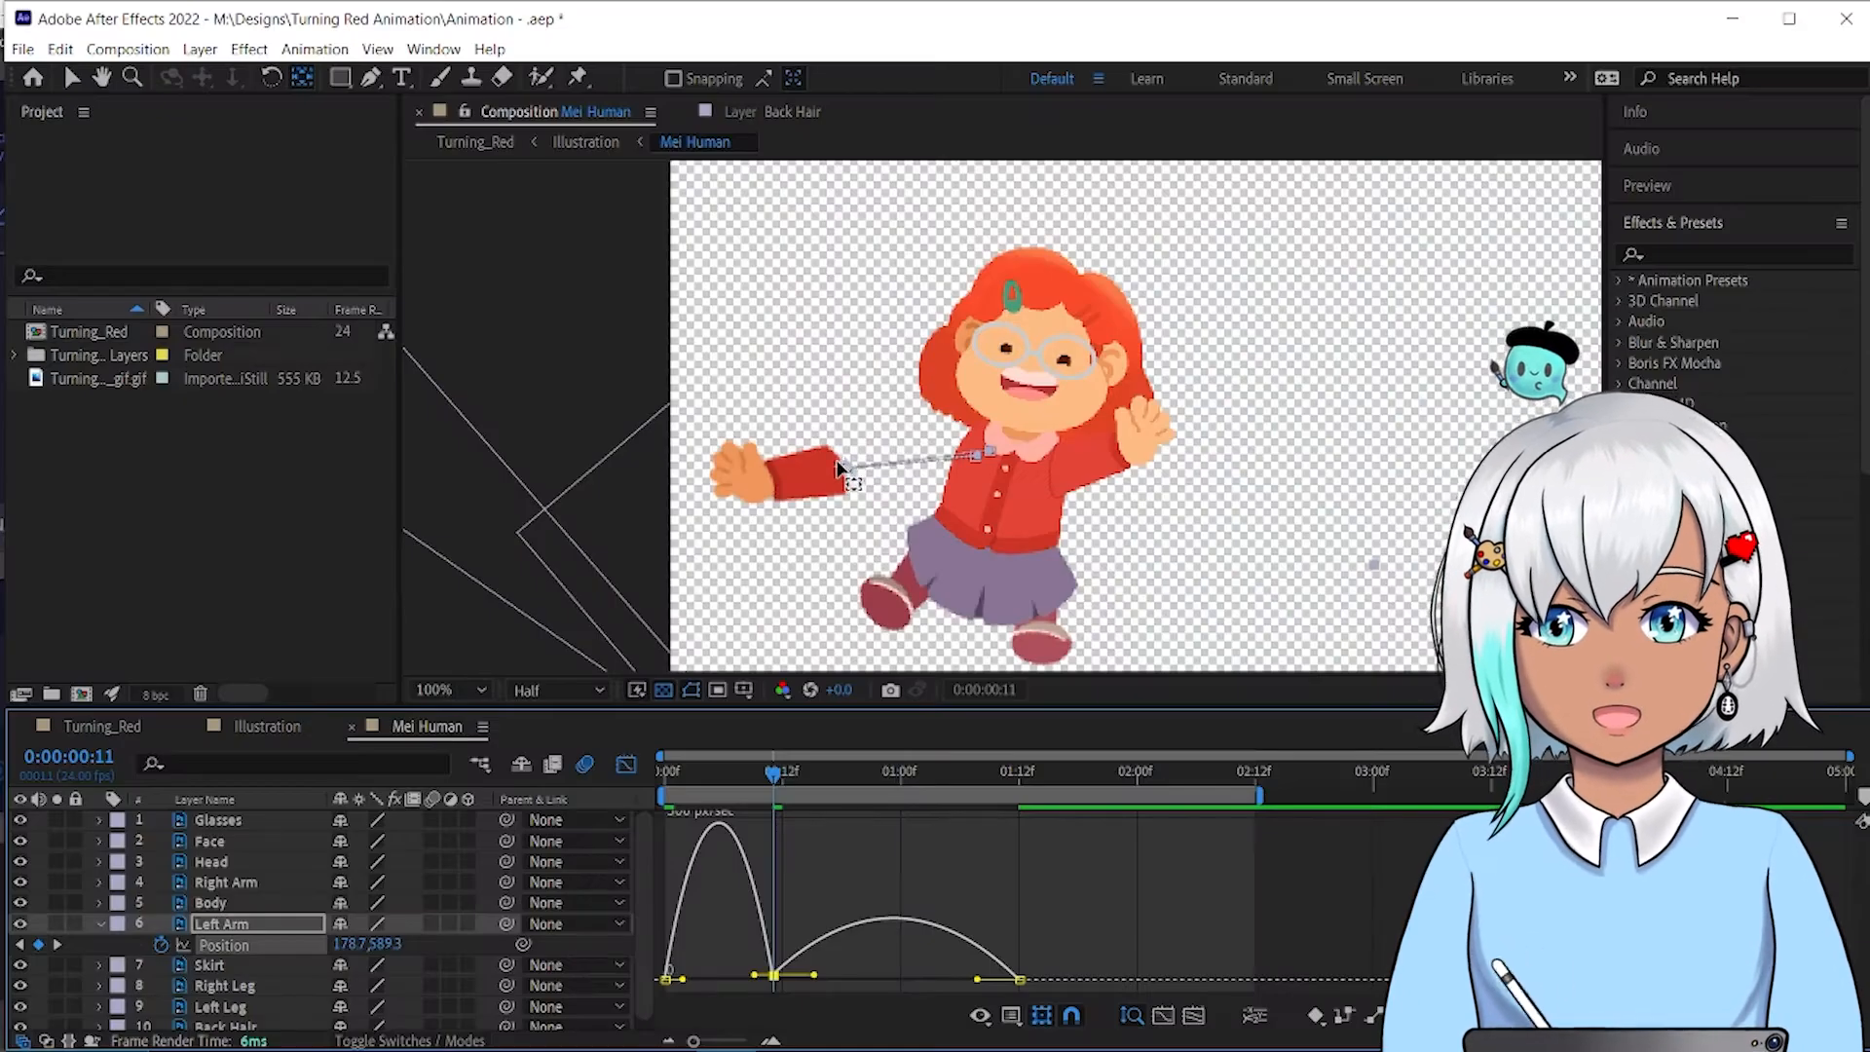
Step: Undo the last move of the Left Arm and preview the Mei Human animation from the start
key(ctrl+z)
key(space)
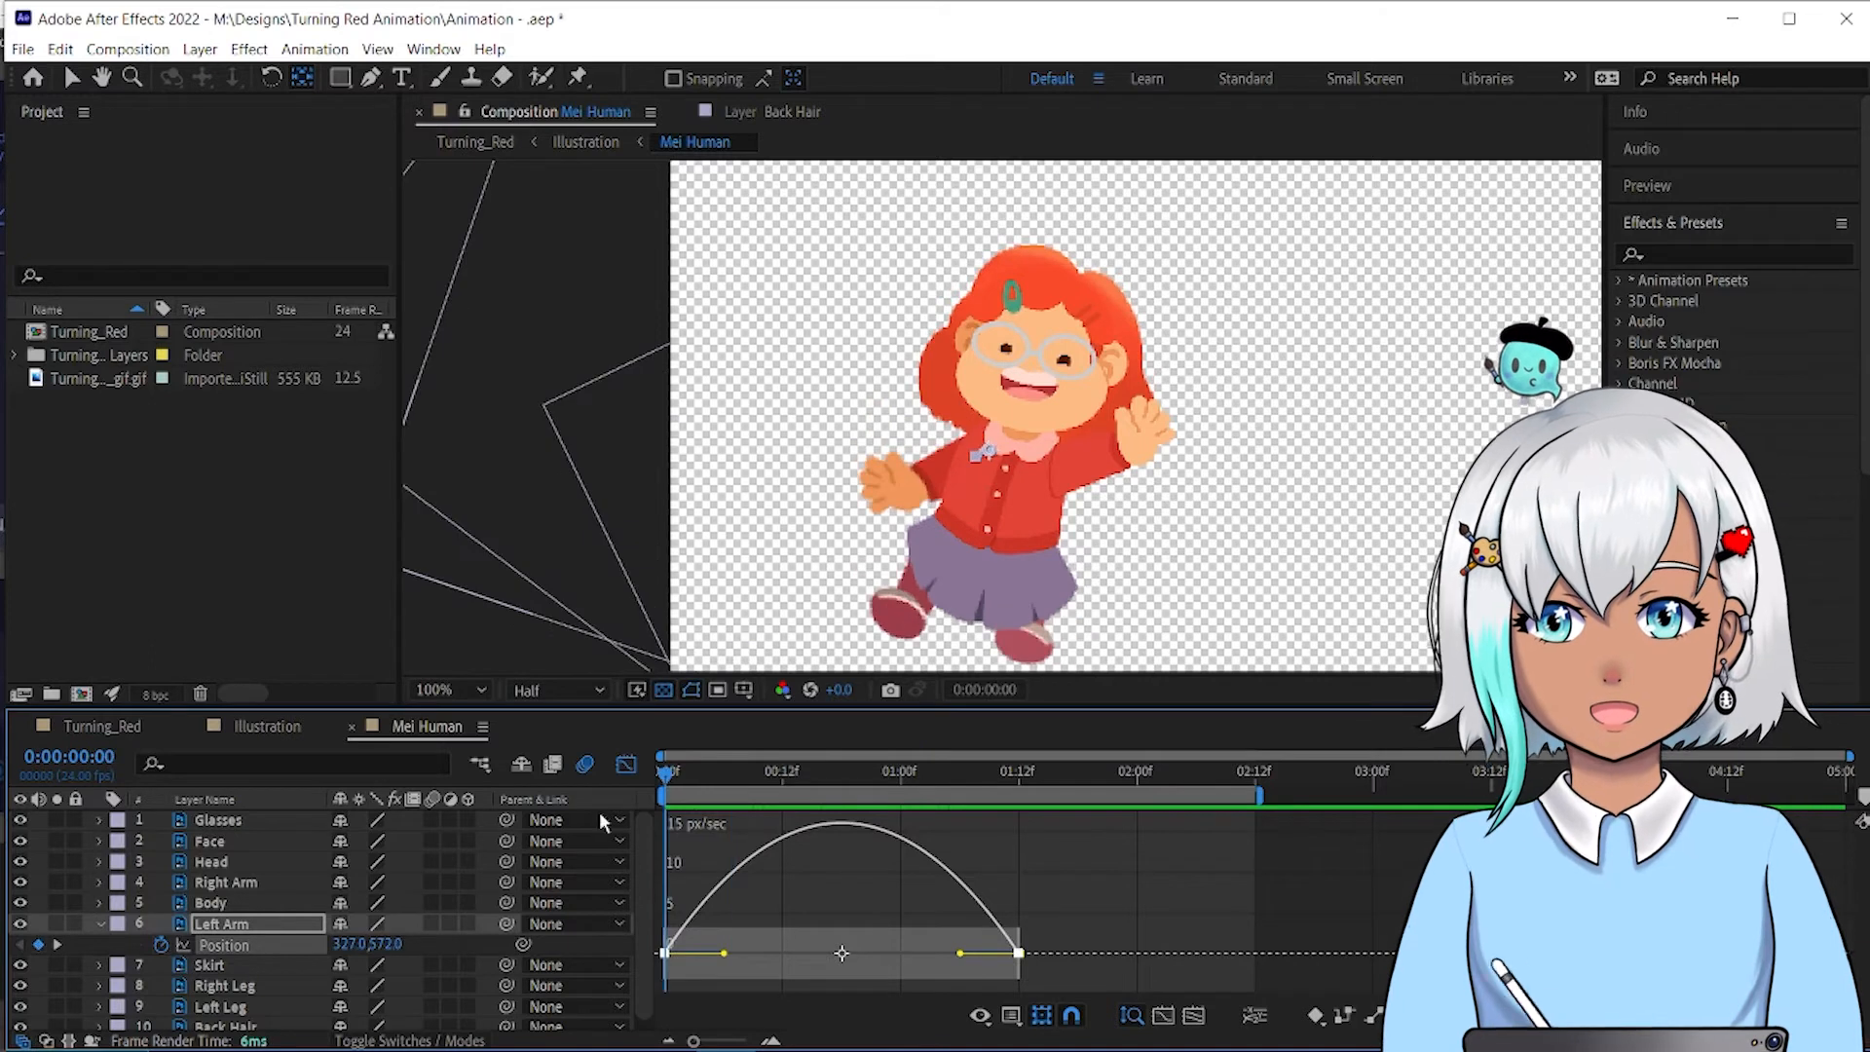
drag(906, 801, 565, 828)
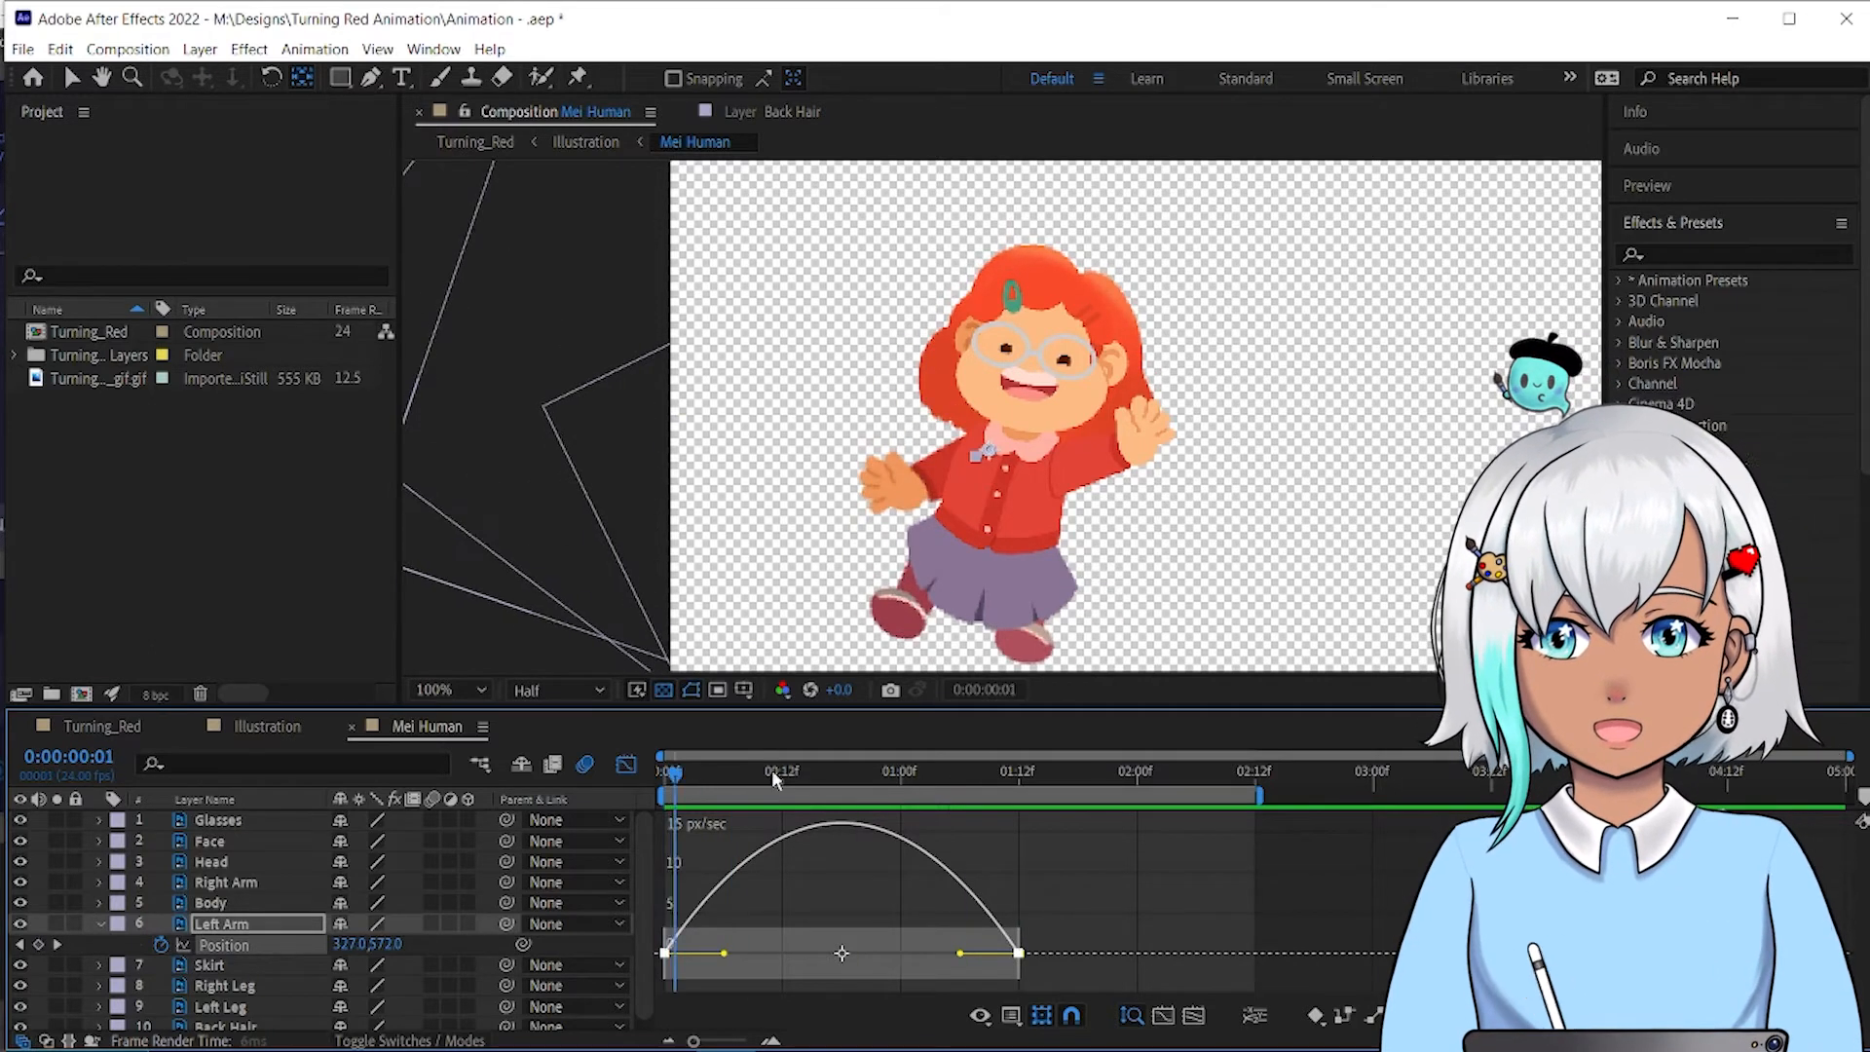
key(space)
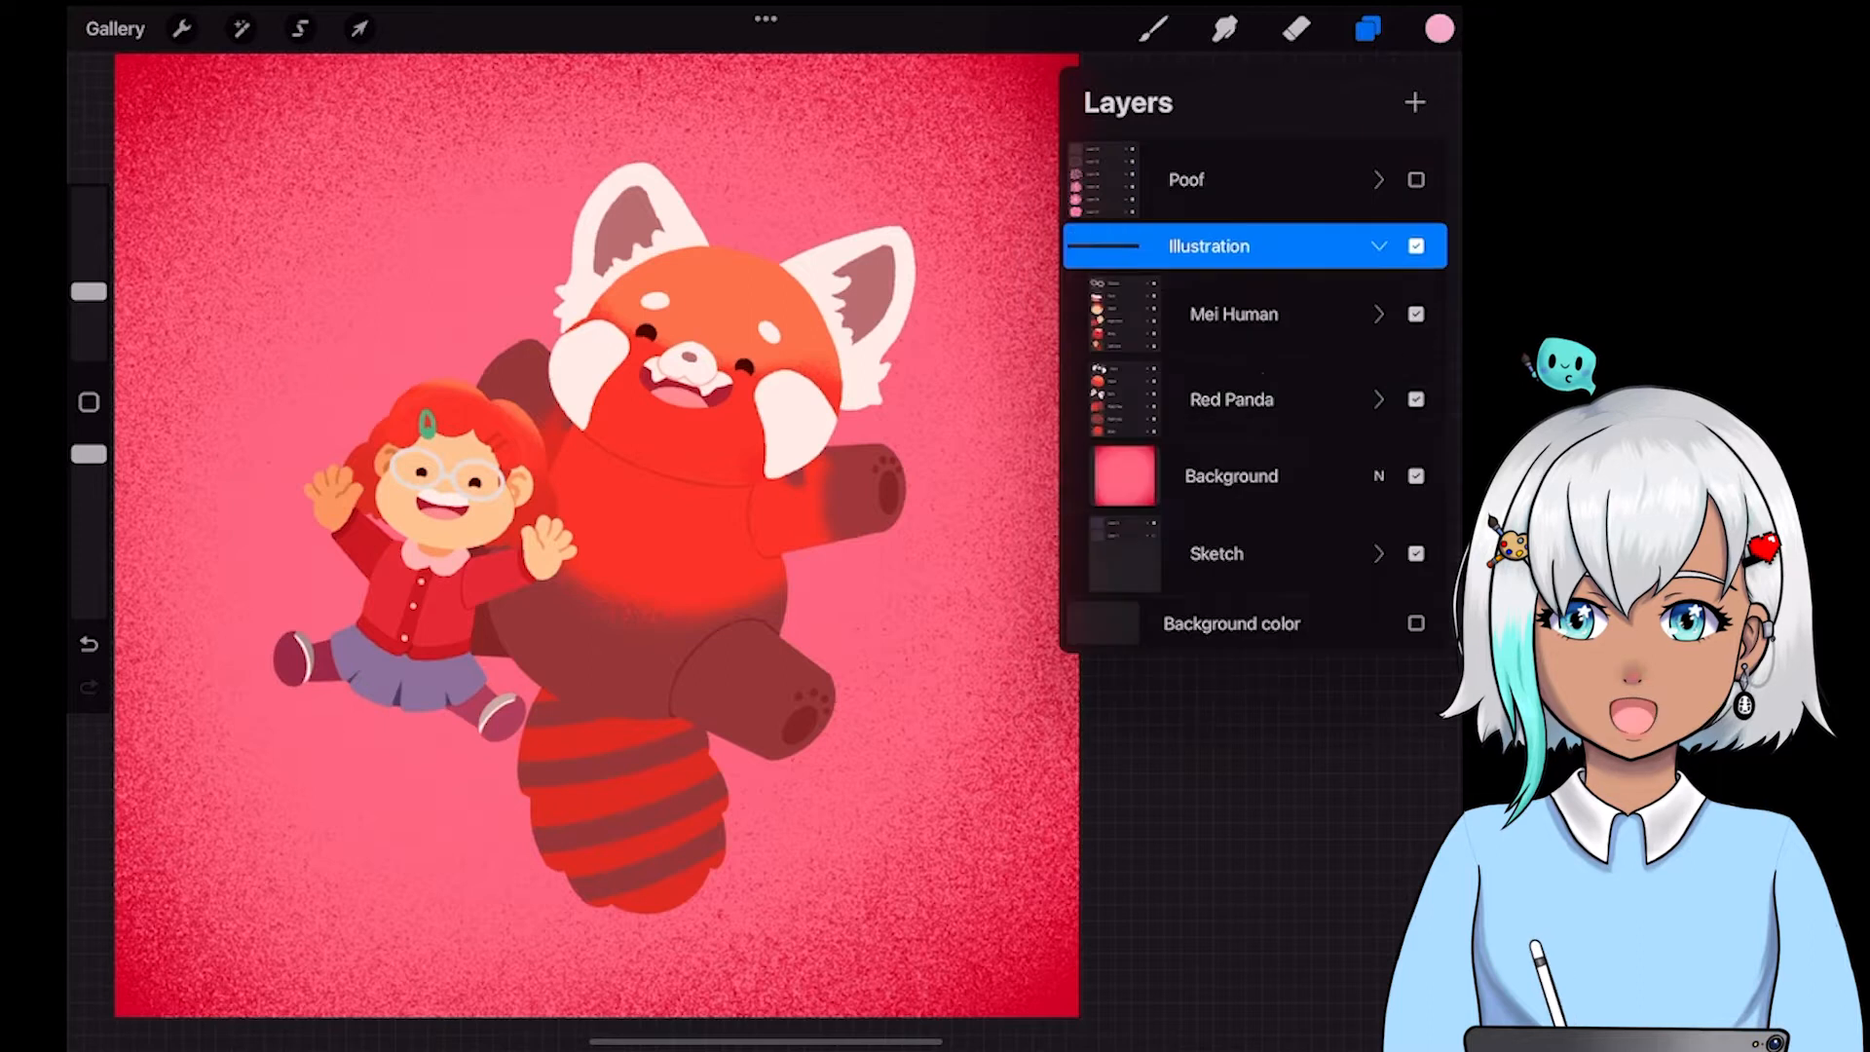
Step: In Procreate, examine the separate body-part layers inside the Mei Human and Red Panda groups of the Illustration
scroll(1257, 584, down, 3)
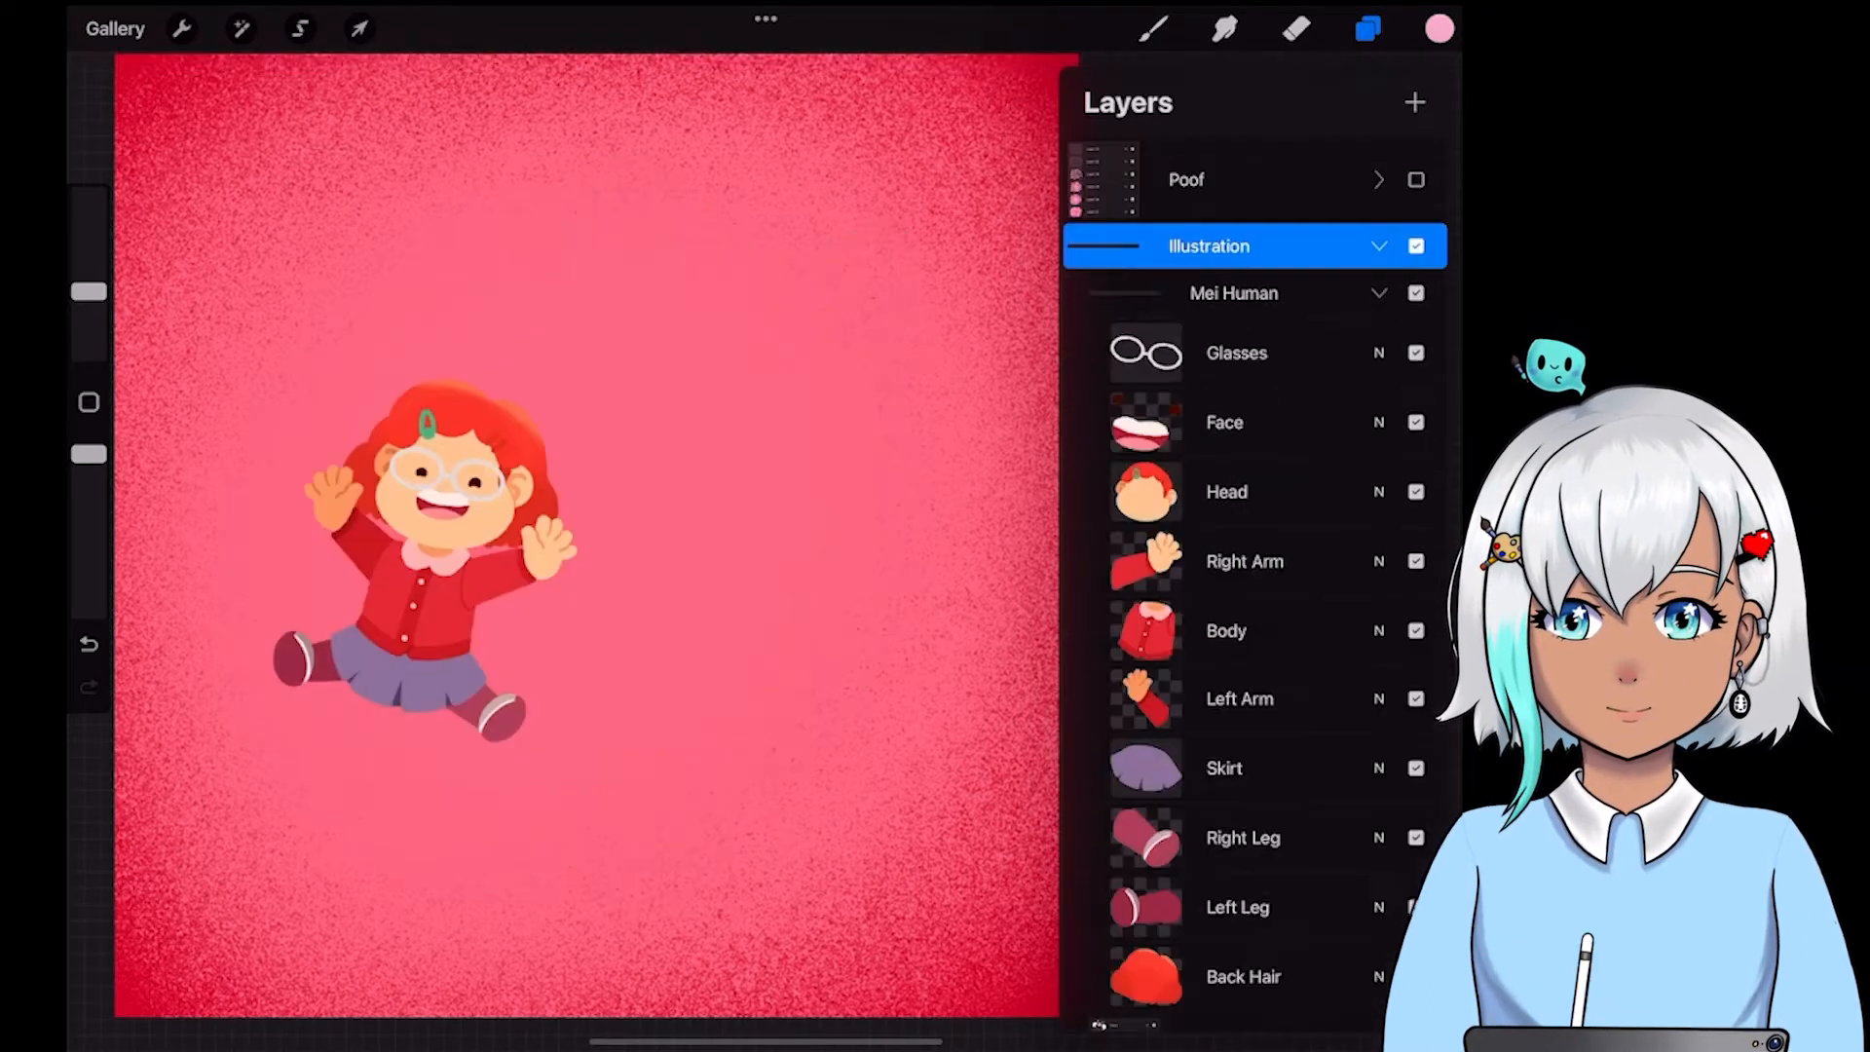
scroll(1256, 487, down, 2)
click(1415, 753)
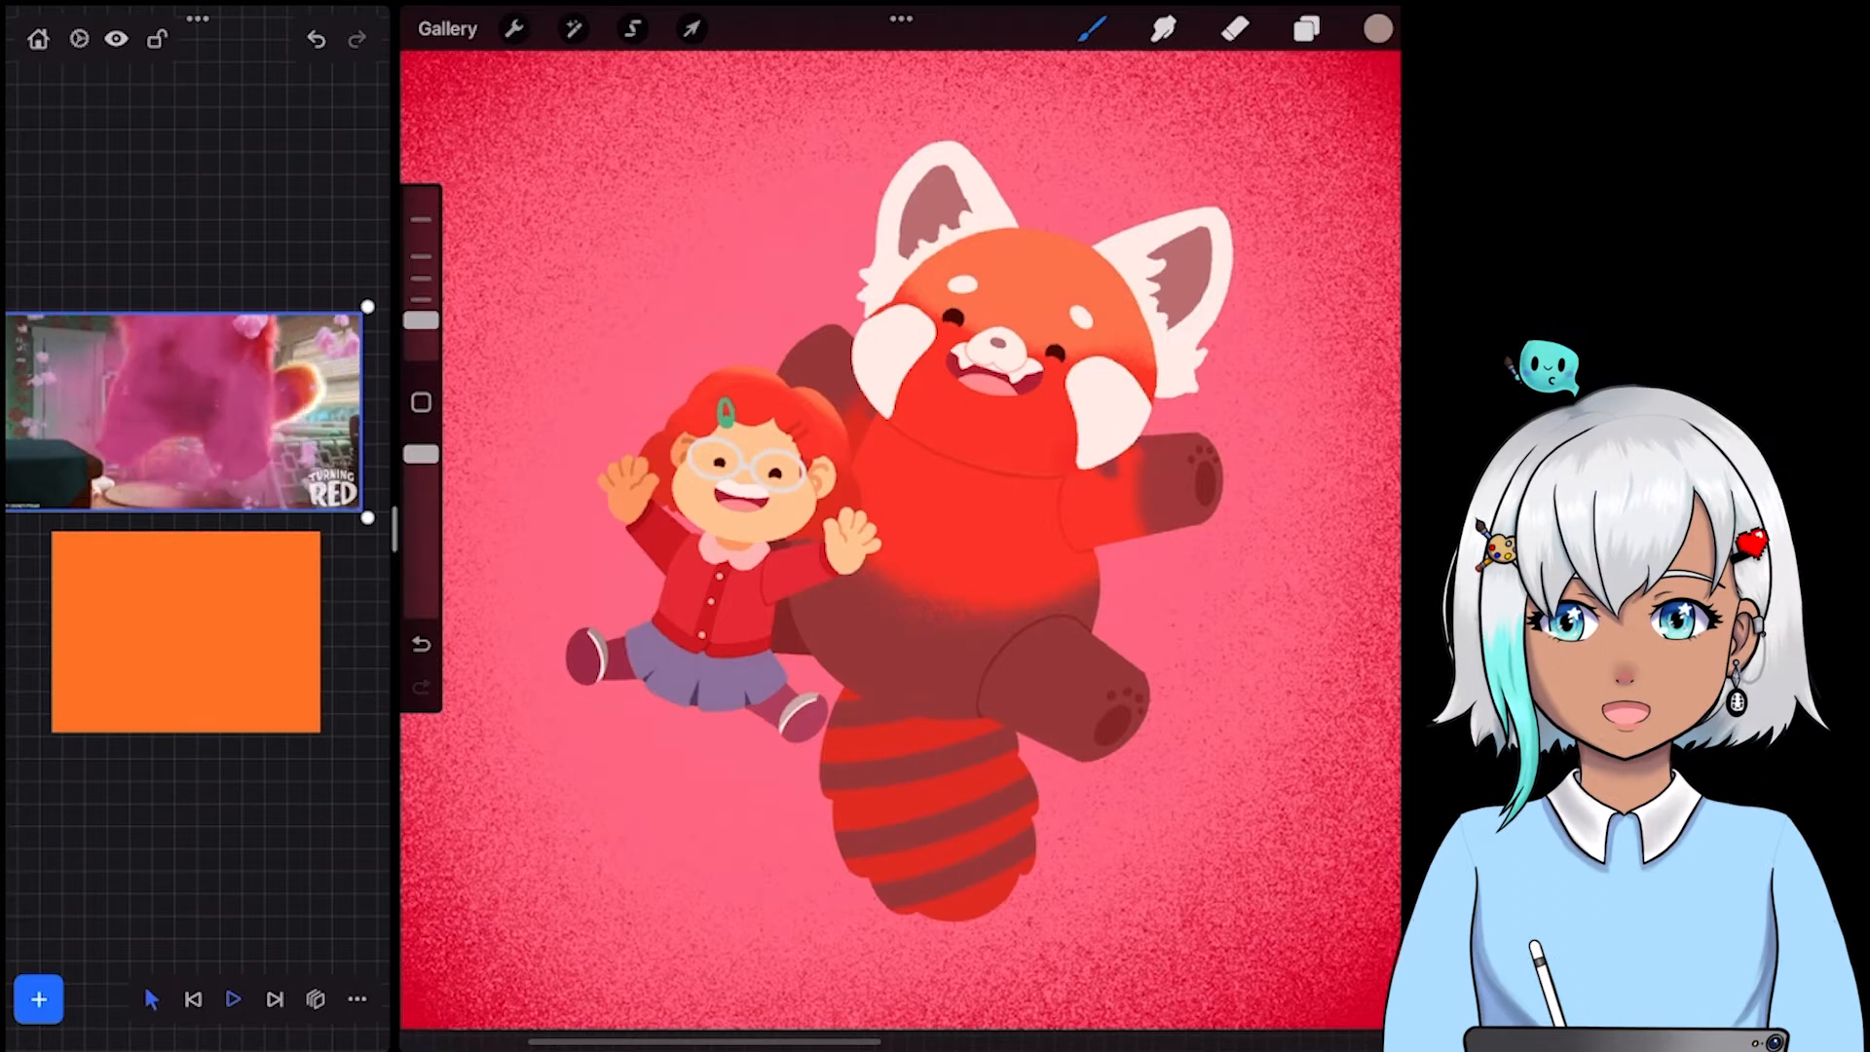
Step: Widen the reference board beside Procreate and enlarge the view of the red panda reference GIF
drag(394, 528, 1013, 528)
scroll(390, 468, up, 3)
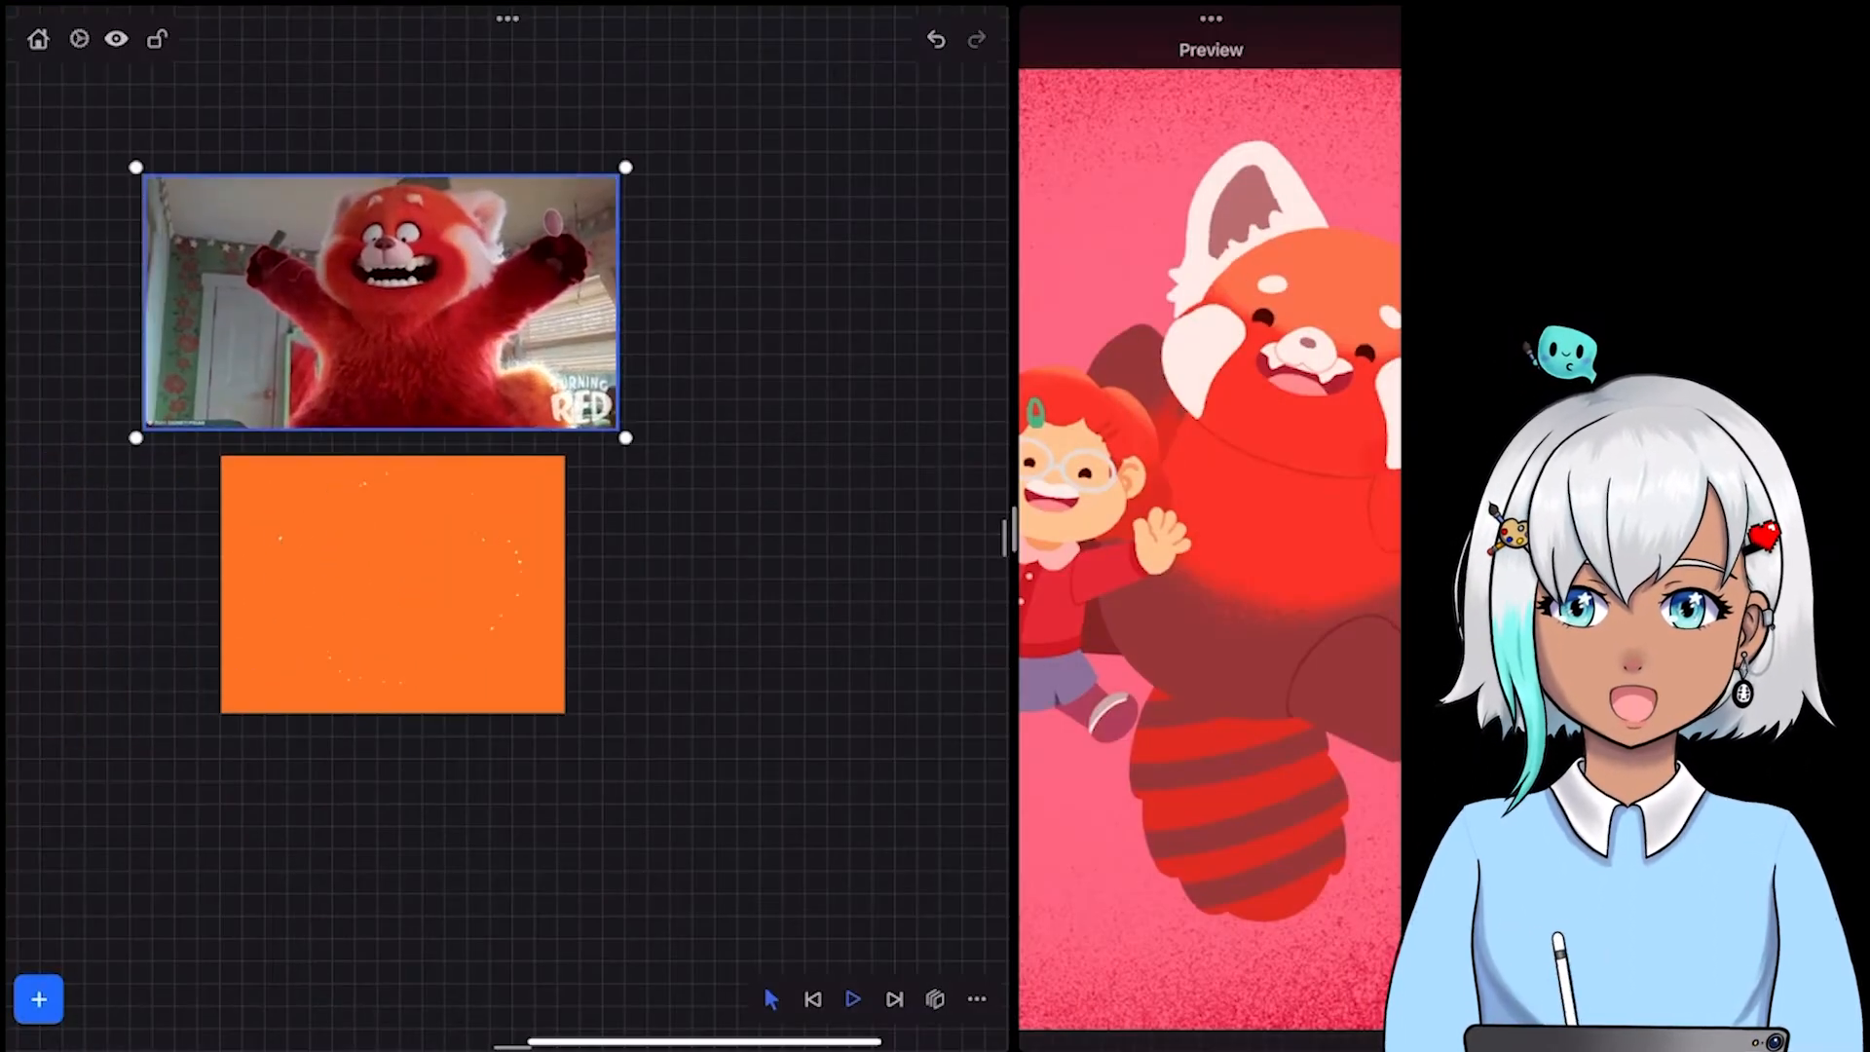
scroll(448, 468, up, 2)
click(482, 253)
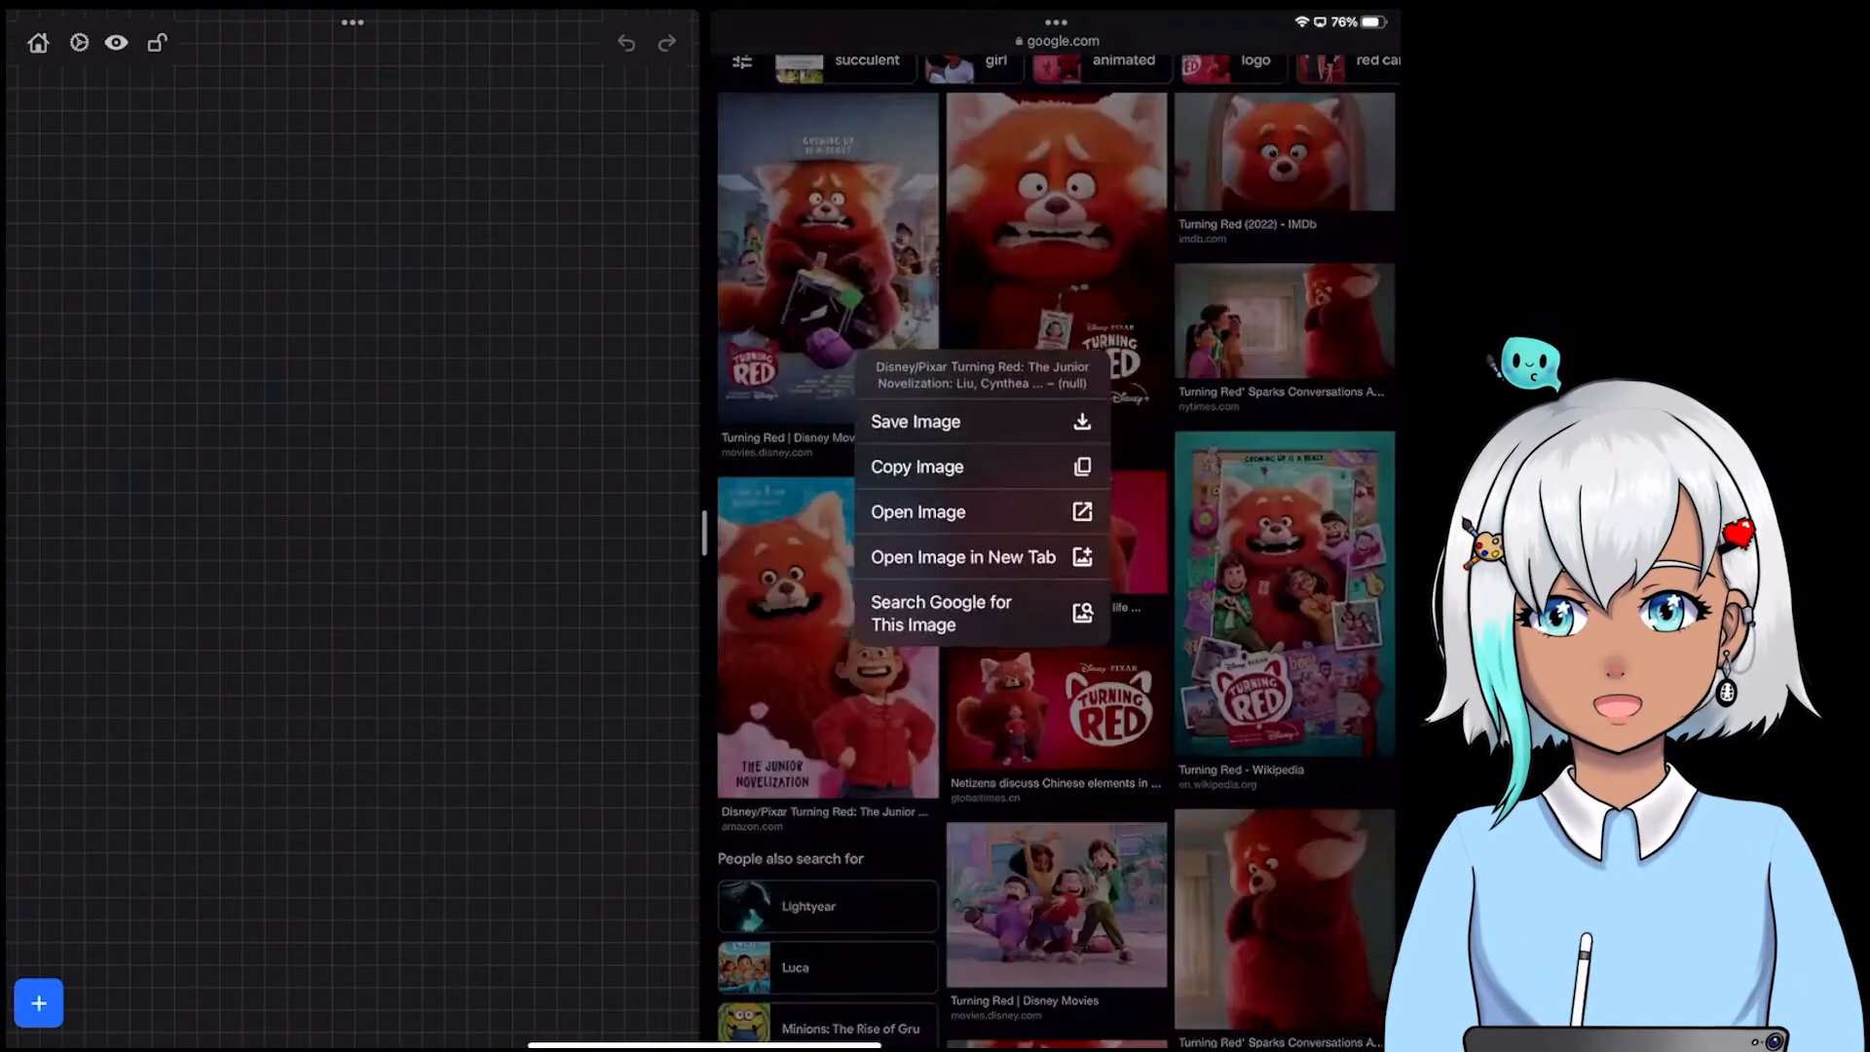
Step: Add two Turning Red posters and the transformation GIF from the Google image results to the reference board
drag(829, 633, 641, 703)
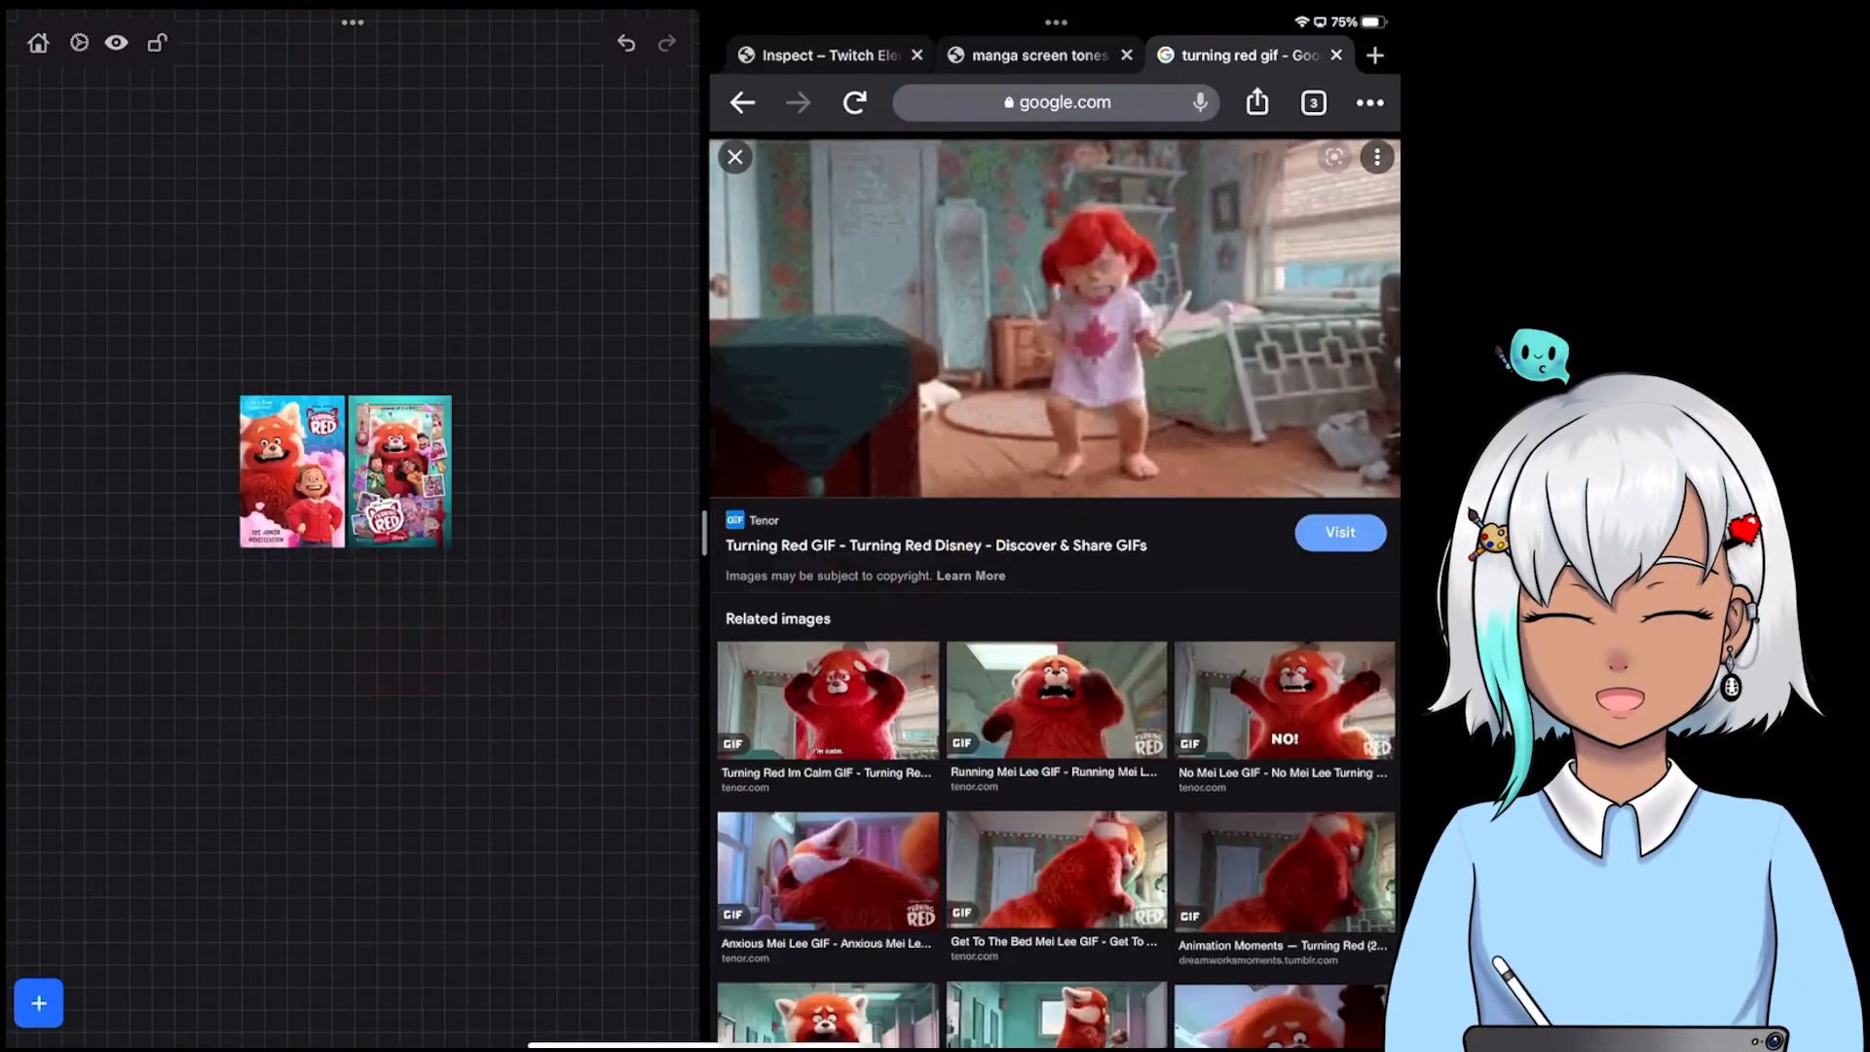
drag(1044, 313, 472, 635)
scroll(428, 531, down, 3)
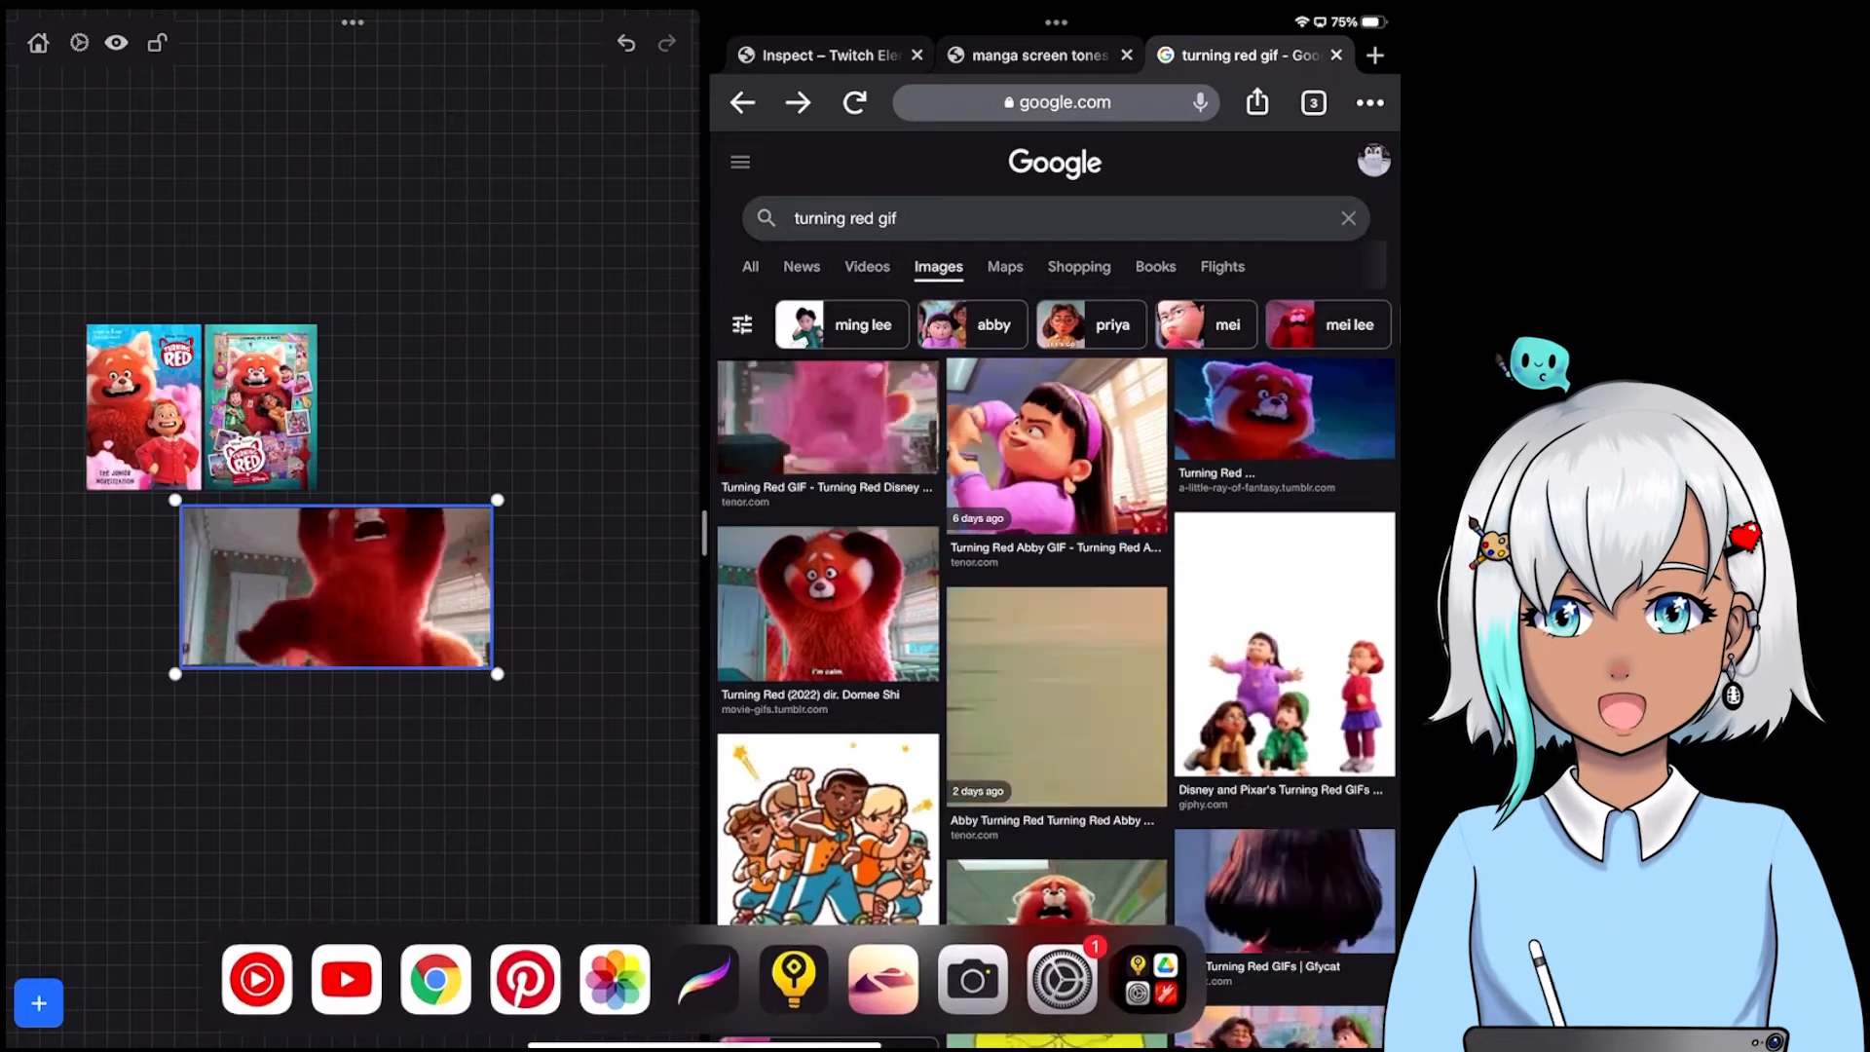
Step: Open Procreate beside the reference board in a resized split view and play the cloud poof GIF on the board
drag(716, 979, 1043, 711)
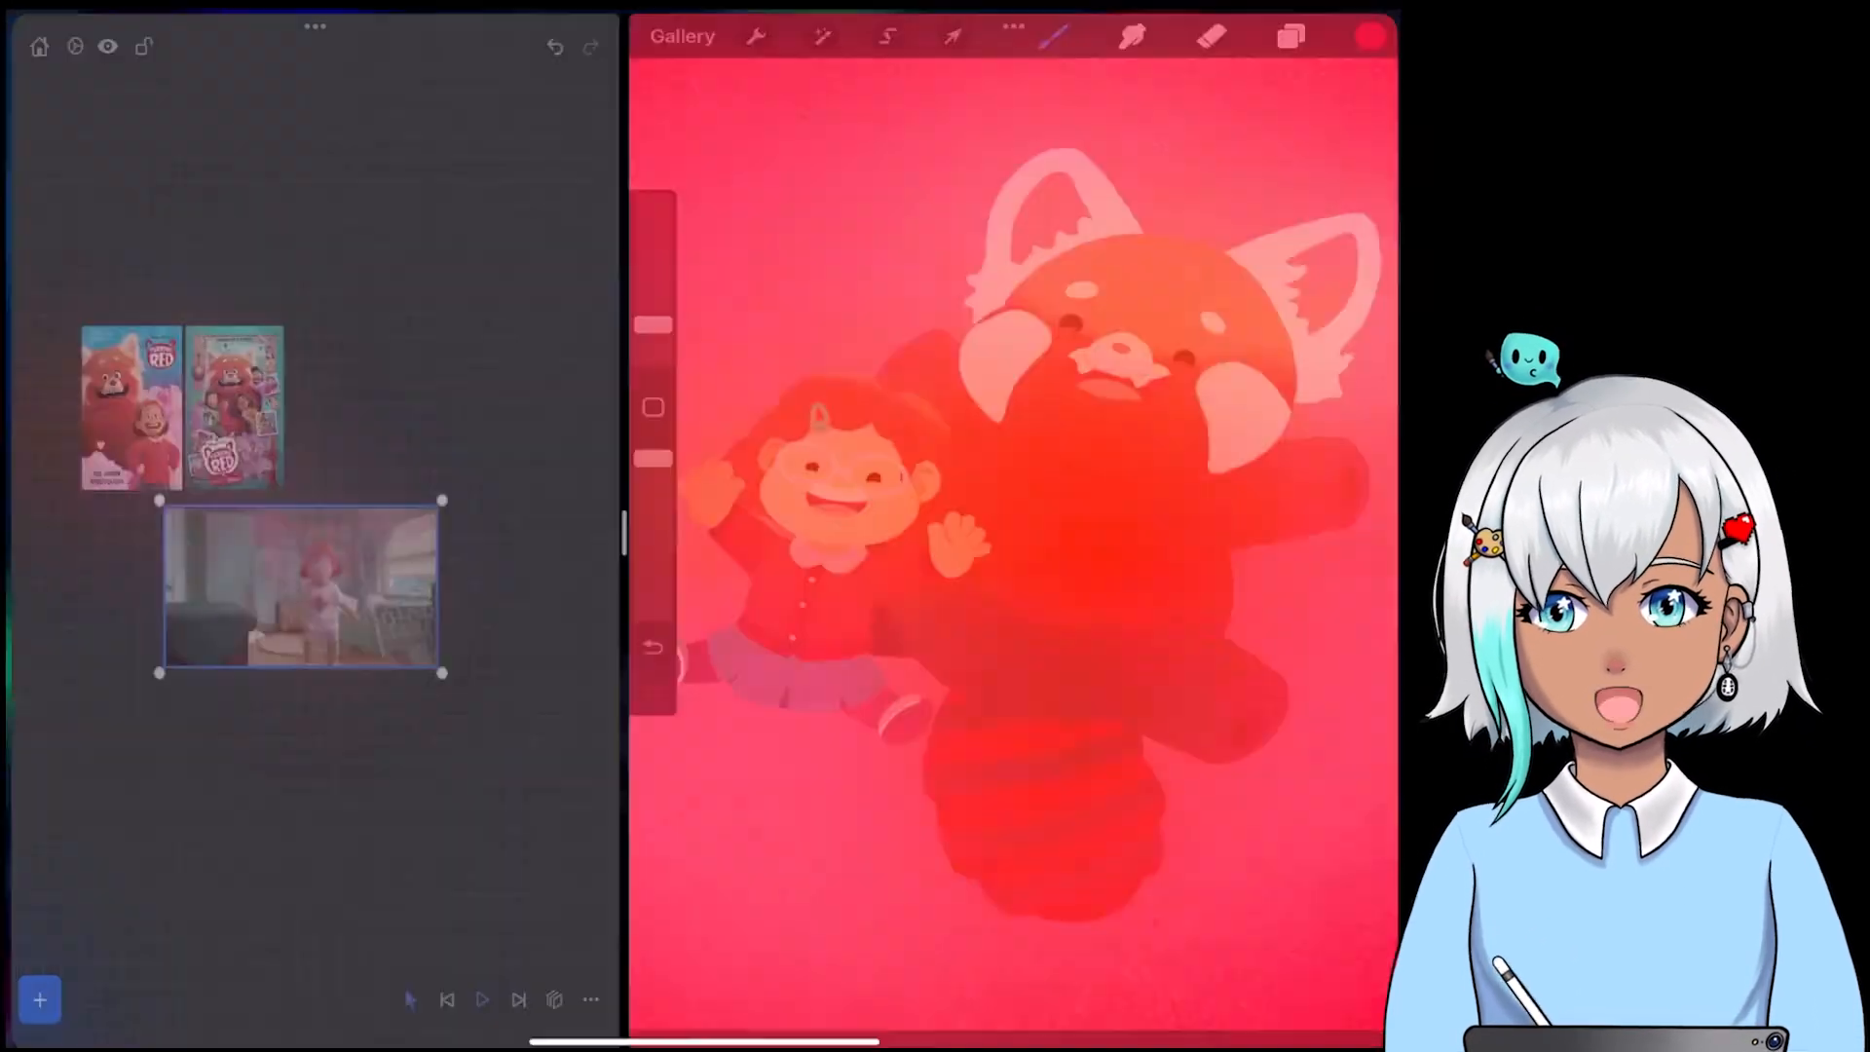
drag(623, 531, 396, 531)
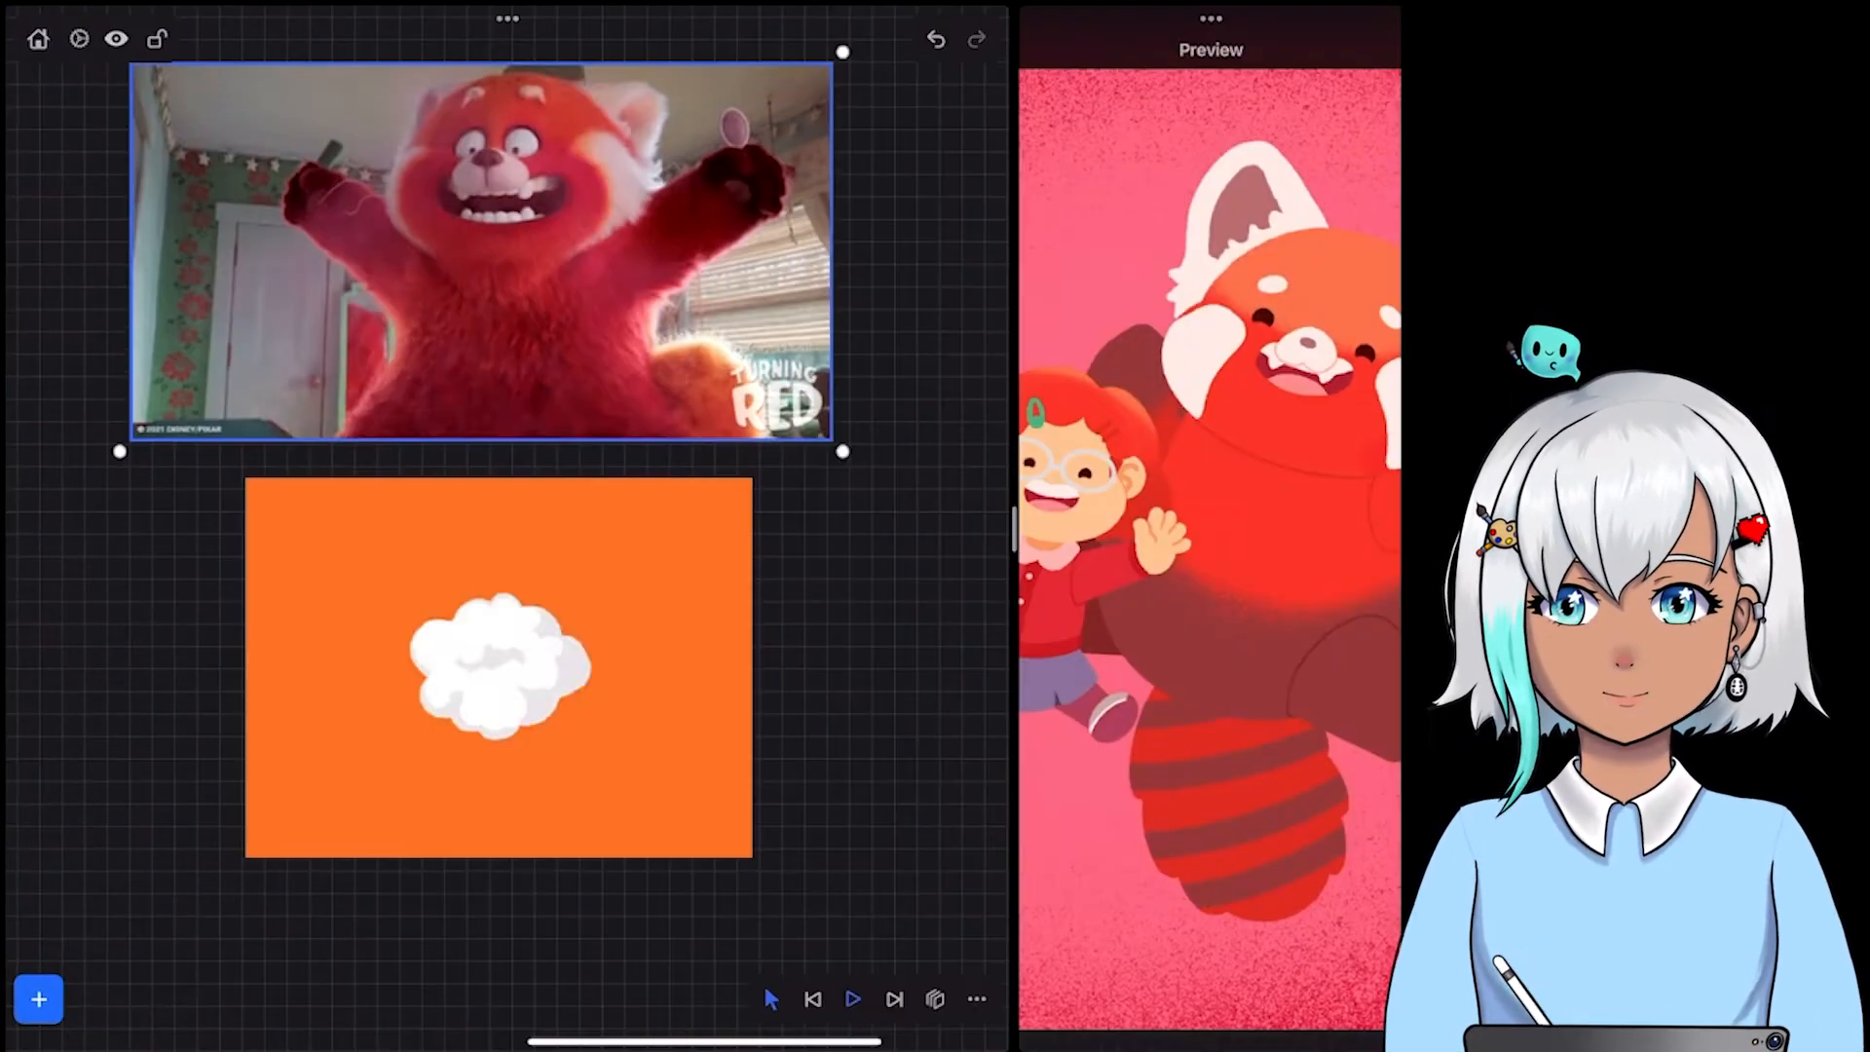
click(499, 668)
click(854, 1000)
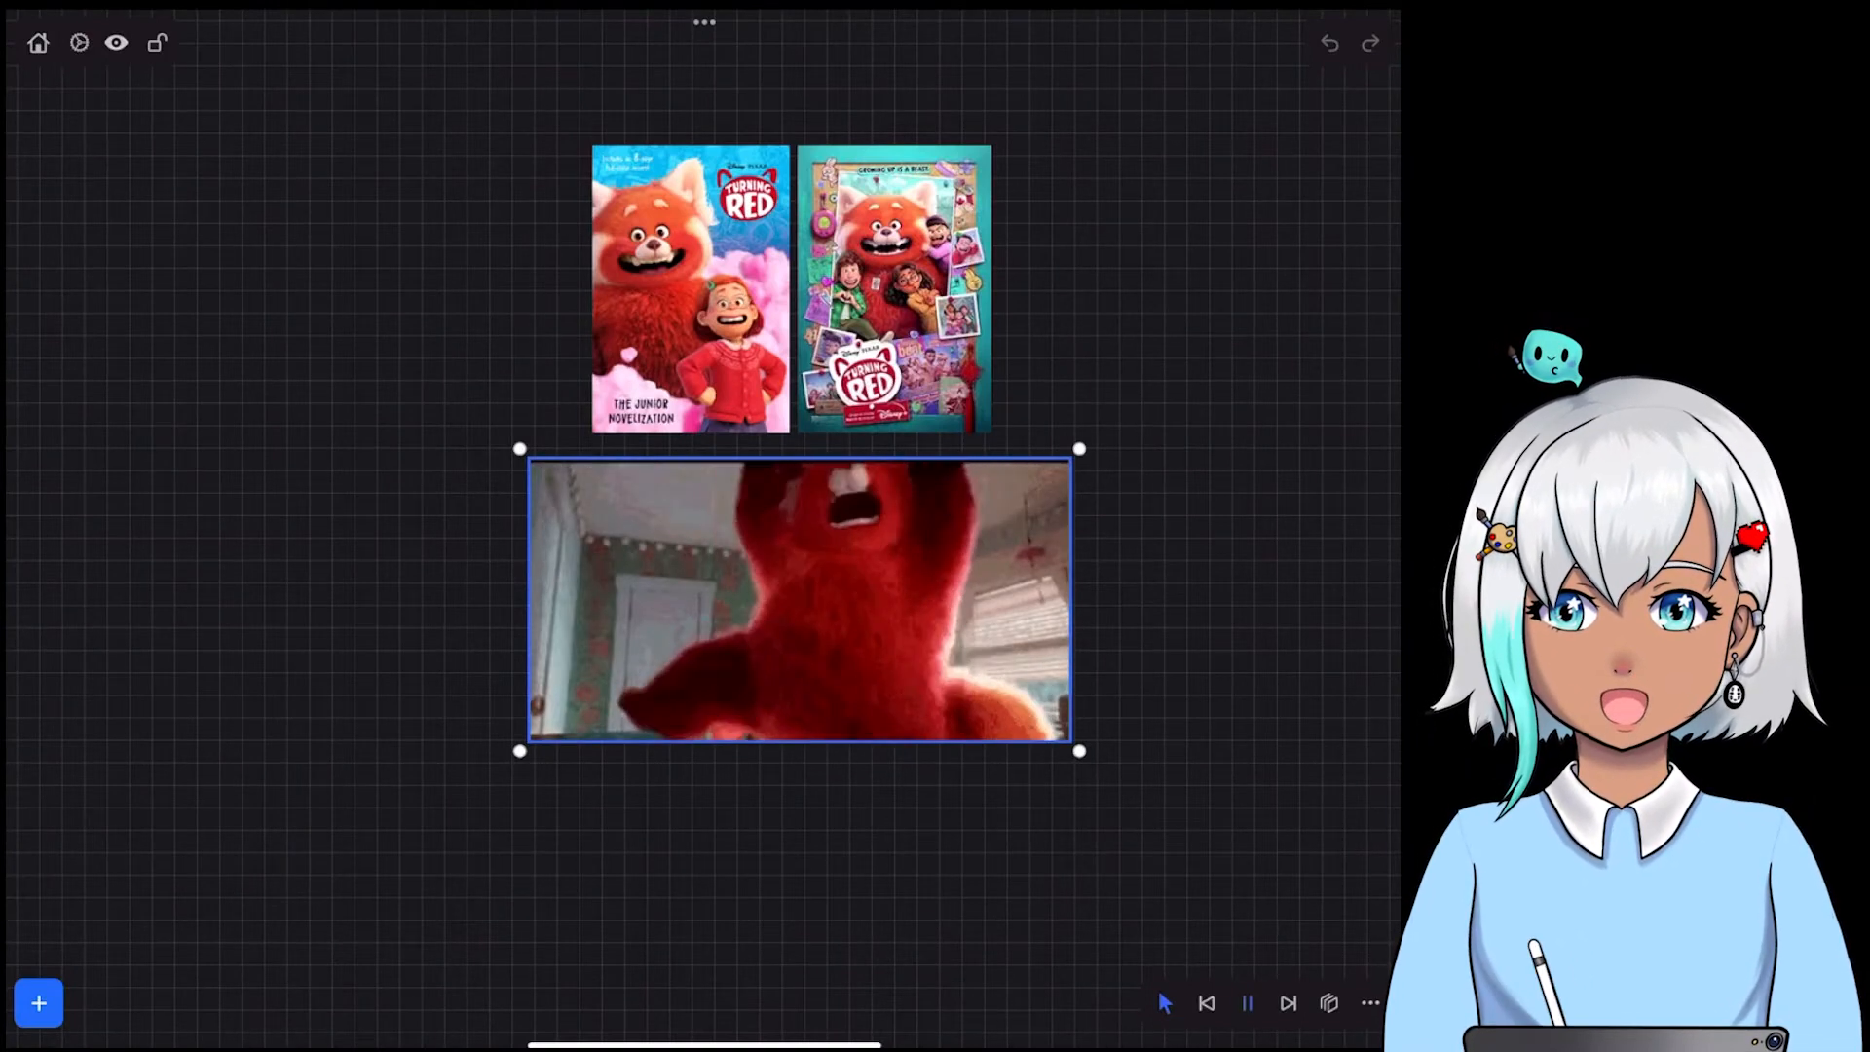
Step: Show the individual frames of the red panda transformation GIF and examine them across the strip
click(1329, 1004)
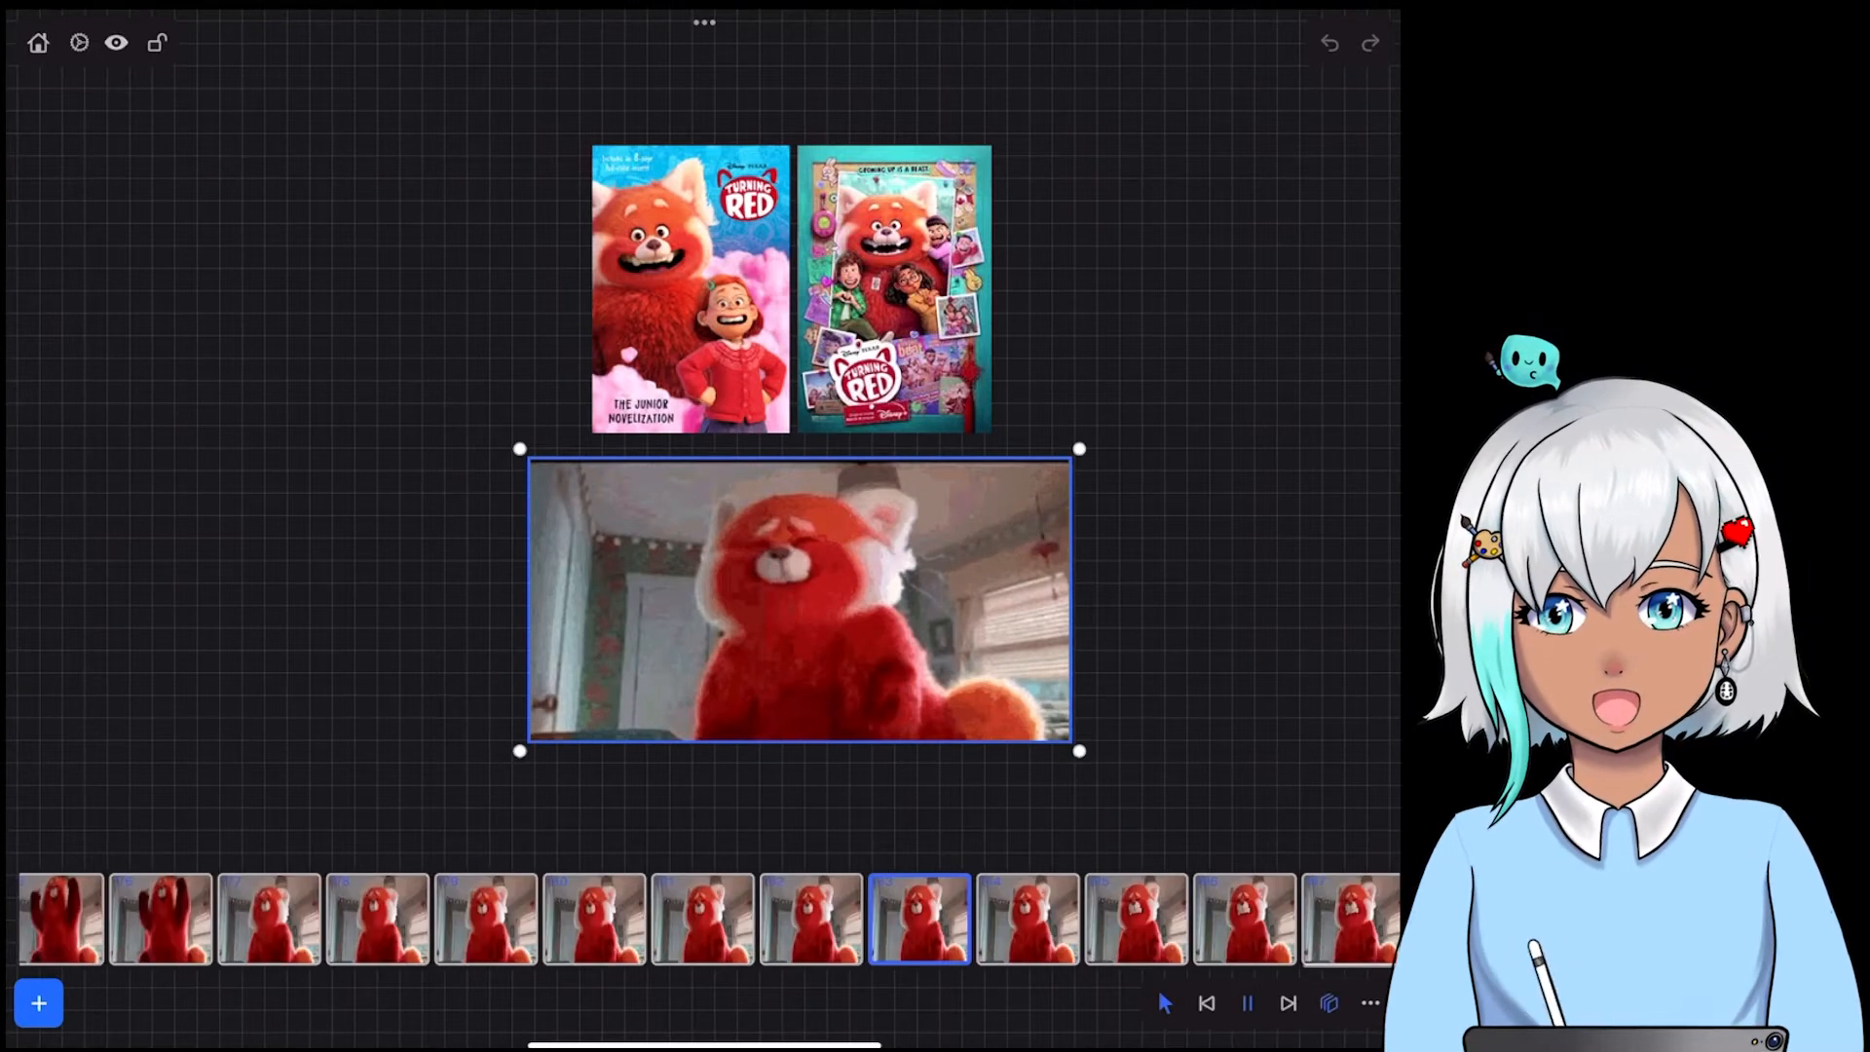
scroll(703, 919, left, 6)
scroll(703, 920, right, 3)
click(751, 920)
scroll(703, 919, left, 6)
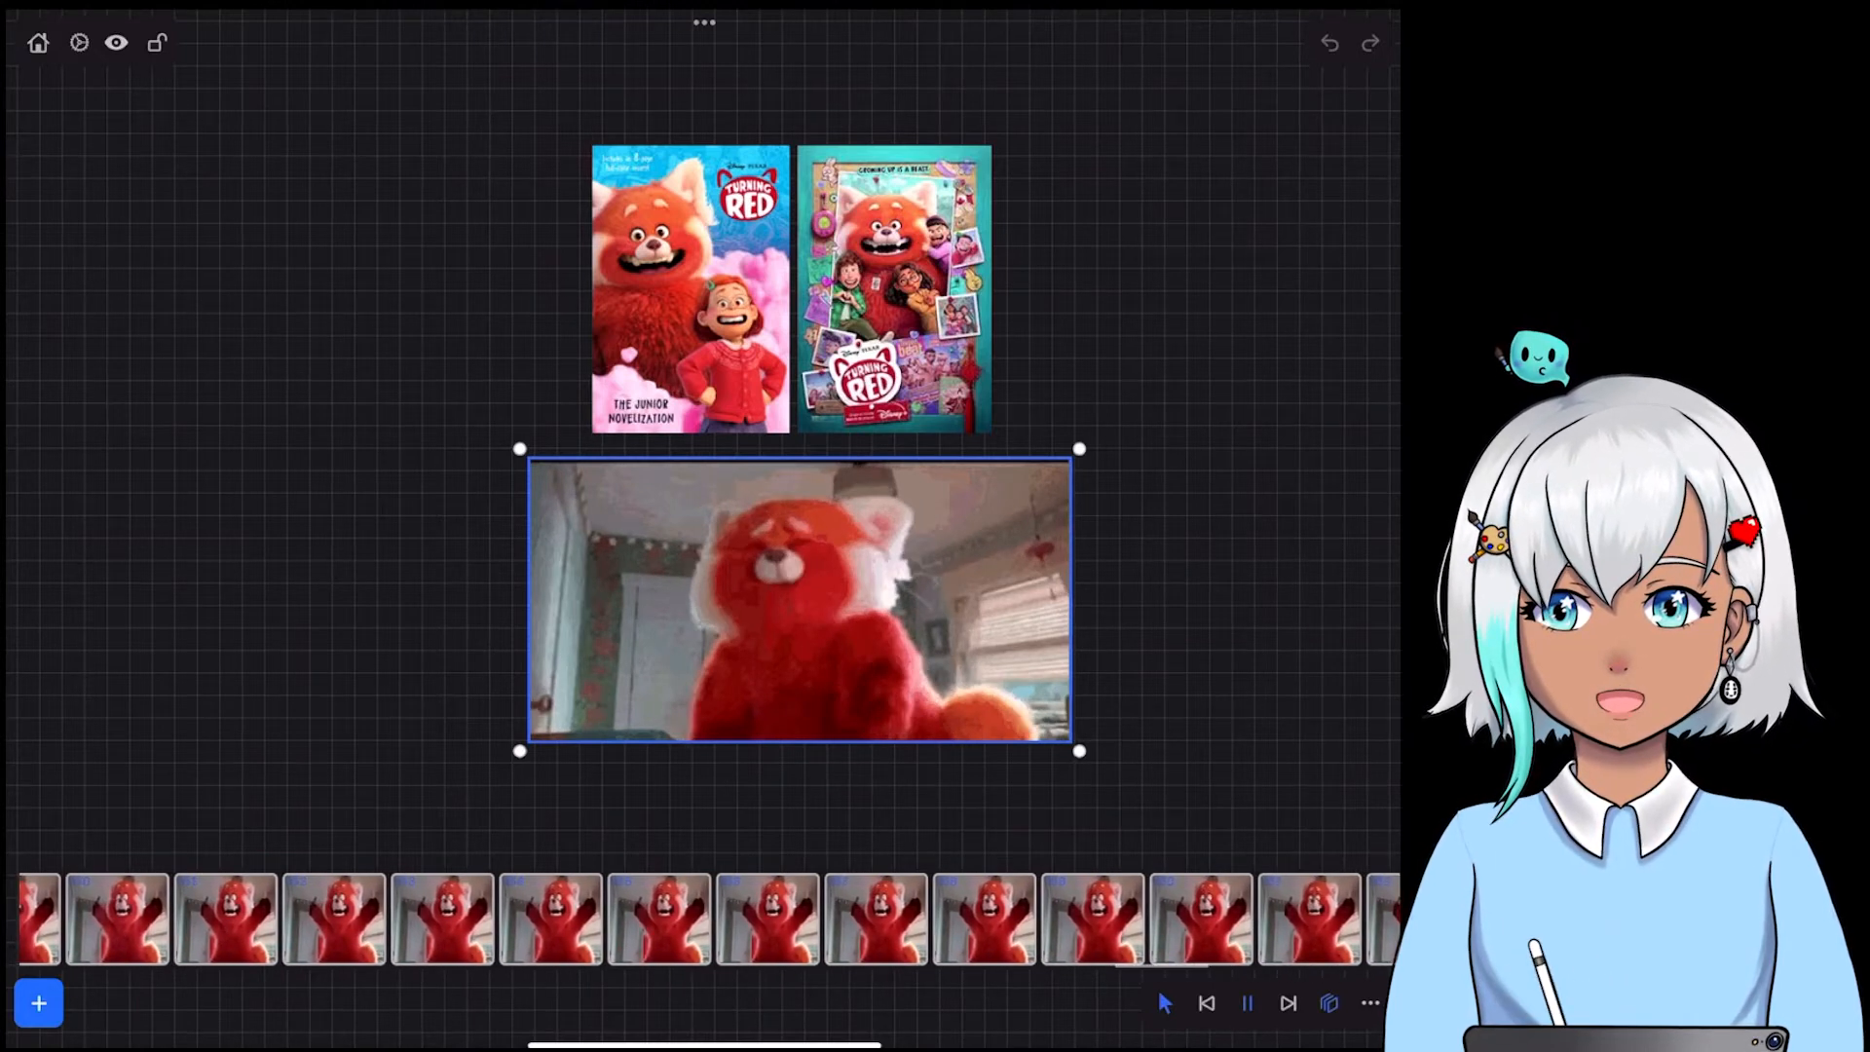
click(659, 920)
scroll(703, 920, left, 10)
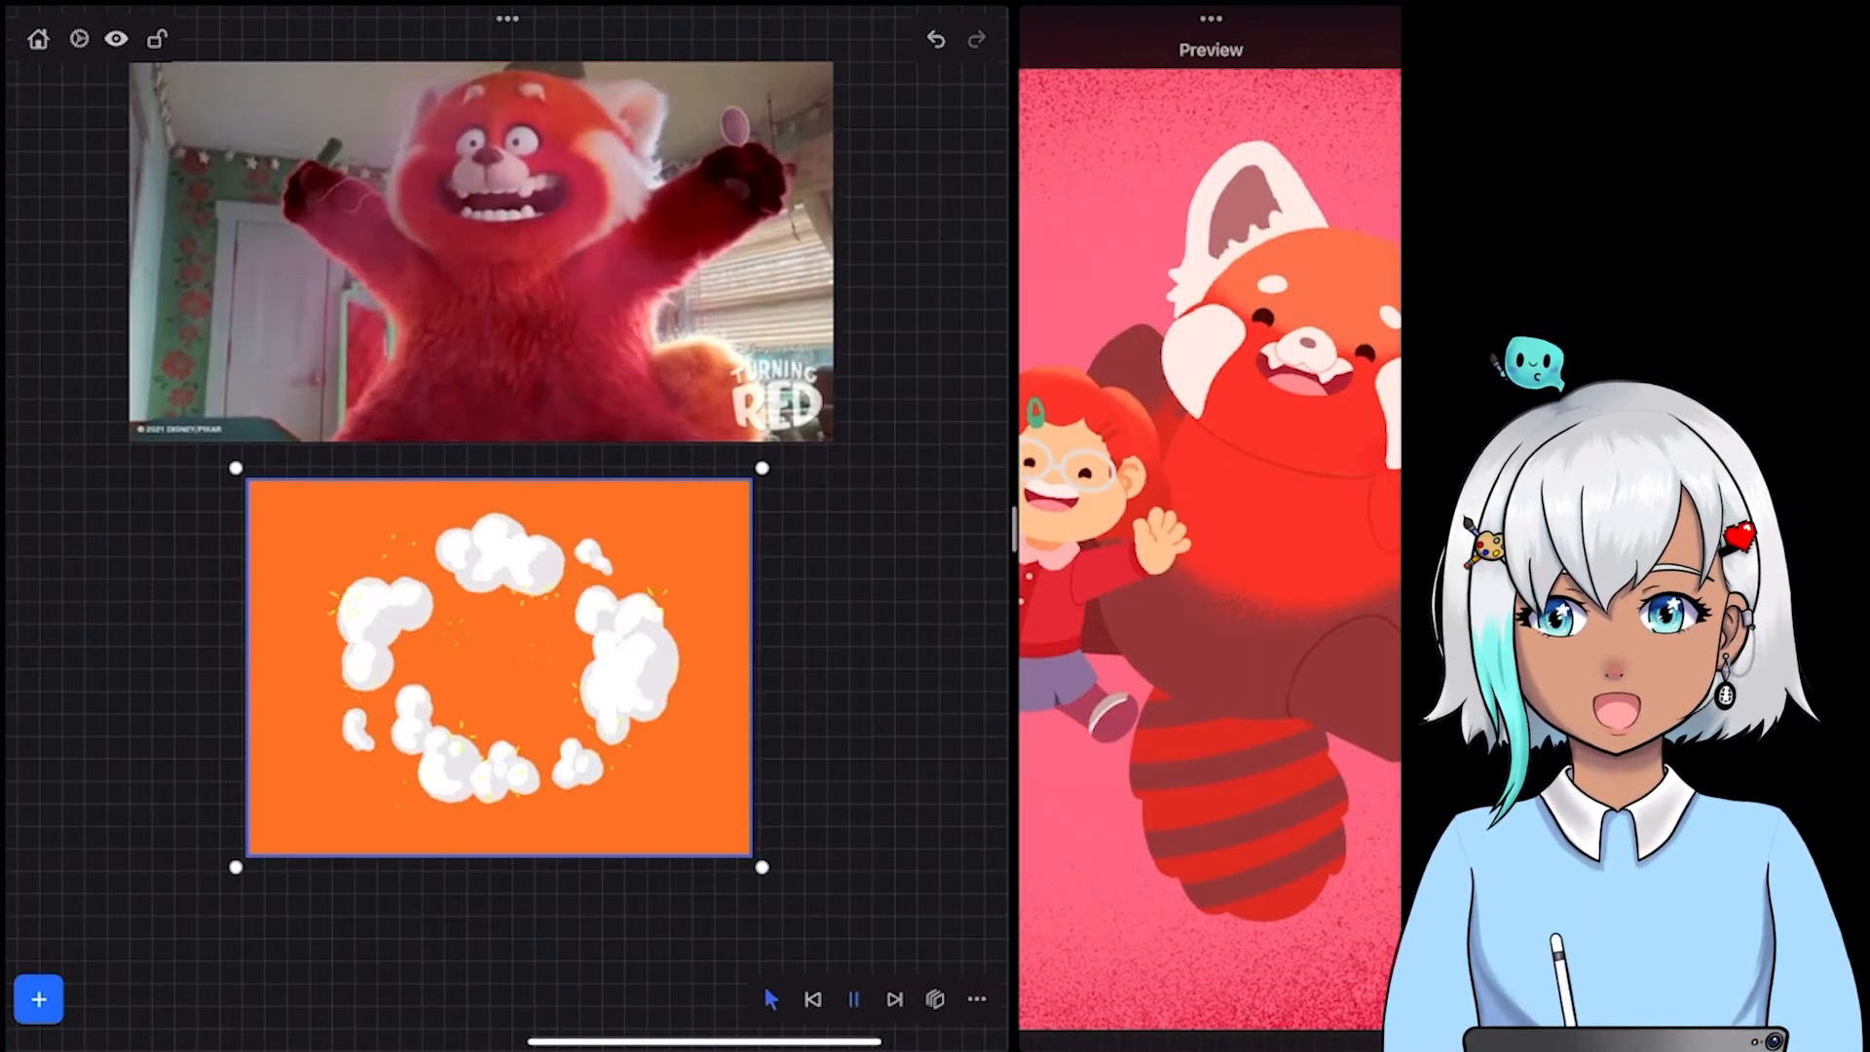
Step: Show the individual frames of the cloud poof GIF and examine how the clouds disperse
click(935, 1000)
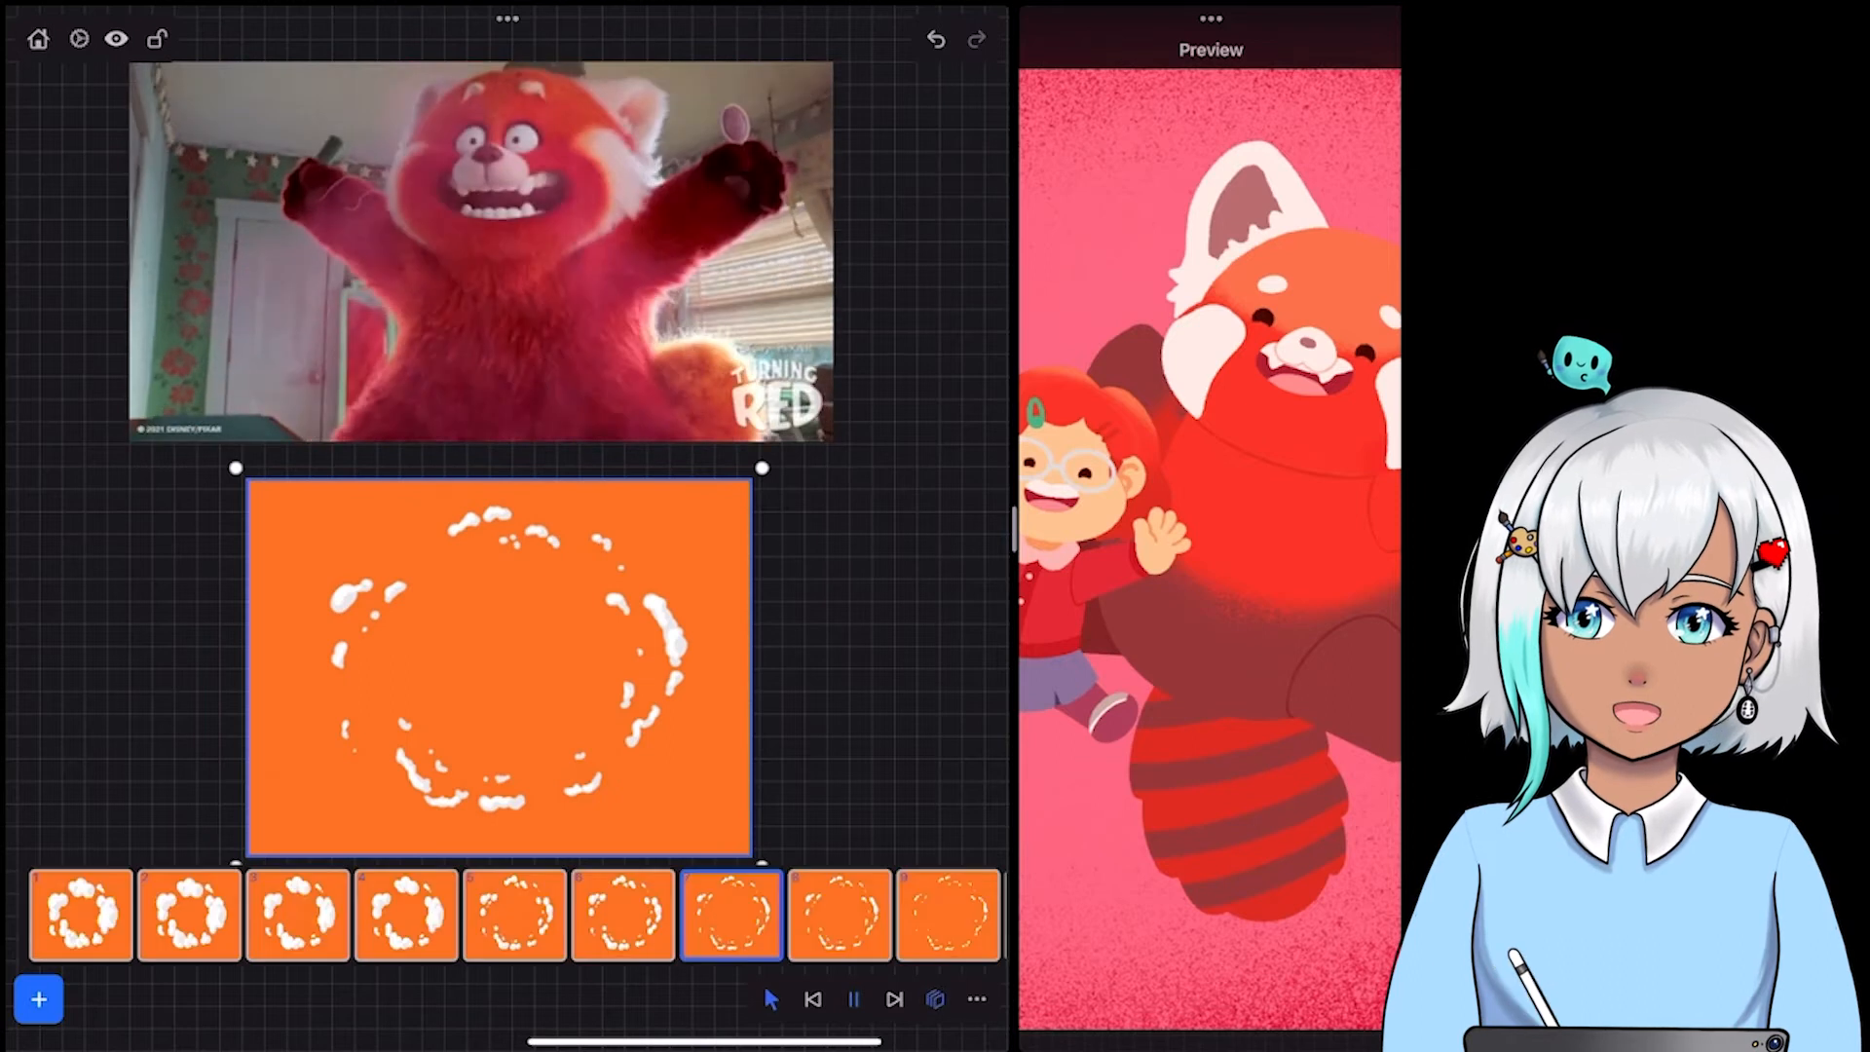
scroll(604, 916, right, 3)
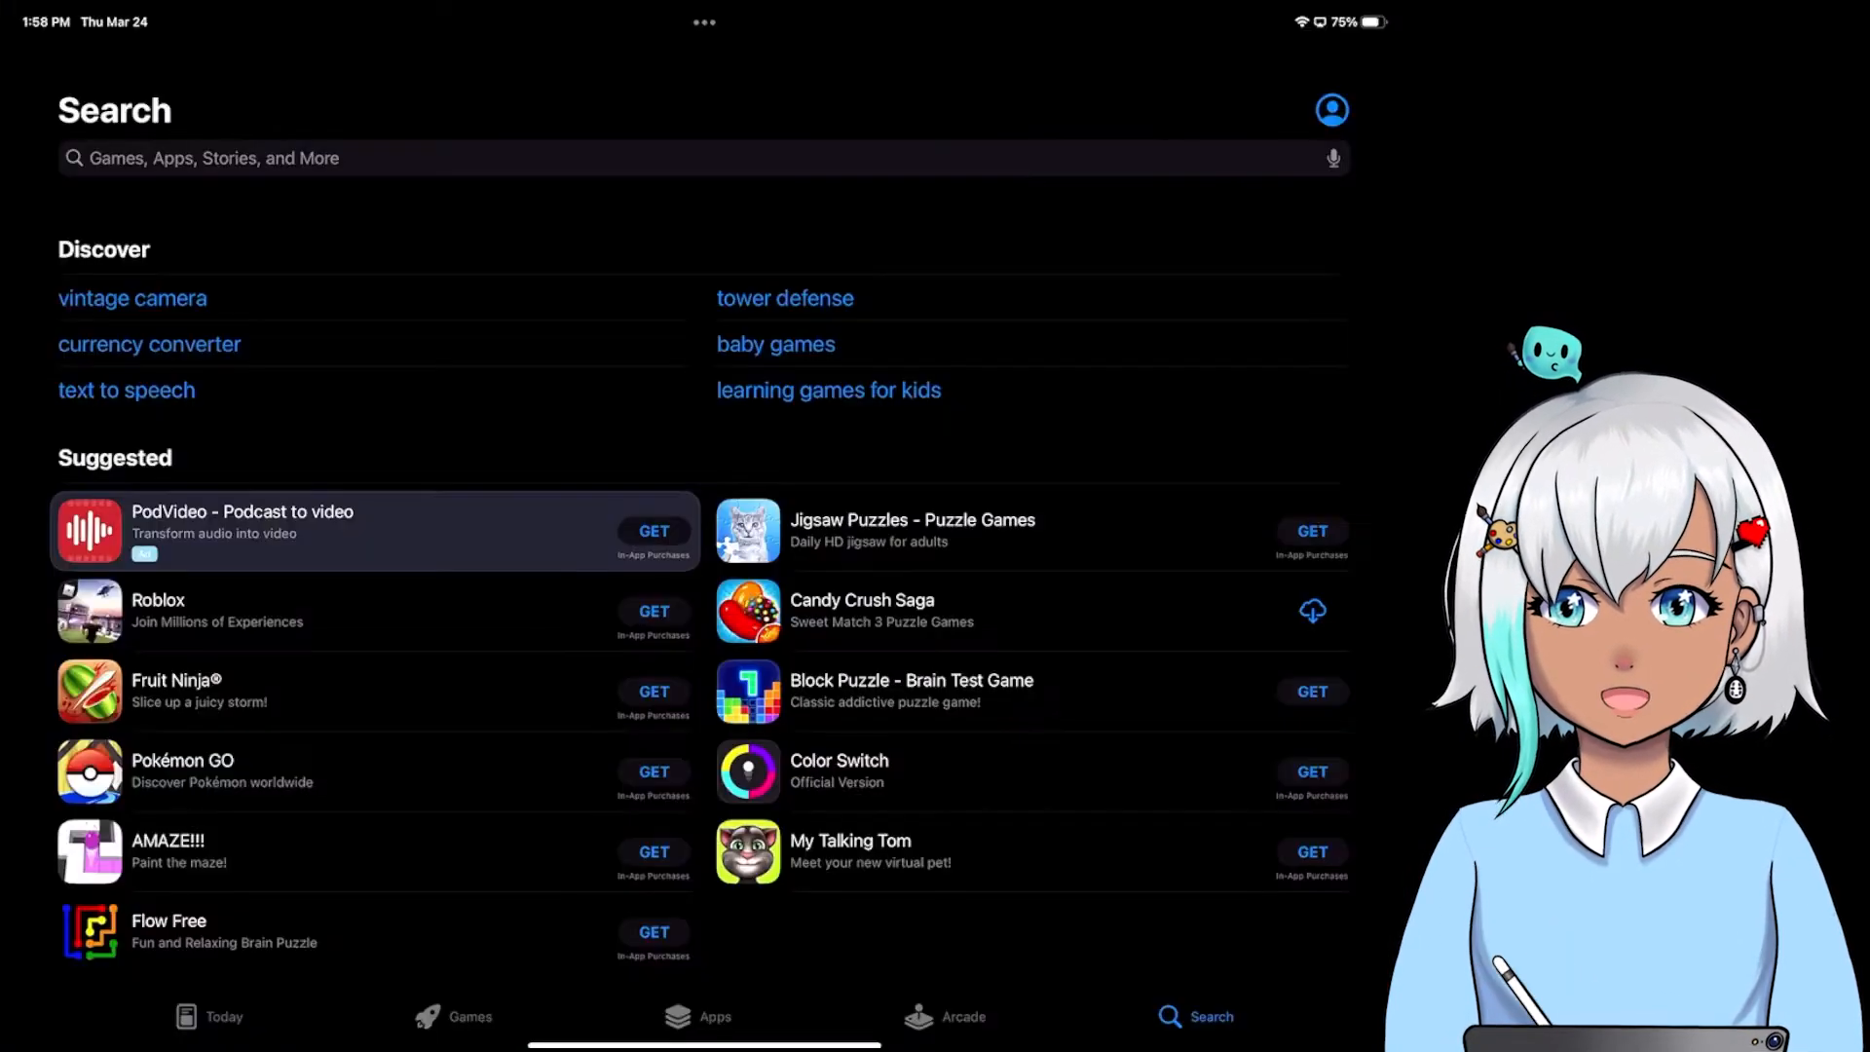
Step: Search the App Store for "visref" and open the VizRef result
click(292, 154)
text(visref)
key(Return)
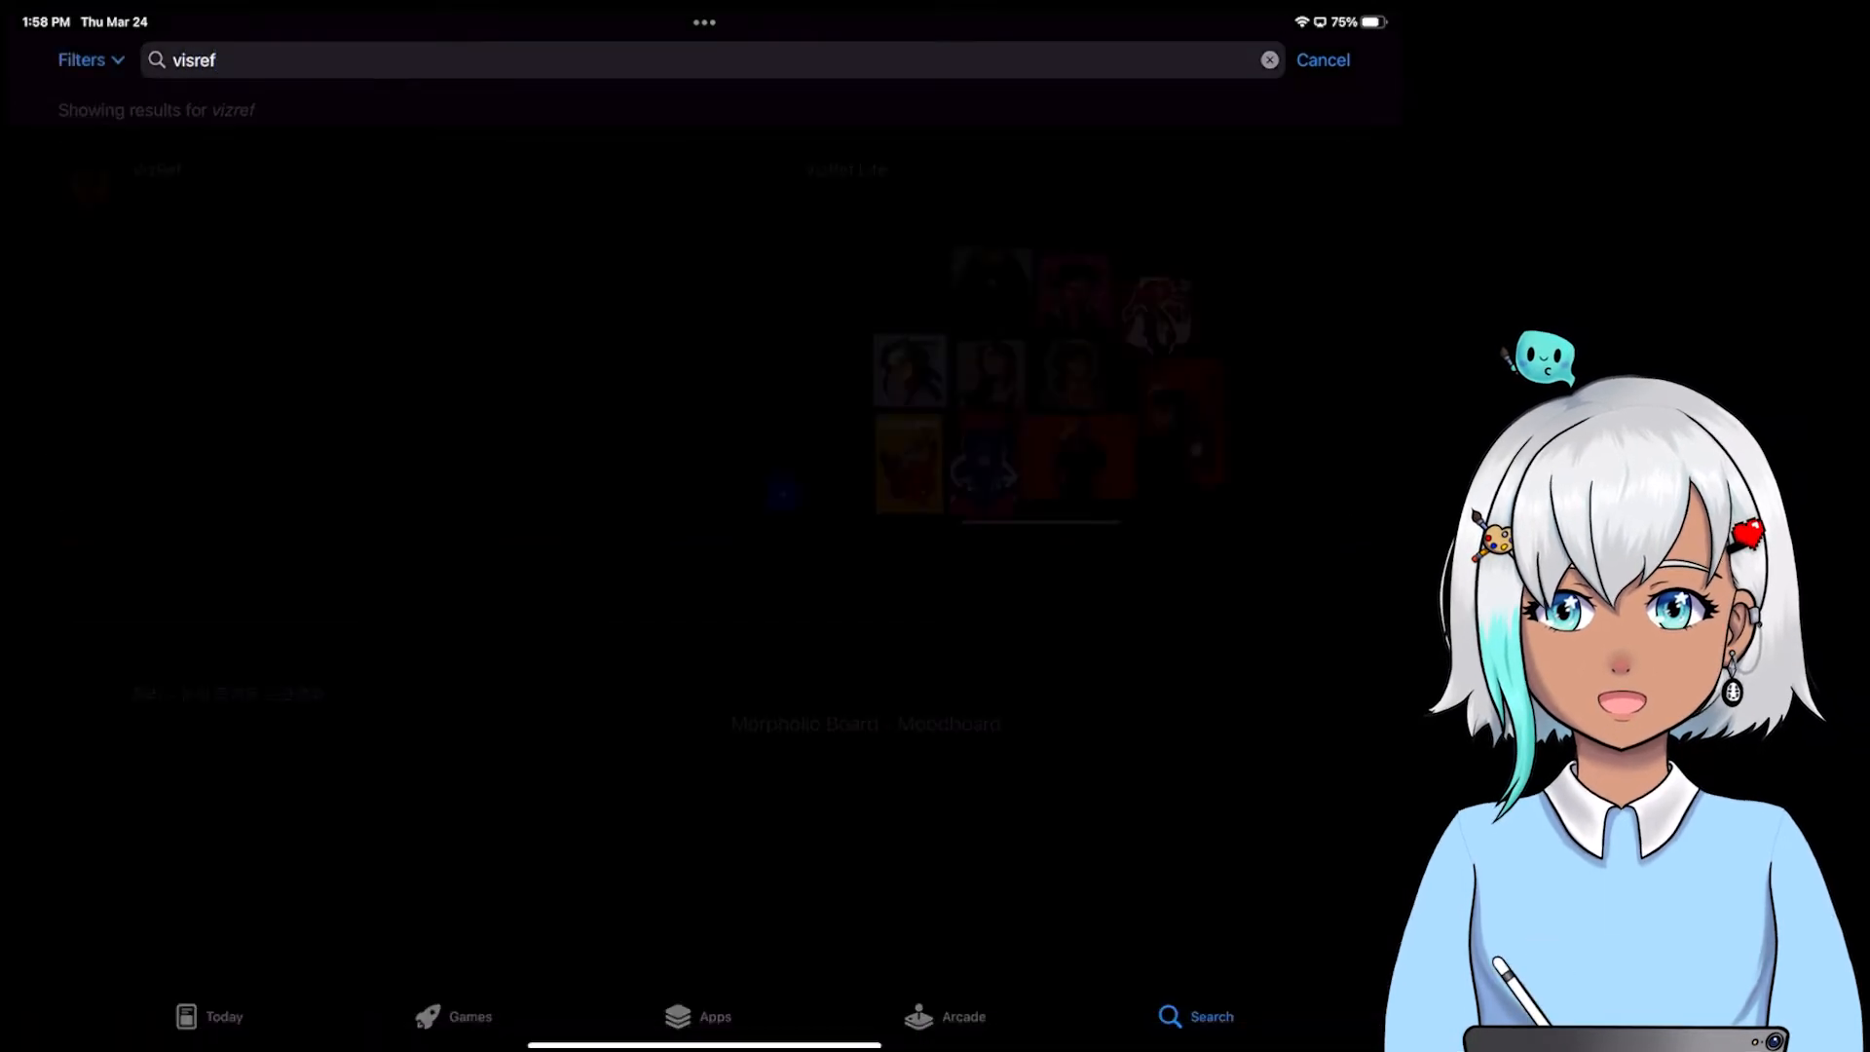
click(223, 222)
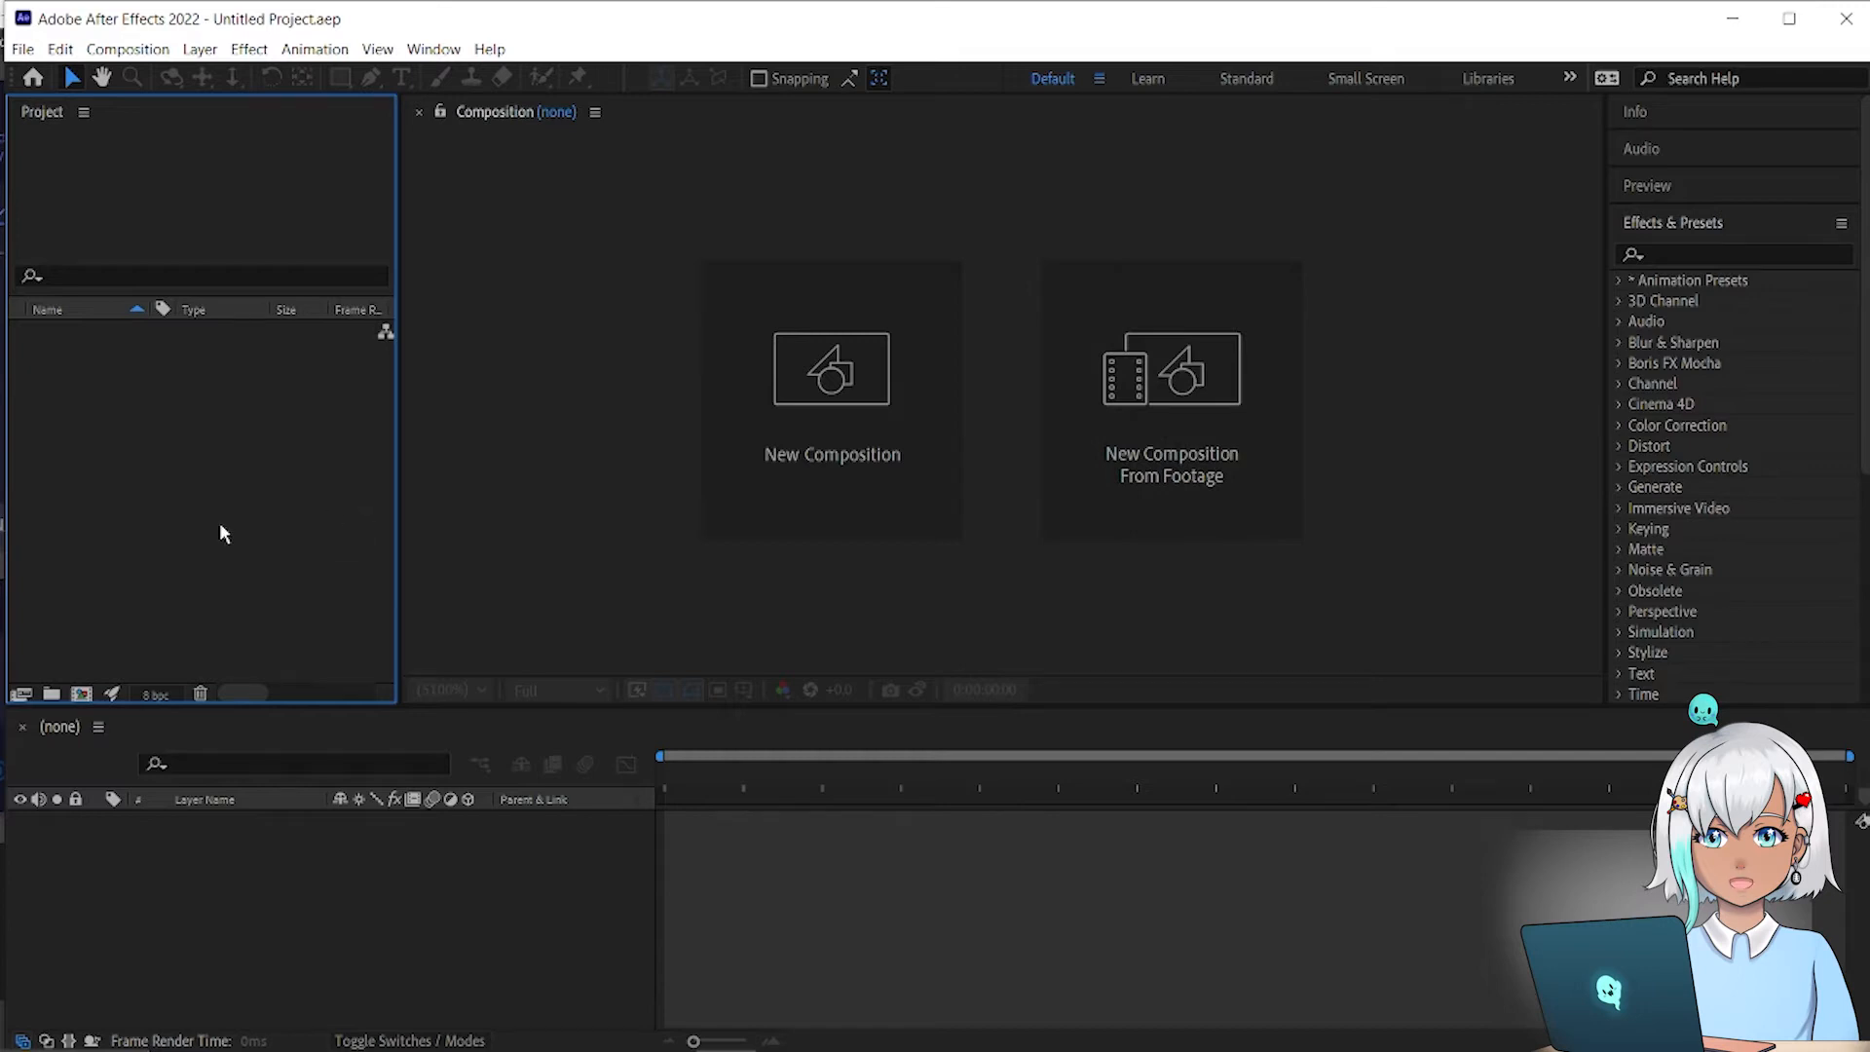
Step: In After Effects, import Turning_Red.psd as Composition - Retain Layer Sizes with Editable Layer Styles
right_click(208, 481)
mouse_move(244, 590)
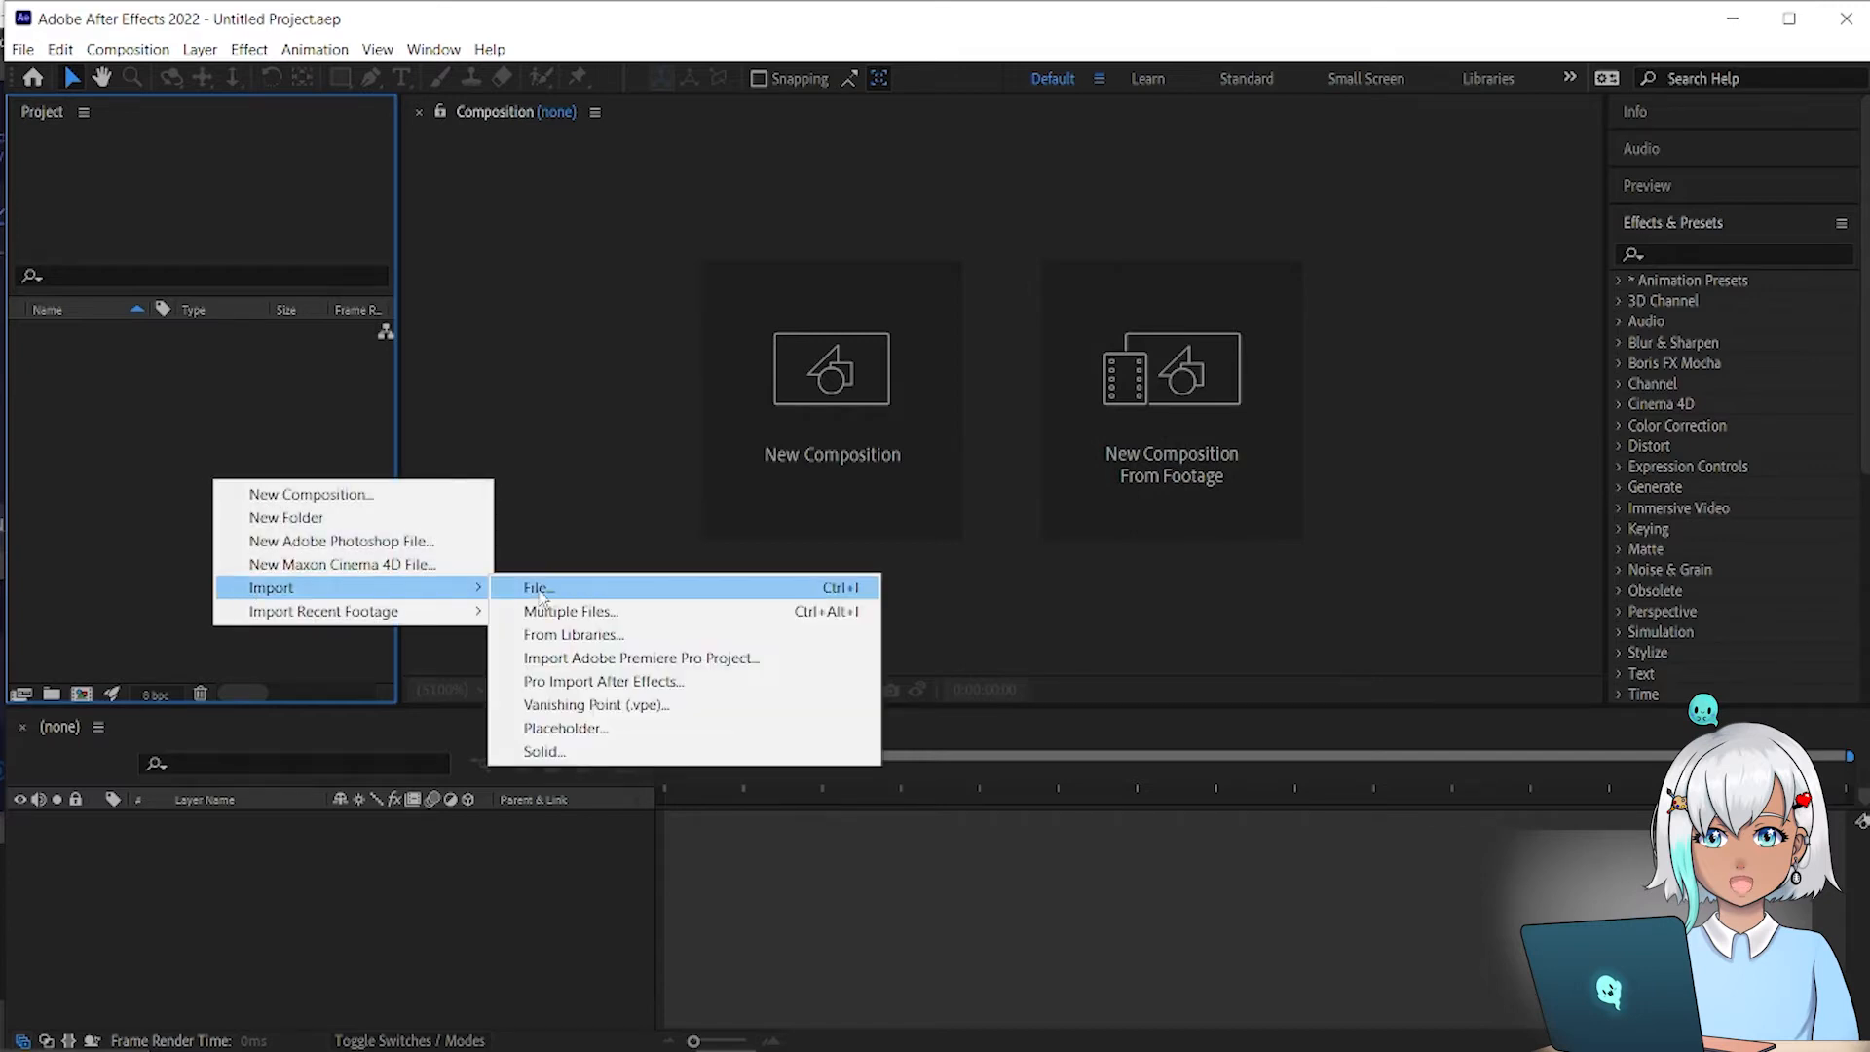
click(539, 589)
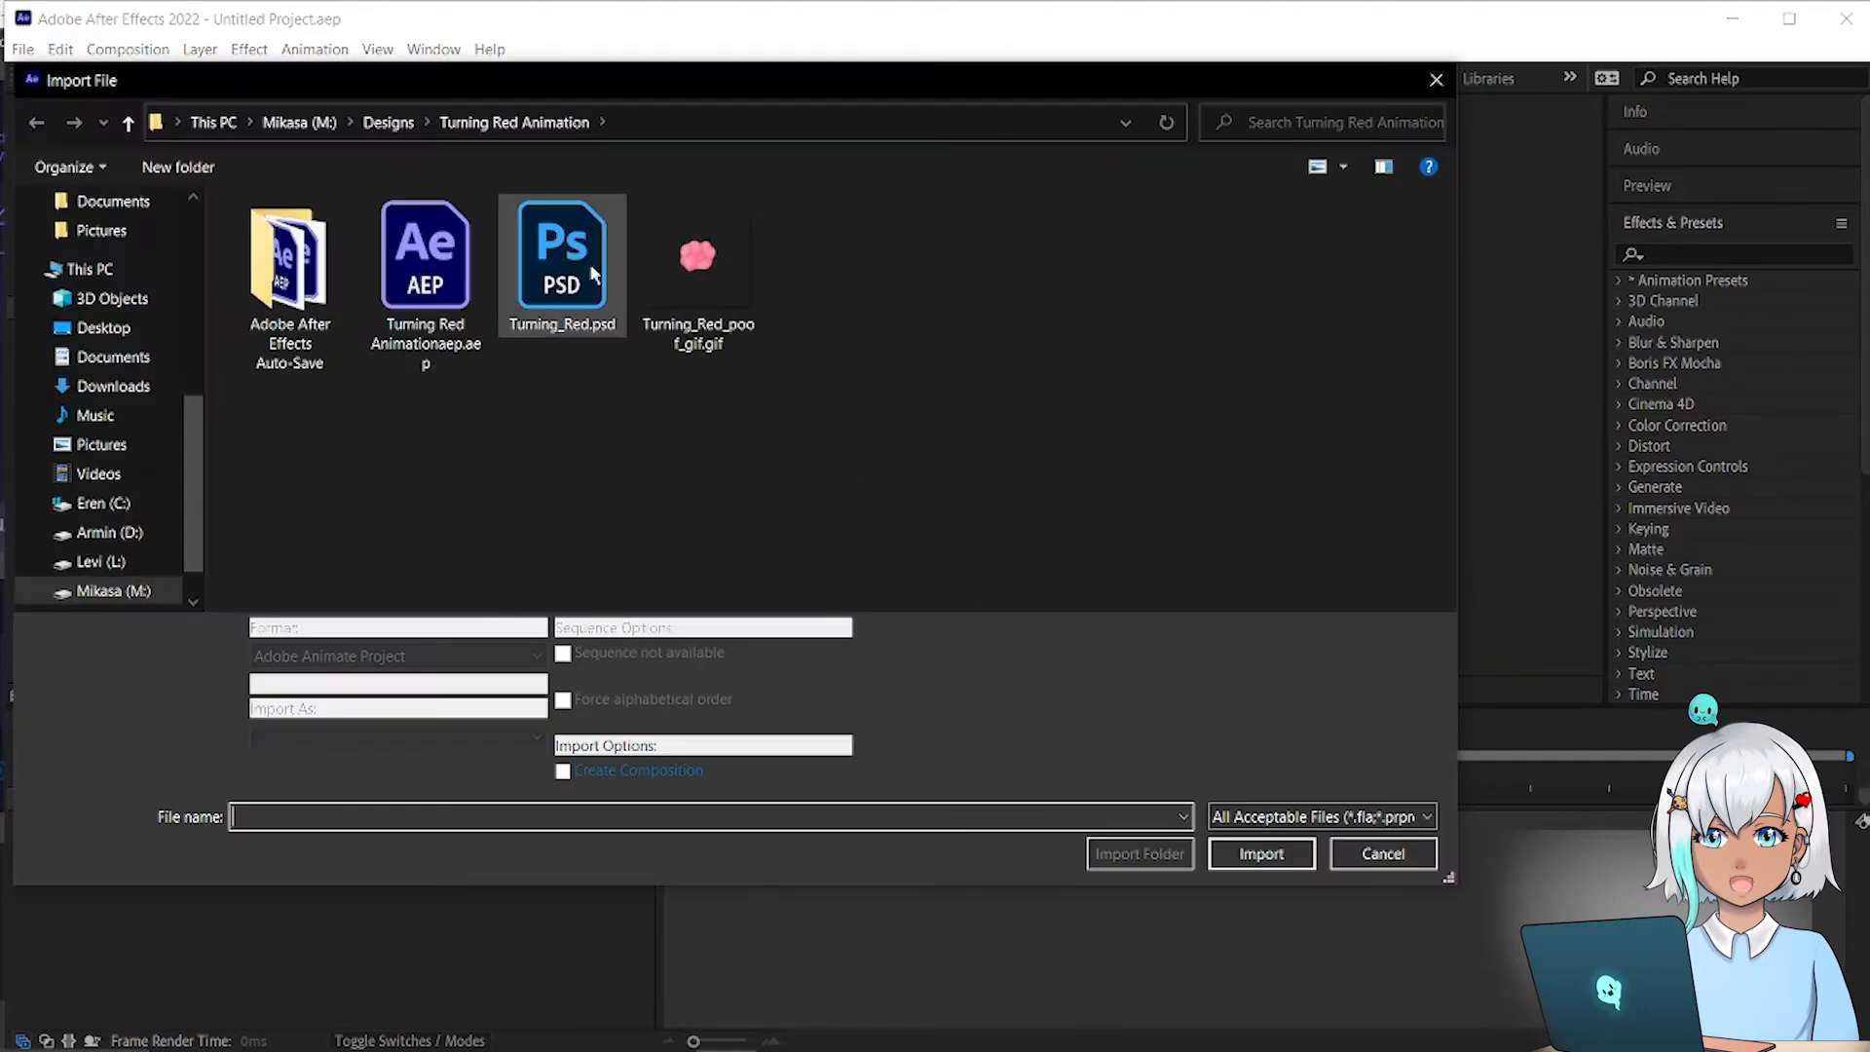
click(602, 336)
click(1257, 851)
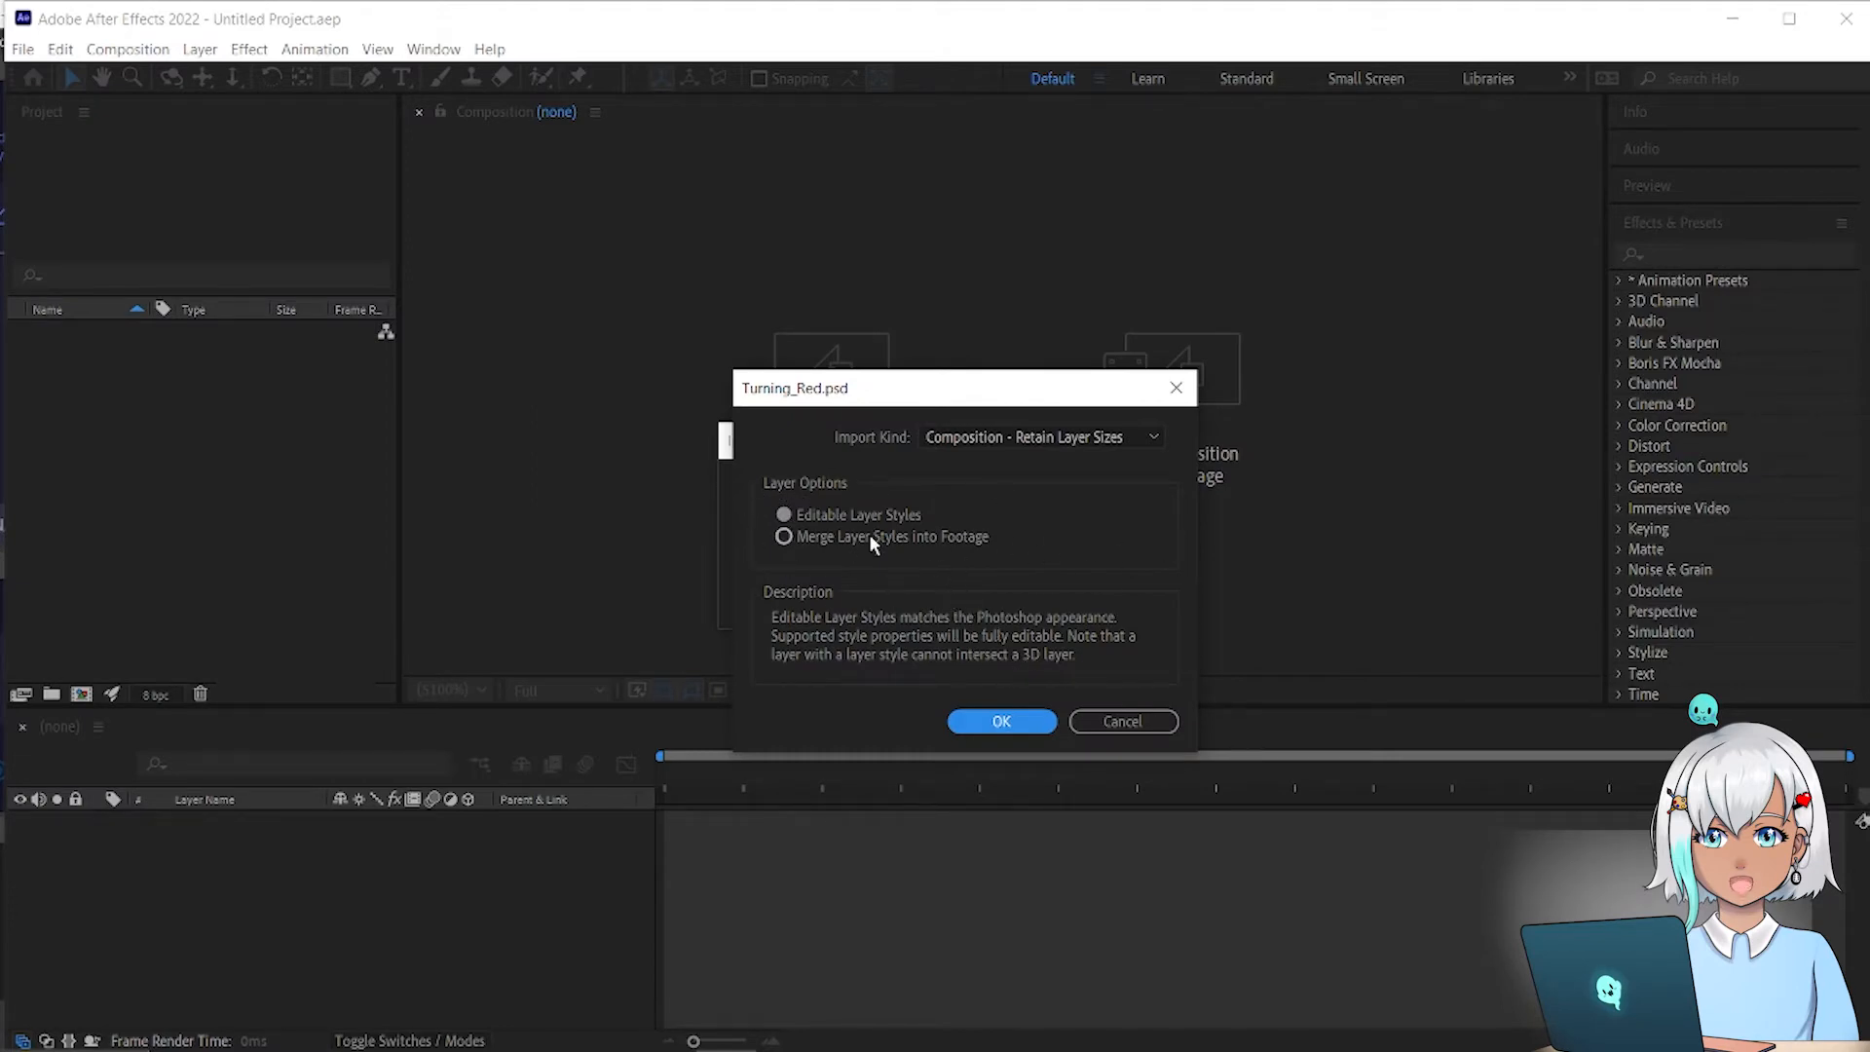
click(999, 723)
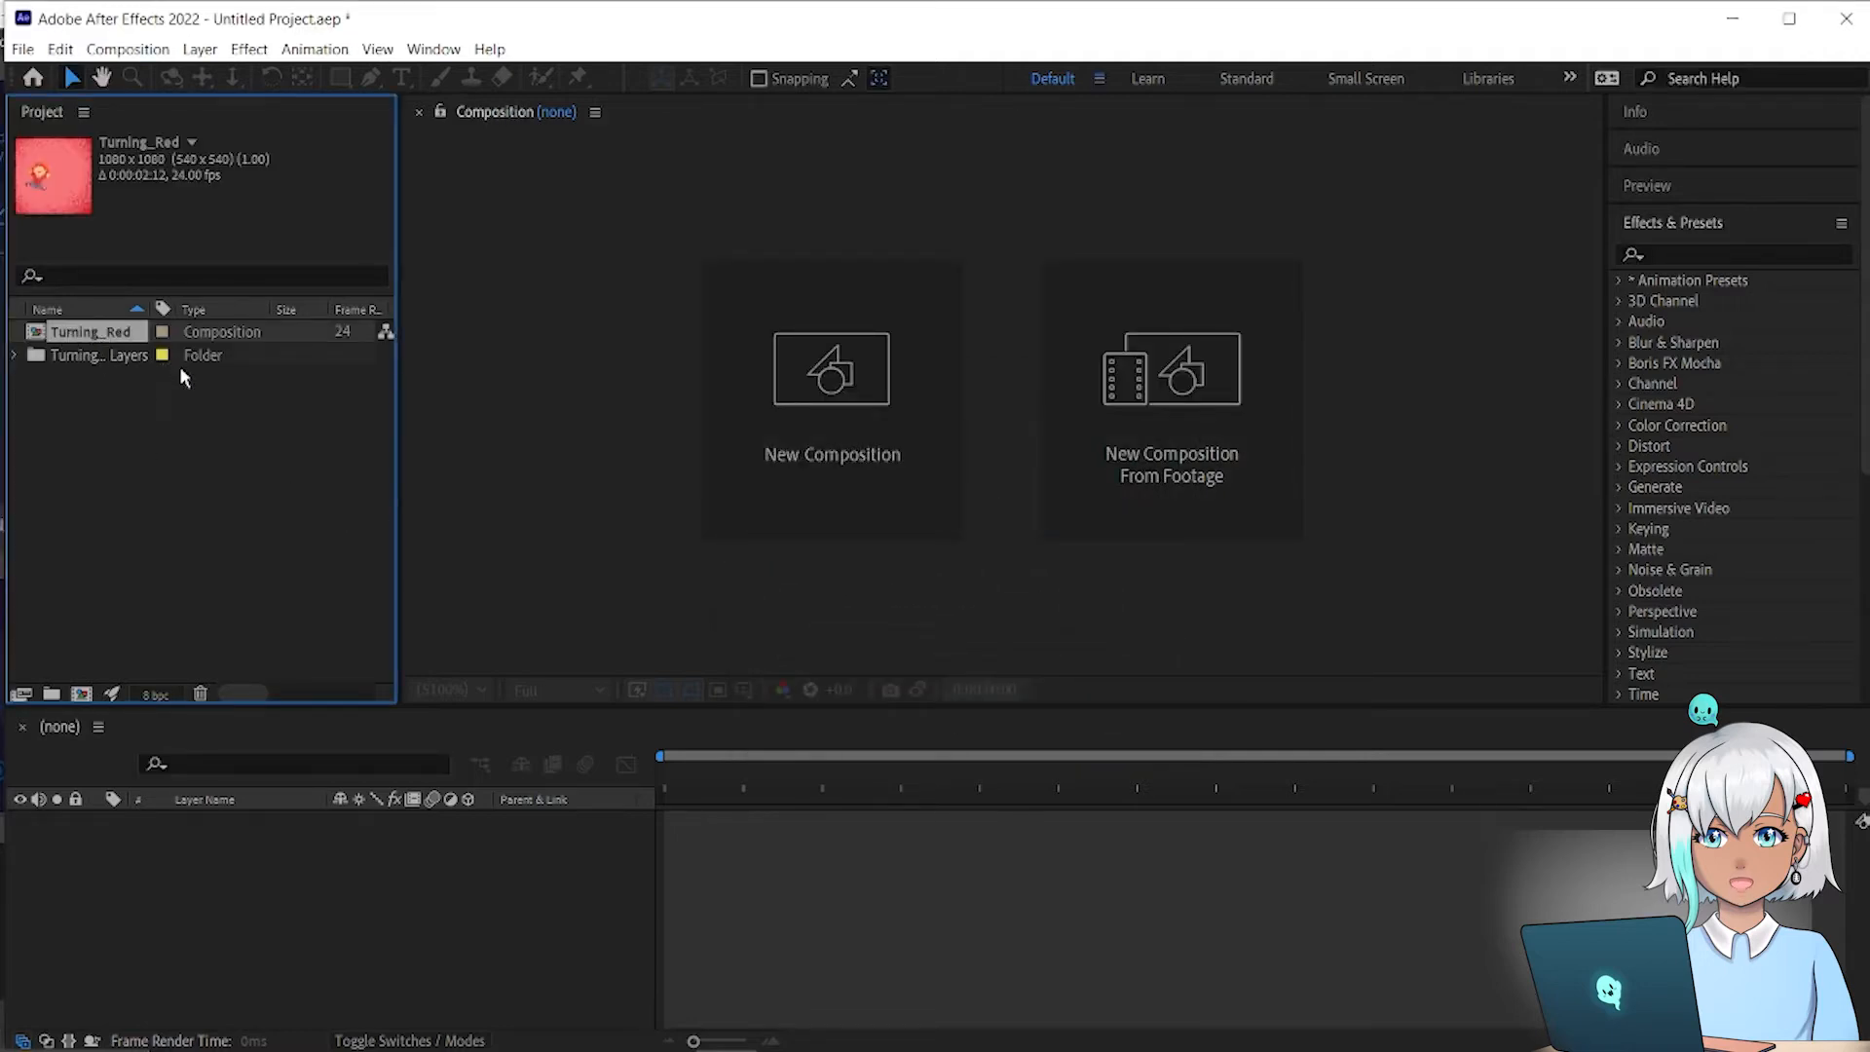
Step: Import Turning_Red_poof_gif.gif into the project
right_click(164, 509)
mouse_move(285, 618)
click(484, 617)
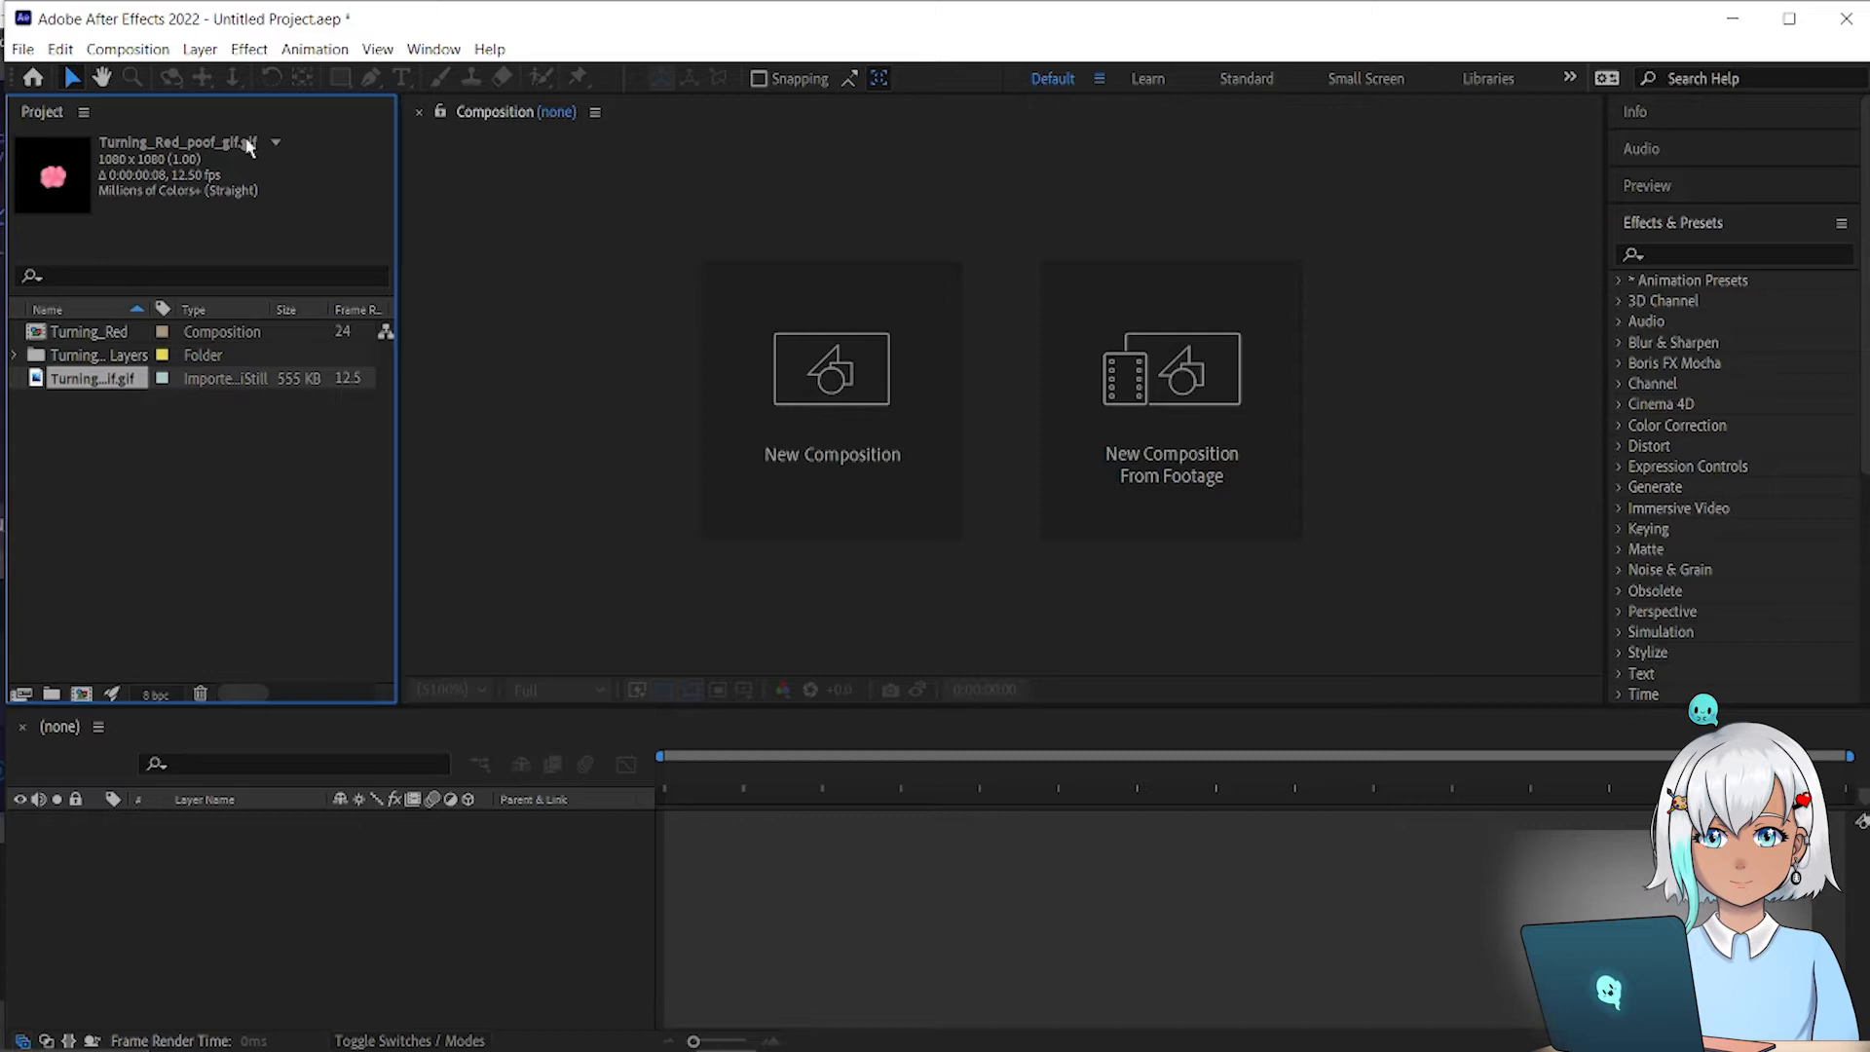
click(161, 548)
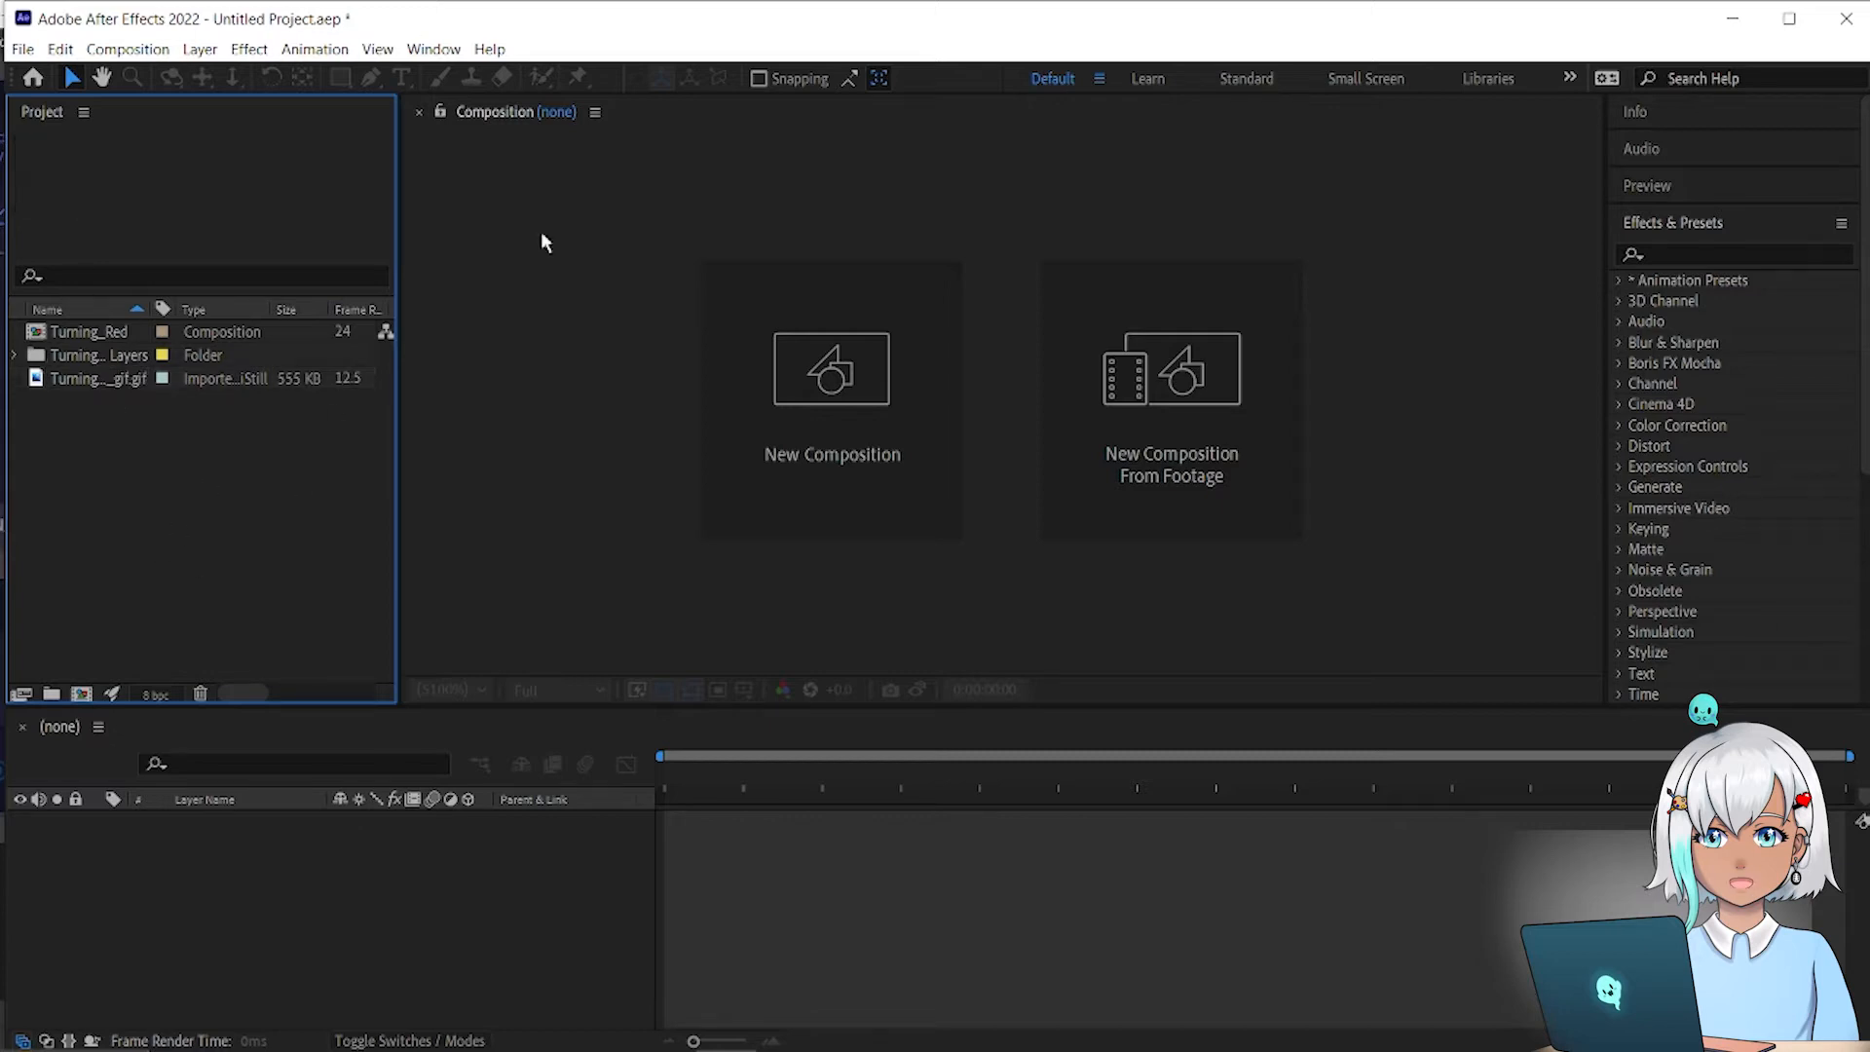
Step: Remove the Poof and Background layers from the Turning_Red composition and open the nested Illustration composition
double_click(87, 332)
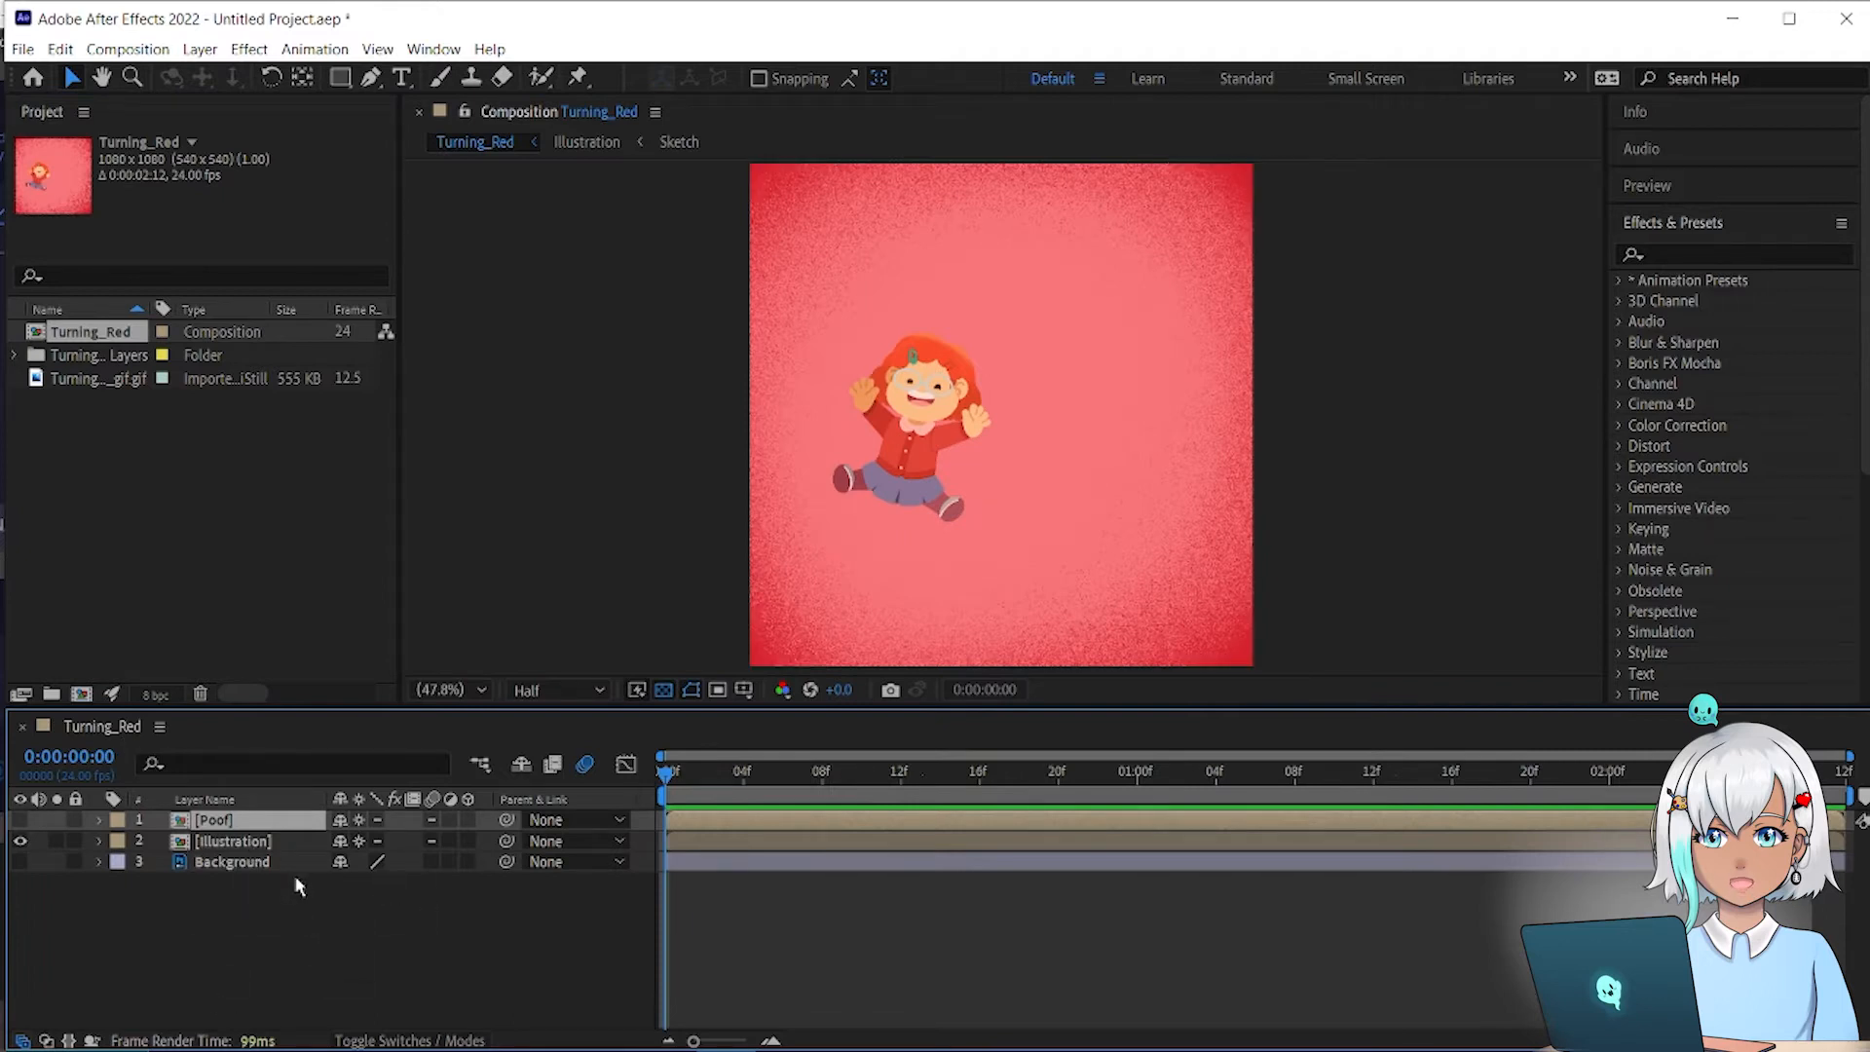
click(234, 863)
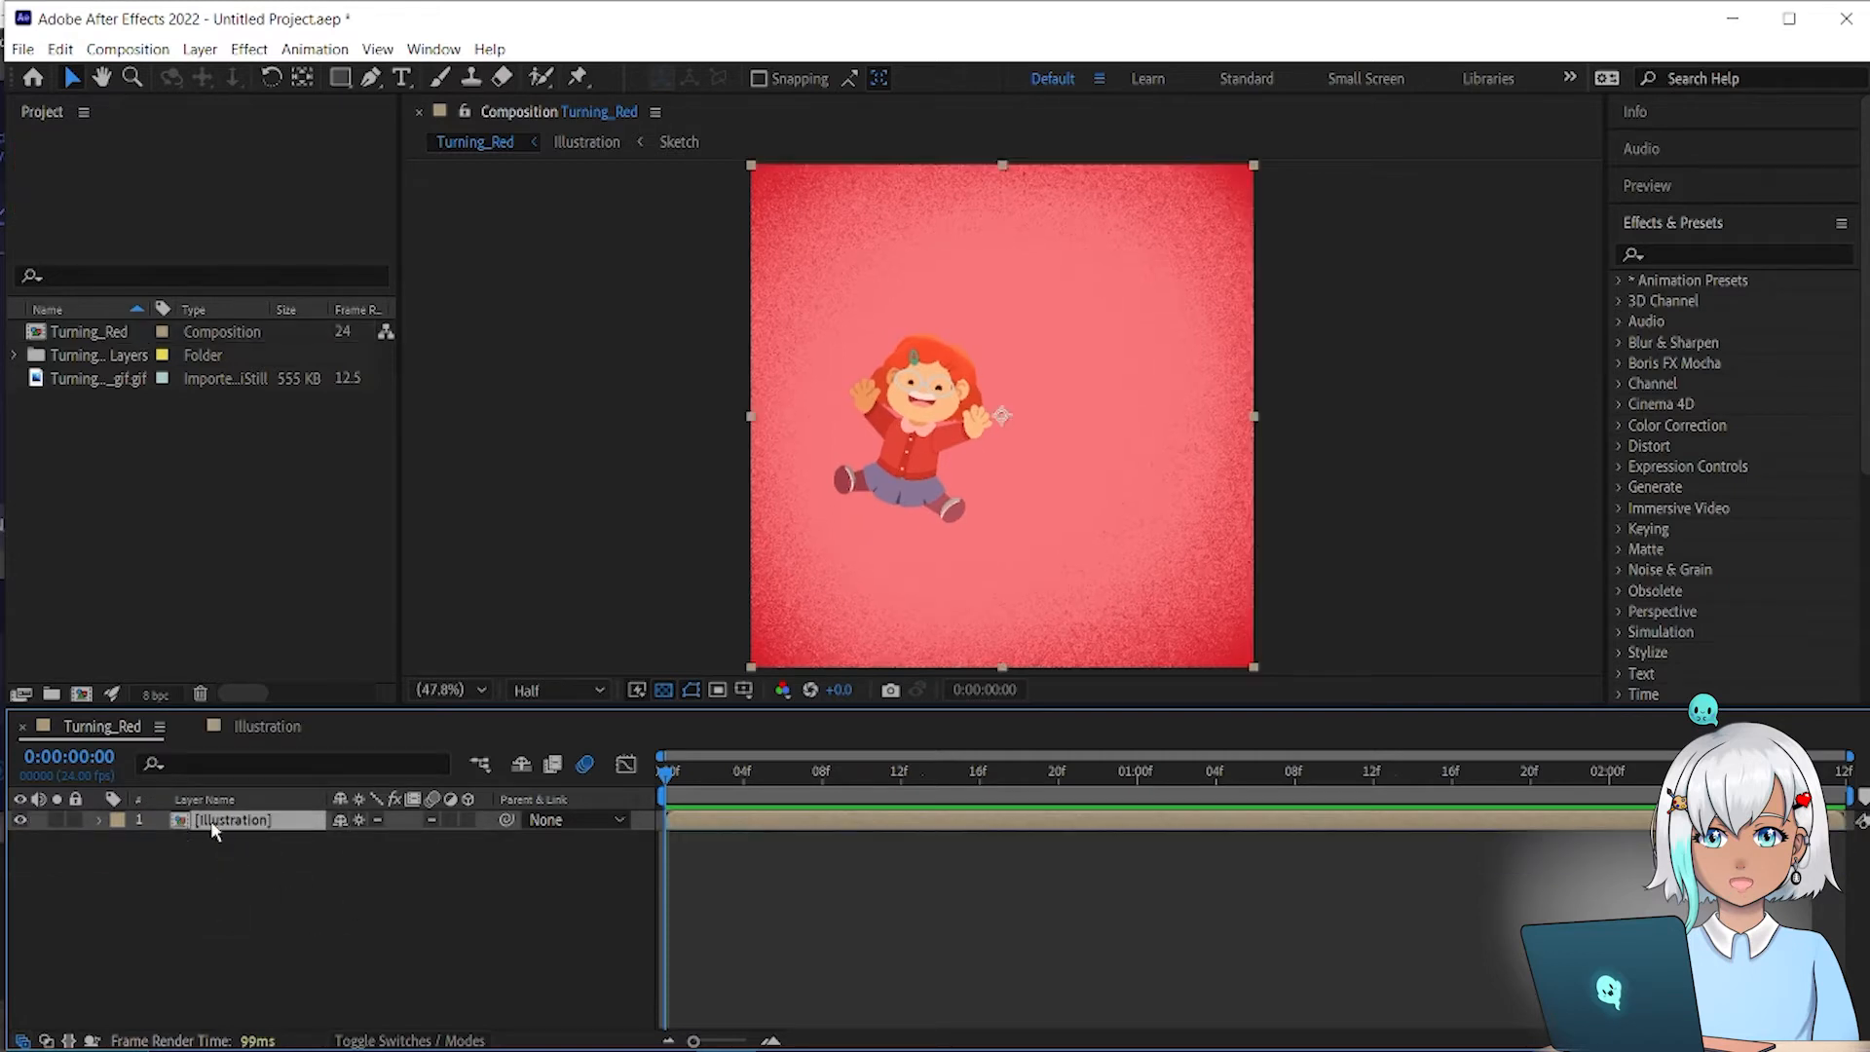
click(260, 739)
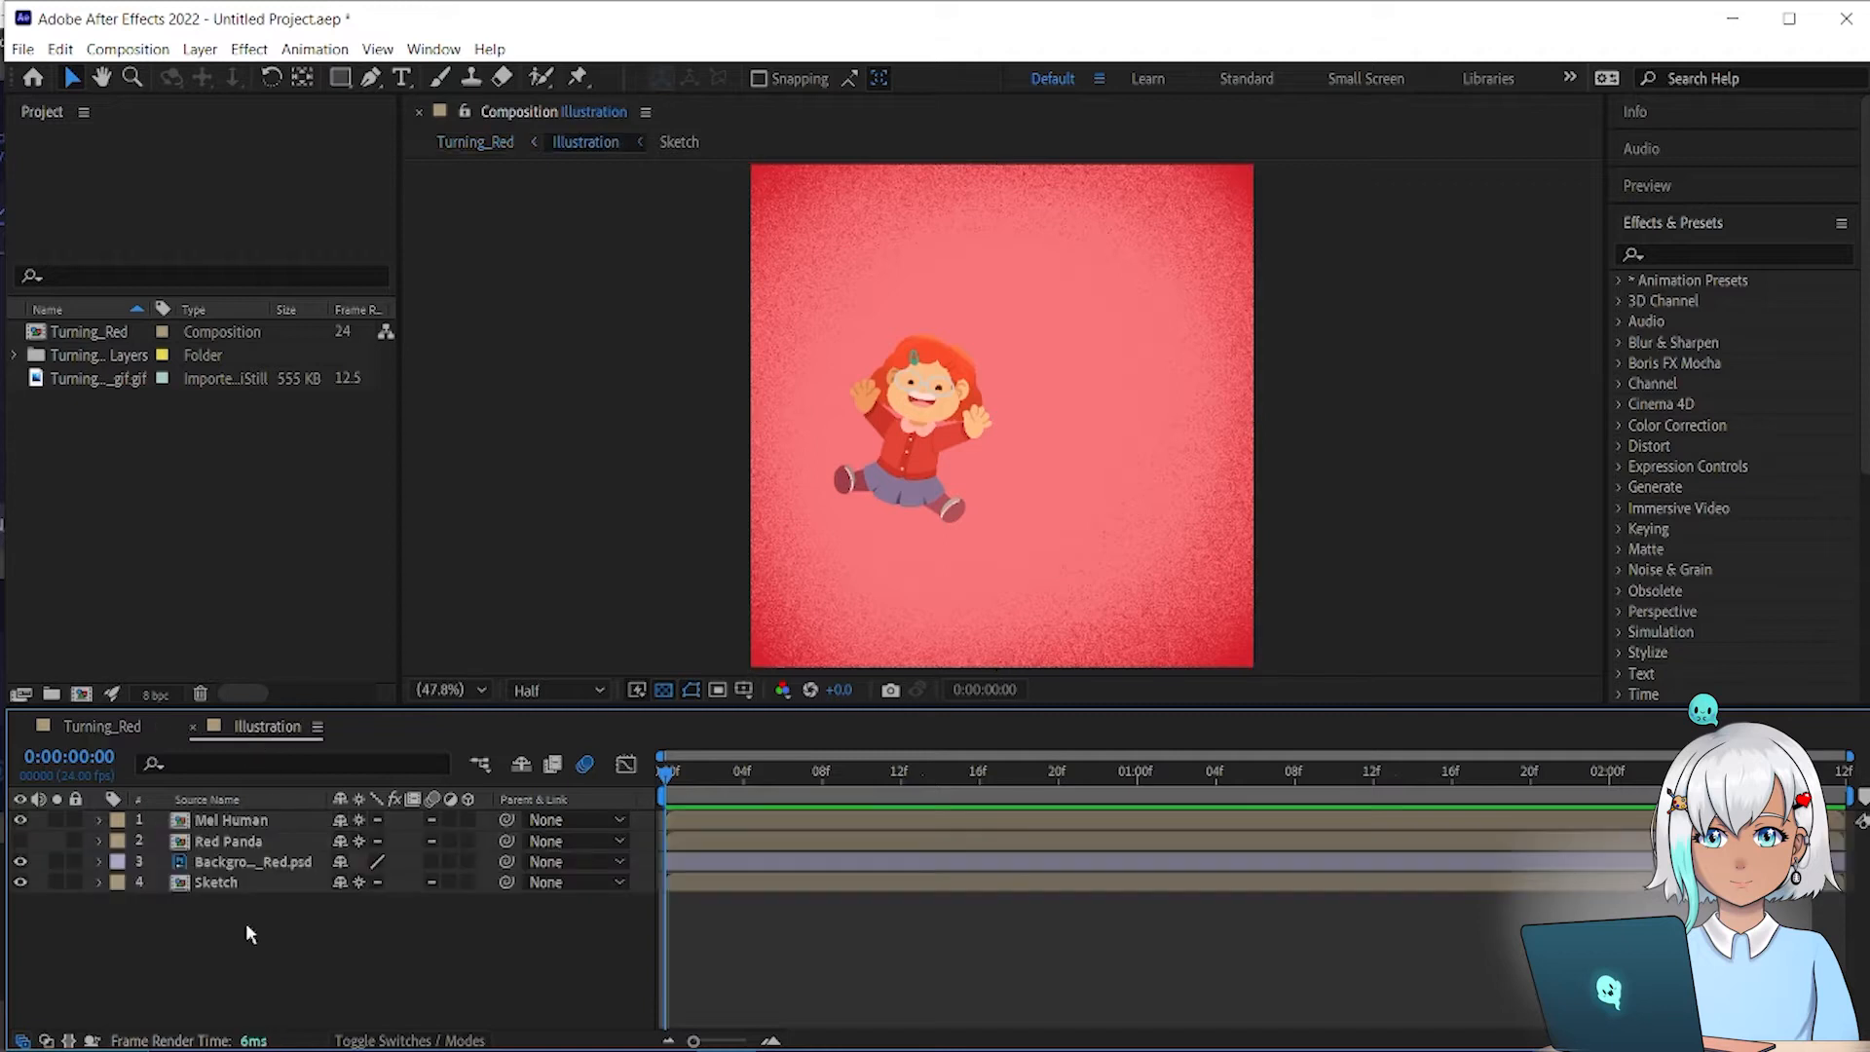
Step: Delete the Sketch layer from the Illustration composition and make the Red Panda layer visible
click(240, 842)
click(21, 842)
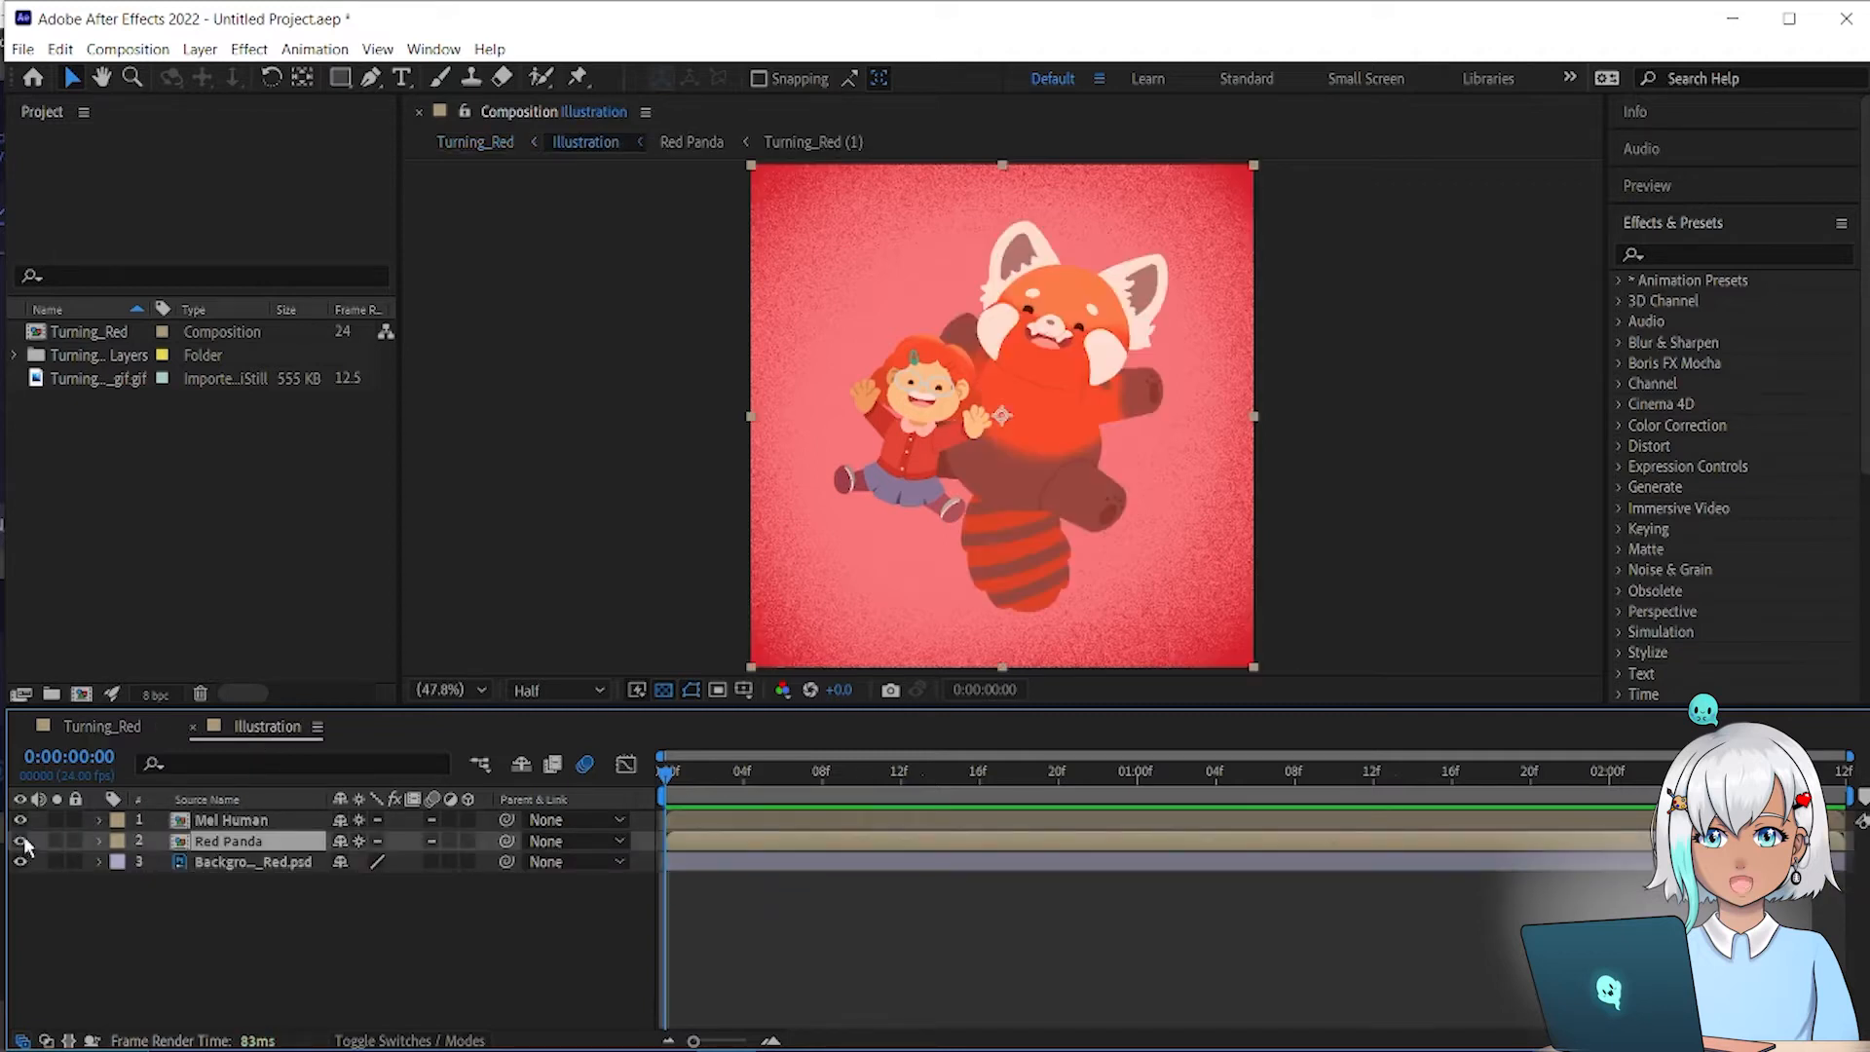
click(20, 841)
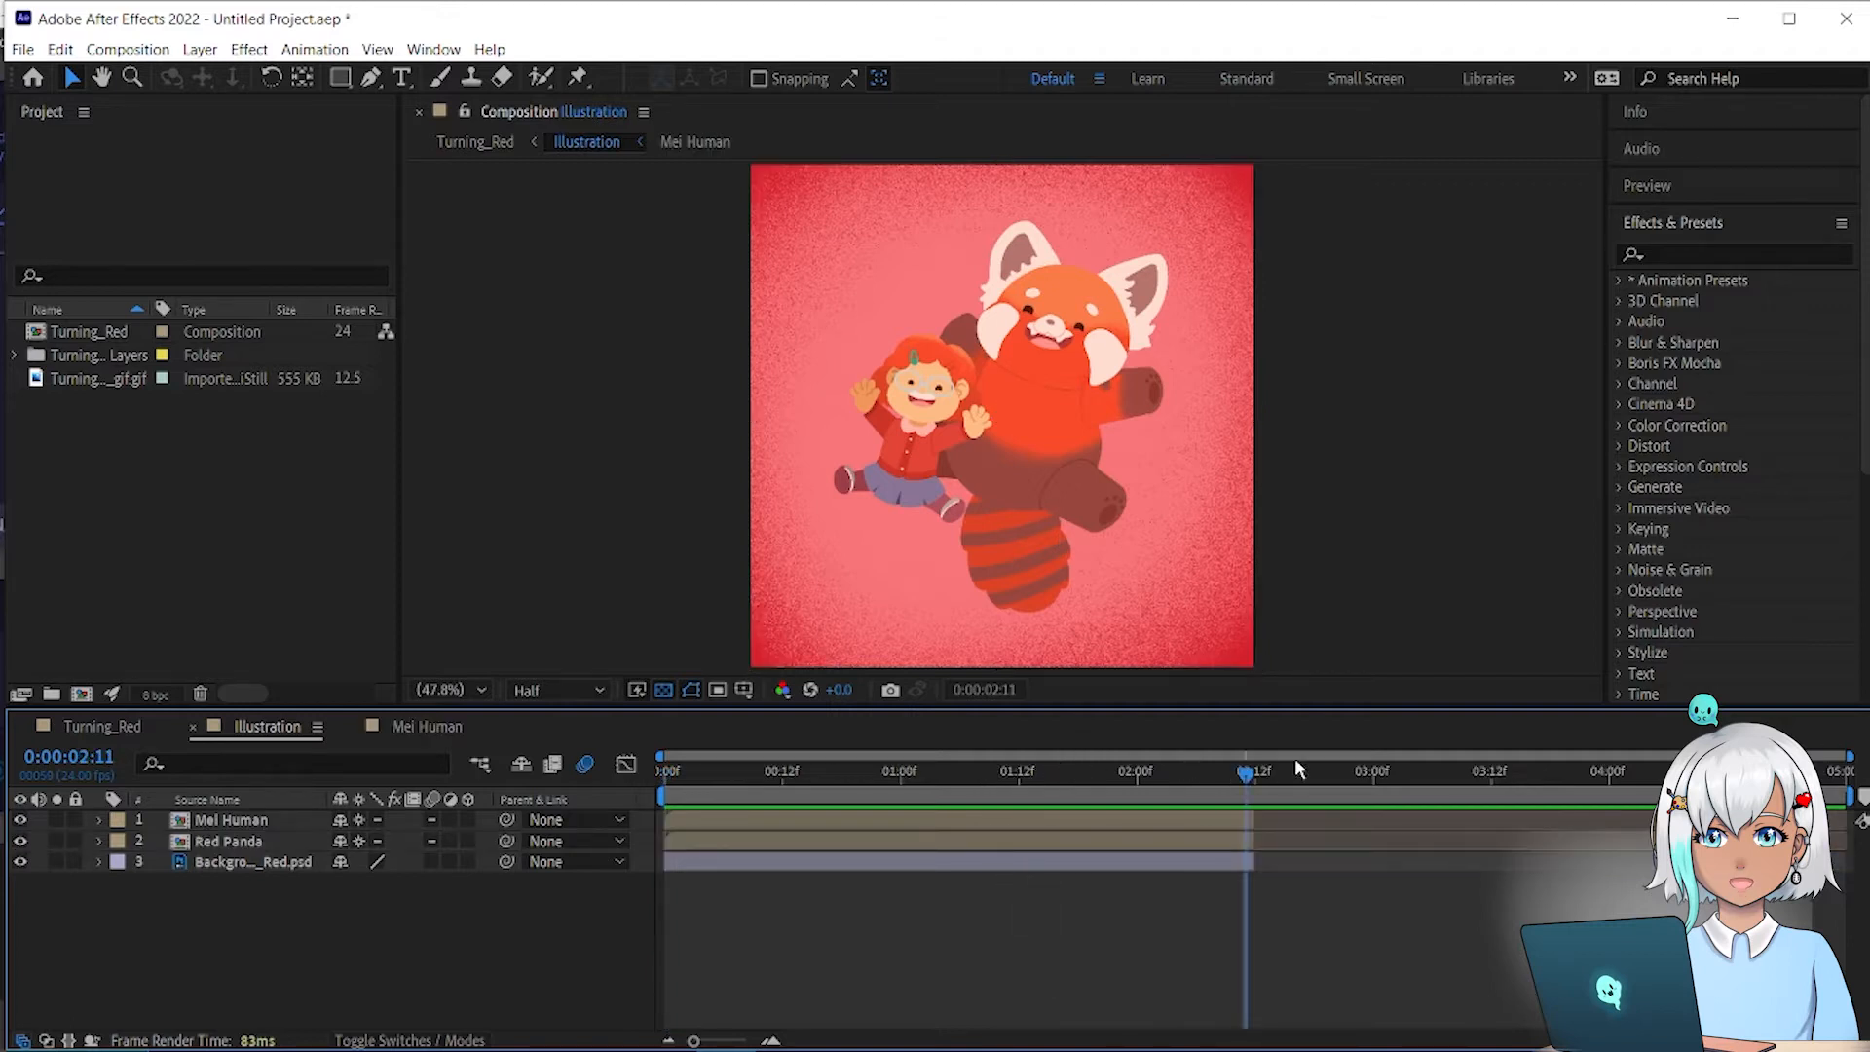
Step: Move the Red Panda layer in the Illustration timeline so it starts at 0:00:02:12, where Mei Human ends
drag(1257, 785, 547, 791)
key(space)
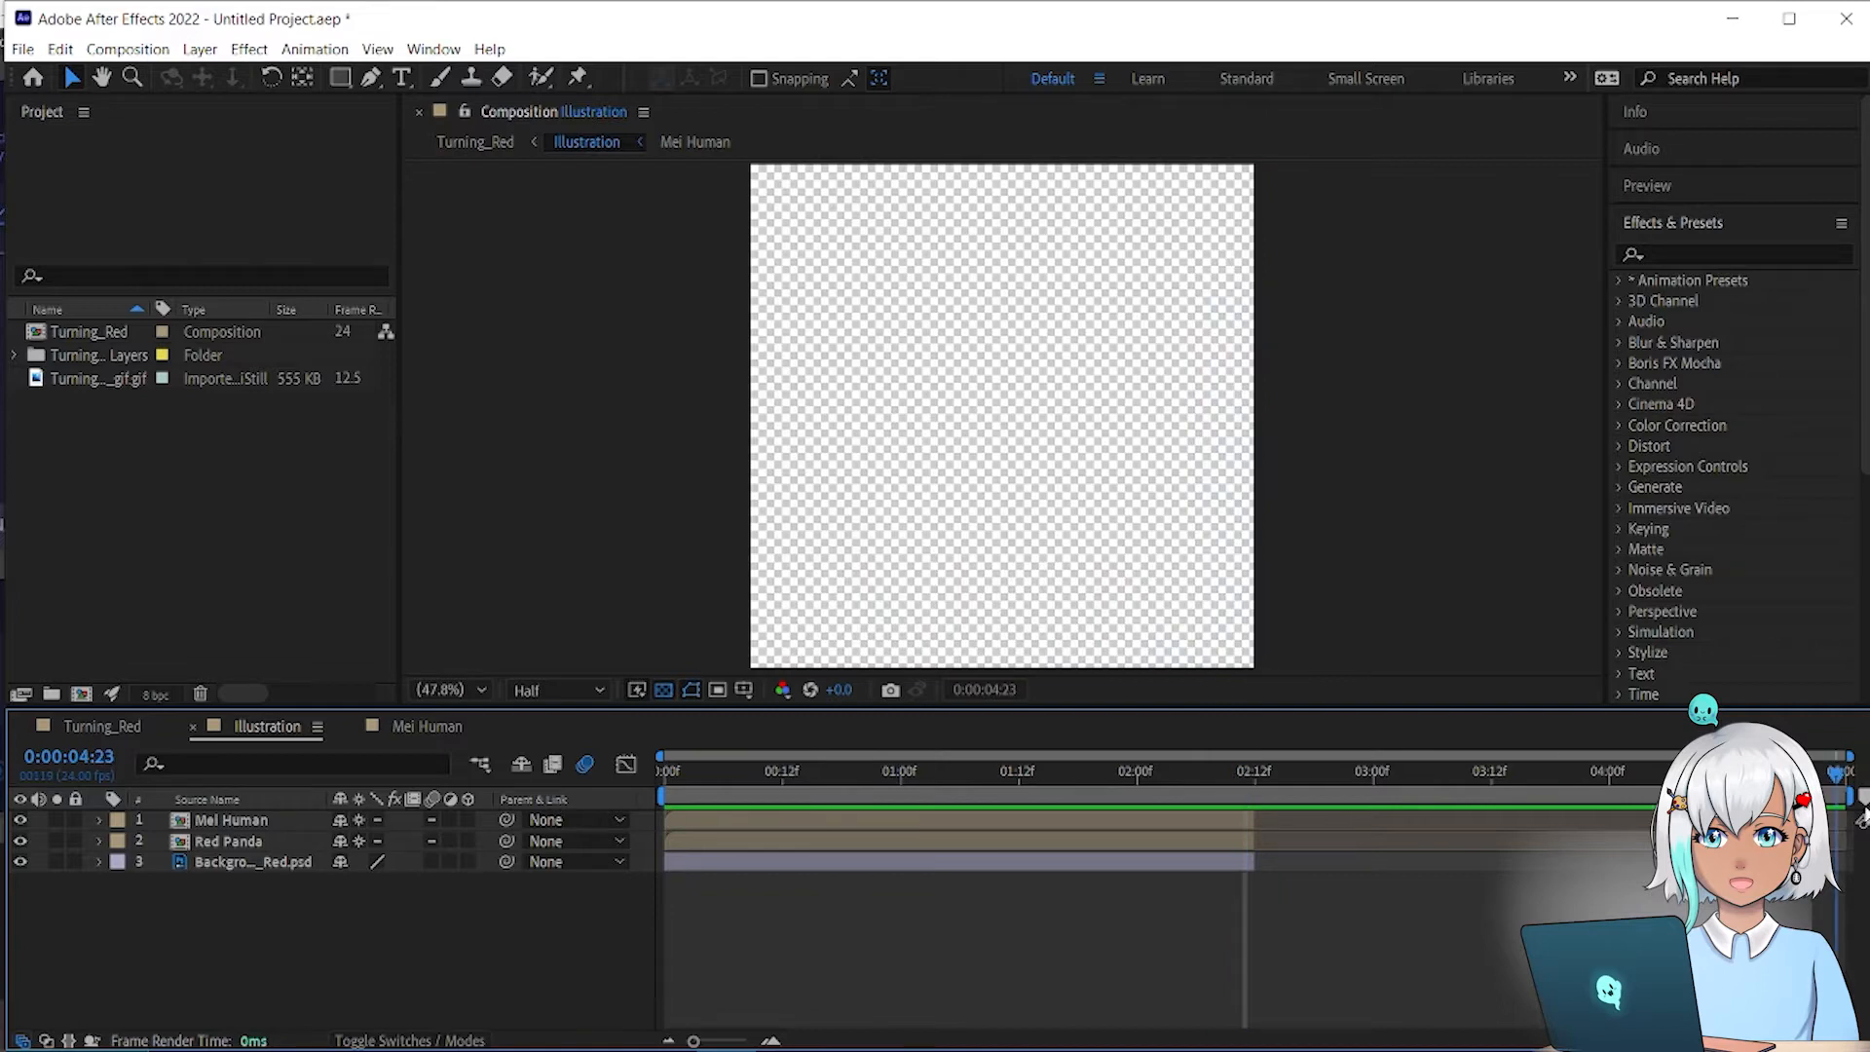
drag(844, 844, 1422, 844)
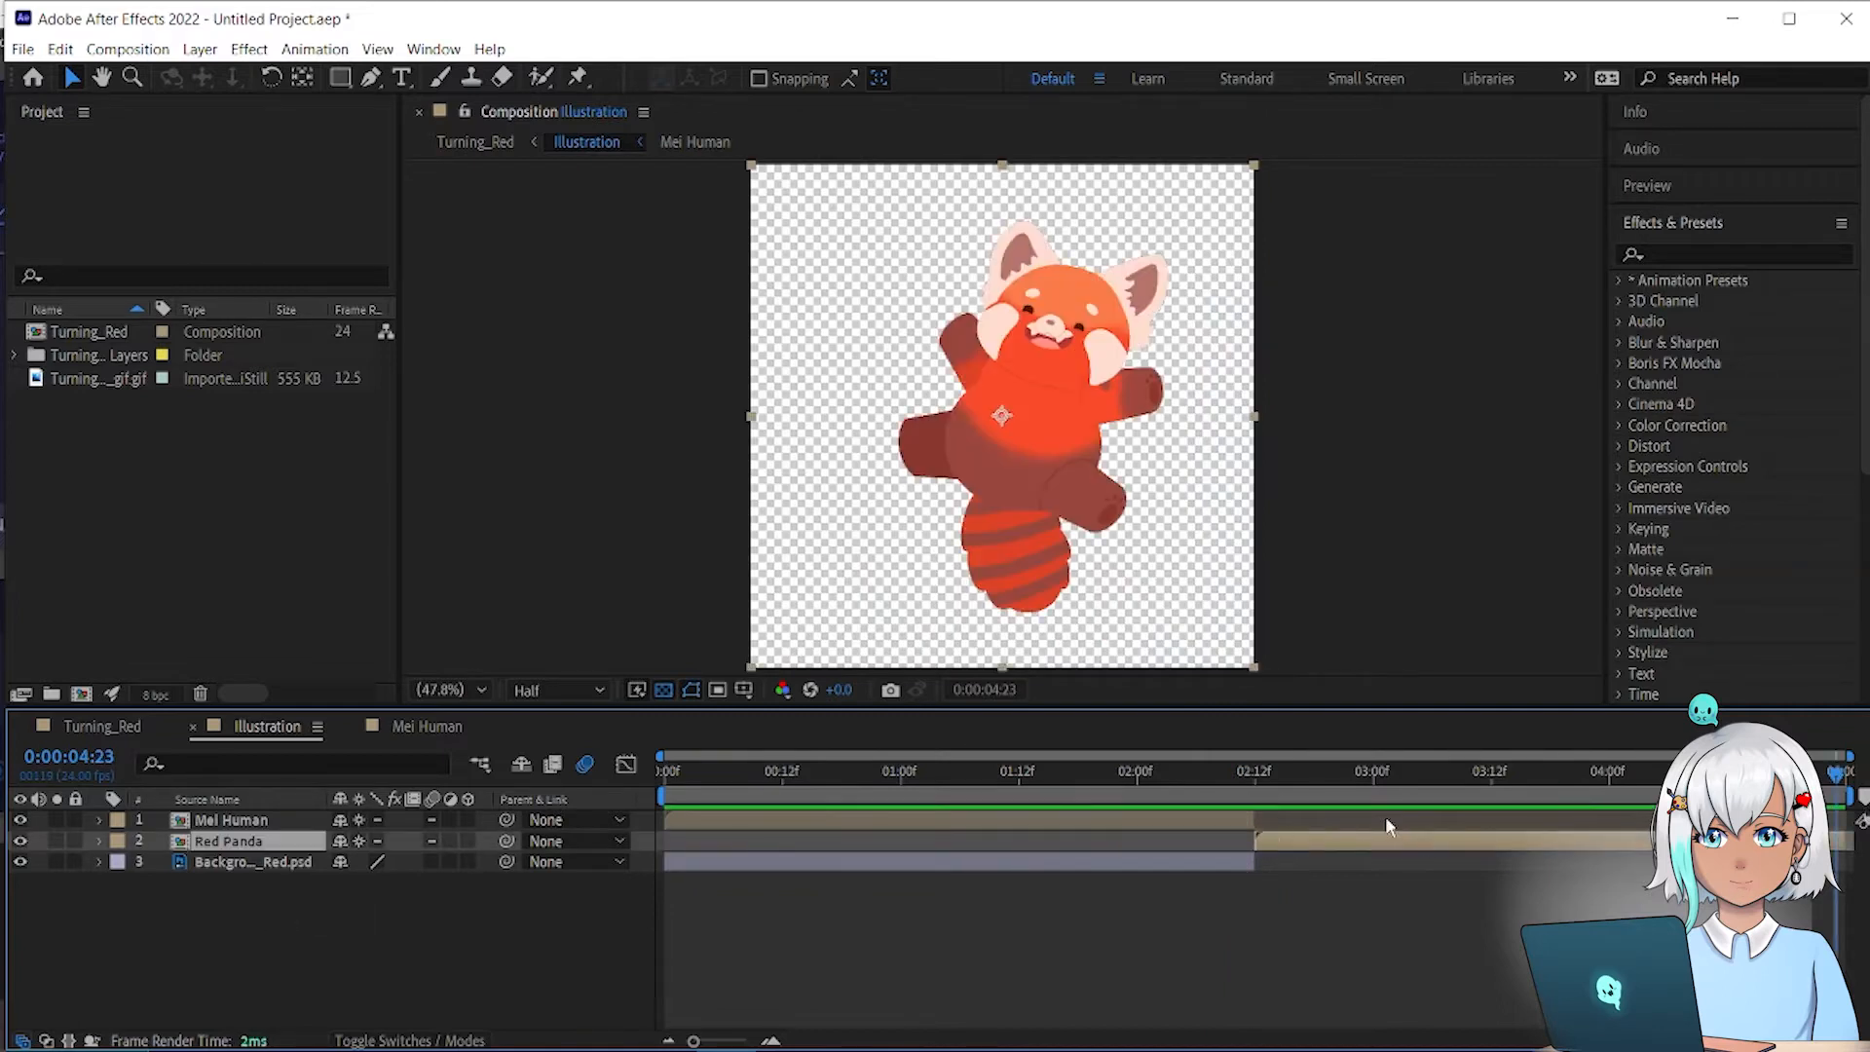
drag(1251, 770, 1255, 809)
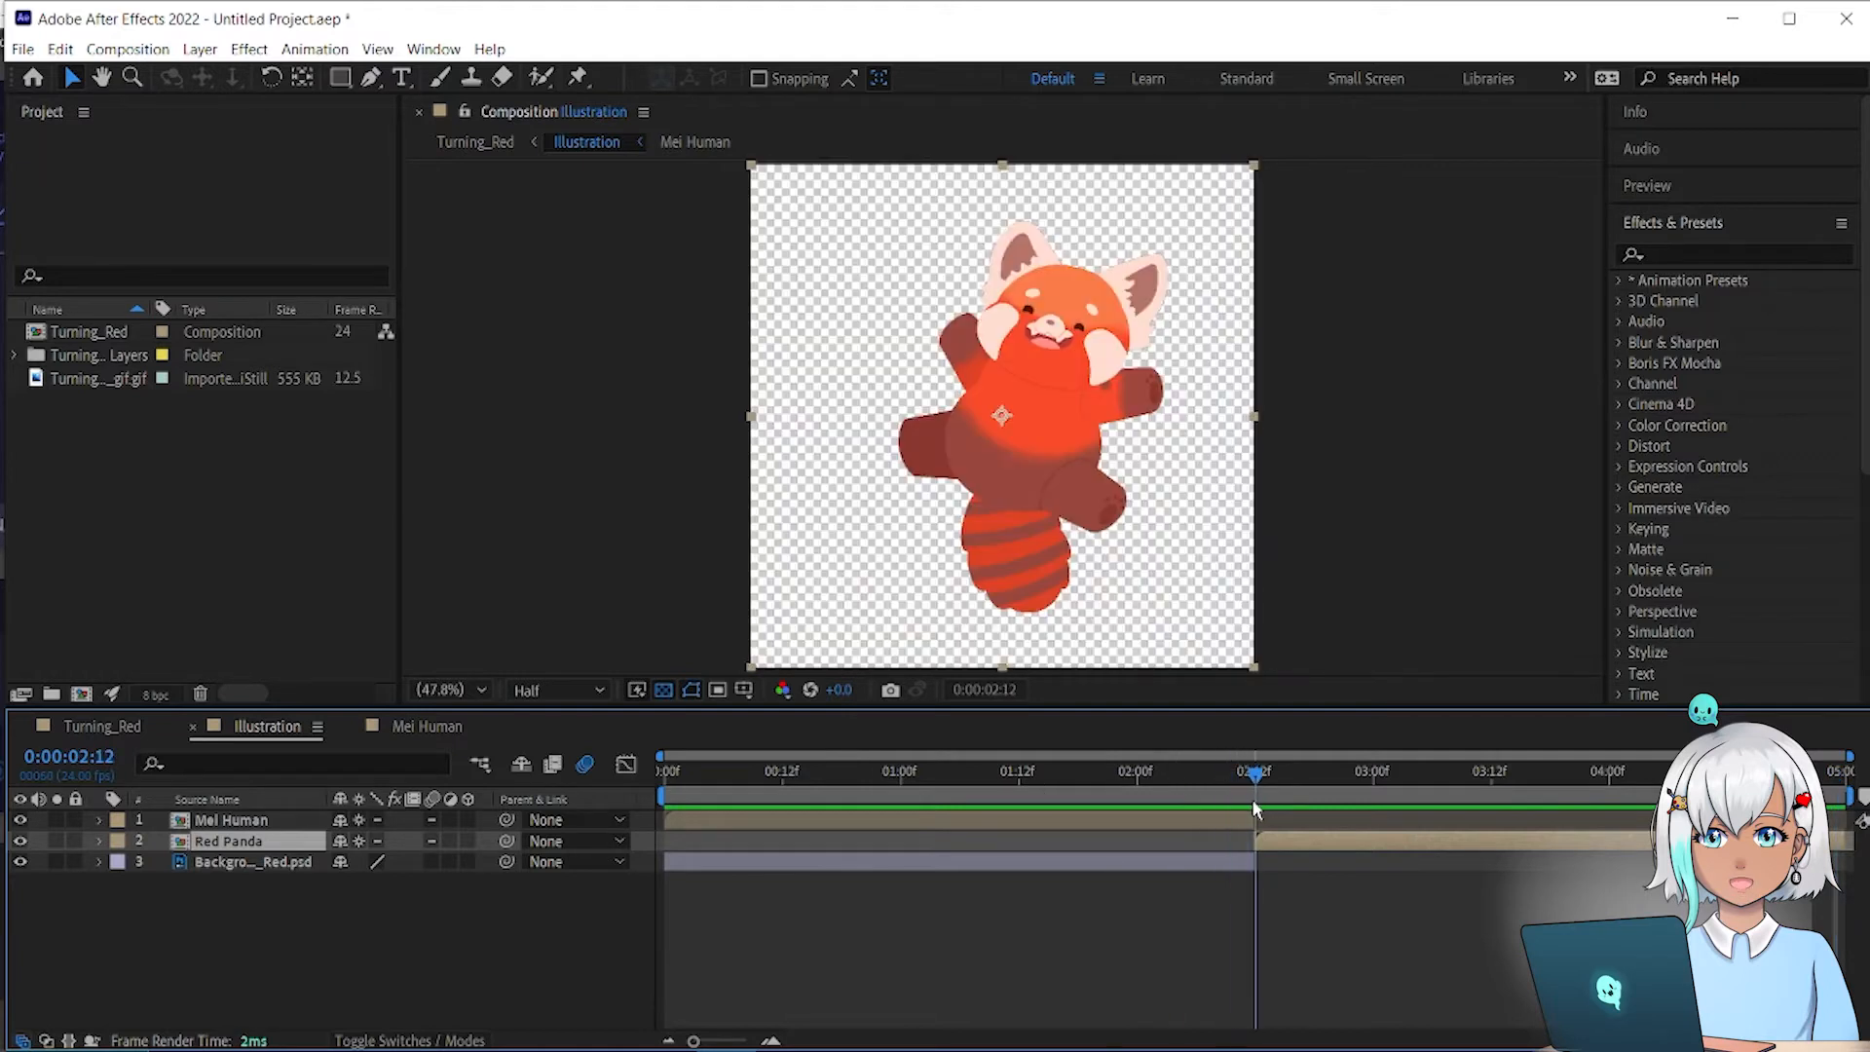
Step: Show the Mei Human layer's Position property in the Illustration composition and set it to 718, 482
click(704, 822)
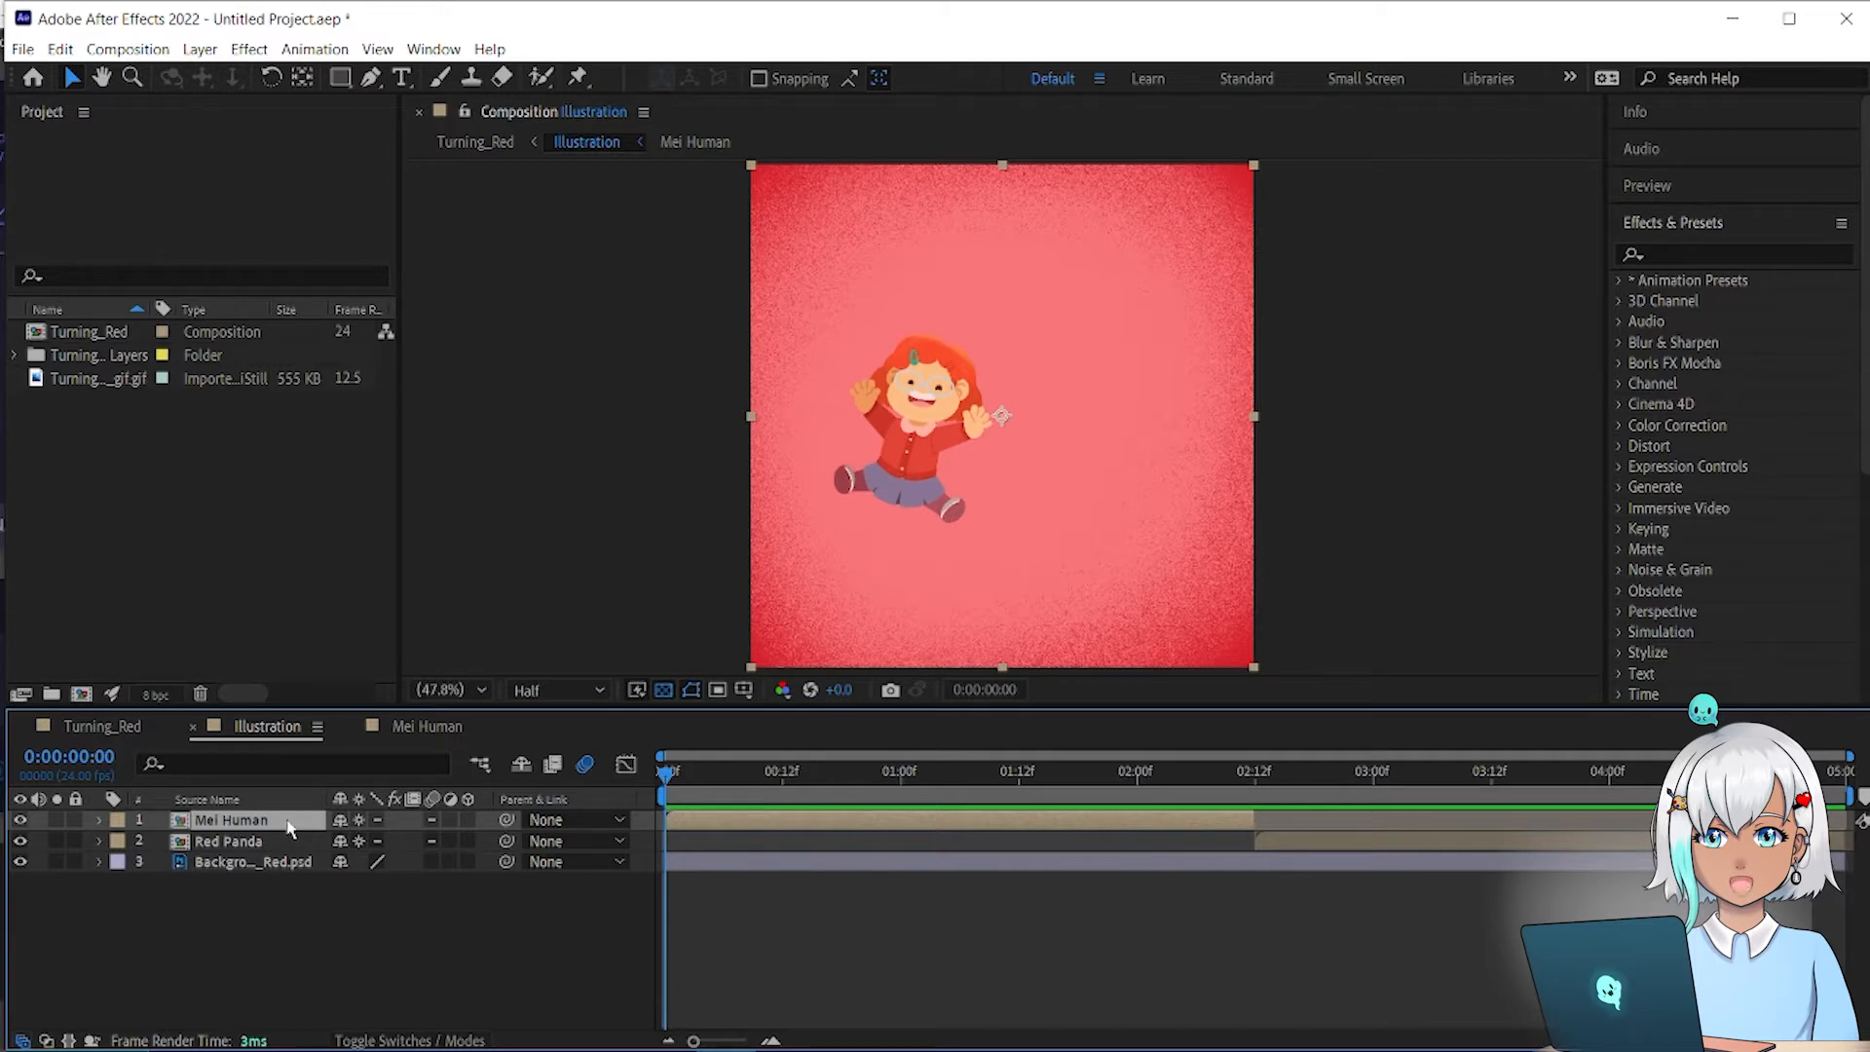
key(p)
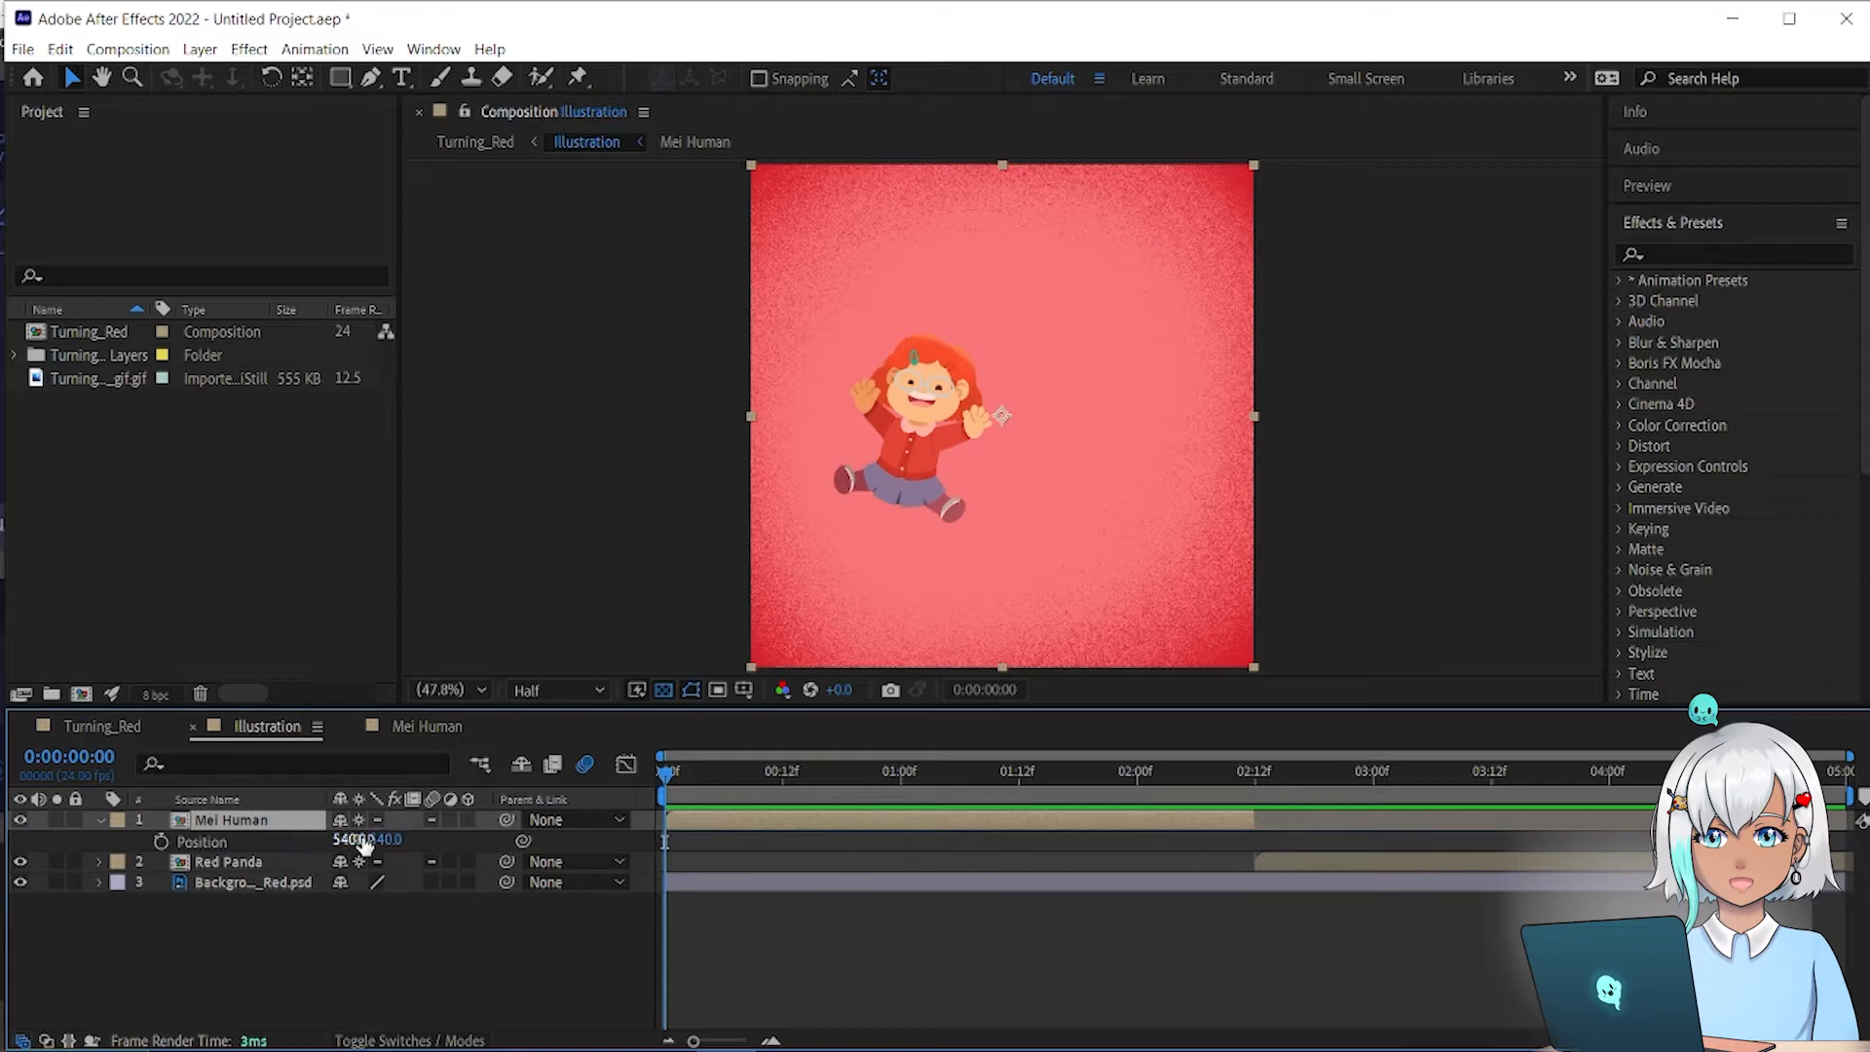
drag(353, 840, 579, 857)
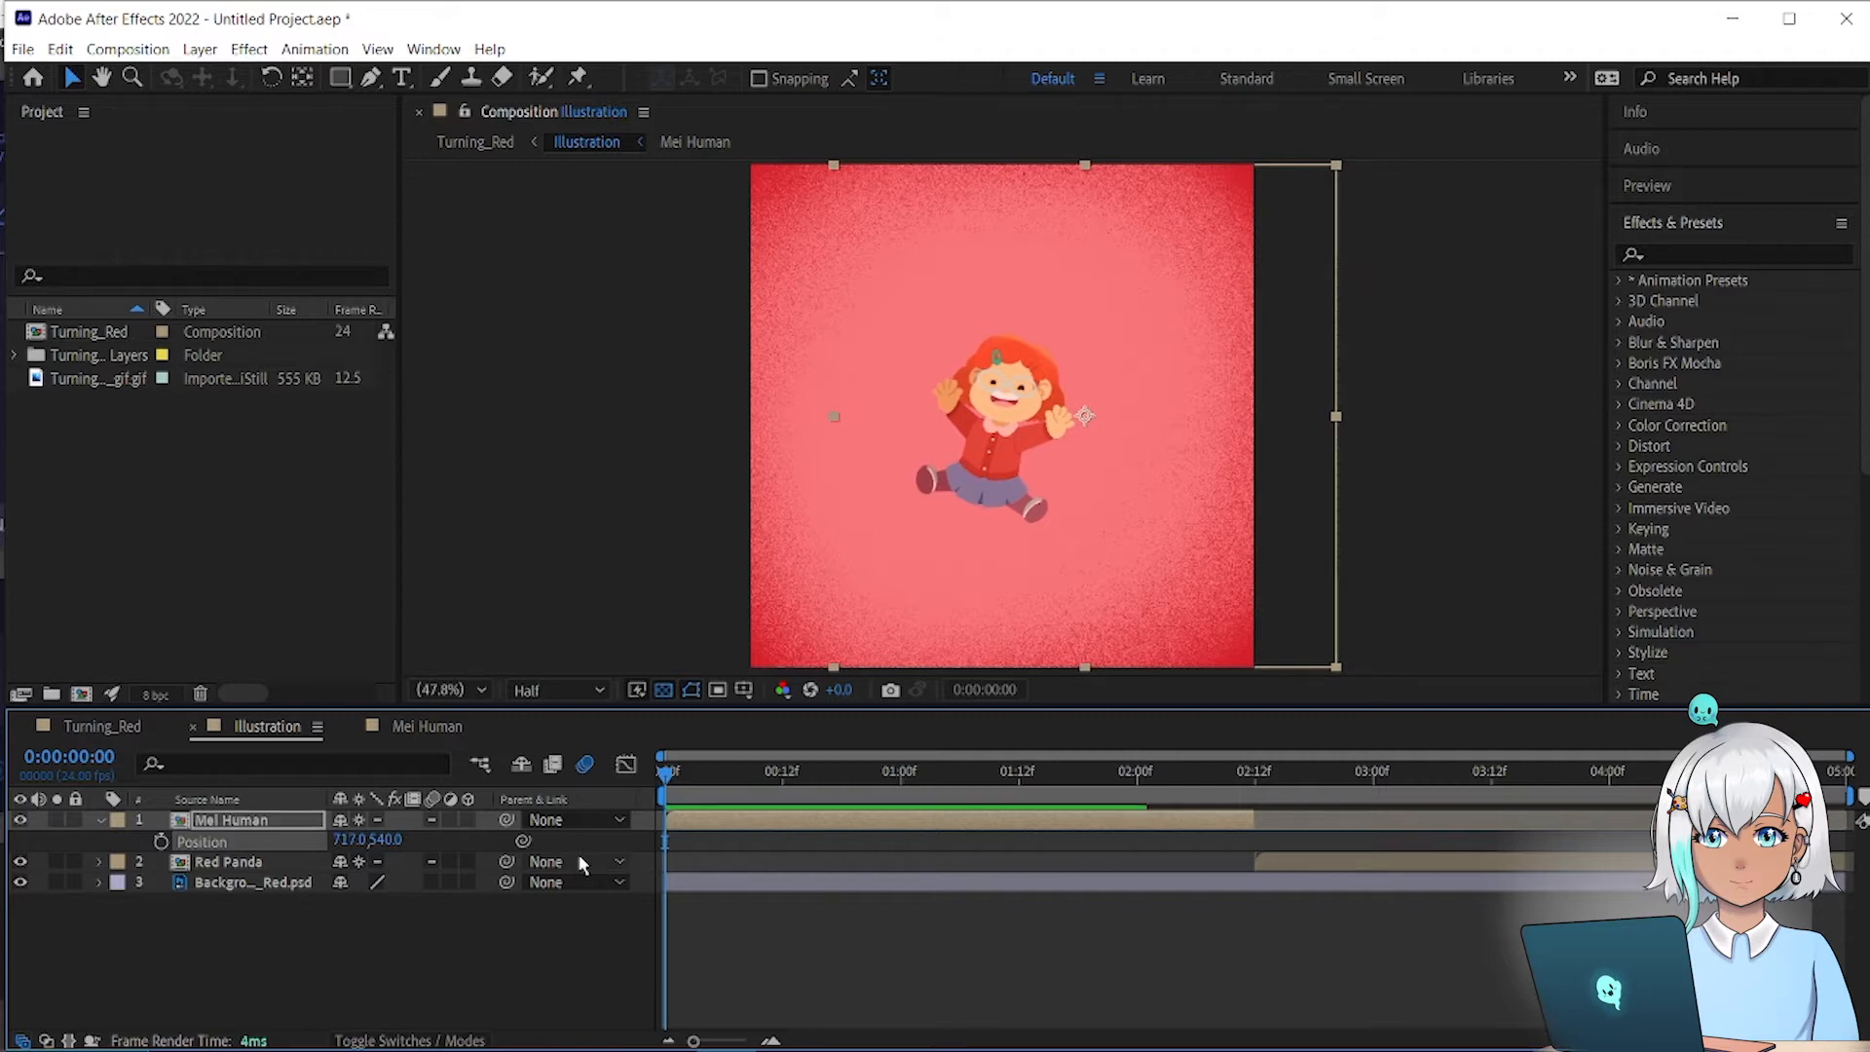
drag(351, 840, 360, 862)
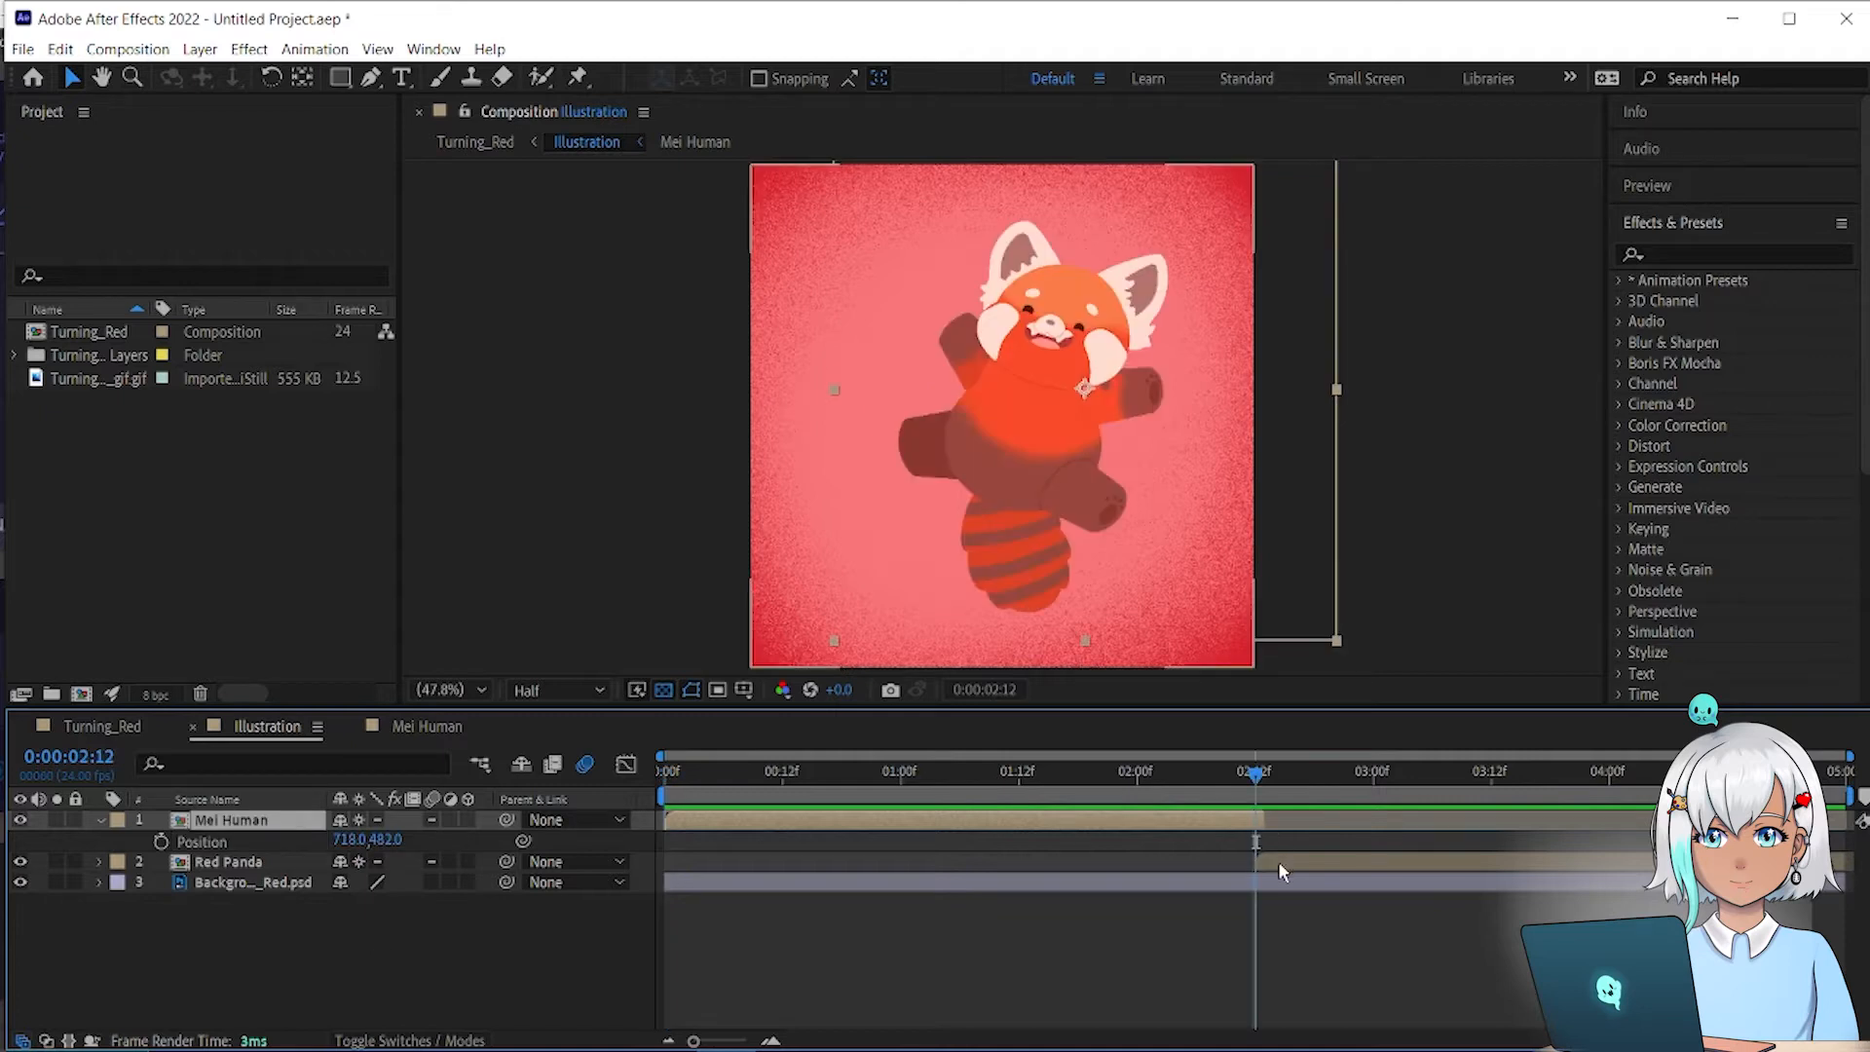
Step: Temporarily overlap the two characters to align them, setting Red Panda's position to 456, 540 and Mei Human's to 709, 482
click(1279, 861)
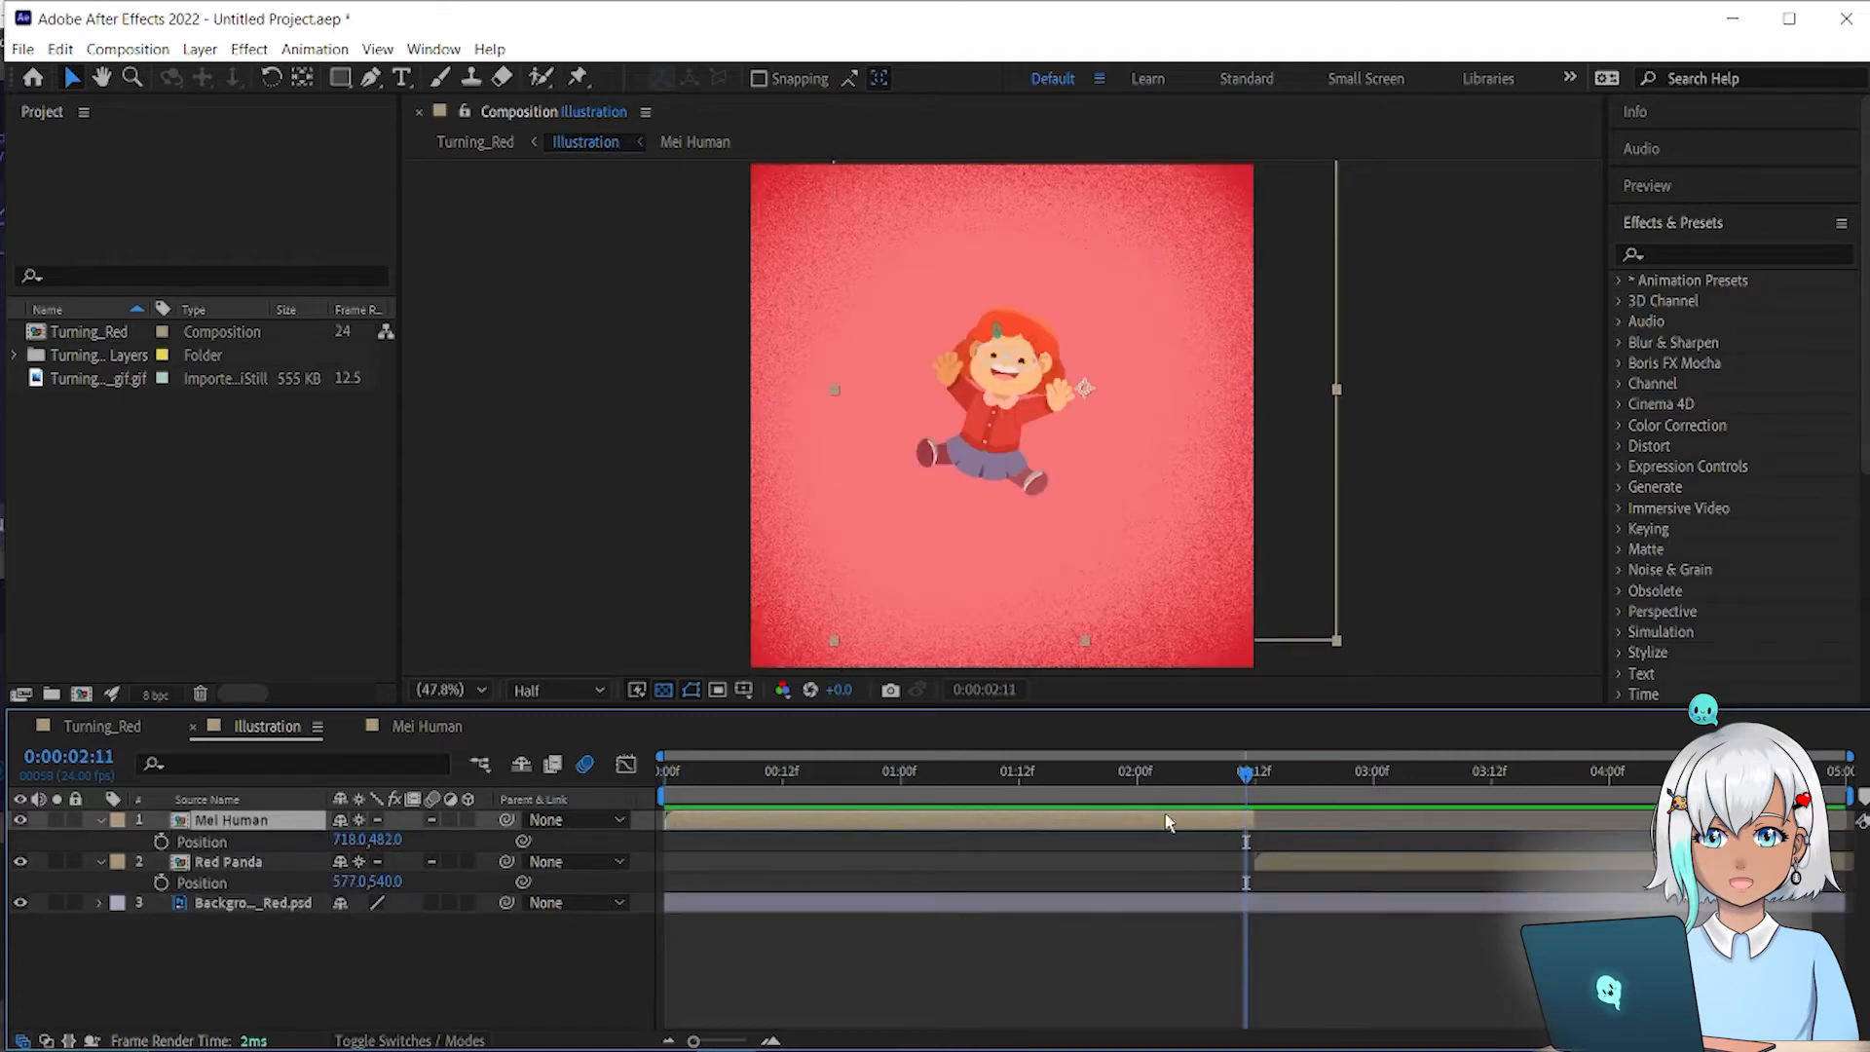
drag(1168, 823, 1267, 778)
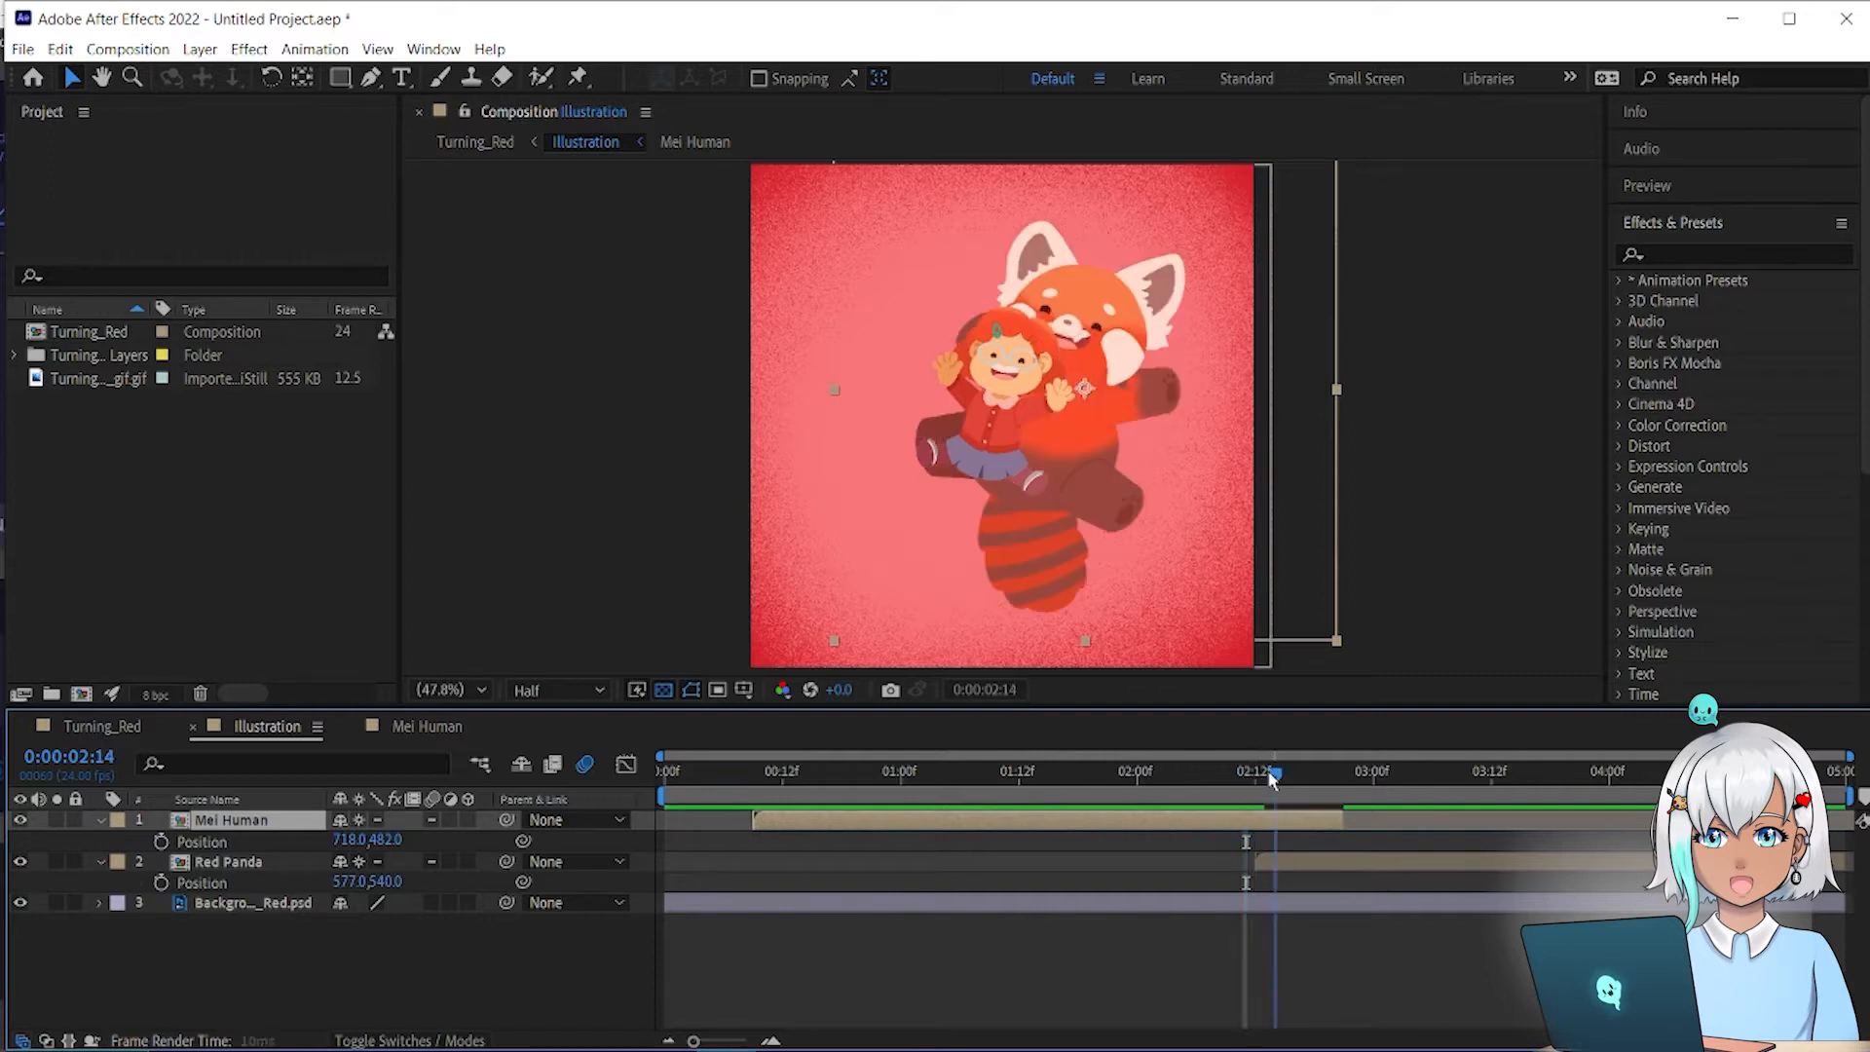
click(1277, 861)
drag(343, 876, 225, 884)
drag(346, 840, 339, 842)
drag(1197, 824, 1108, 827)
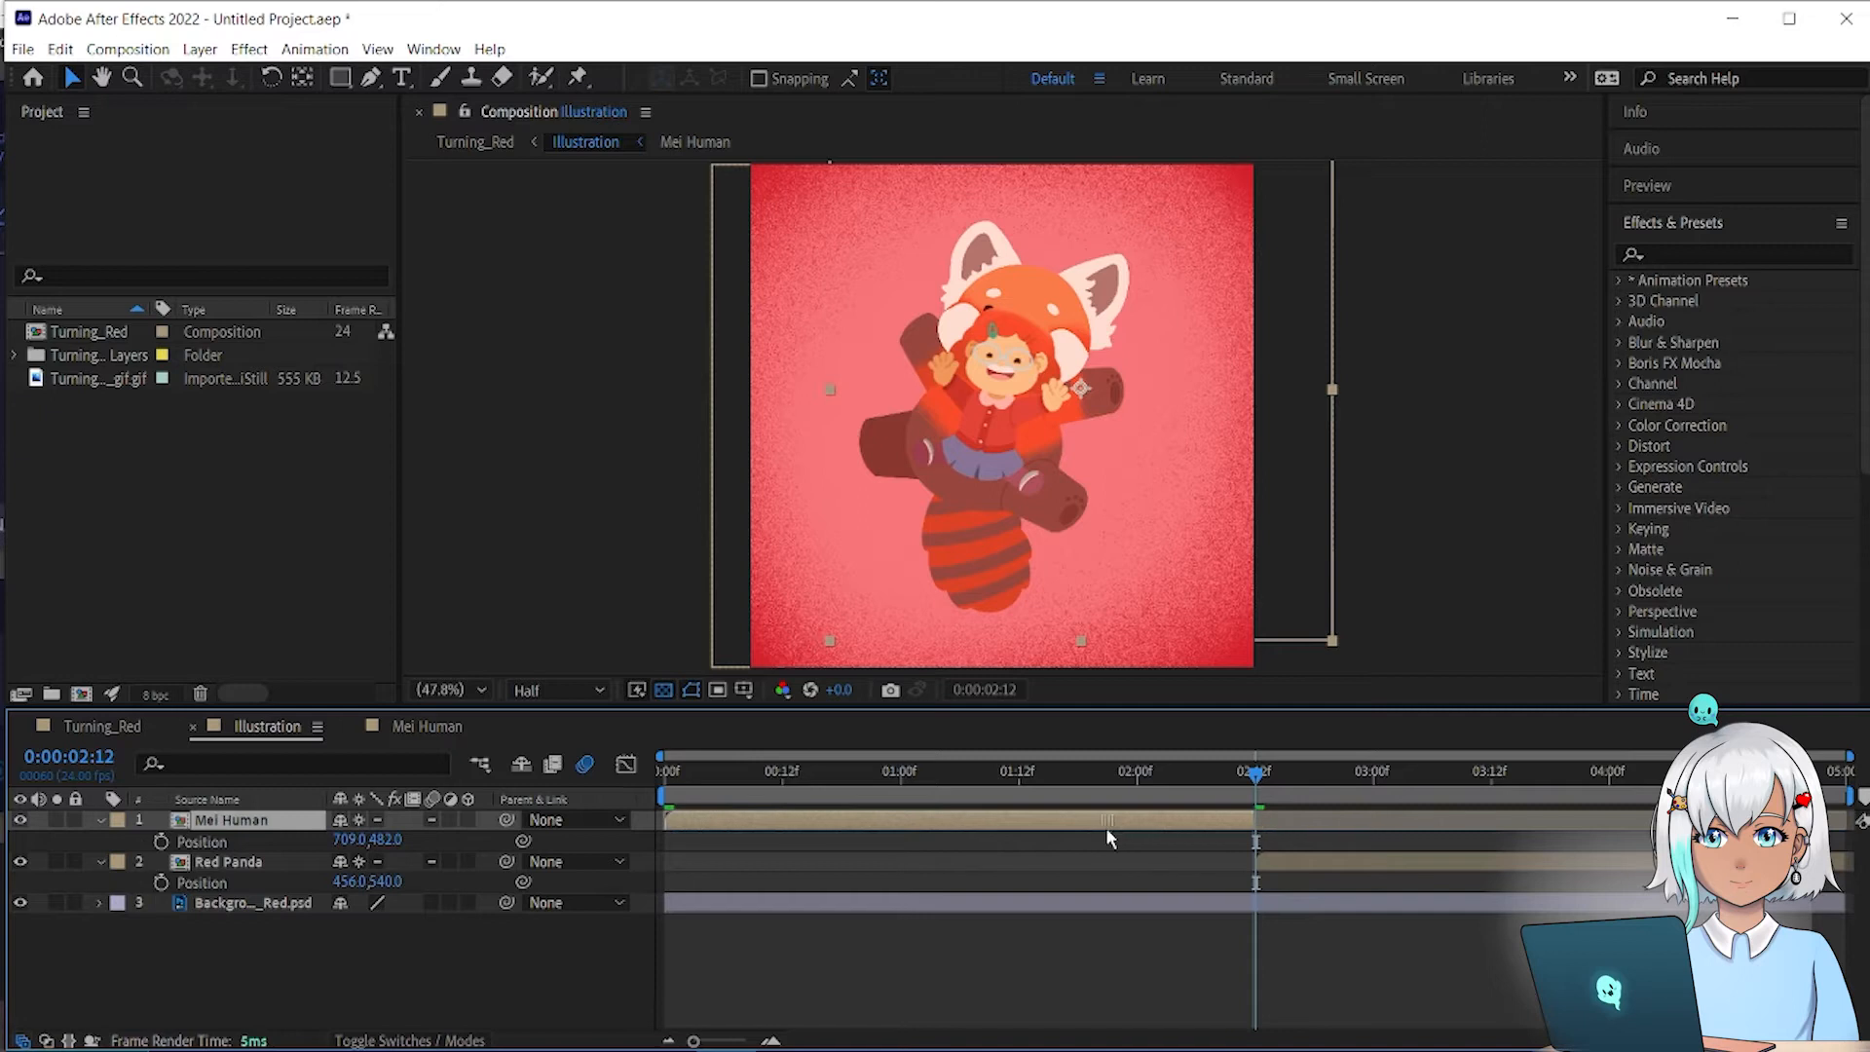
key(Home)
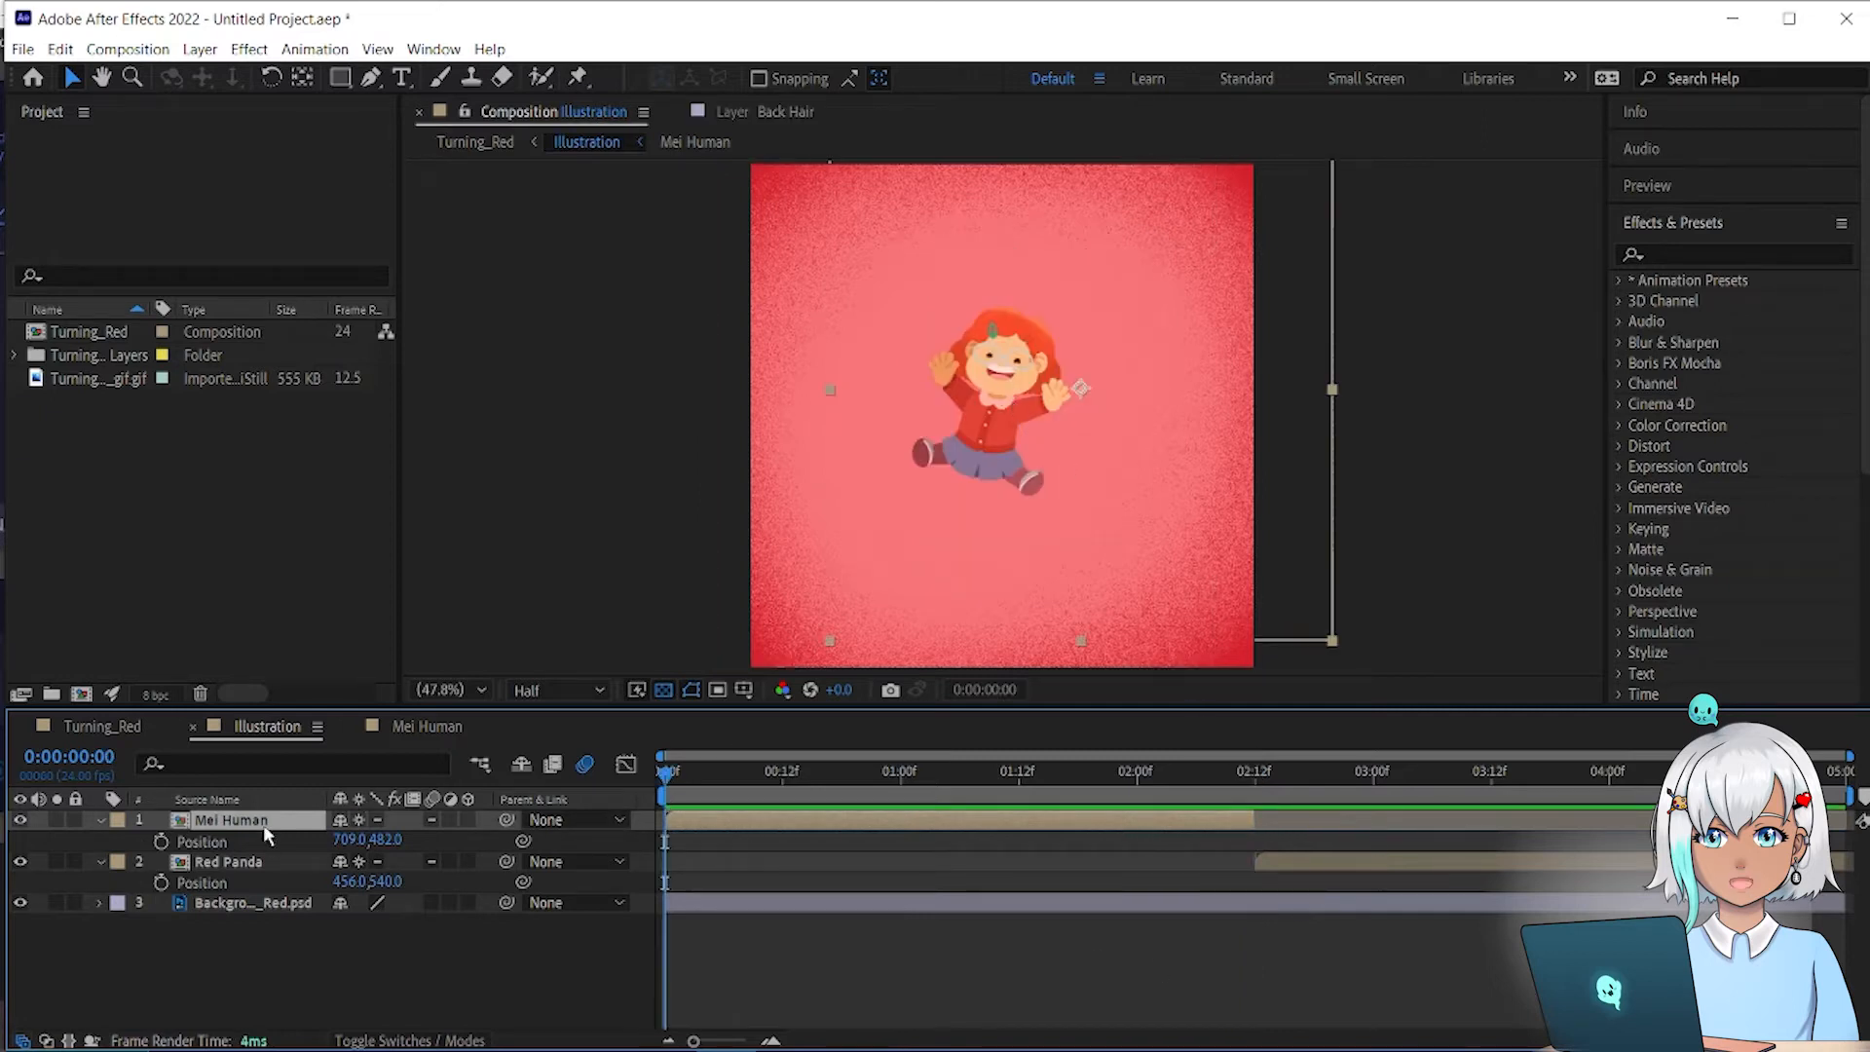
drag(353, 844, 392, 844)
key(ctrl+z)
Step: Keyframe Mei Human's Position at 0:00:02:11, set it to 709, 1269 at 0:00:00:00, and preview the rise
click(1249, 780)
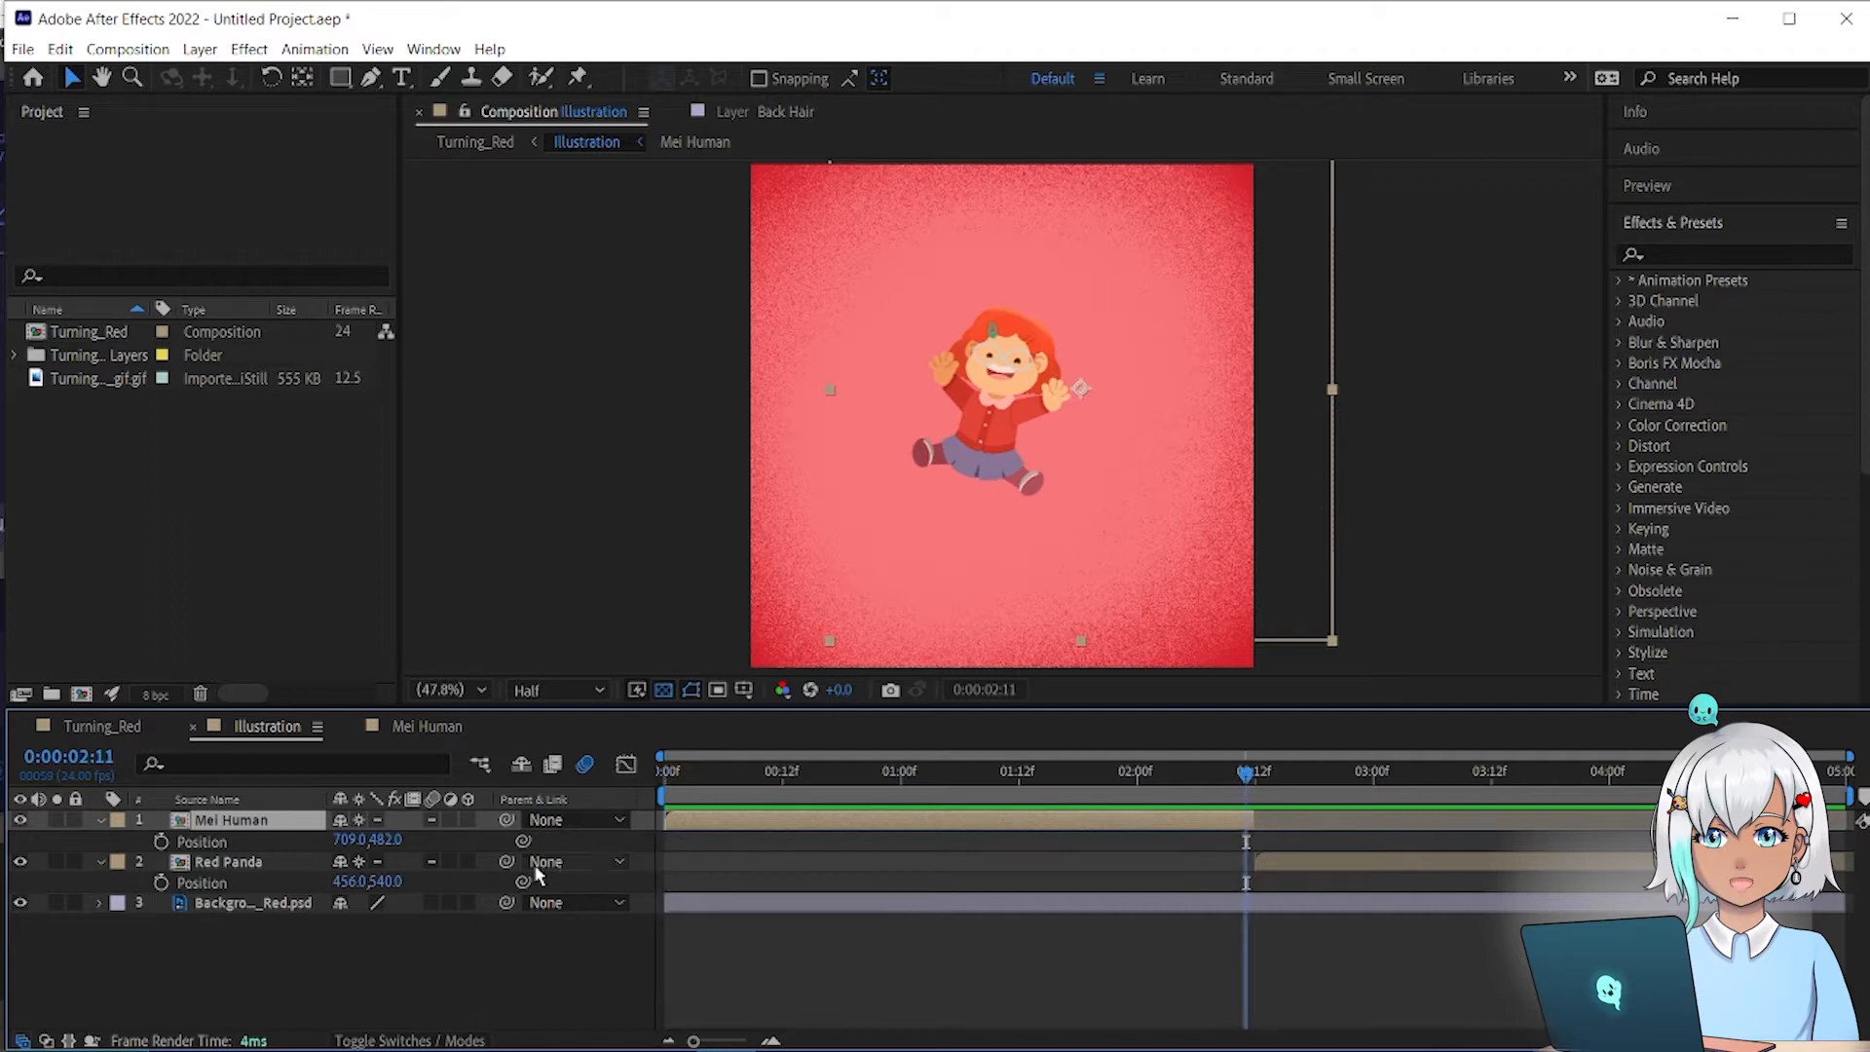
click(162, 842)
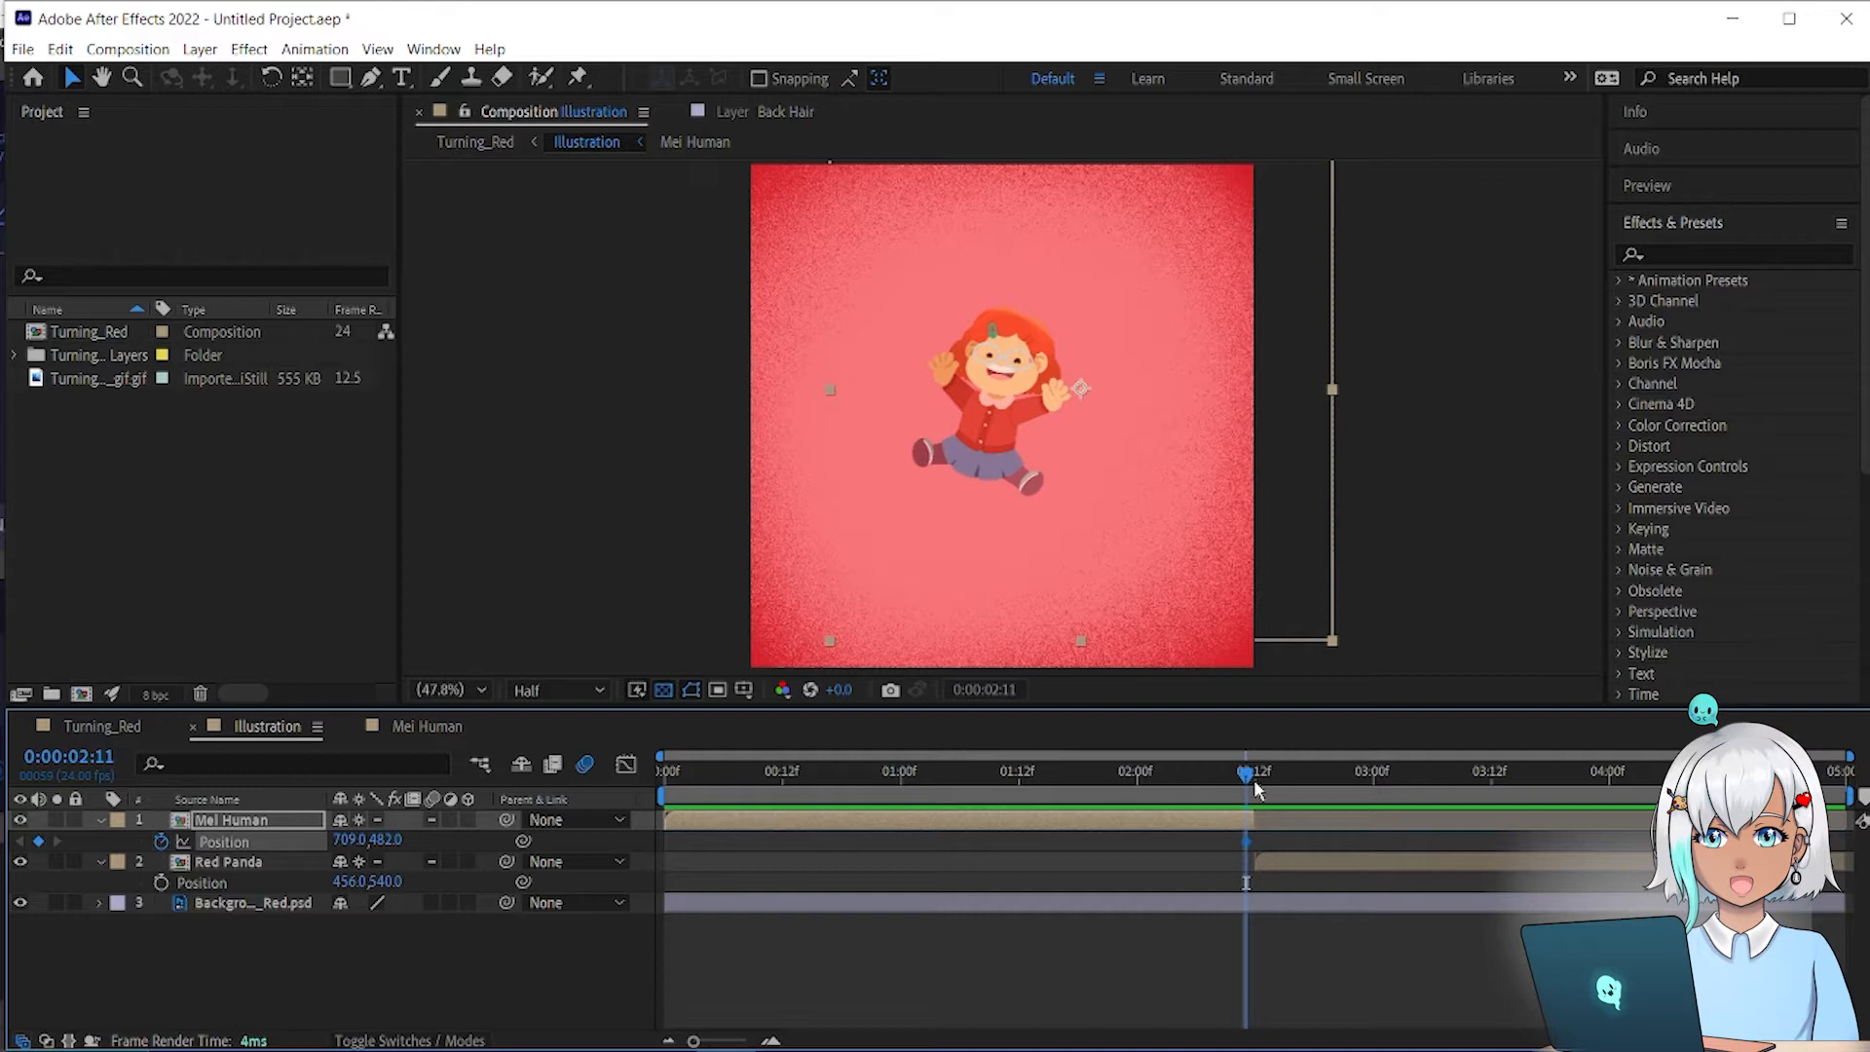
drag(1249, 780, 666, 780)
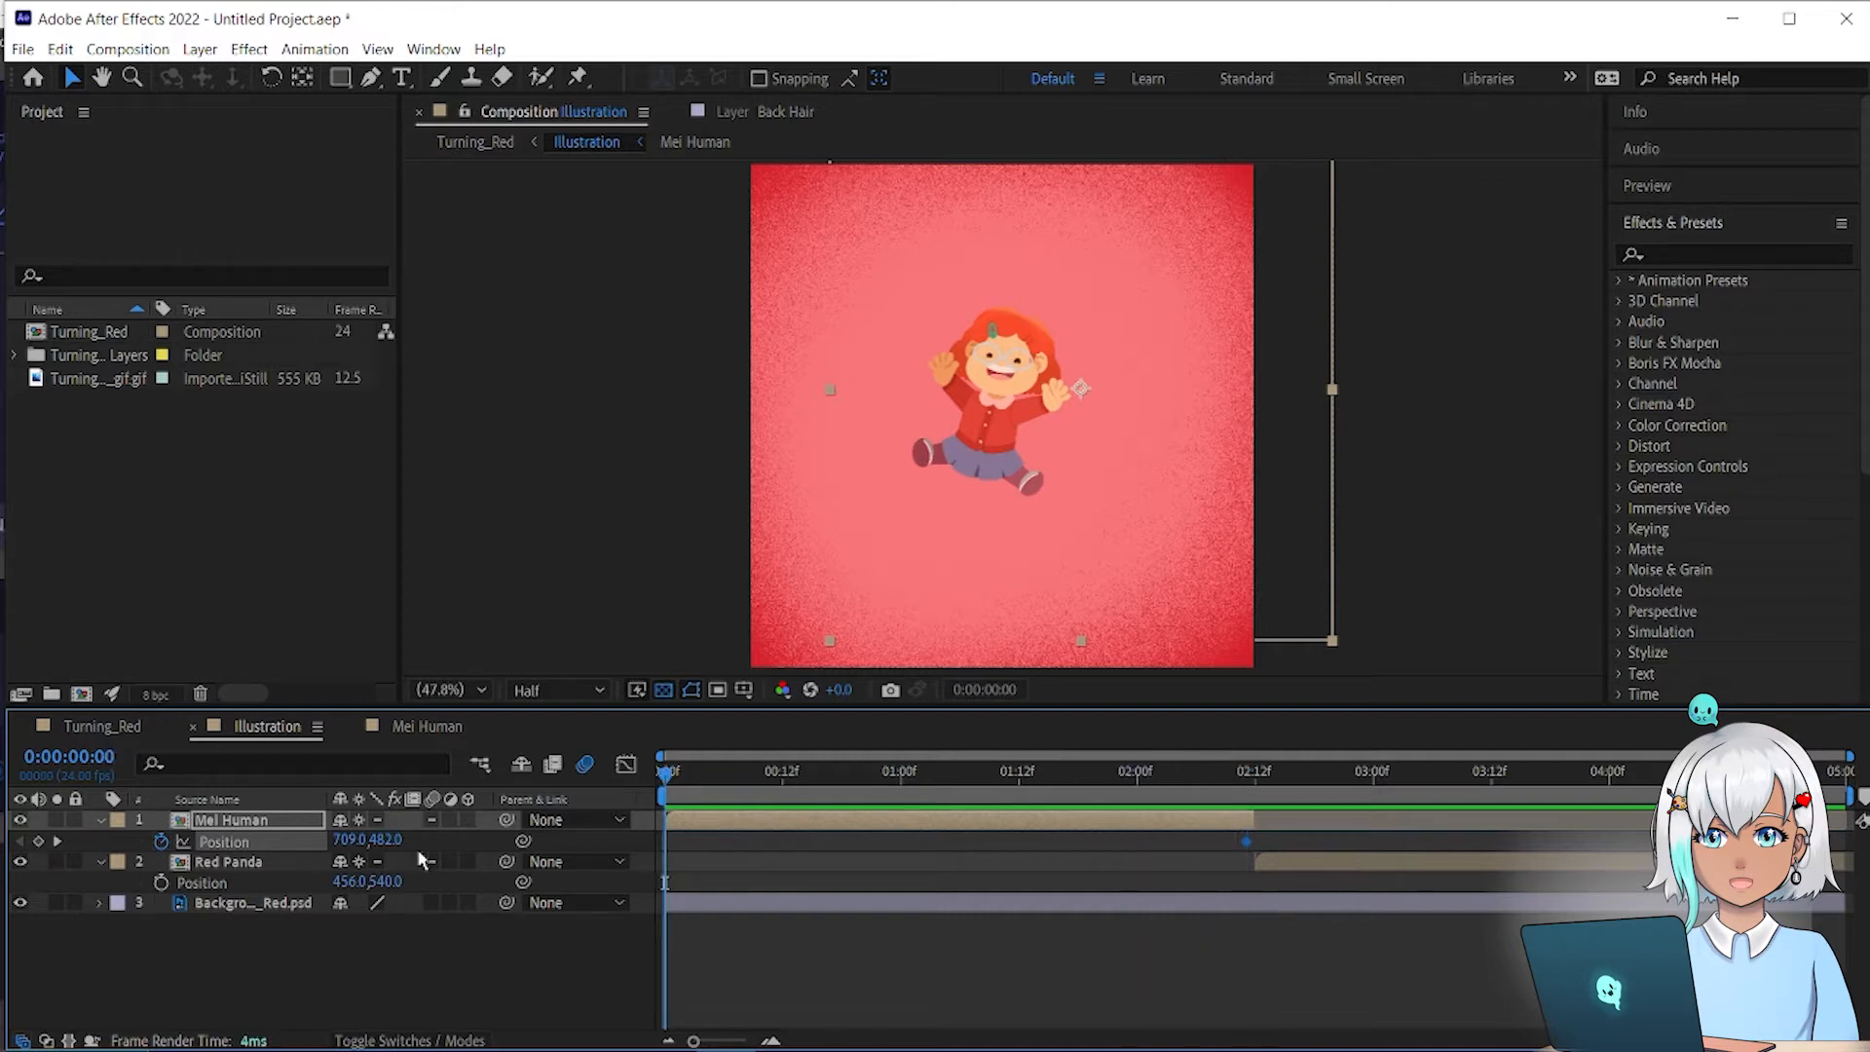
drag(385, 847, 1340, 859)
key(space)
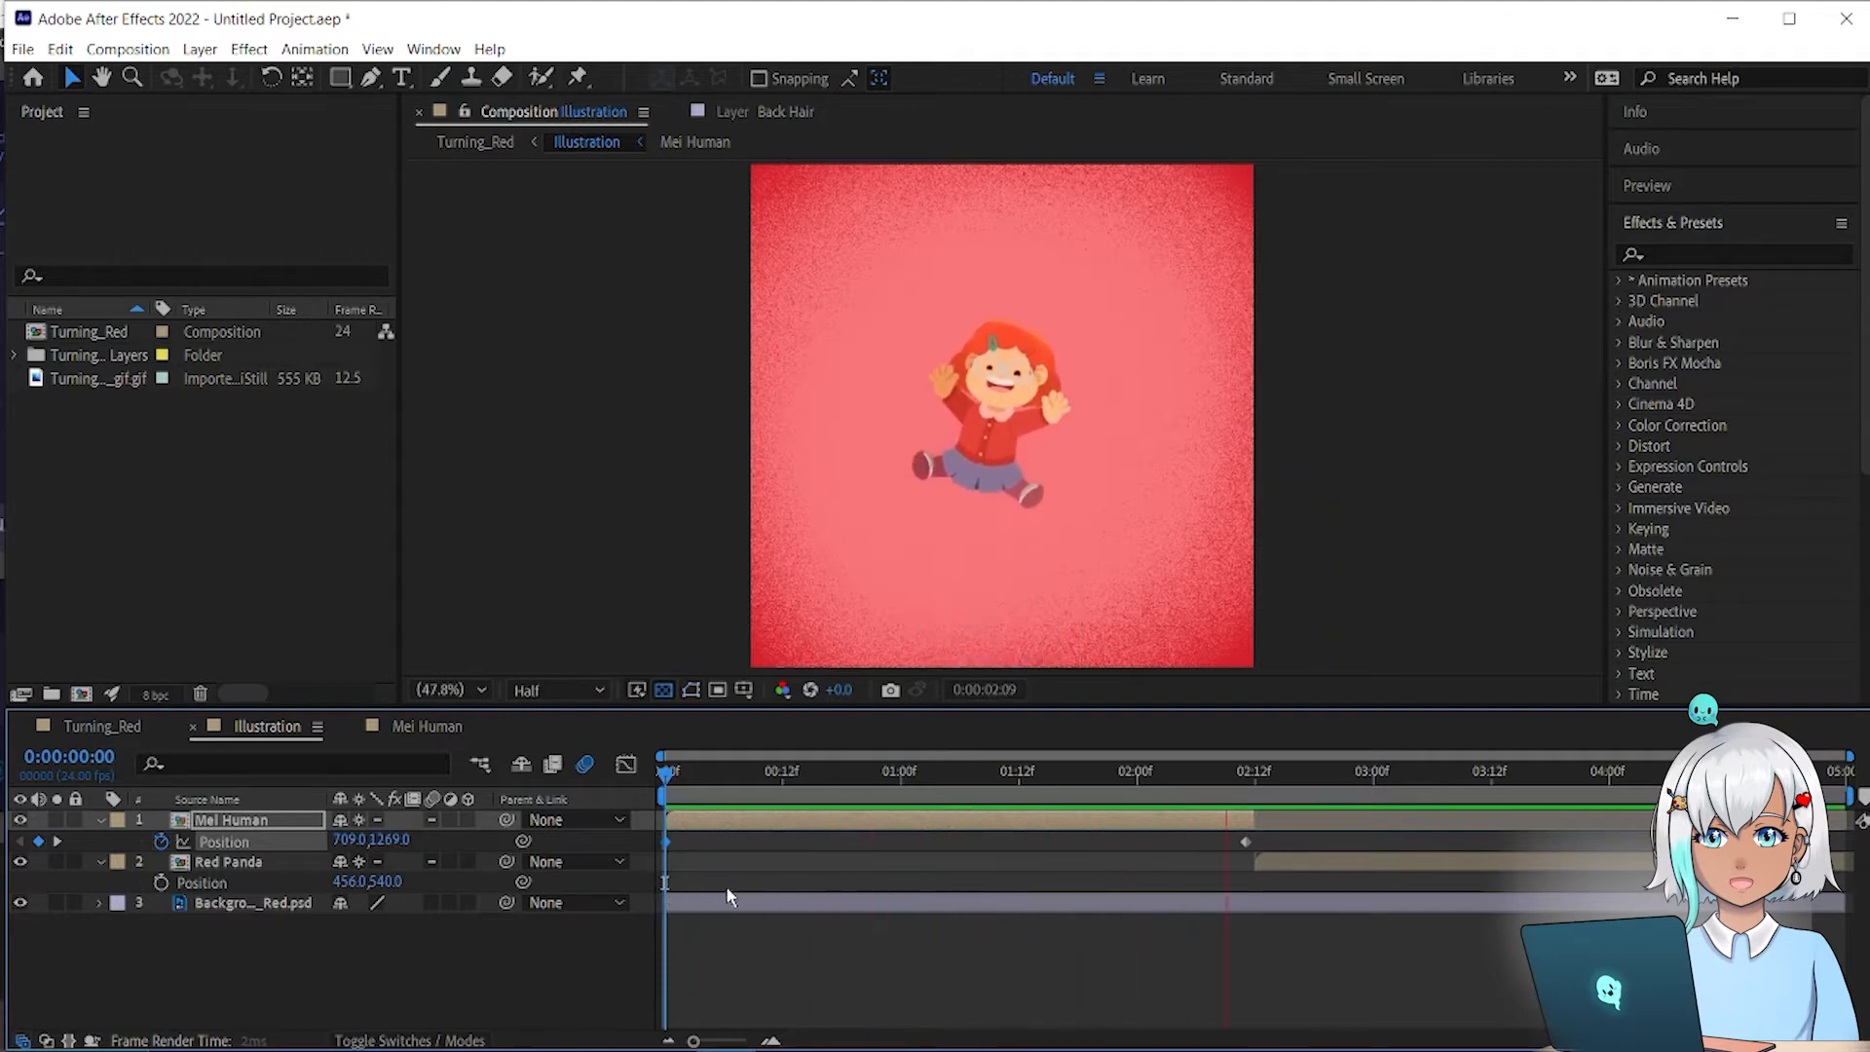
key(space)
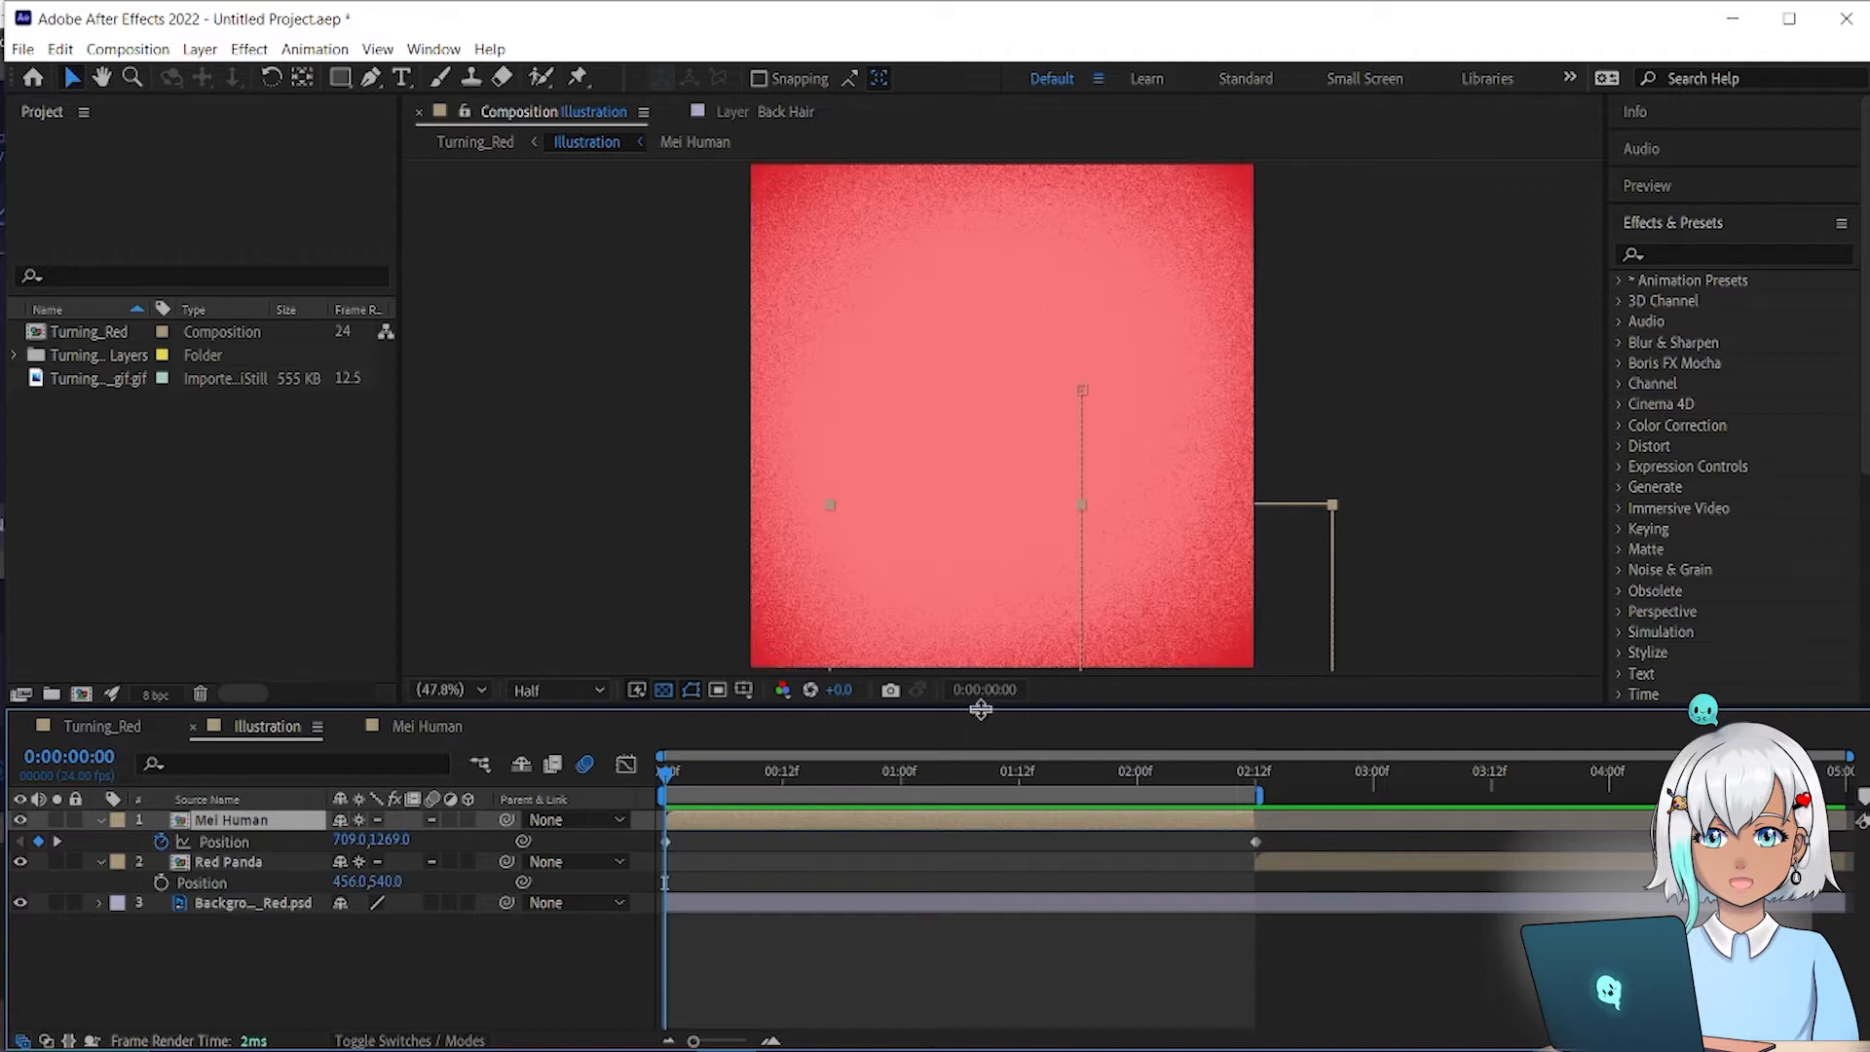
Step: Ease Mei Human's final Position keyframe down to zero speed with a long incoming handle in the speed graph, and preview it
click(709, 839)
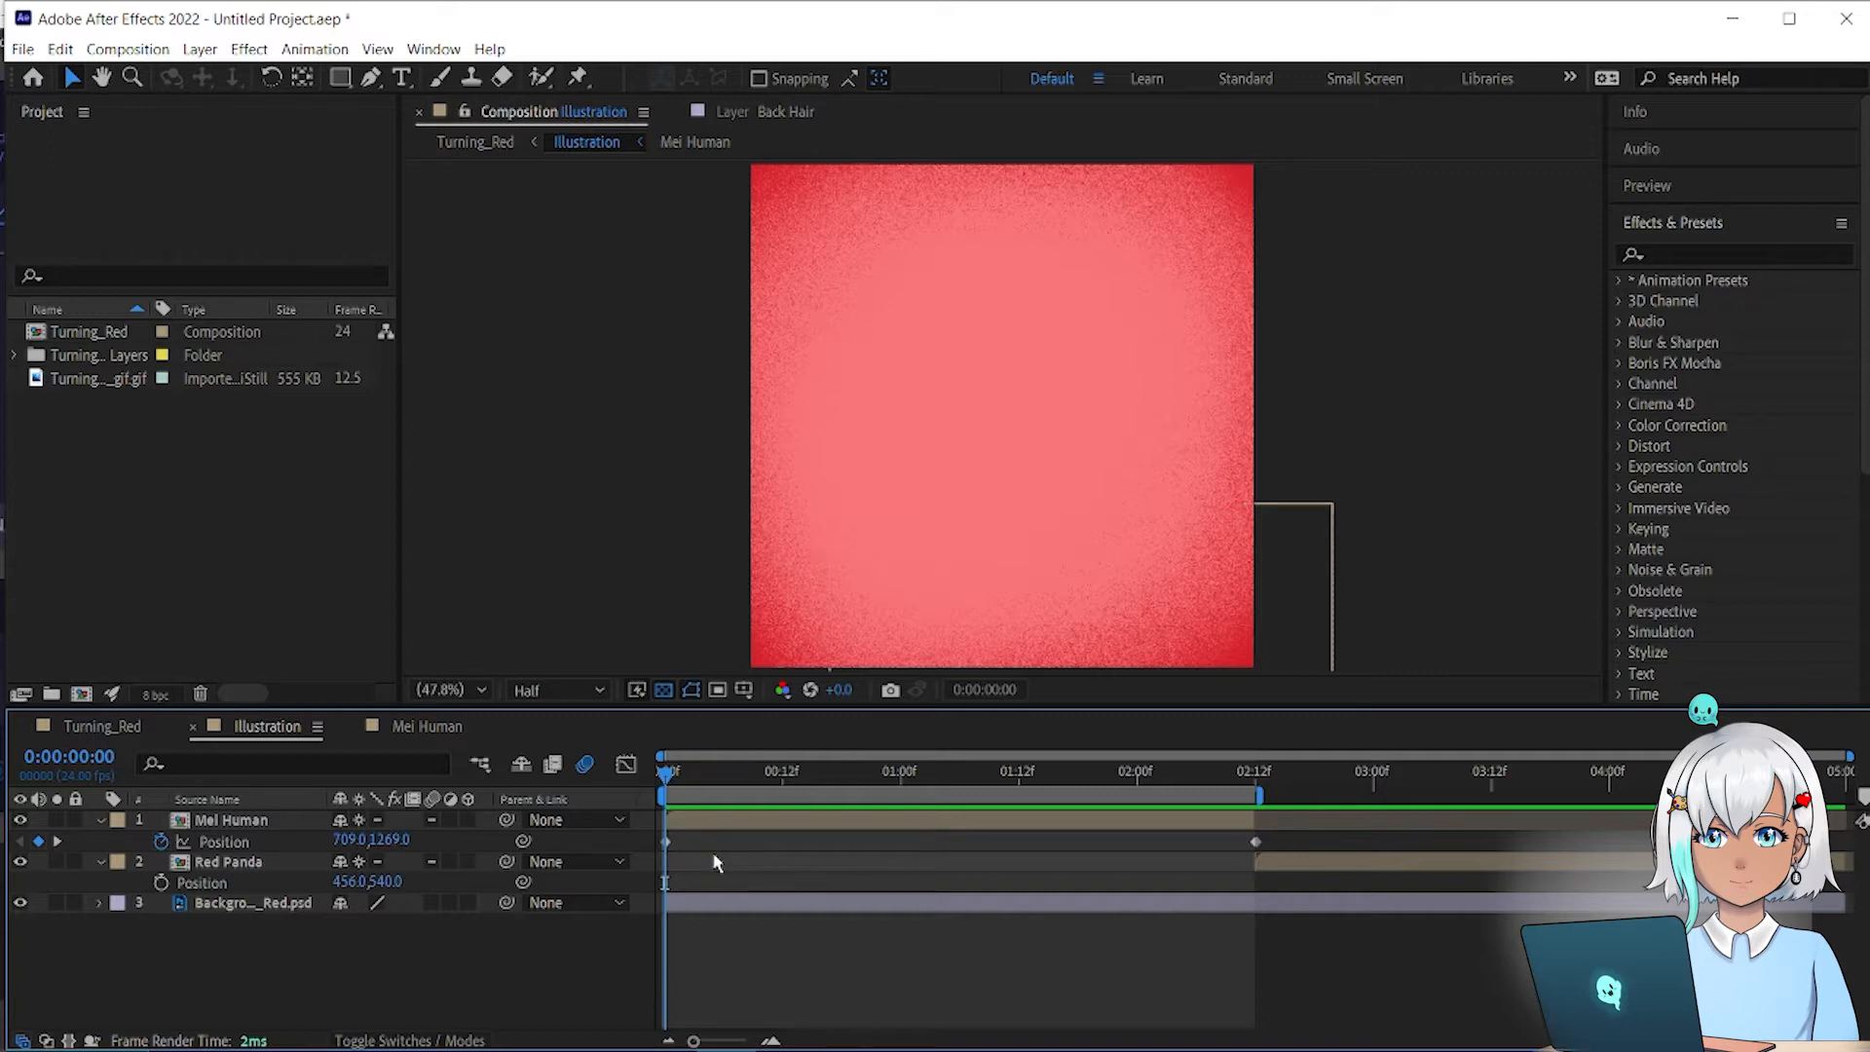
key(shift+F3)
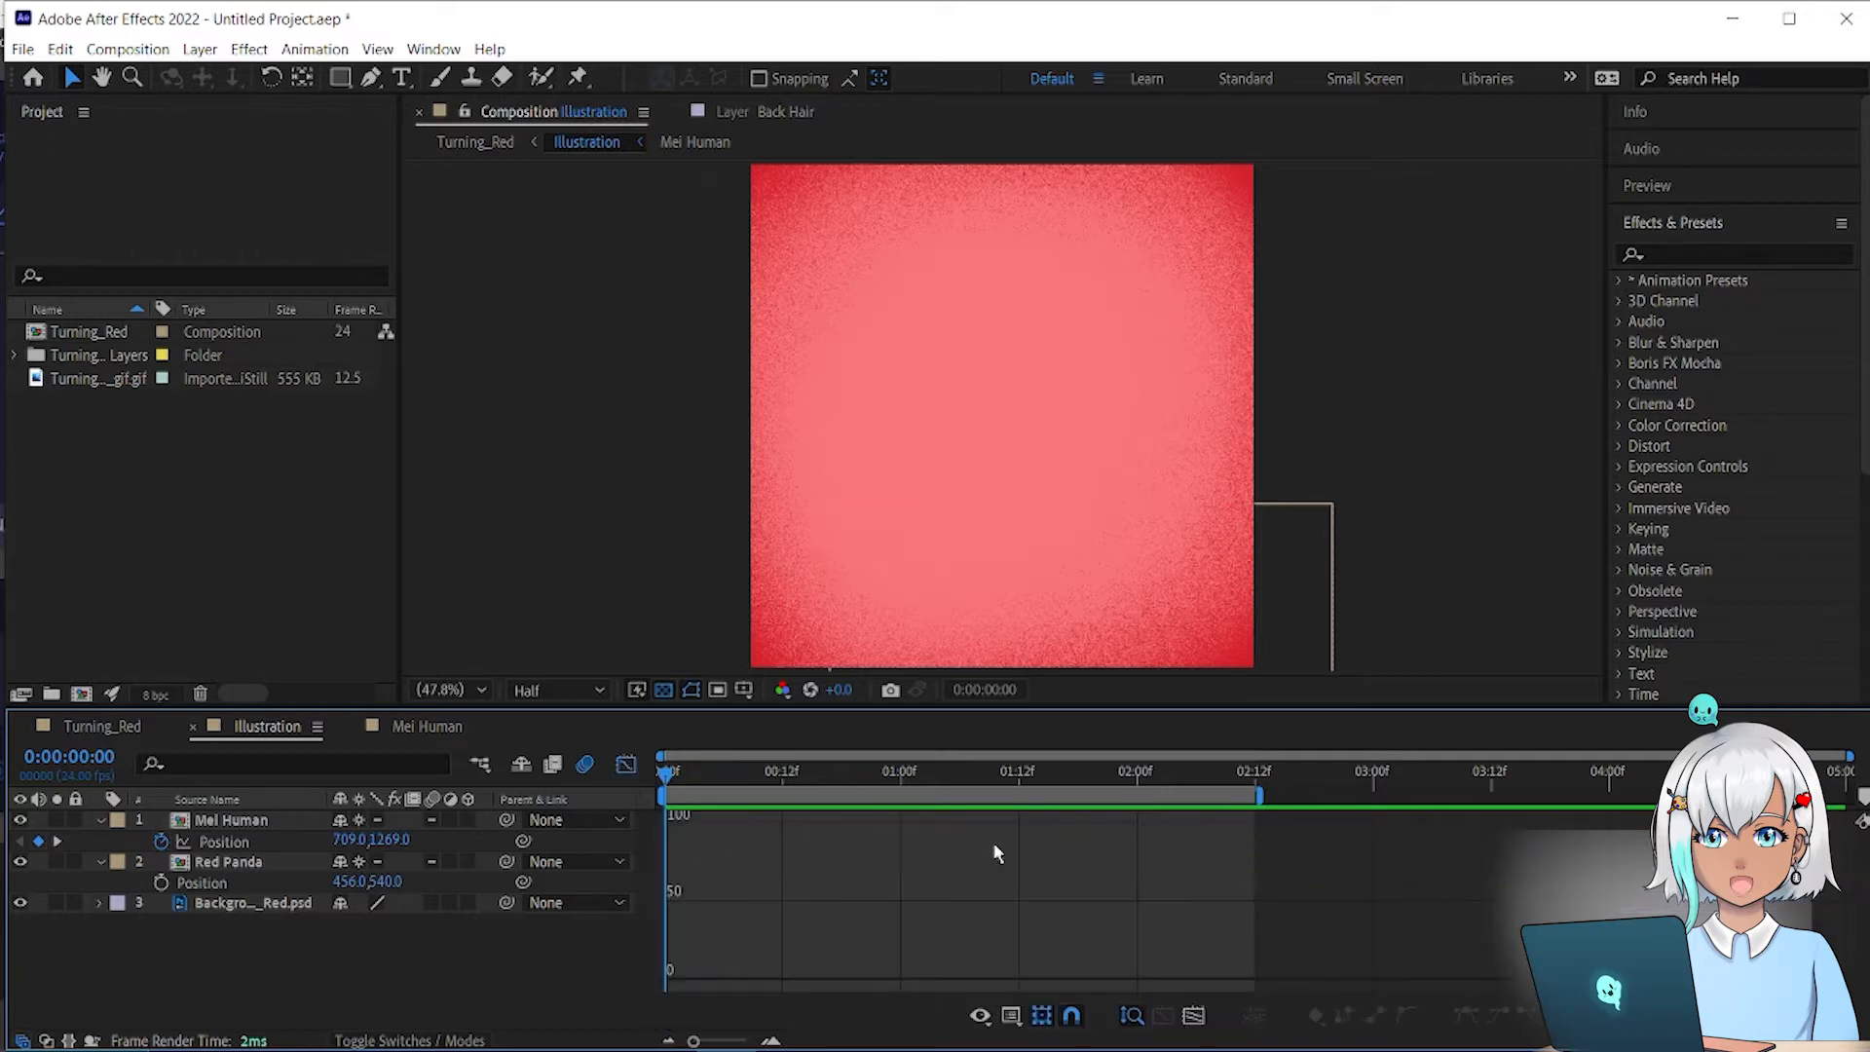
click(234, 843)
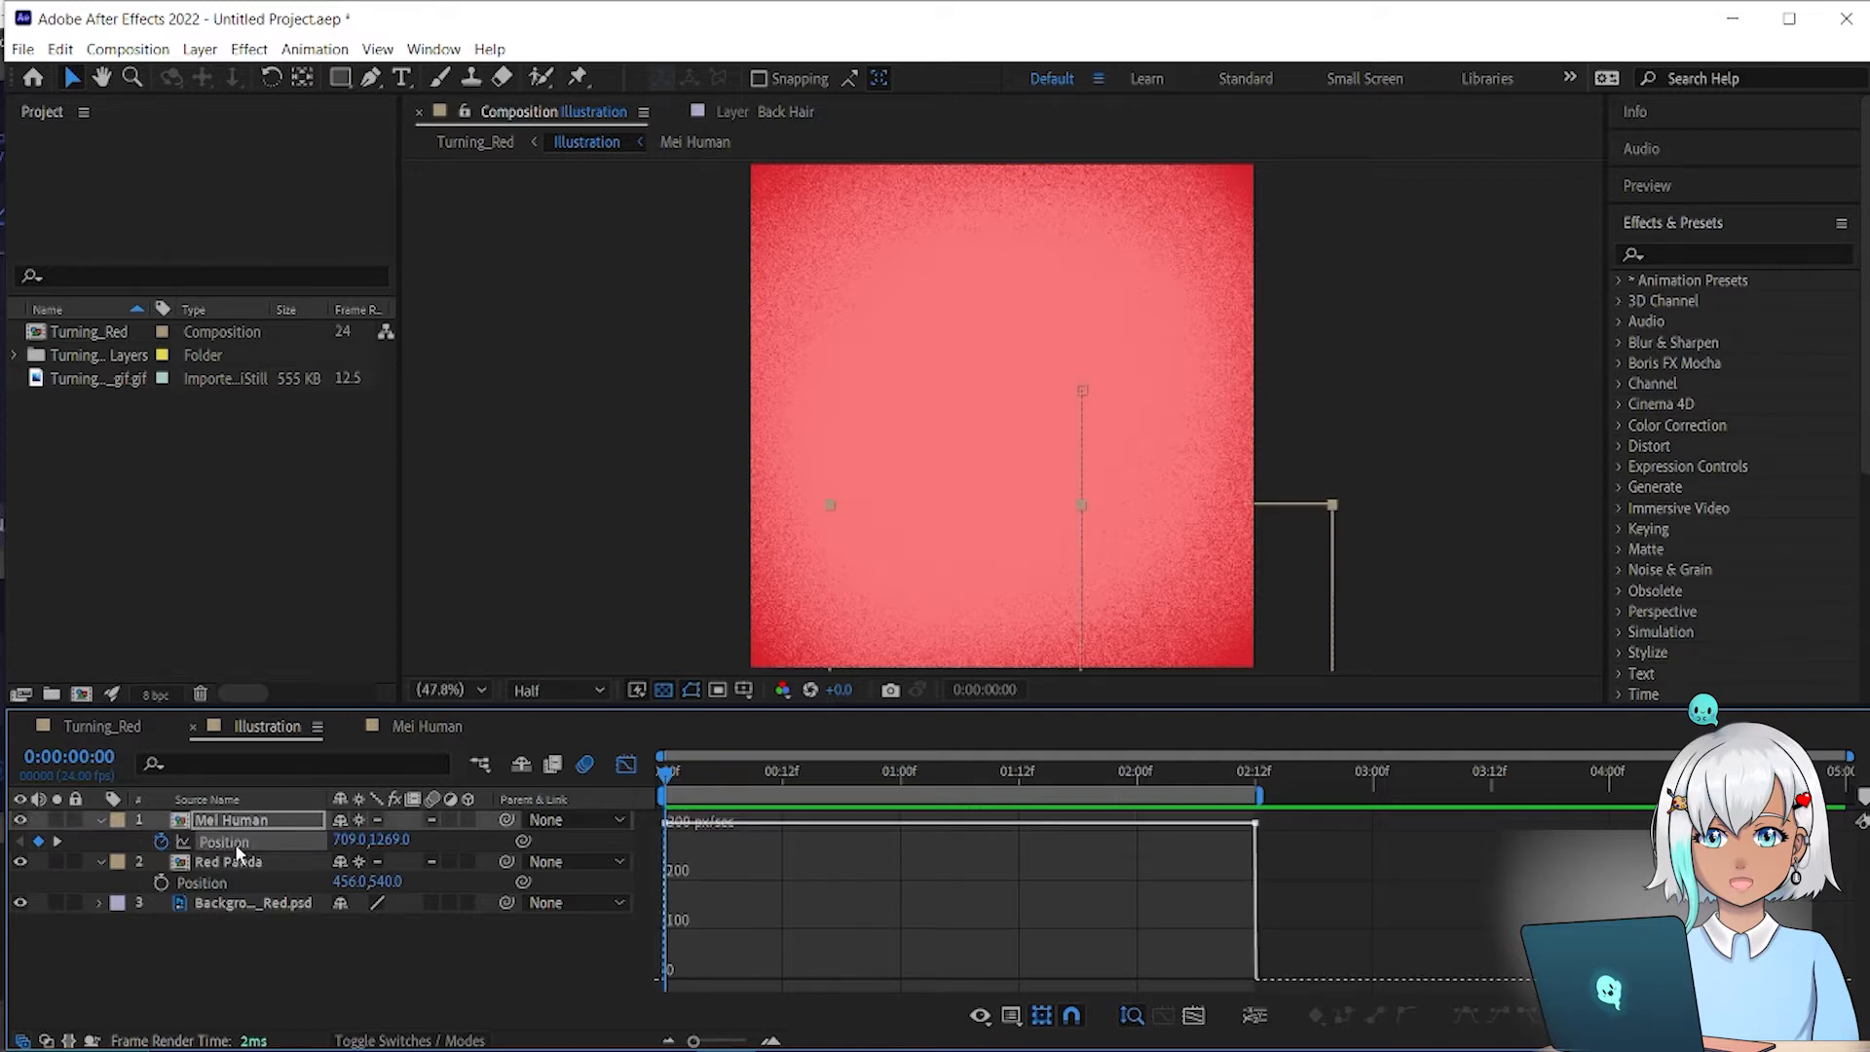
click(1256, 824)
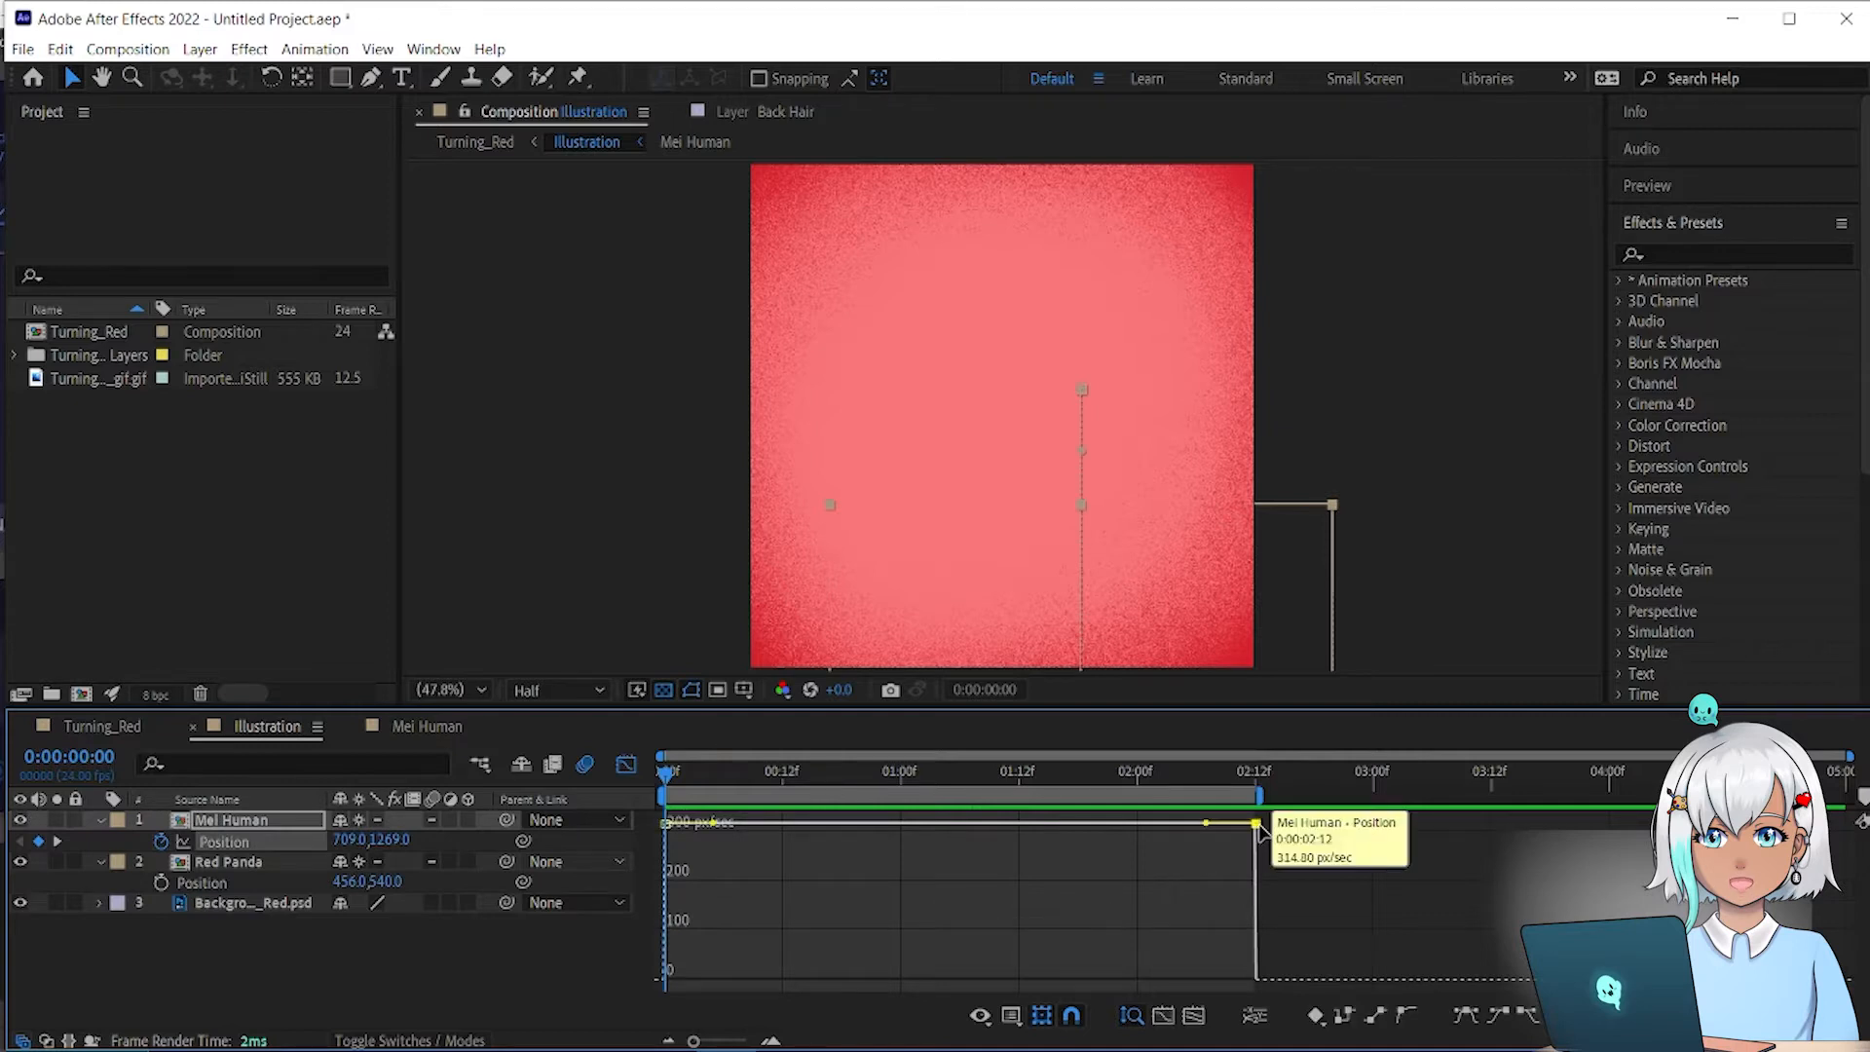
drag(1255, 824, 964, 988)
key(space)
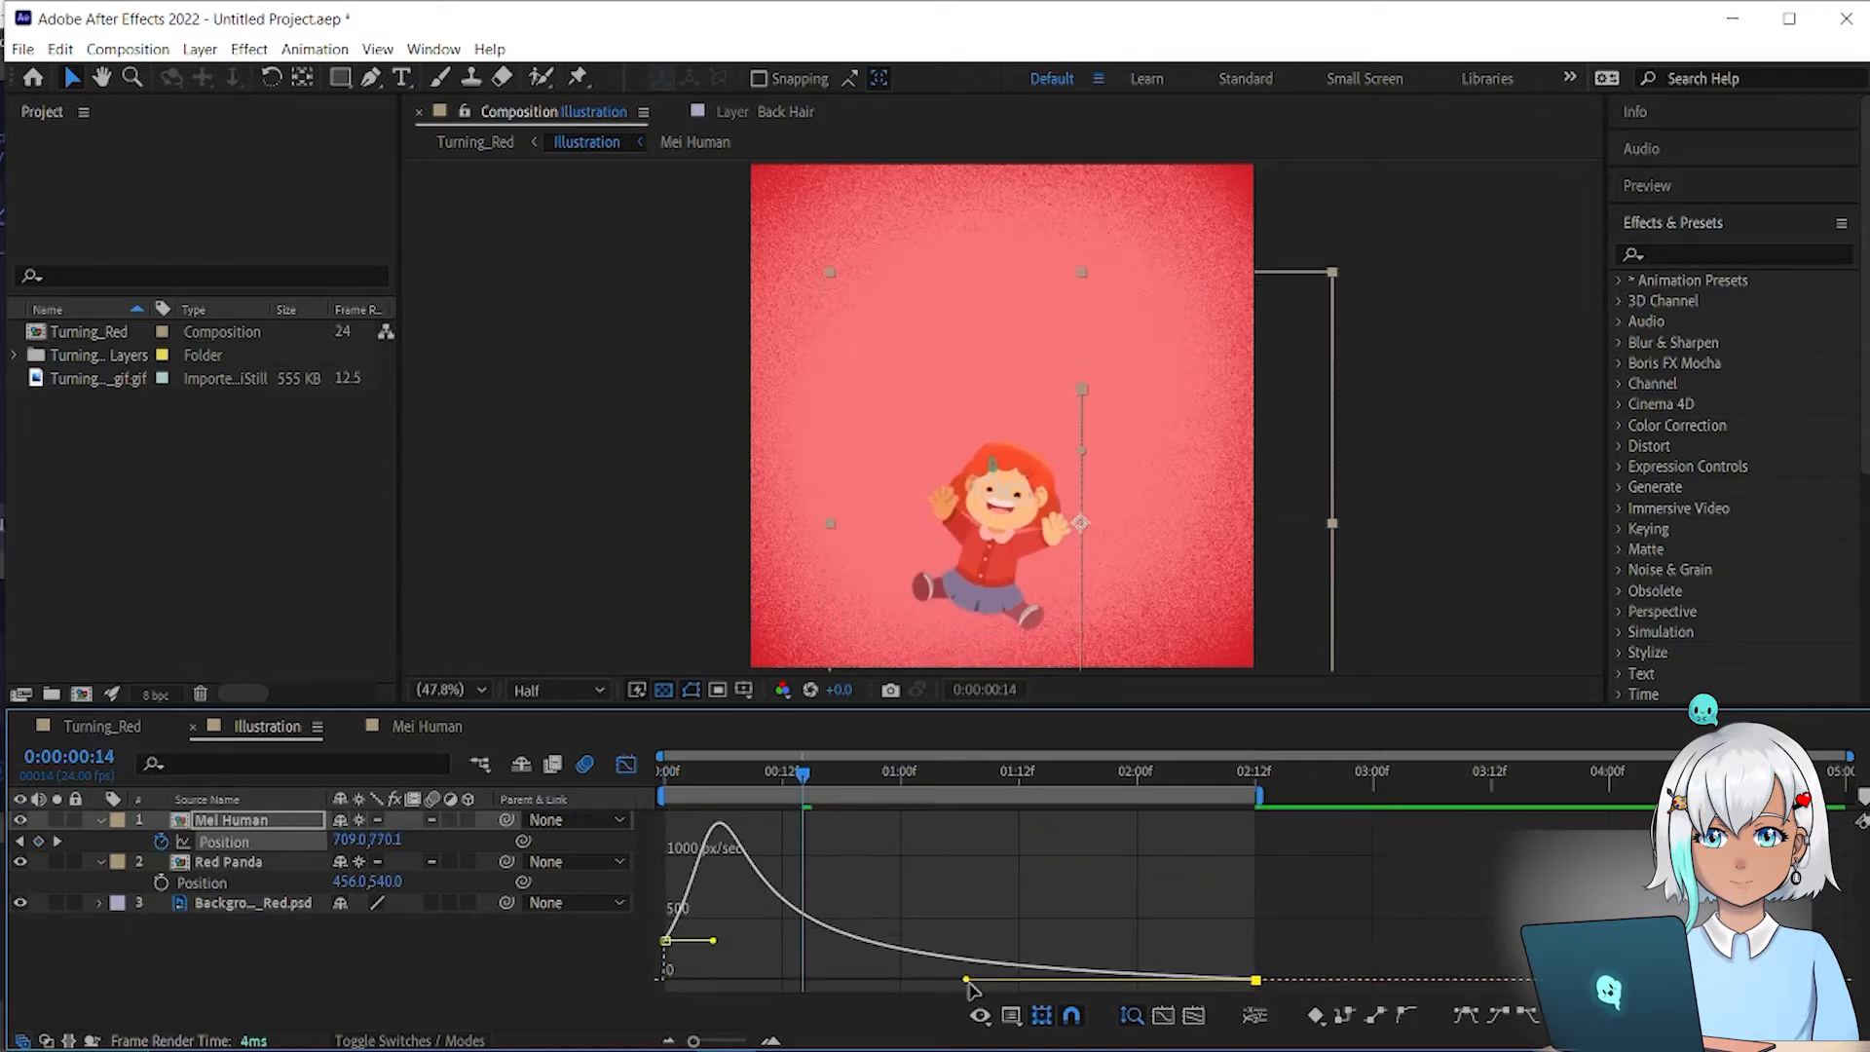
key(space)
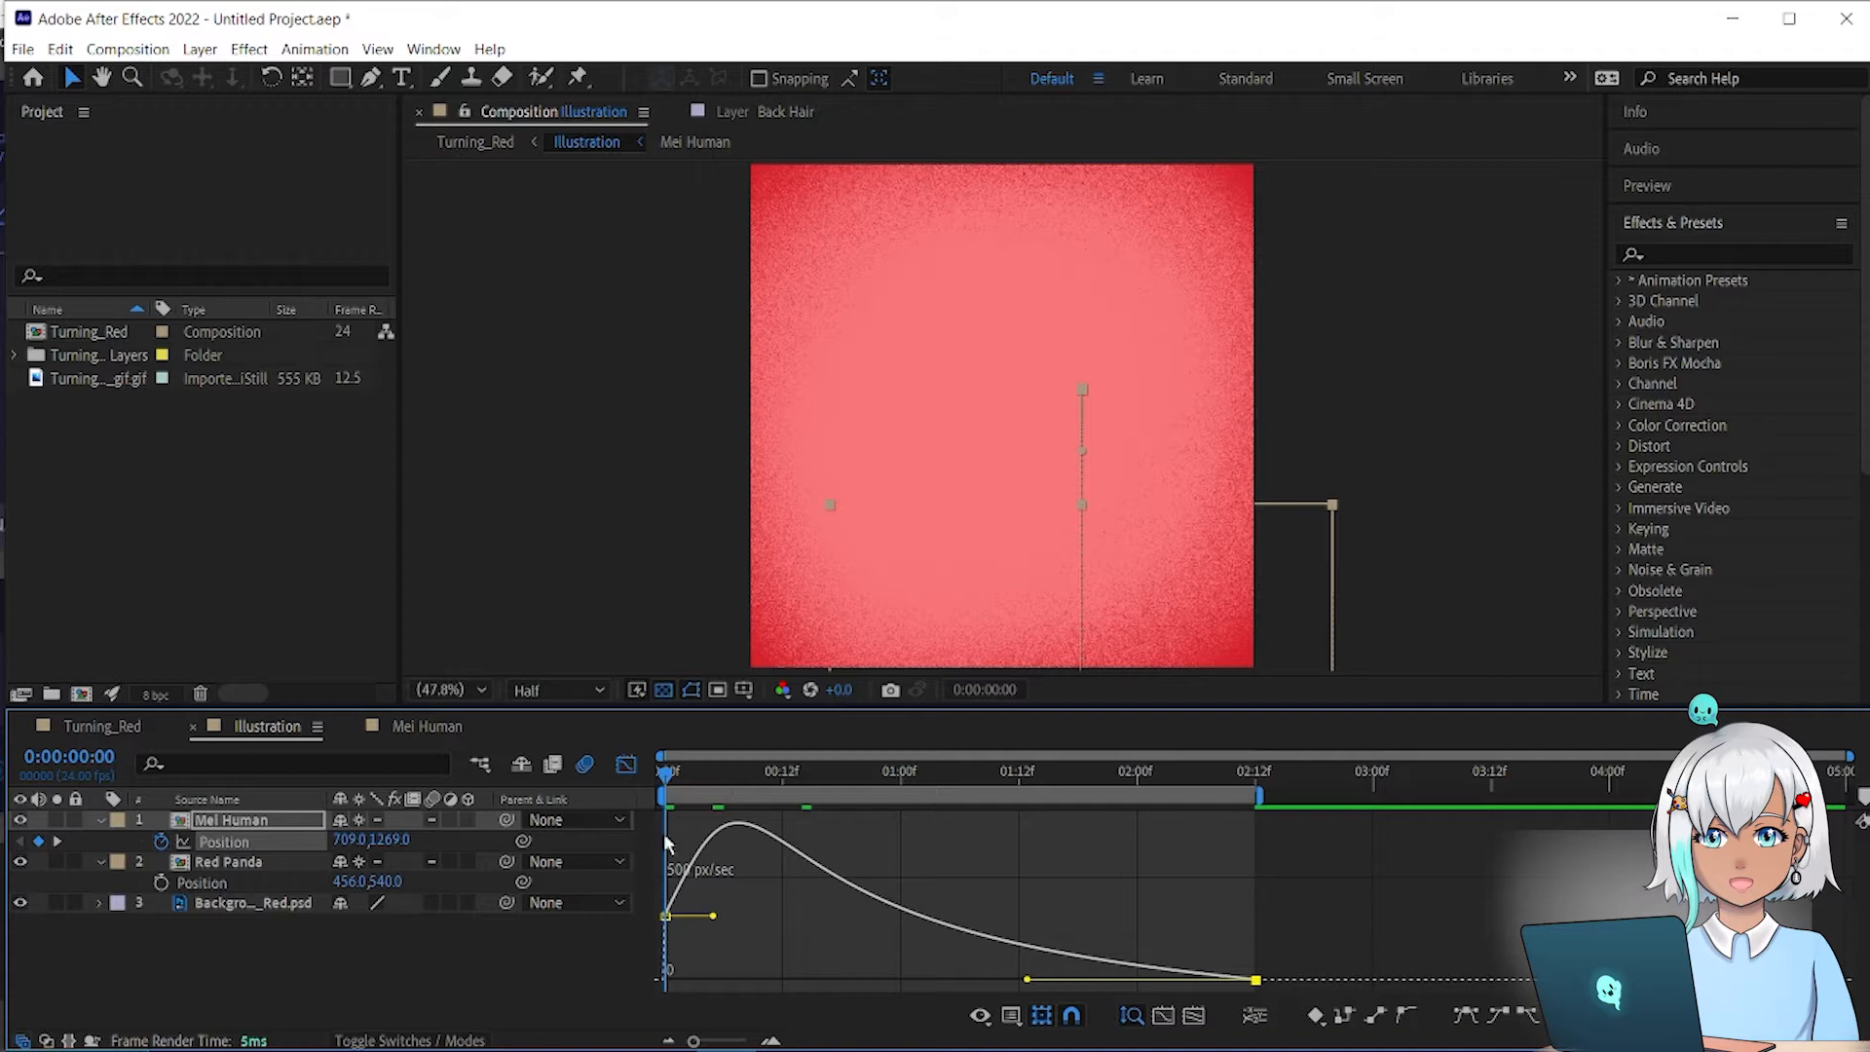
key(space)
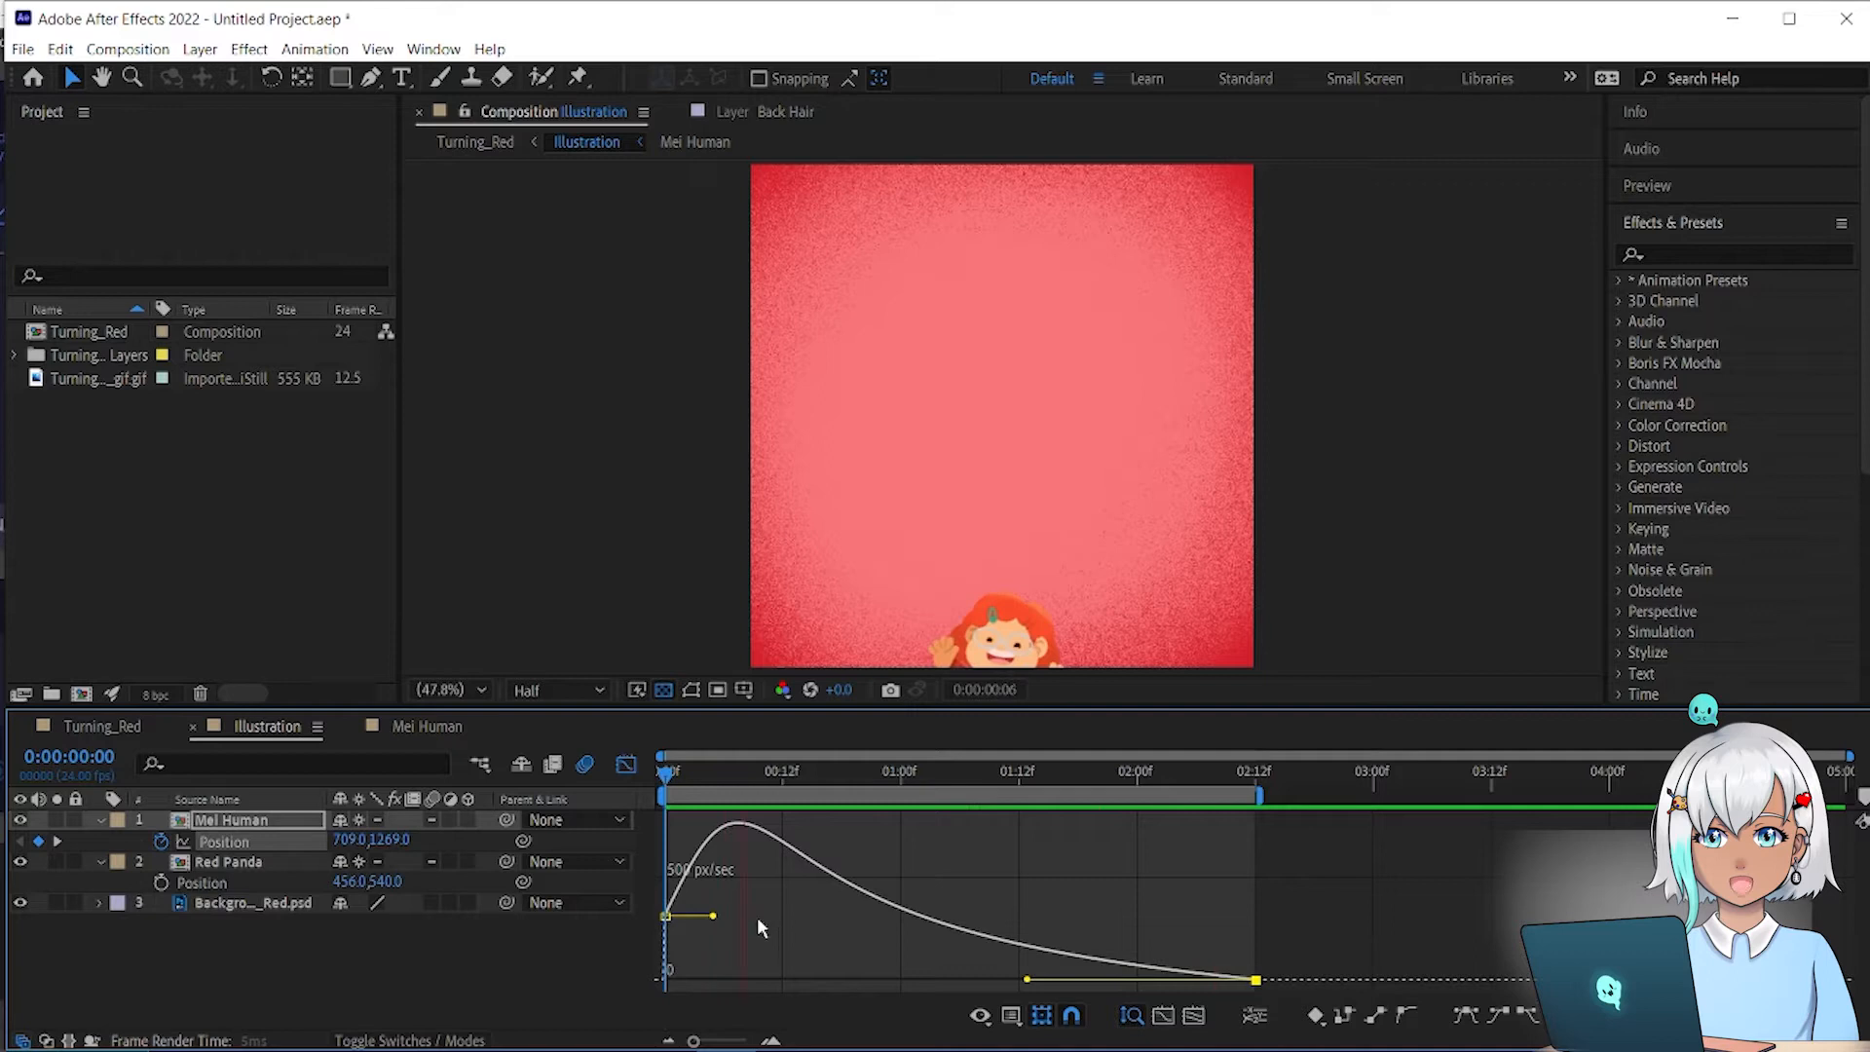
Step: Lengthen the outgoing handle and raise the starting speed of Mei Human's Position curve, and collapse that layer's properties
drag(713, 916, 798, 913)
drag(665, 913, 666, 809)
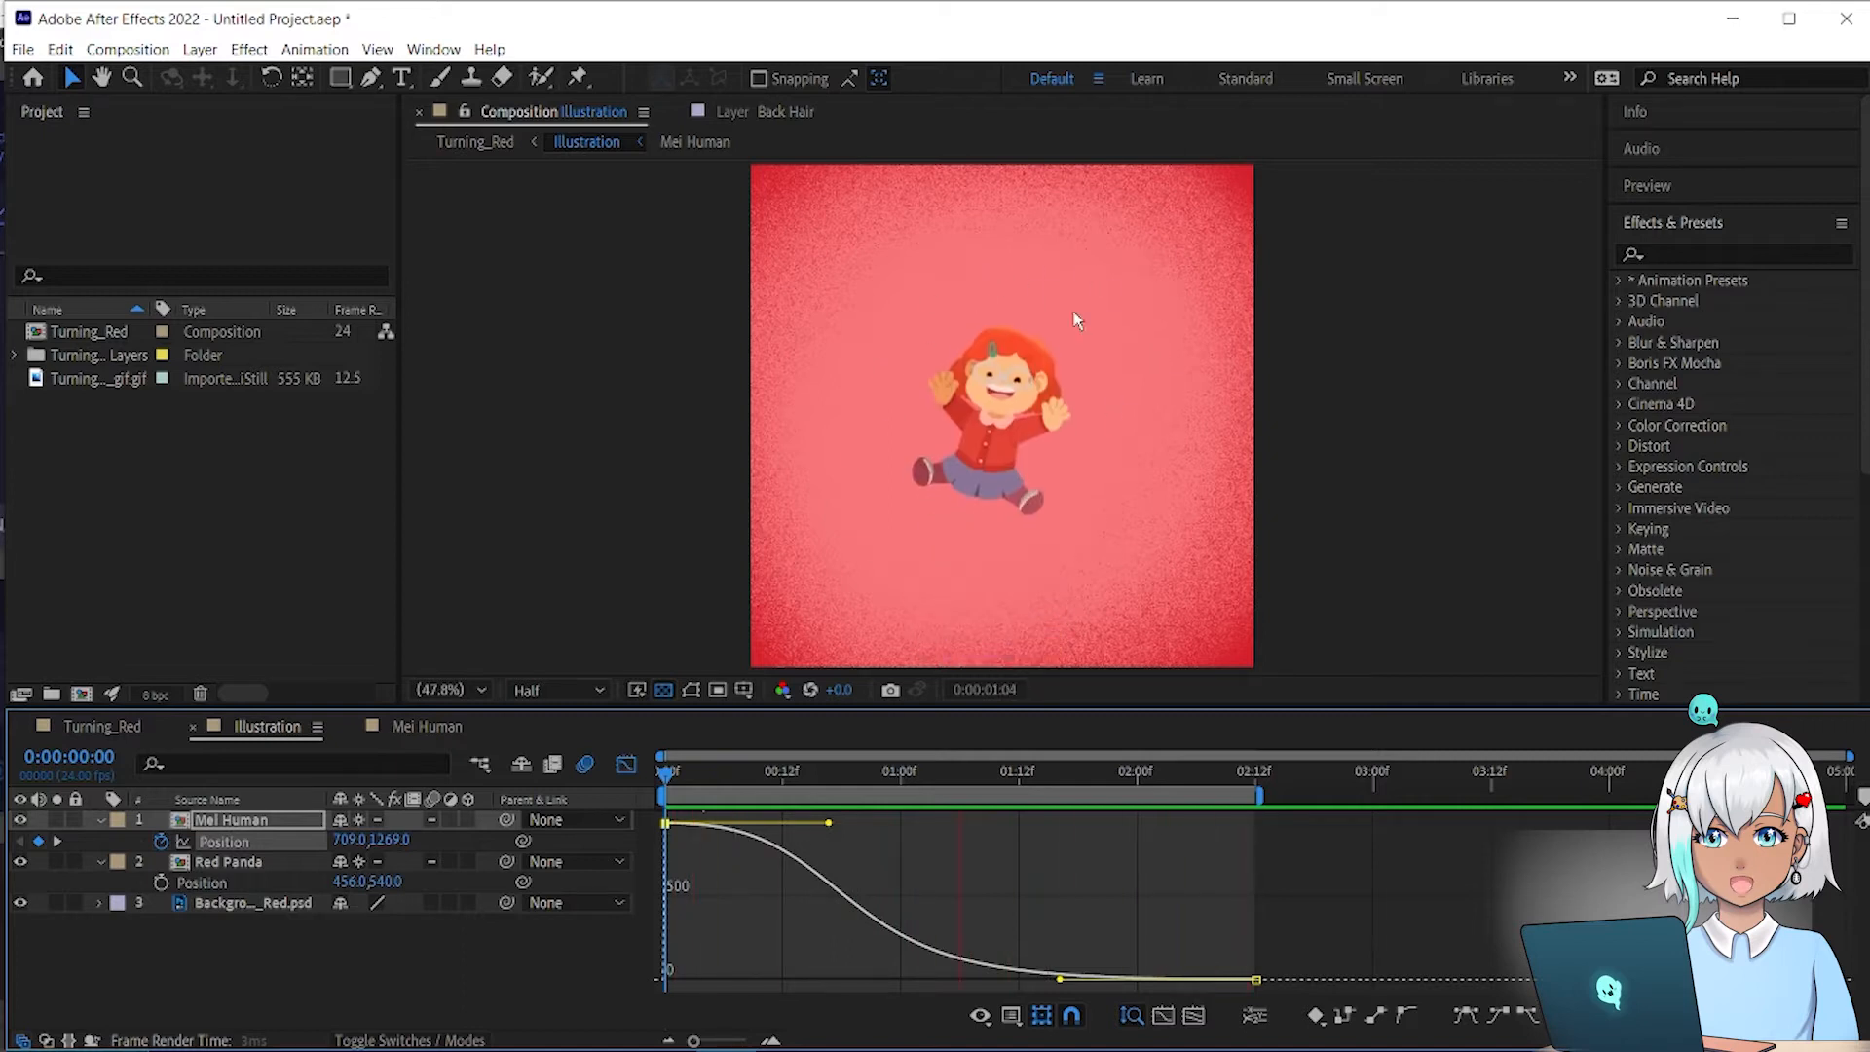
click(279, 823)
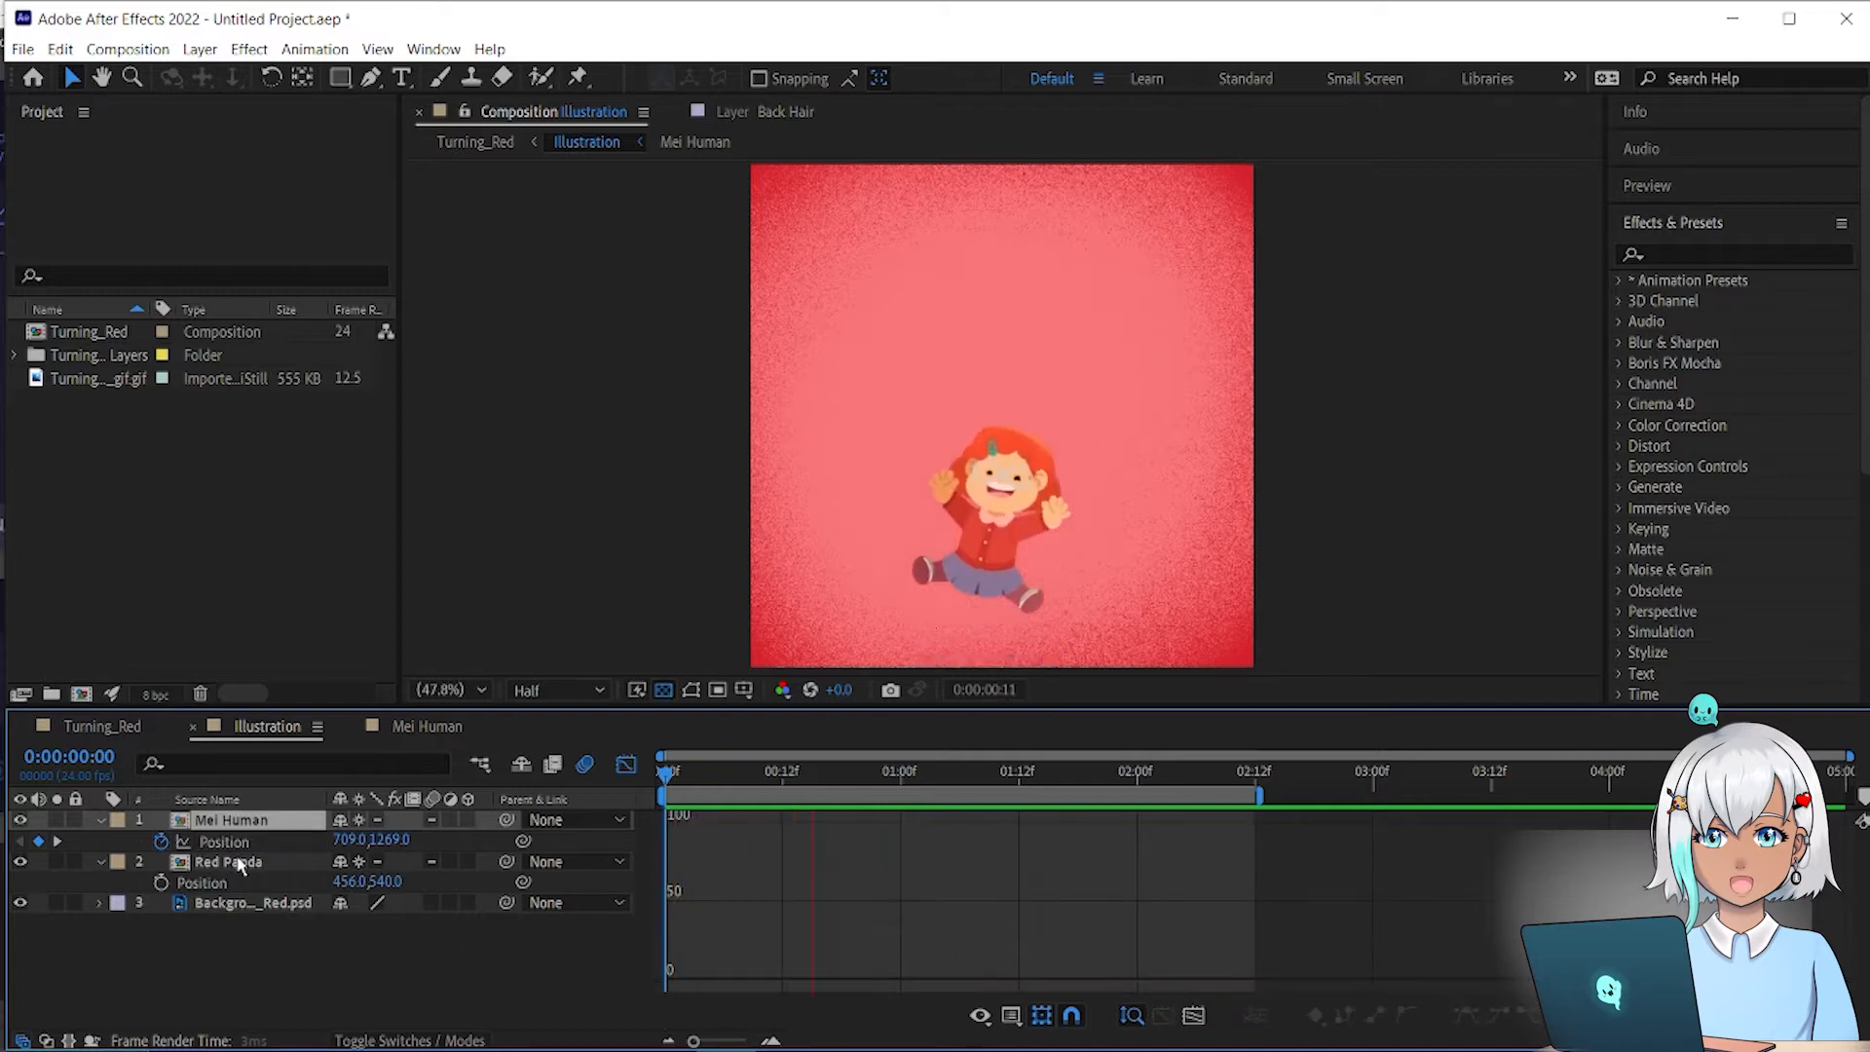
click(100, 820)
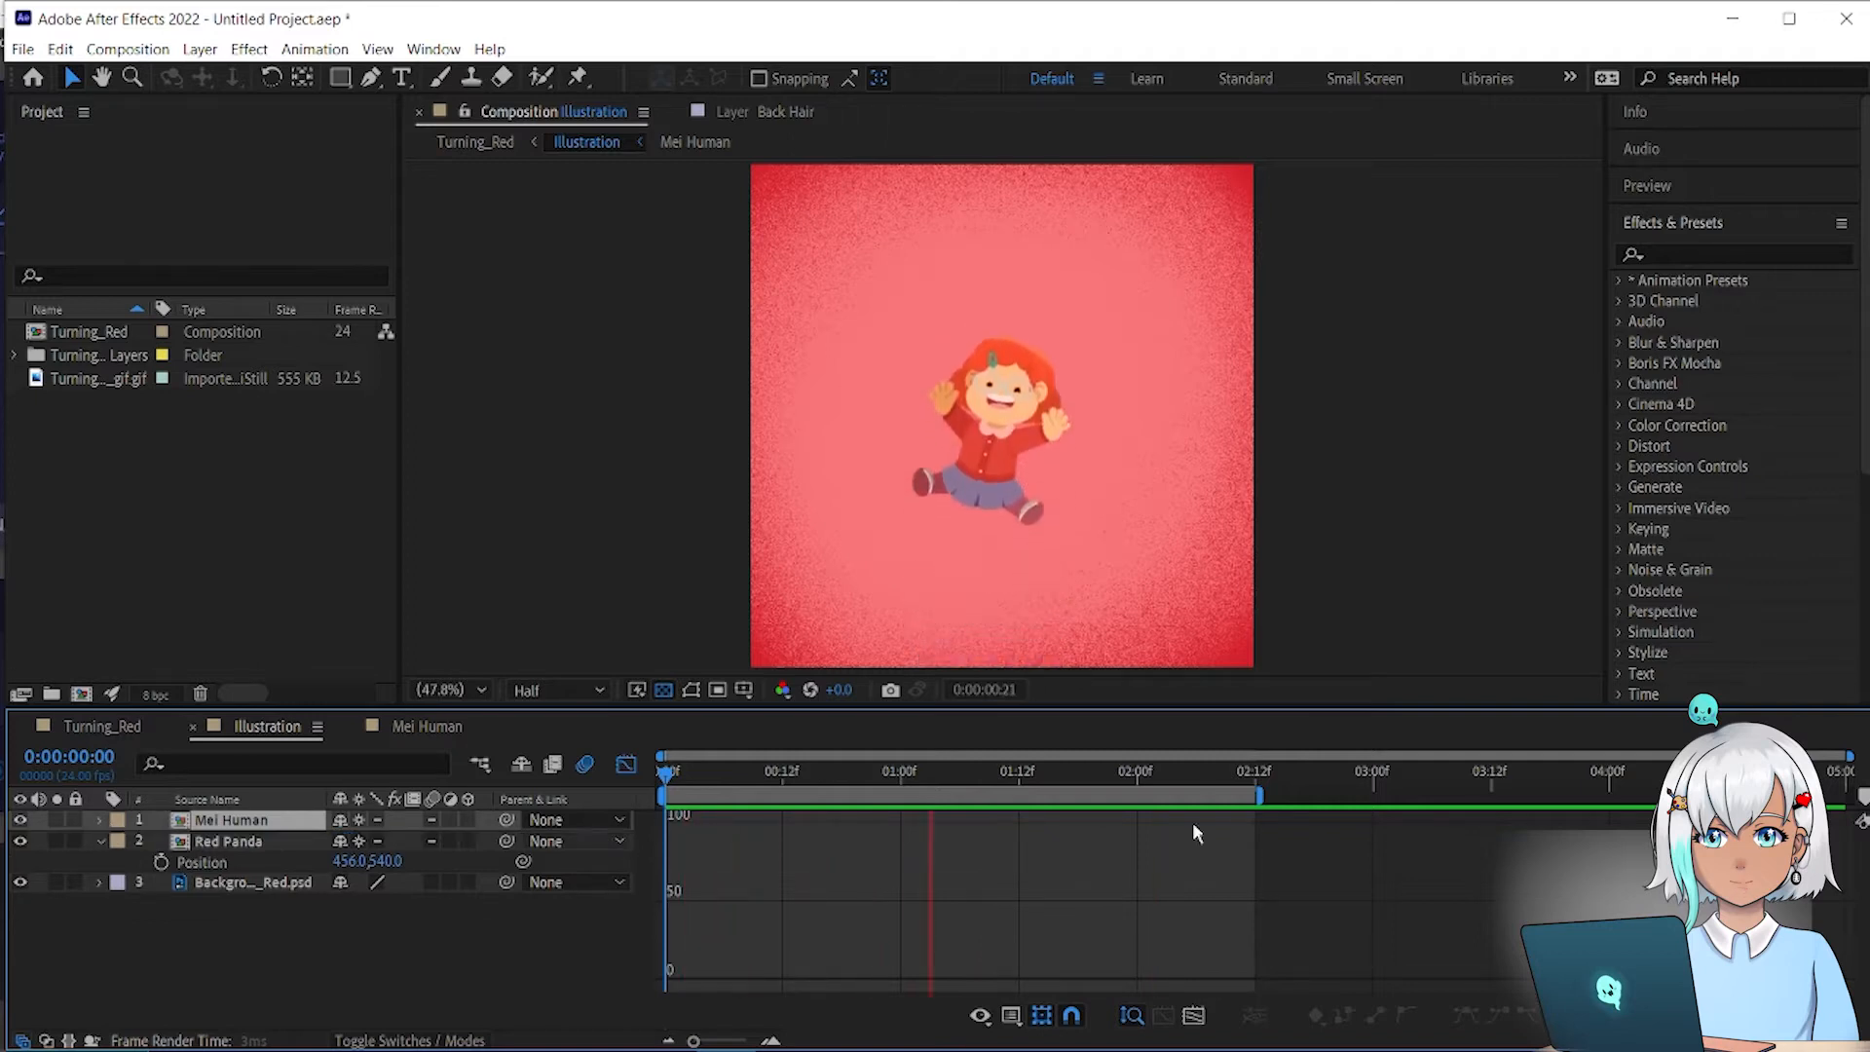
Step: Keyframe Red Panda's Position at 456, 540 at 0:00:02:12 and at 456, 1522 at 0:00:04:23
click(1248, 776)
drag(1248, 775, 1253, 775)
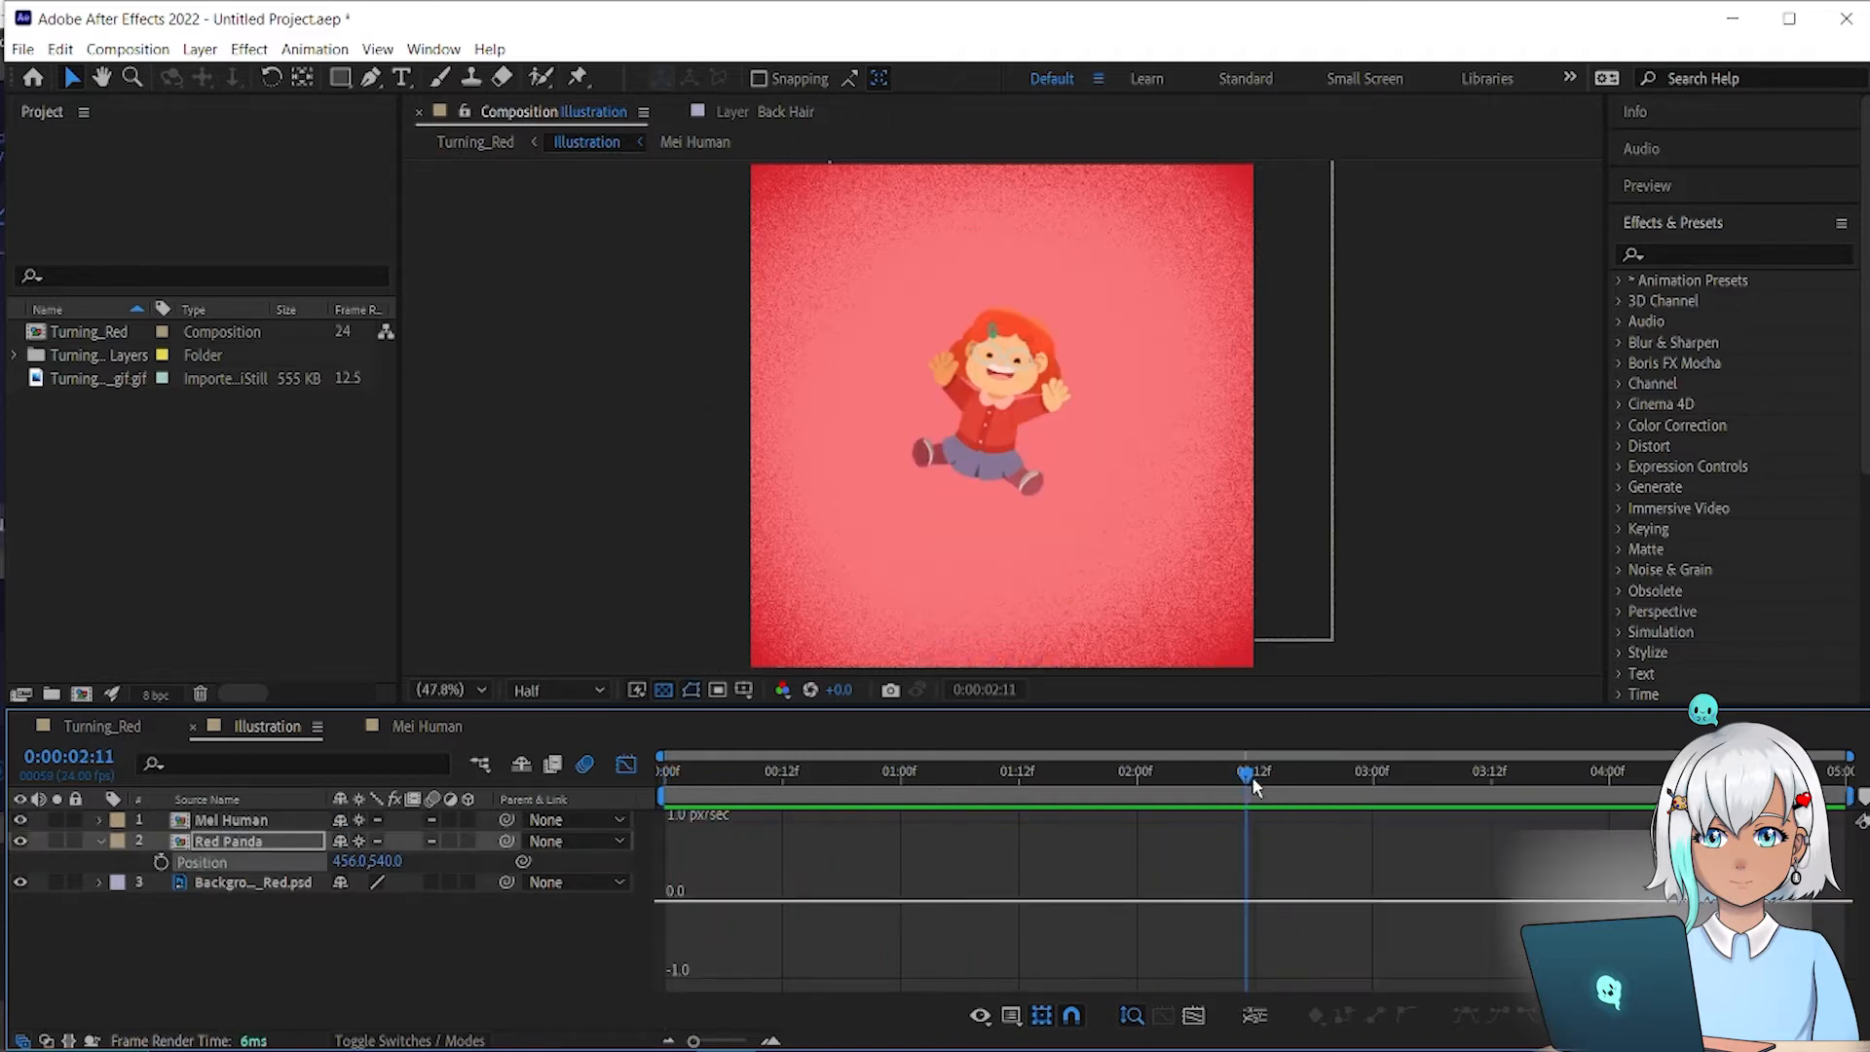
click(162, 861)
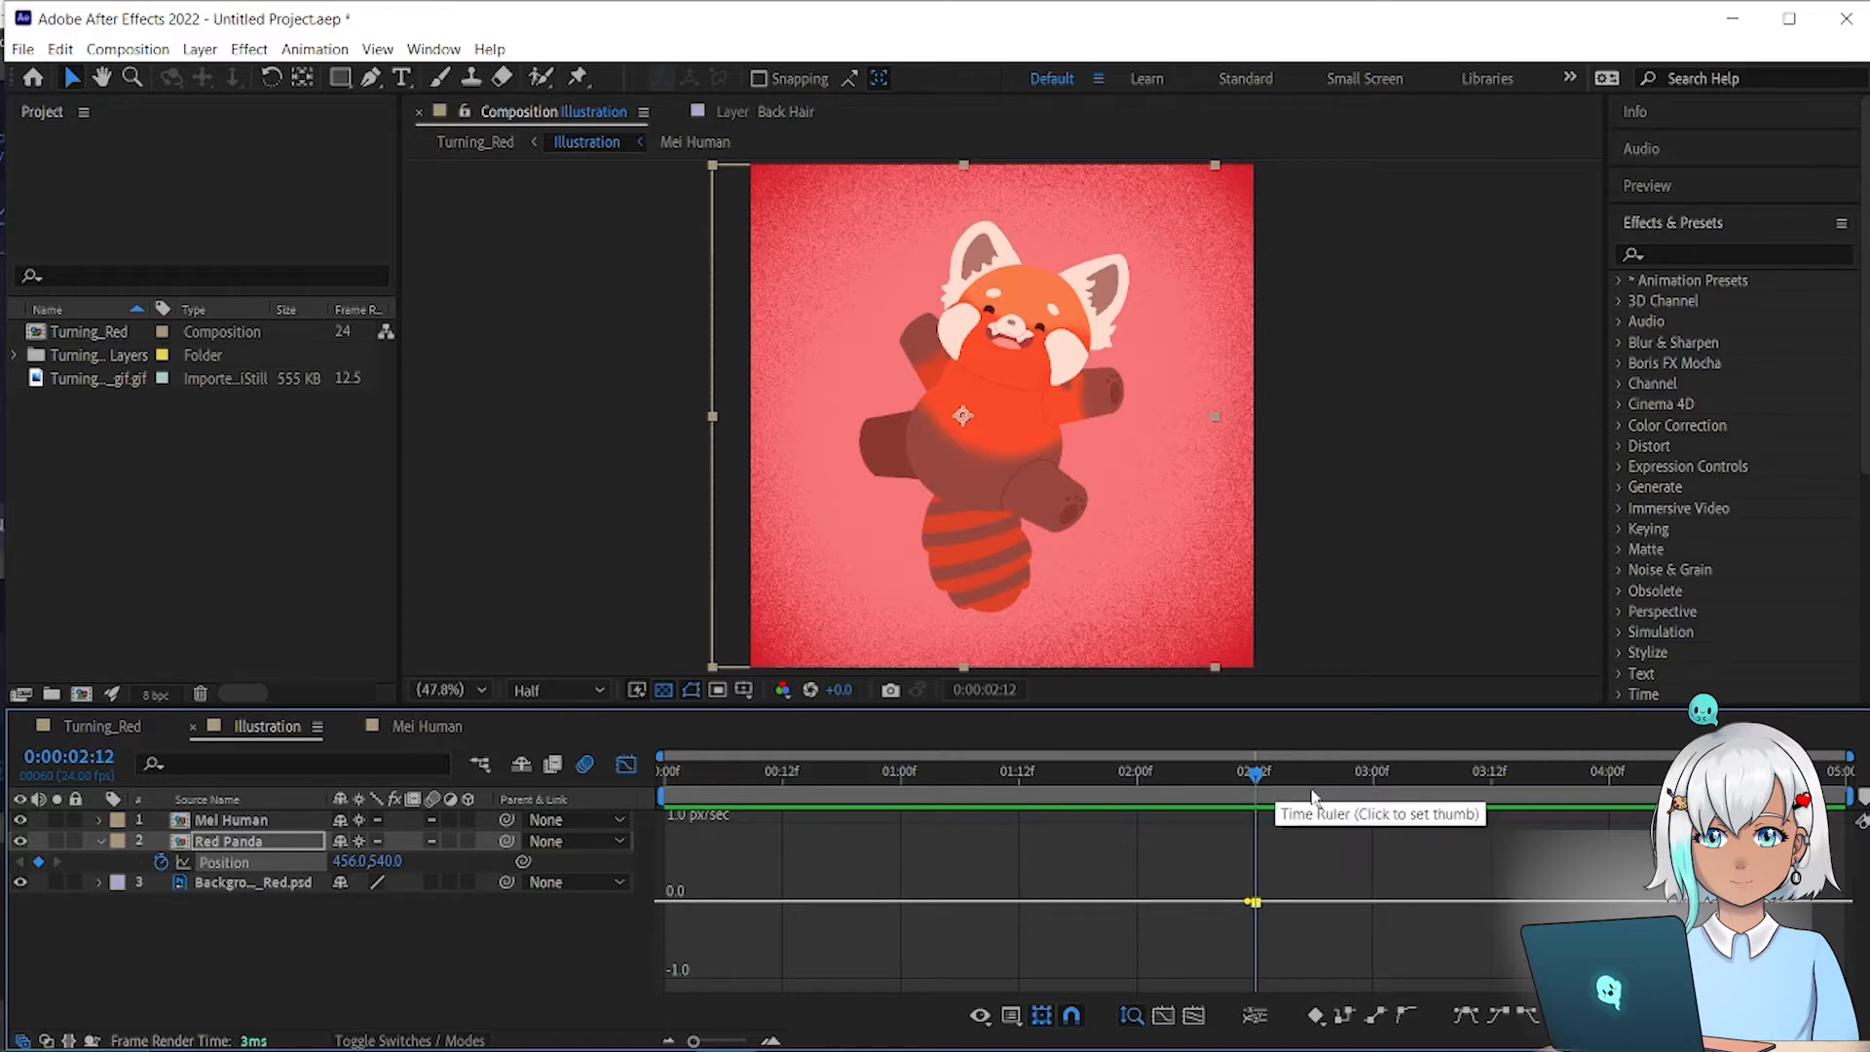
key(shift+F3)
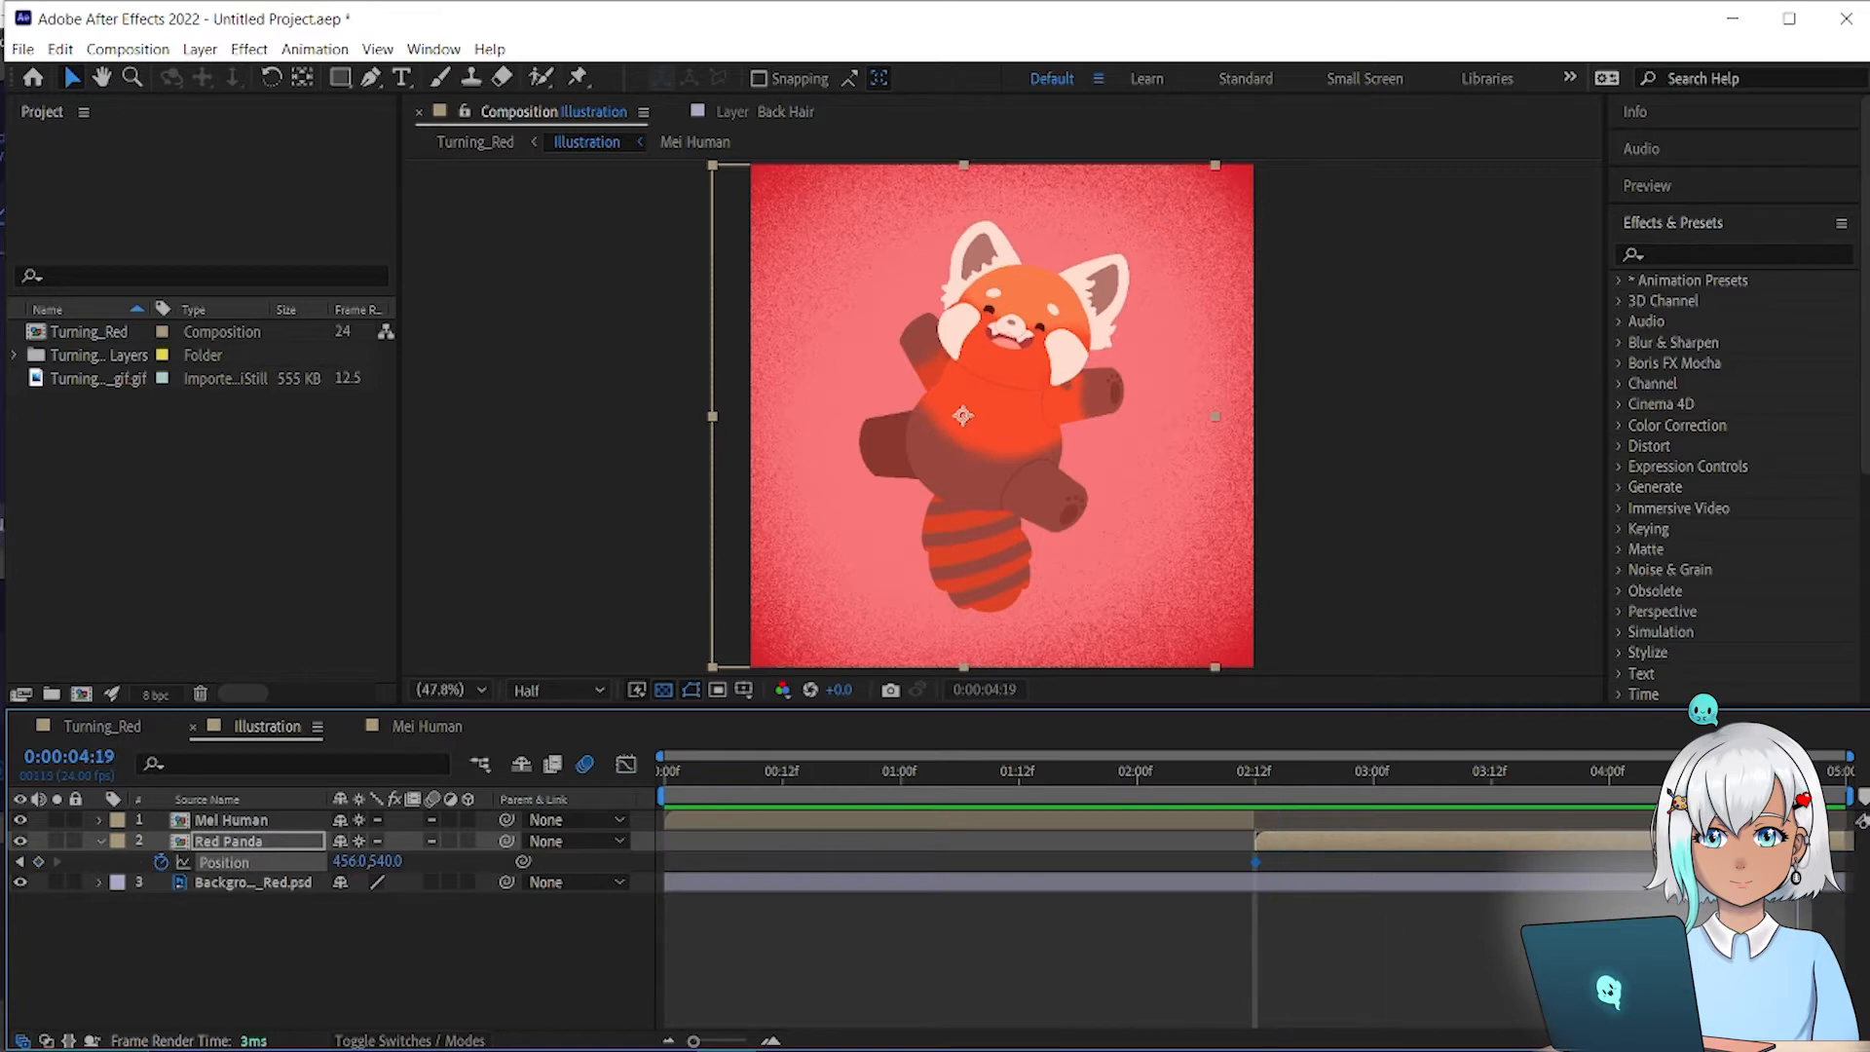
key(End)
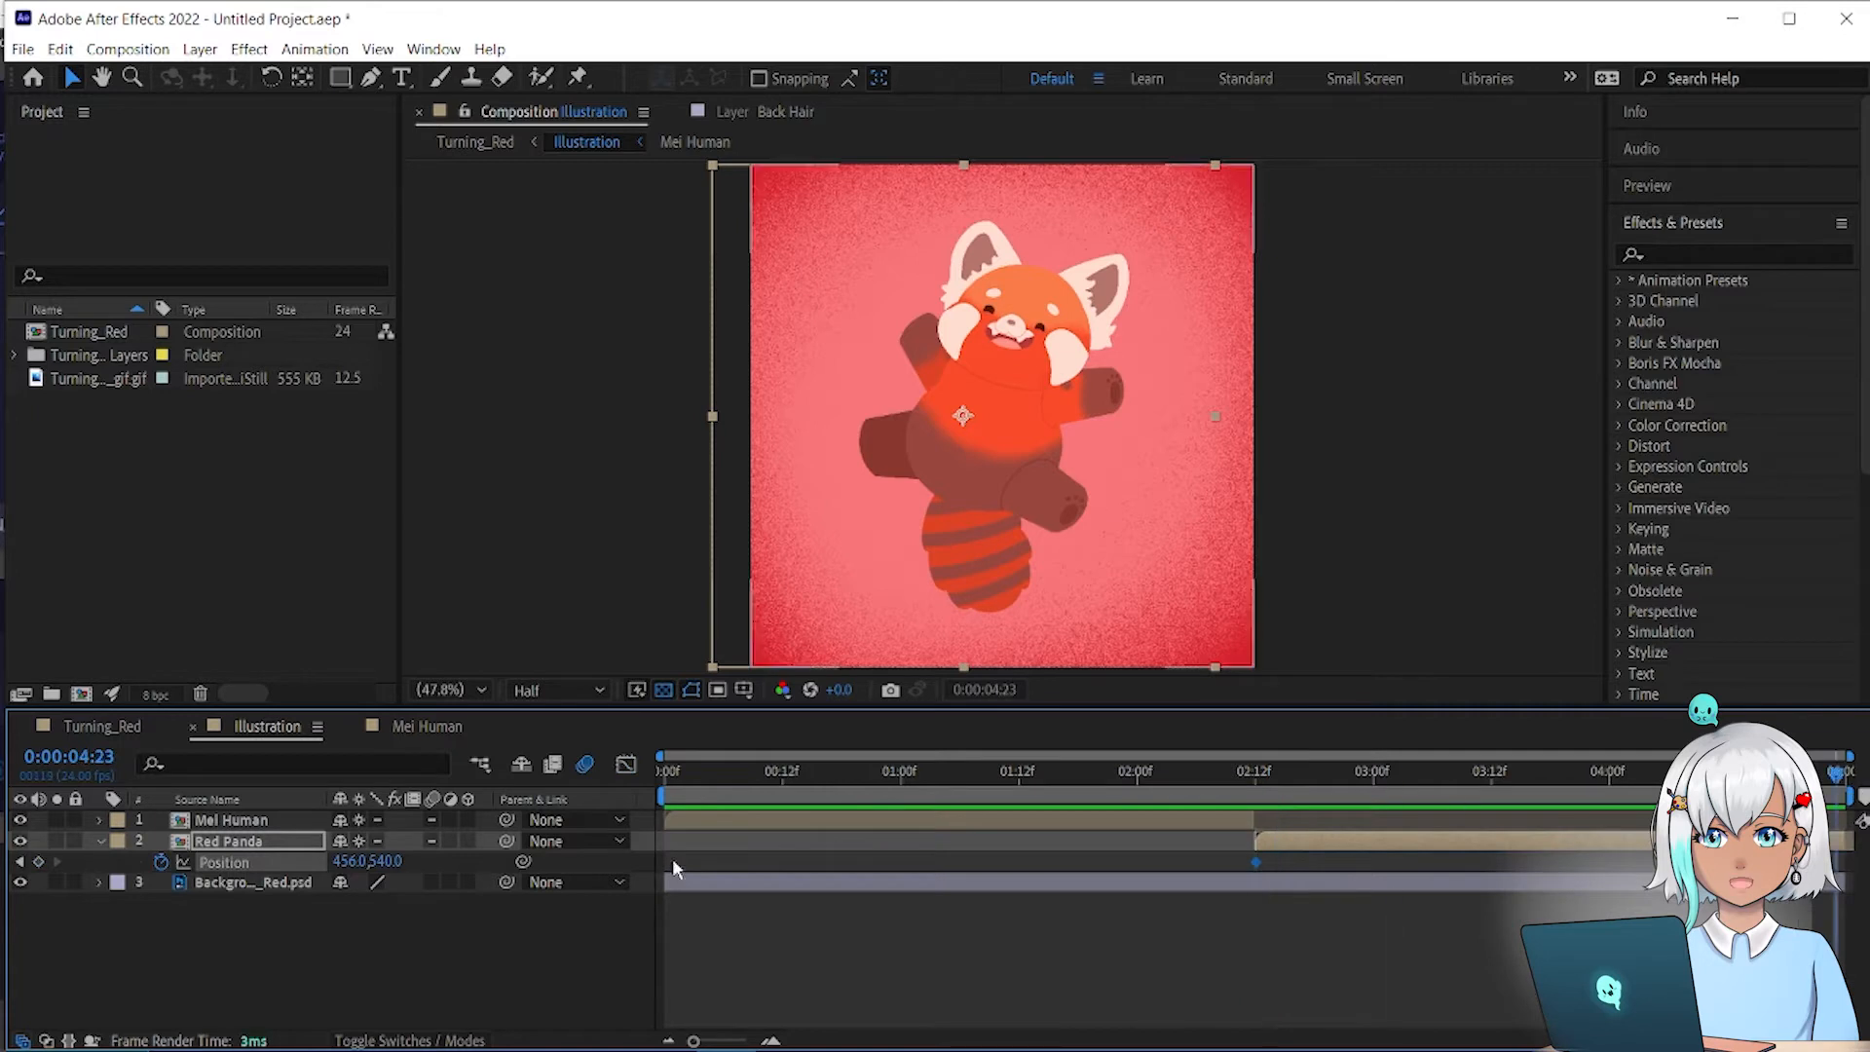
drag(397, 861, 1541, 904)
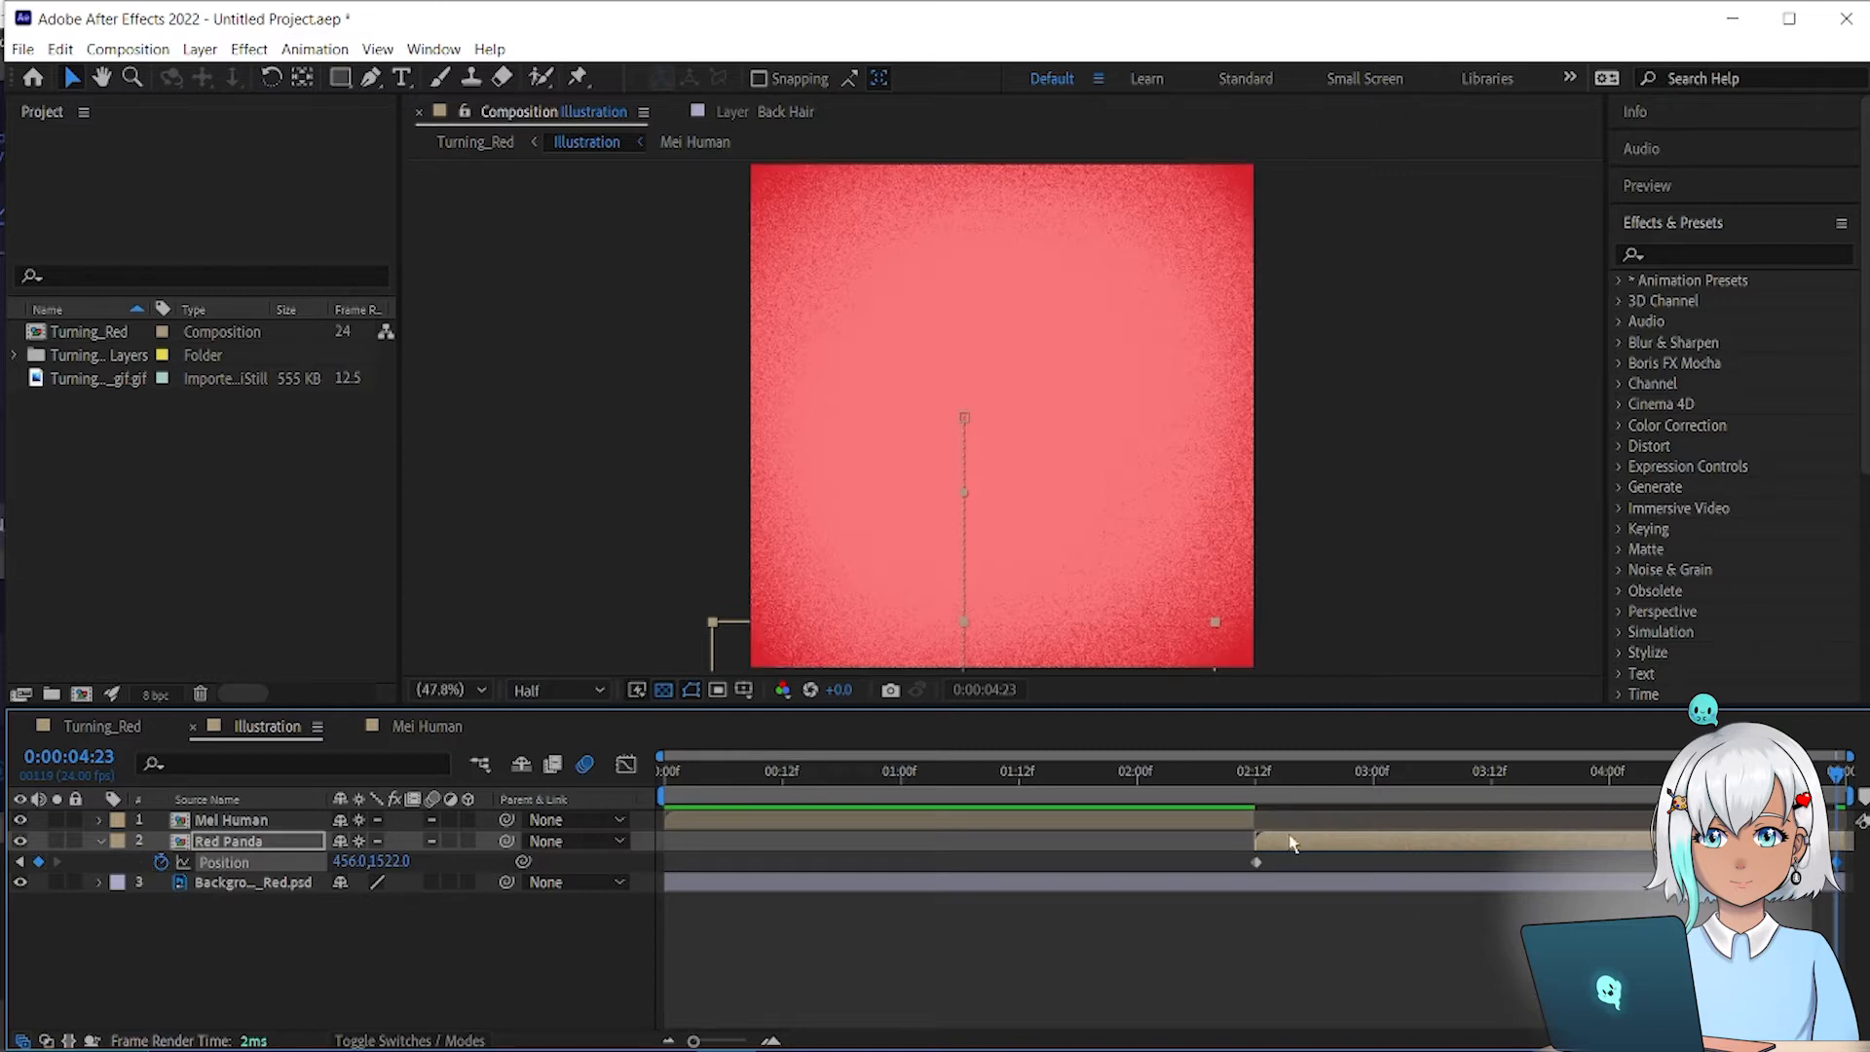
Step: Try custom speed-curve handles for Red Panda's Position, and apply Easy Ease to both of its keyframes
key(shift+F3)
click(1254, 769)
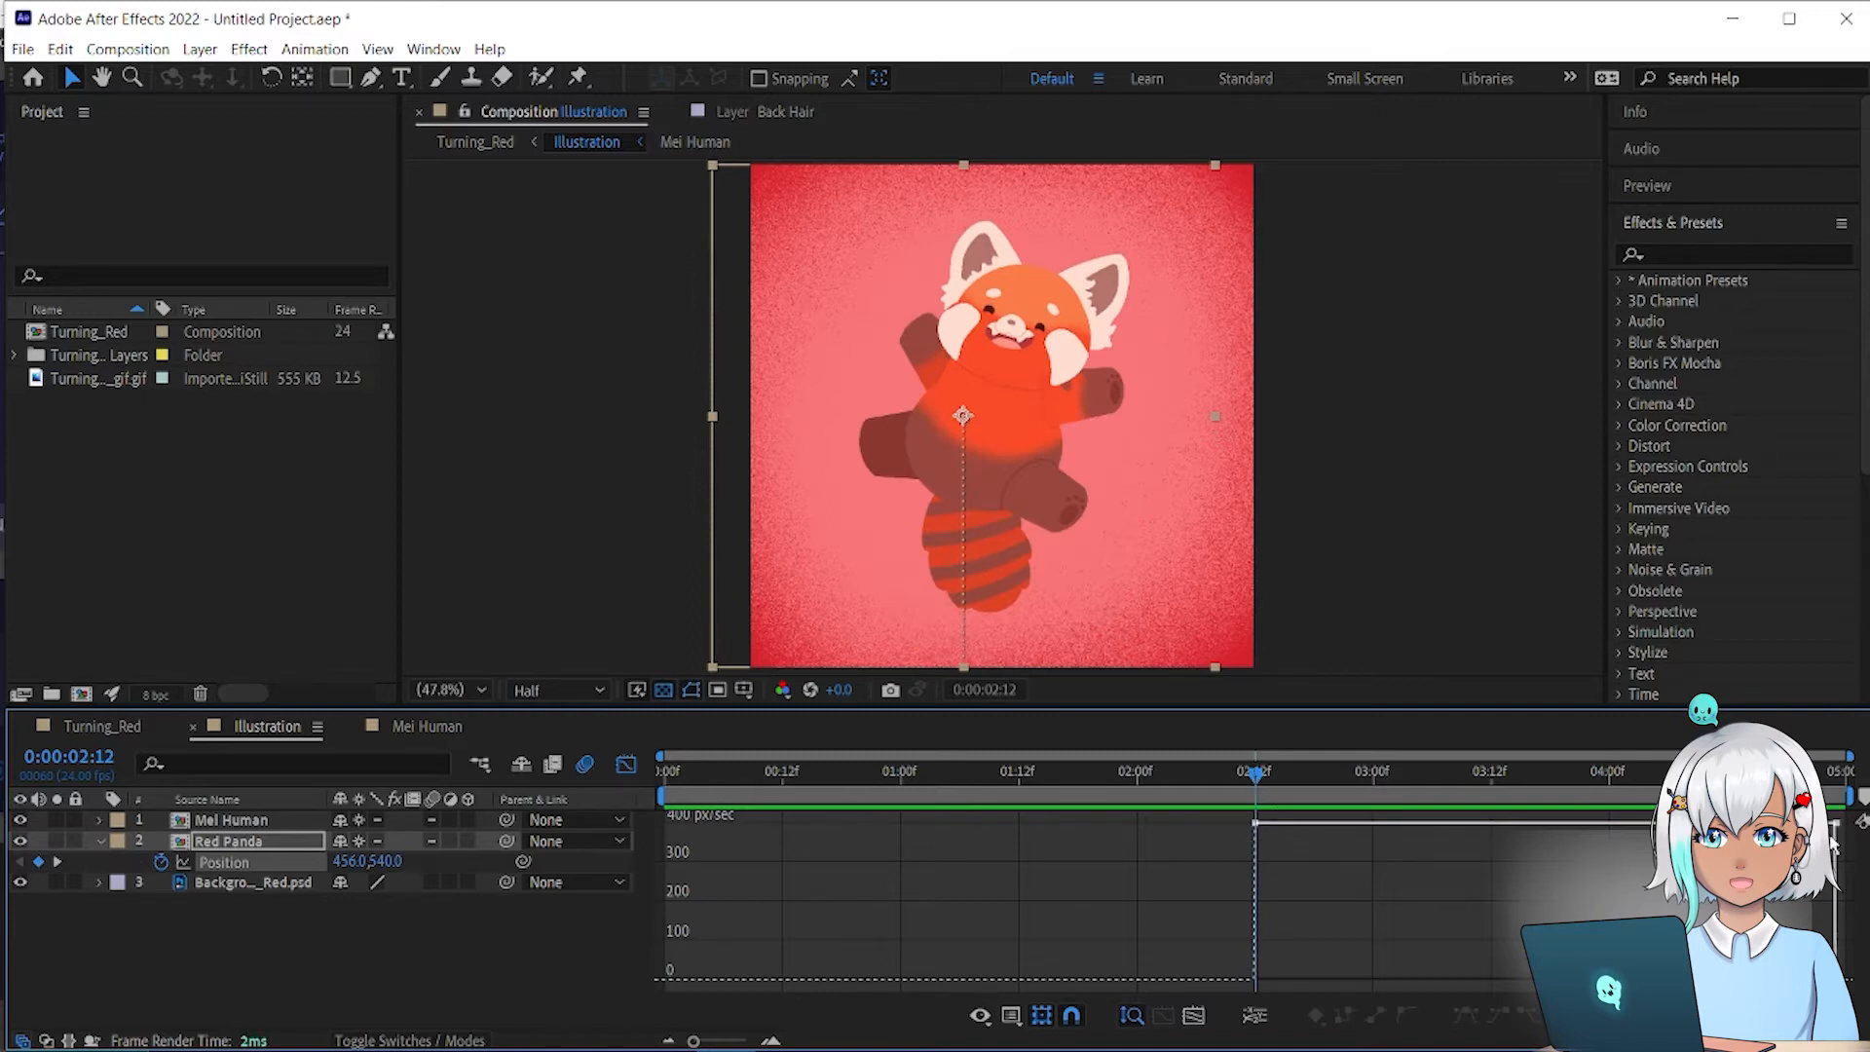
key(F9)
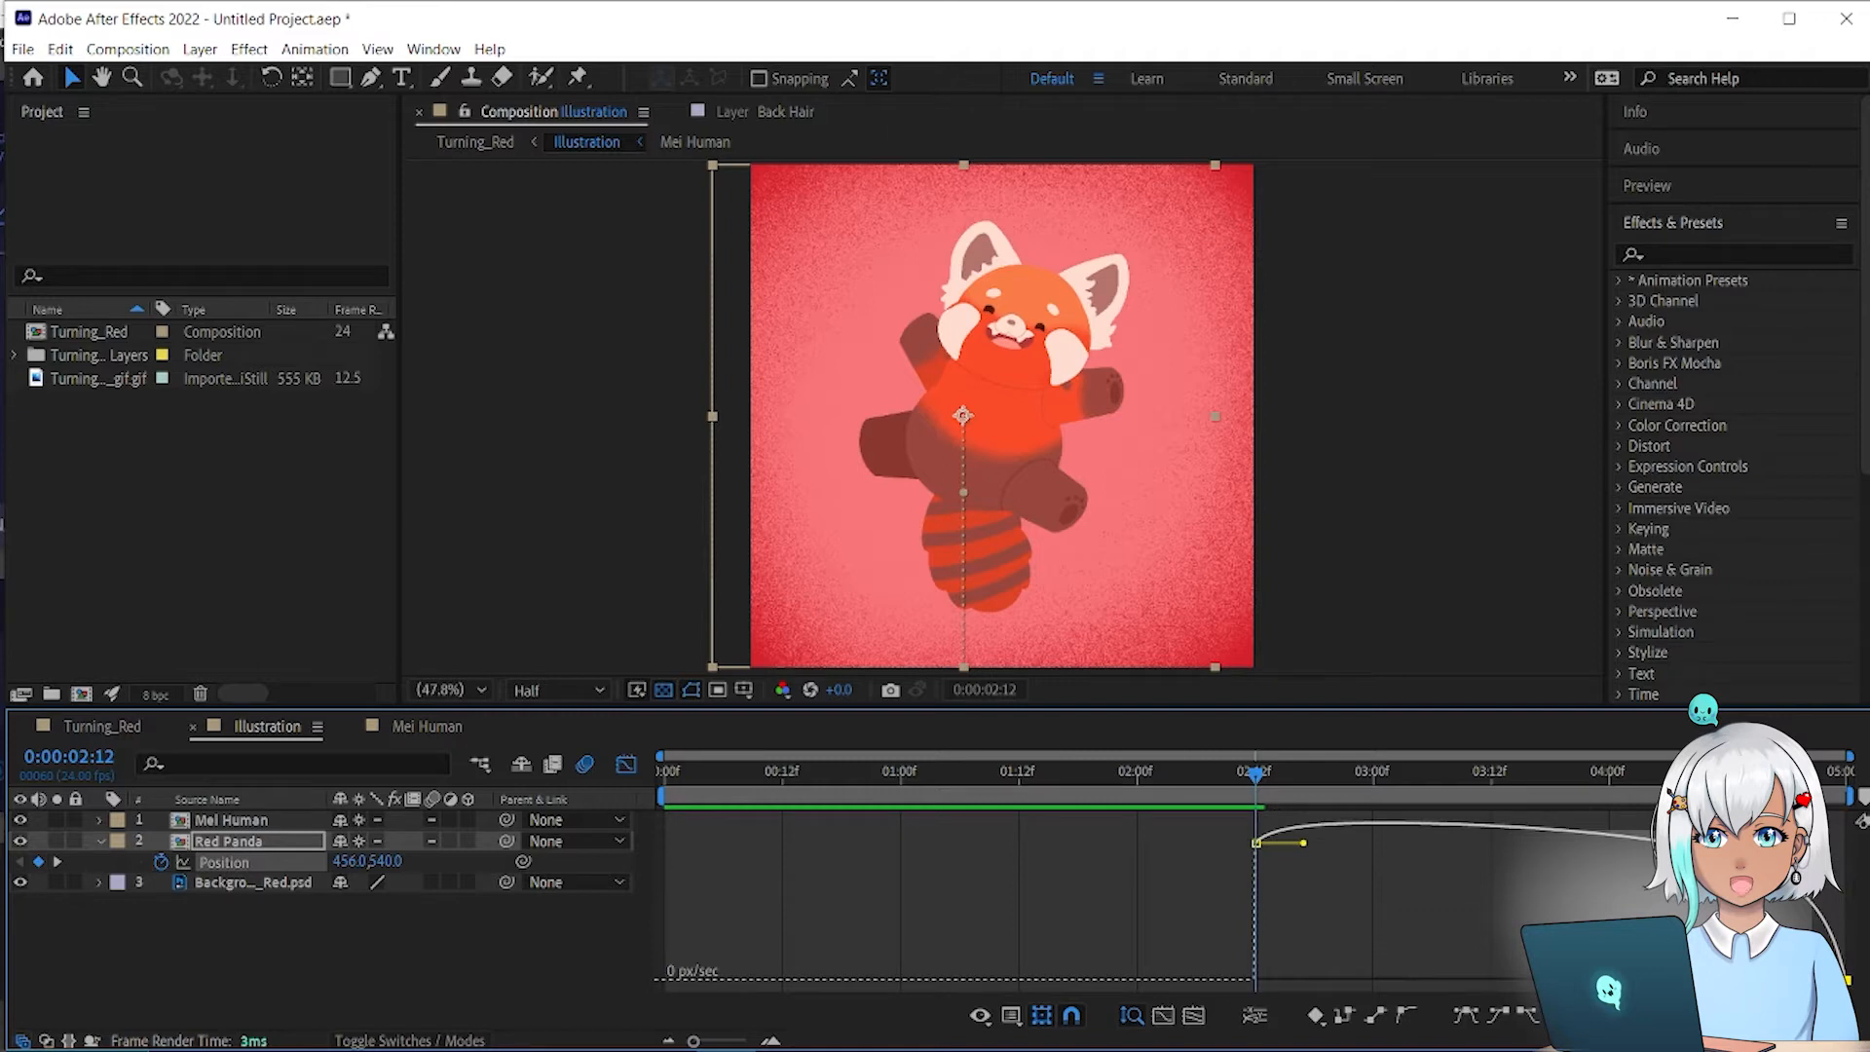
drag(1749, 980, 1531, 980)
drag(1265, 977, 1268, 874)
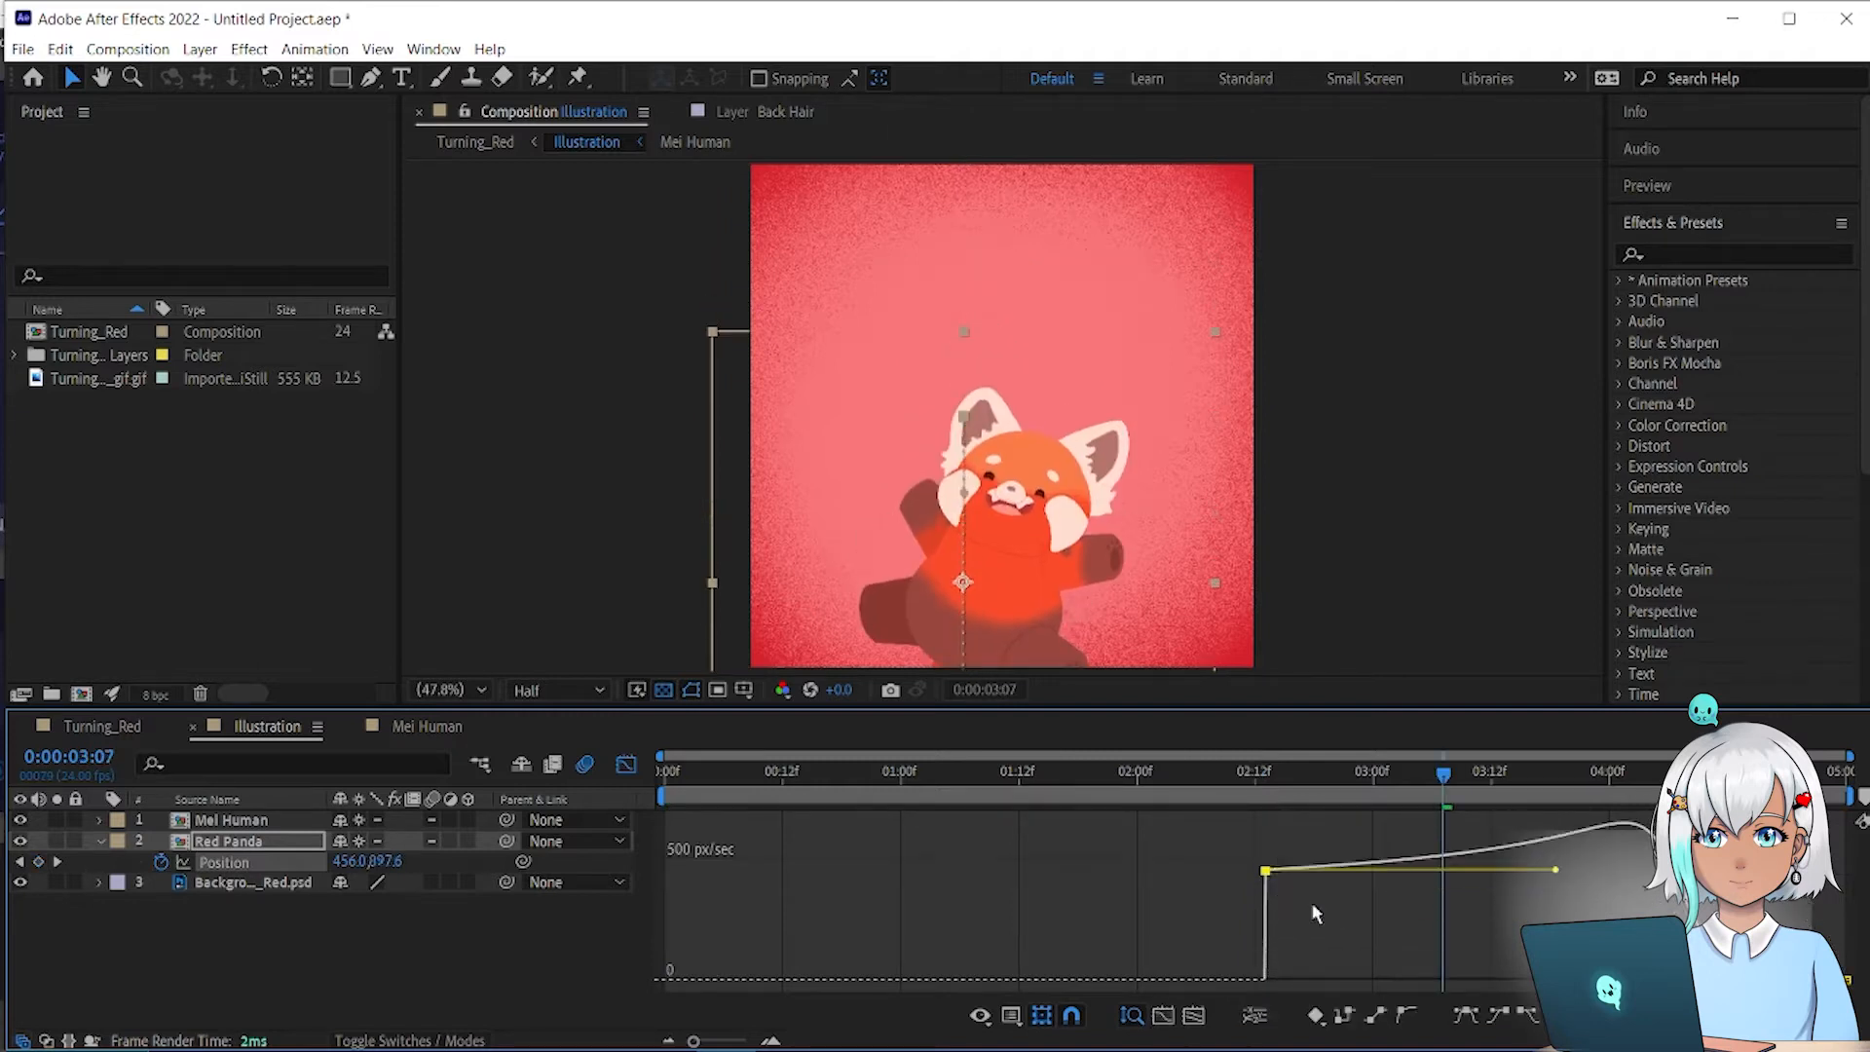
shift+click(1849, 980)
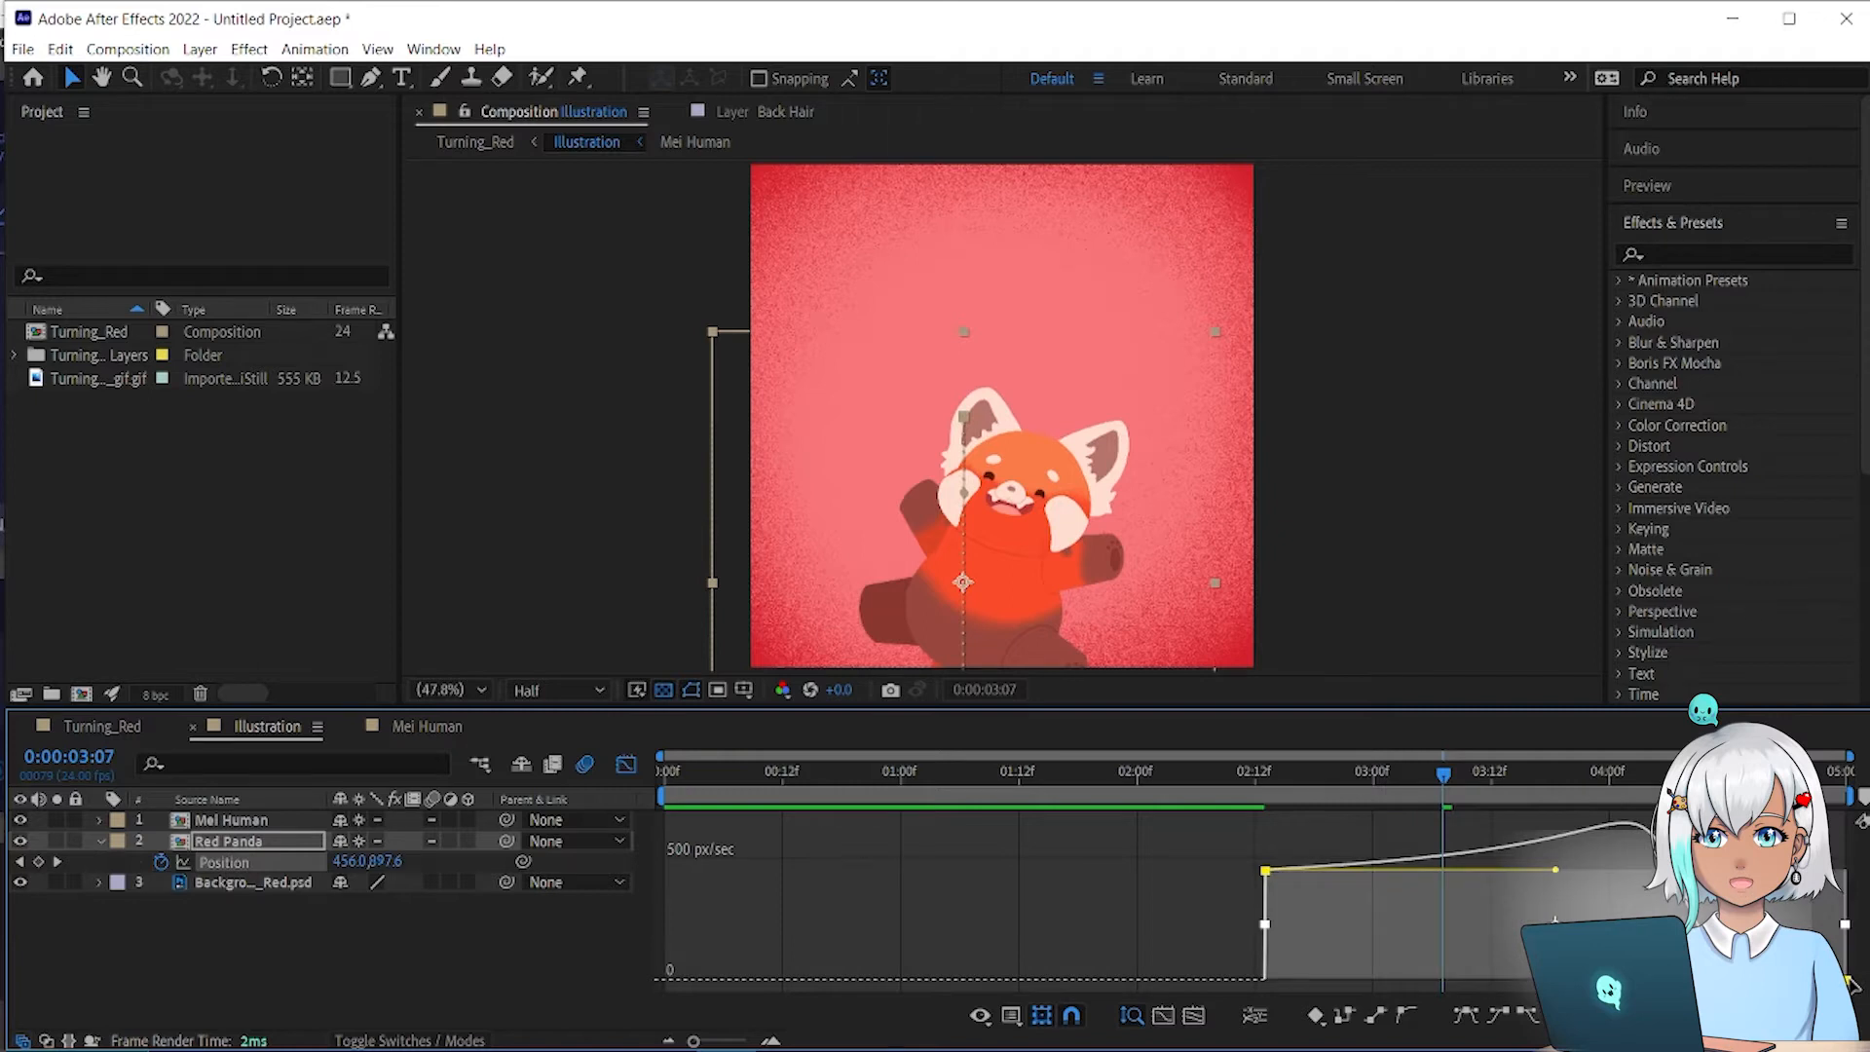
click(1473, 1018)
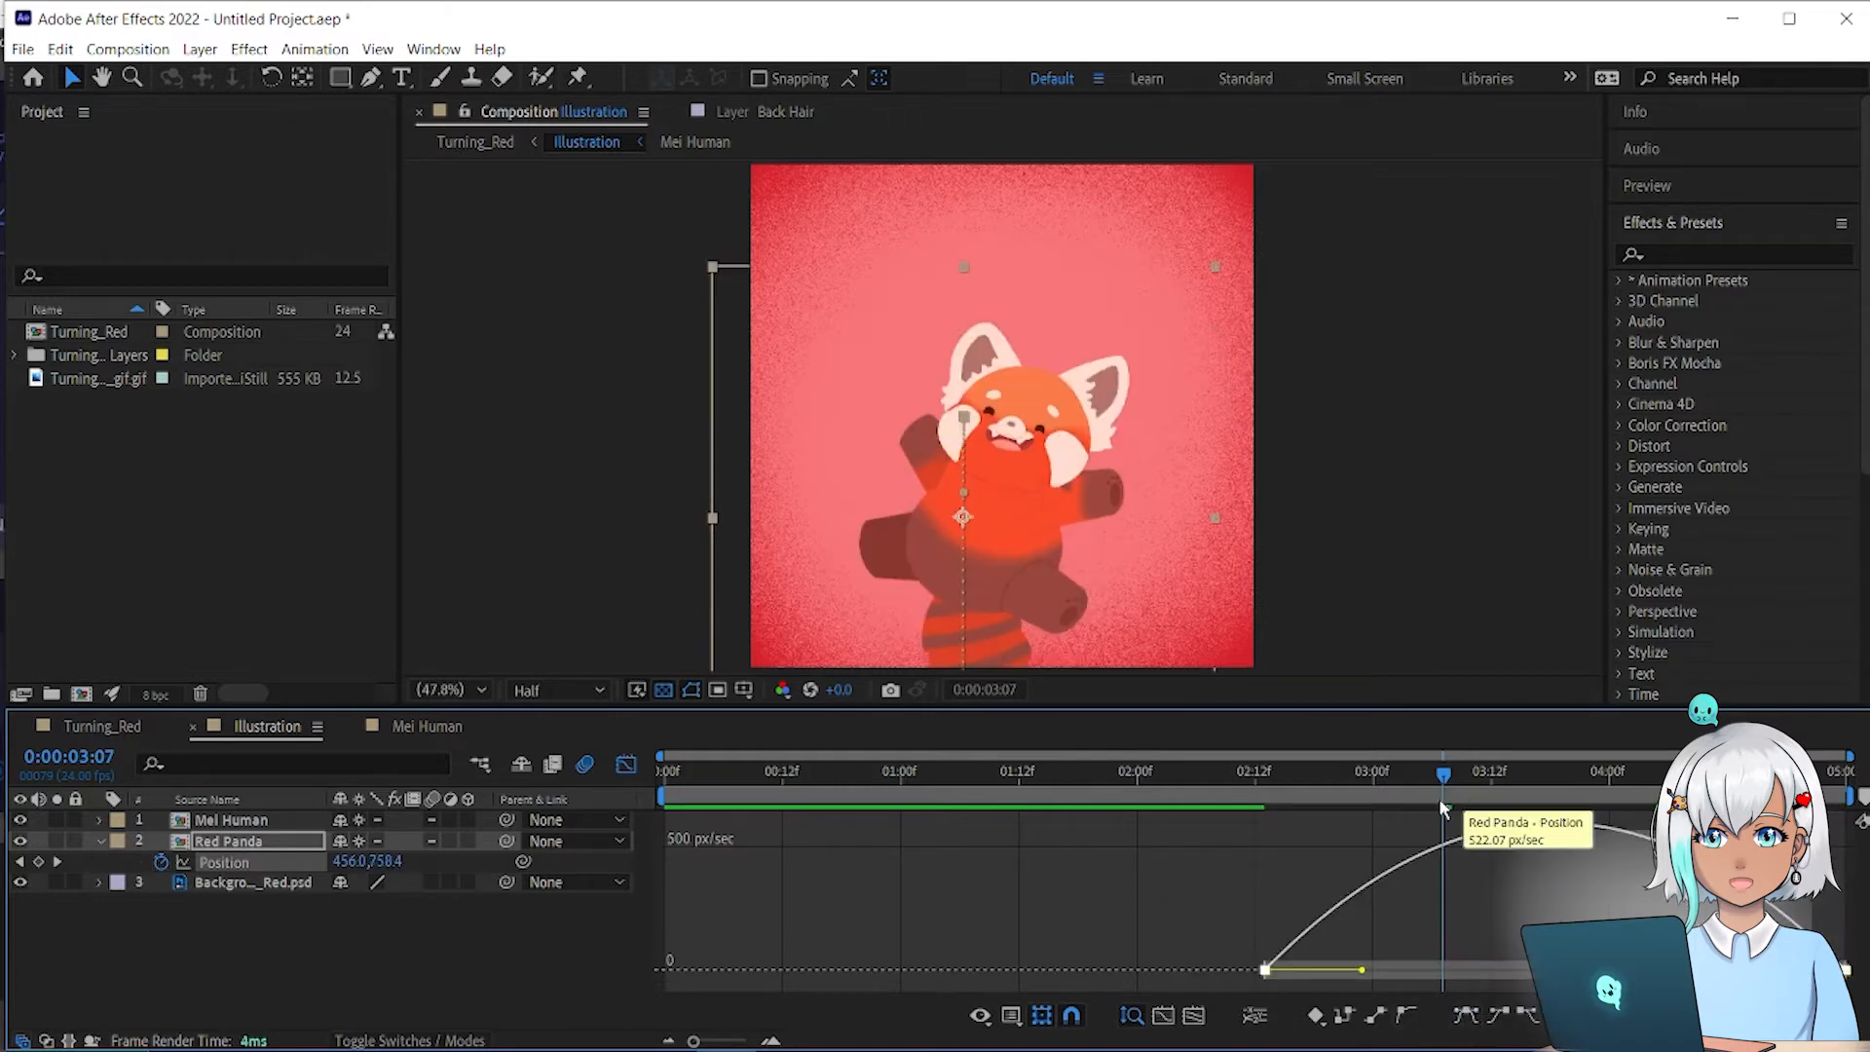
Step: Scrub through the Illustration animation to check both characters' motion, and return to the Turning_Red composition
drag(1397, 772, 1802, 774)
click(1136, 774)
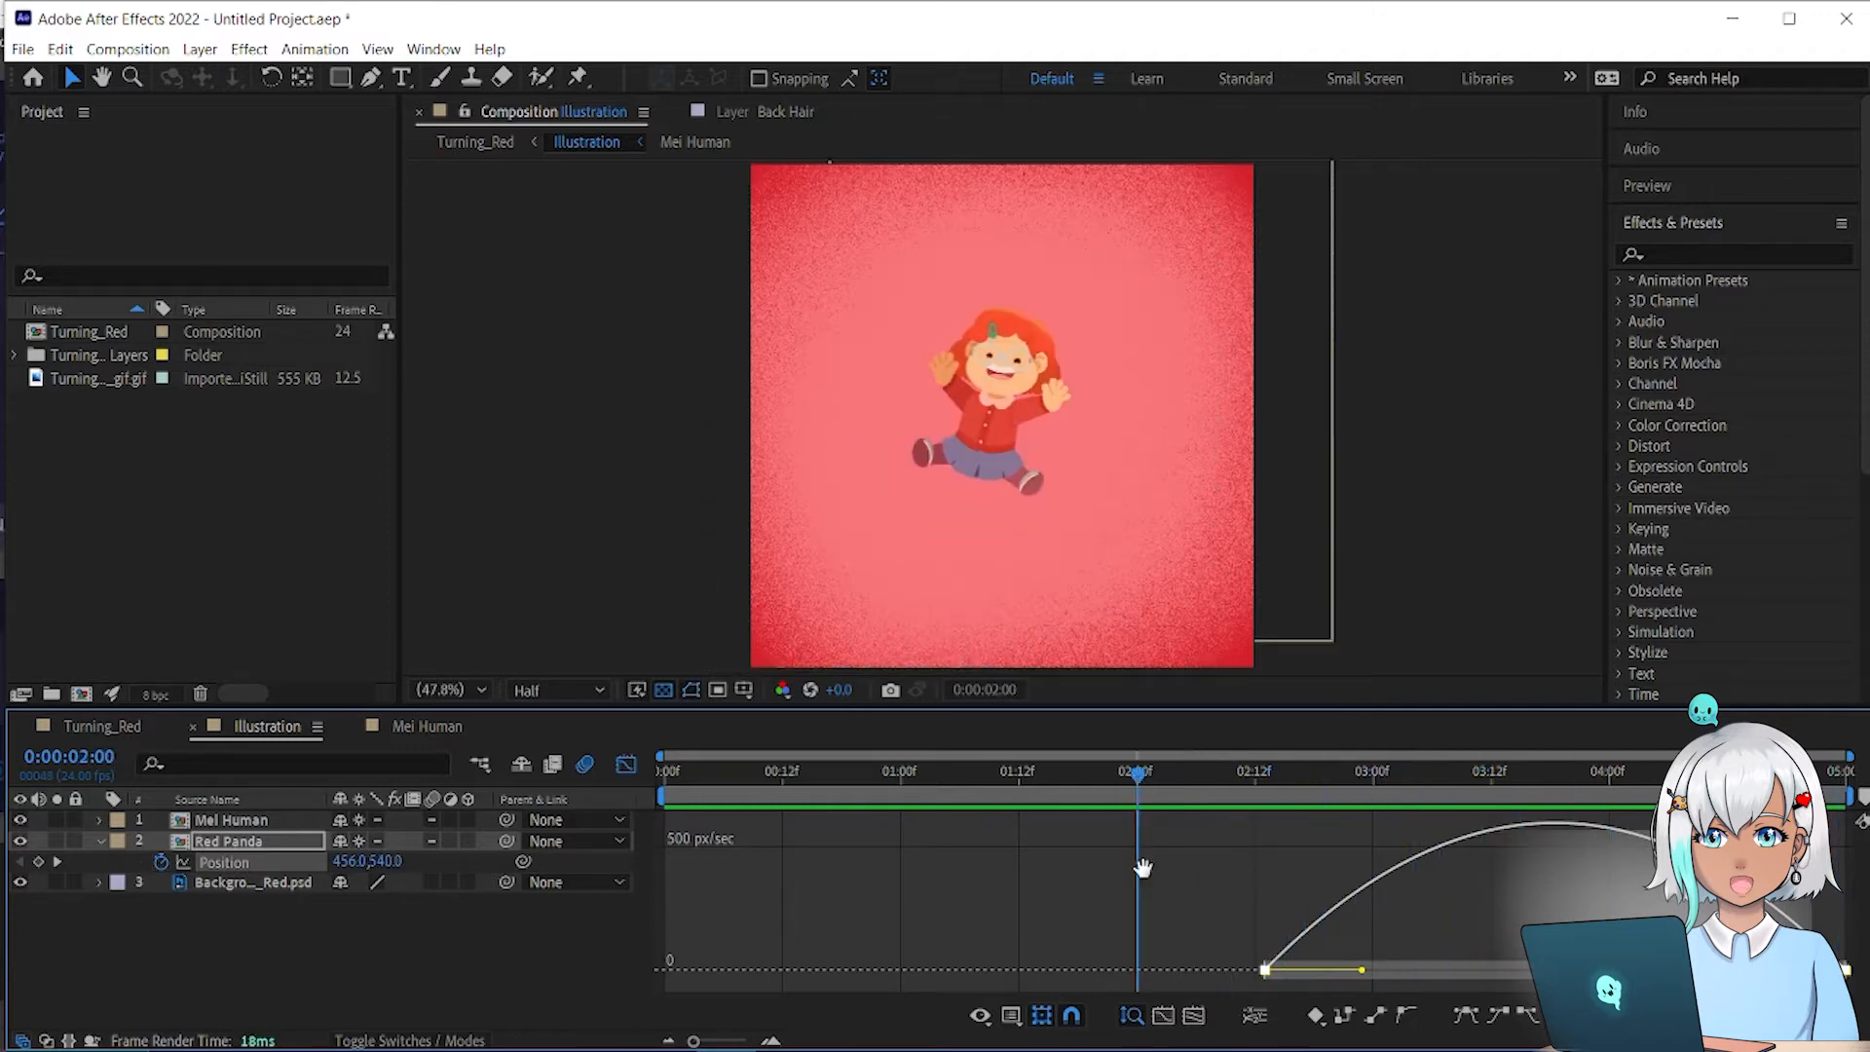
click(1189, 789)
click(103, 726)
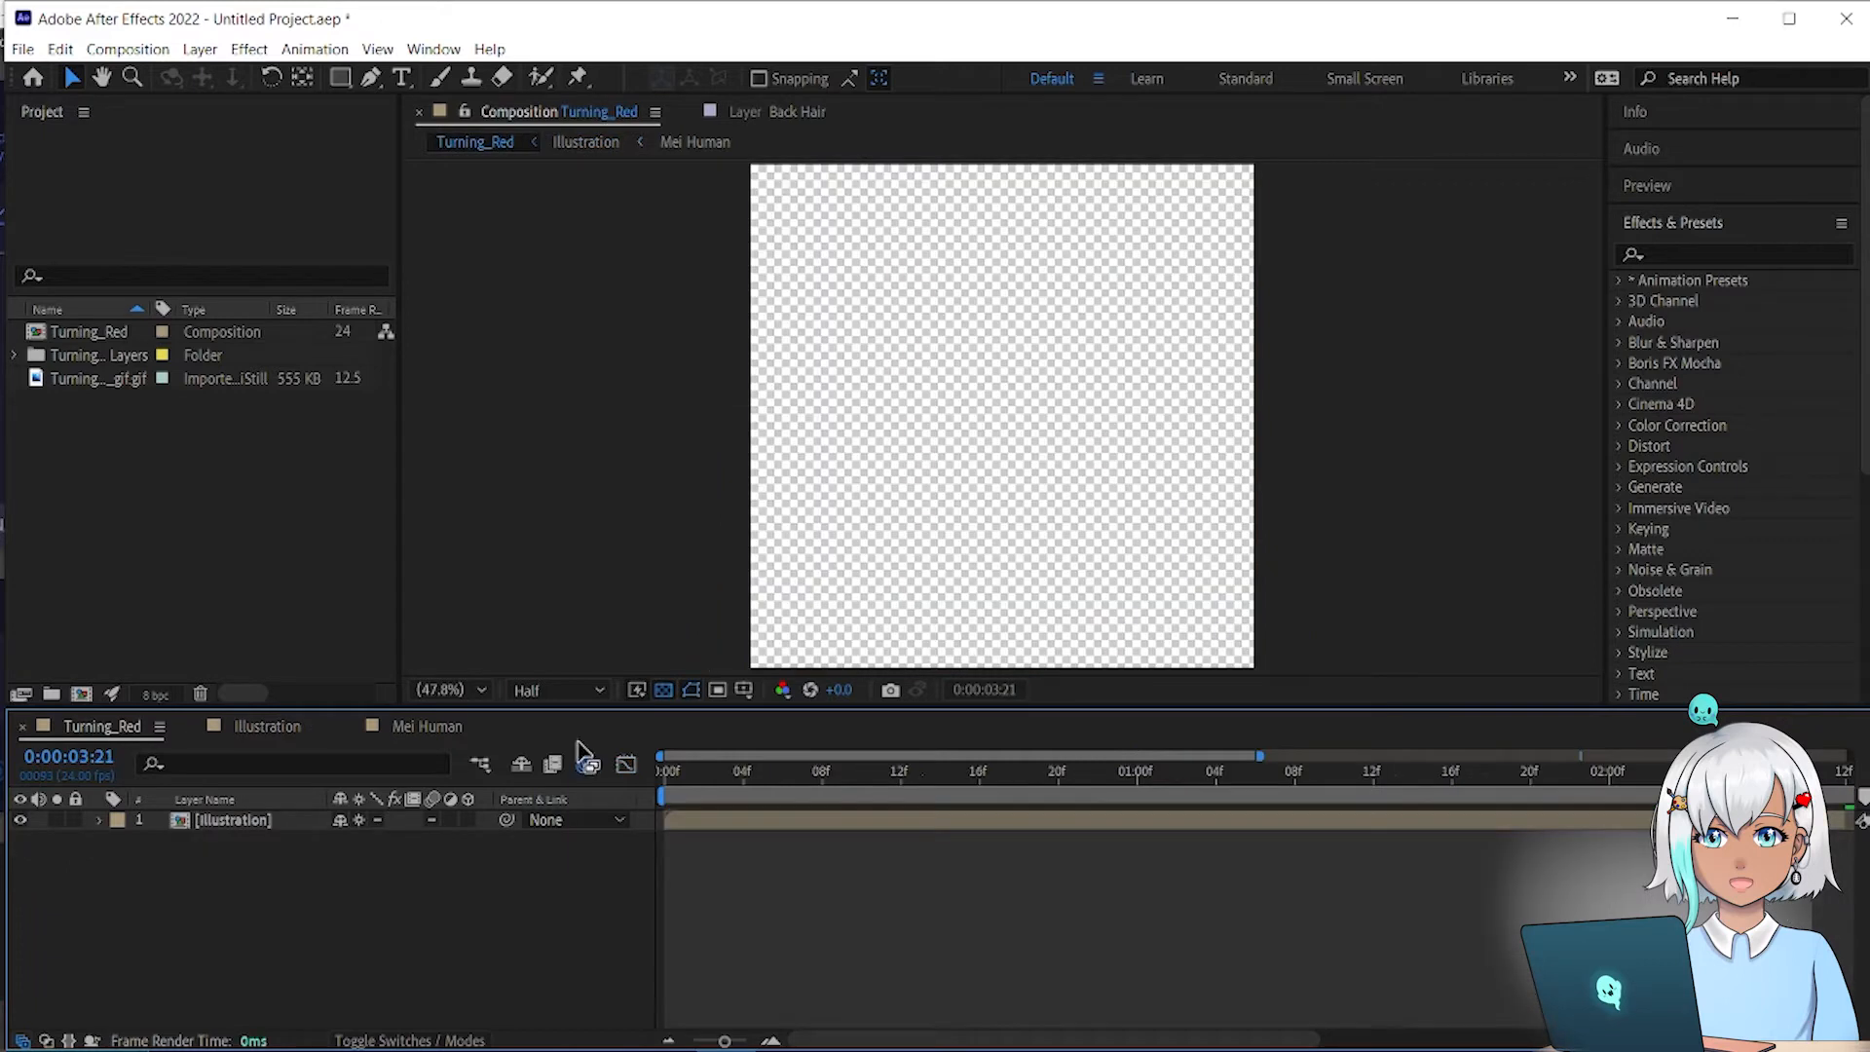
Step: Add Turning_Red_poof_gif.gif above the Illustration layer in Turning_Red, and shift it to start at about 0:00:02:02
drag(698, 773, 484, 730)
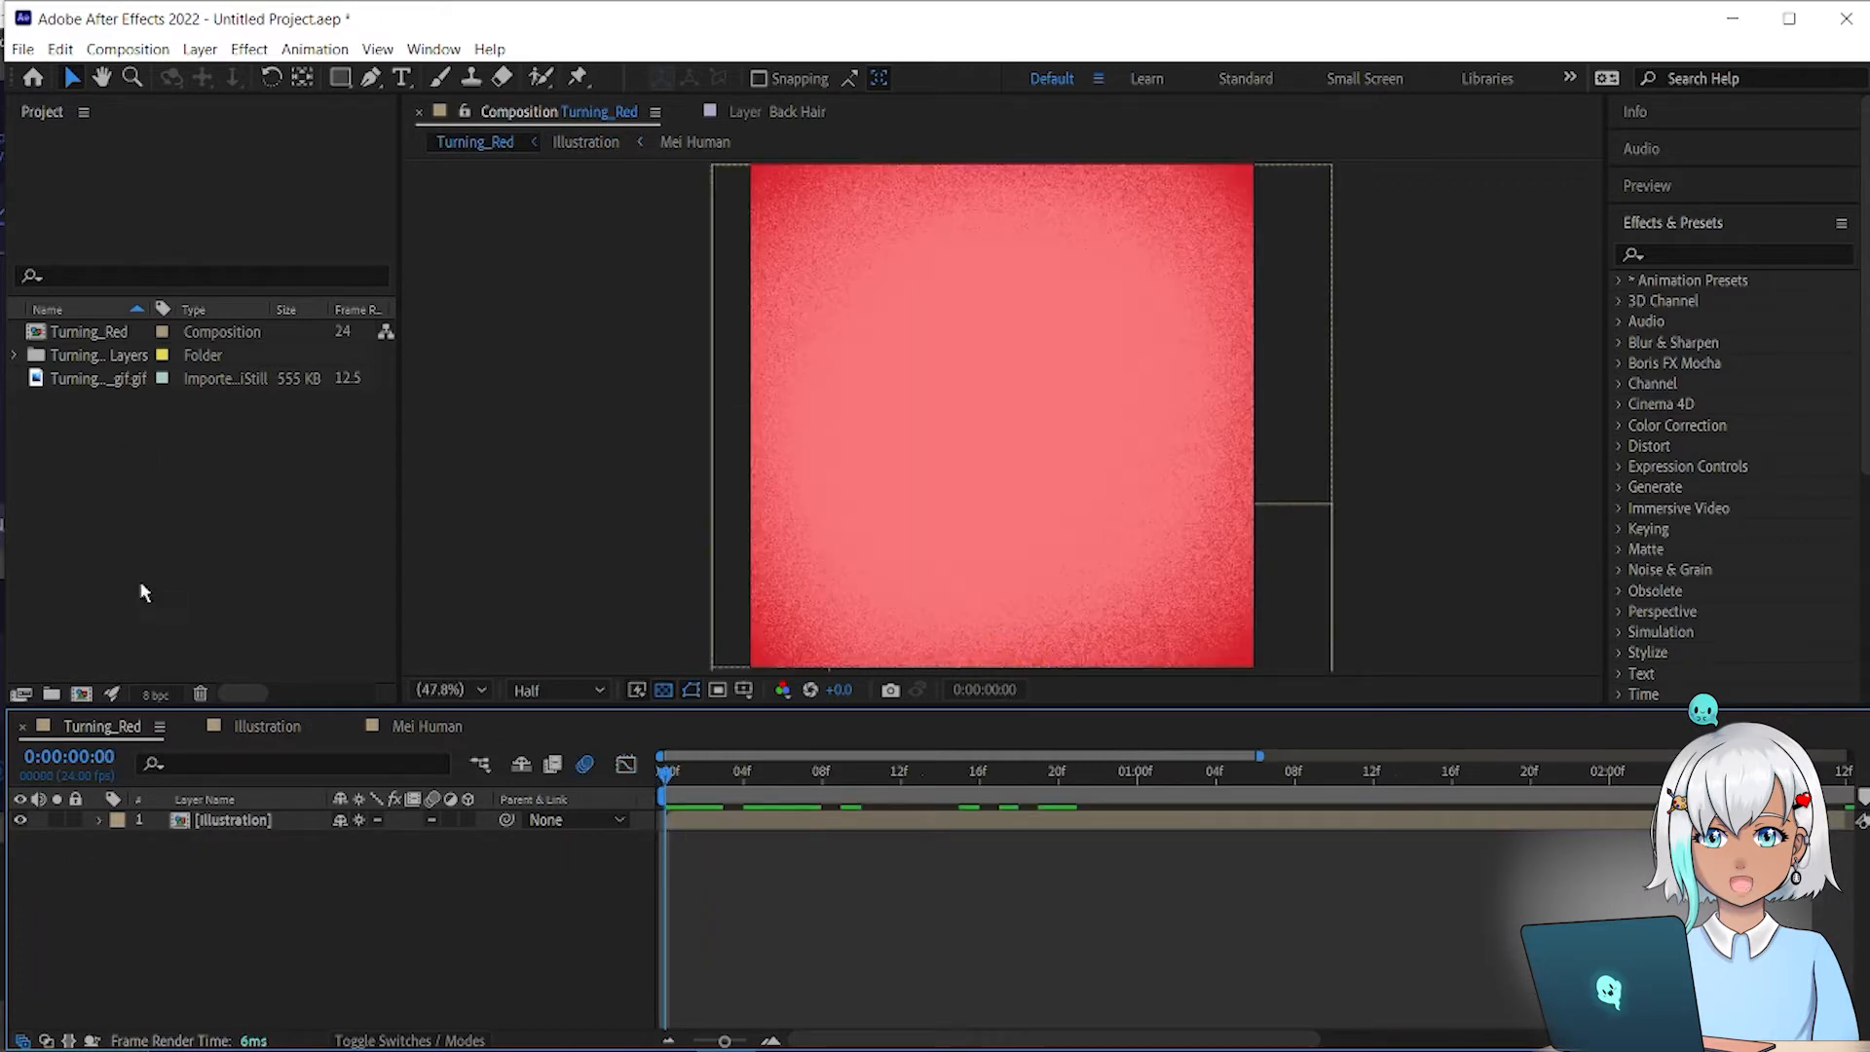
click(219, 821)
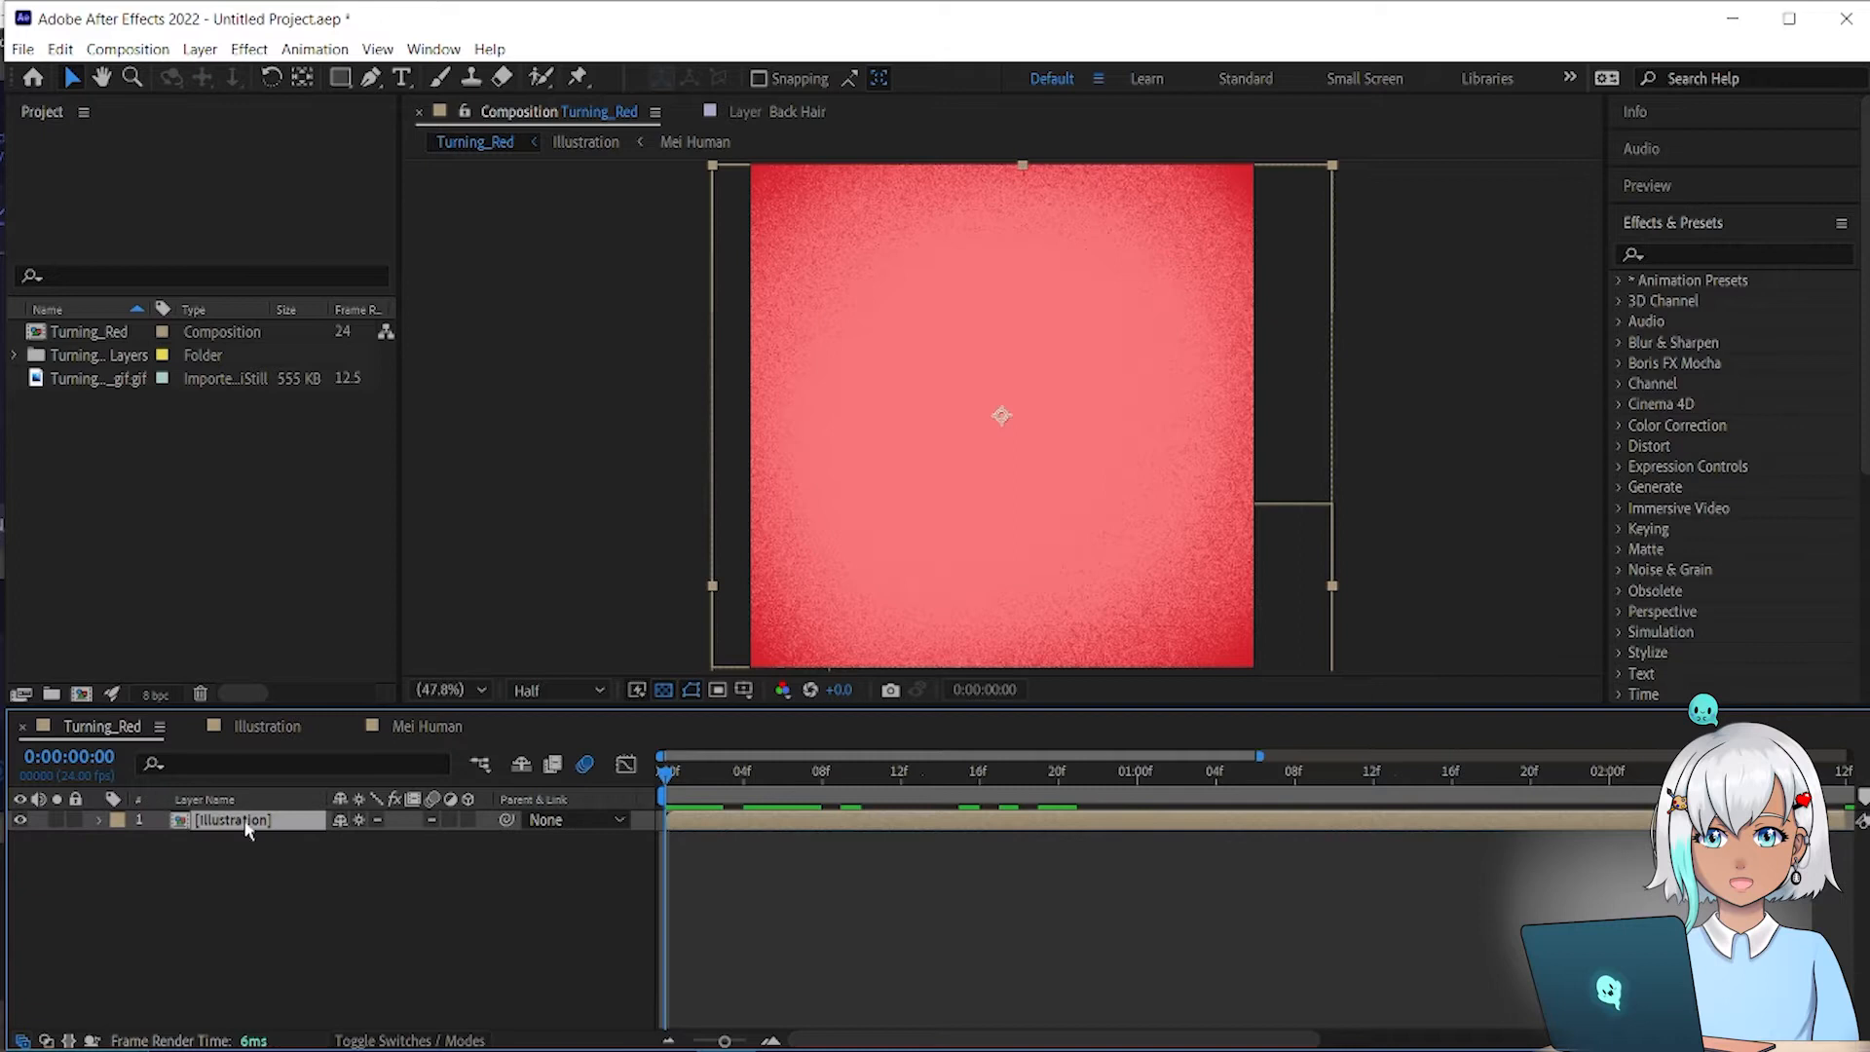
drag(83, 378, 156, 821)
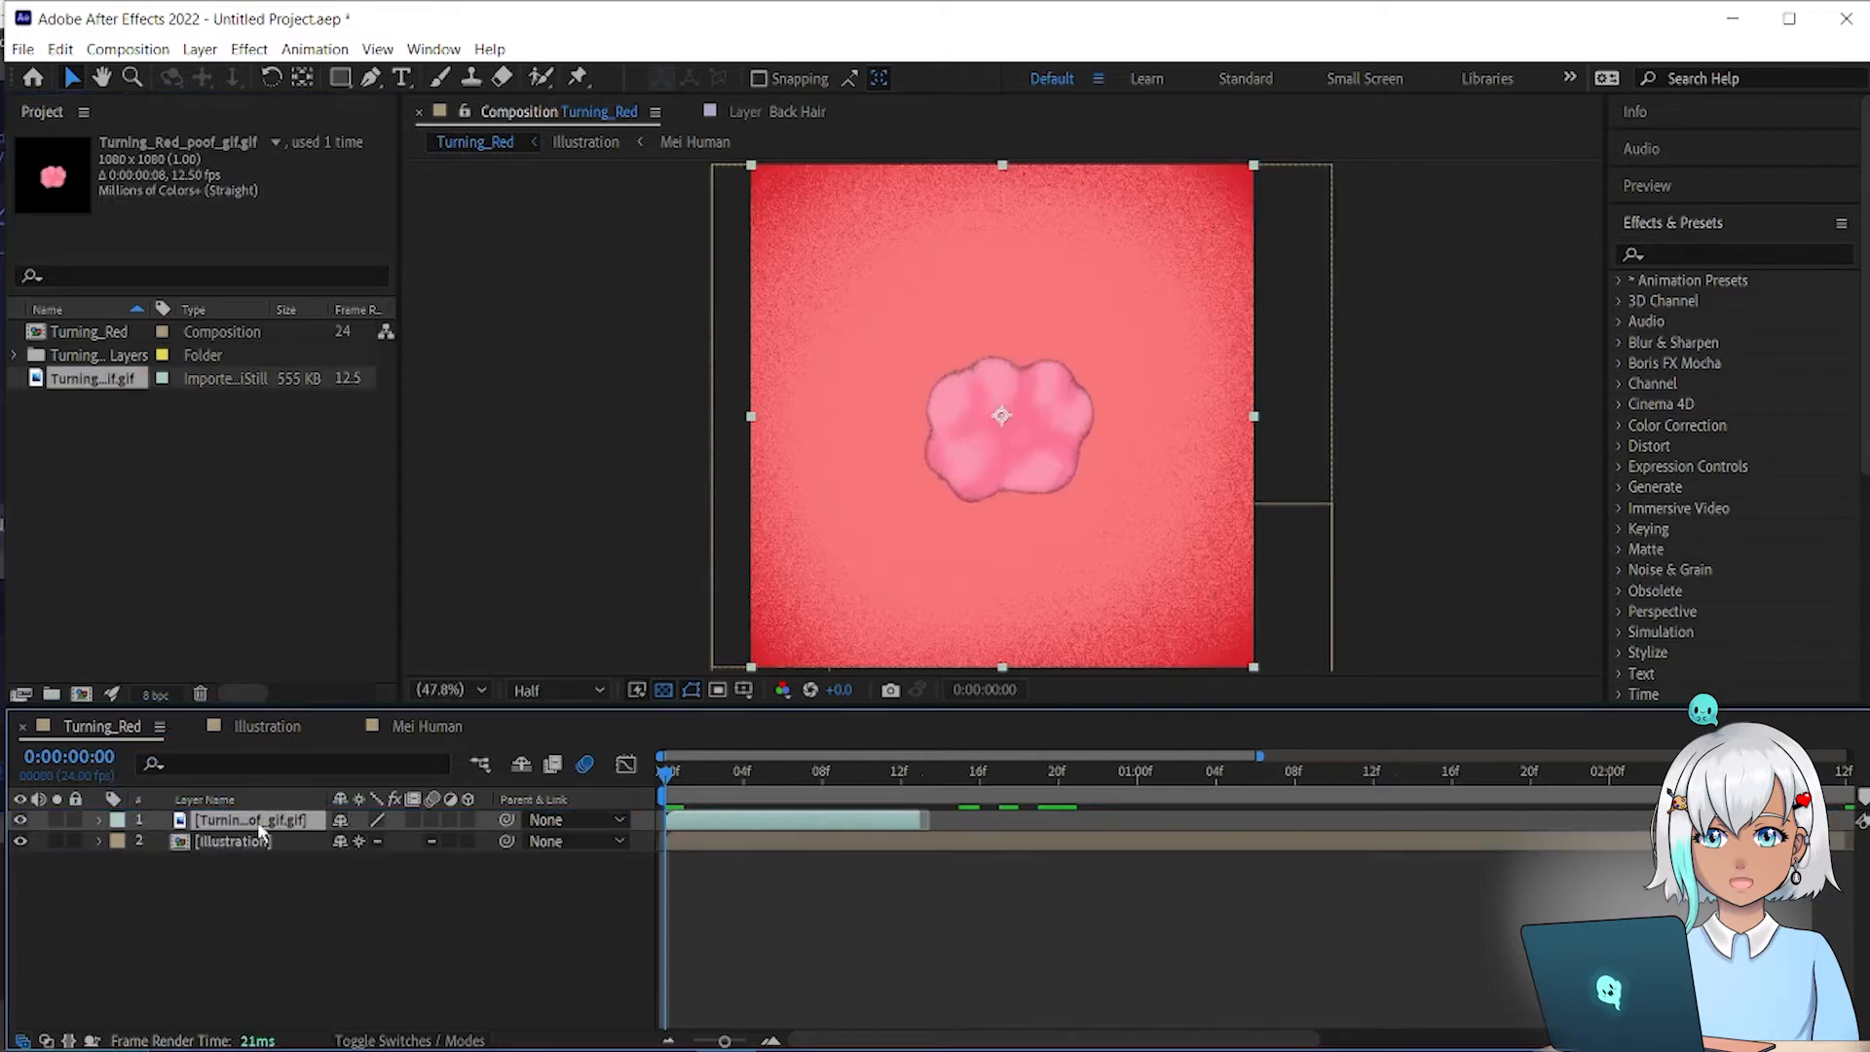
drag(780, 829, 1232, 836)
drag(1121, 780, 1156, 780)
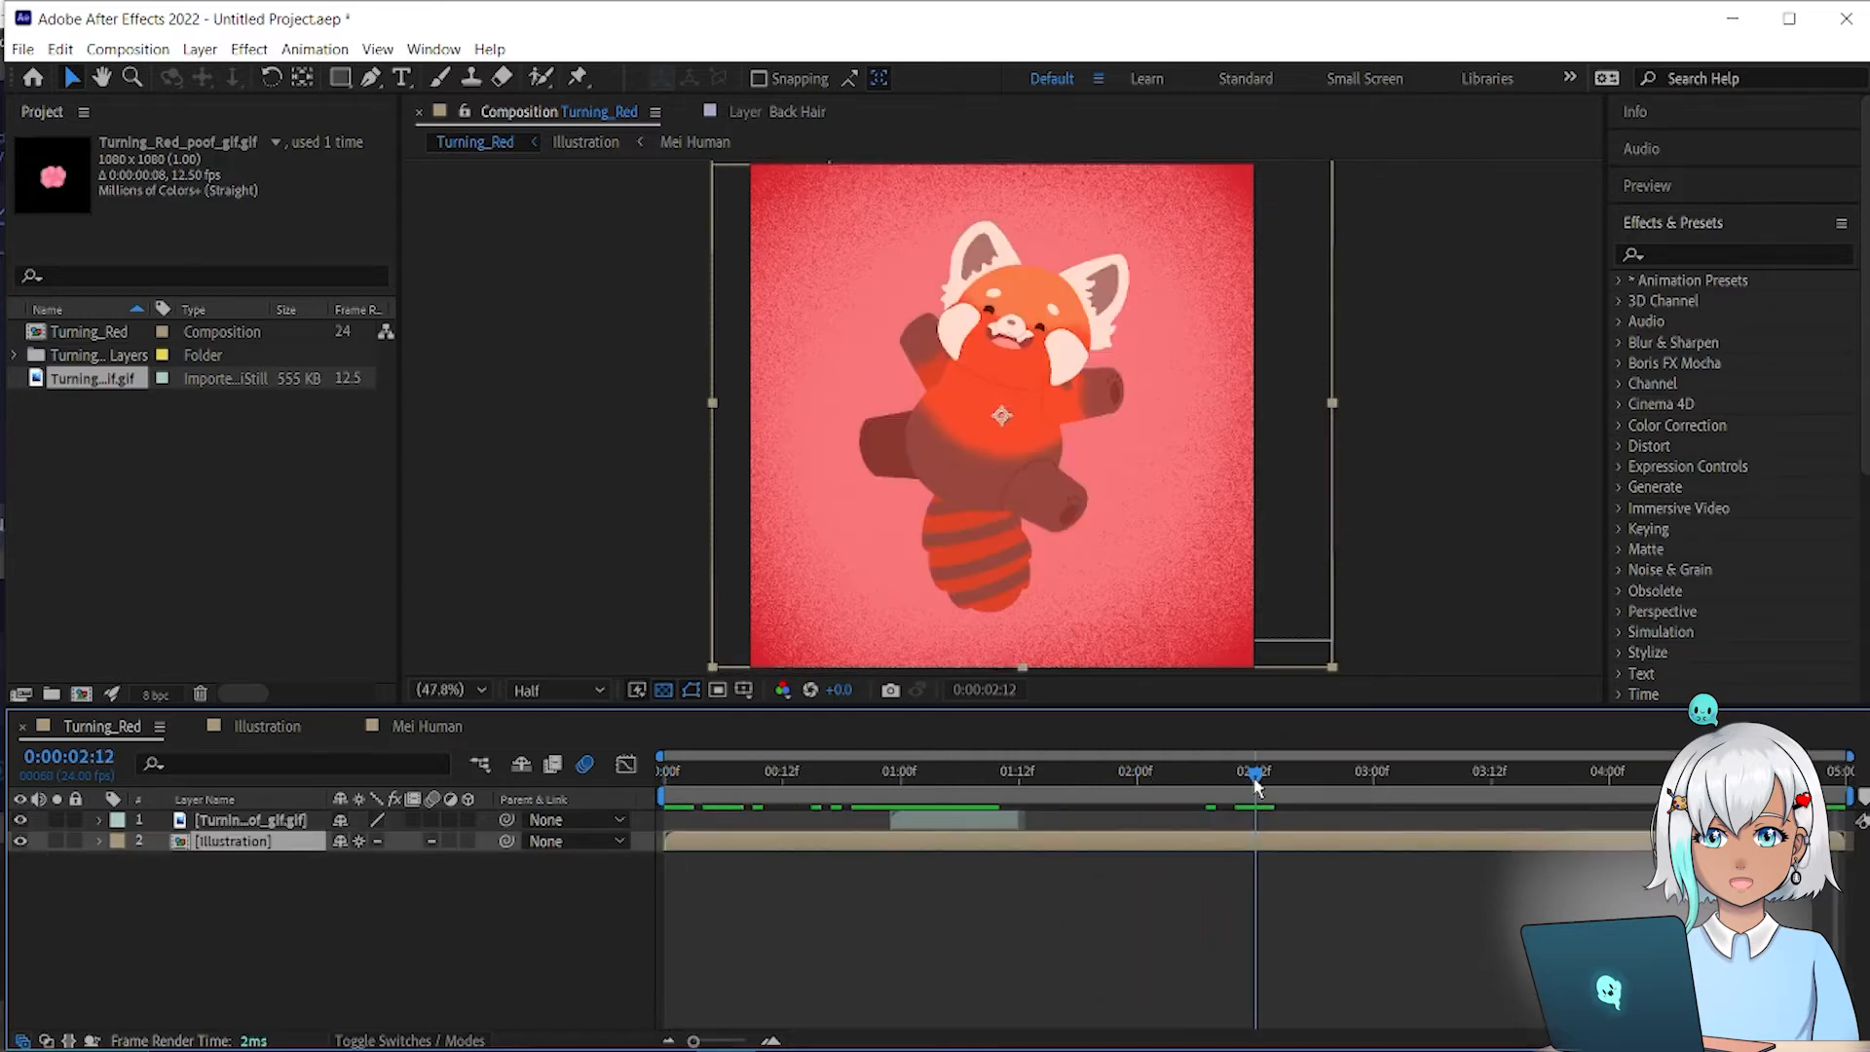
mouse_move(1257, 779)
mouse_down()
mouse_move(1225, 779)
mouse_move(1256, 779)
mouse_up()
drag(962, 828, 1147, 779)
Step: Enlarge the poof GIF over Mei Human at Position 514, 490, and shift its start to about 0:00:02:05
key(s)
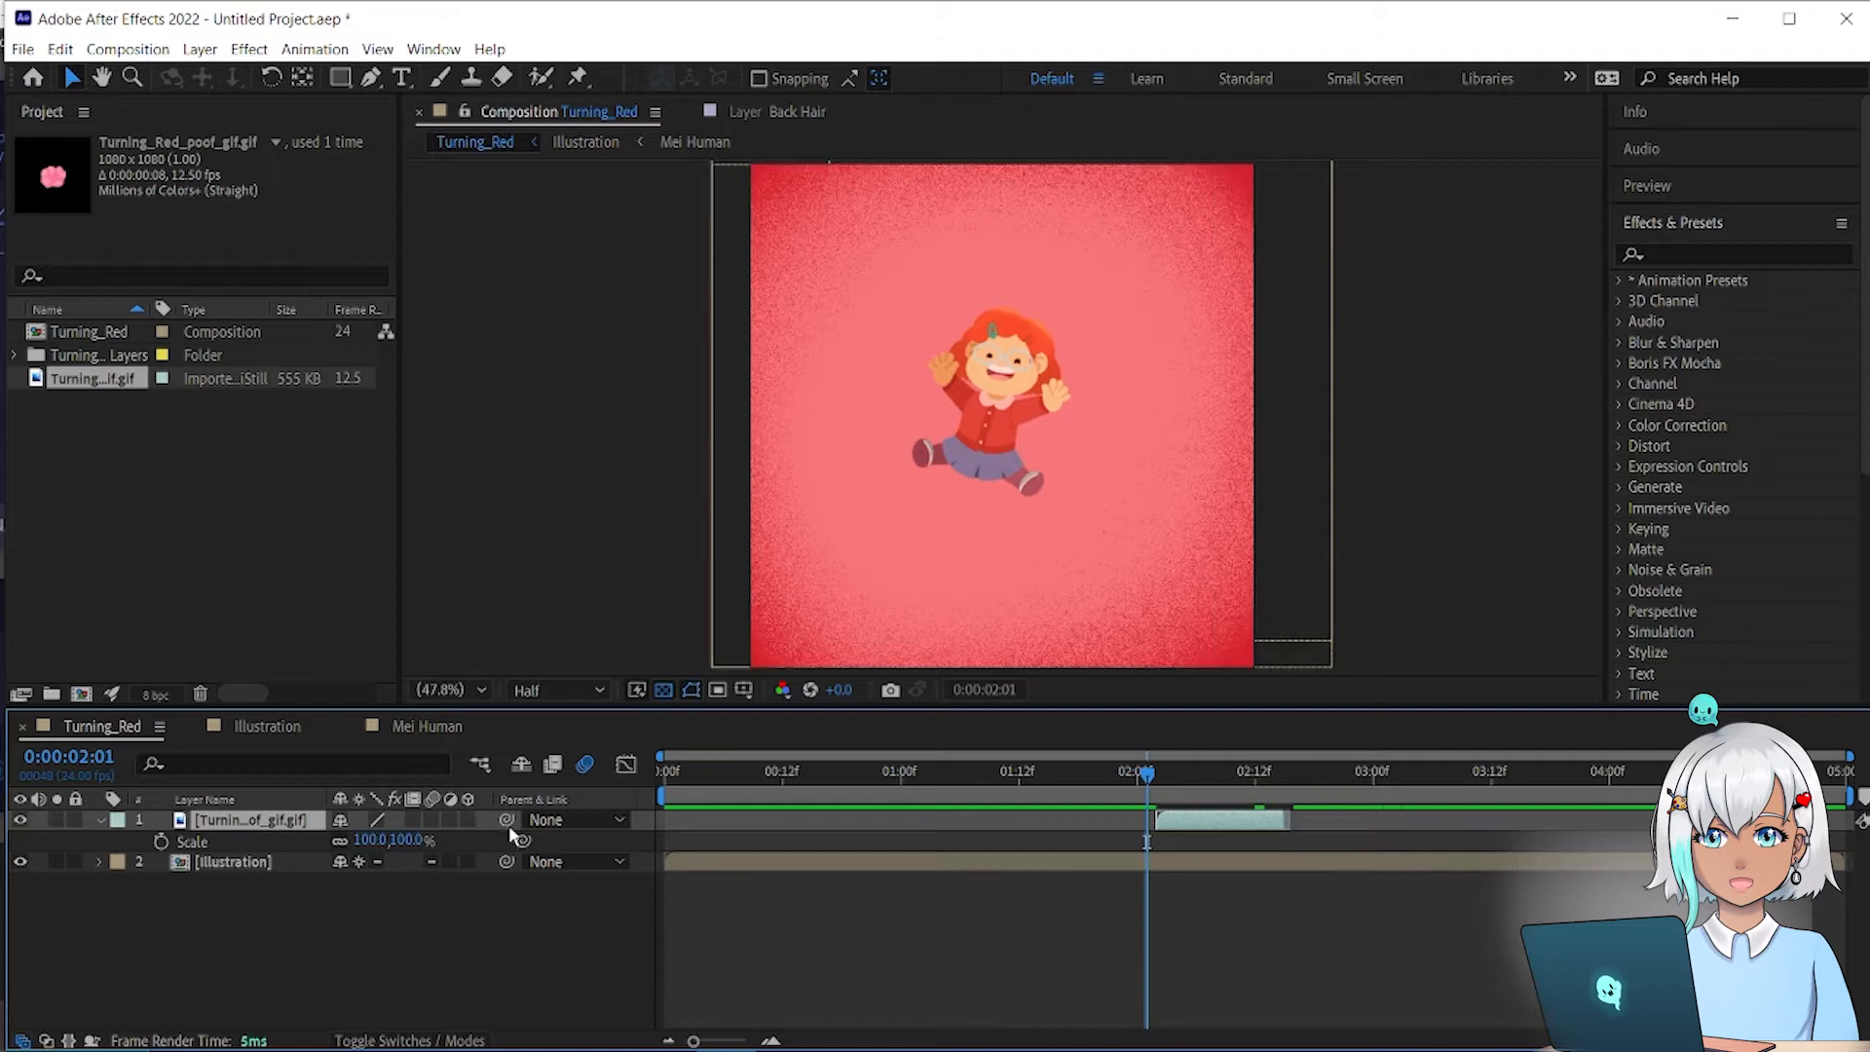
click(1166, 777)
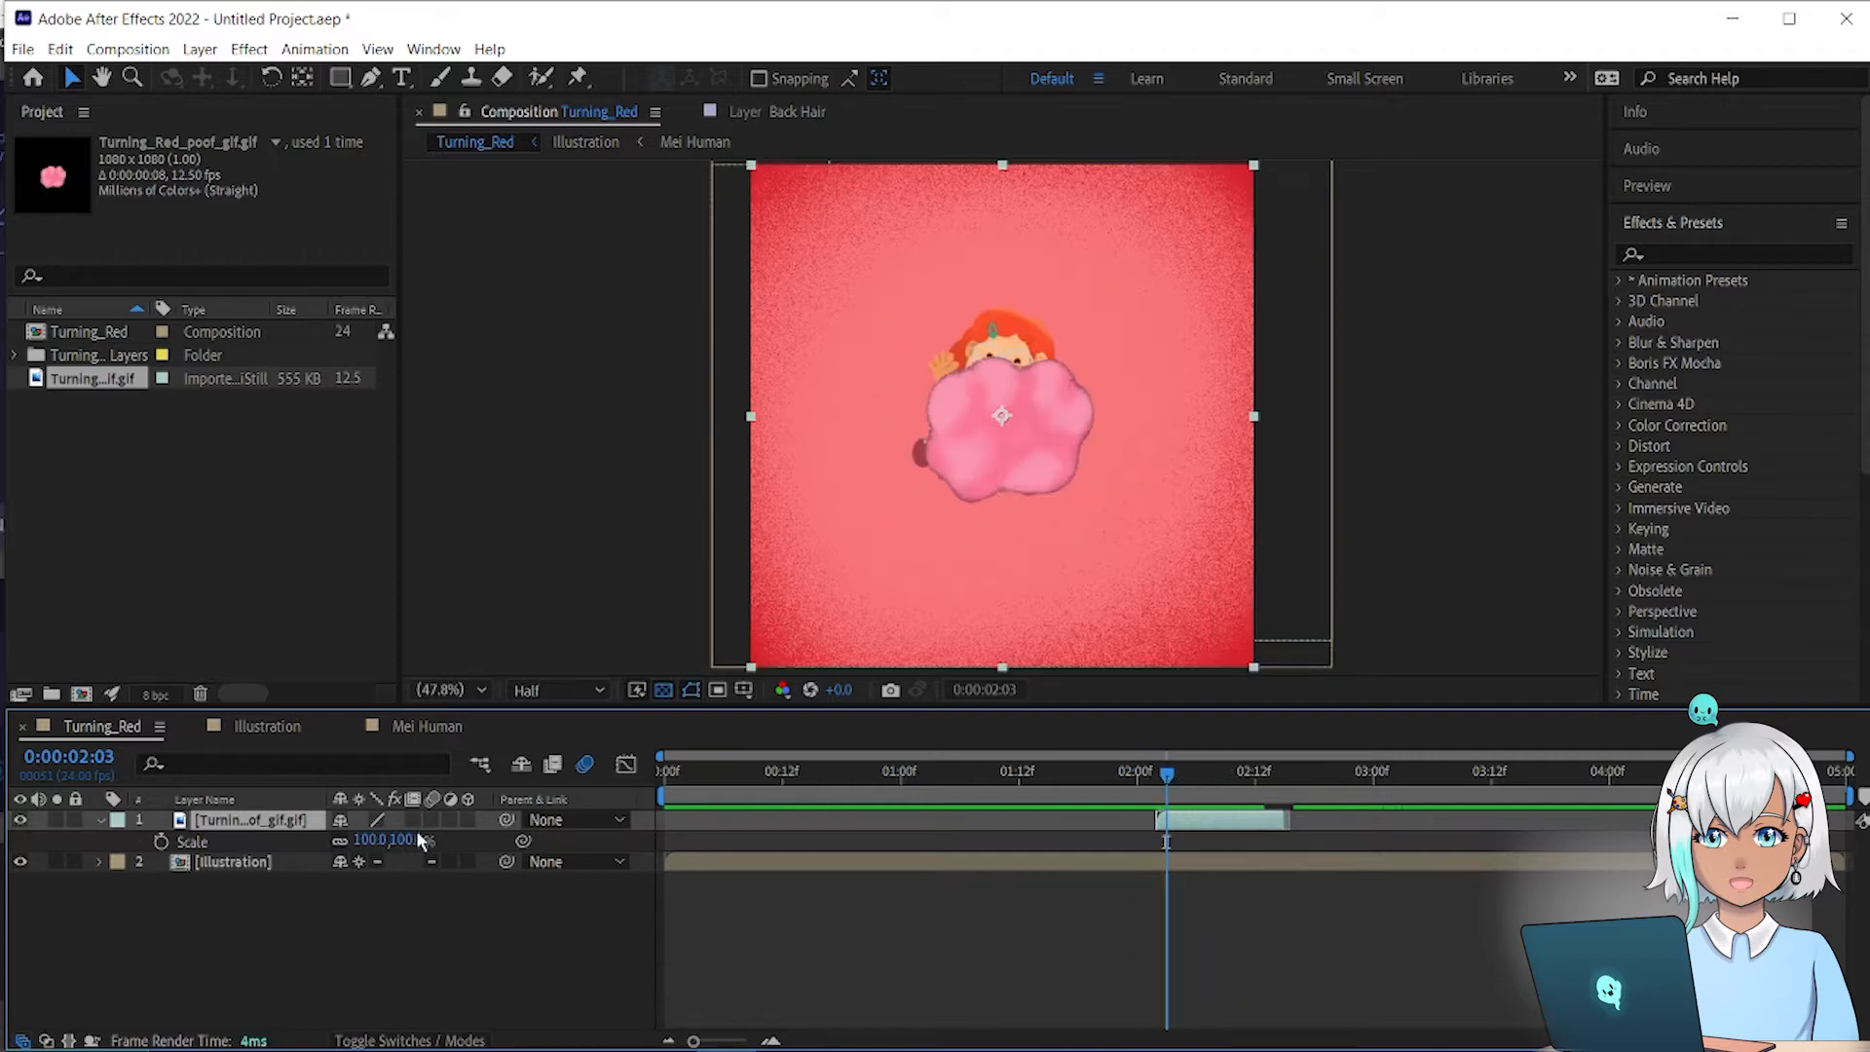
drag(405, 839, 319, 847)
key(p)
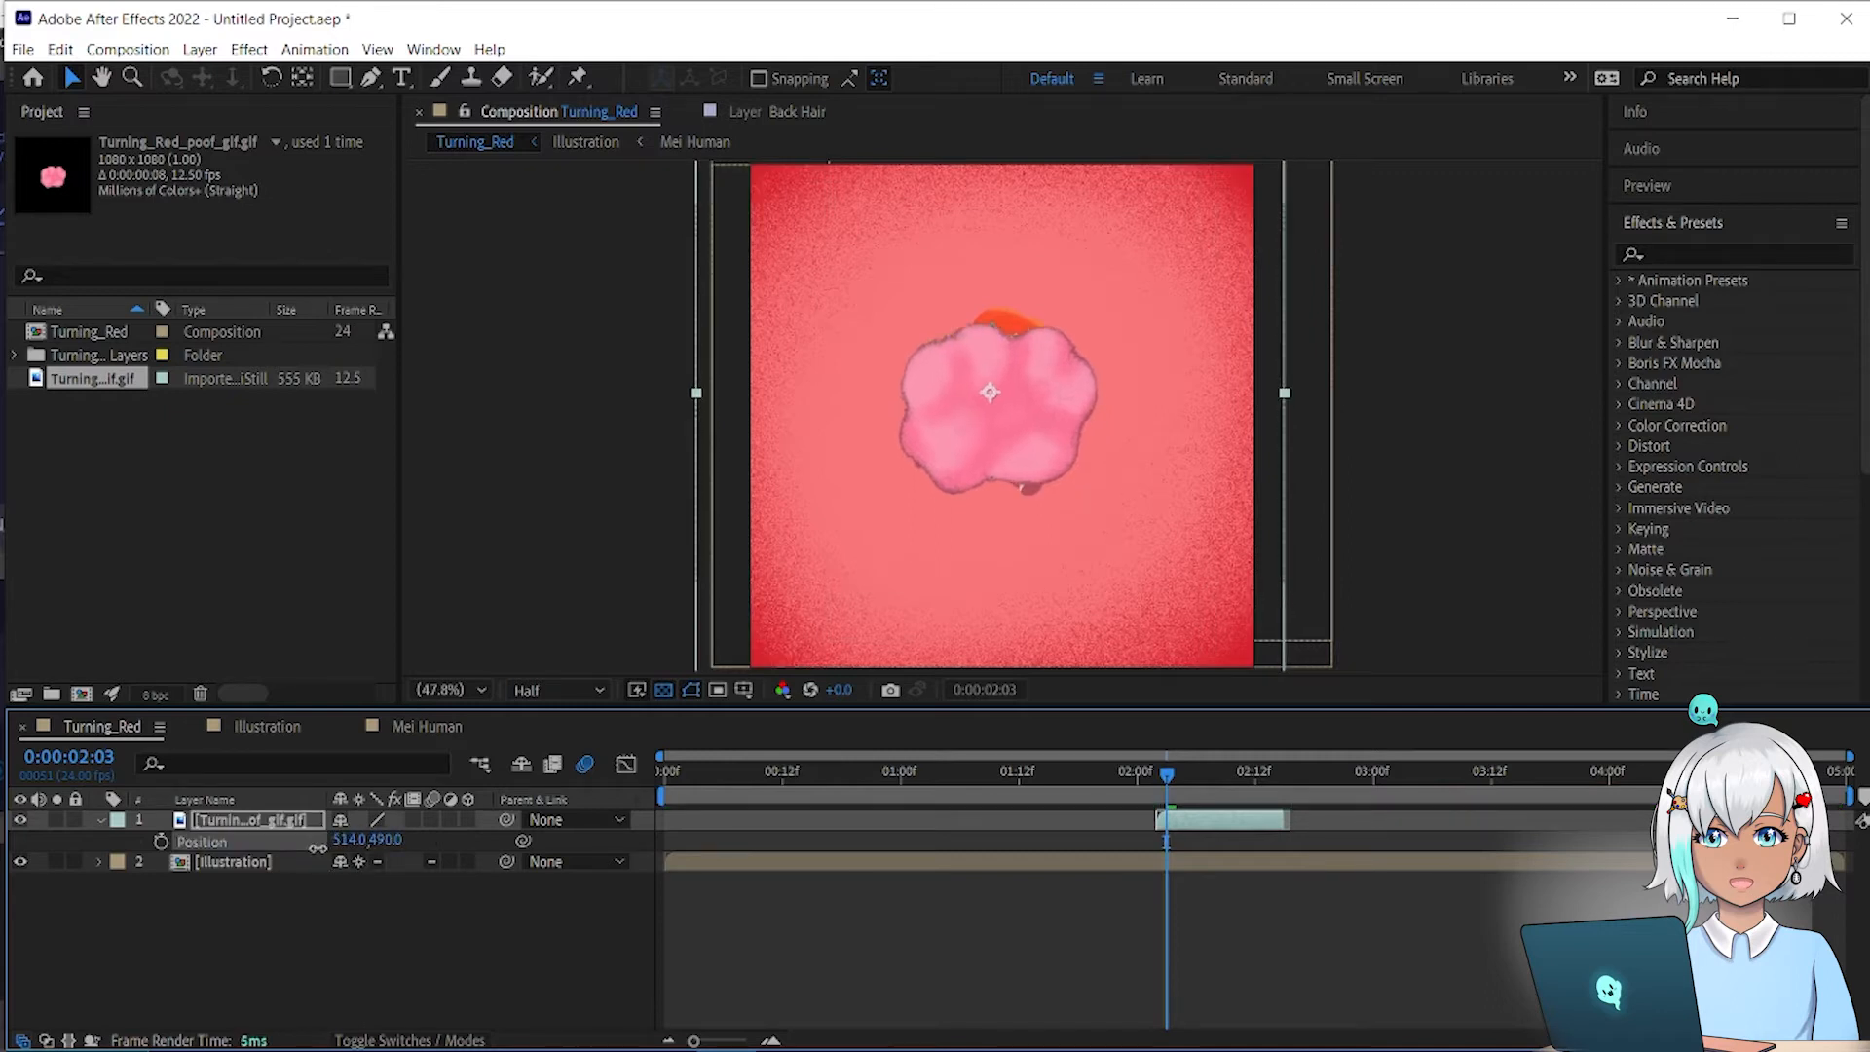
drag(1101, 772, 1294, 777)
drag(1126, 815, 1200, 780)
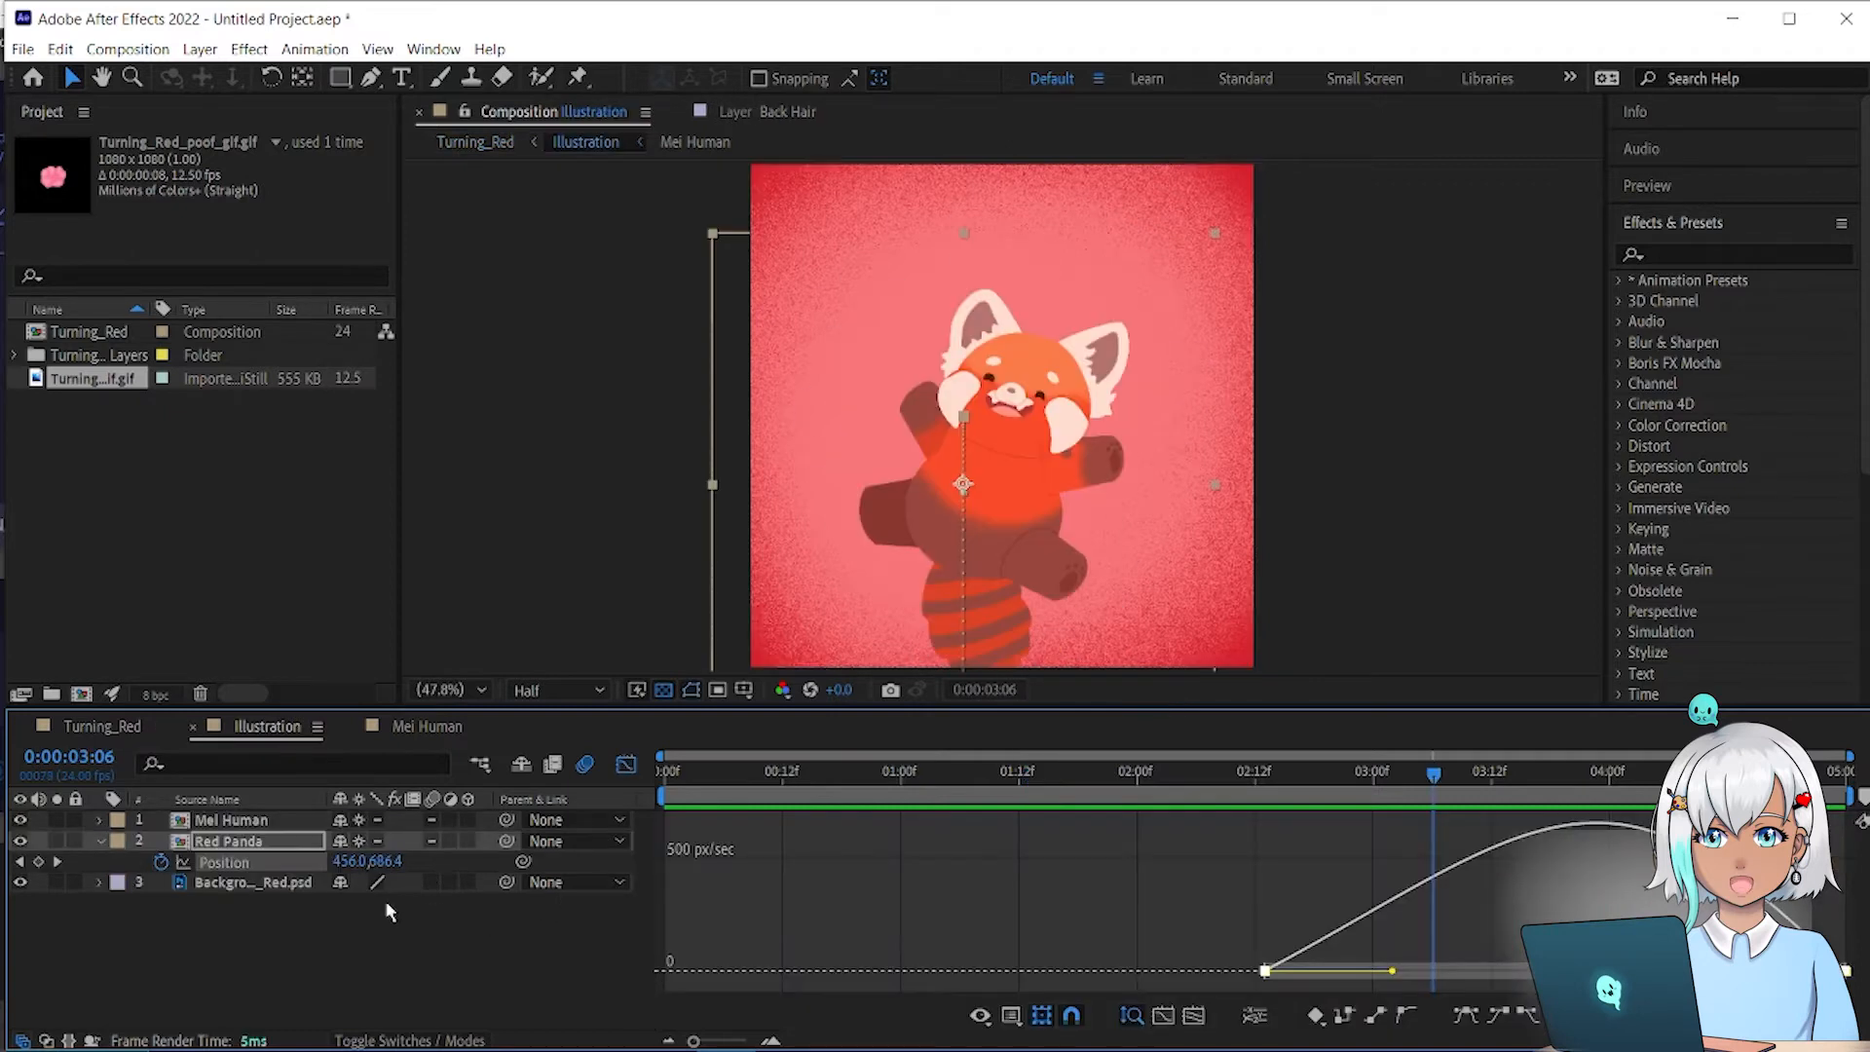
Step: In the Illustration composition, keyframe Red Panda's Scale at 70% at 0:00:02:12 and at 100% at 0:00:02:14
click(274, 846)
click(626, 765)
drag(1320, 788, 1256, 791)
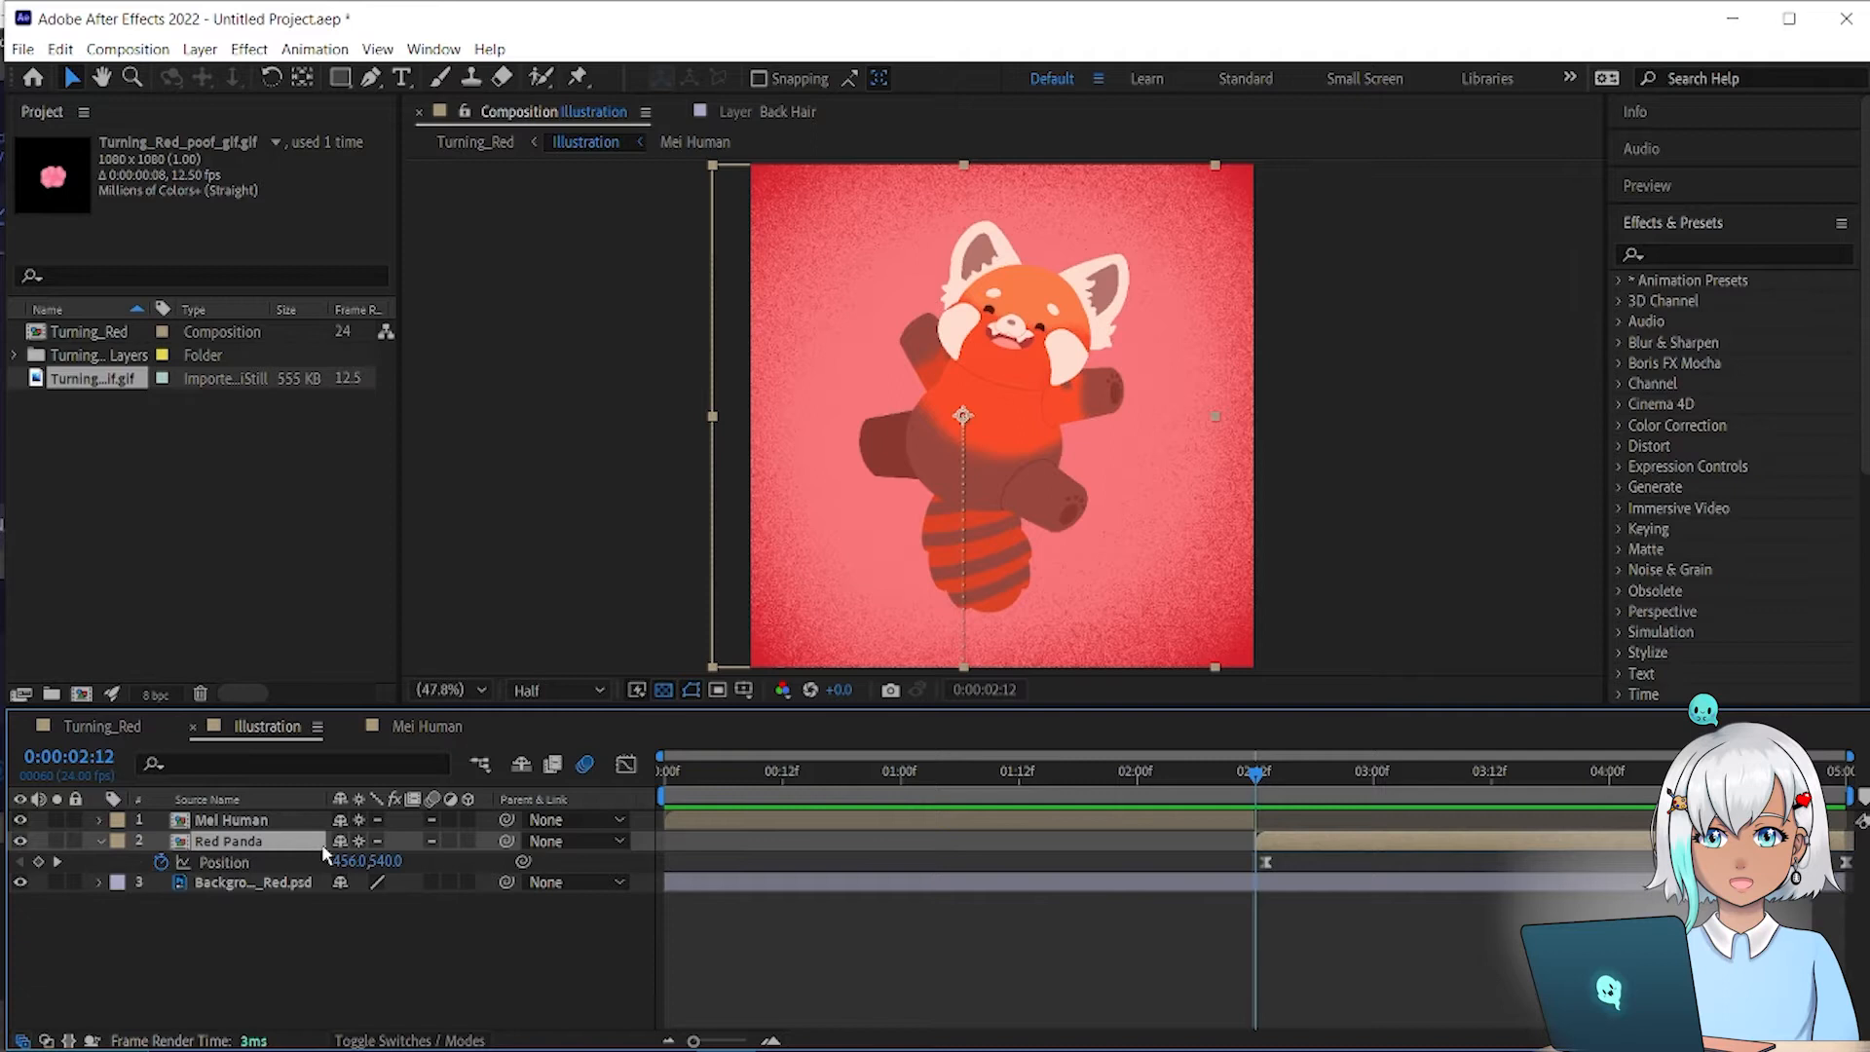
click(162, 863)
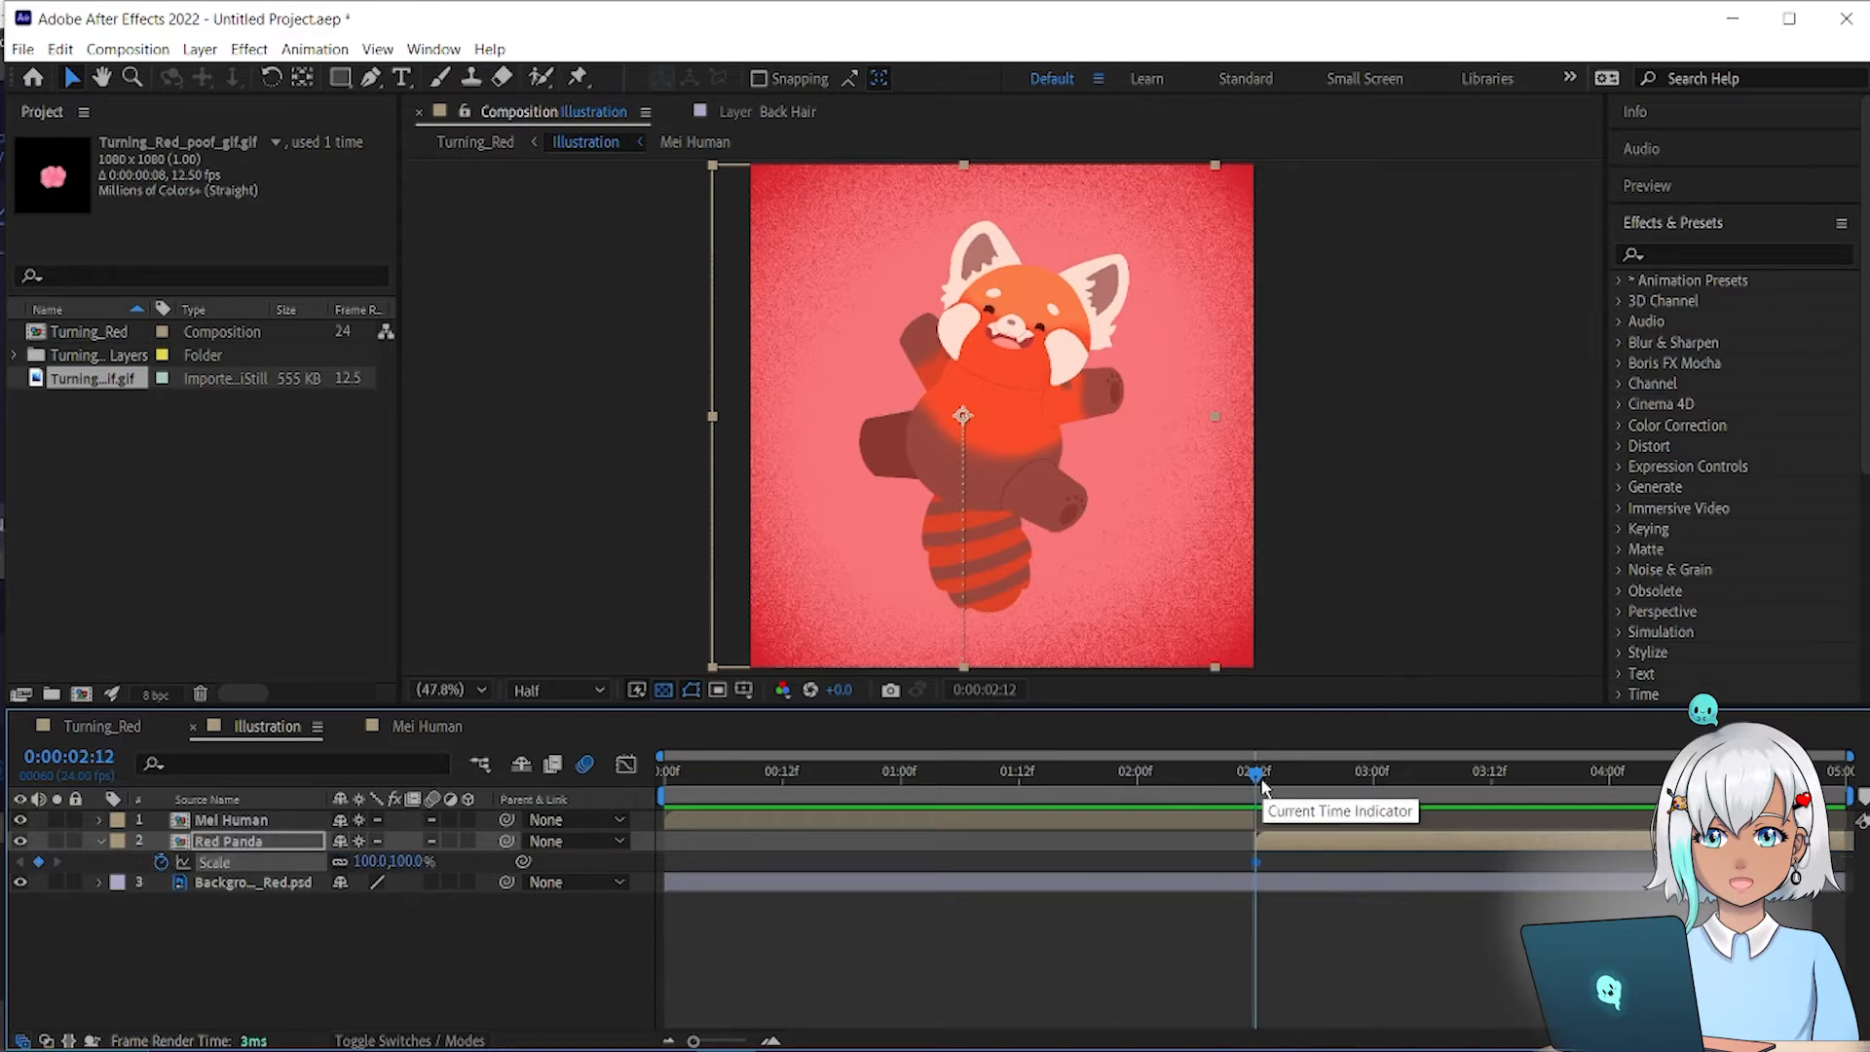
drag(417, 865, 381, 861)
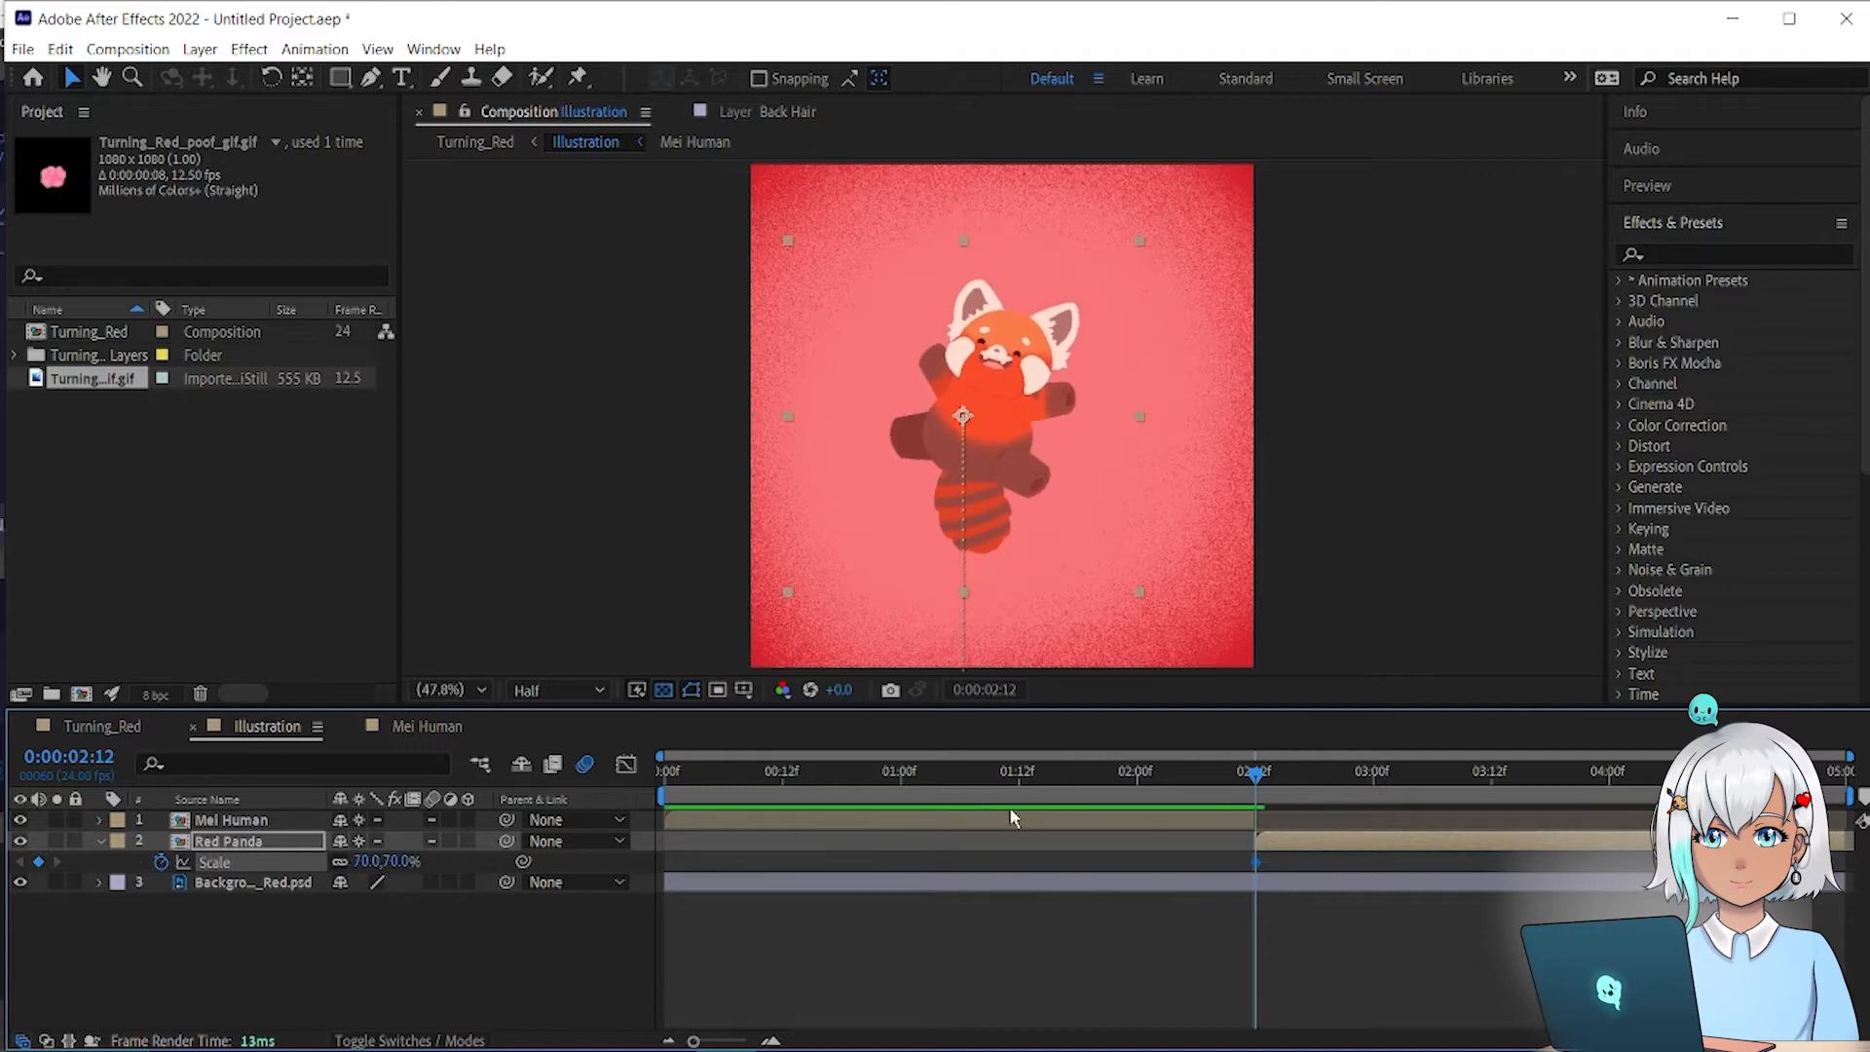
key(Page_Down)
key(Page_Down)
click(367, 861)
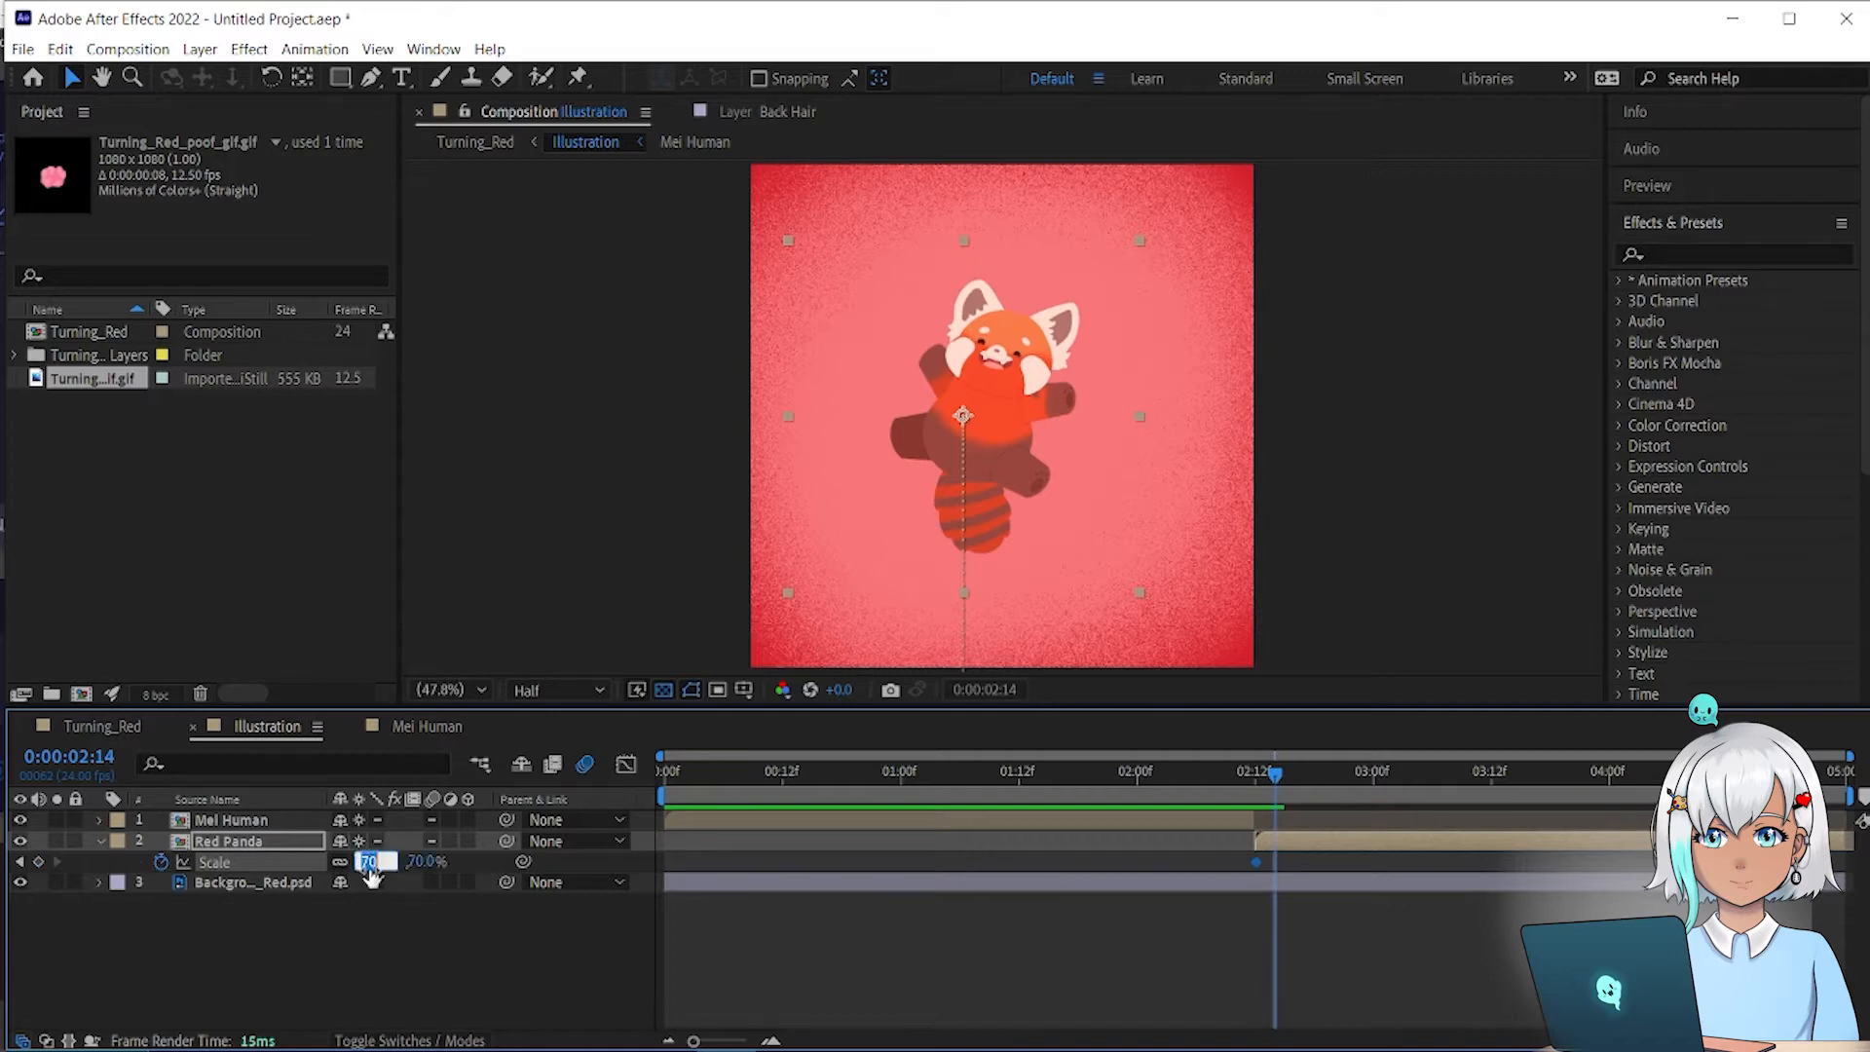
key(Return)
Step: Convert both of Red Panda's Scale keyframes to Auto Bezier, and preview the character change in the Turning_Red composition
drag(1293, 873, 1236, 858)
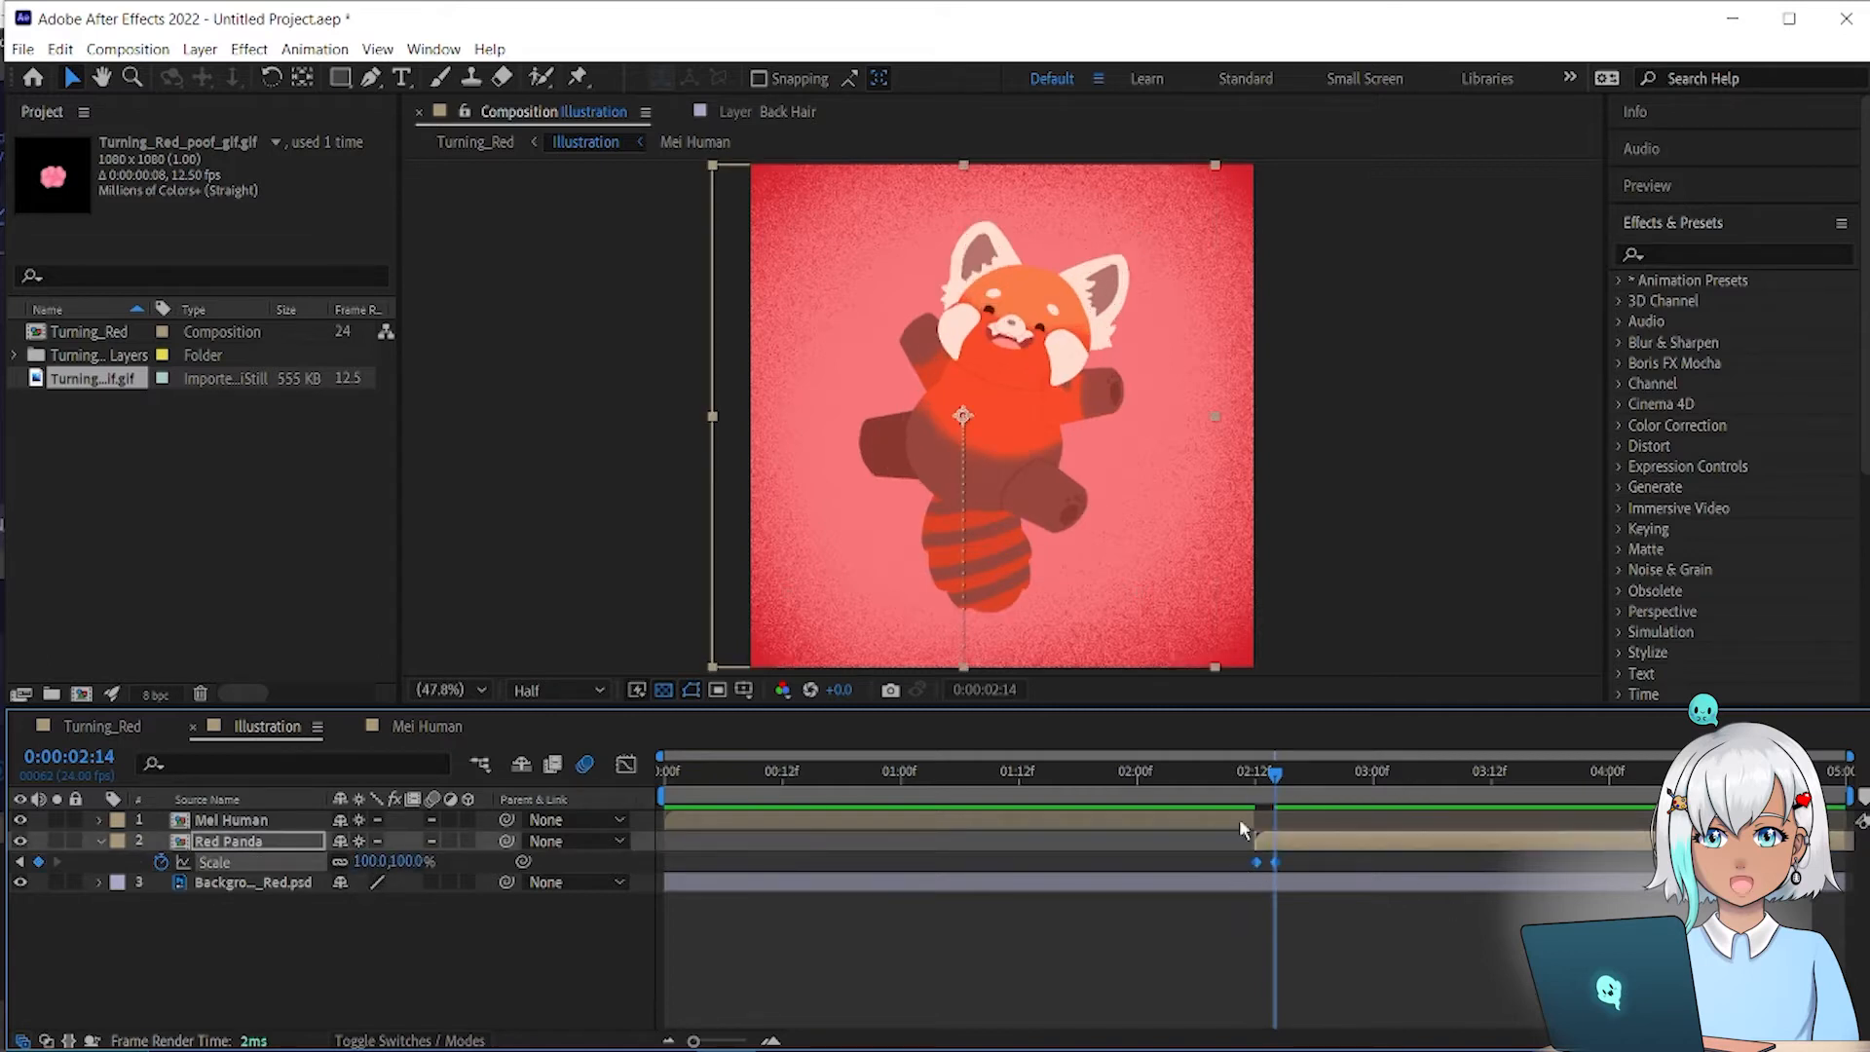
click(1223, 773)
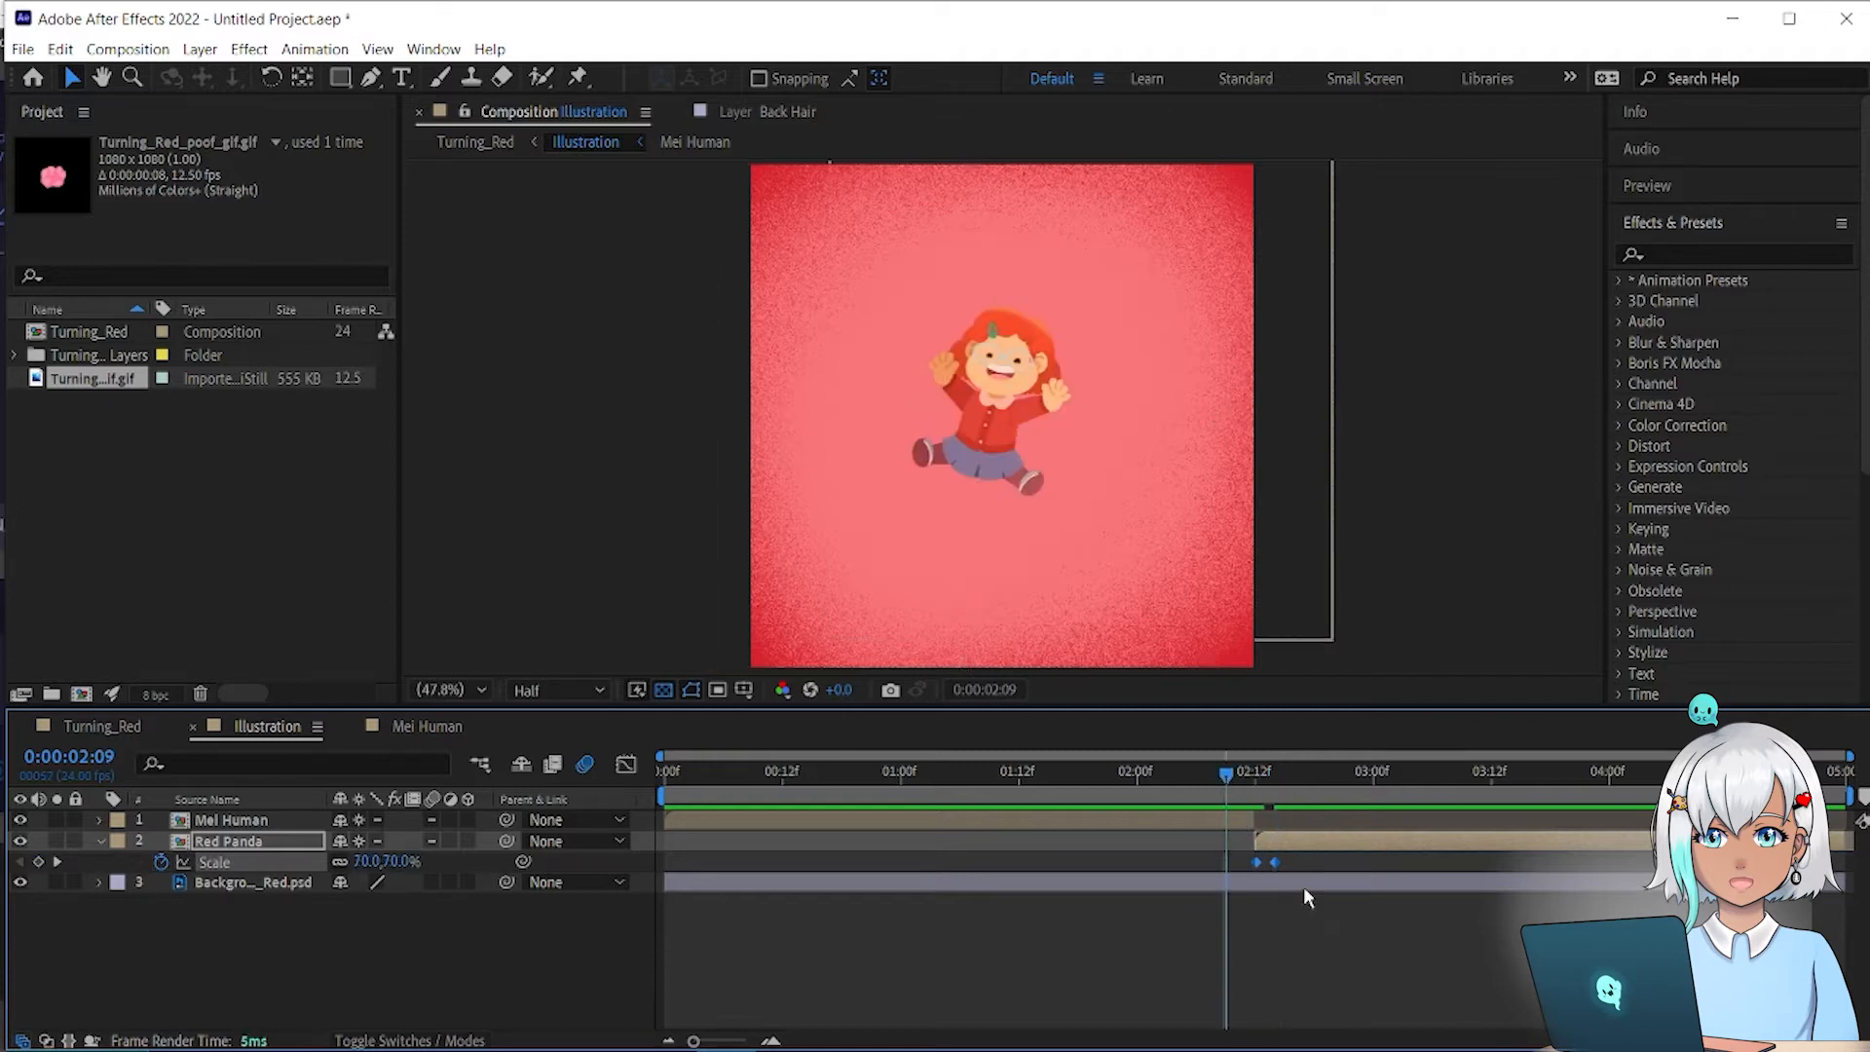
ctrl+click(1278, 864)
key(Page_Down)
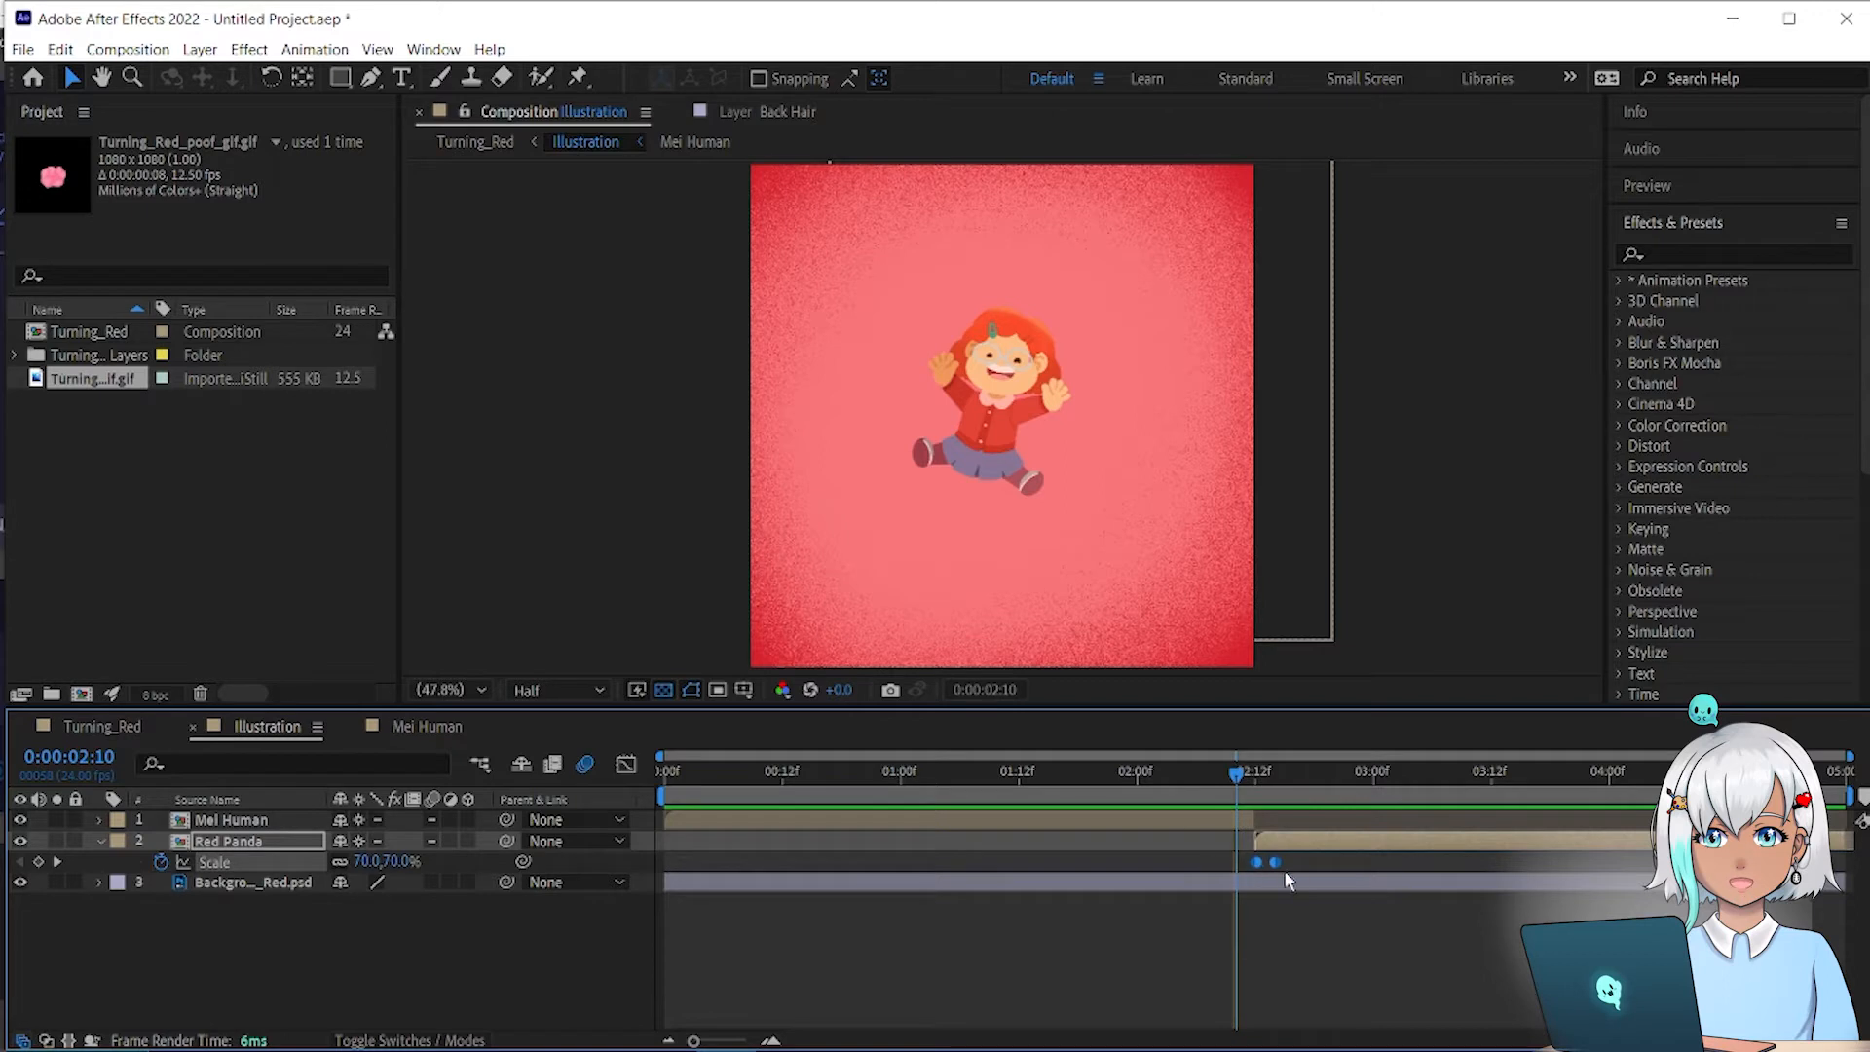
drag(1238, 787, 1202, 778)
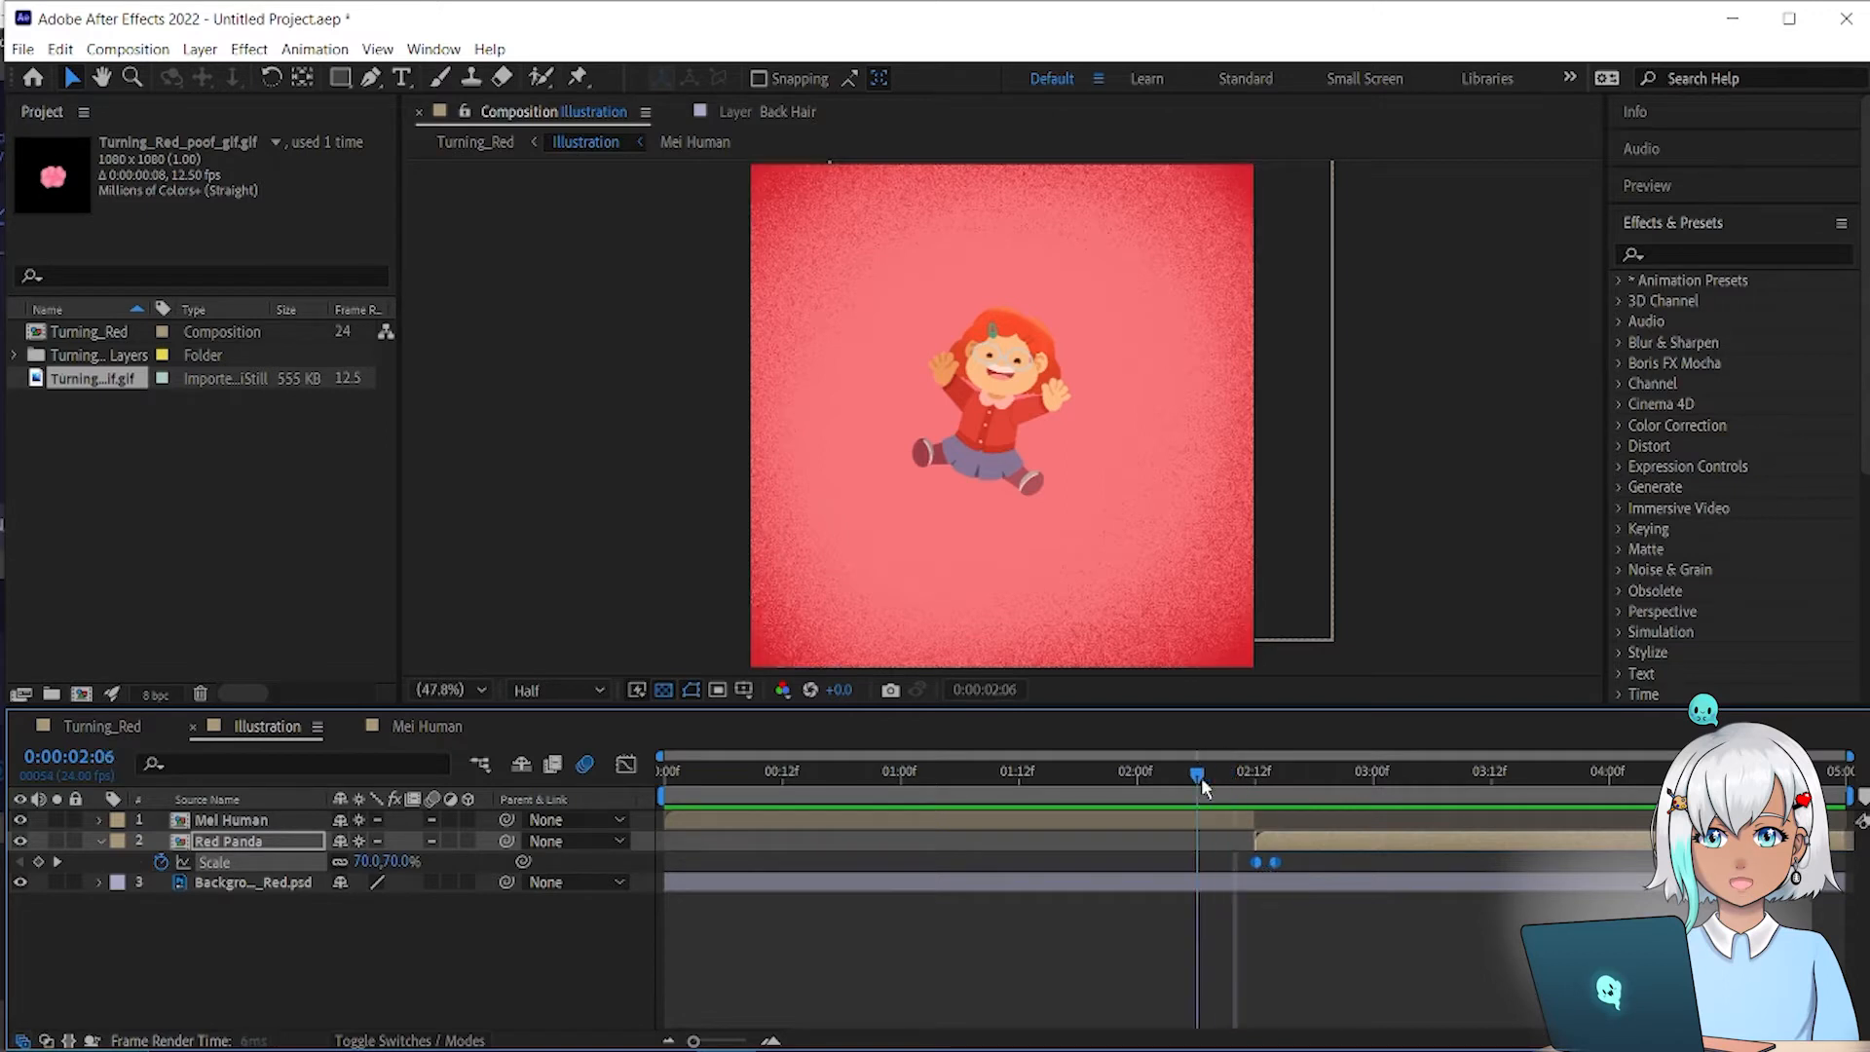
key(space)
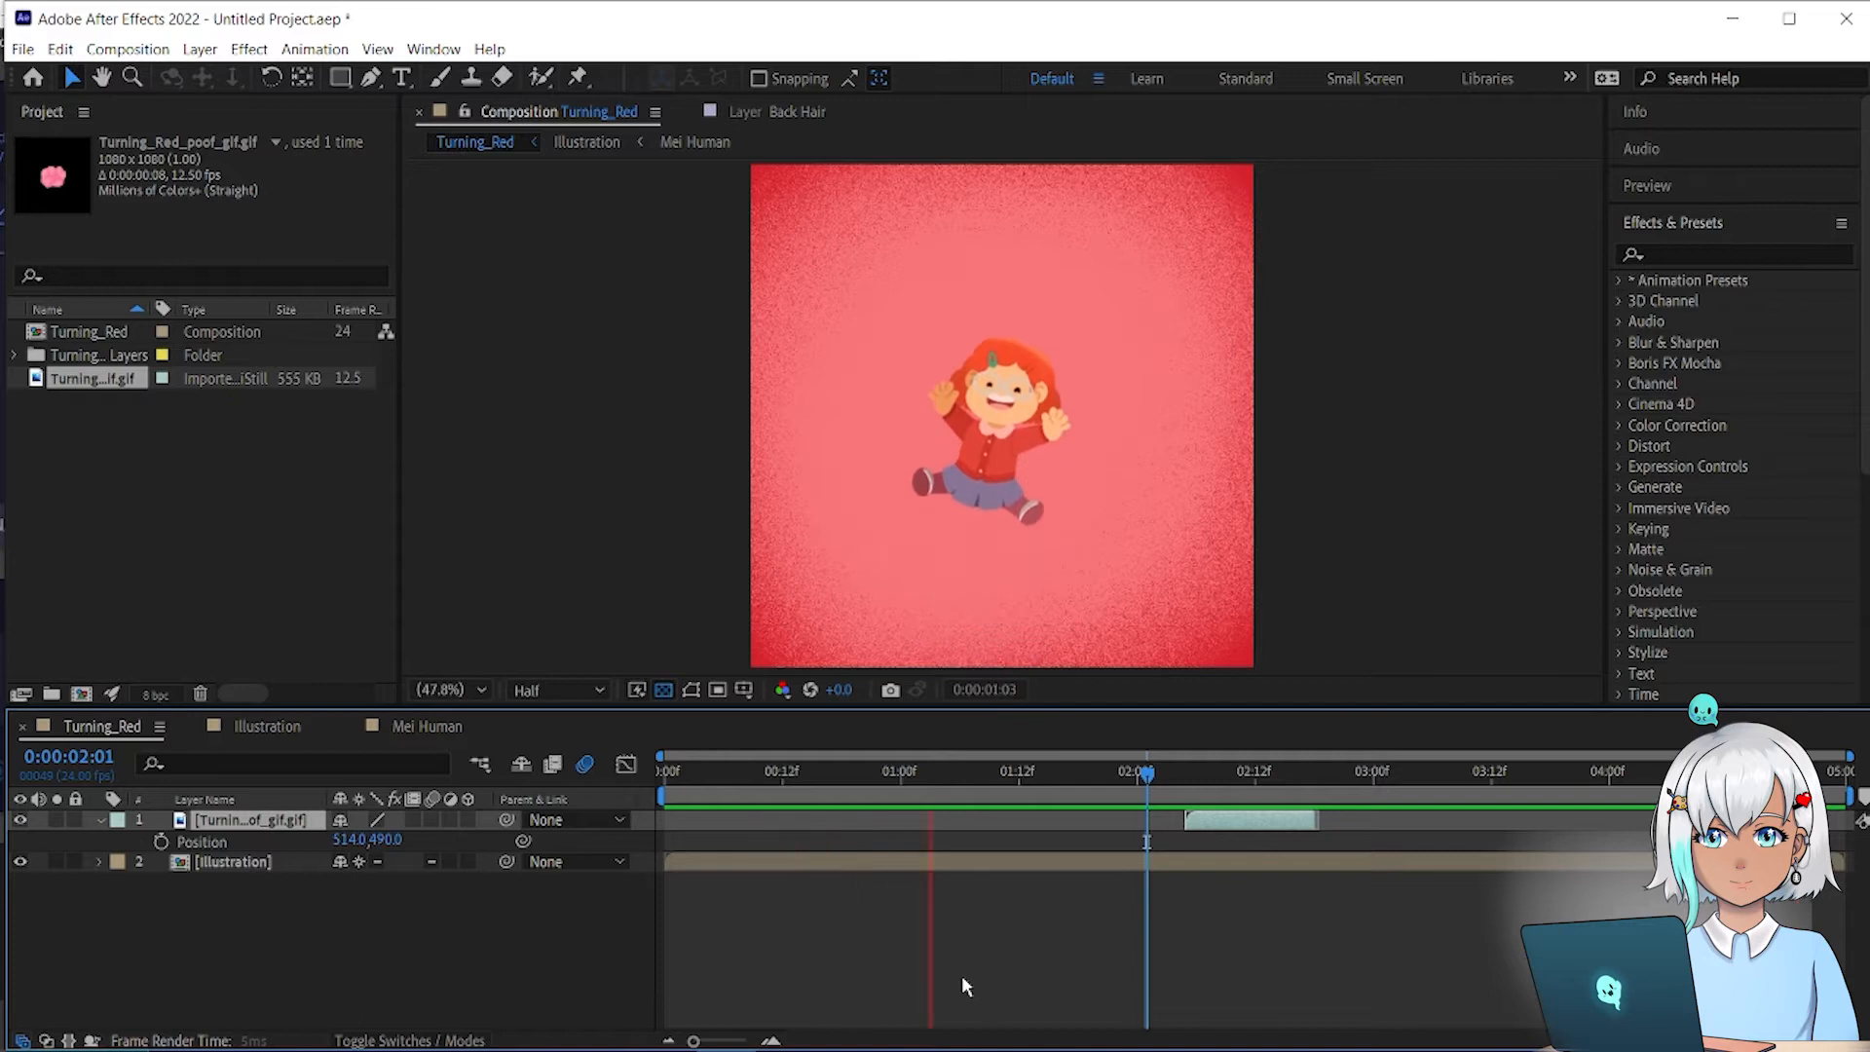
key(space)
Step: Switch the Illustration composition from the speed graph back to layer bars, and open the Mei Human composition
click(266, 727)
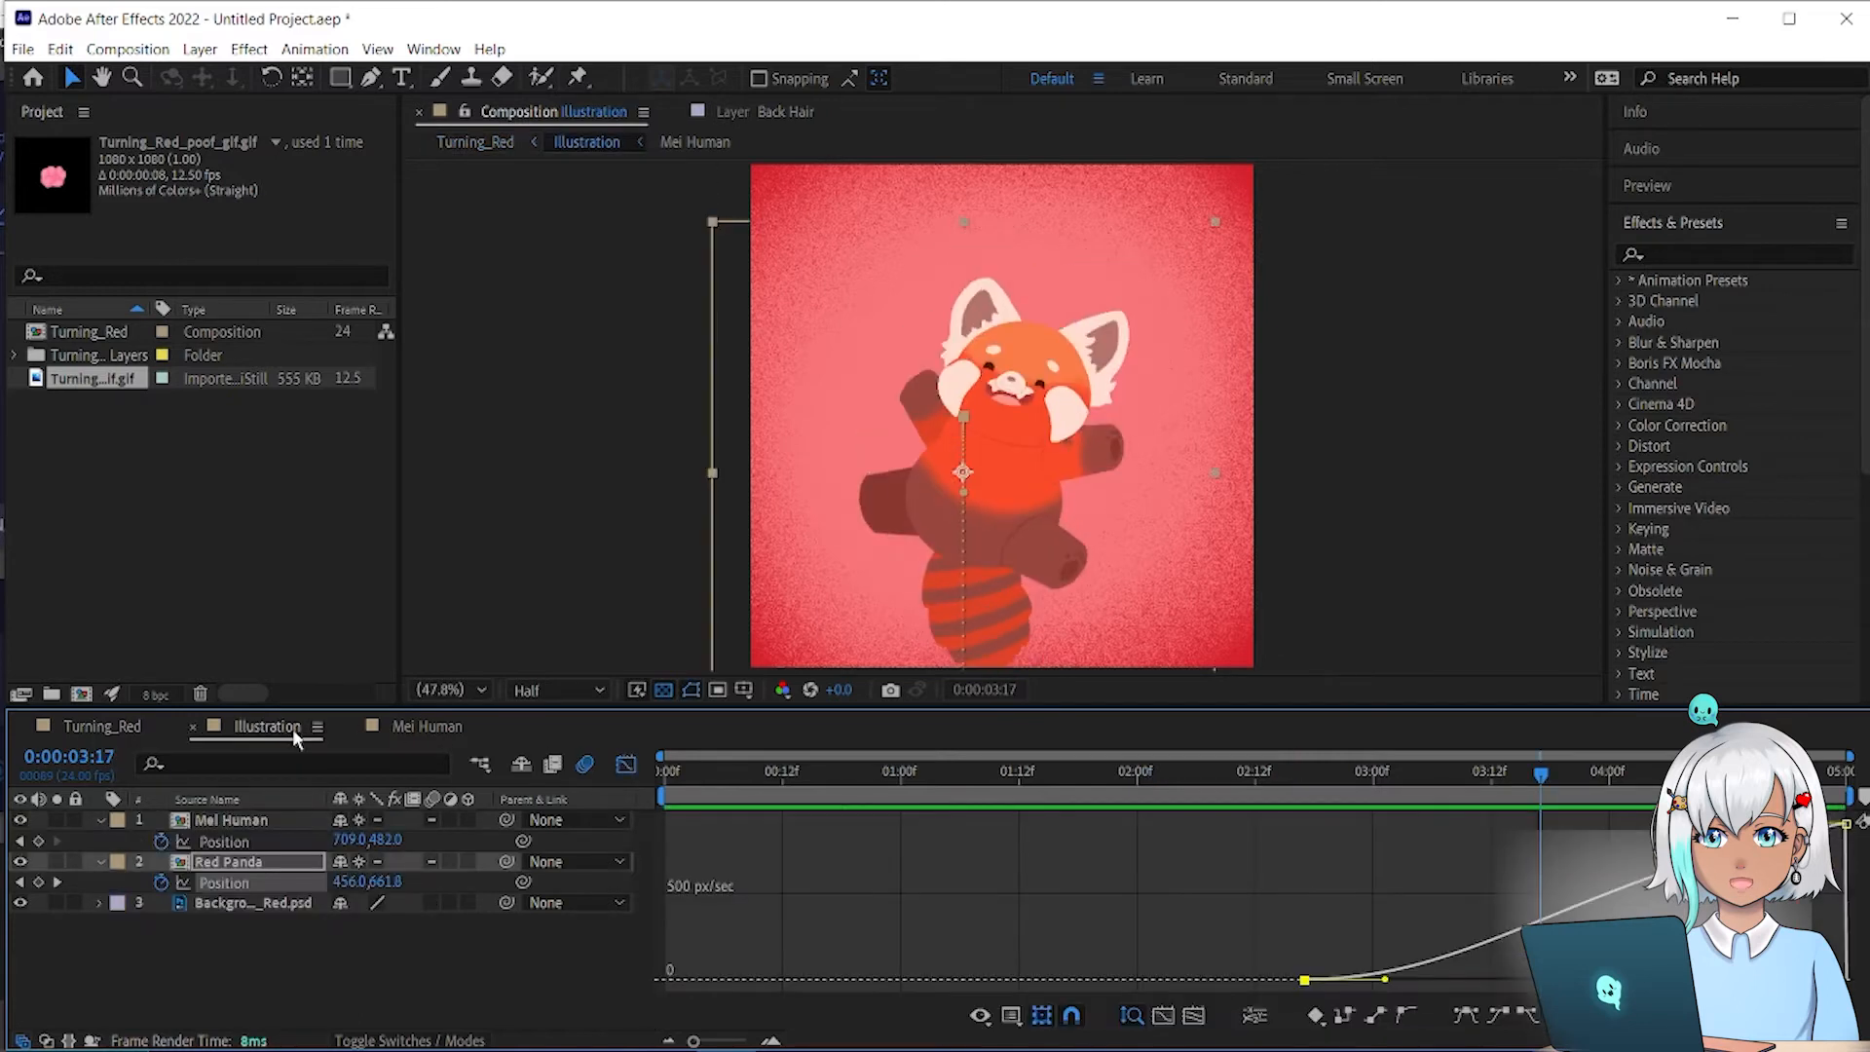
click(259, 858)
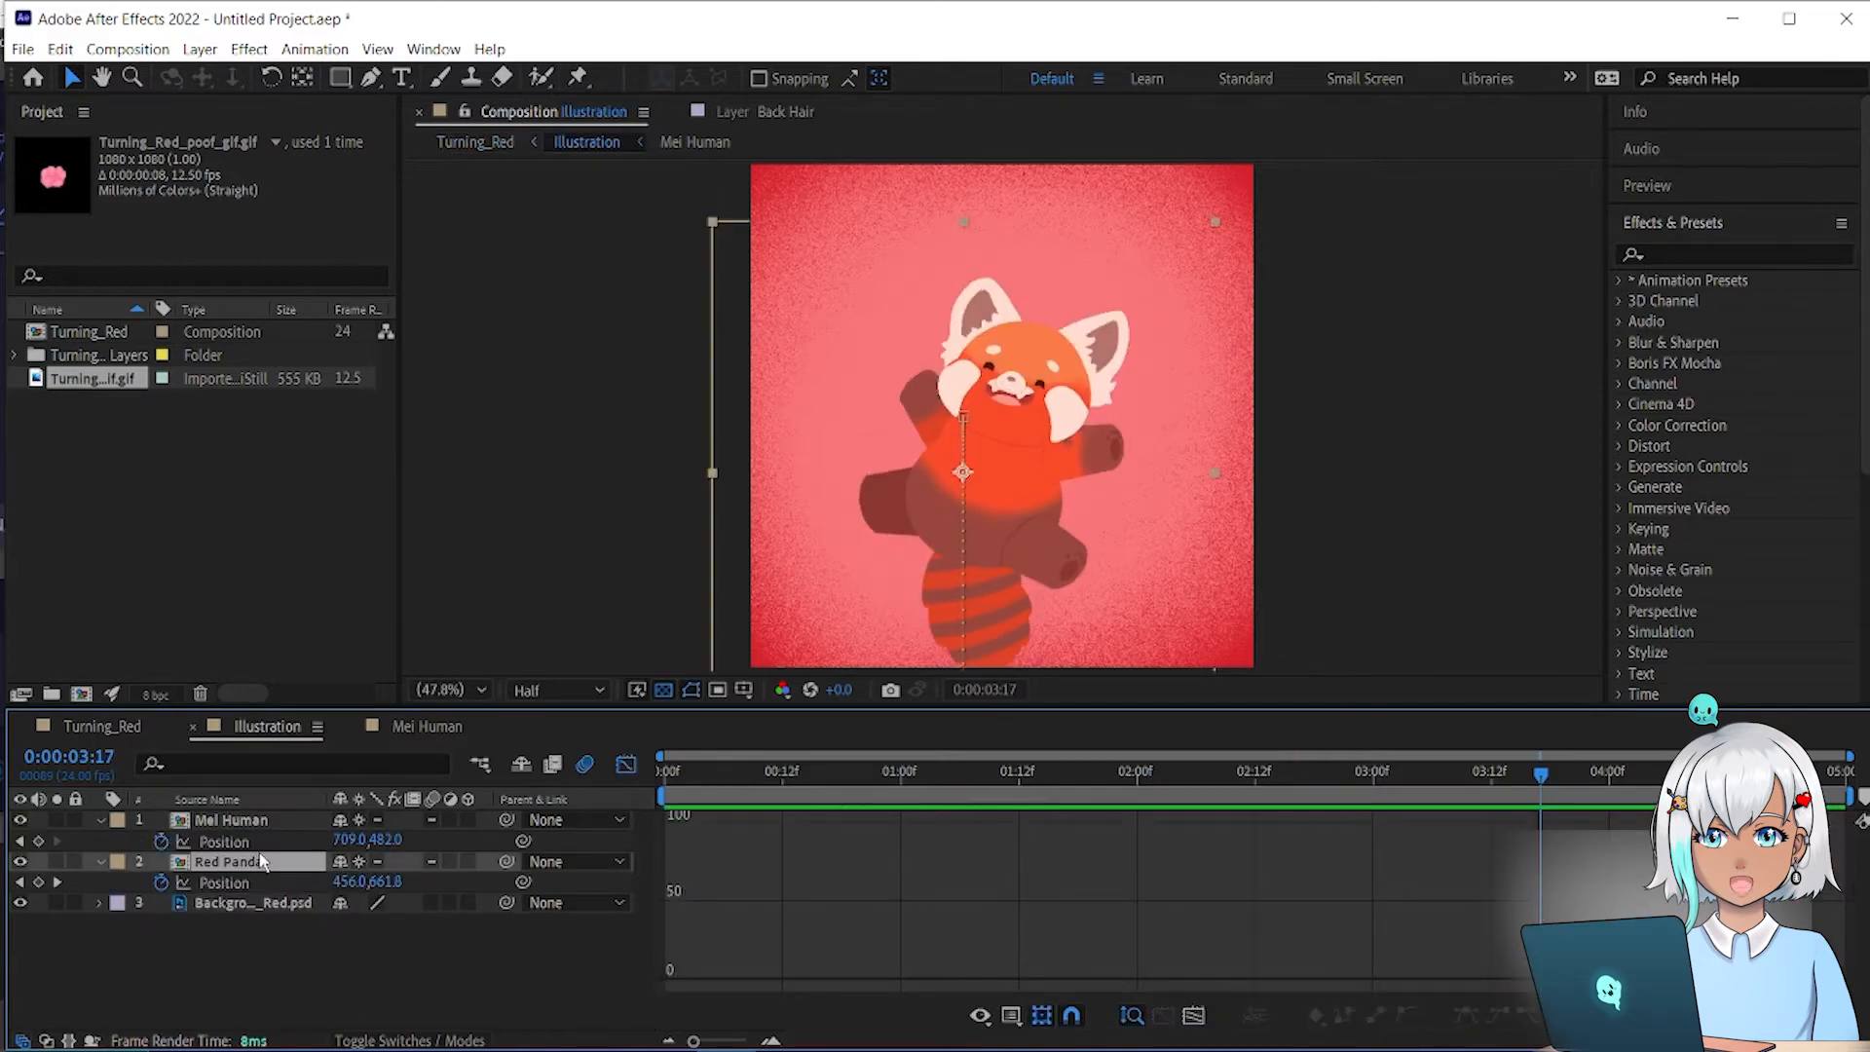
key(shift+F3)
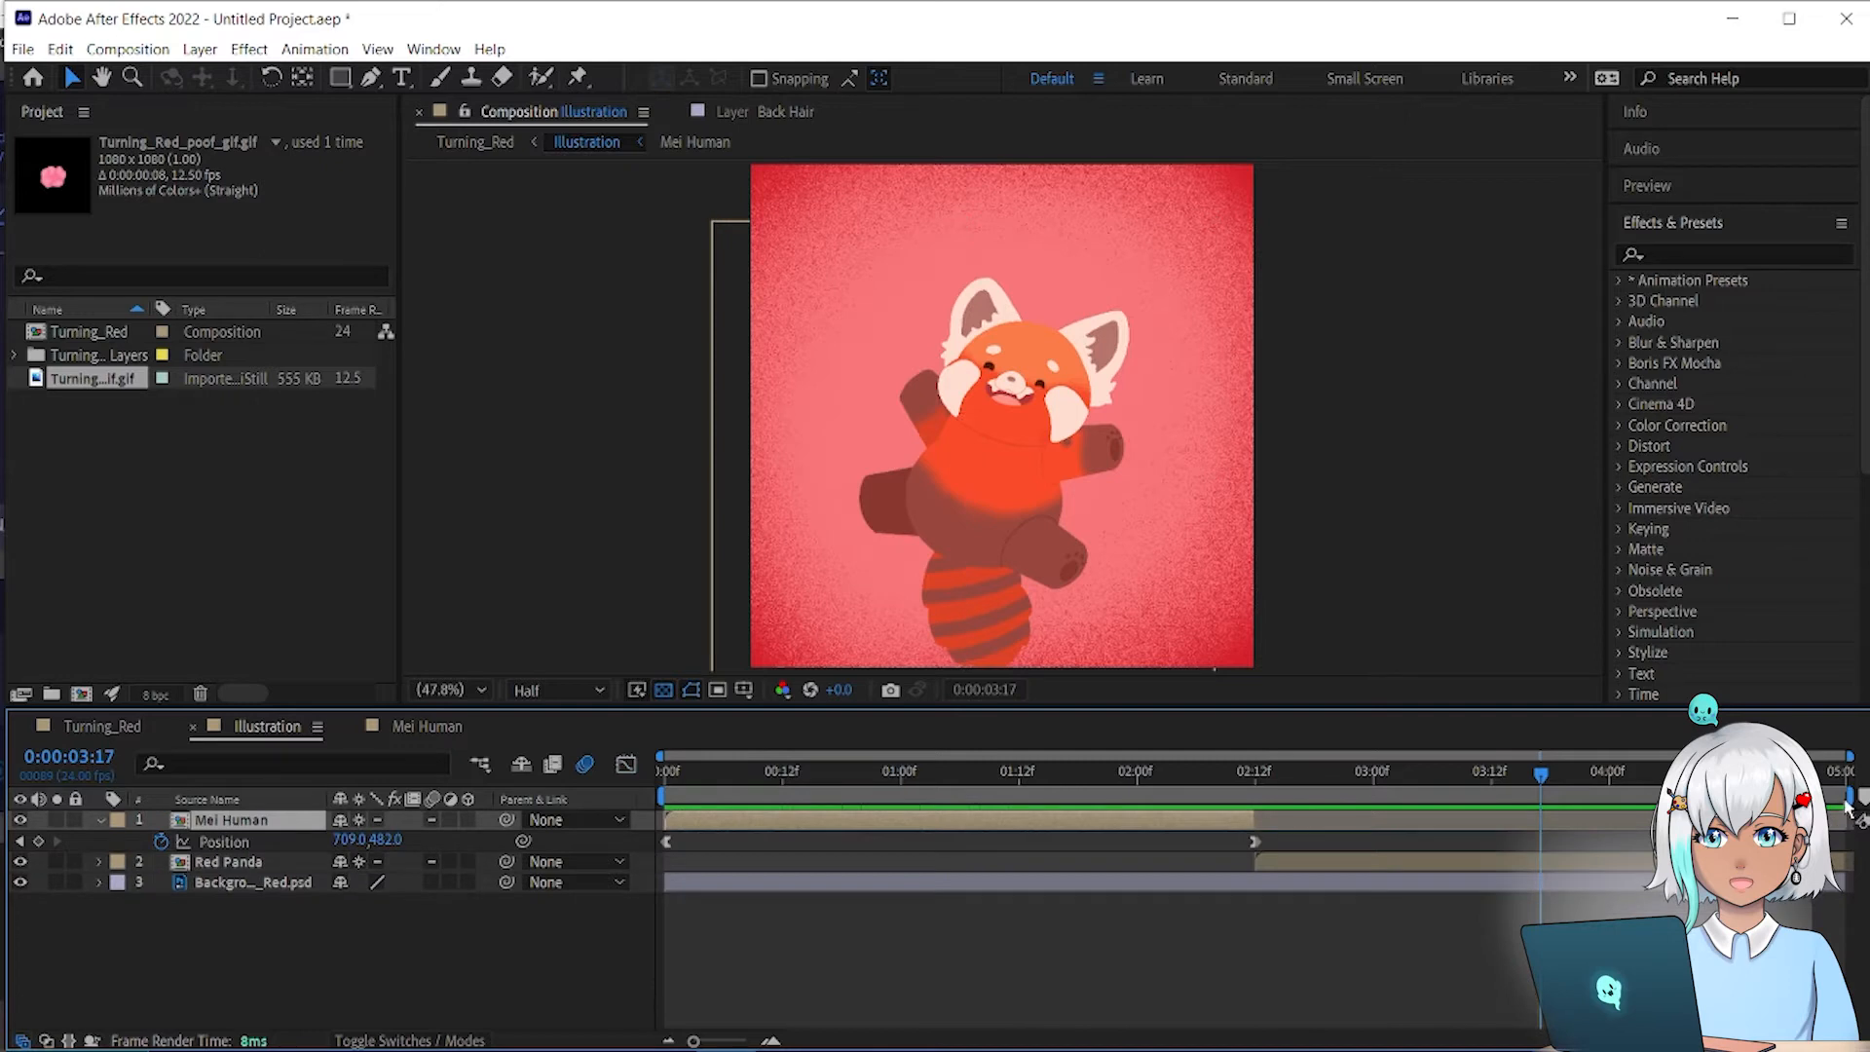
drag(1849, 801, 1242, 804)
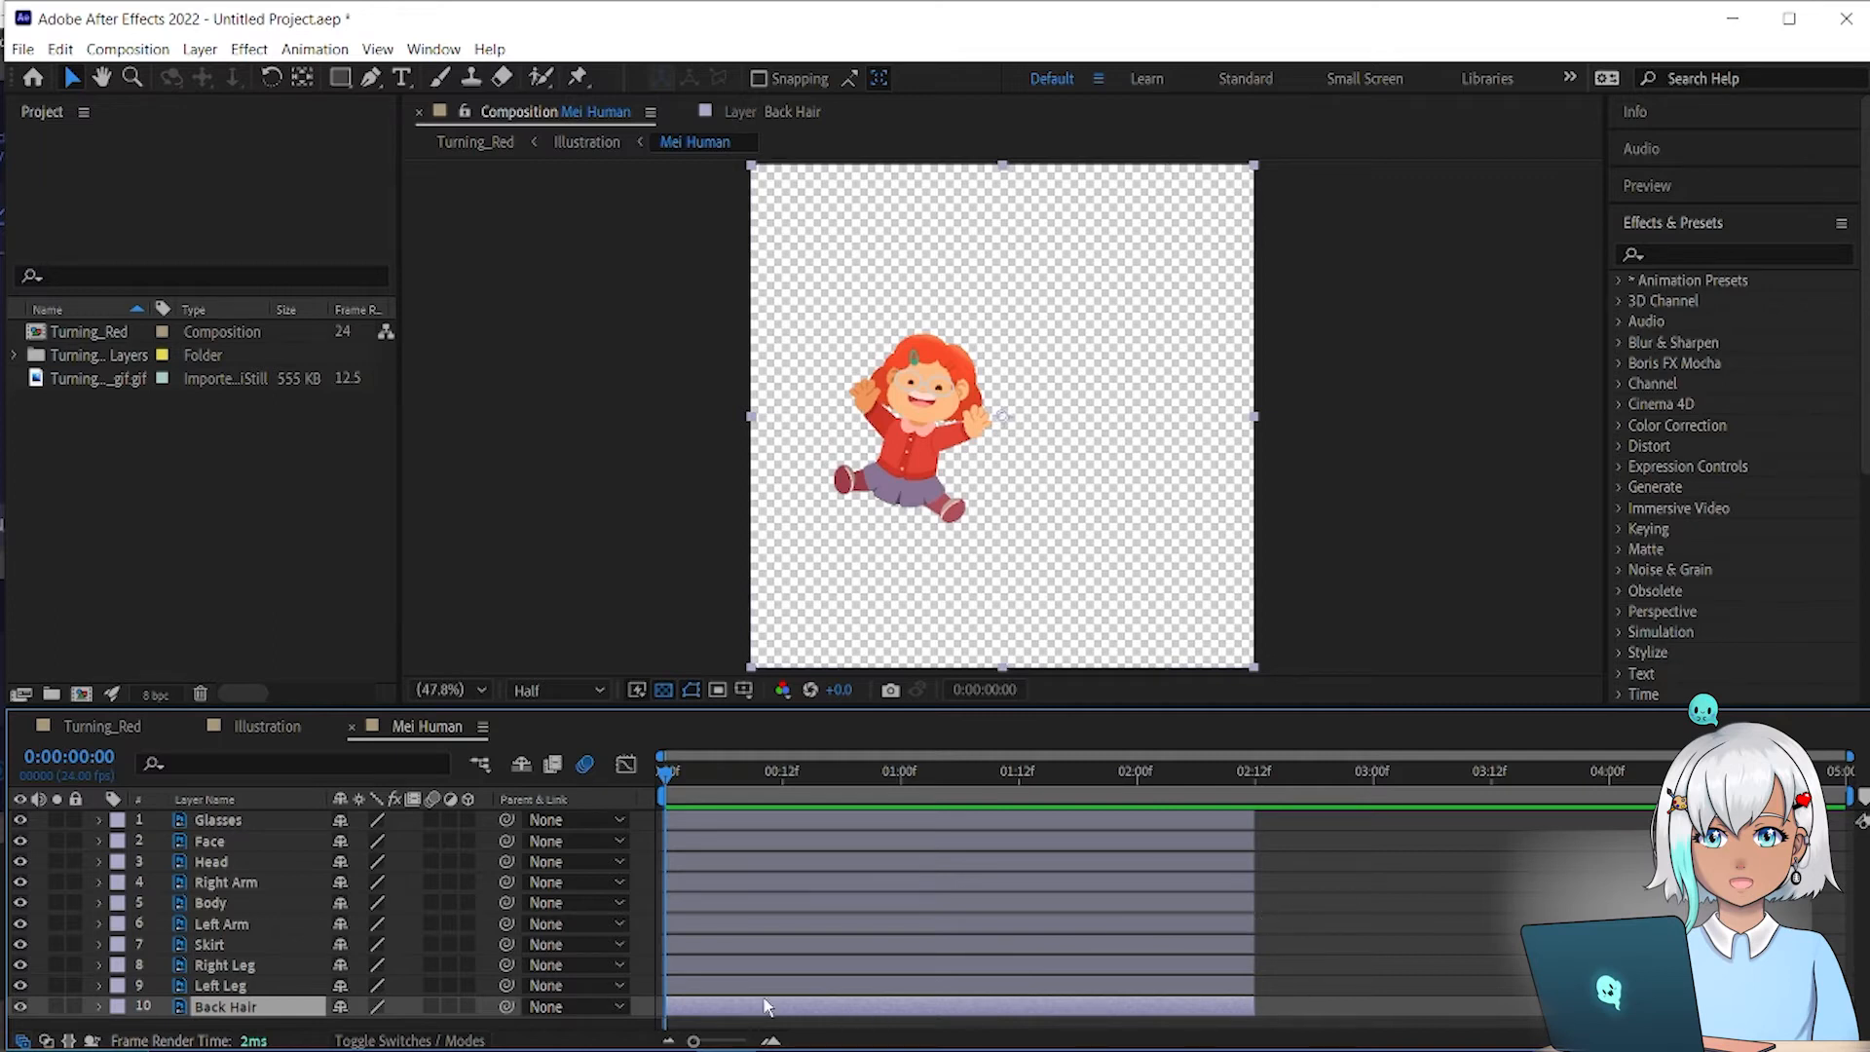
Step: Using the Pan Behind tool, move the Left Leg and Right Leg anchor points to where each leg meets the skirt
key(period)
click(302, 78)
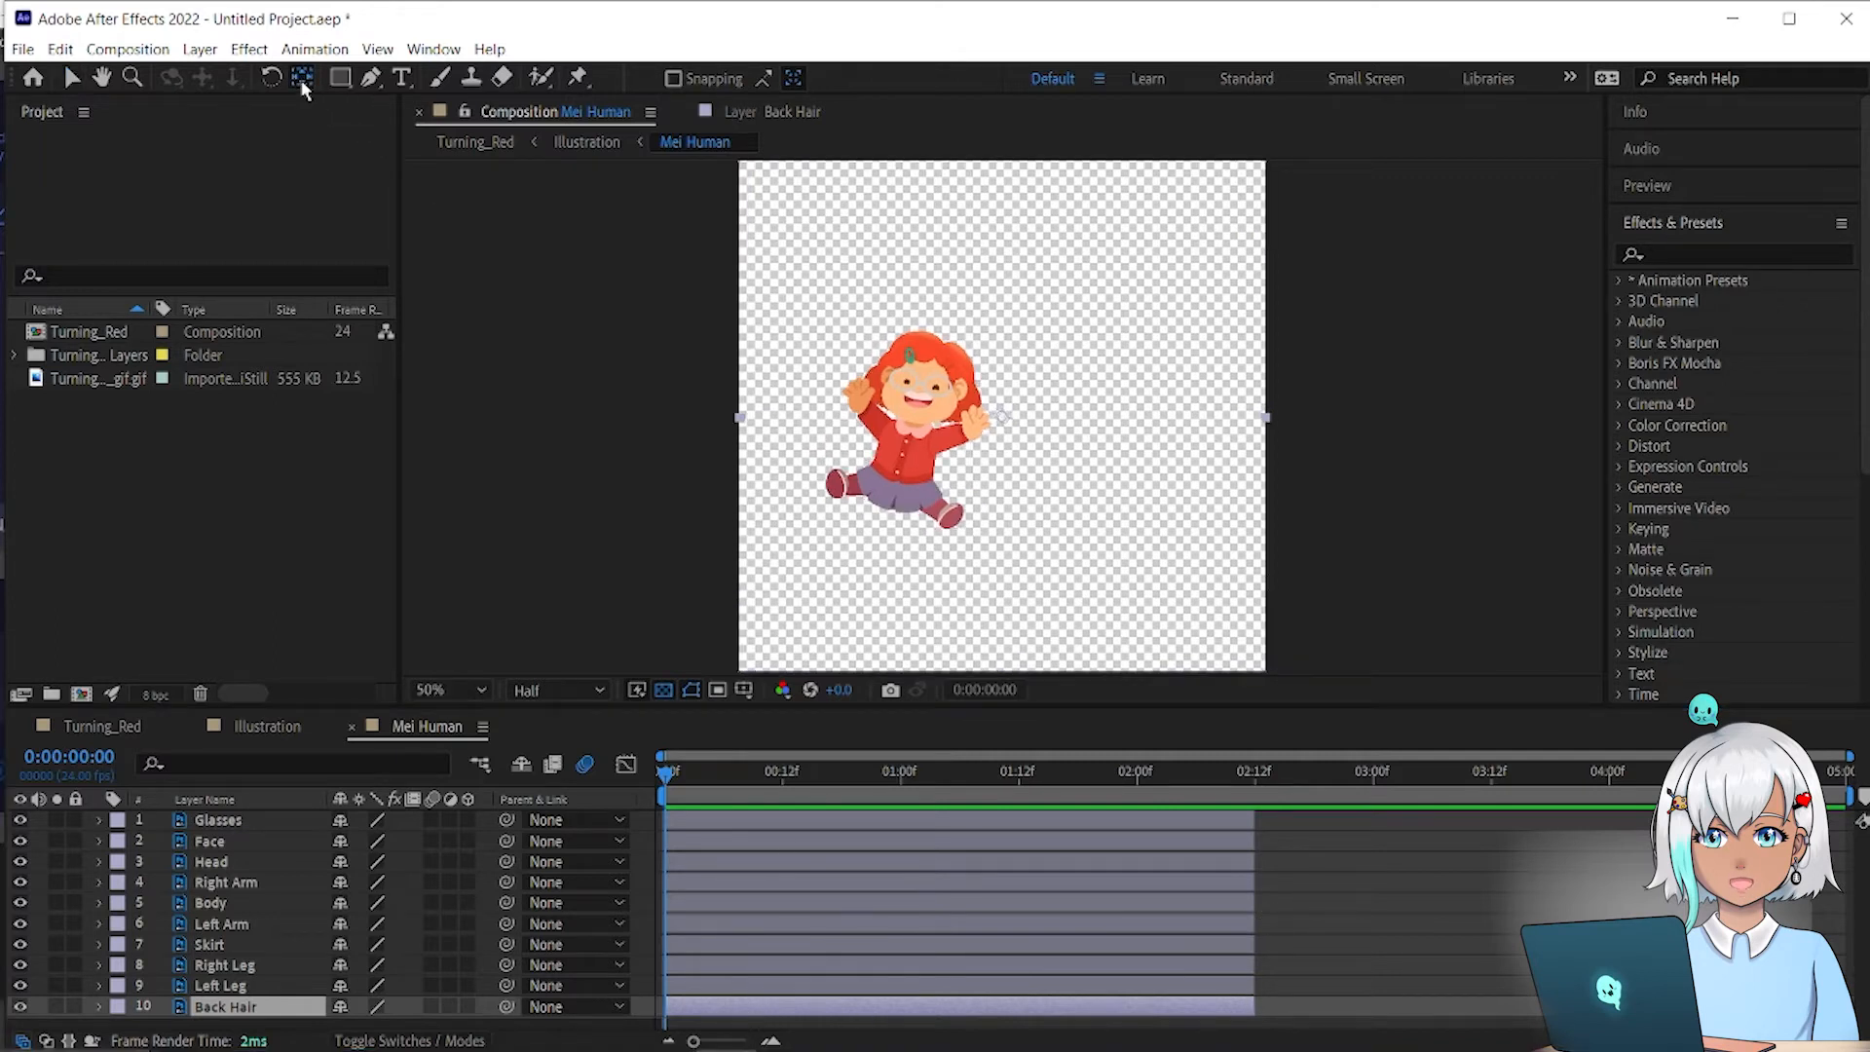
drag(1001, 417, 877, 484)
click(278, 986)
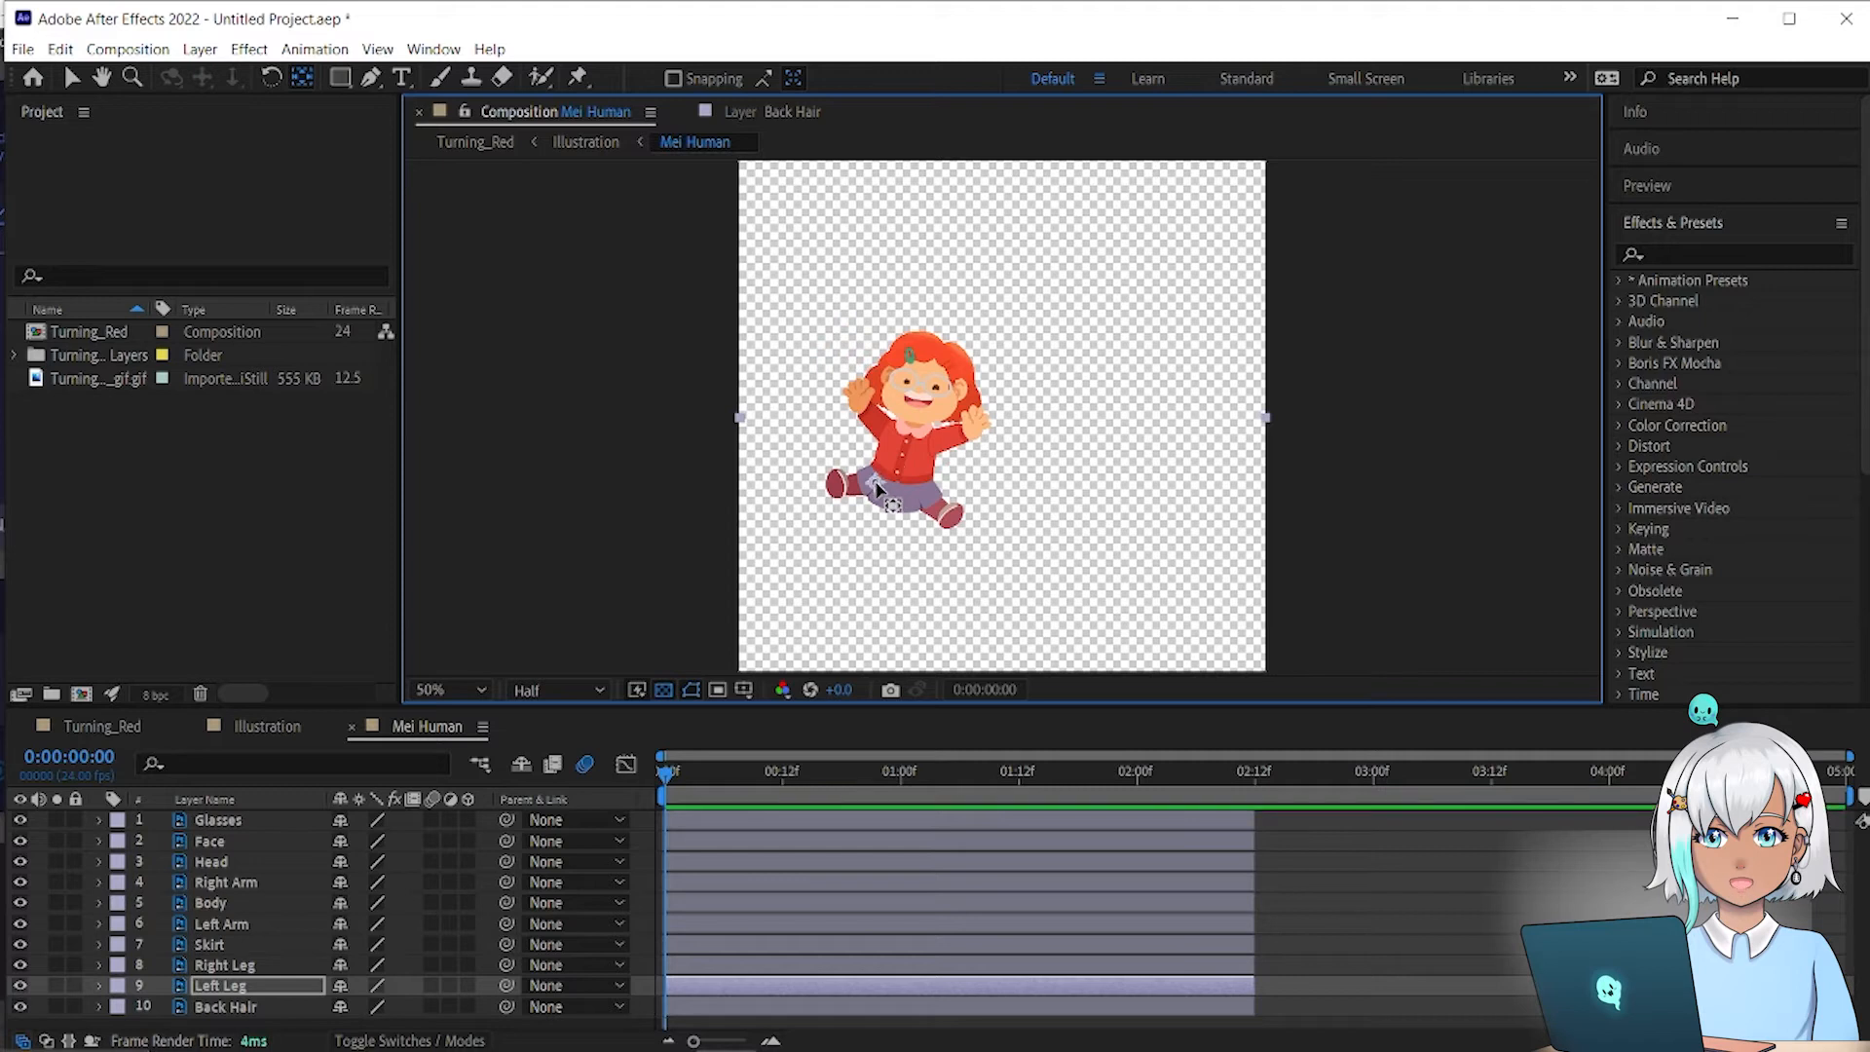
click(273, 965)
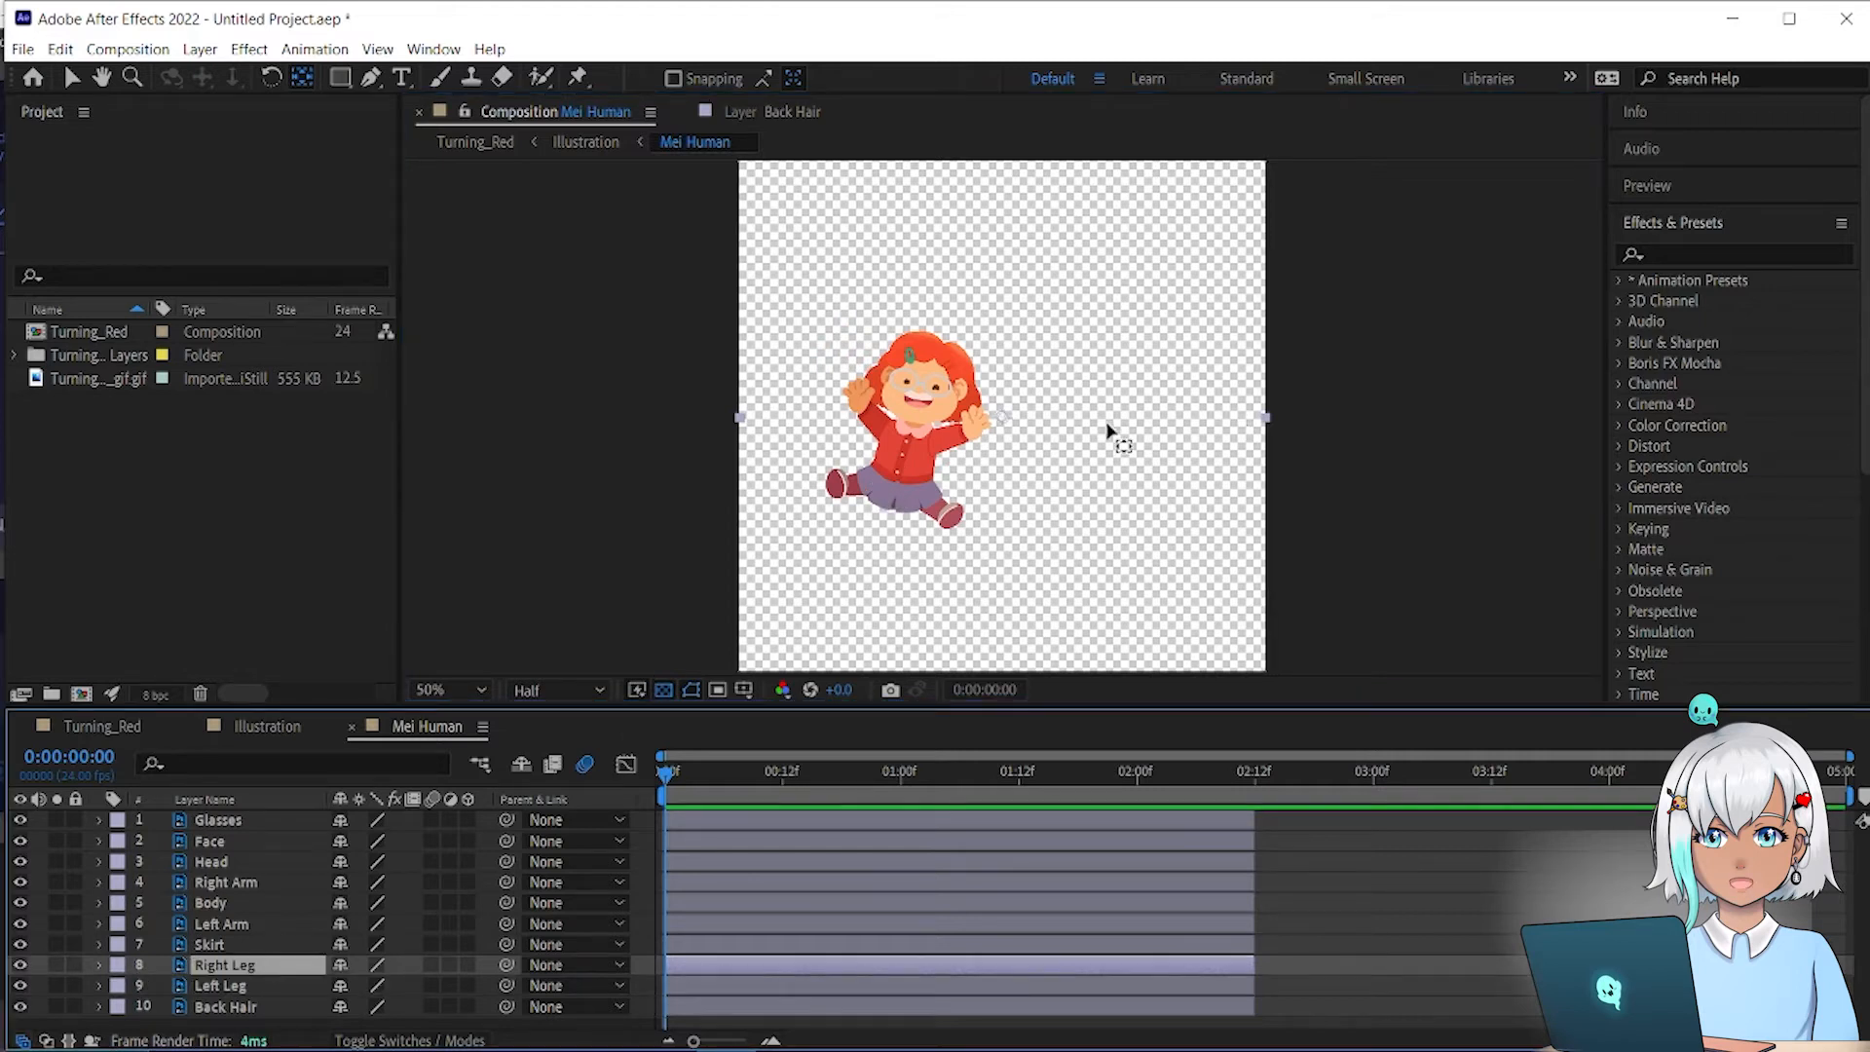
drag(1001, 417, 916, 503)
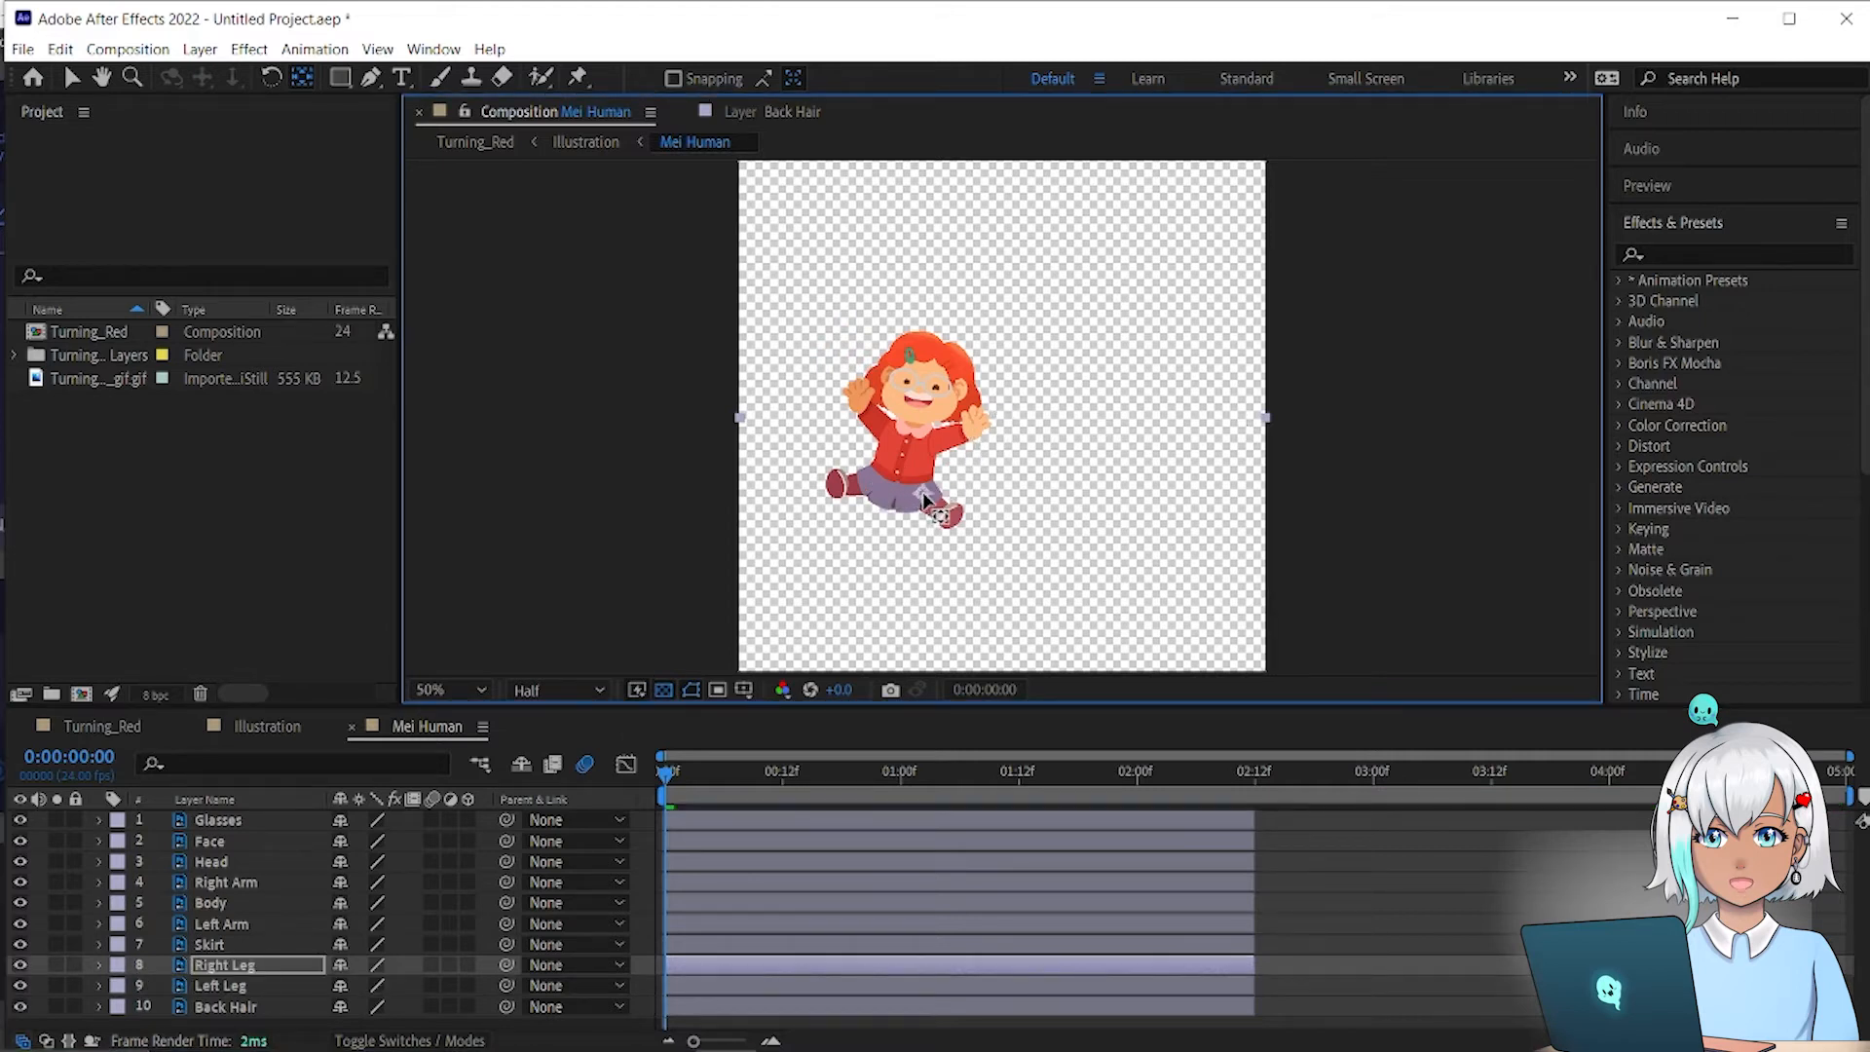
Step: Move the Left Arm's anchor point to its shoulder, test the arm's rotation around it, and undo the test rotation
click(252, 919)
mouse_move(1005, 424)
mouse_down()
mouse_move(883, 450)
mouse_move(1030, 438)
mouse_up()
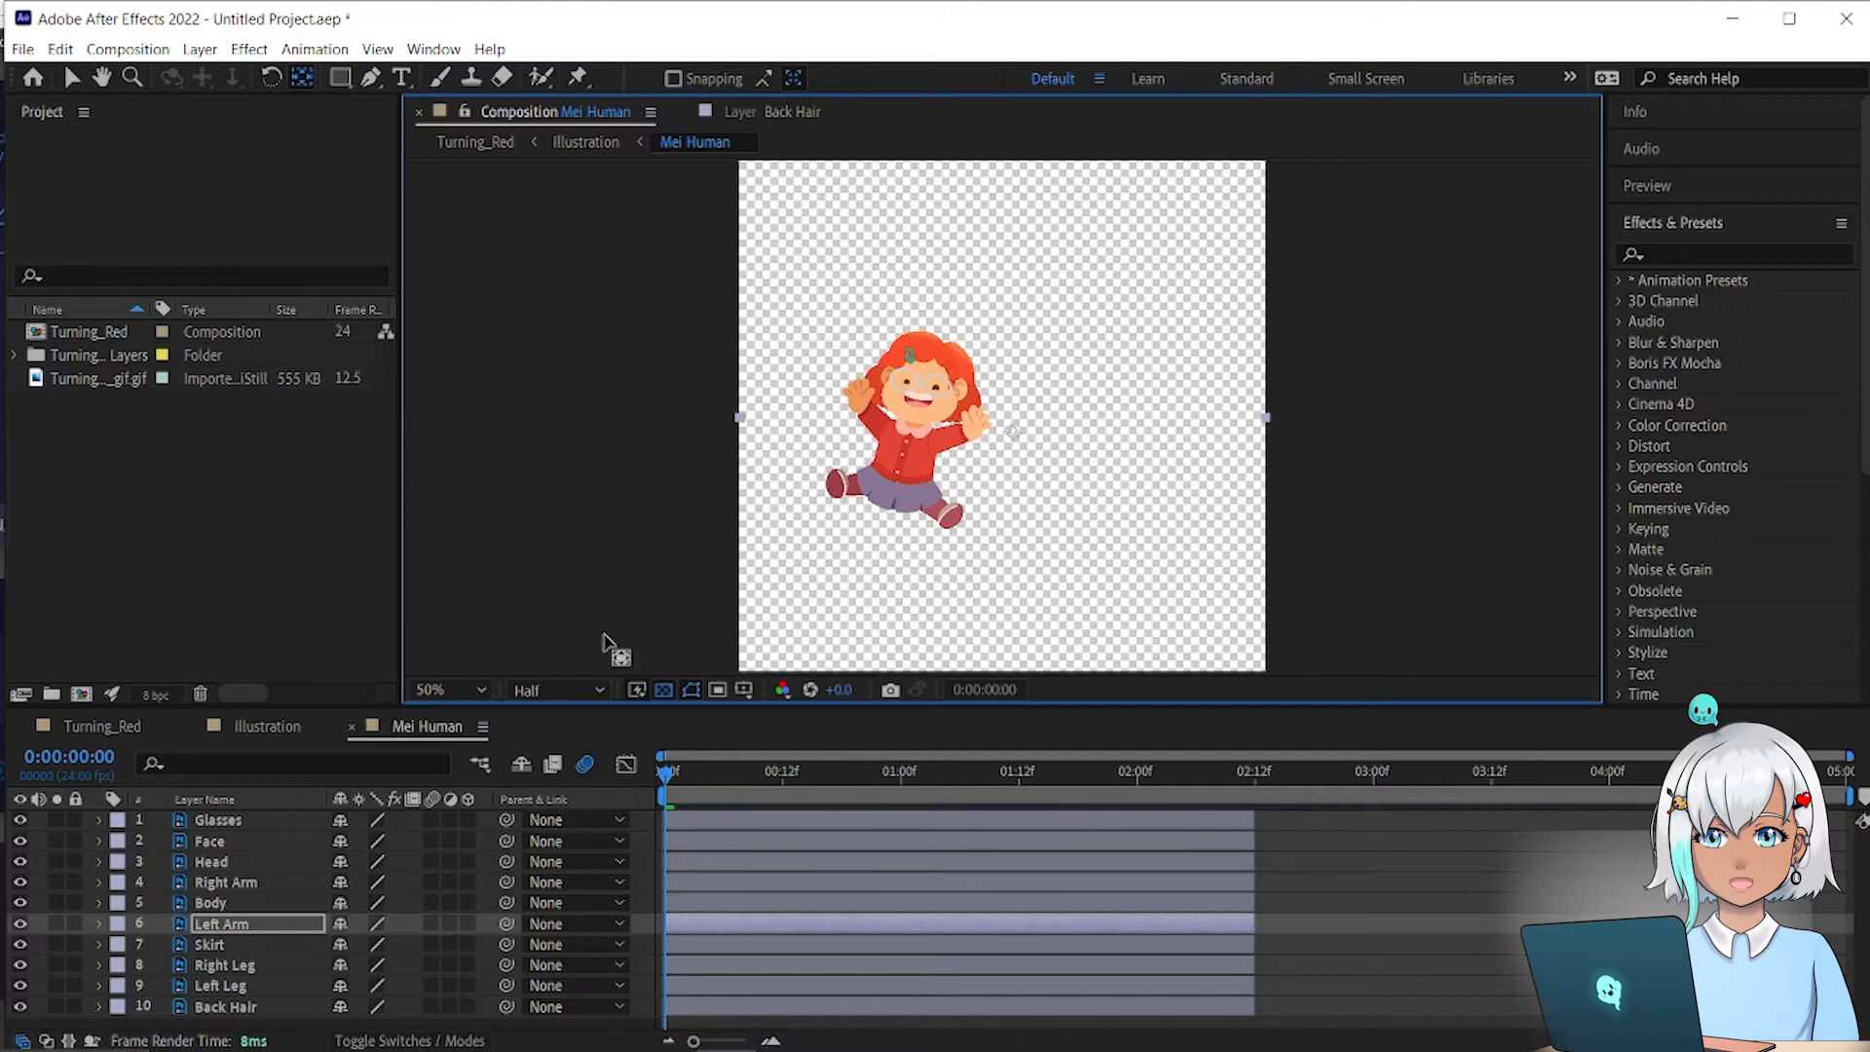
key(r)
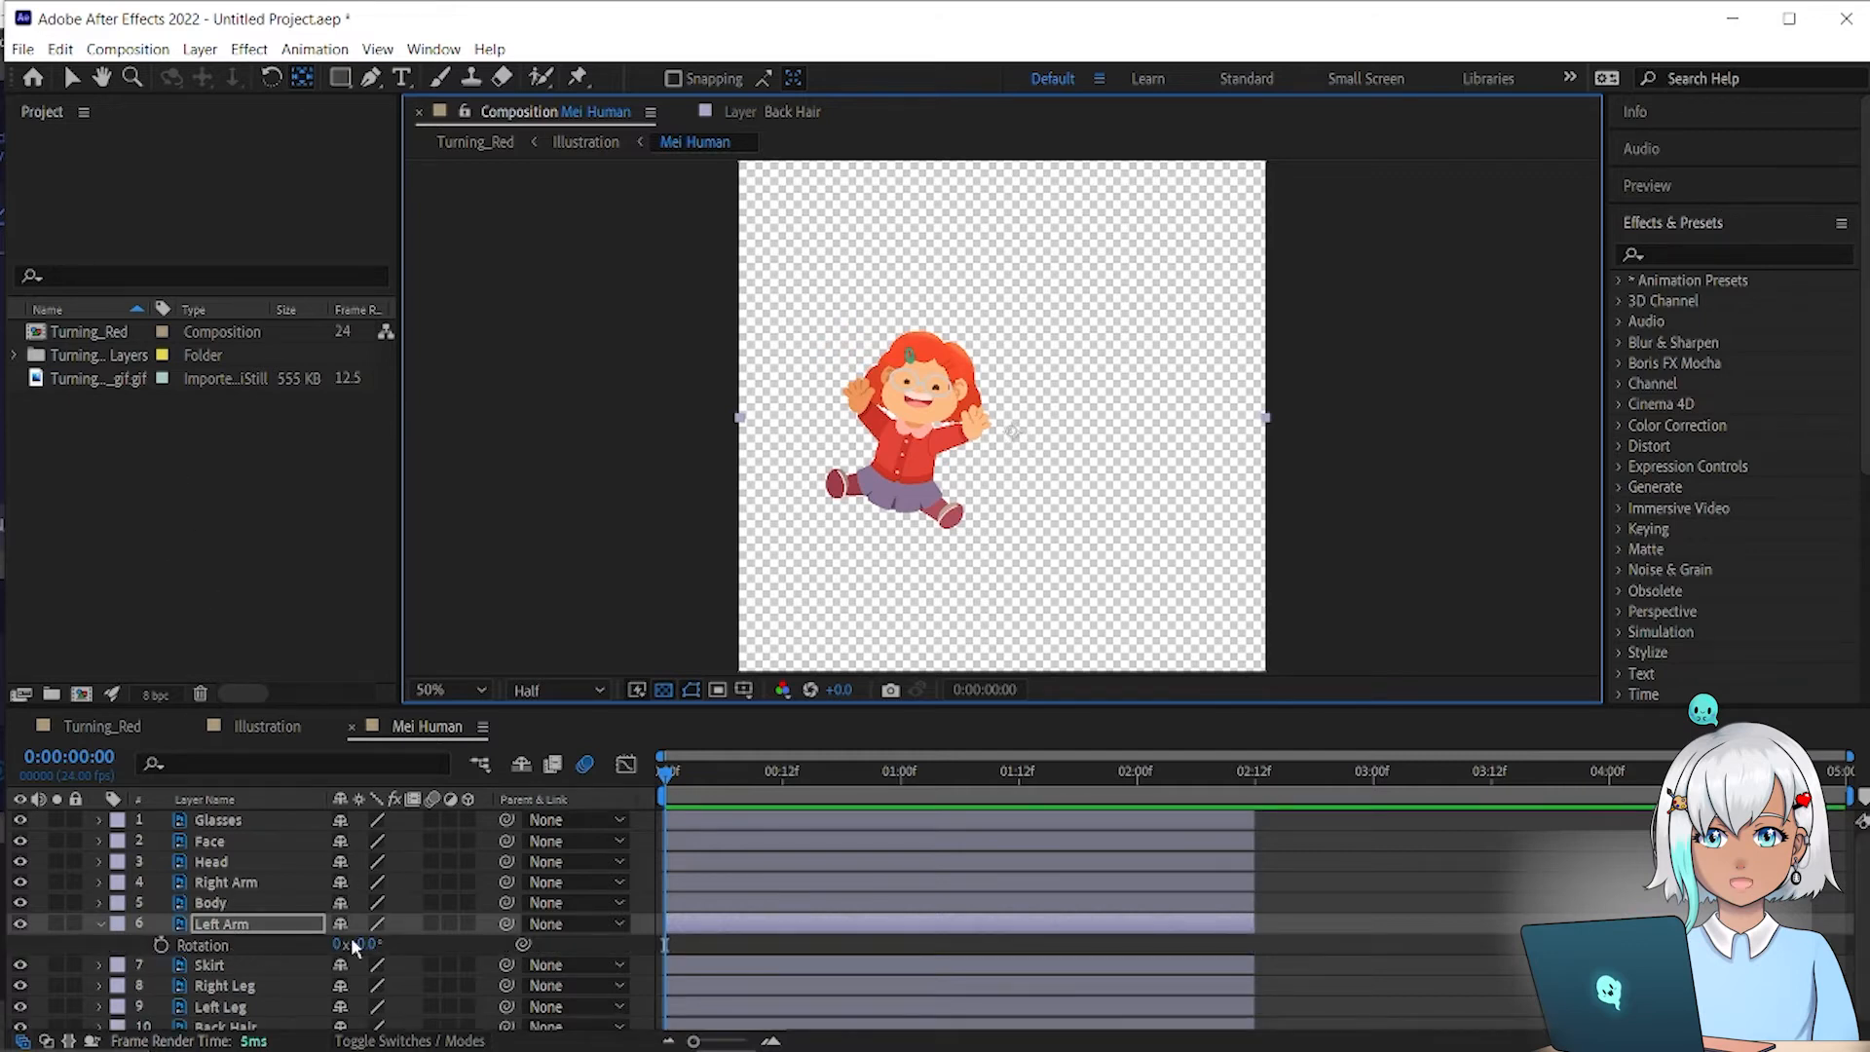
drag(359, 947, 415, 938)
key(ctrl+z)
drag(1012, 432, 888, 437)
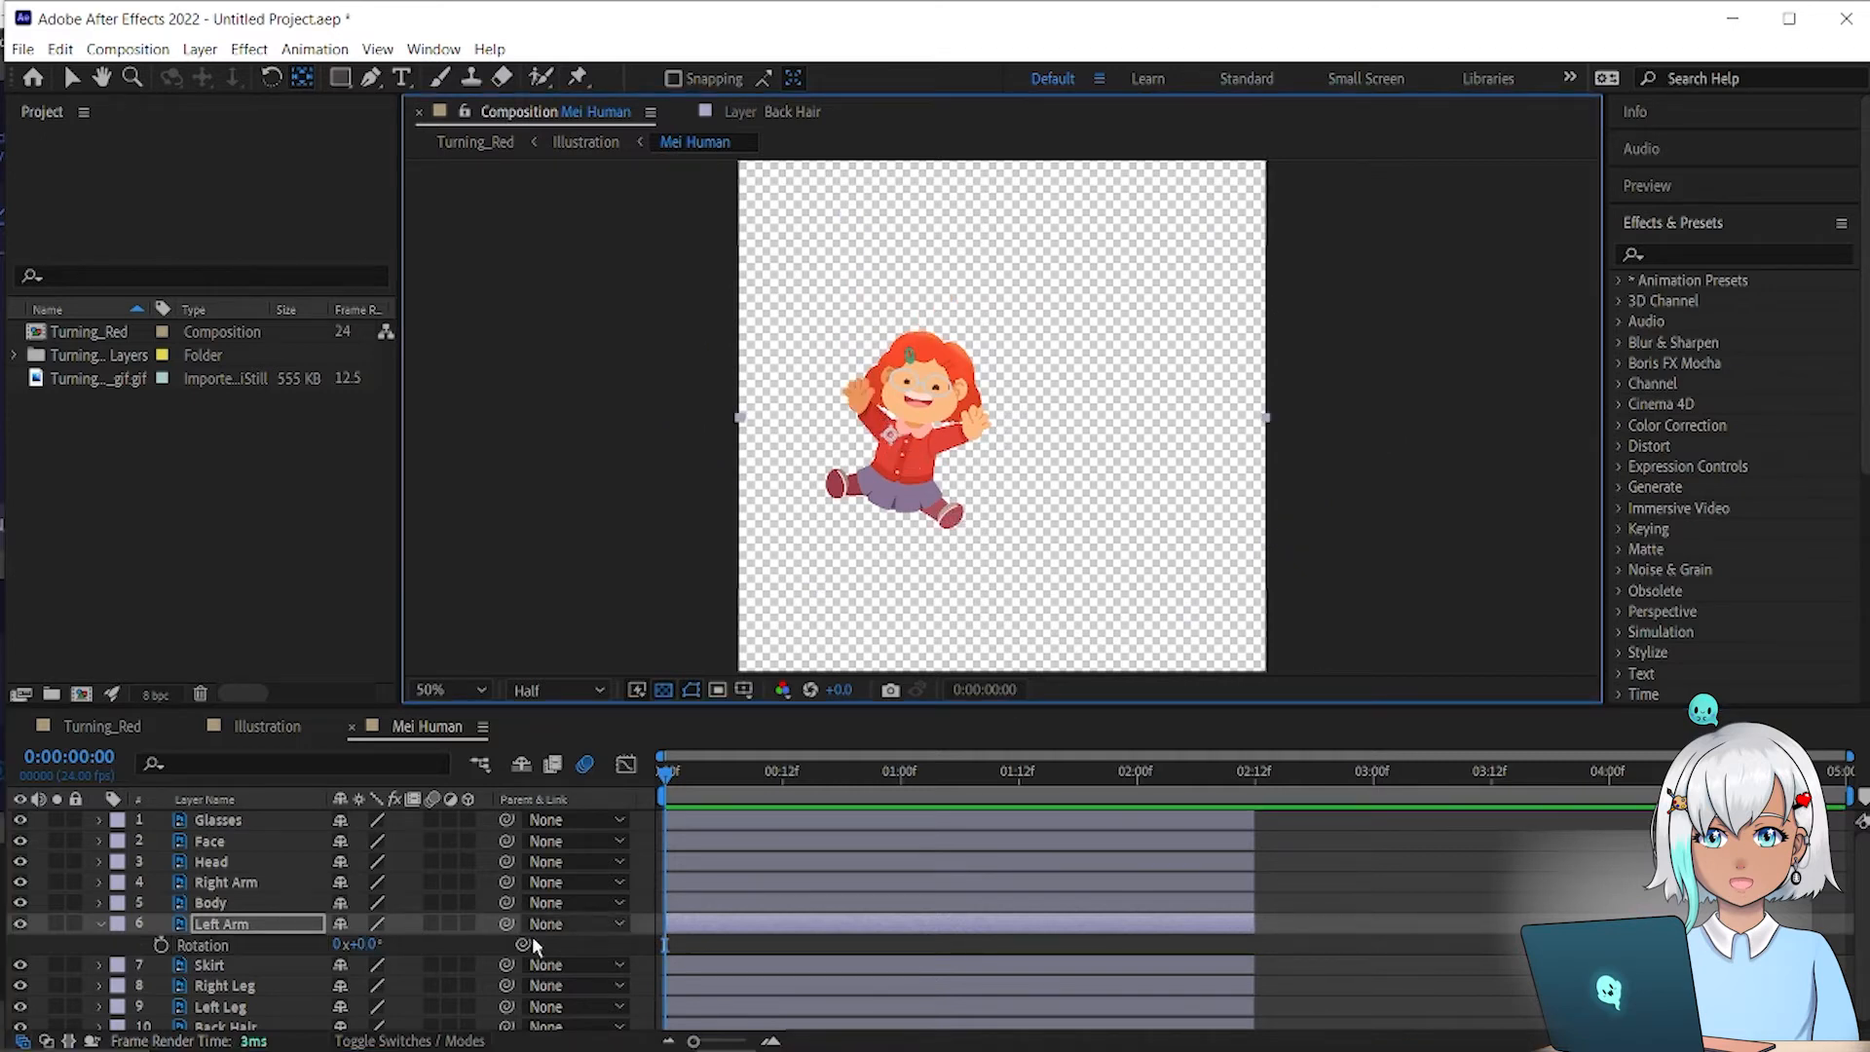
mouse_move(362, 944)
mouse_down()
mouse_move(395, 942)
mouse_move(358, 935)
mouse_up()
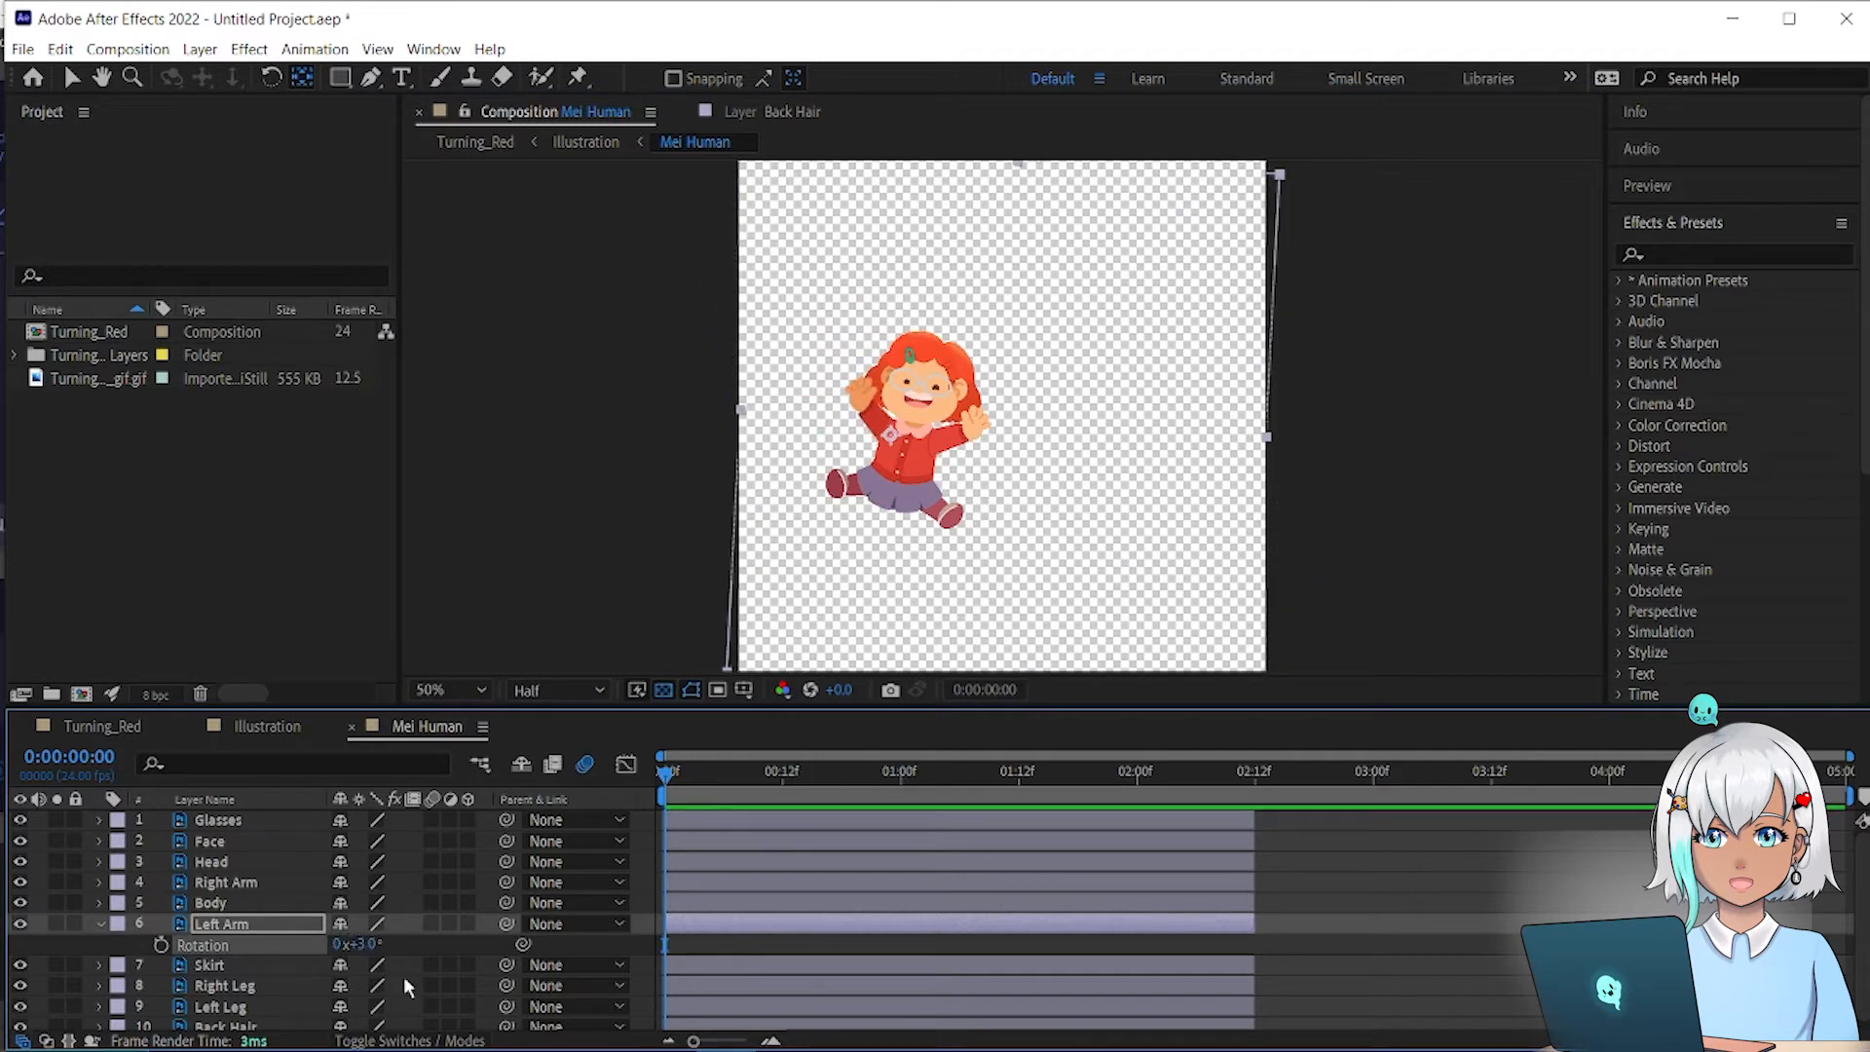
key(ctrl+z)
Step: Move the Body, Right Arm and Head anchor points onto the torso's middle, the shoulder and the chin respectively
click(233, 904)
drag(1004, 419, 904, 449)
click(234, 882)
click(256, 862)
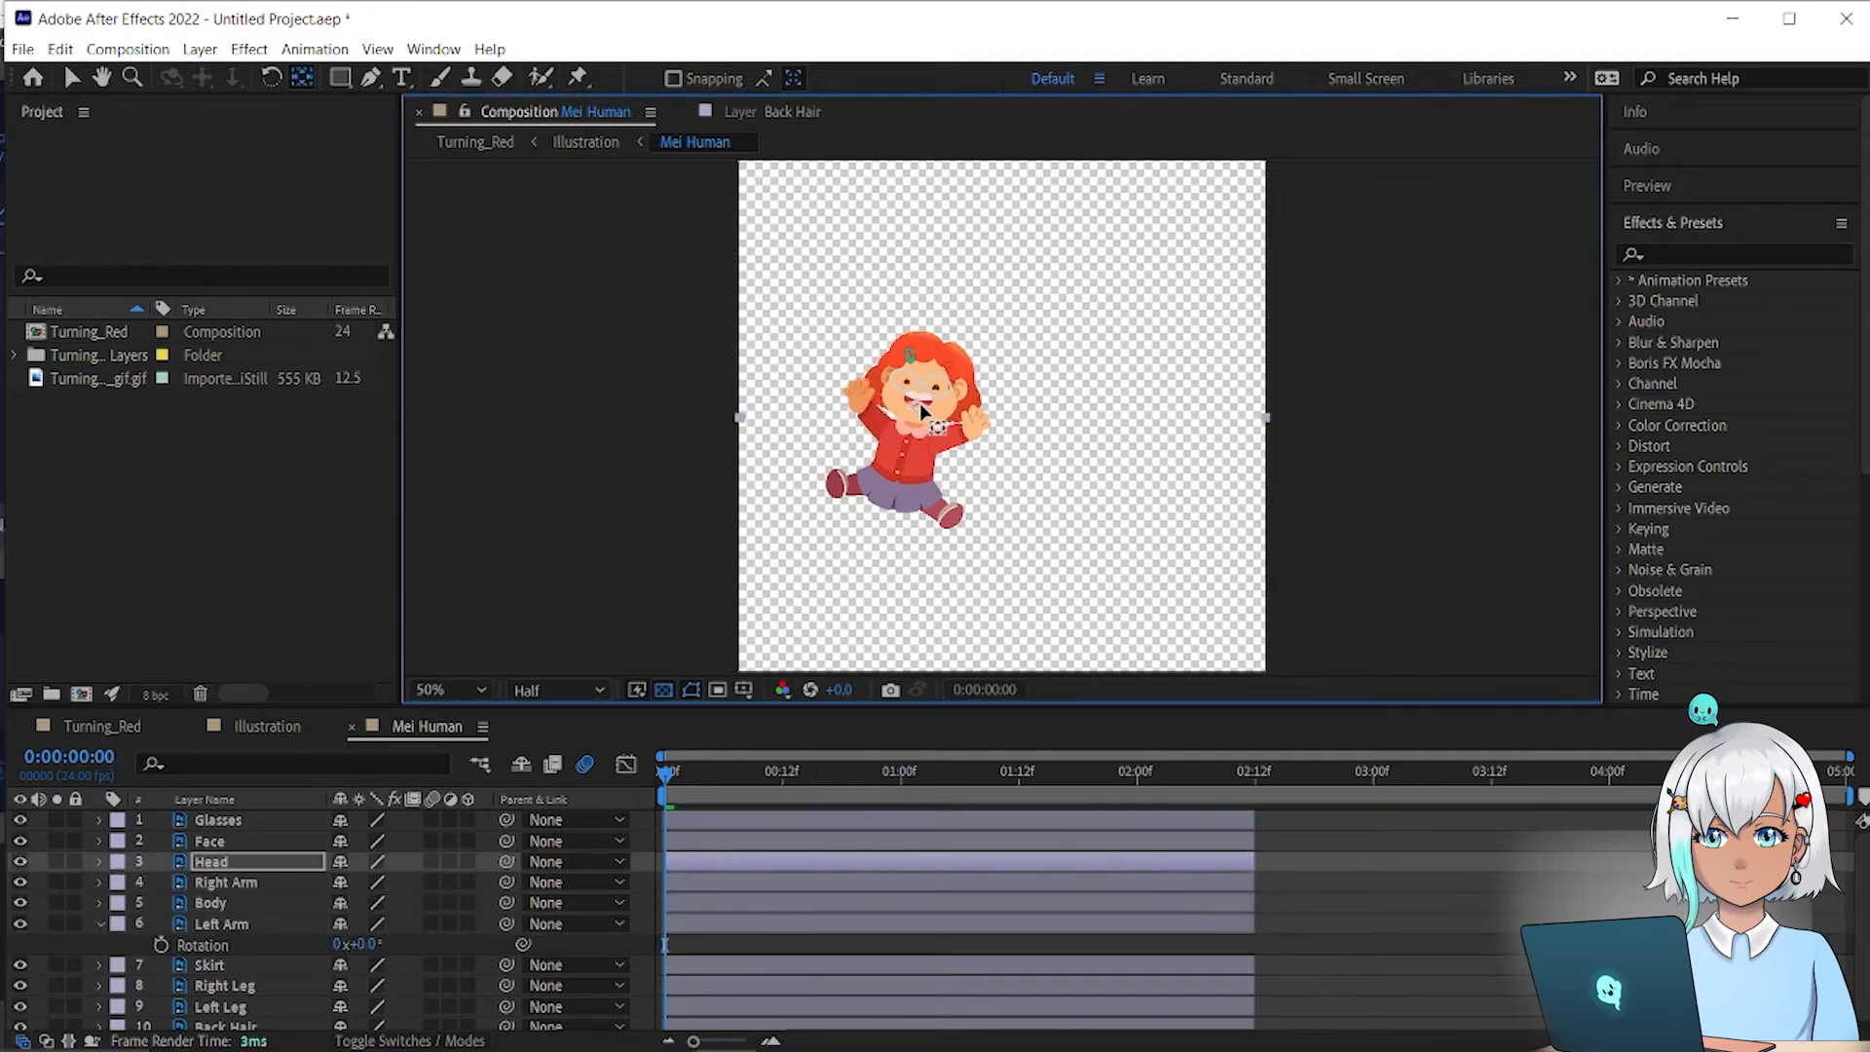
Step: Move the Face and Glasses anchor points to the middle of Mei's face
click(238, 842)
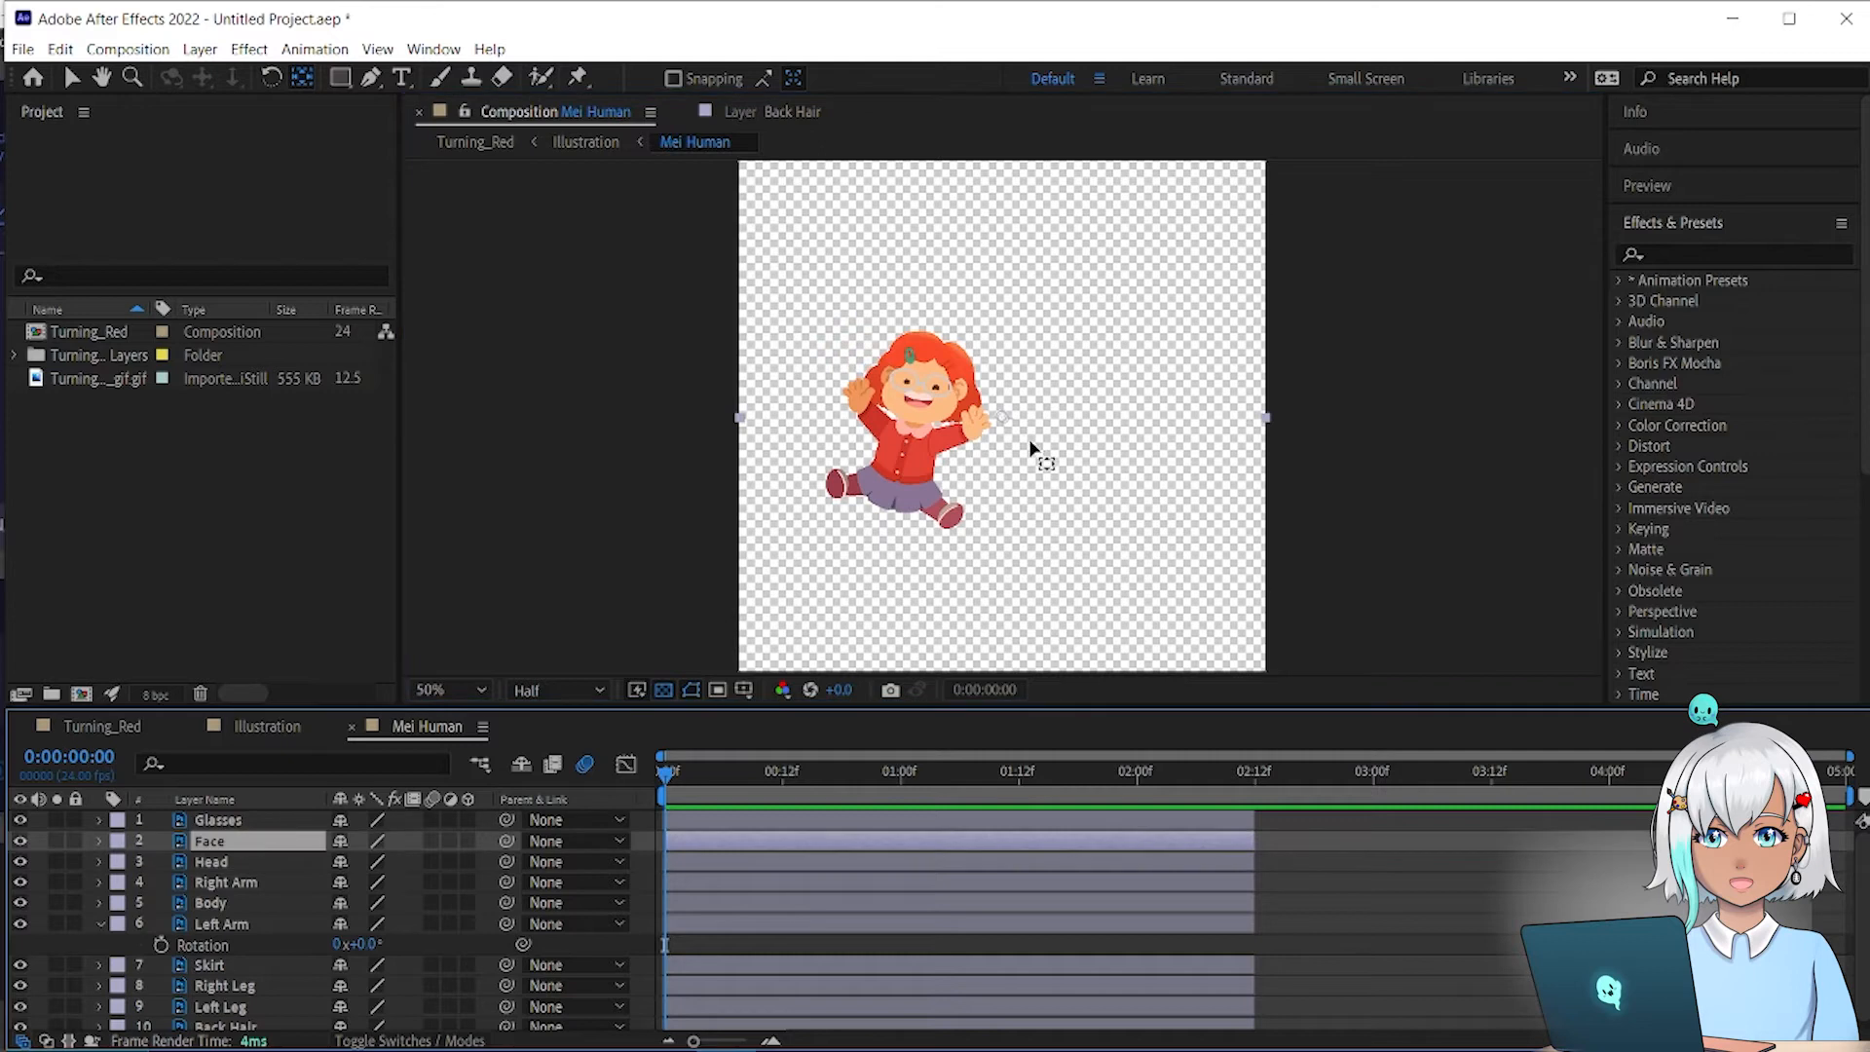
drag(999, 417, 920, 390)
click(271, 821)
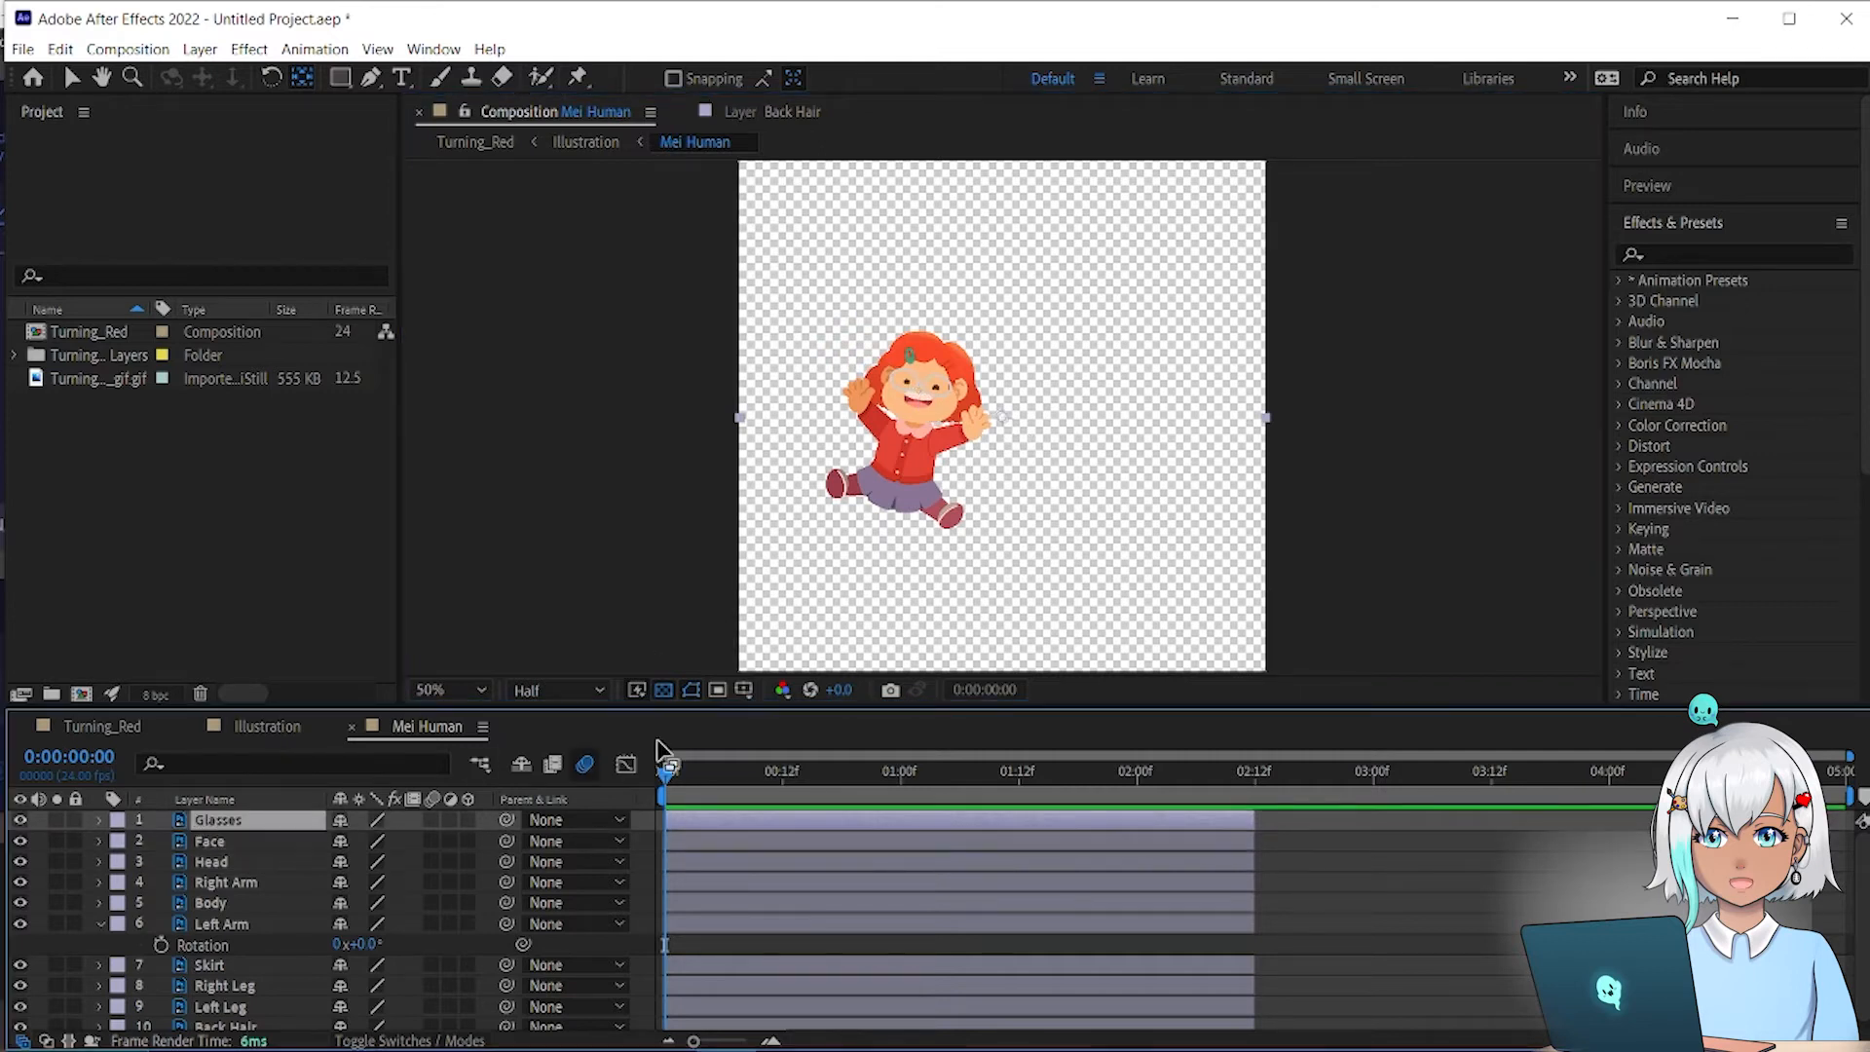
drag(1003, 418, 922, 392)
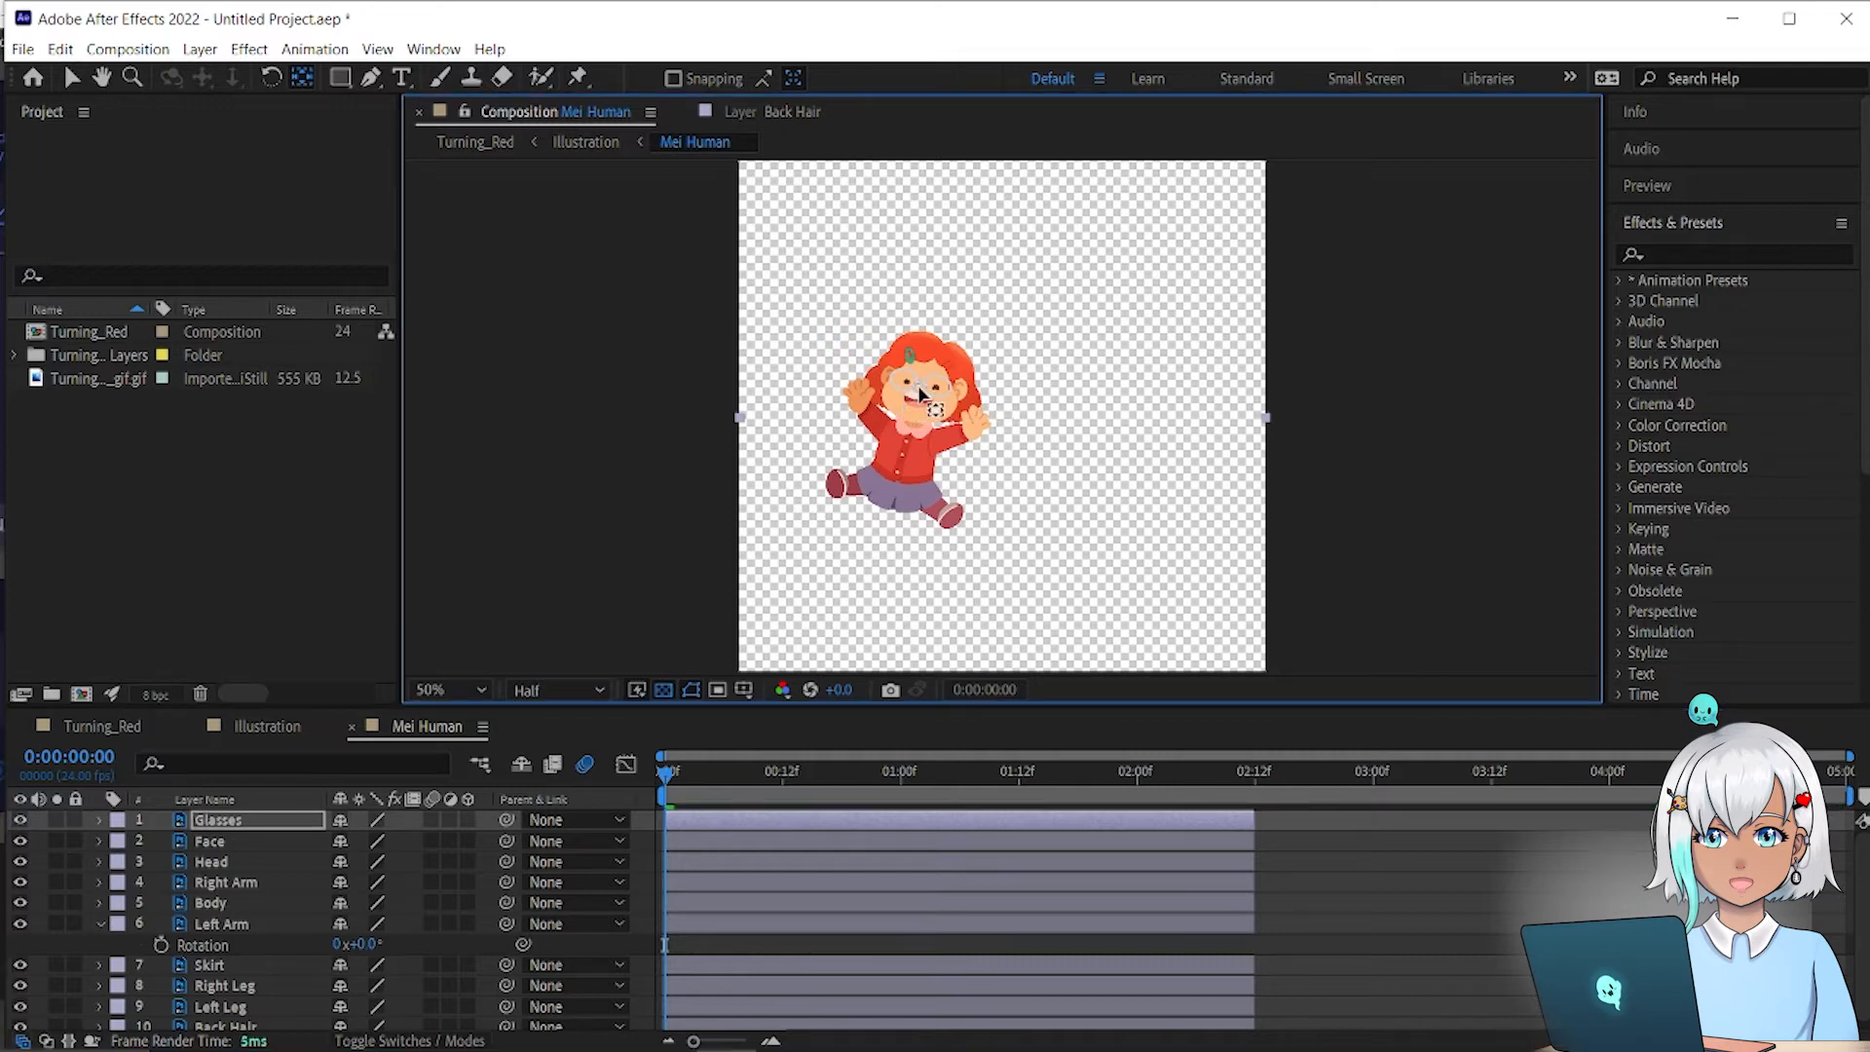
Step: Start keyframing Scale on the Back Hair layer at the first frame
key(space)
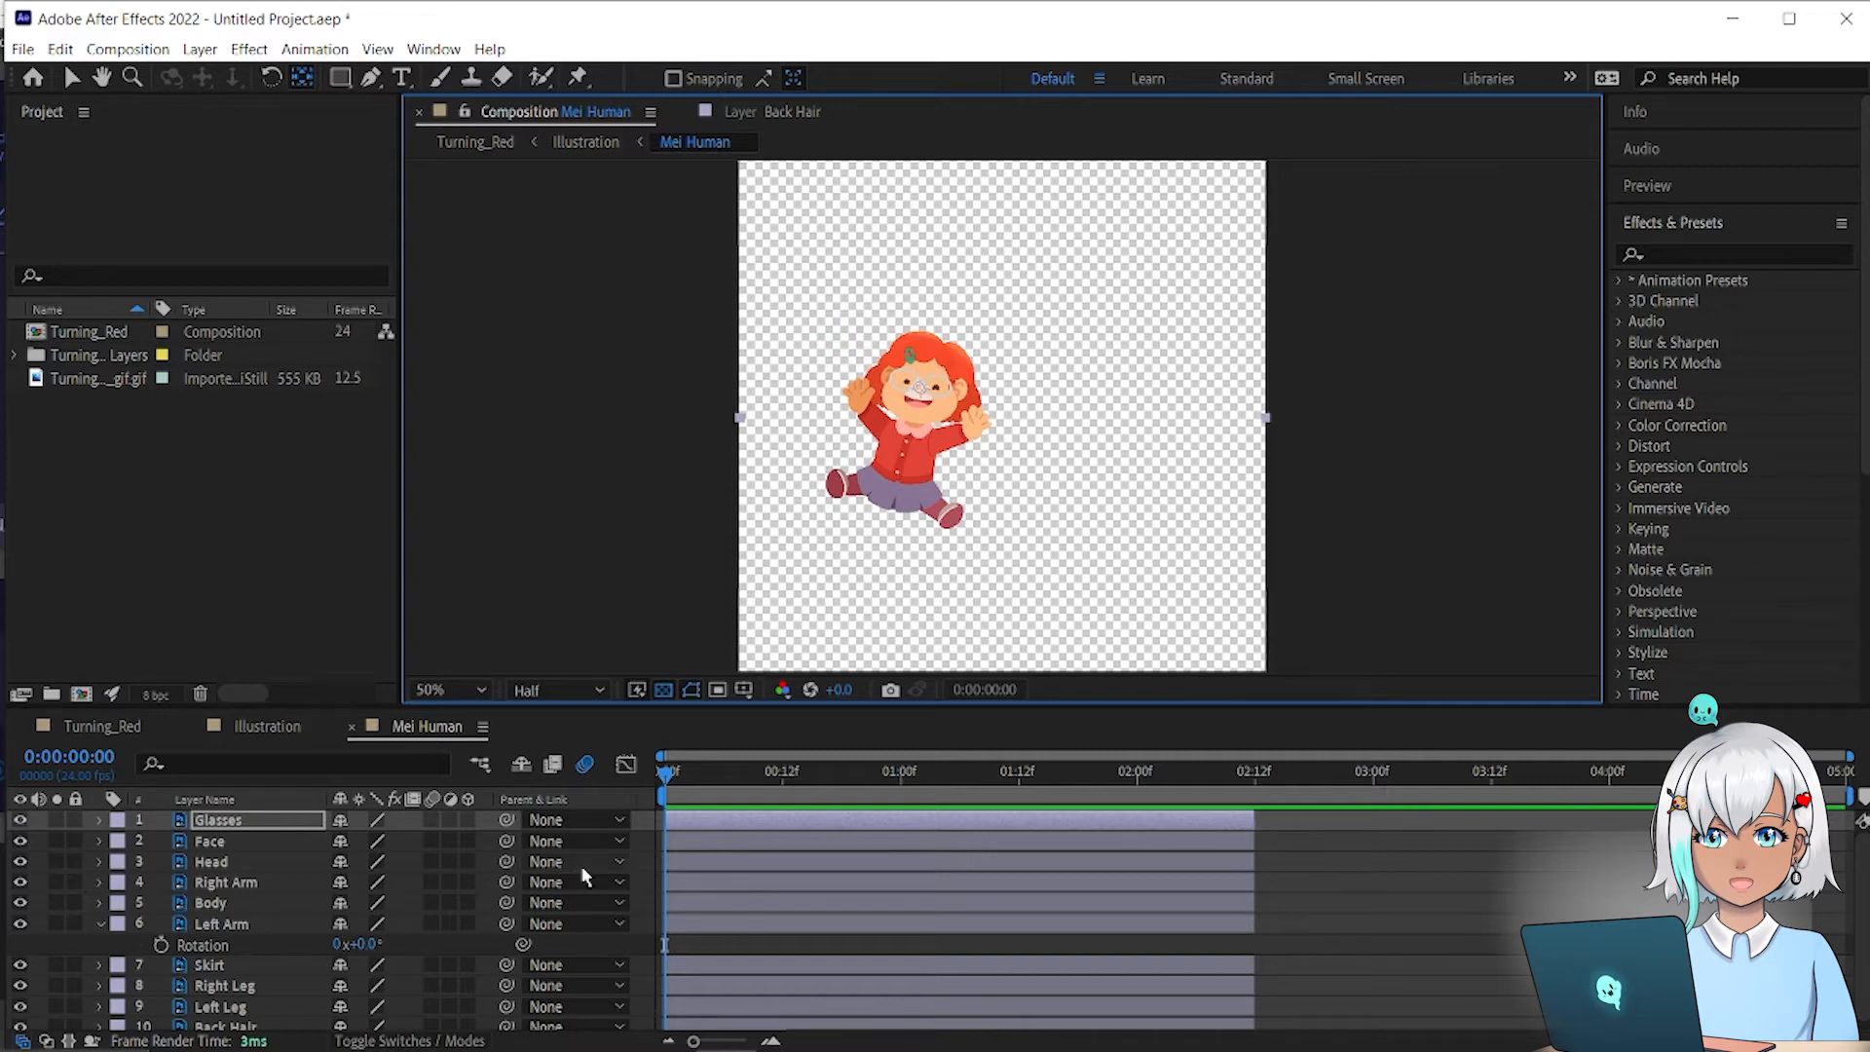
click(273, 928)
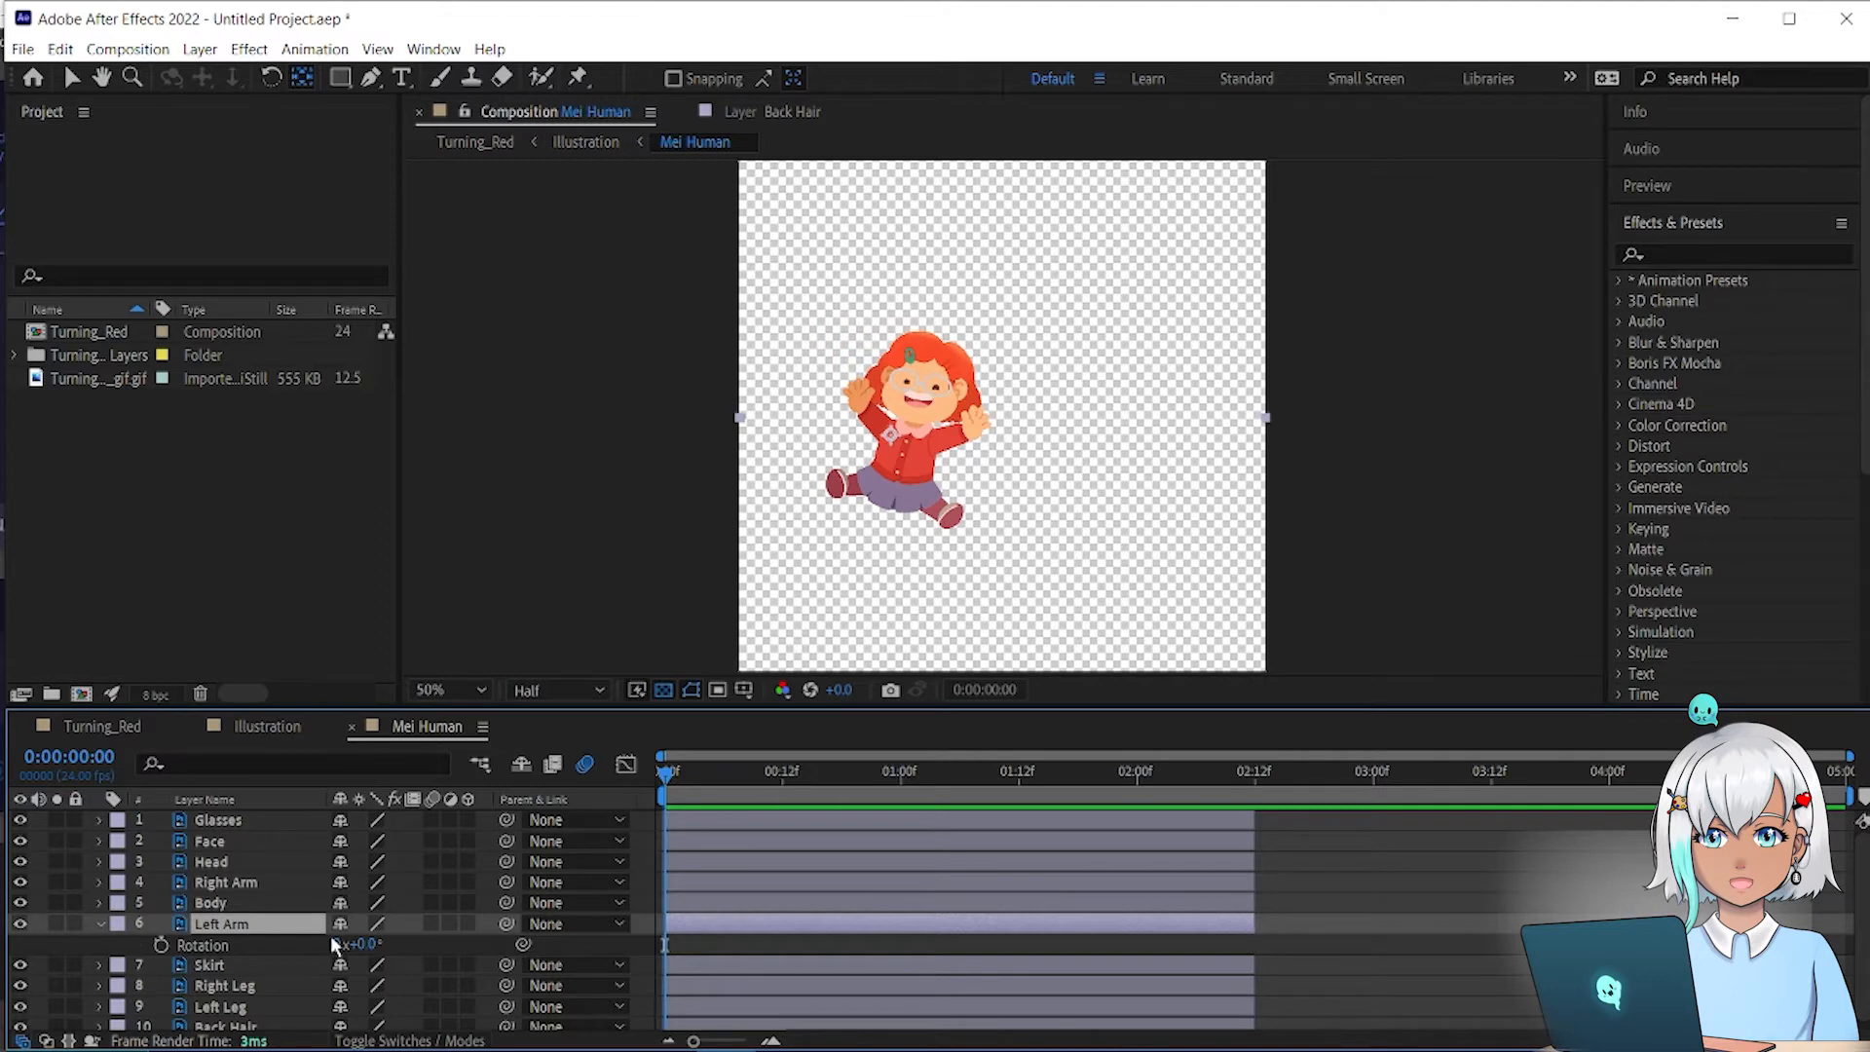
key(r)
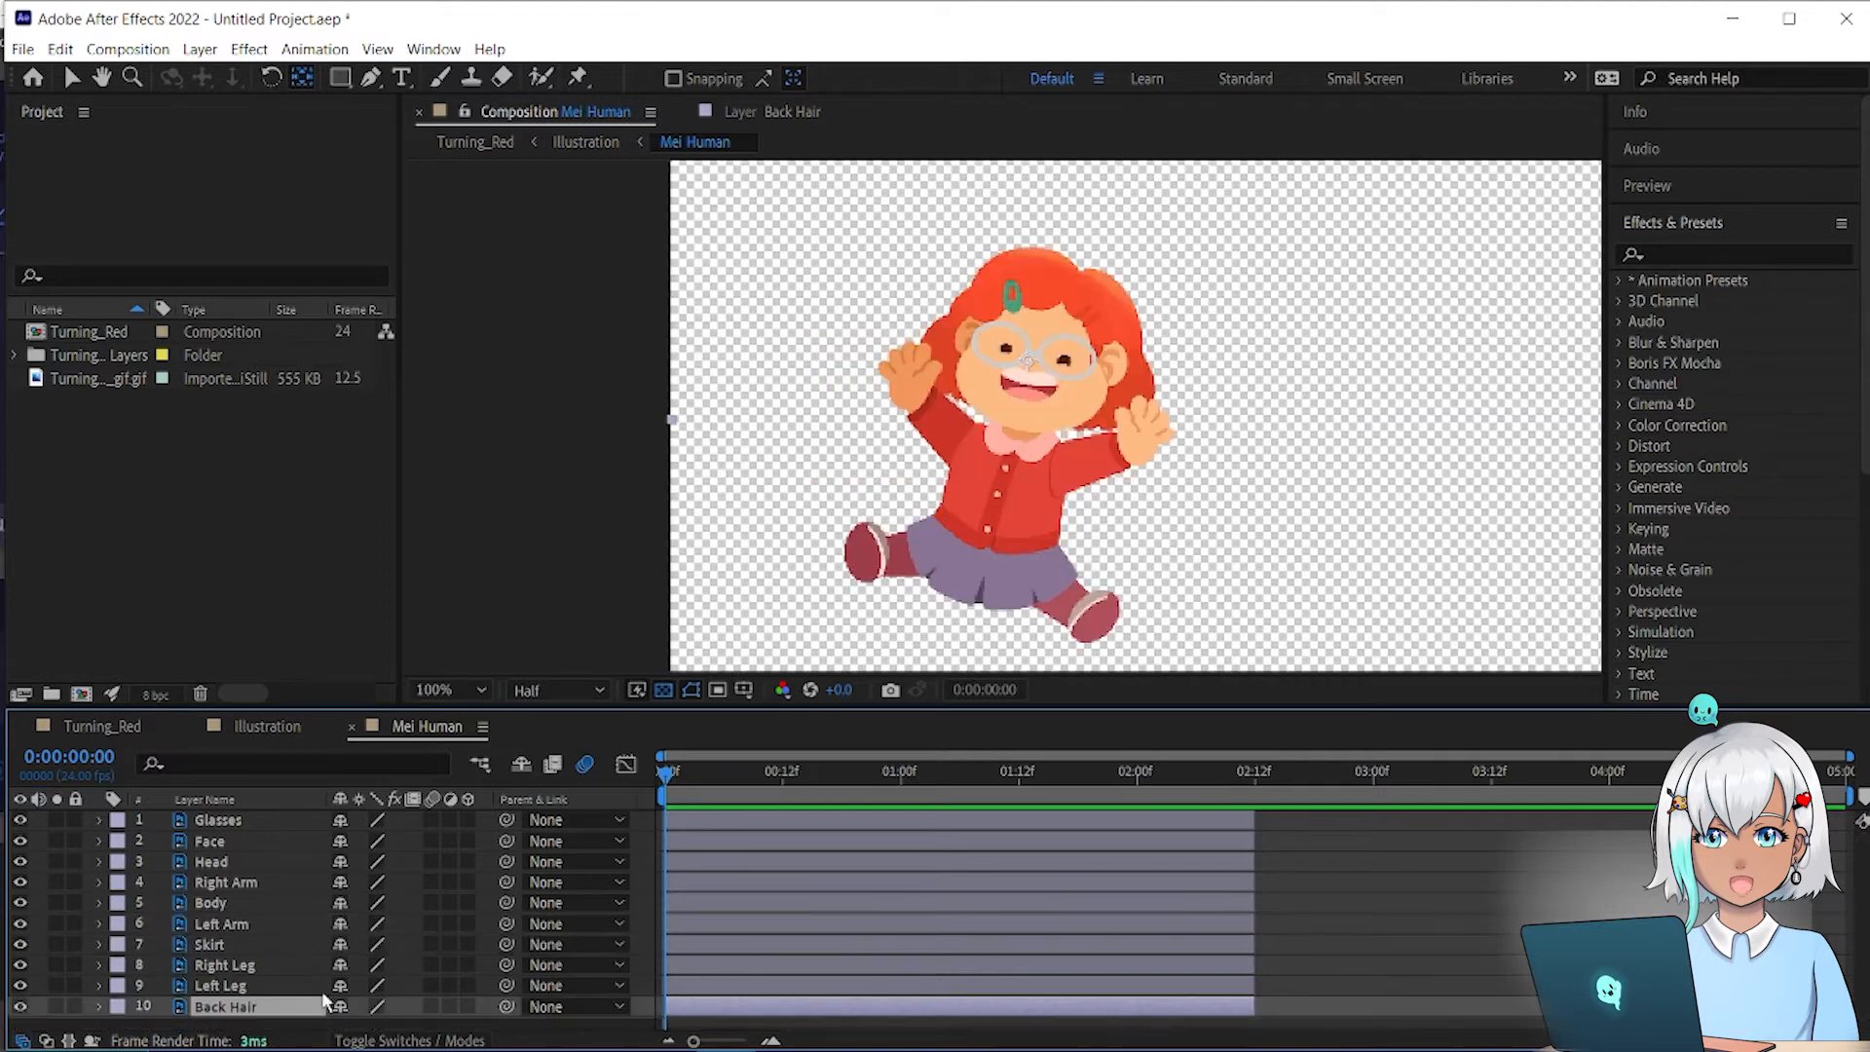
key(s)
scroll(299, 996, down, 1)
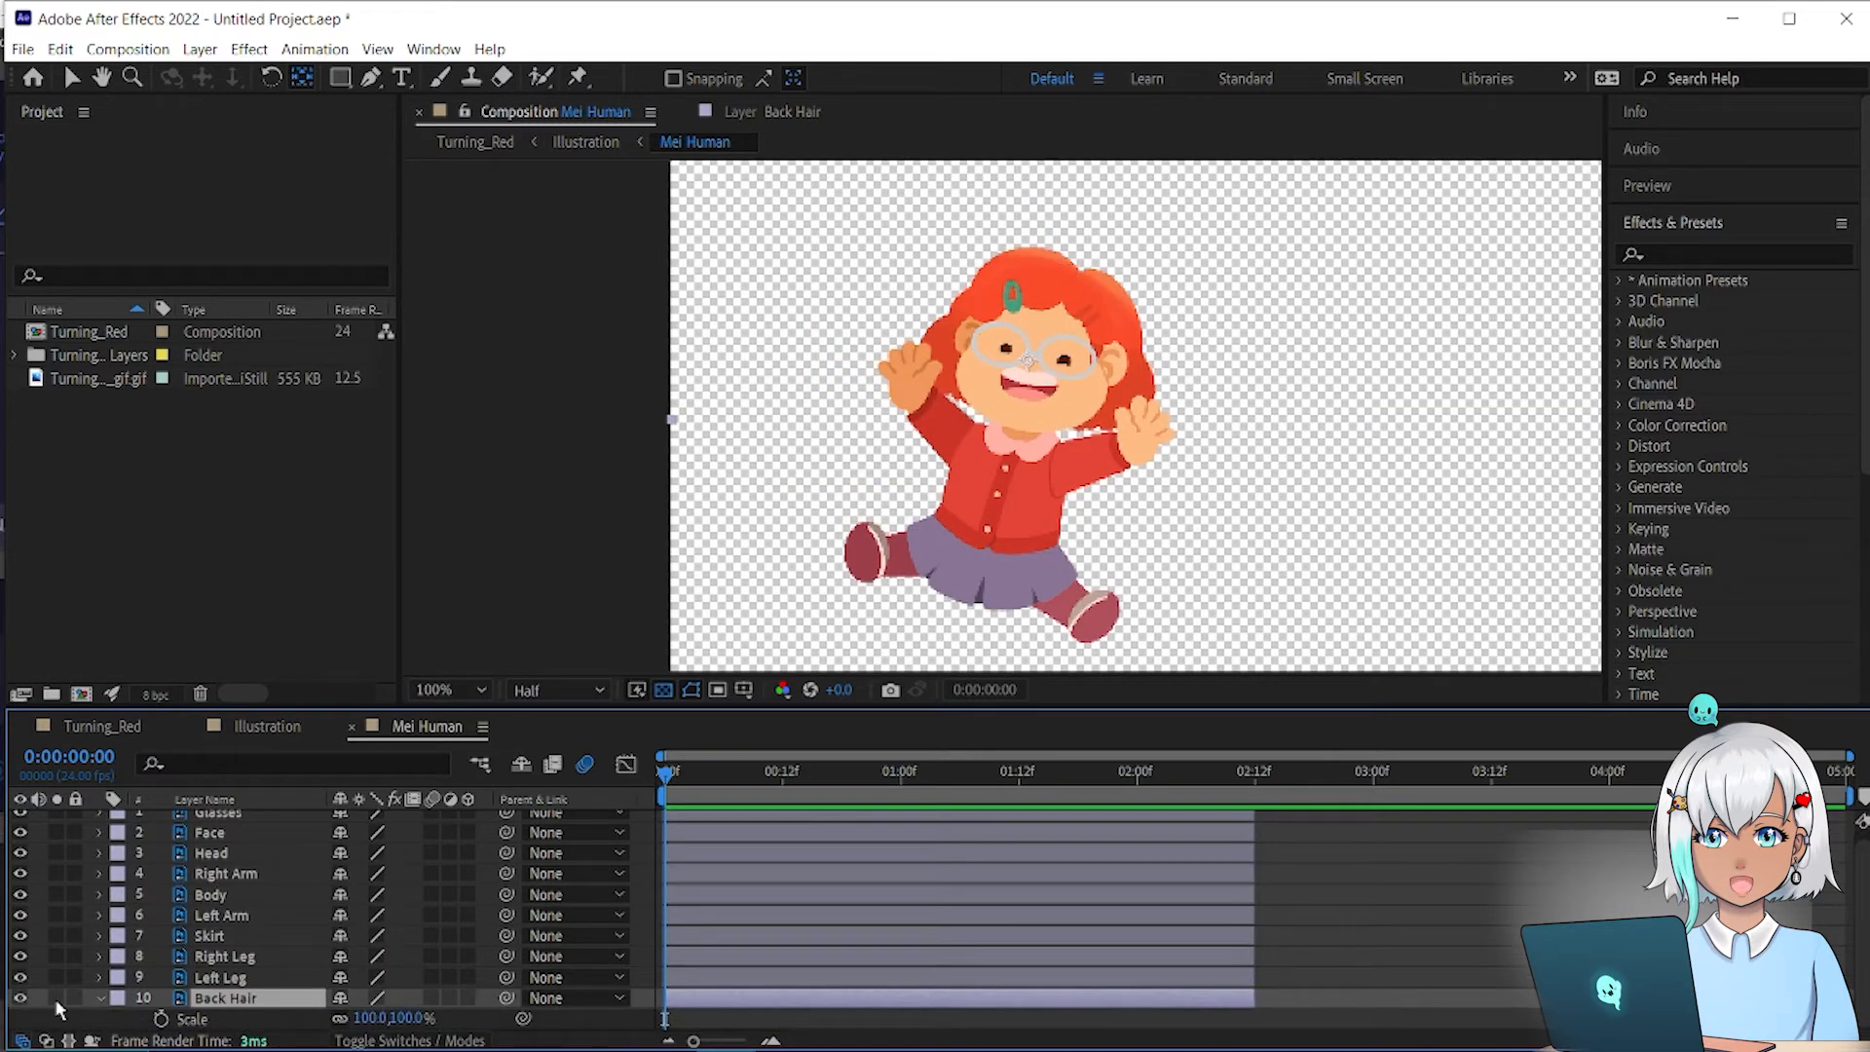
click(161, 1019)
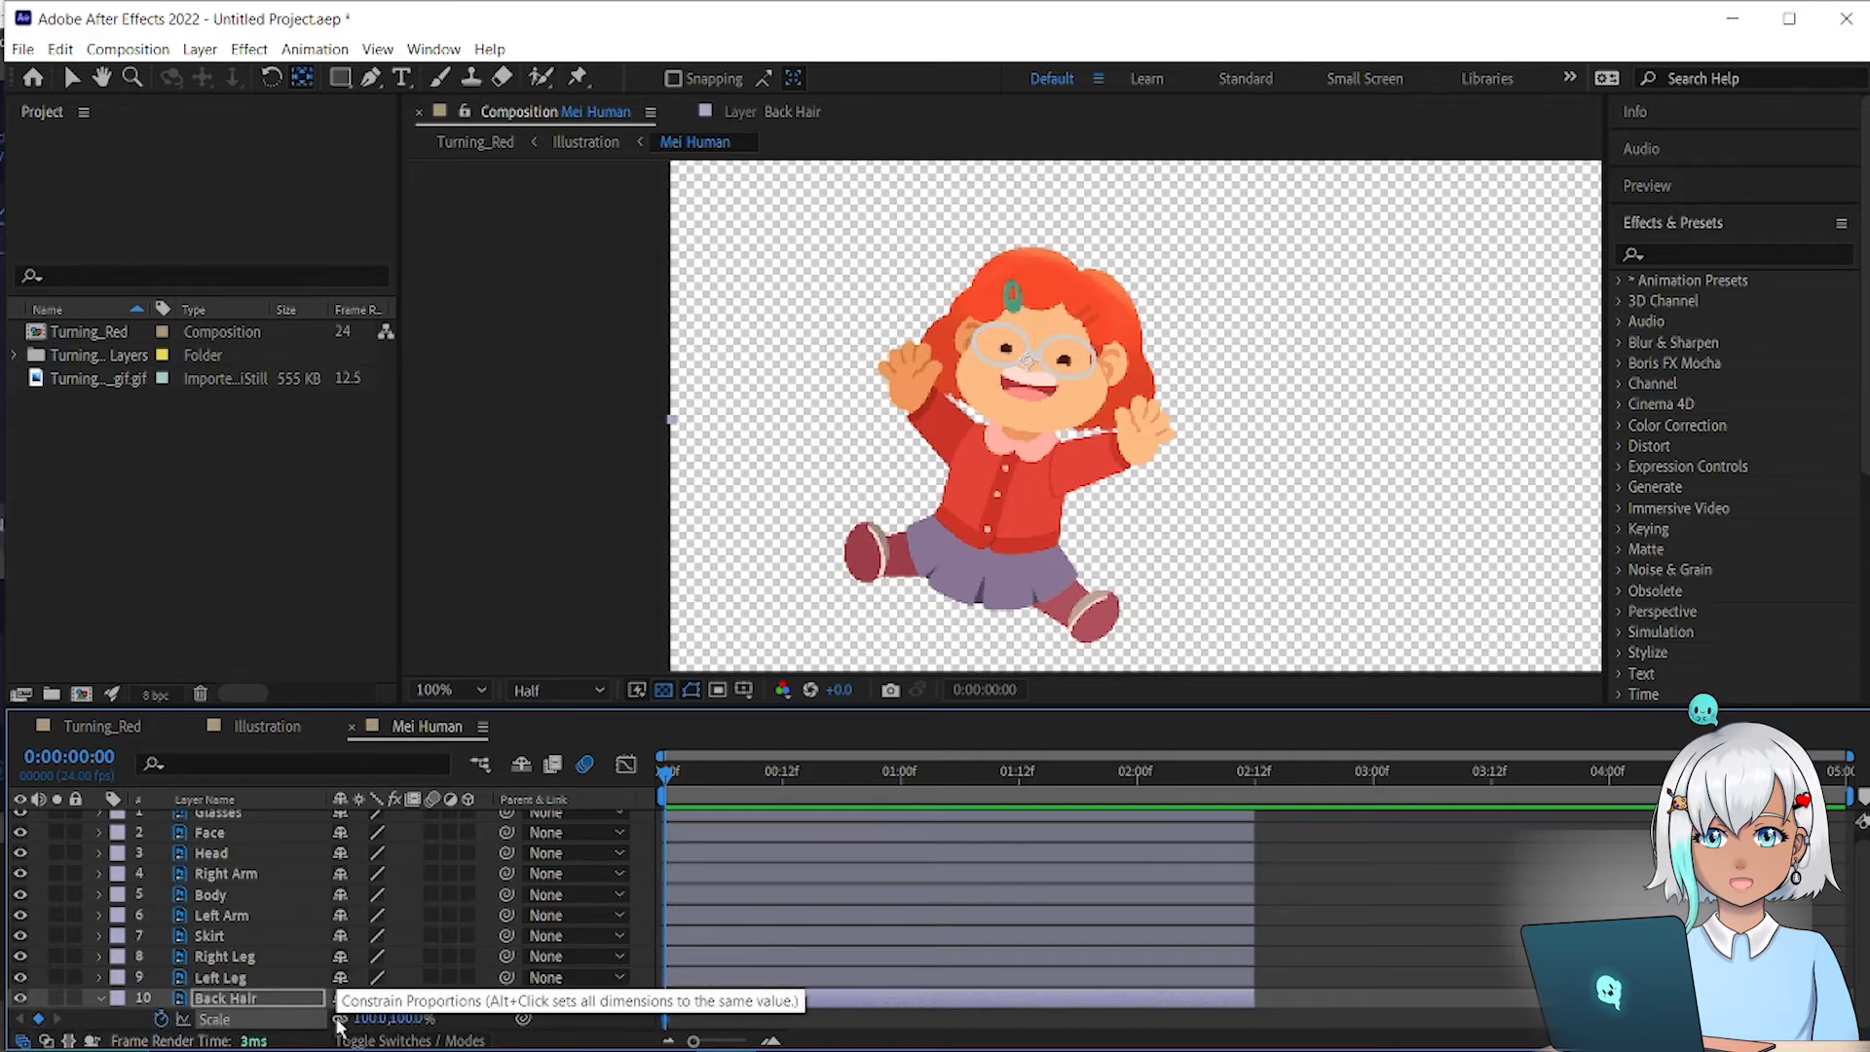
click(368, 1018)
drag(370, 1023, 397, 1025)
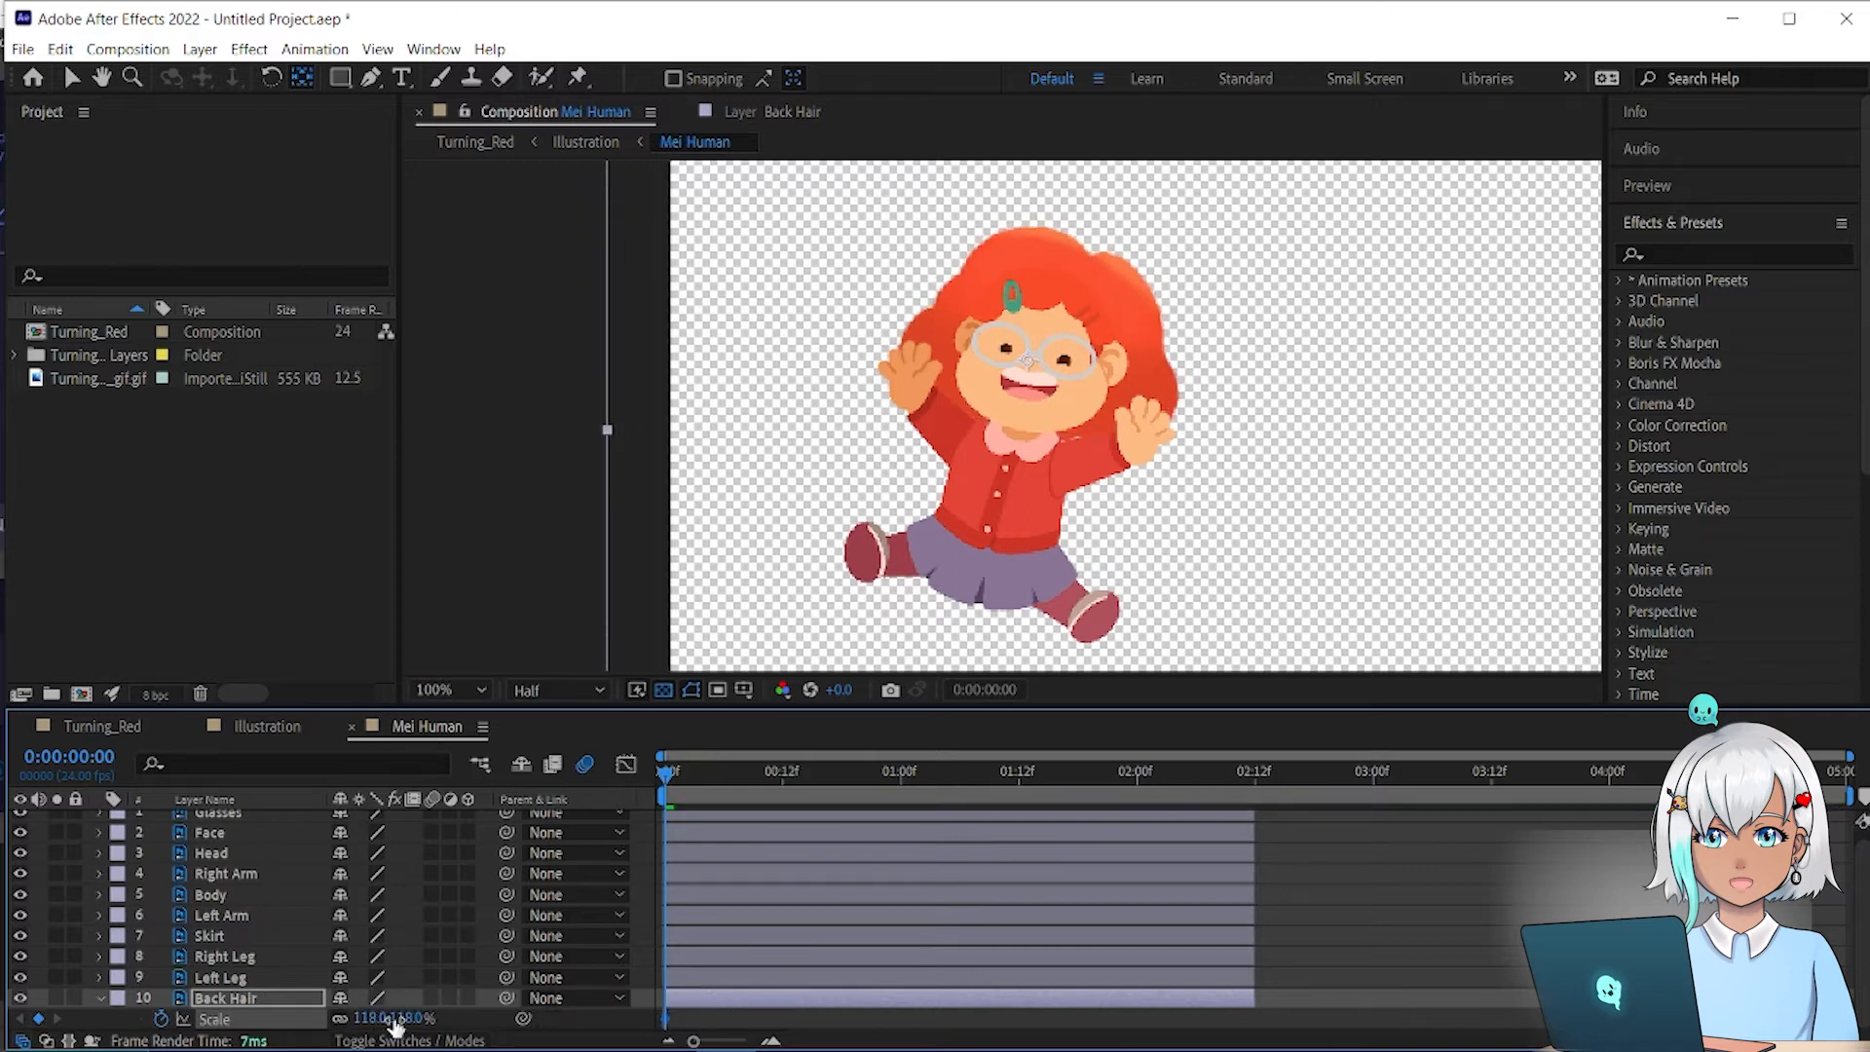
key(ctrl+z)
Step: Unlink the Back Hair's Scale proportions, test stretching only its width to about 194%, and undo the stretch
click(341, 1021)
drag(378, 1018, 485, 1015)
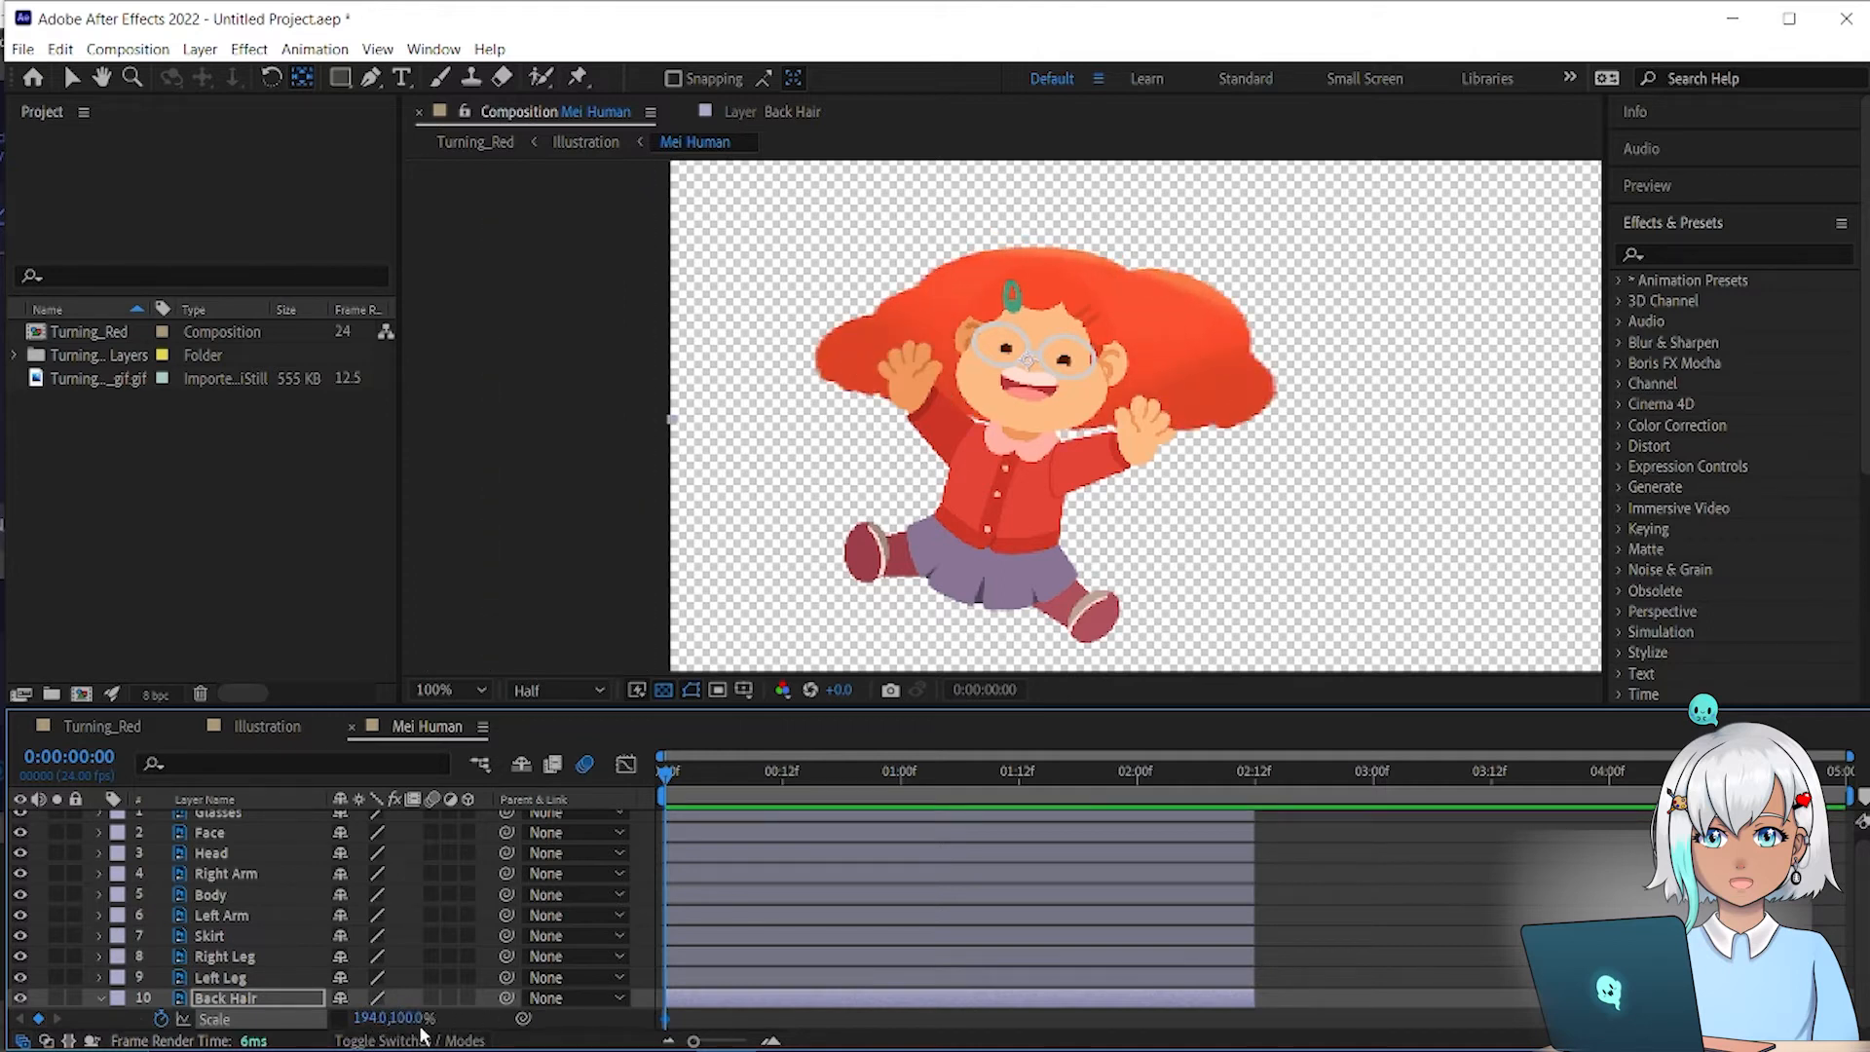
key(ctrl+z)
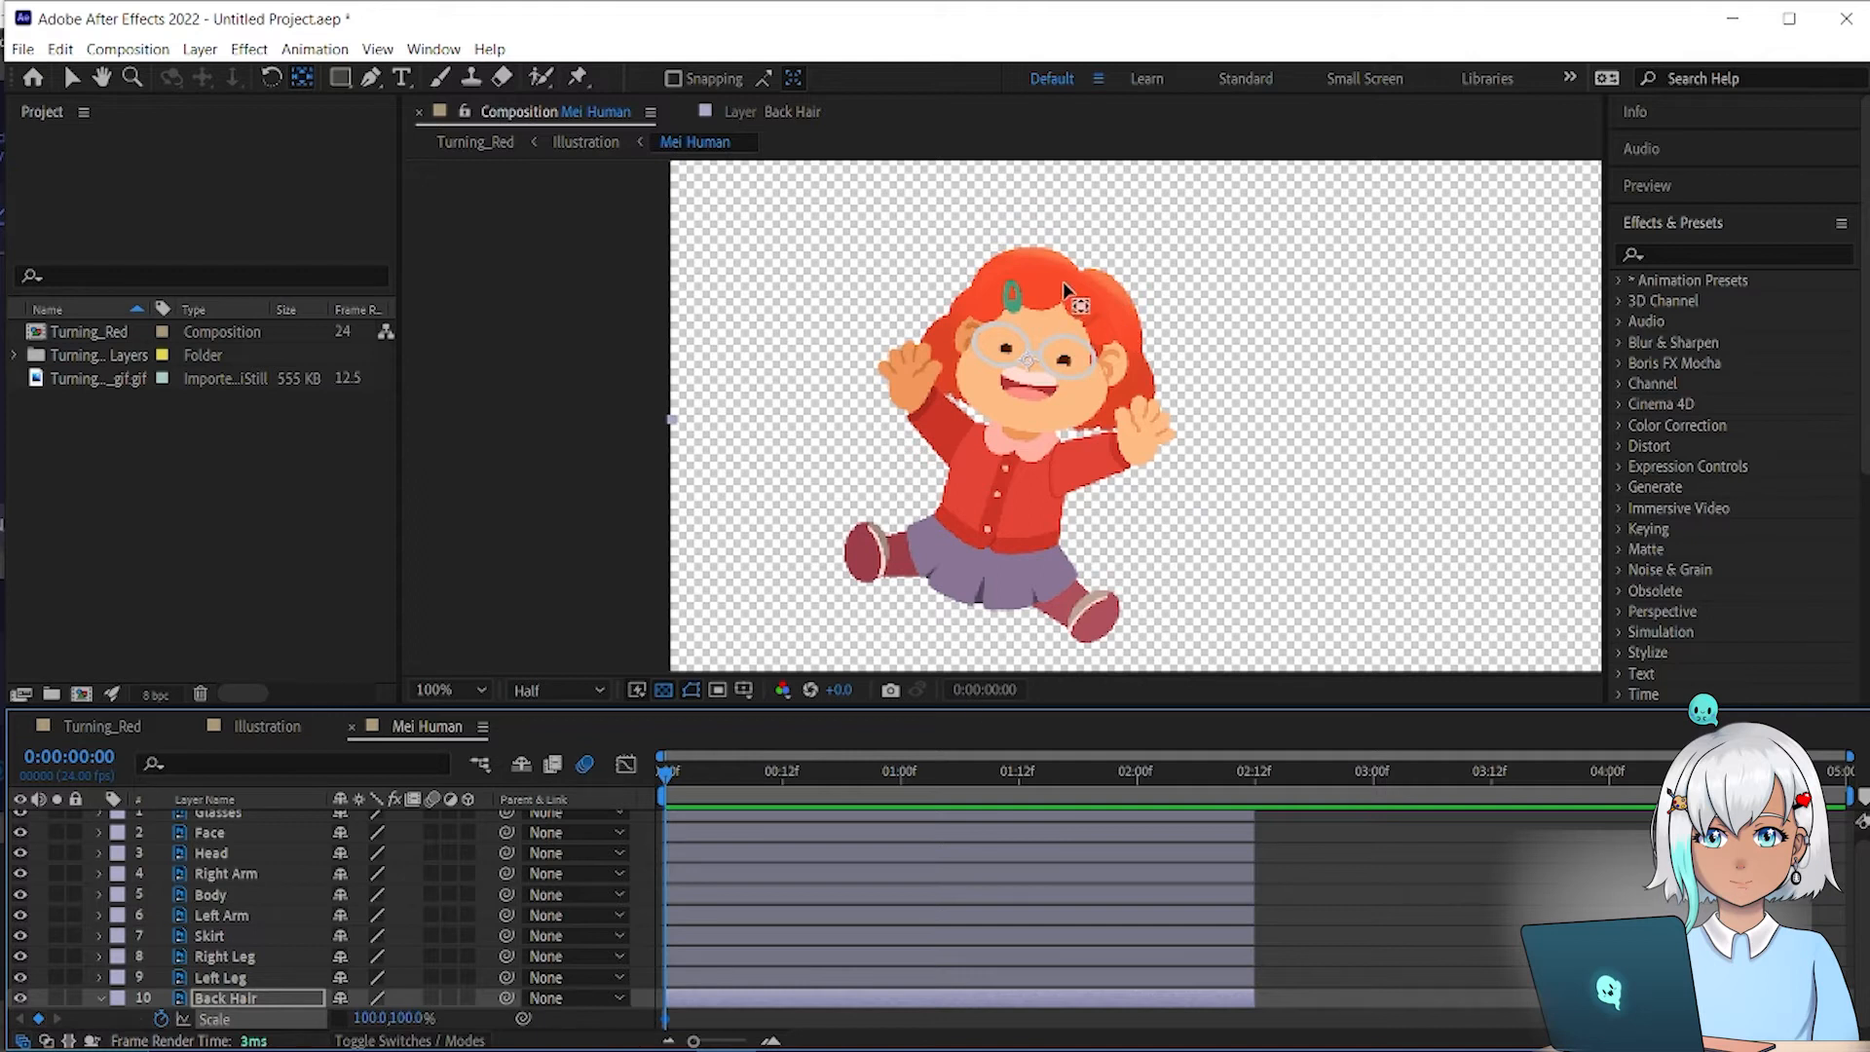
Step: Keyframe the Back Hair's Scale at 100, 100% on 0:00:01:12, matching Mei's rise in Illustration, and at 100, 120% on the first frame
click(268, 727)
drag(691, 780, 862, 764)
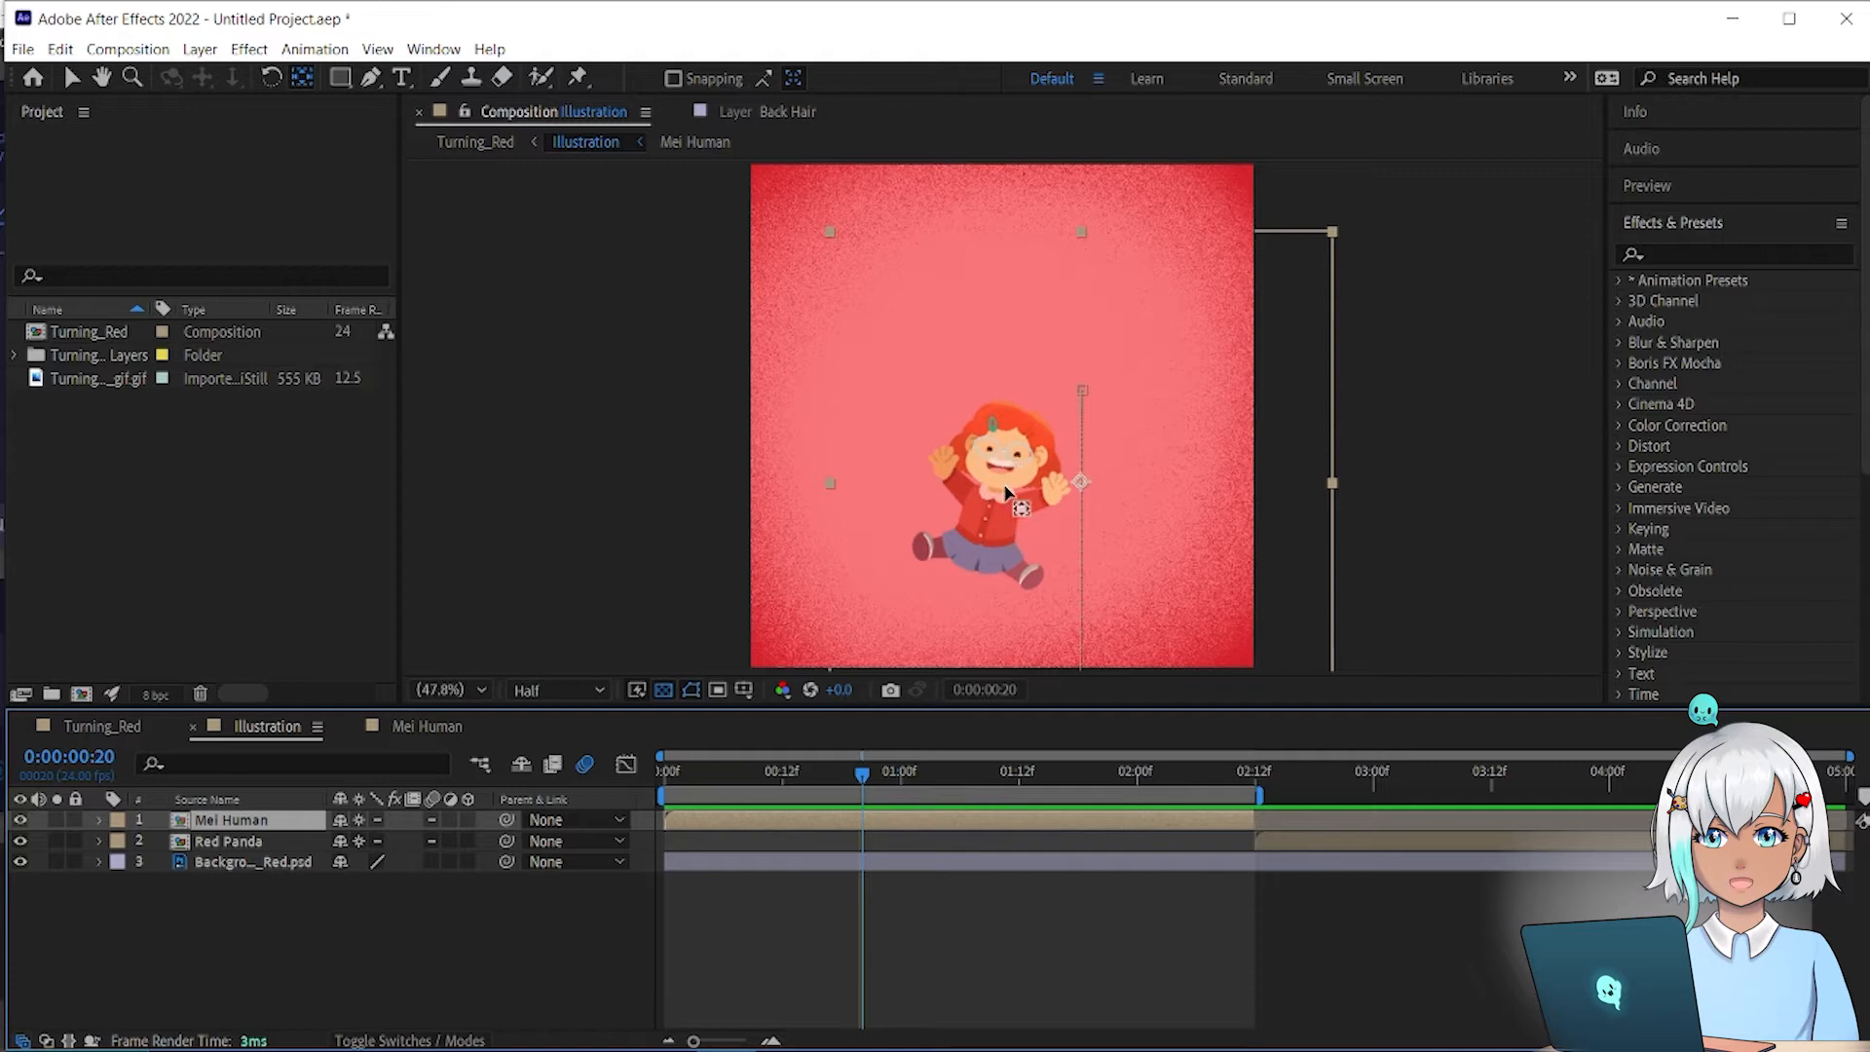
mouse_move(943, 776)
mouse_down()
mouse_move(1178, 776)
mouse_move(980, 776)
mouse_up()
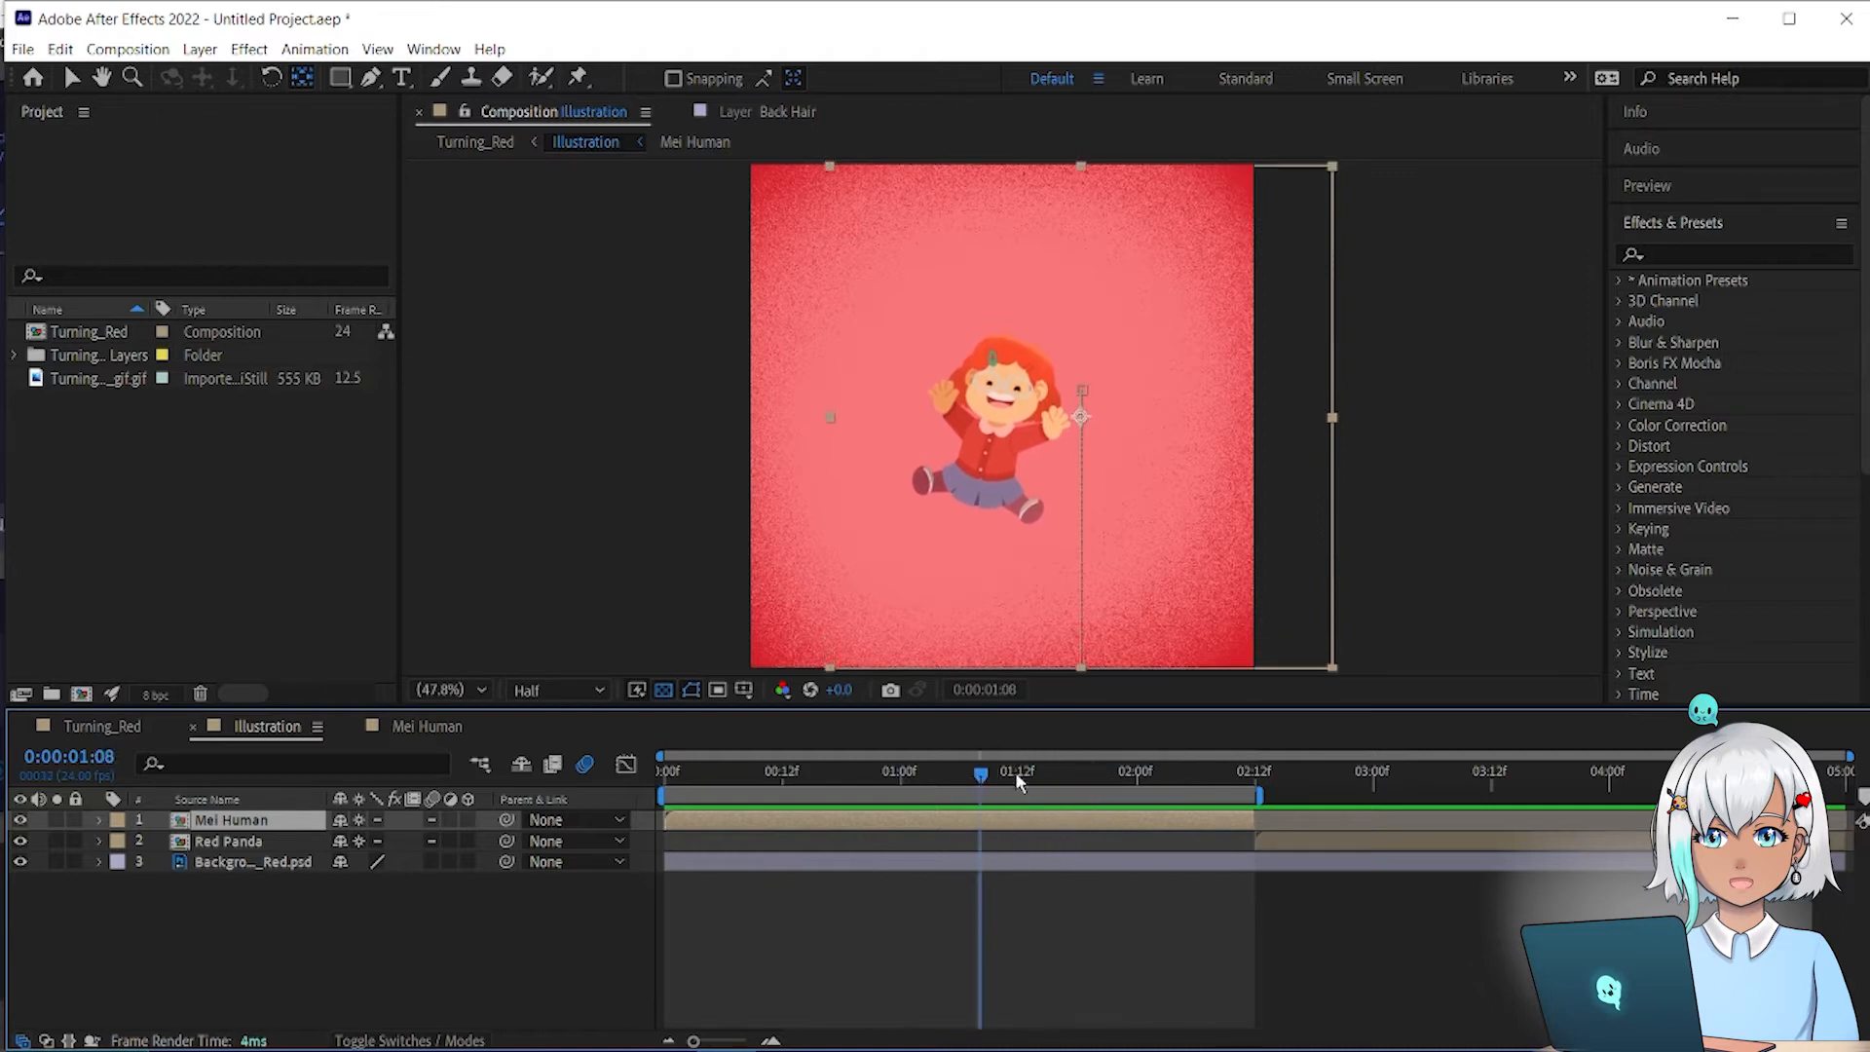
click(1020, 774)
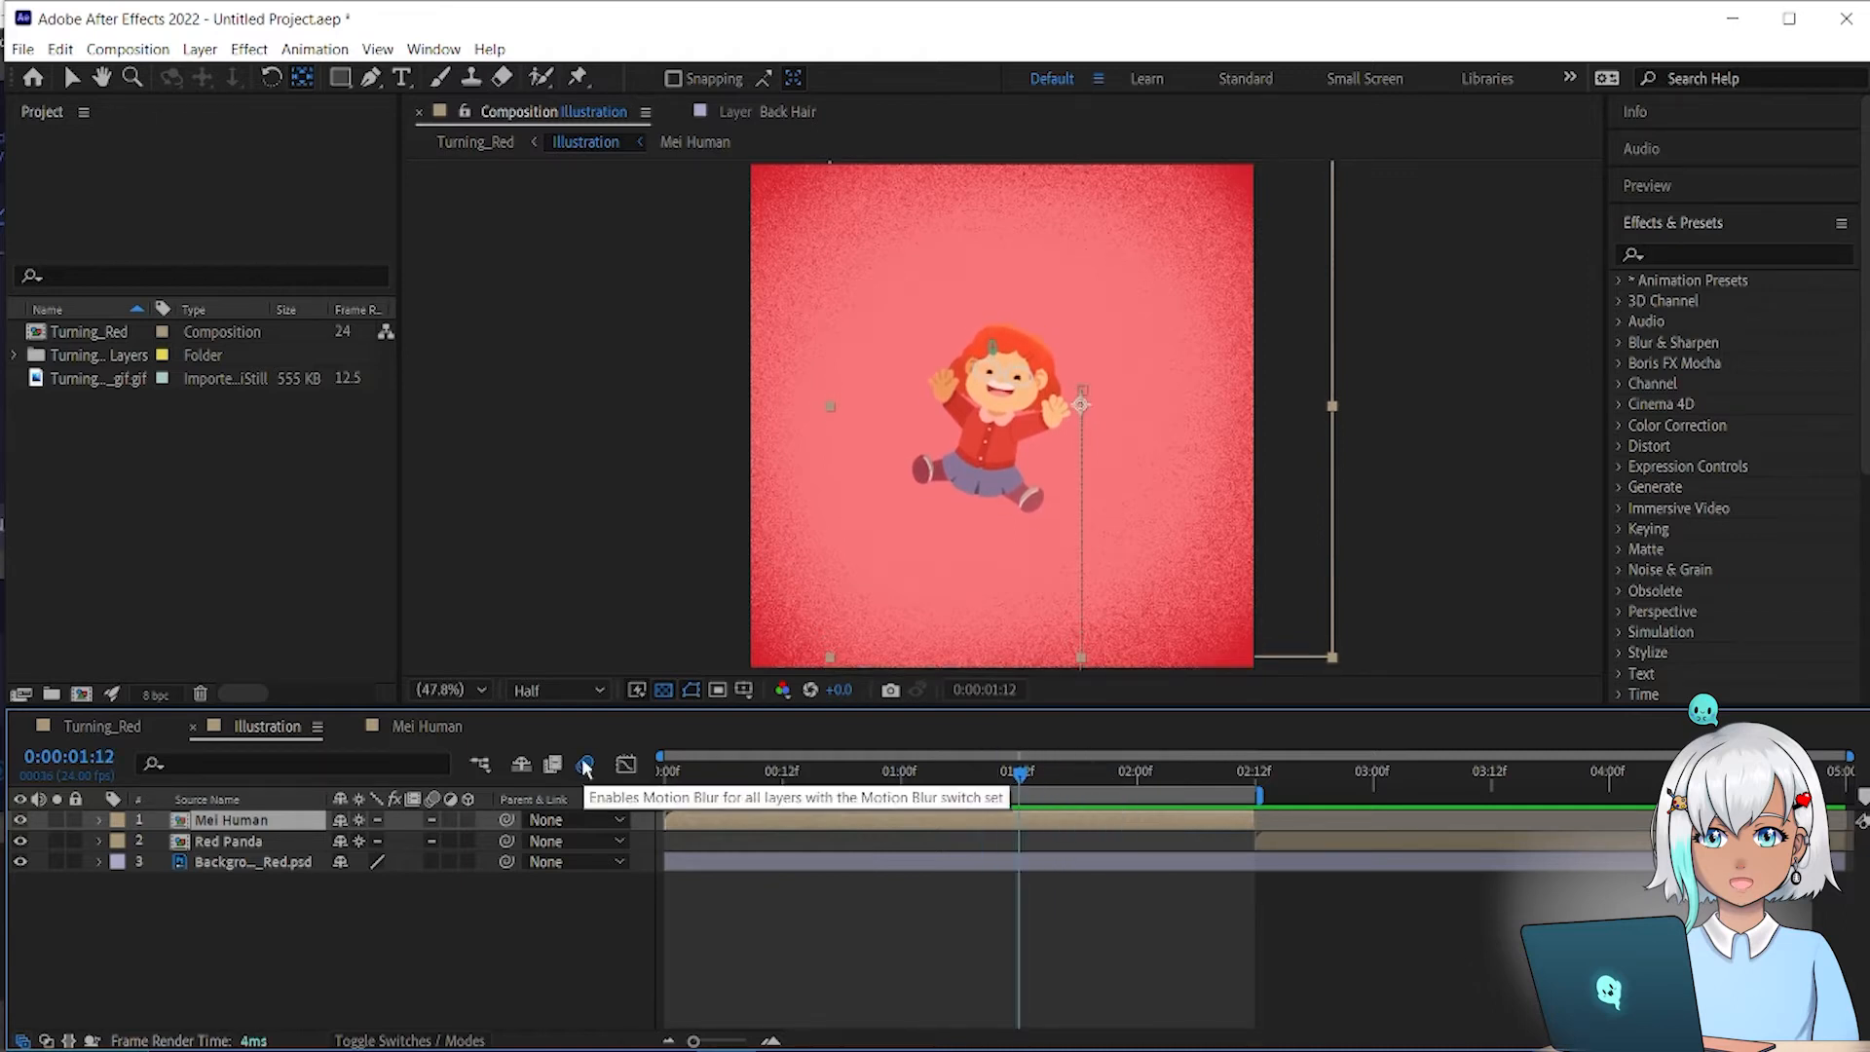
click(406, 727)
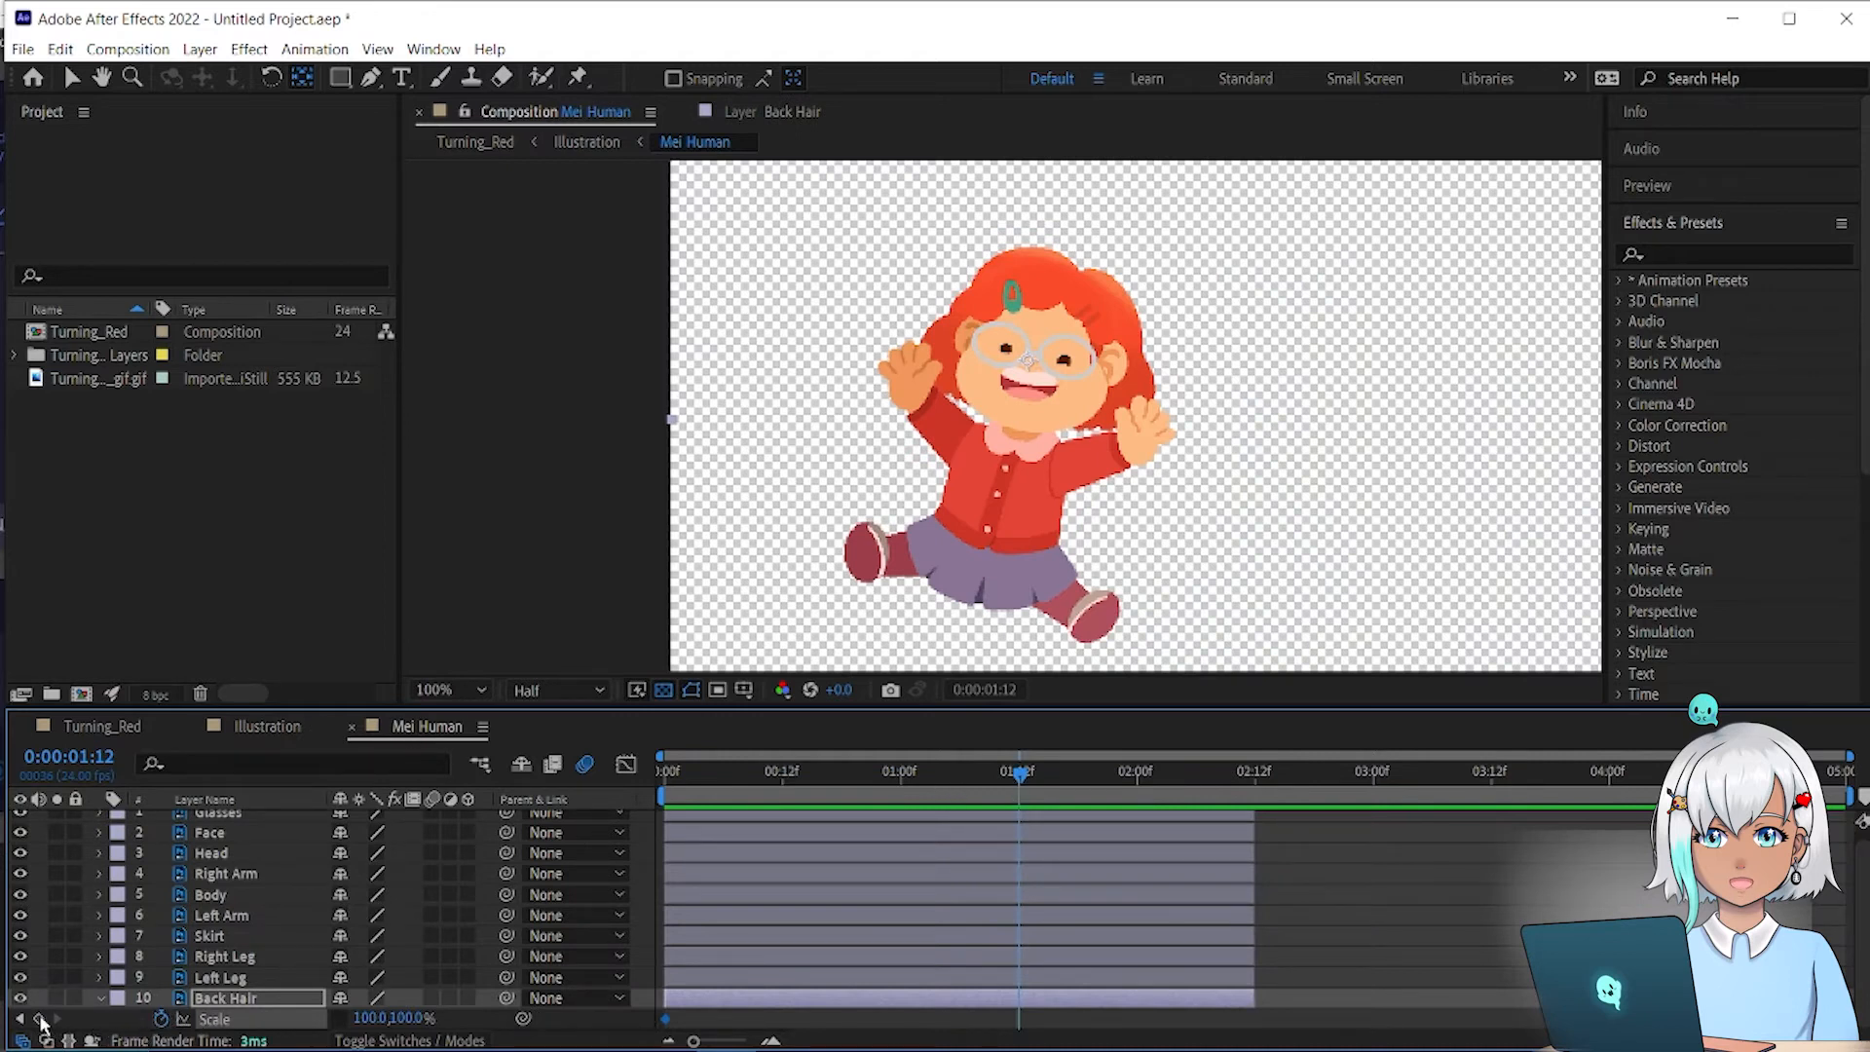
key(Home)
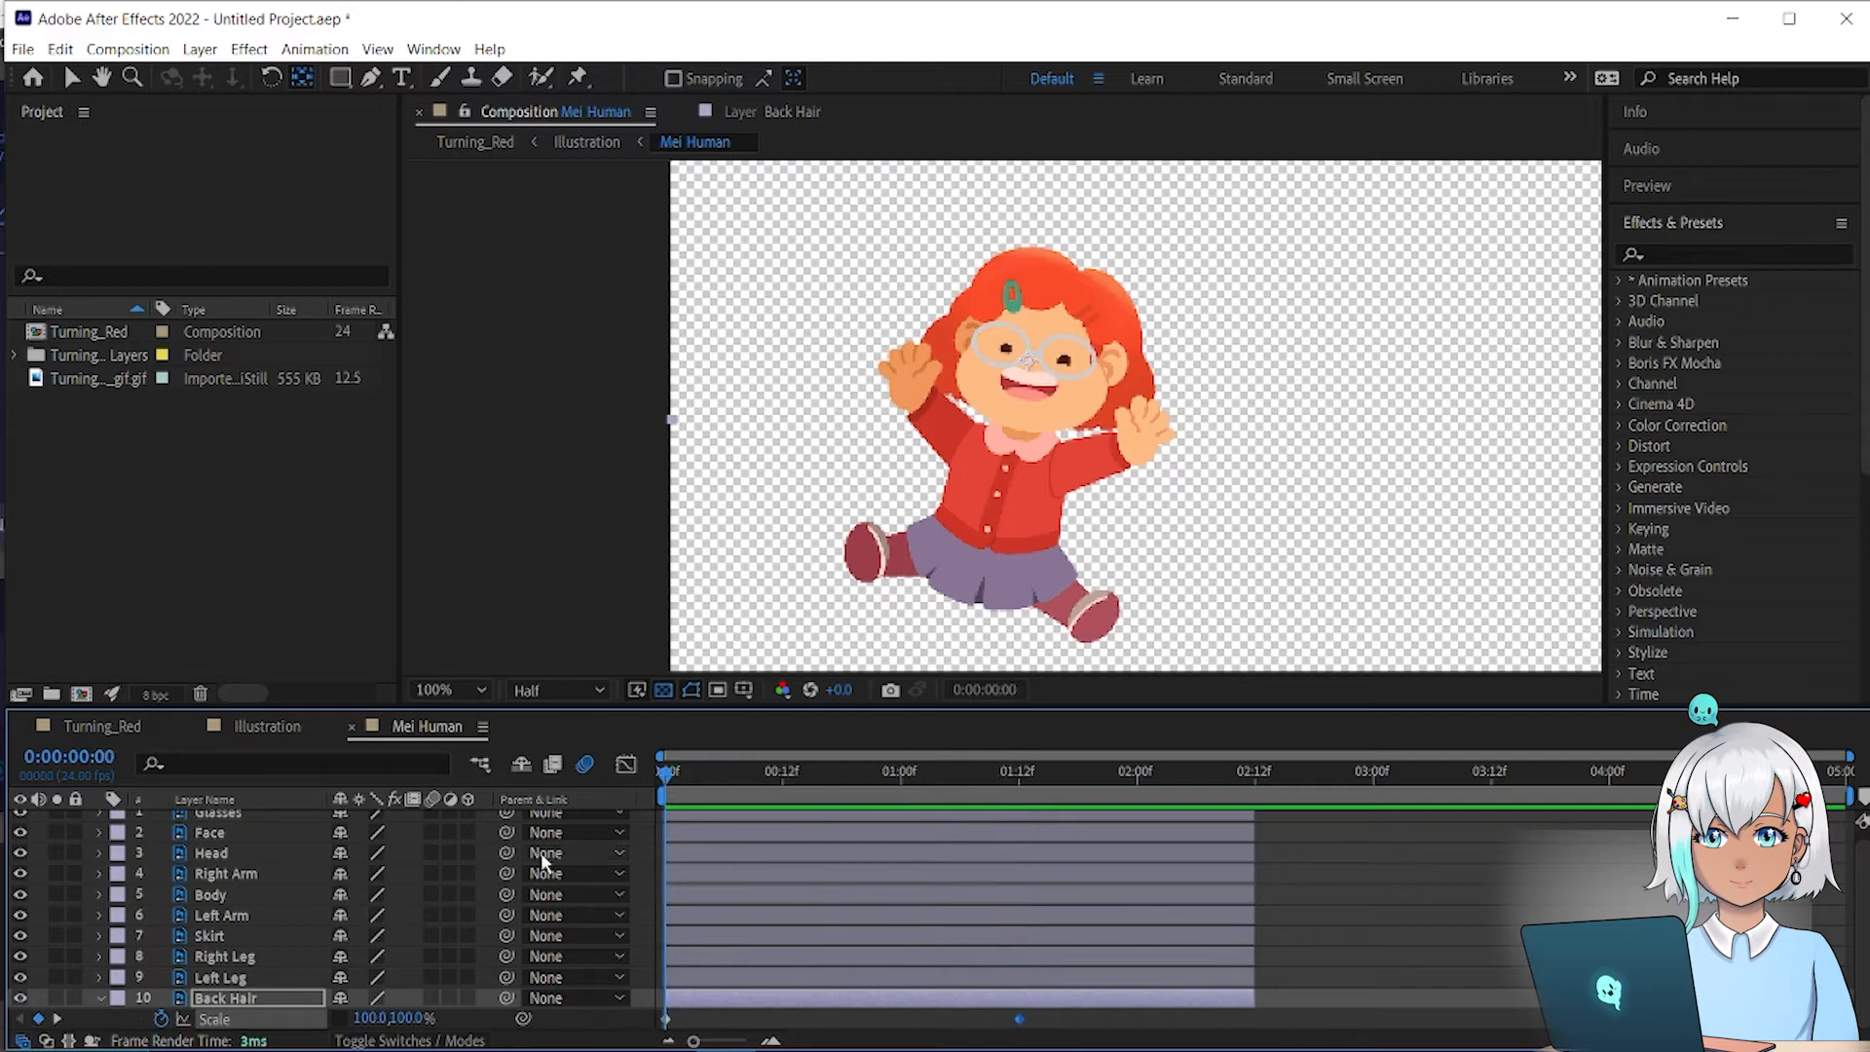
drag(397, 1018, 424, 1016)
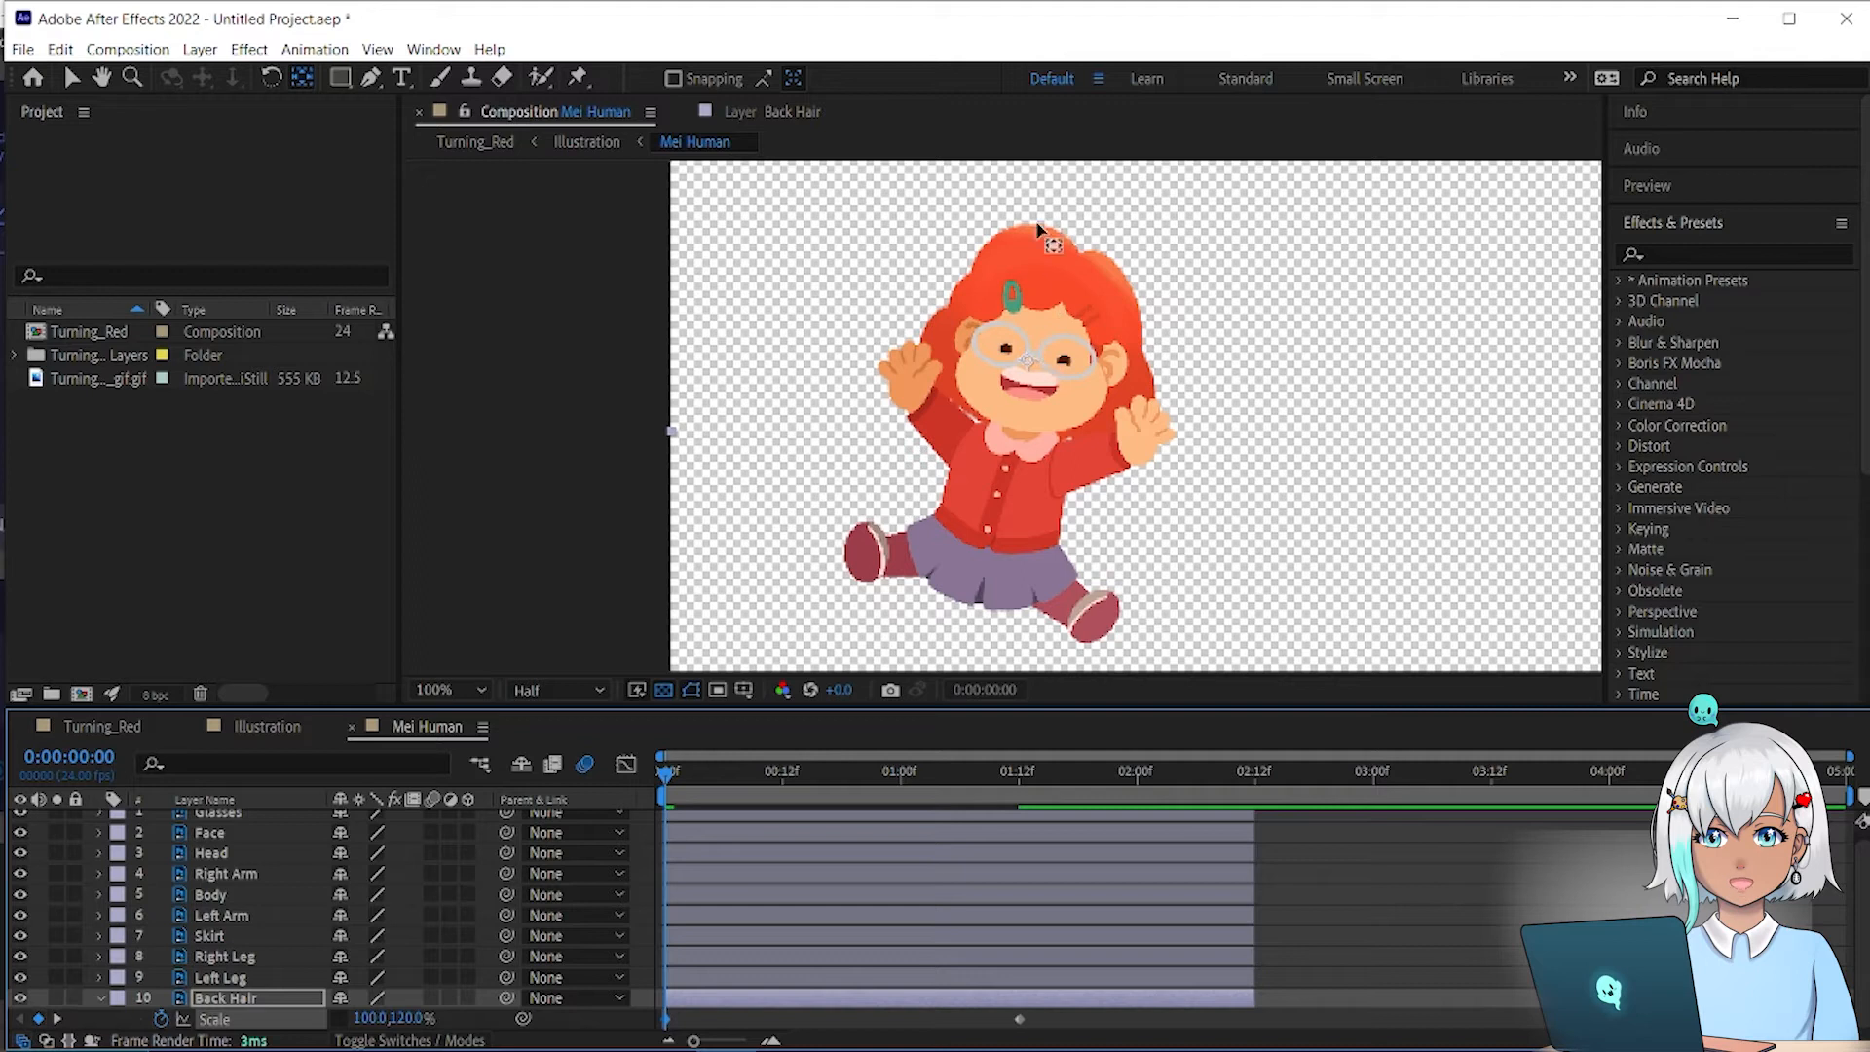
Step: Keyframe the Back Hair's Position at 366, 480 on 0:00:01:12 and at 366, 501 on the first frame
key(p)
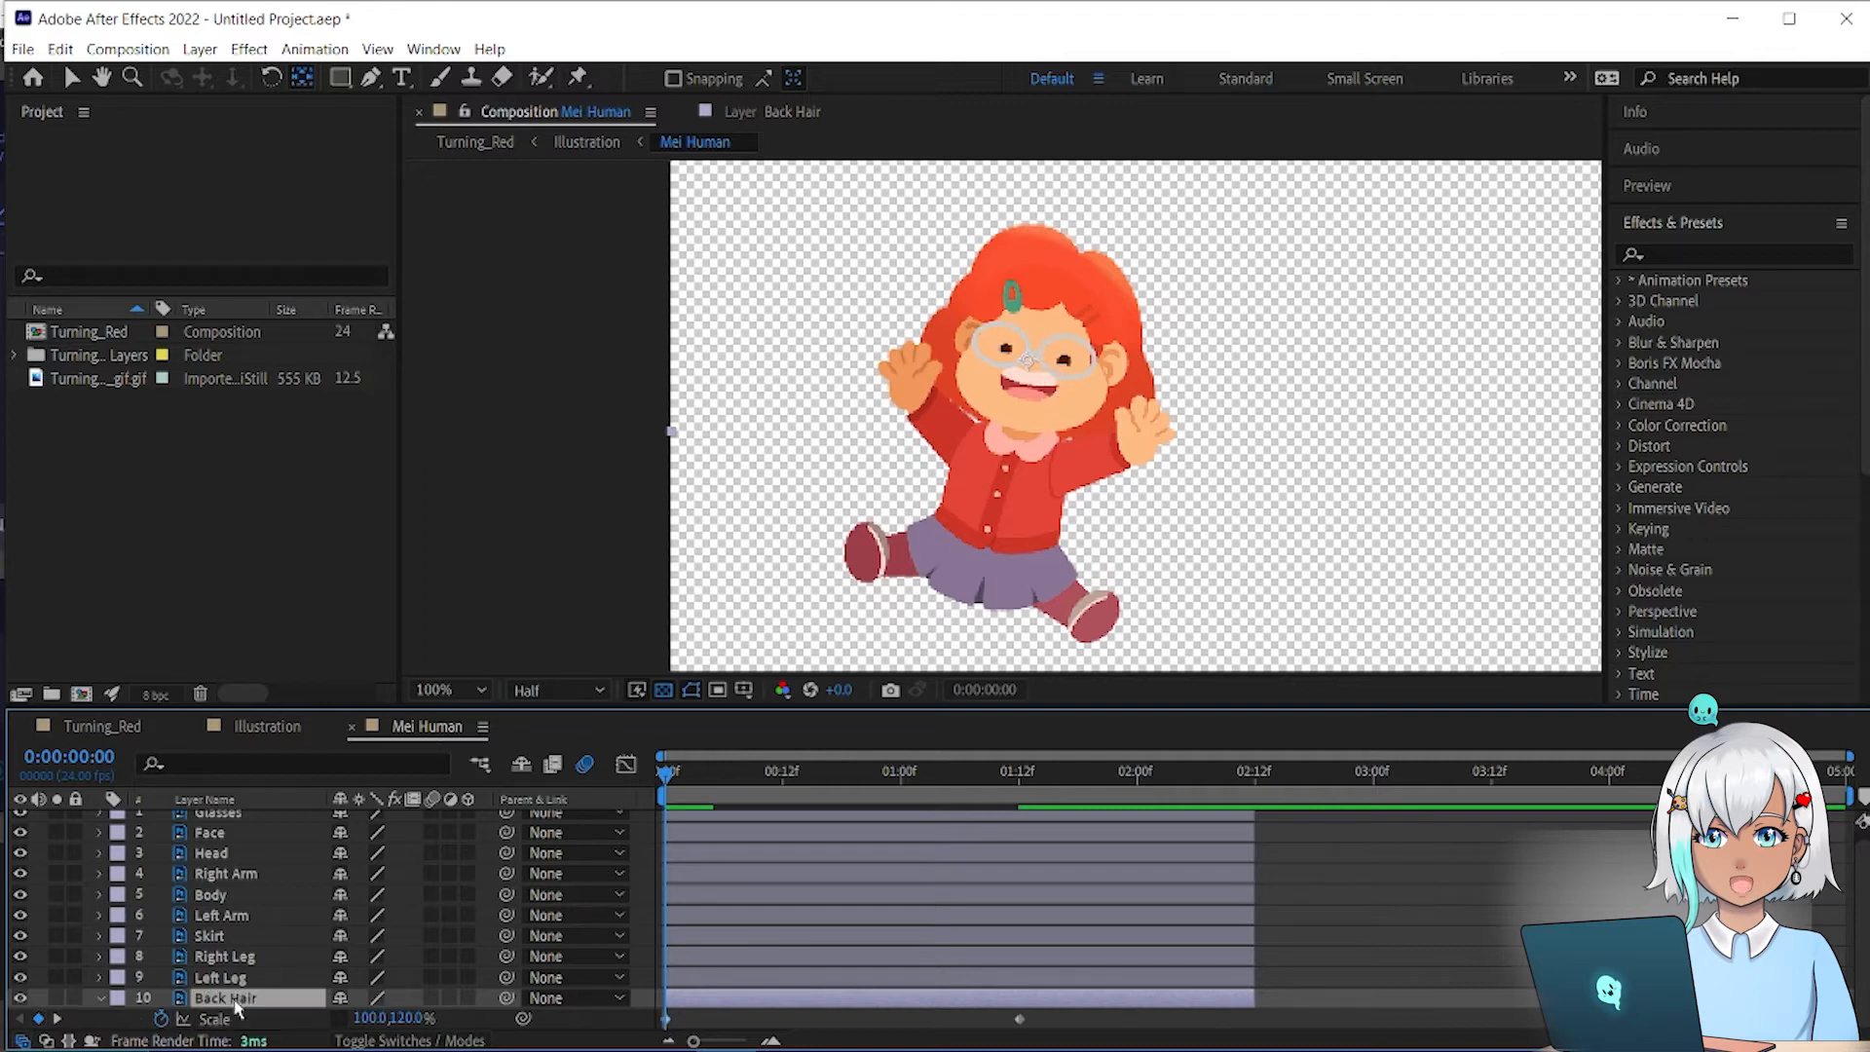
click(162, 1019)
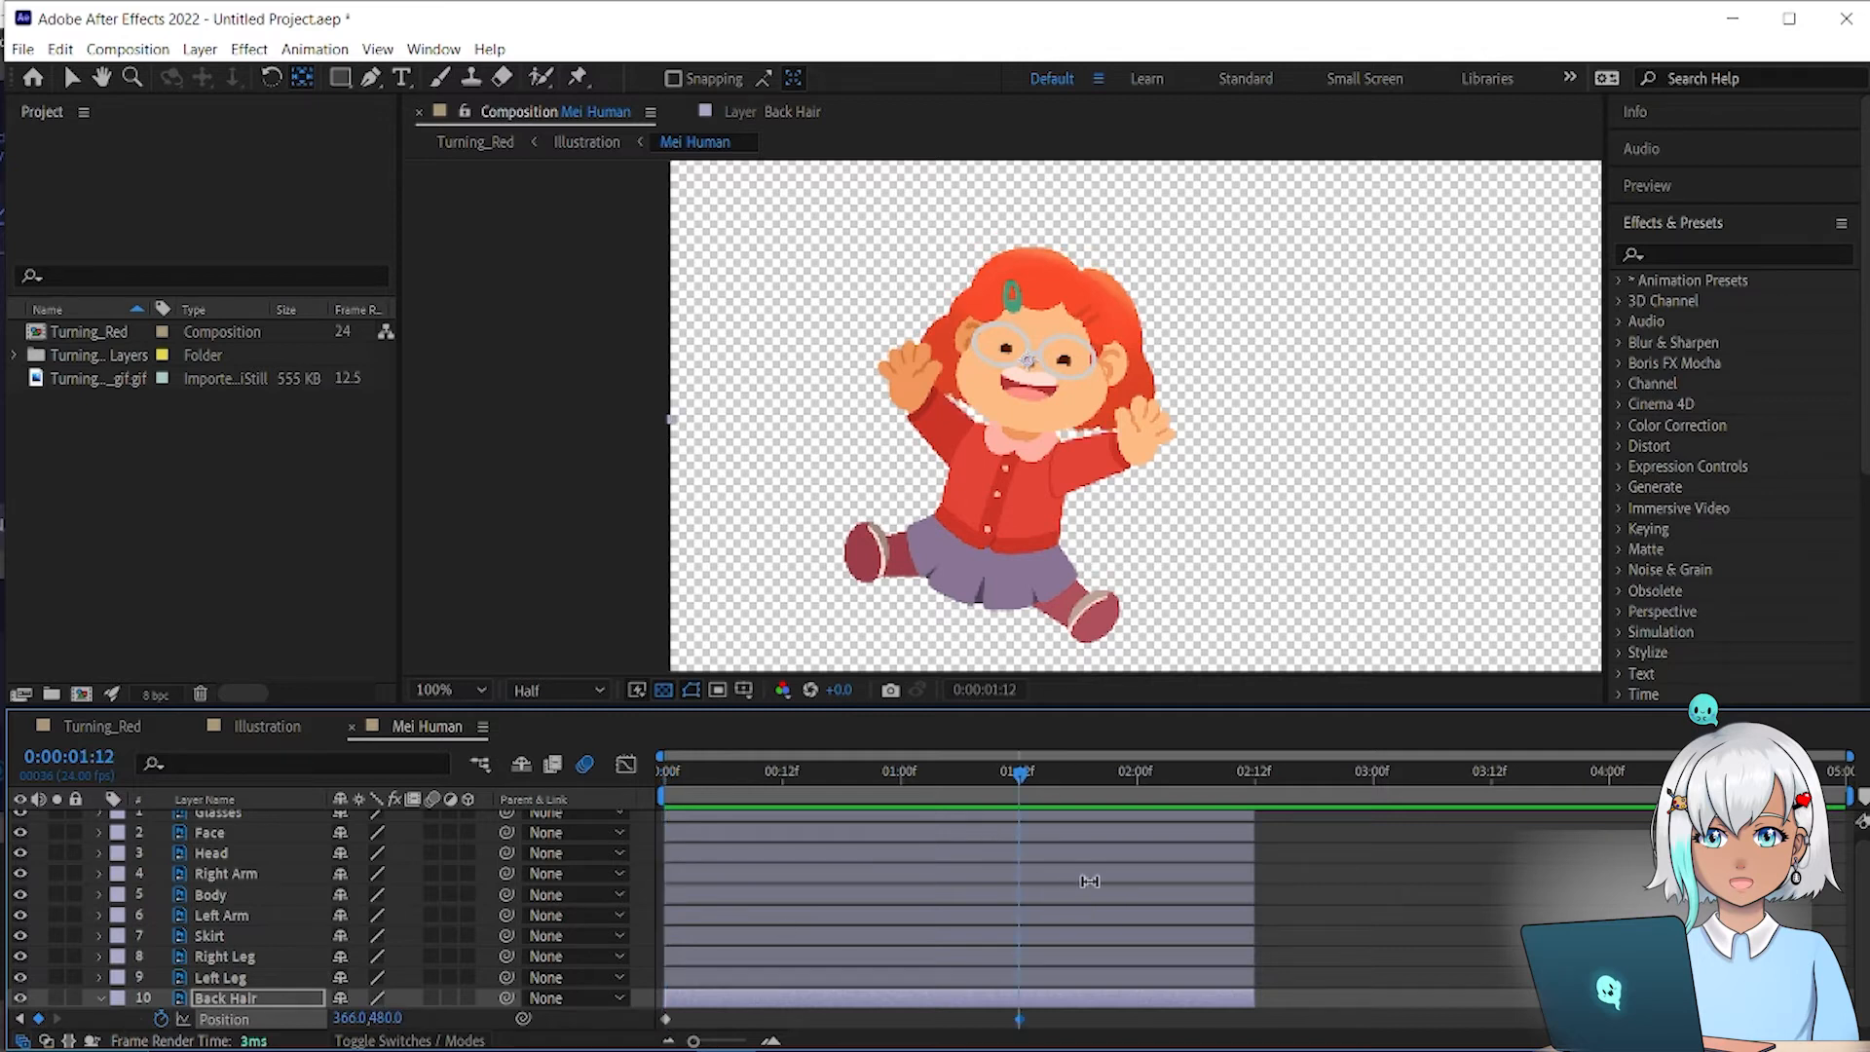
click(933, 784)
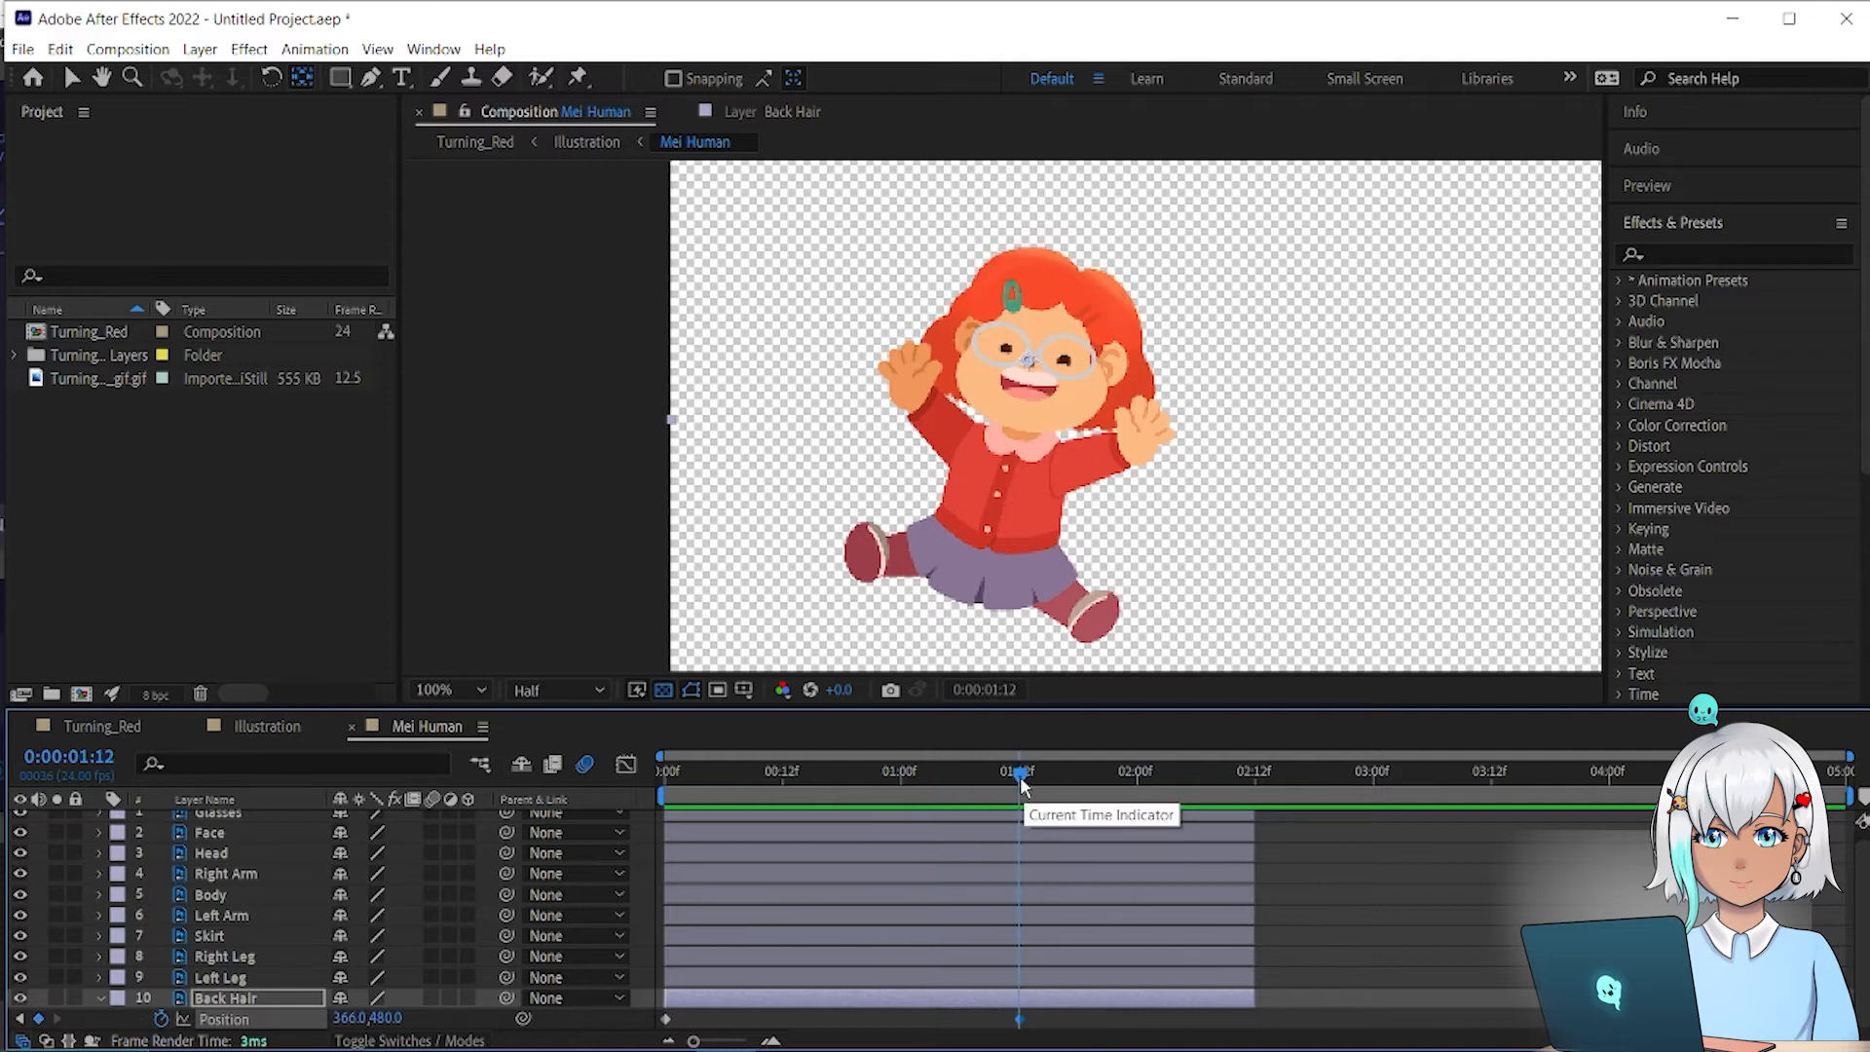
key(Home)
drag(381, 1018, 411, 1018)
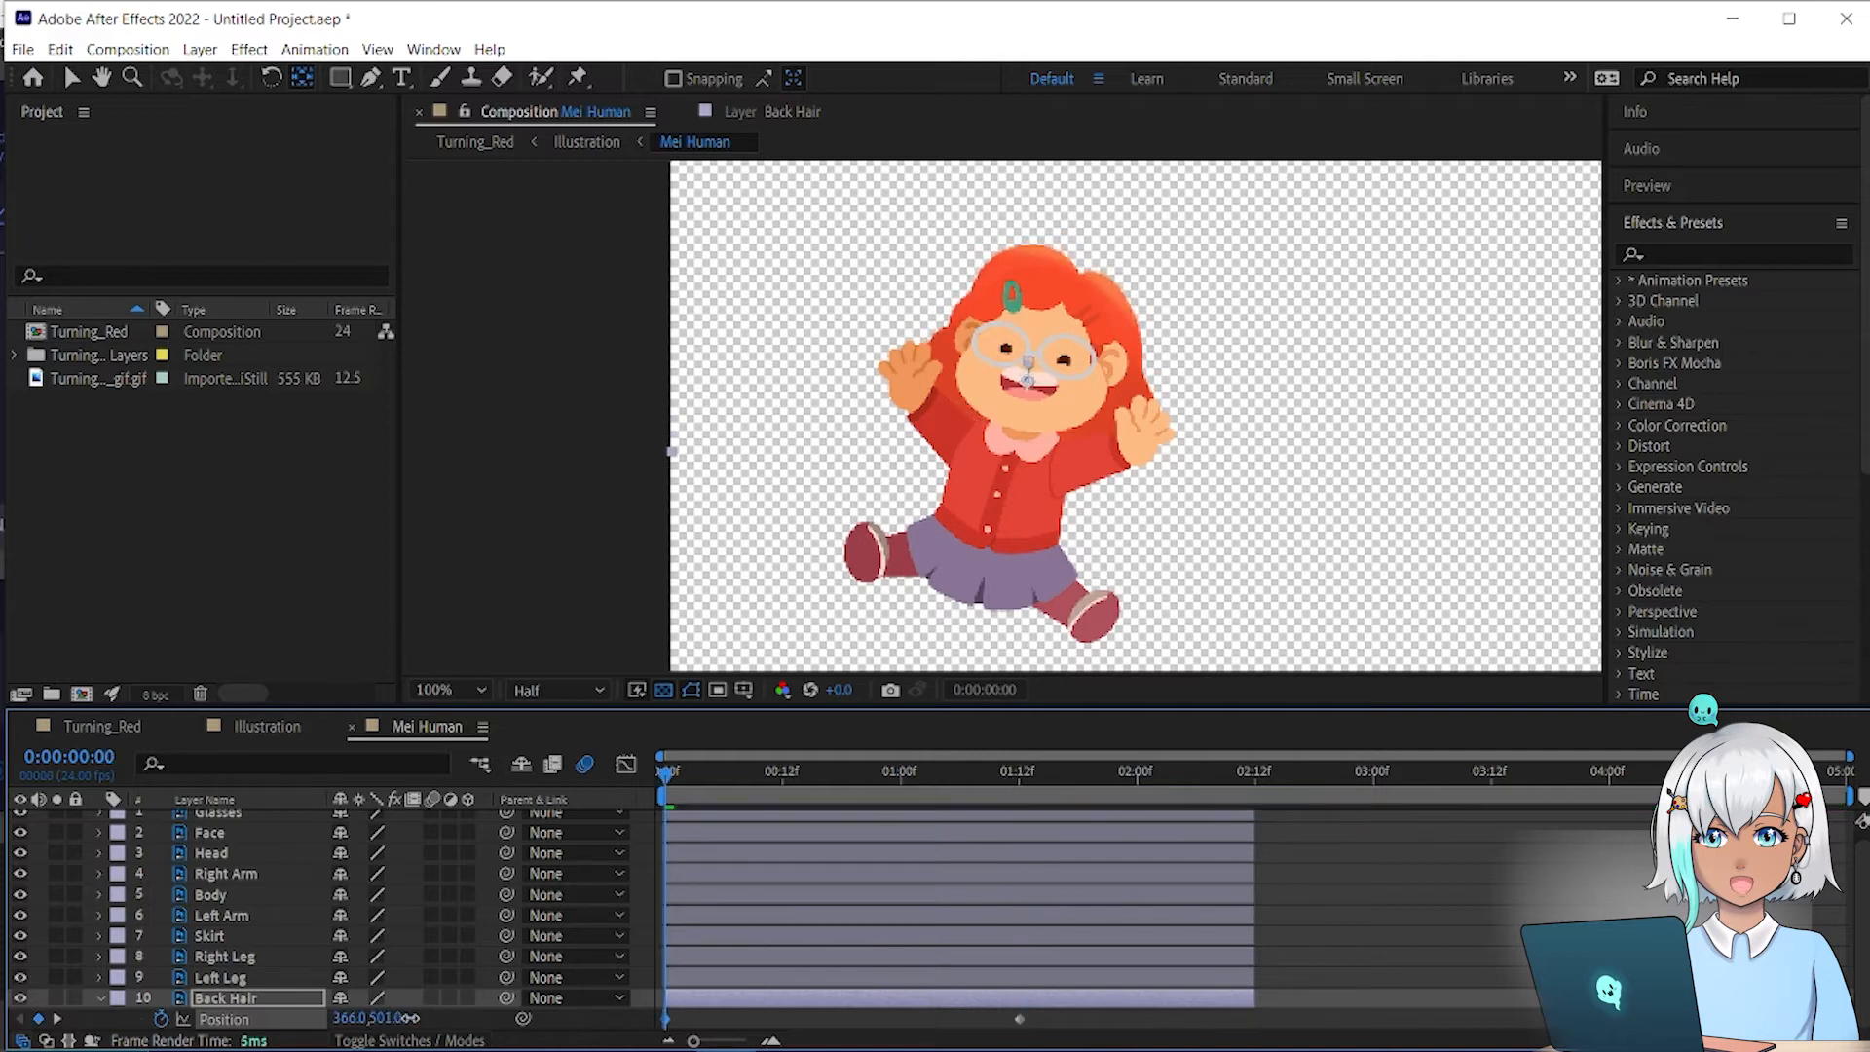
drag(659, 779, 1142, 741)
drag(913, 736, 793, 767)
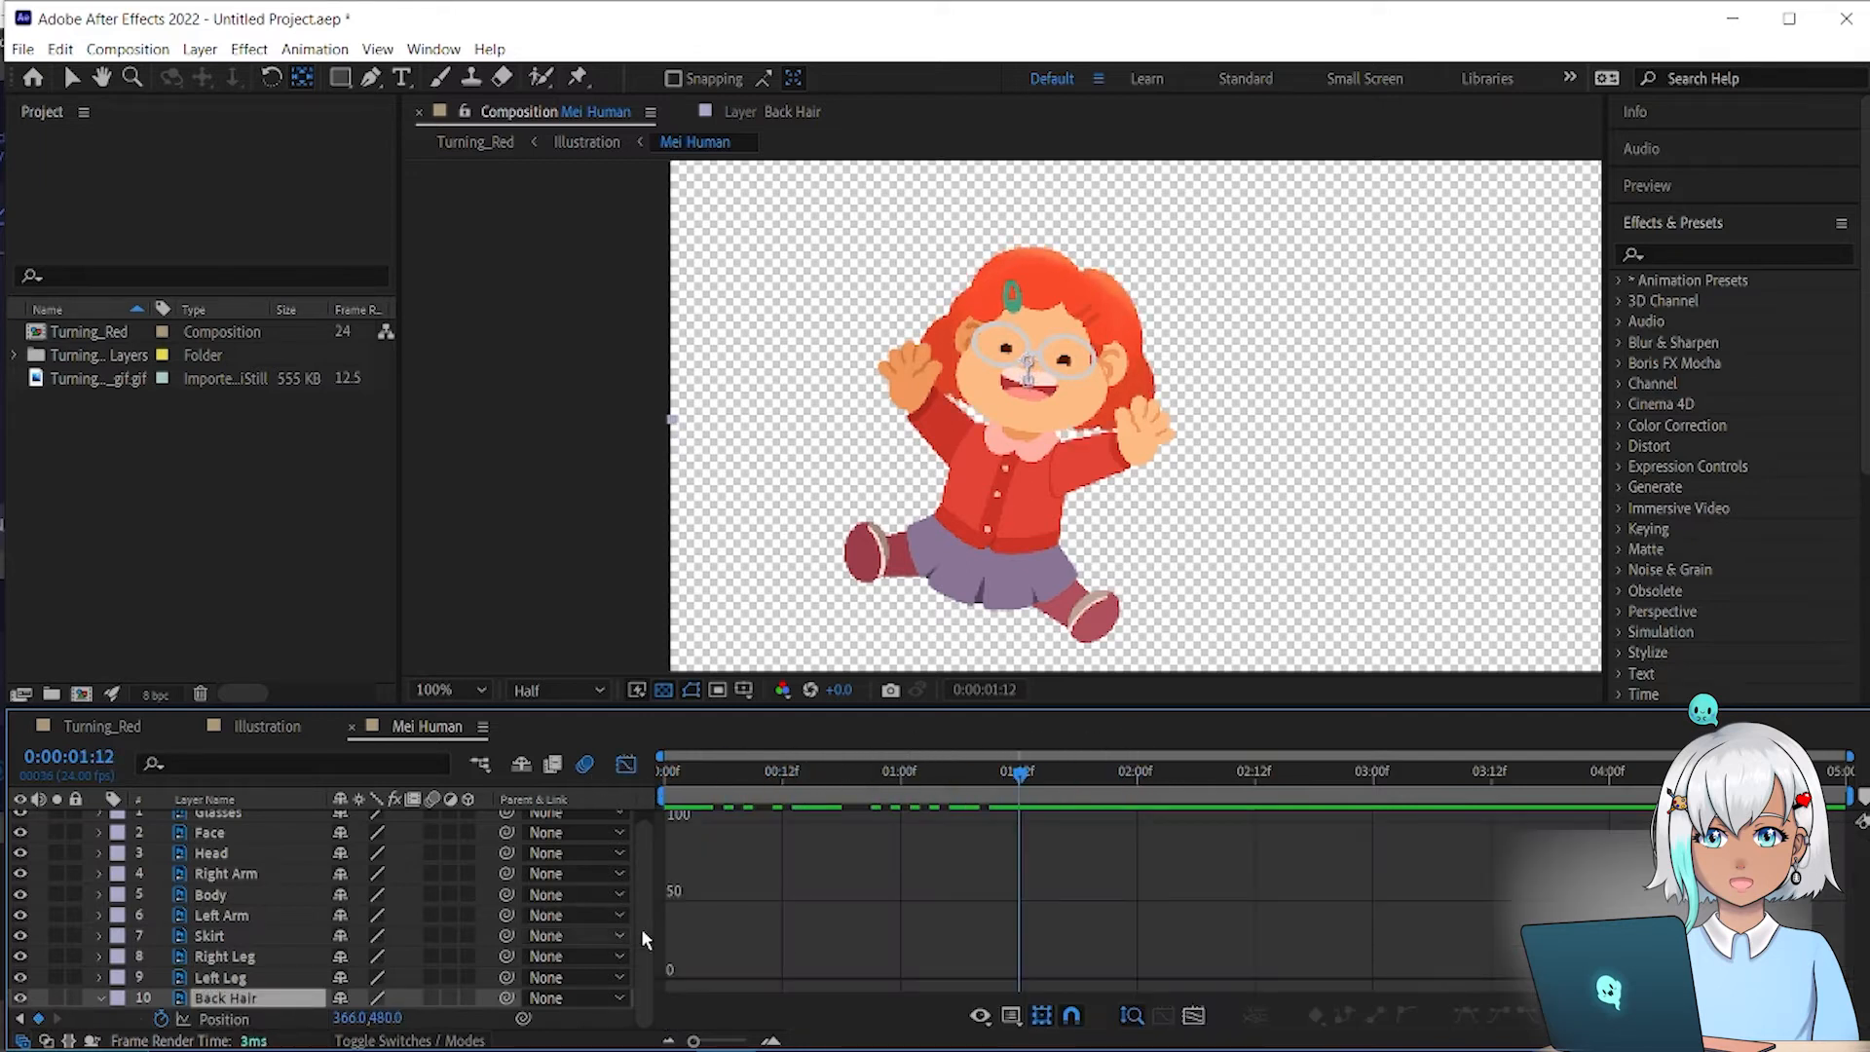
Step: Apply Easy Ease to both Back Hair Position keyframes and preview the hair's motion
click(258, 1019)
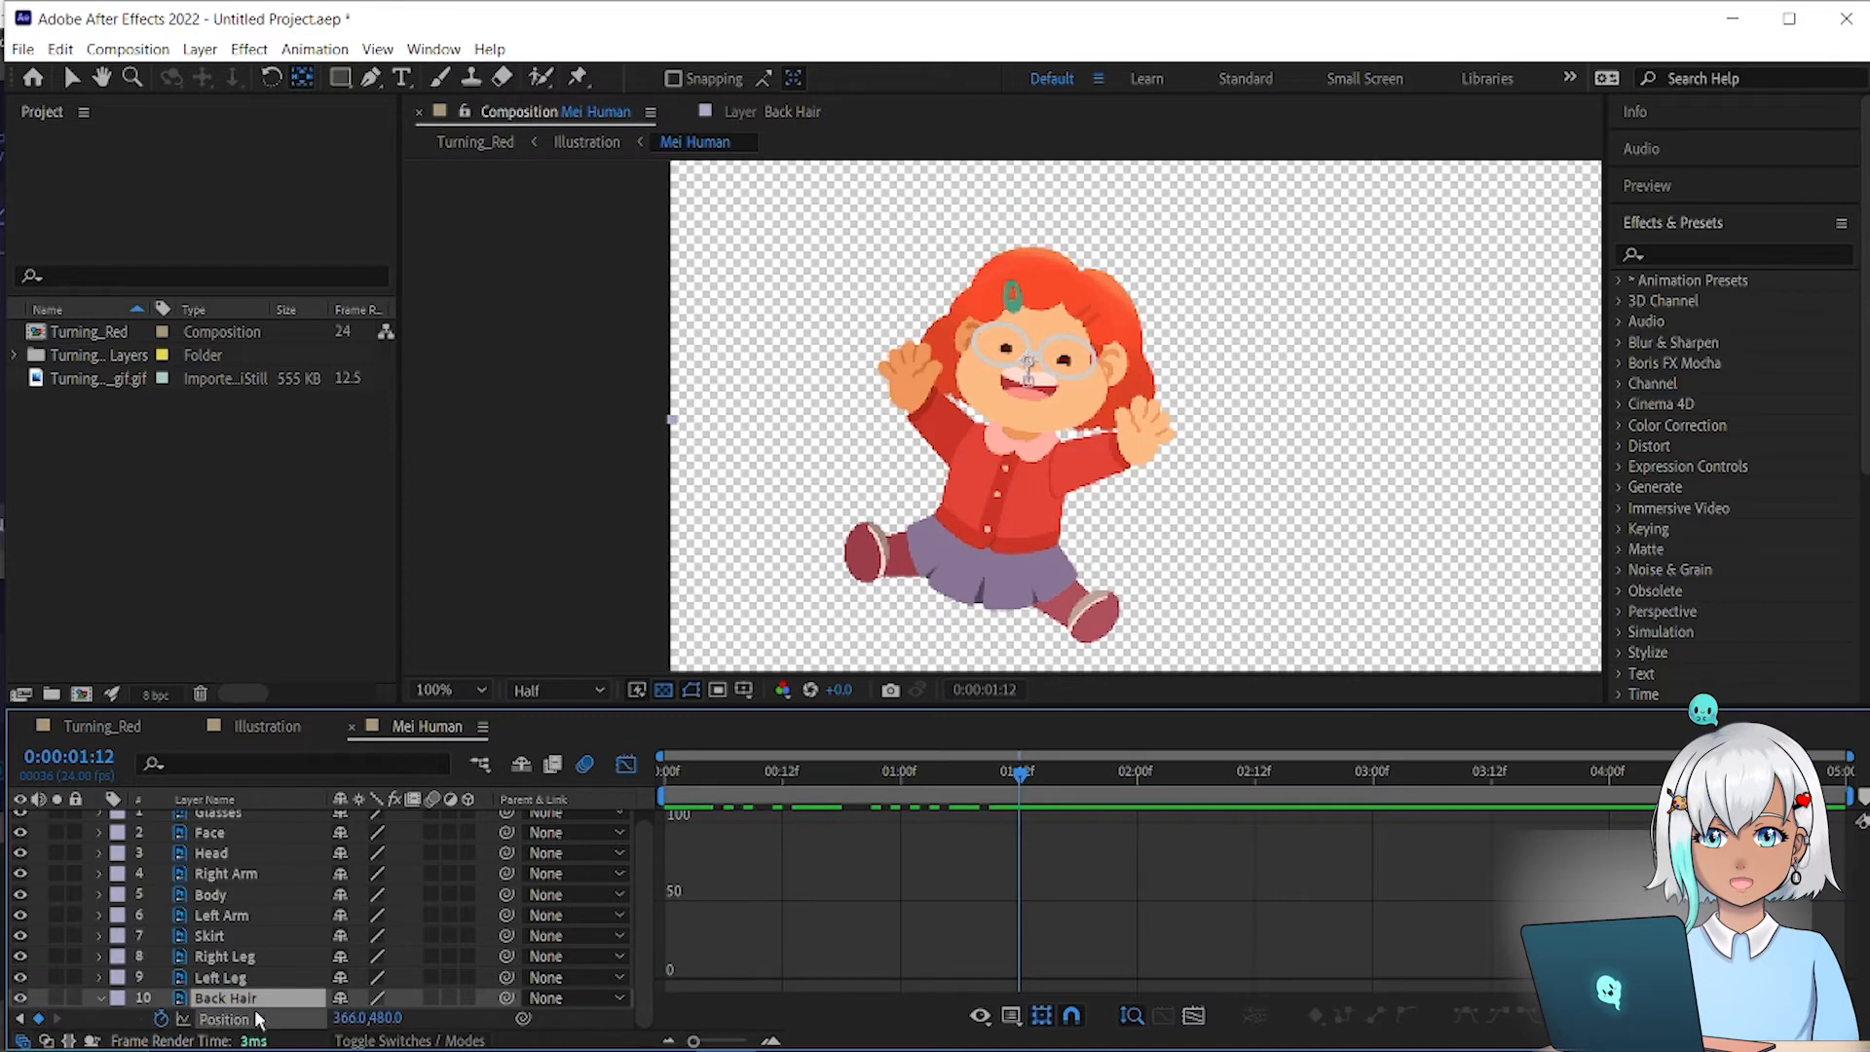
click(777, 825)
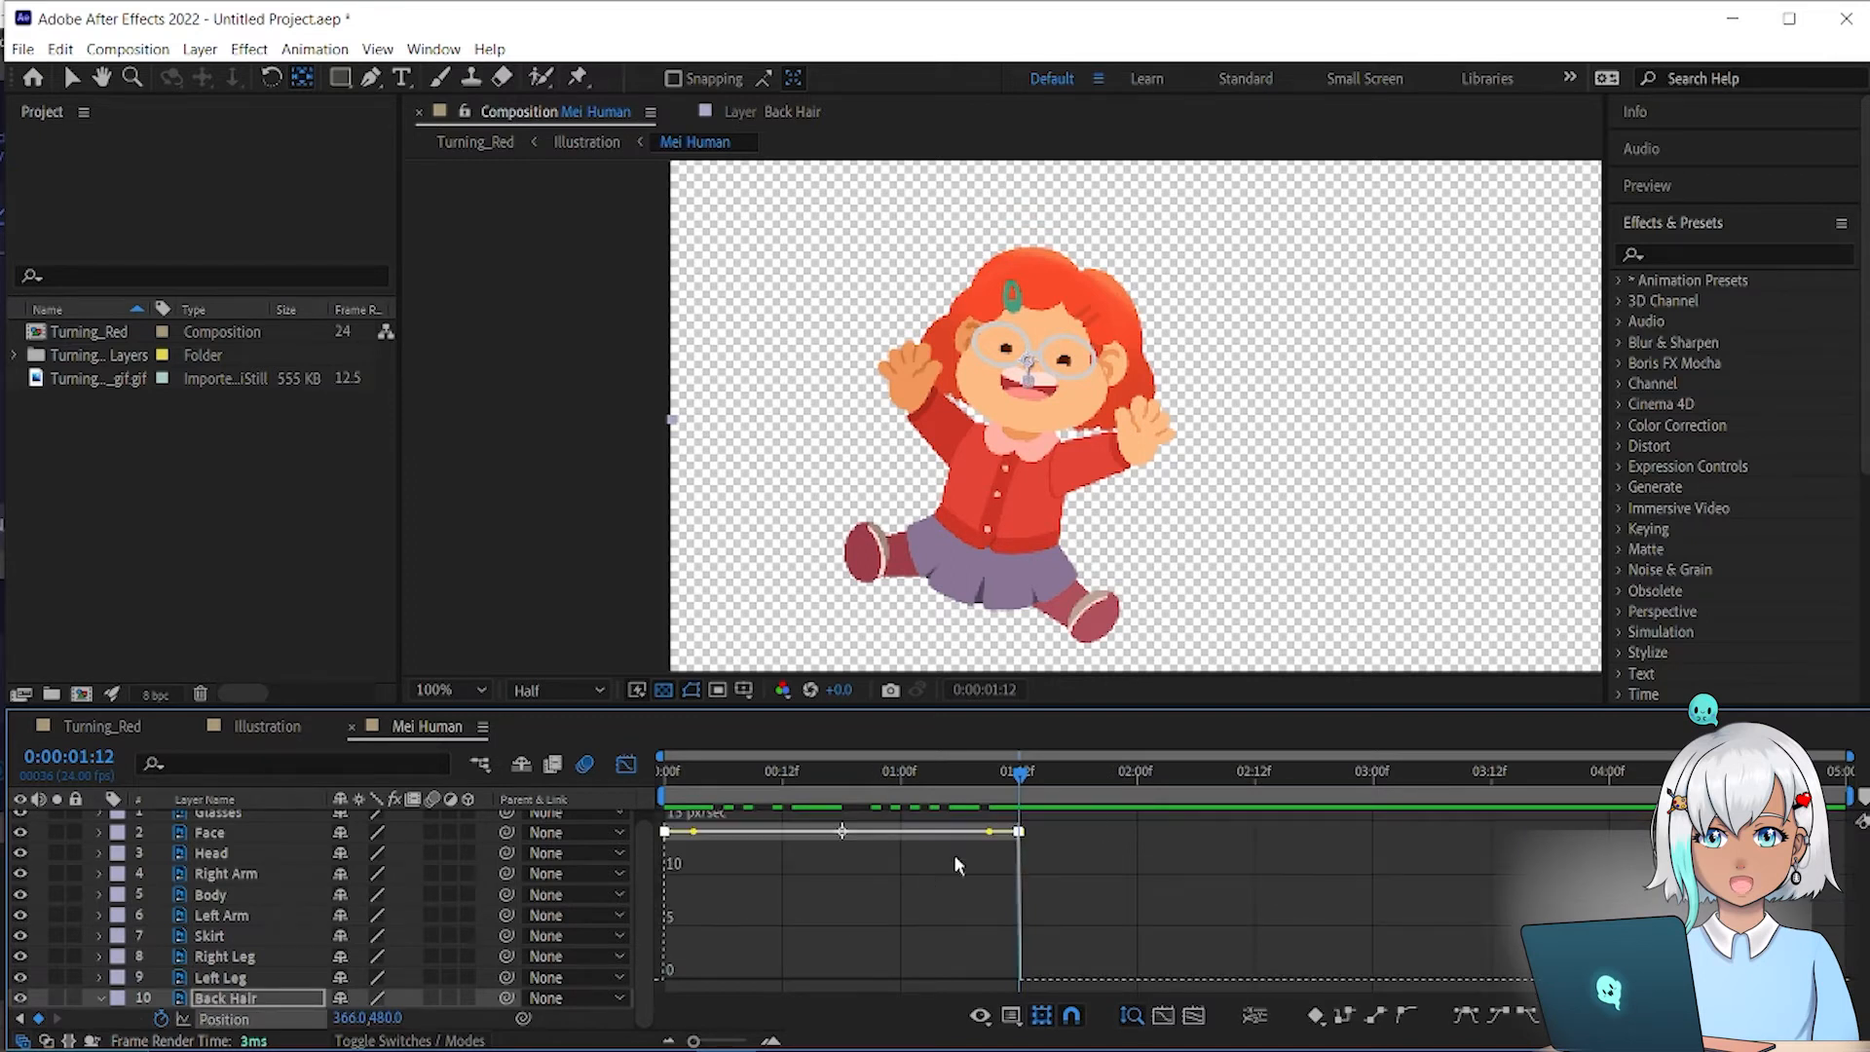
click(1467, 1016)
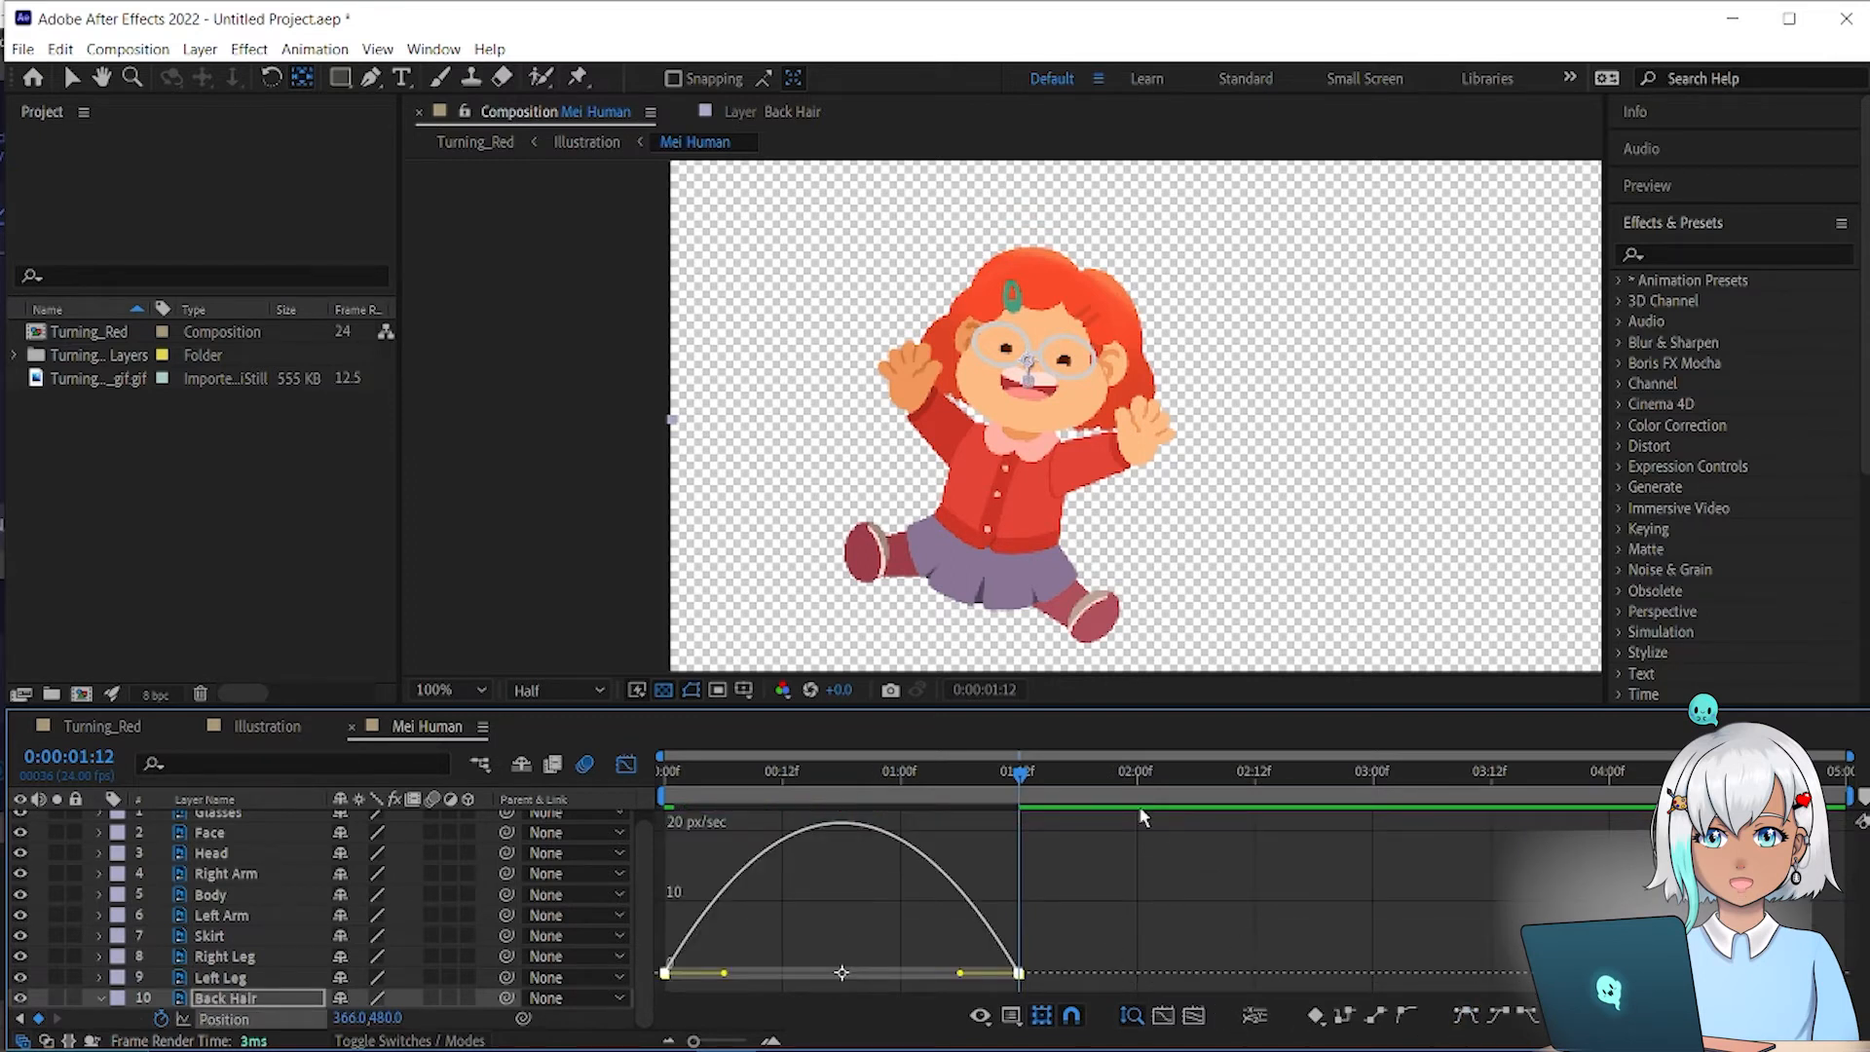
drag(1021, 780, 591, 841)
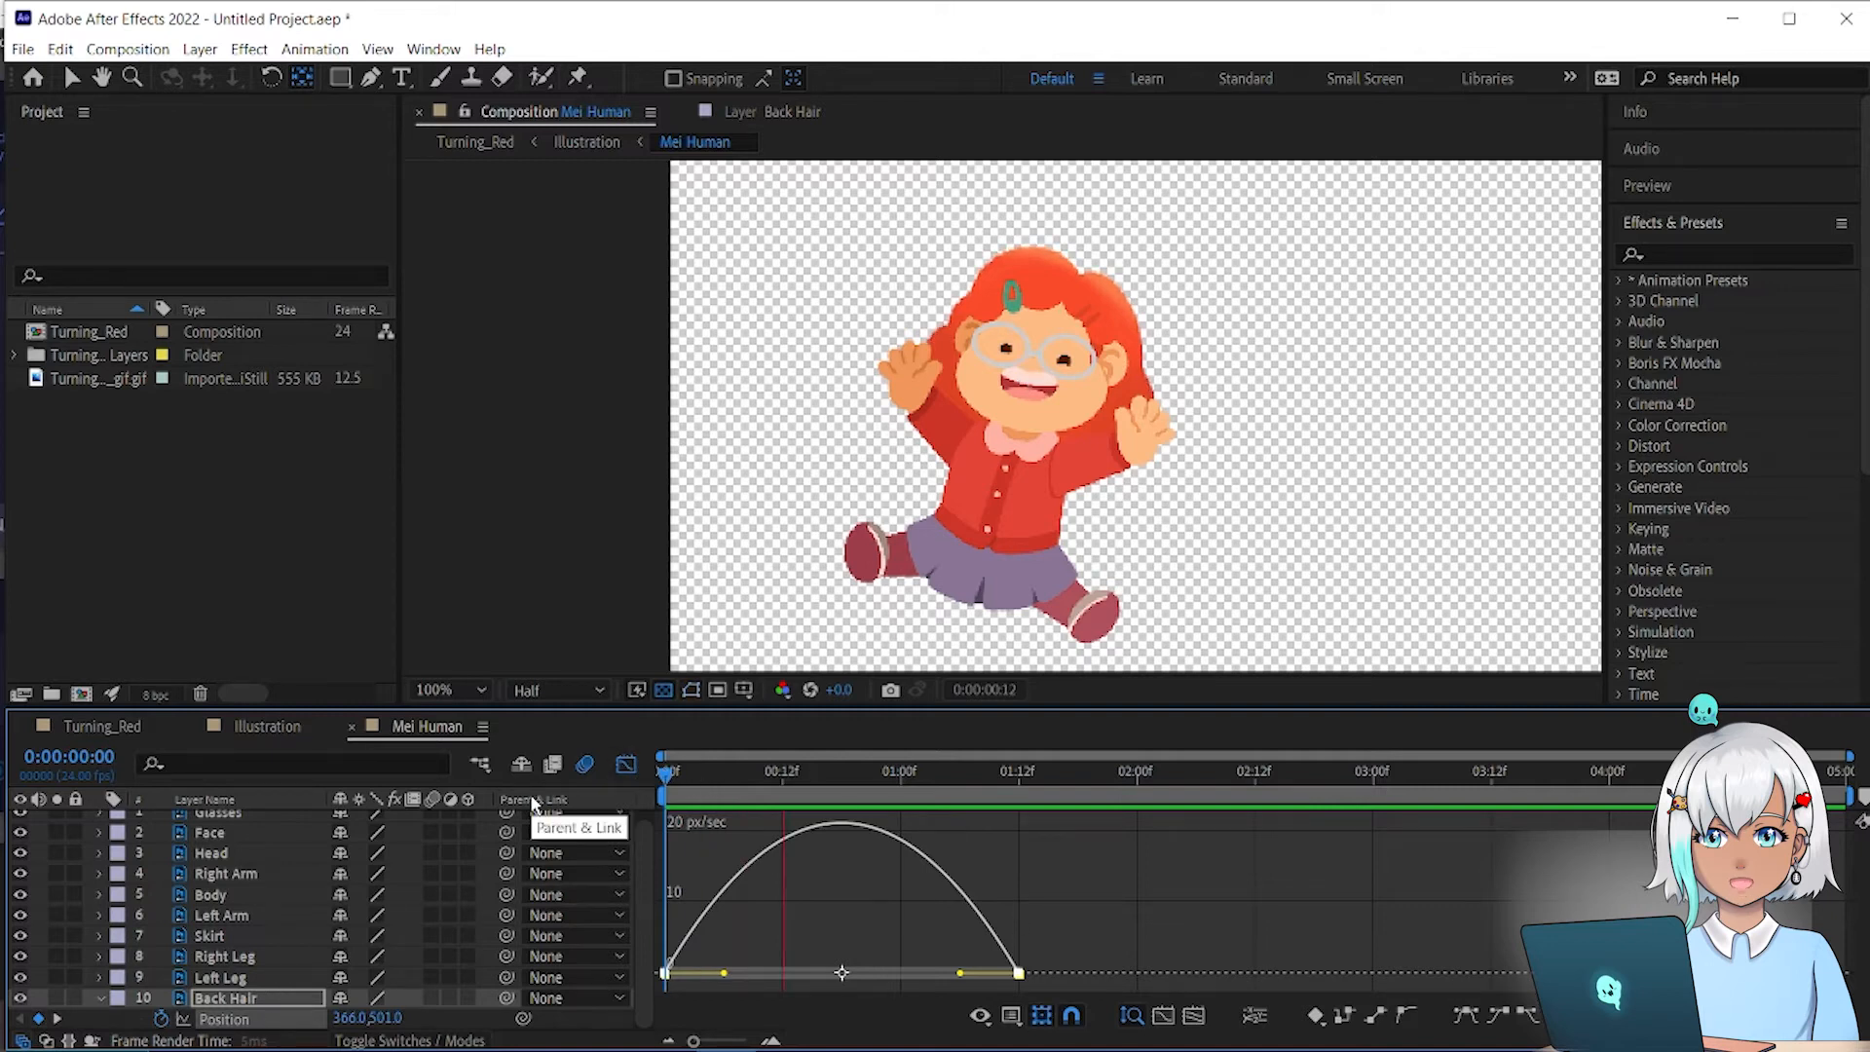
click(98, 998)
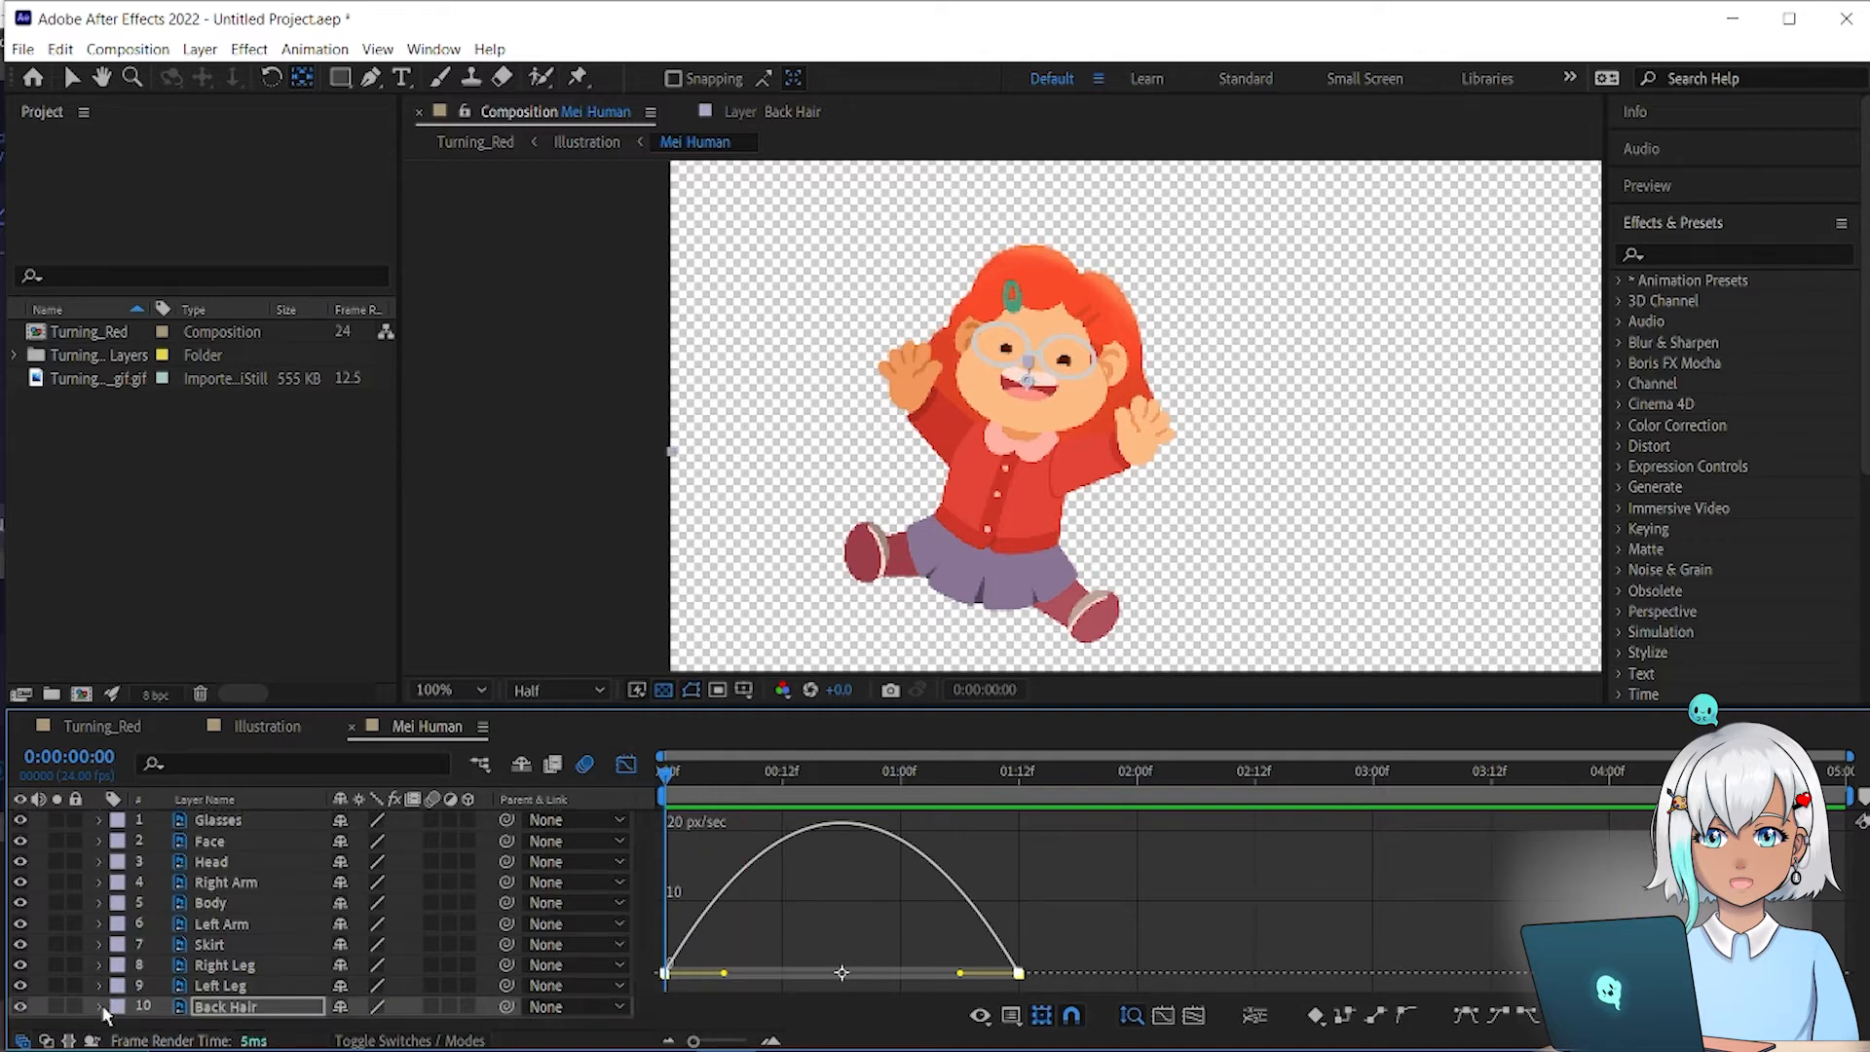
Step: Keyframe the Left Leg's Rotation at 0° on 0:00:01:12 and swing the leg down counter-clockwise at the first frame
click(225, 986)
key(shift+F3)
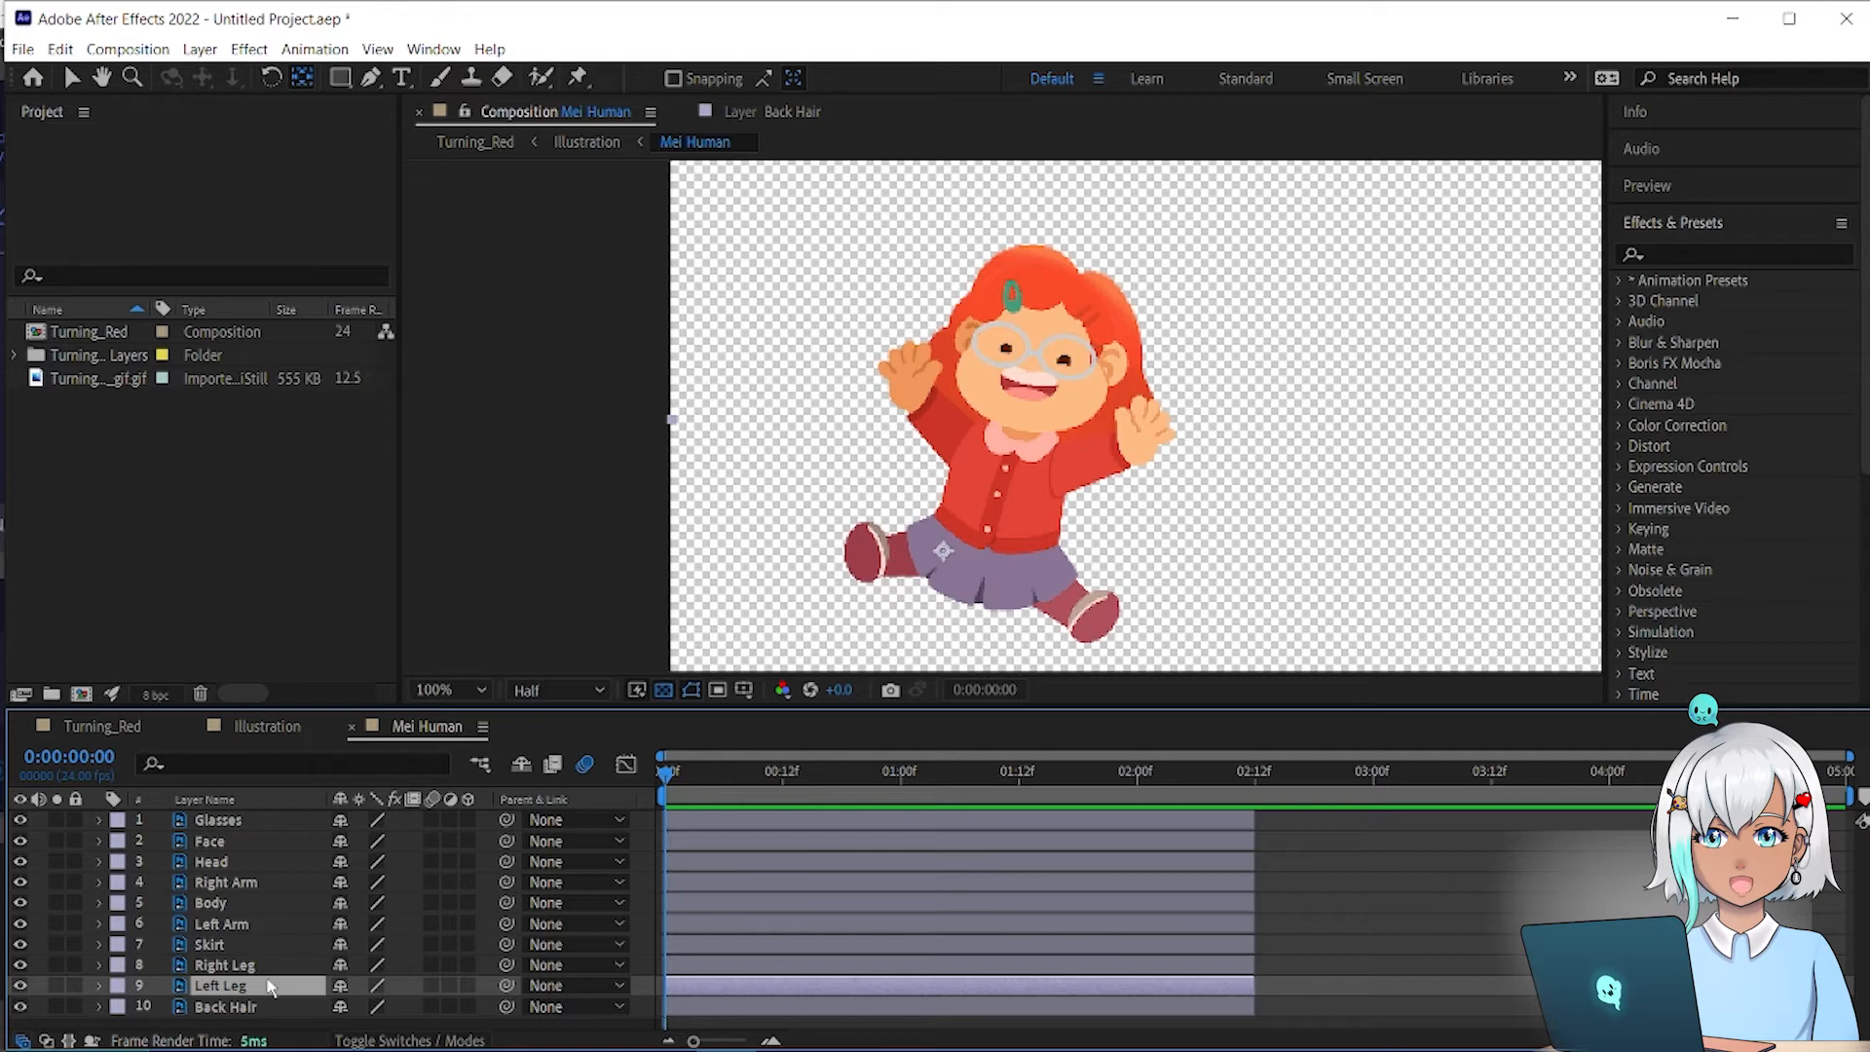
key(r)
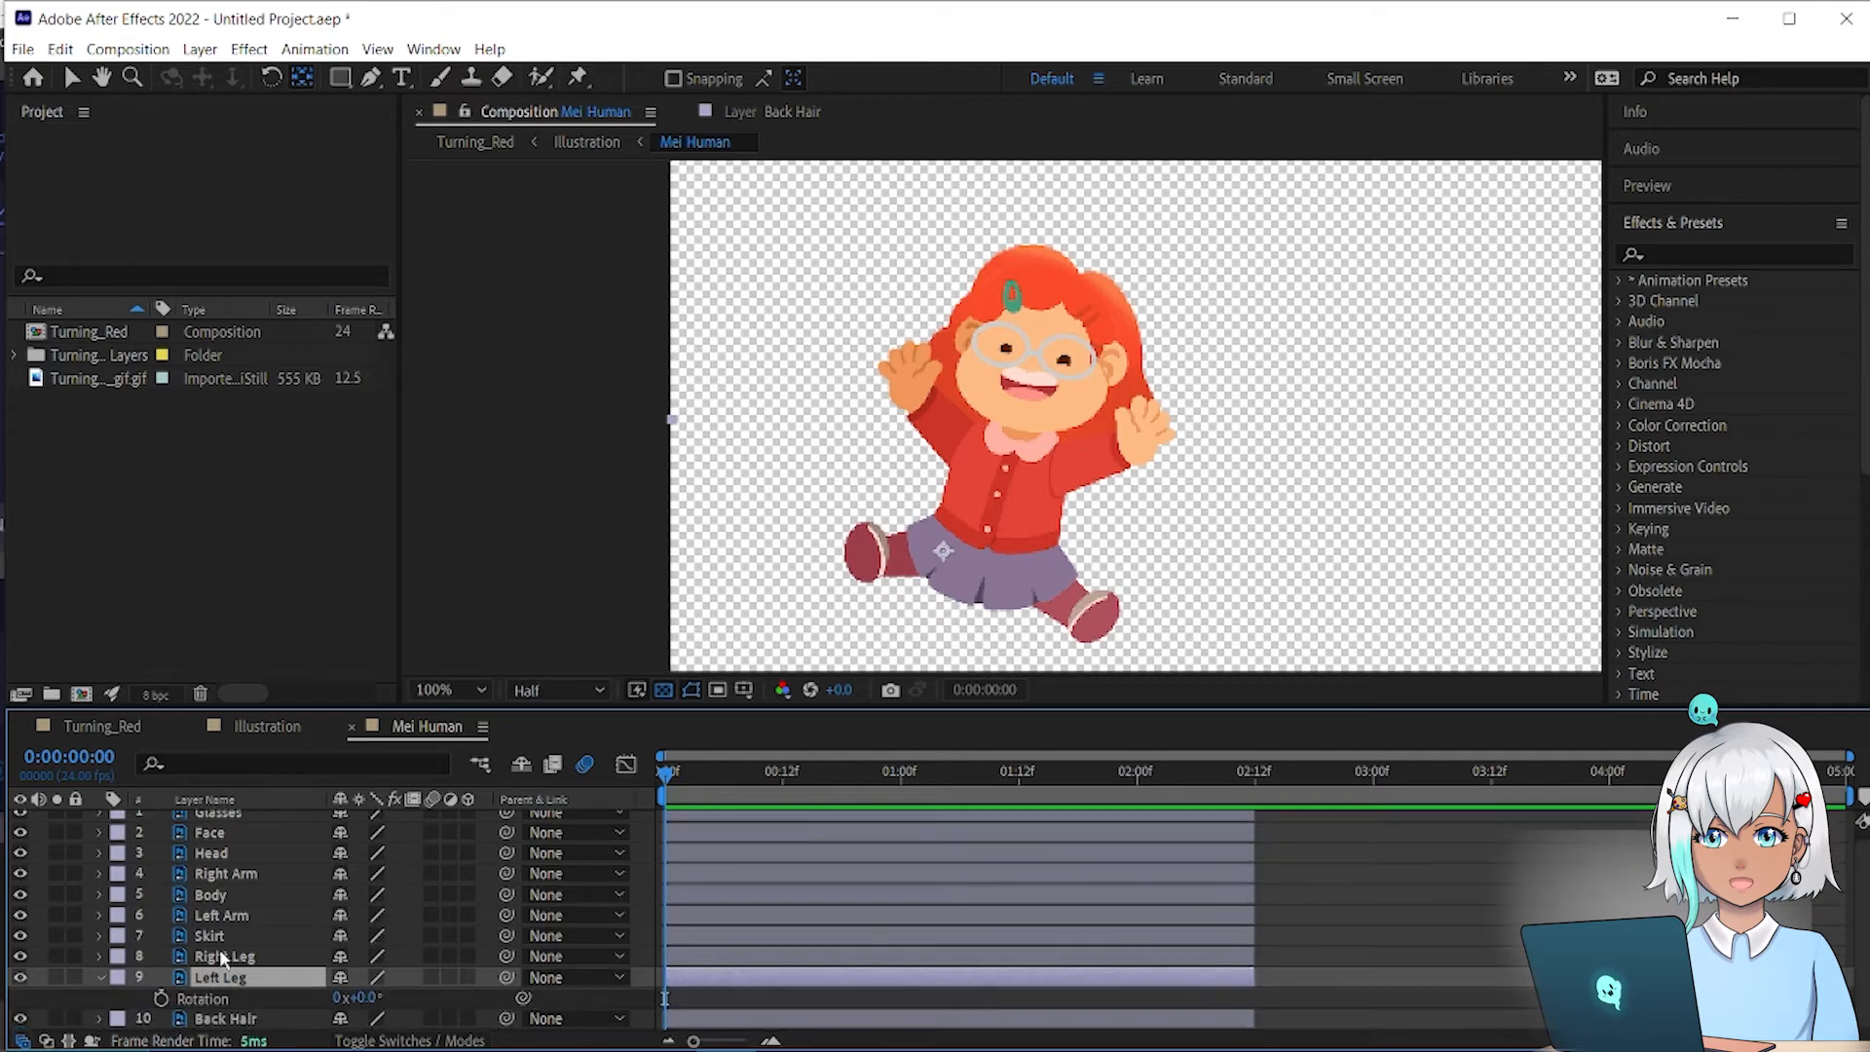
click(1019, 787)
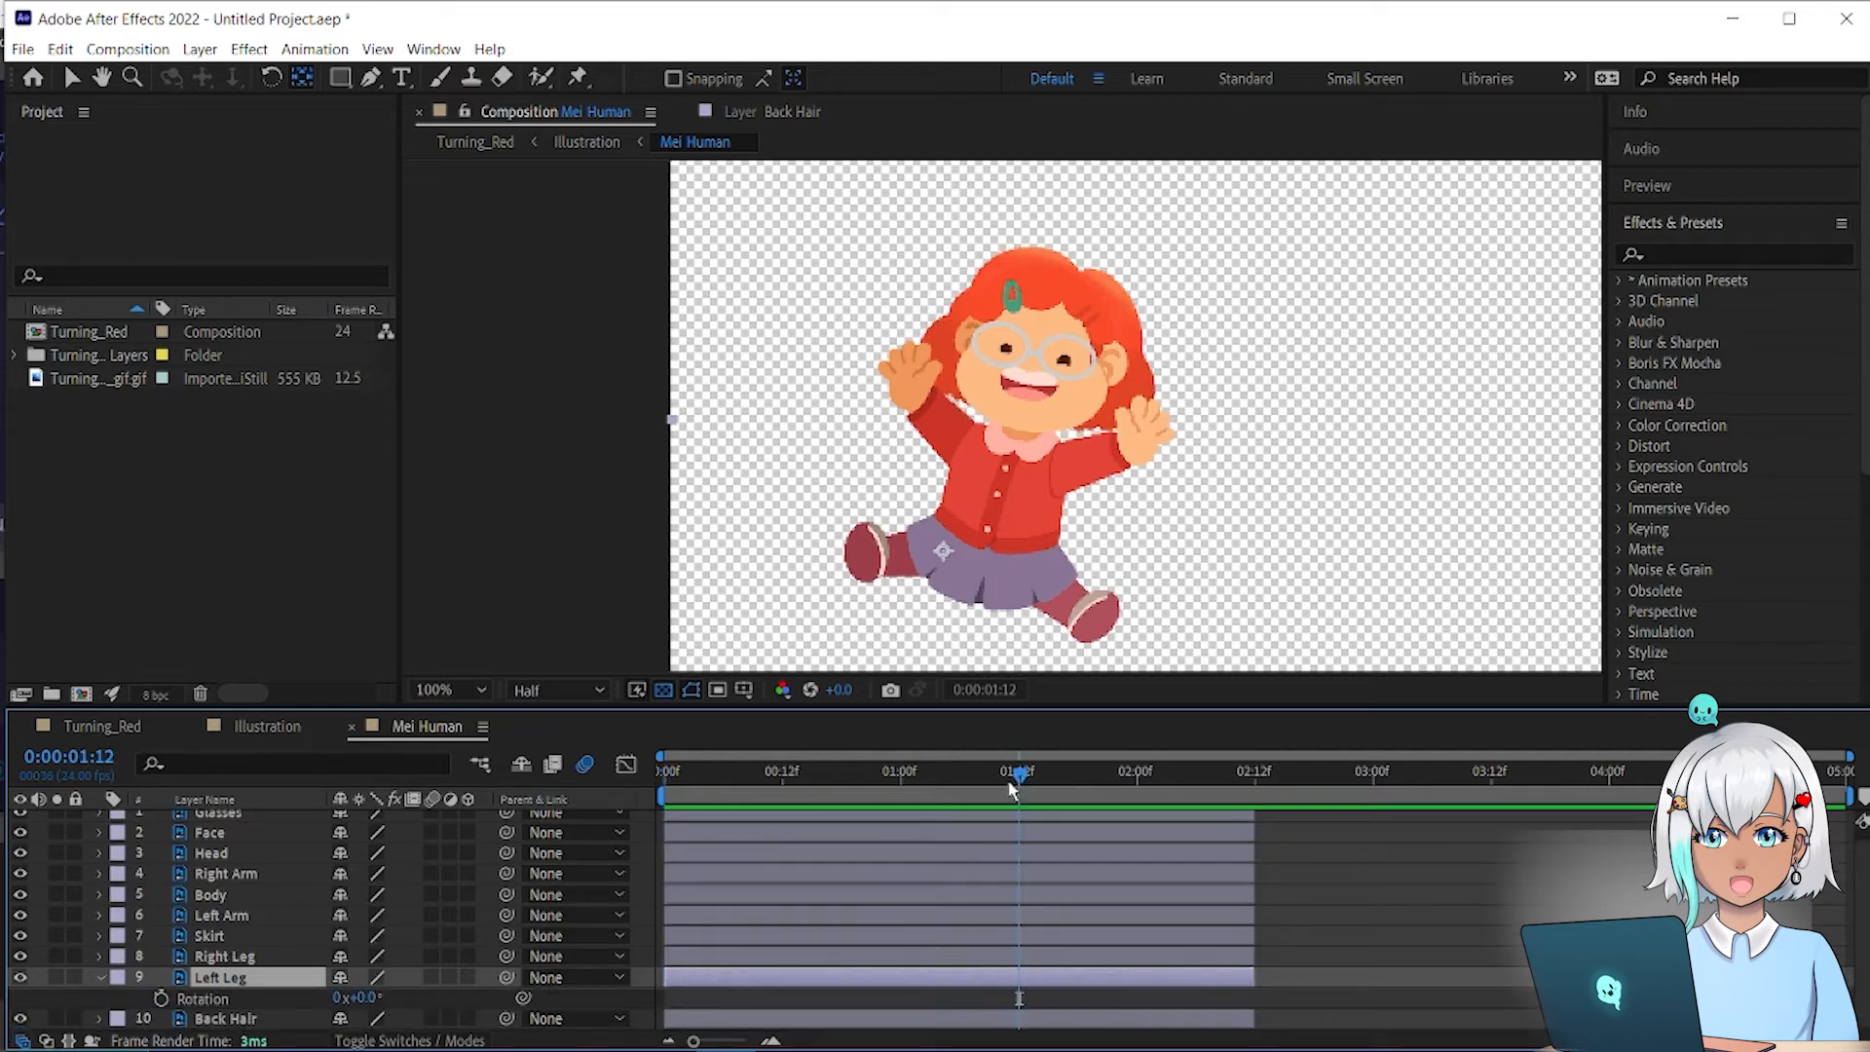
click(161, 999)
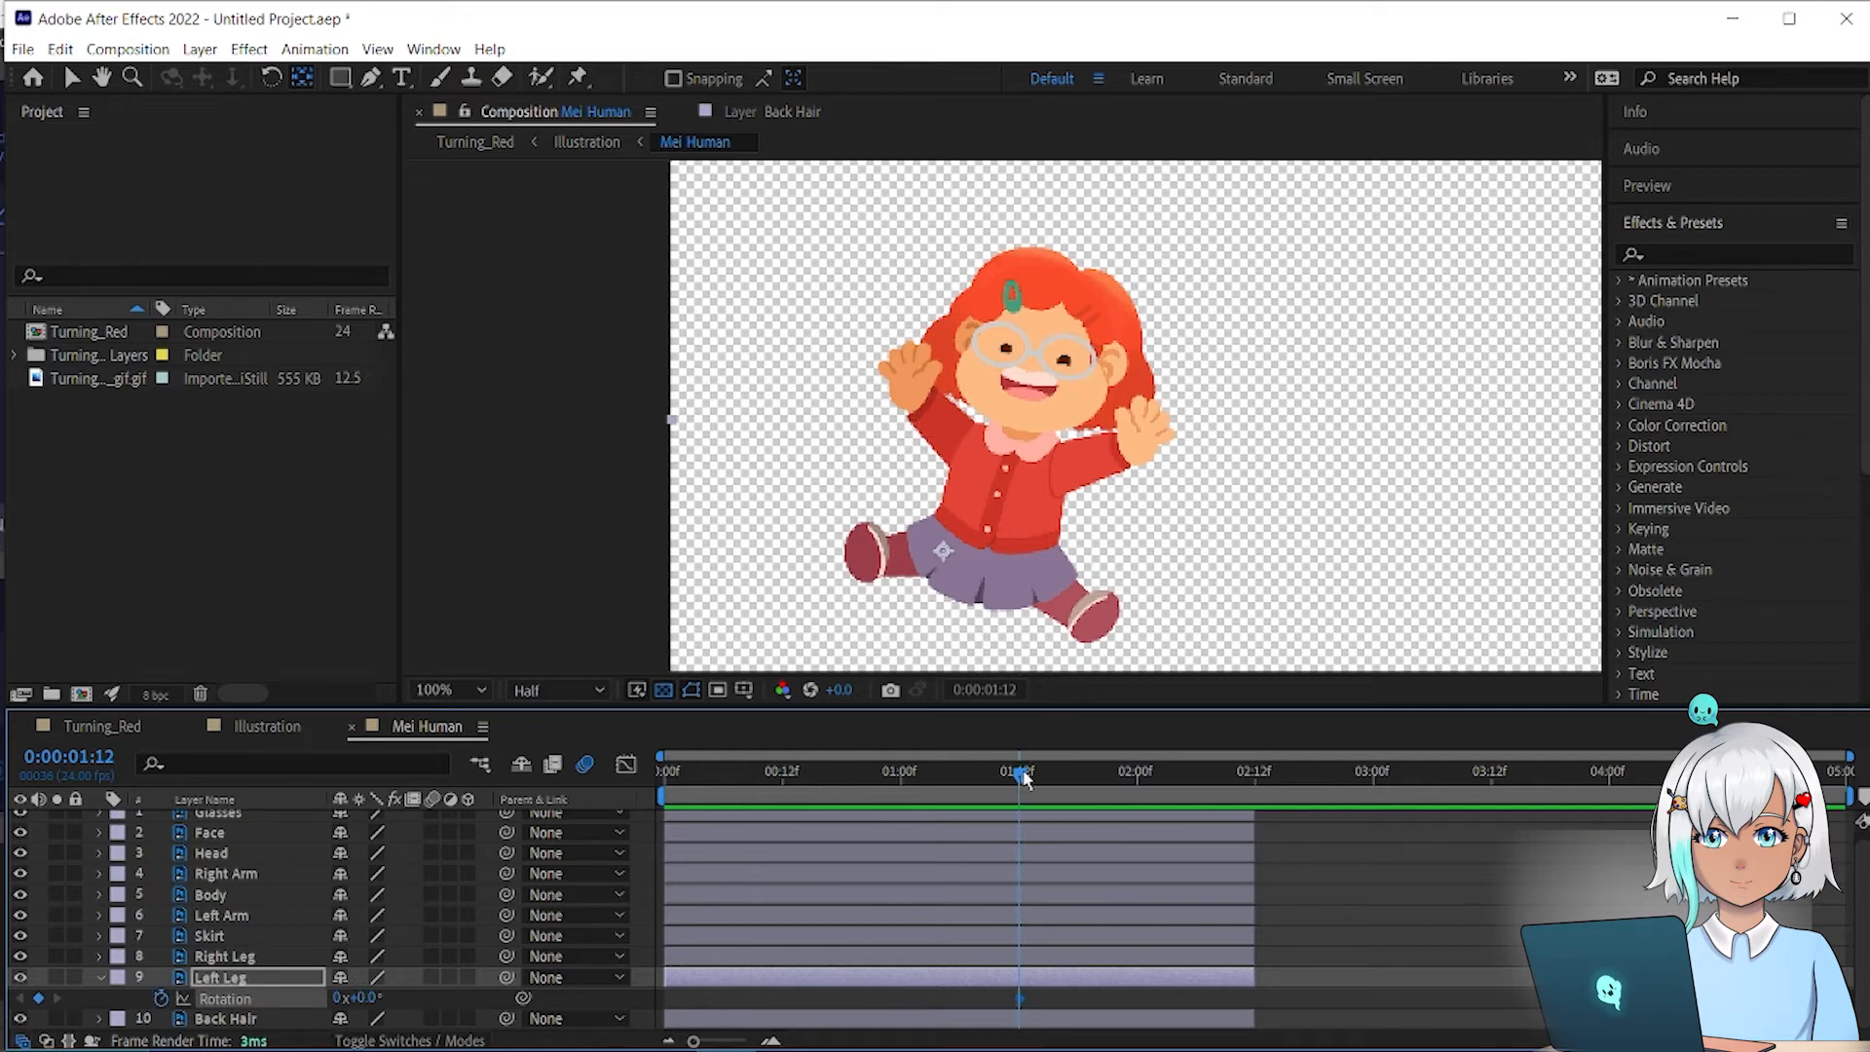
key(Home)
drag(362, 998, 300, 998)
drag(926, 772, 1049, 774)
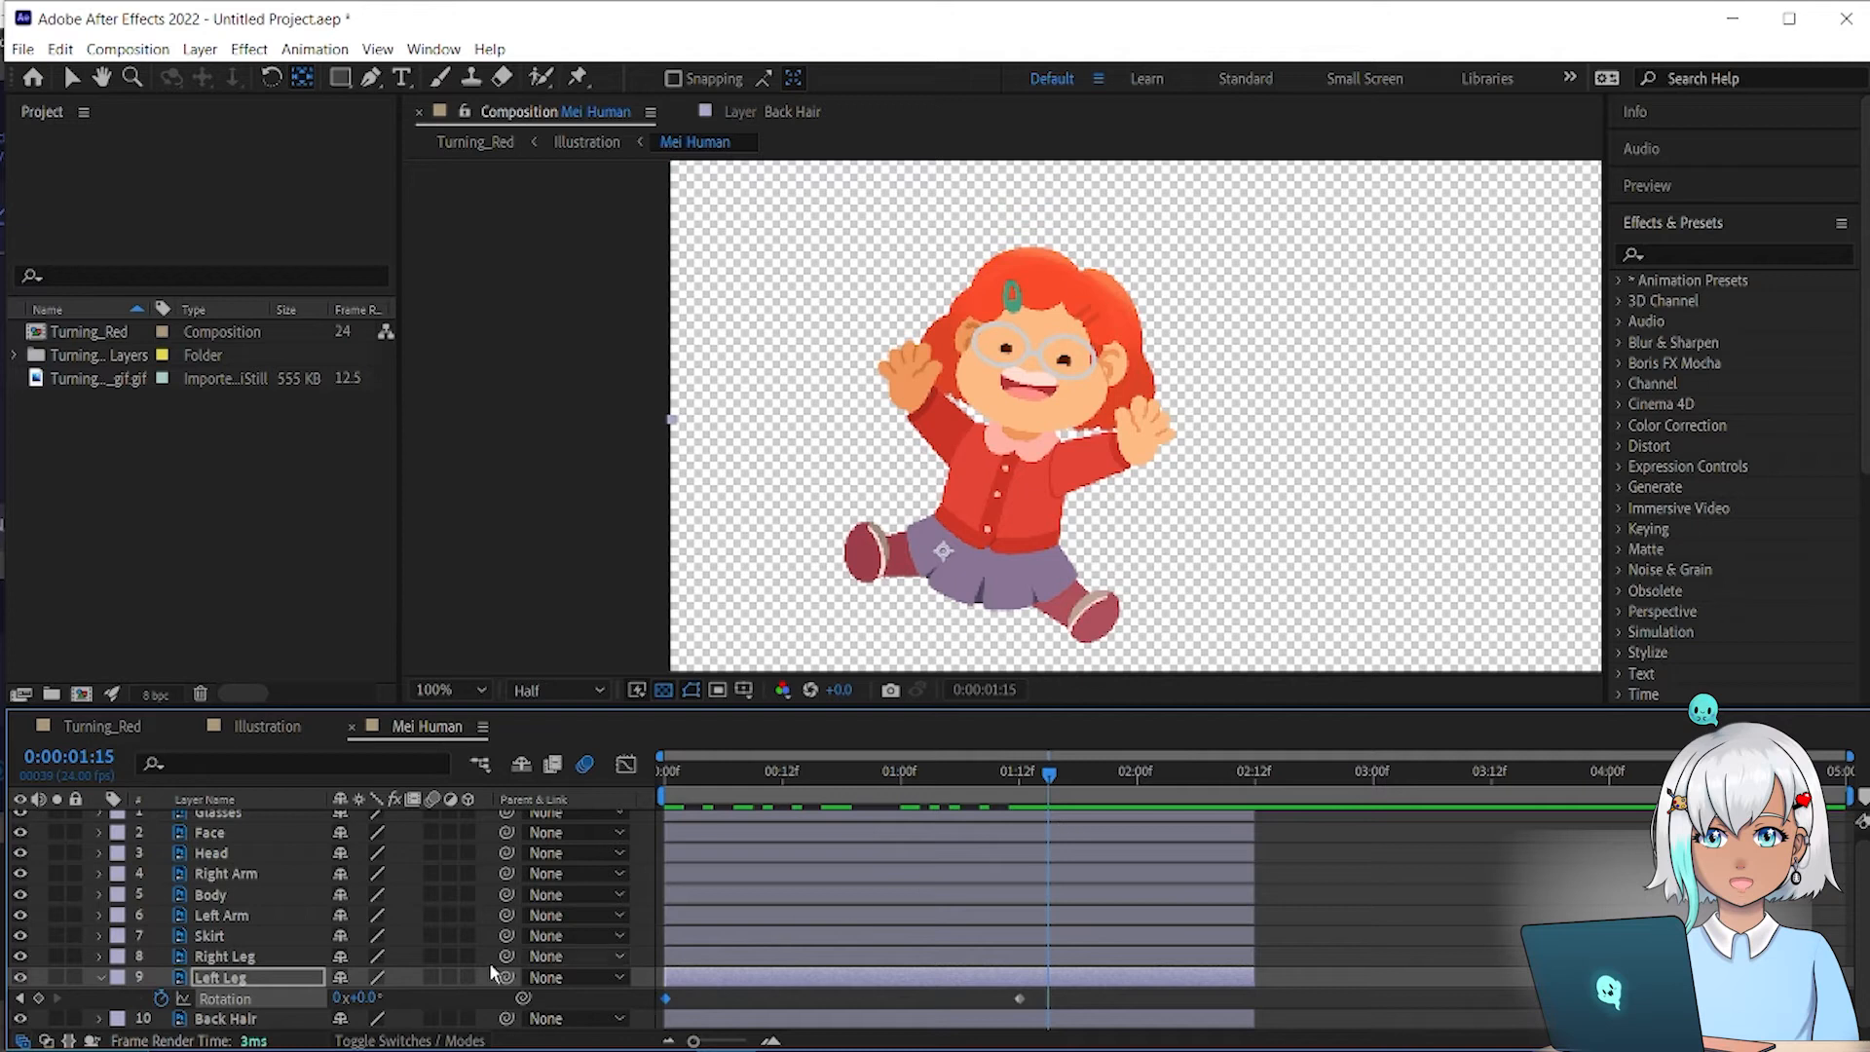
Step: Apply Easy Ease to both Left Leg Rotation keyframes in the graph editor and preview the leg's swing
key(shift+F3)
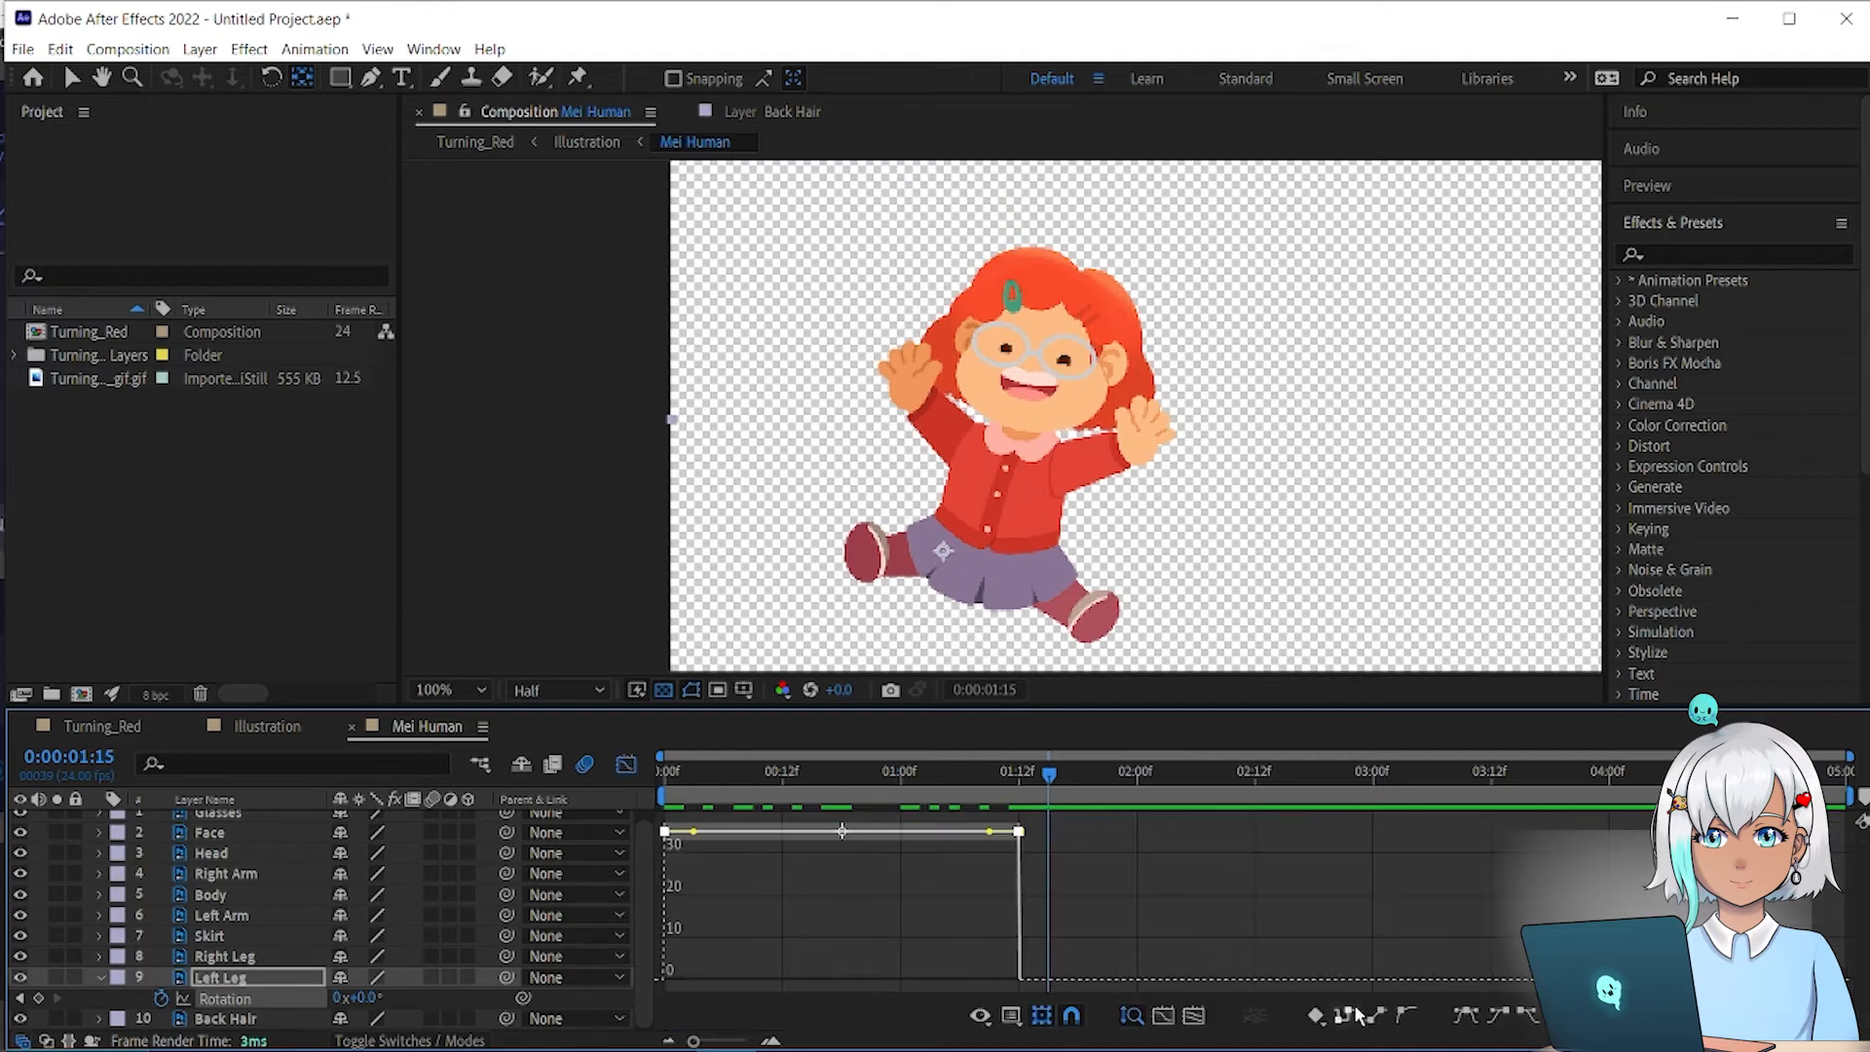
click(1466, 1015)
drag(1050, 779, 325, 826)
key(space)
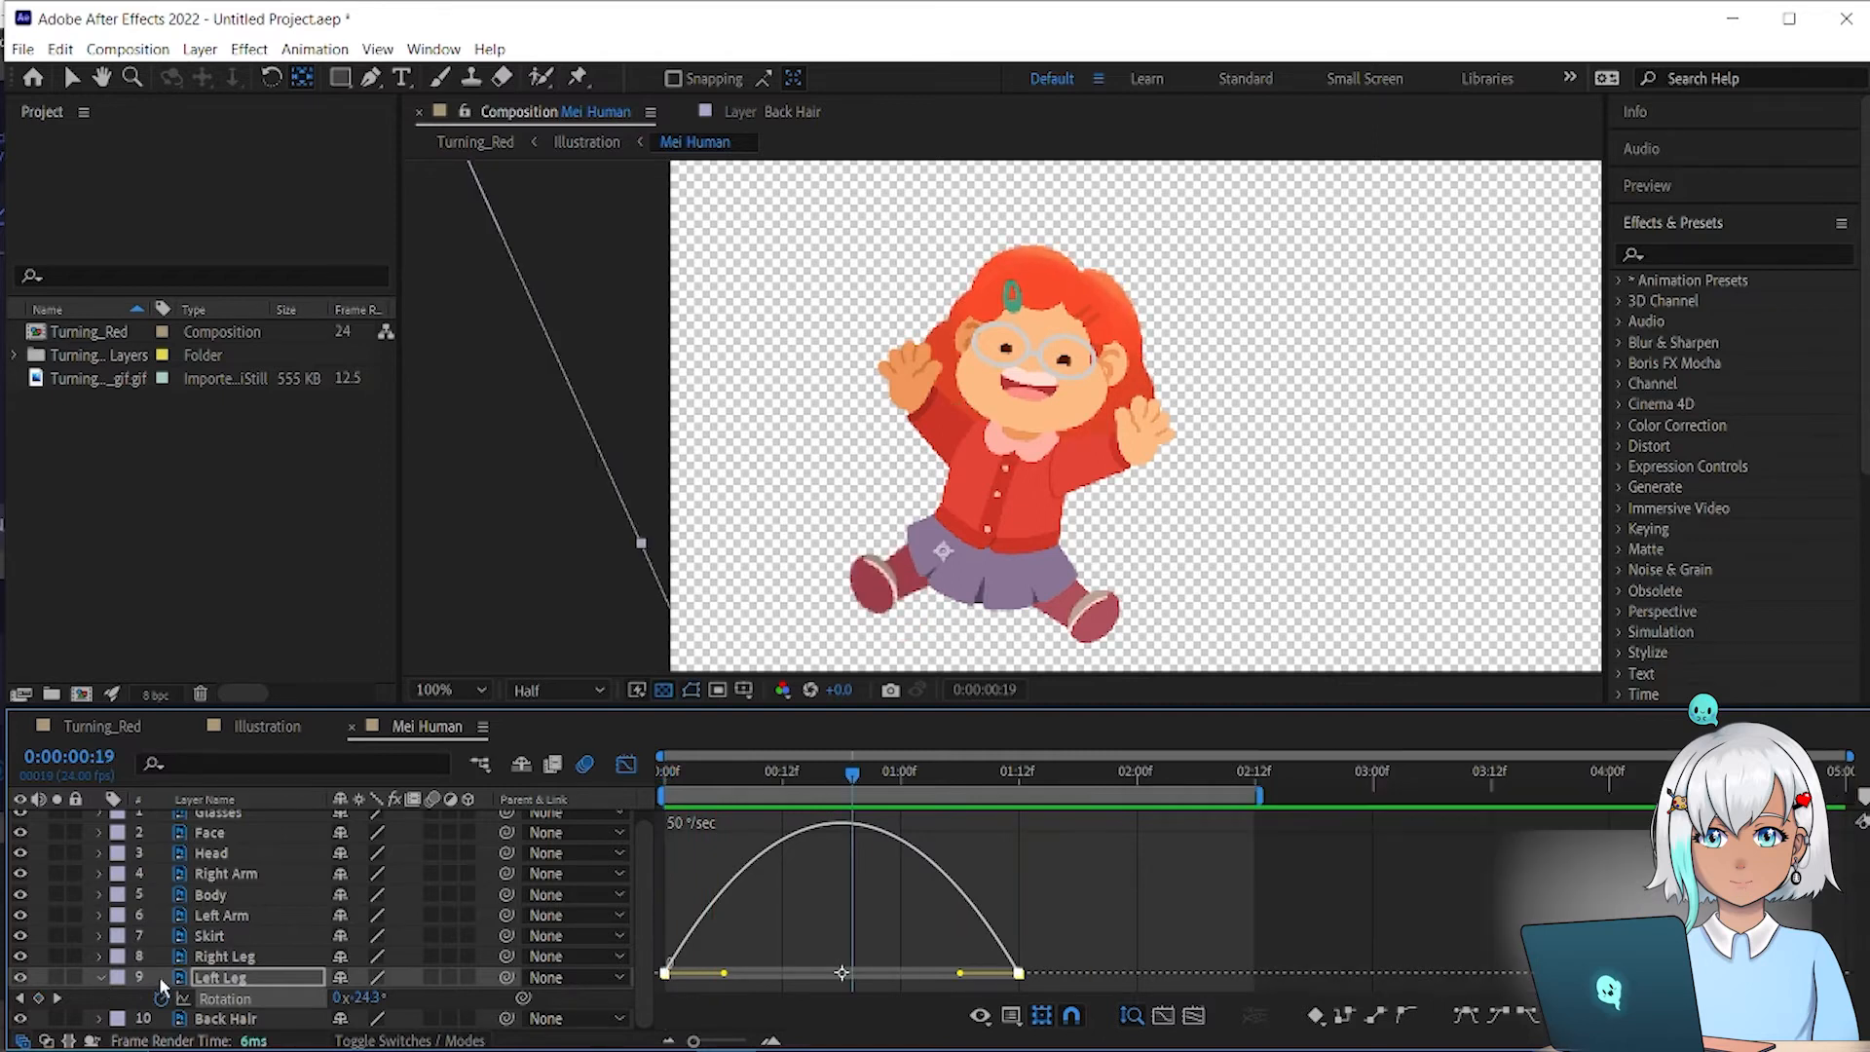
click(98, 976)
Step: Keyframe the Right Leg's Rotation at 0:00:01:12 and turn the leg clockwise at the first frame
click(245, 964)
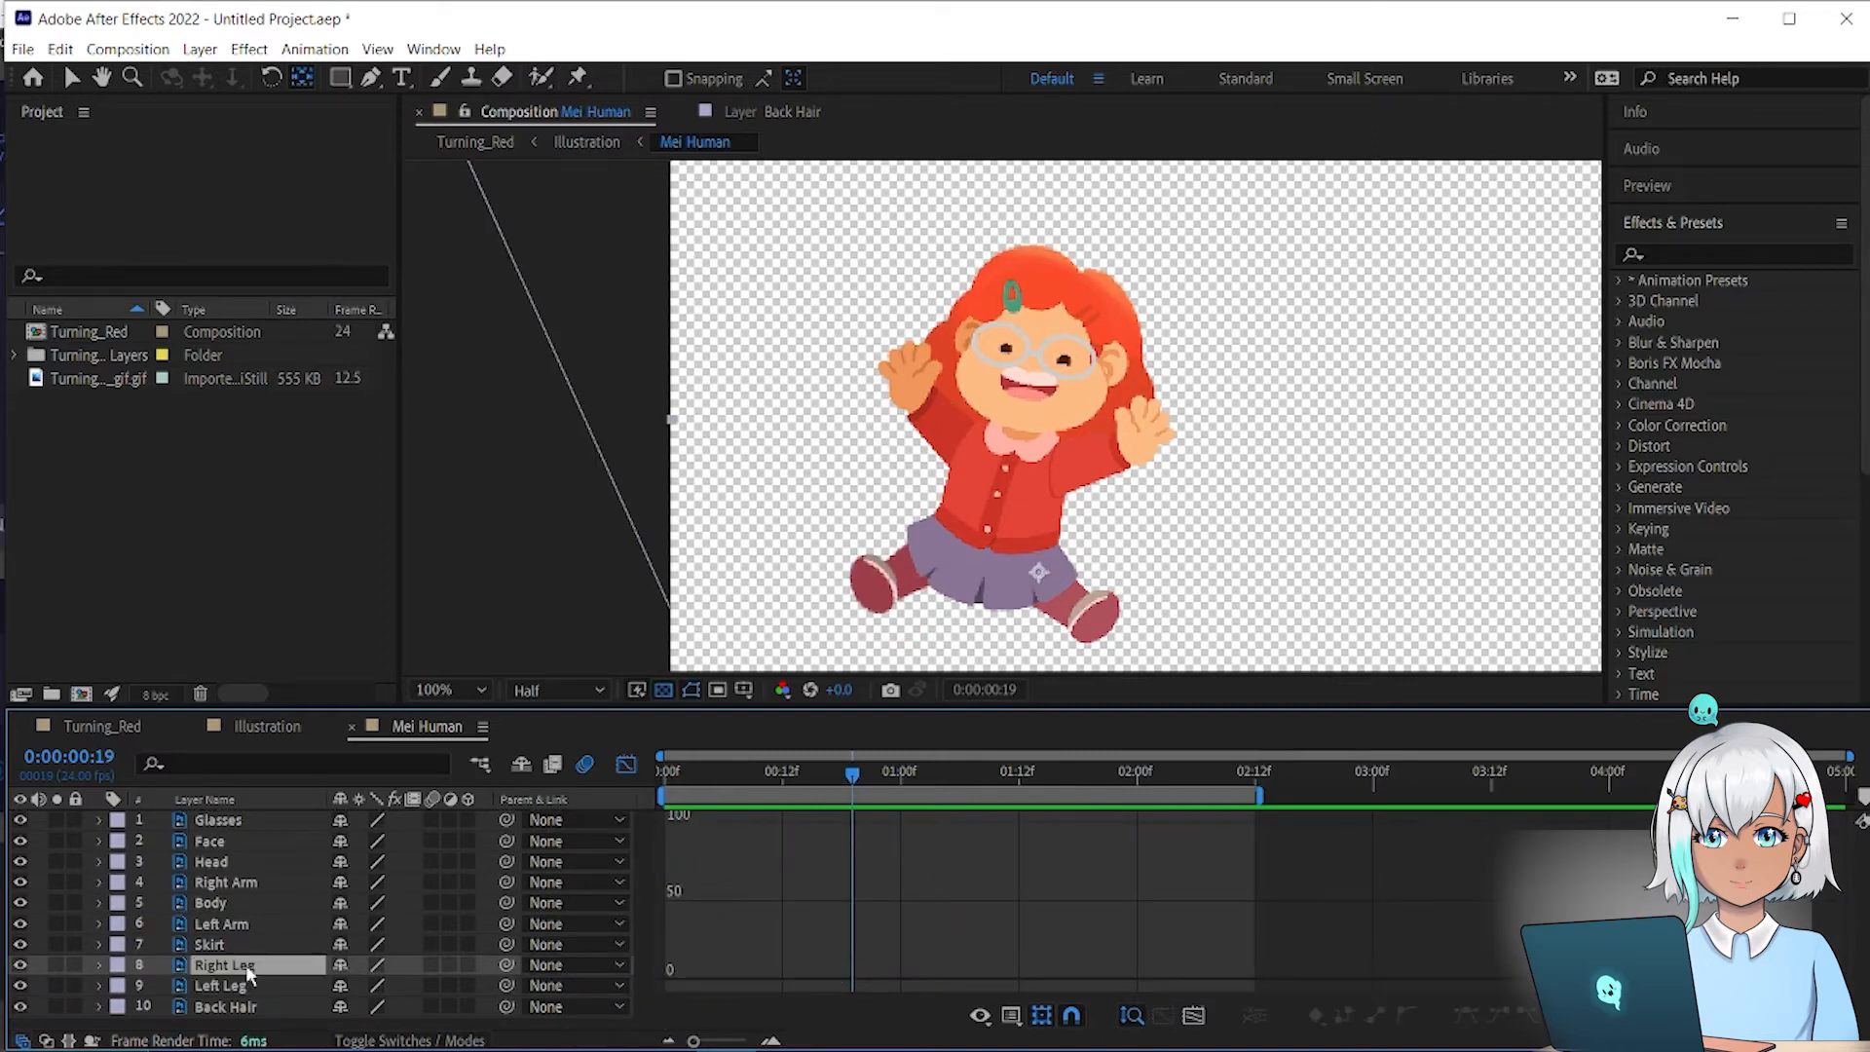
click(627, 765)
key(r)
drag(852, 775, 1019, 776)
click(161, 986)
drag(705, 777, 665, 776)
drag(360, 986, 423, 986)
Step: Apply Easy Ease to the Right Leg's Rotation keyframes and preview both legs moving
click(627, 764)
drag(1103, 982, 627, 964)
key(F9)
key(space)
key(space)
click(259, 965)
click(100, 965)
click(626, 765)
Step: Keyframe the Skirt's Scale at 0:00:01:12, then unlink its proportions and adjust the height at the first frame
click(317, 945)
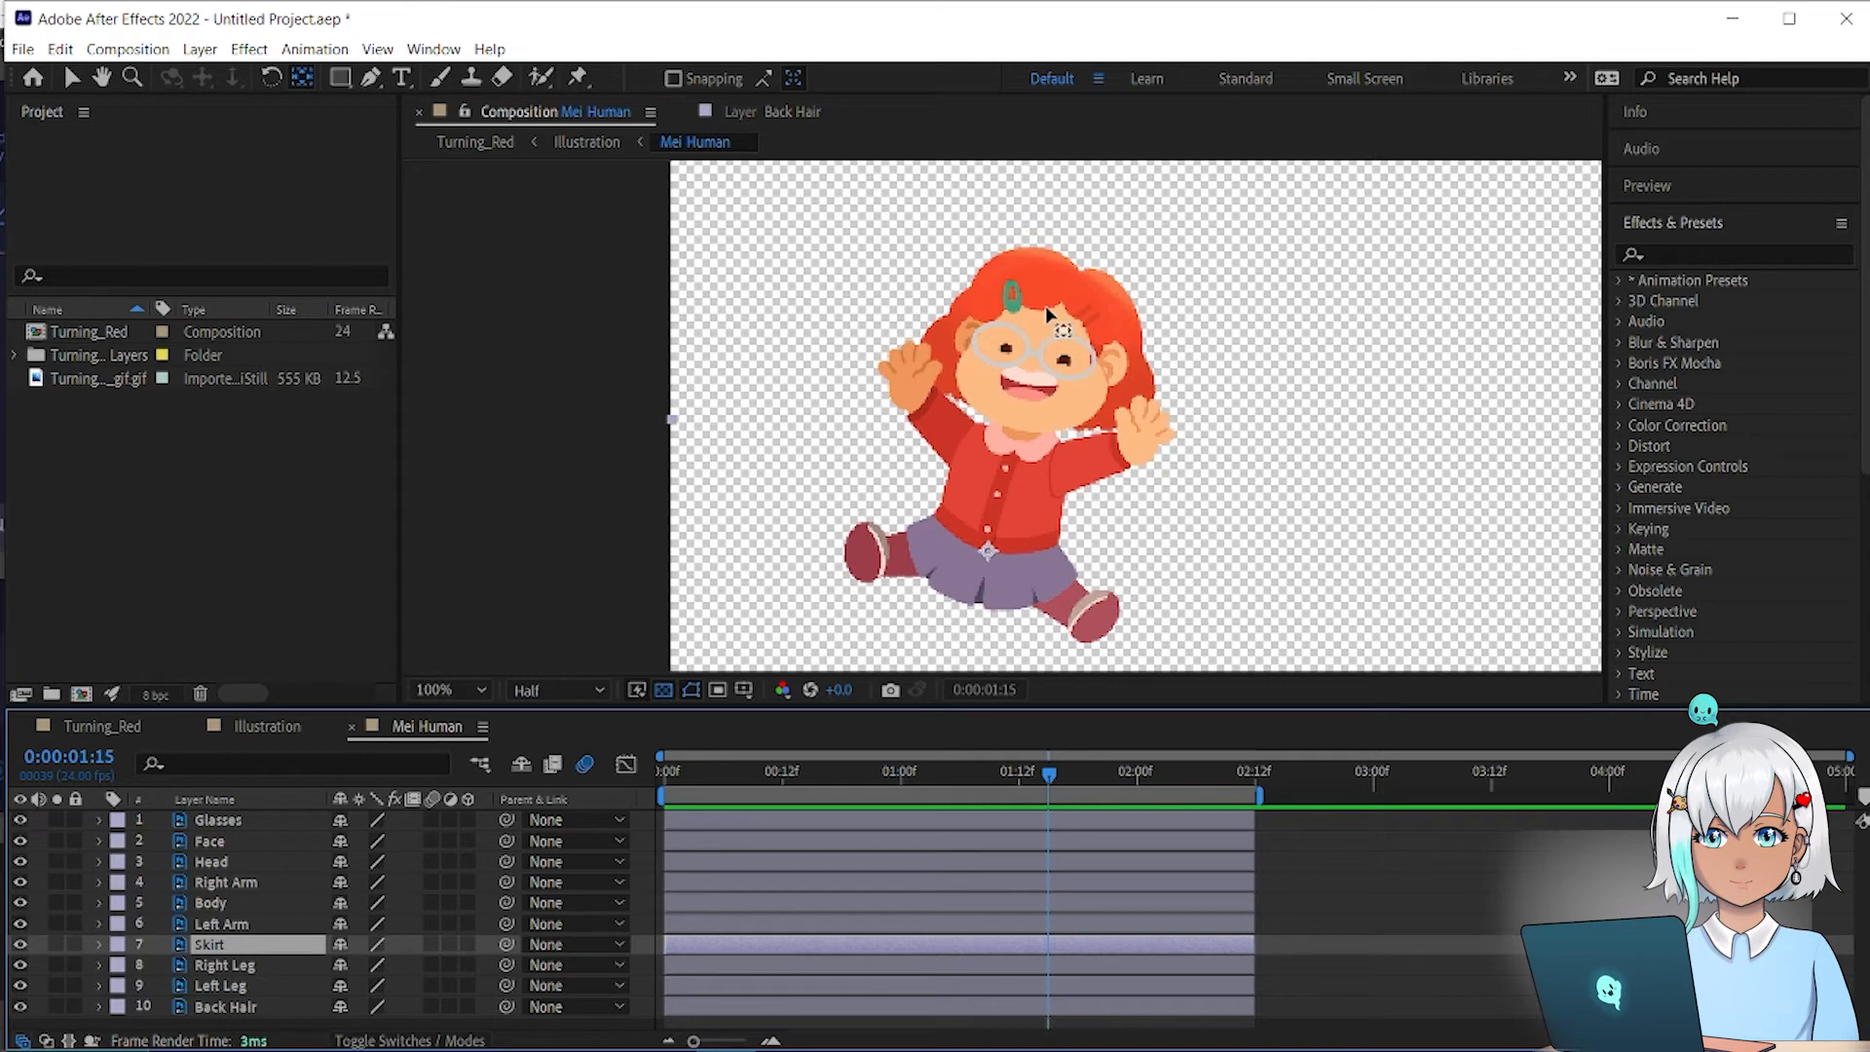
click(1022, 778)
key(s)
click(161, 965)
key(Home)
click(339, 966)
mouse_move(402, 965)
mouse_down()
mouse_move(421, 967)
mouse_move(397, 966)
mouse_up()
Step: Keyframe the Skirt's Position between the first frame and 0:00:01:12
key(p)
click(161, 965)
key(Home)
click(1022, 779)
Step: Apply Easy Ease to the Skirt's Position and Scale keyframes and preview the skirt's motion
click(626, 765)
click(224, 965)
drag(1109, 886, 657, 812)
key(F9)
key(s)
click(217, 956)
key(F9)
key(space)
key(space)
click(242, 1018)
key(s)
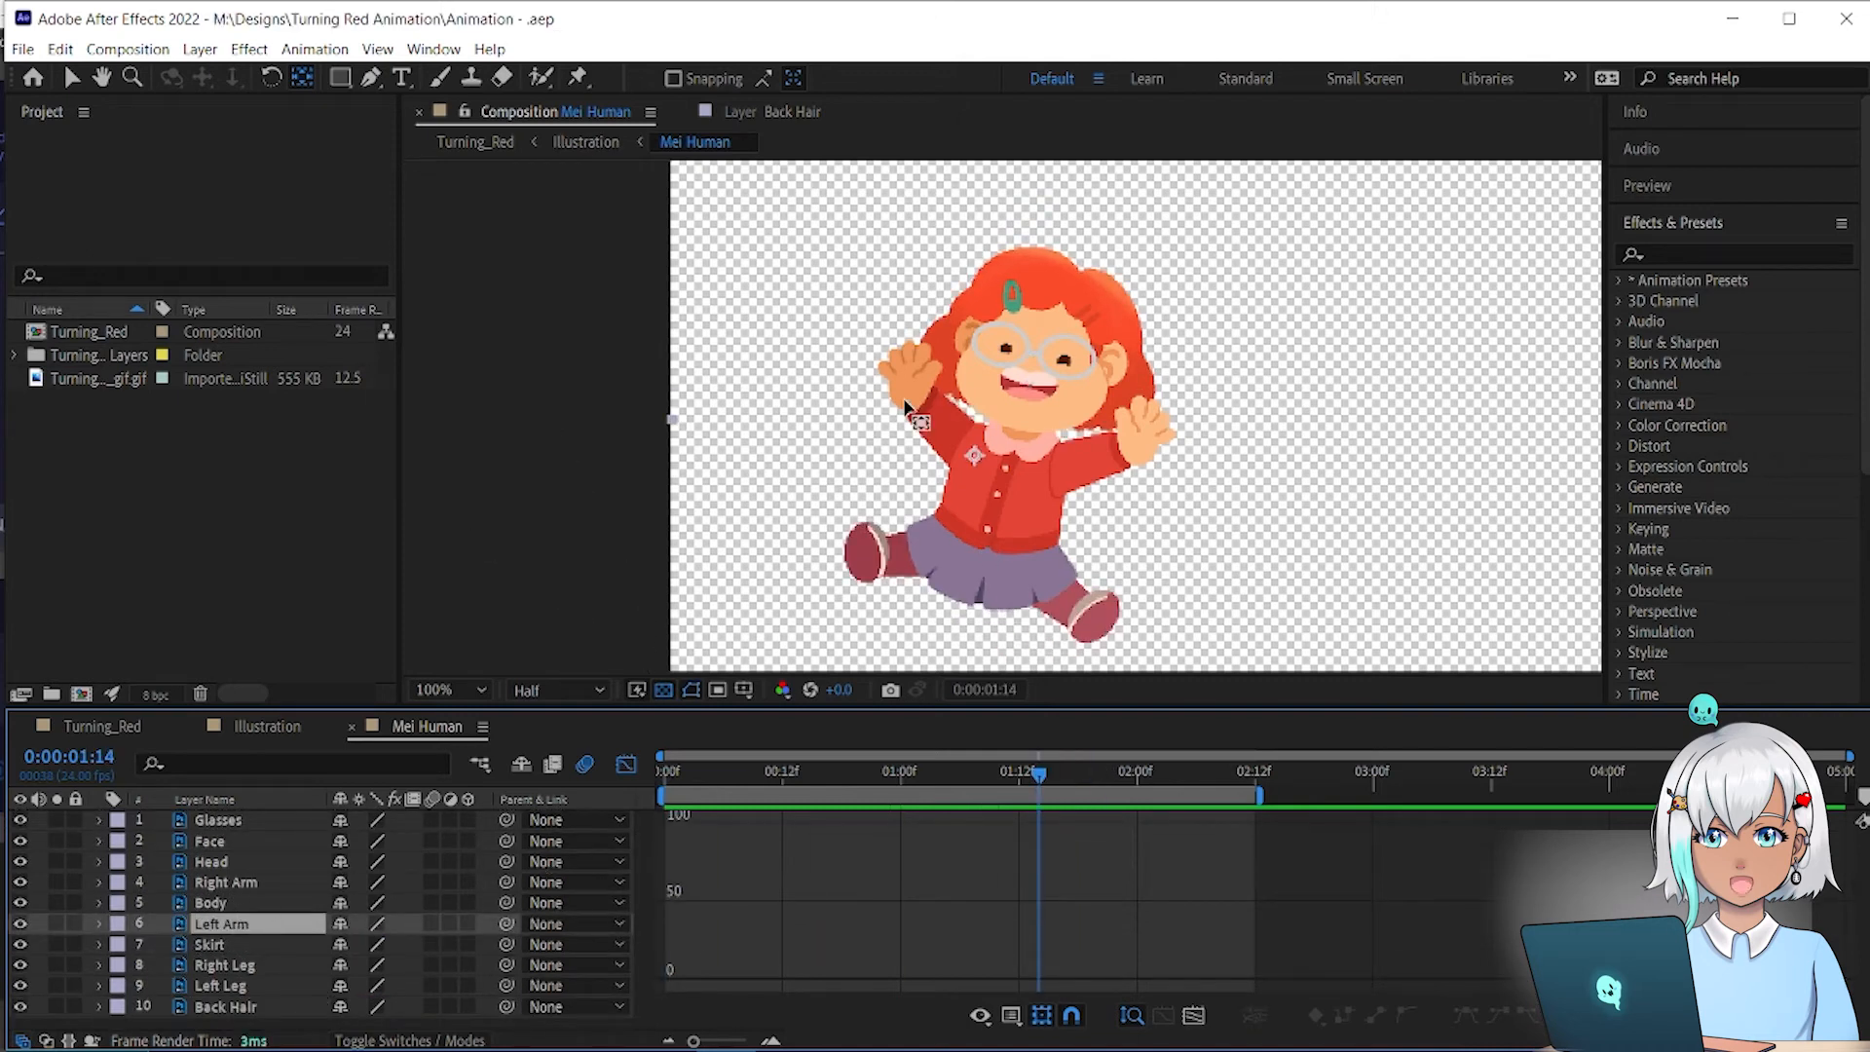
click(222, 943)
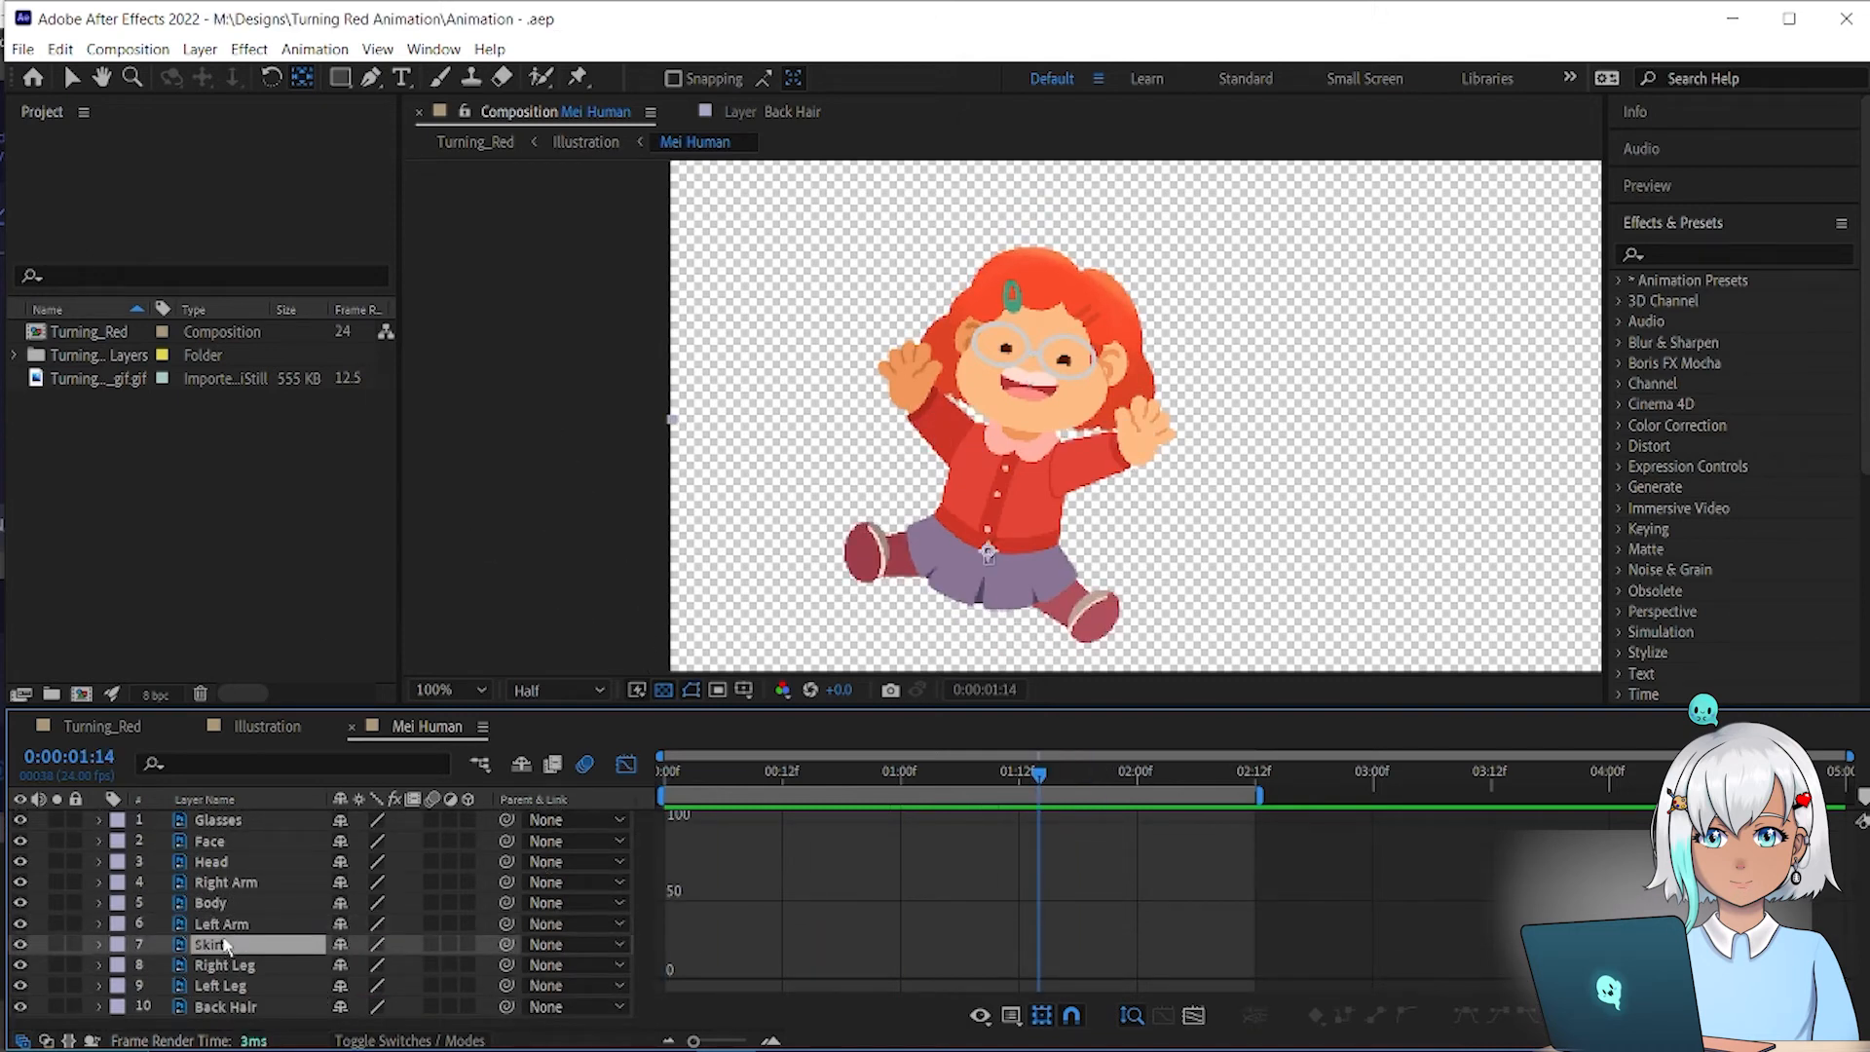
click(248, 905)
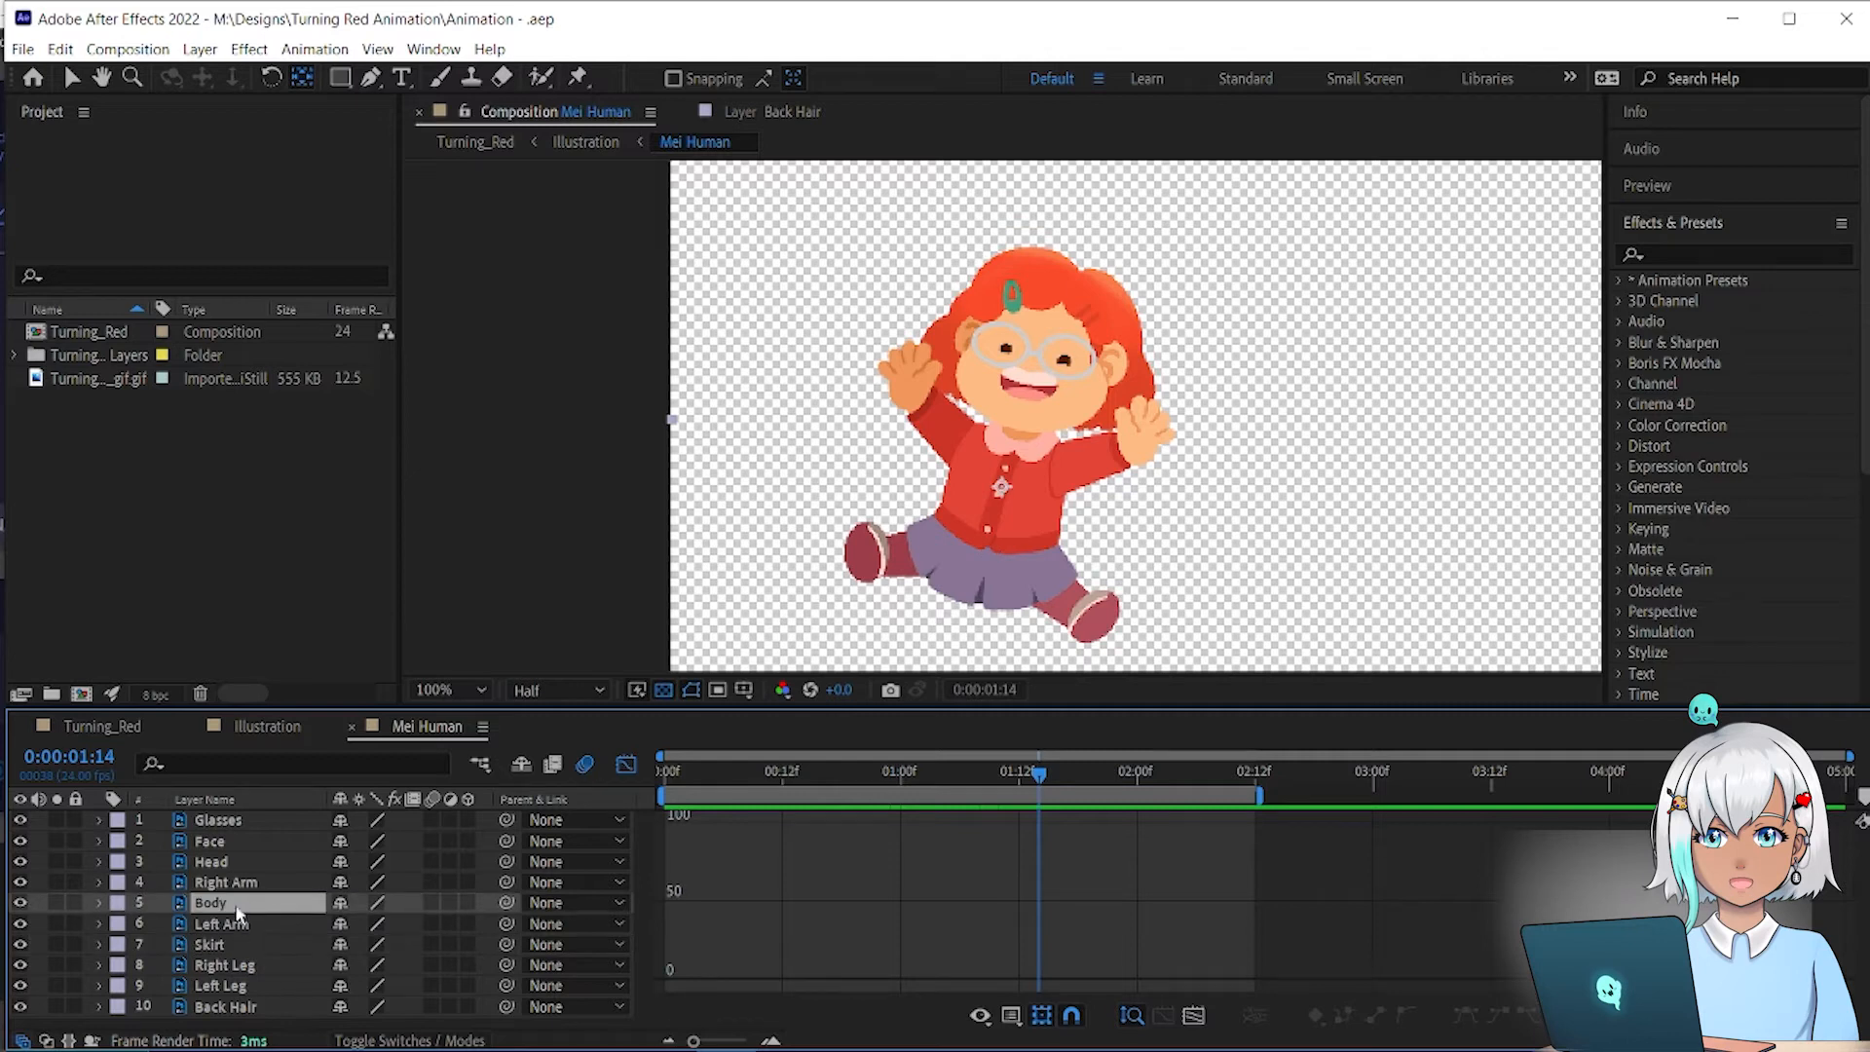
click(239, 884)
click(234, 920)
click(239, 887)
click(244, 924)
click(261, 883)
click(263, 925)
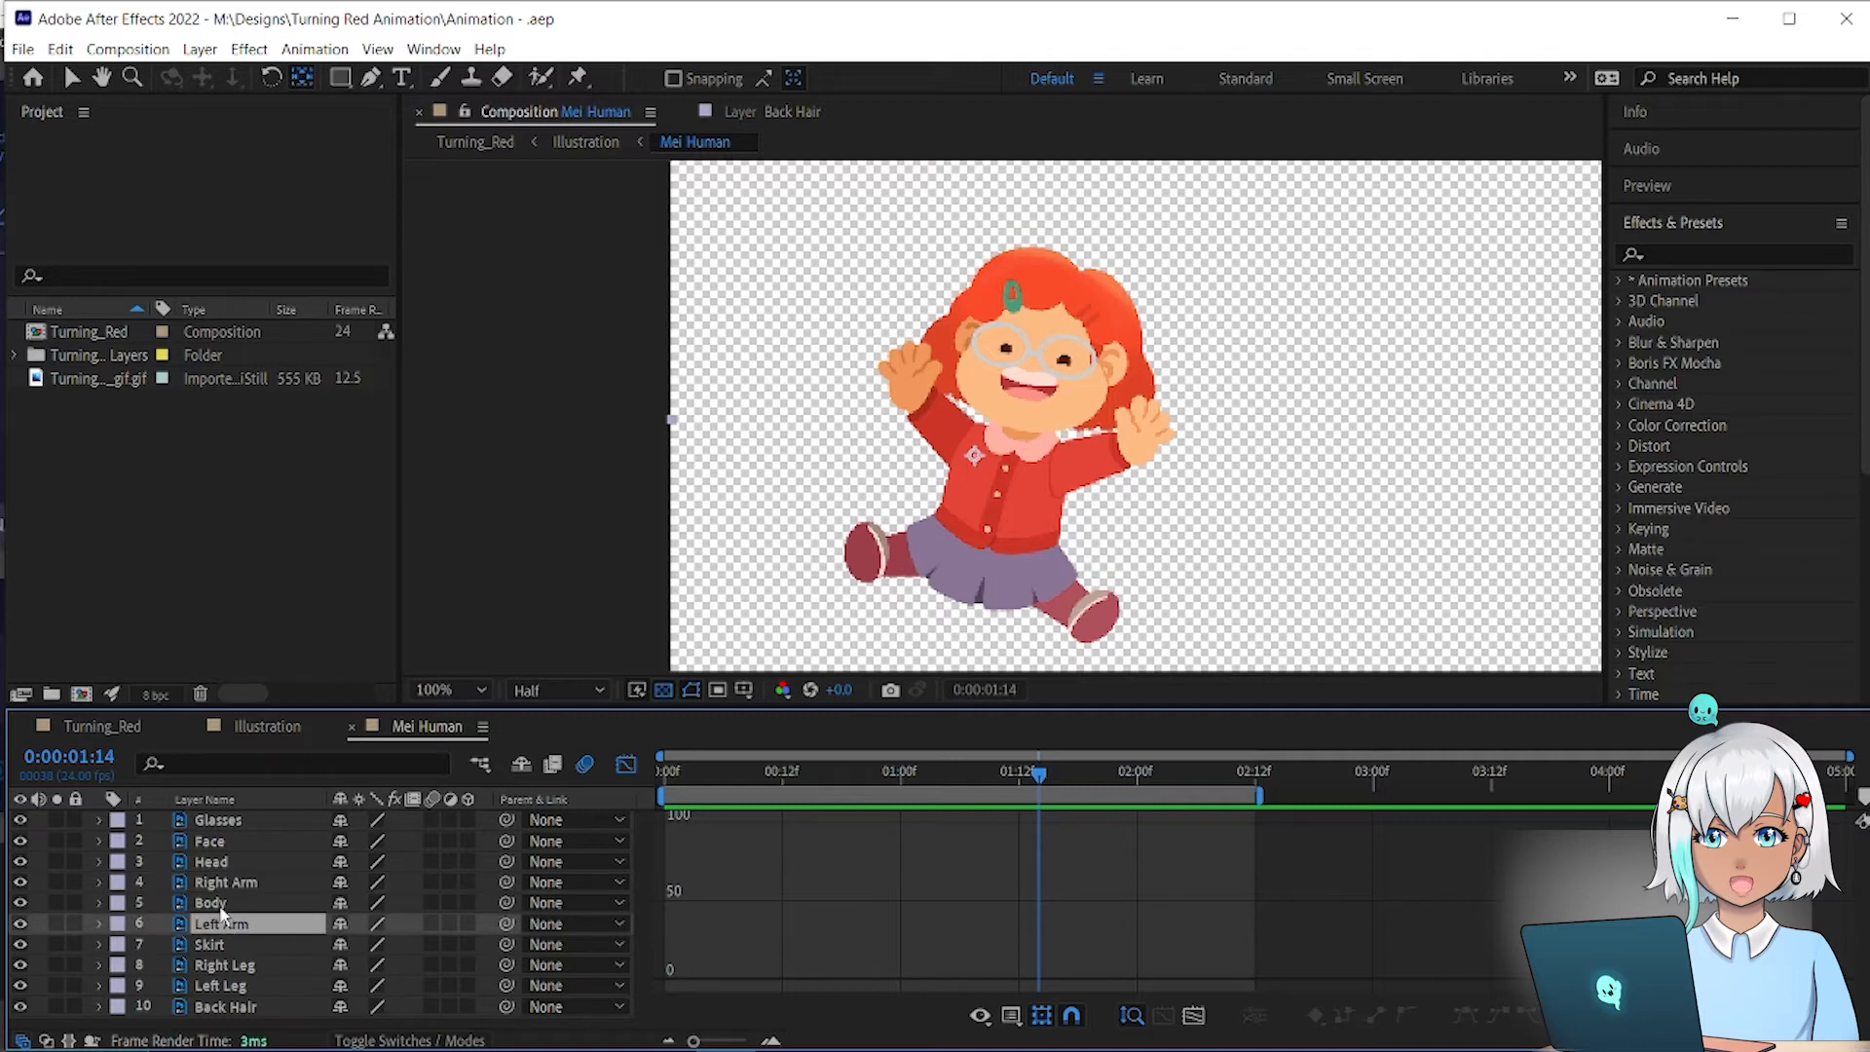
click(224, 903)
Step: Keyframe the Left Arm's Rotation at 0:00:01:12, rotate the arm down at the first frame, and apply Easy Ease to both keyframes
key(Home)
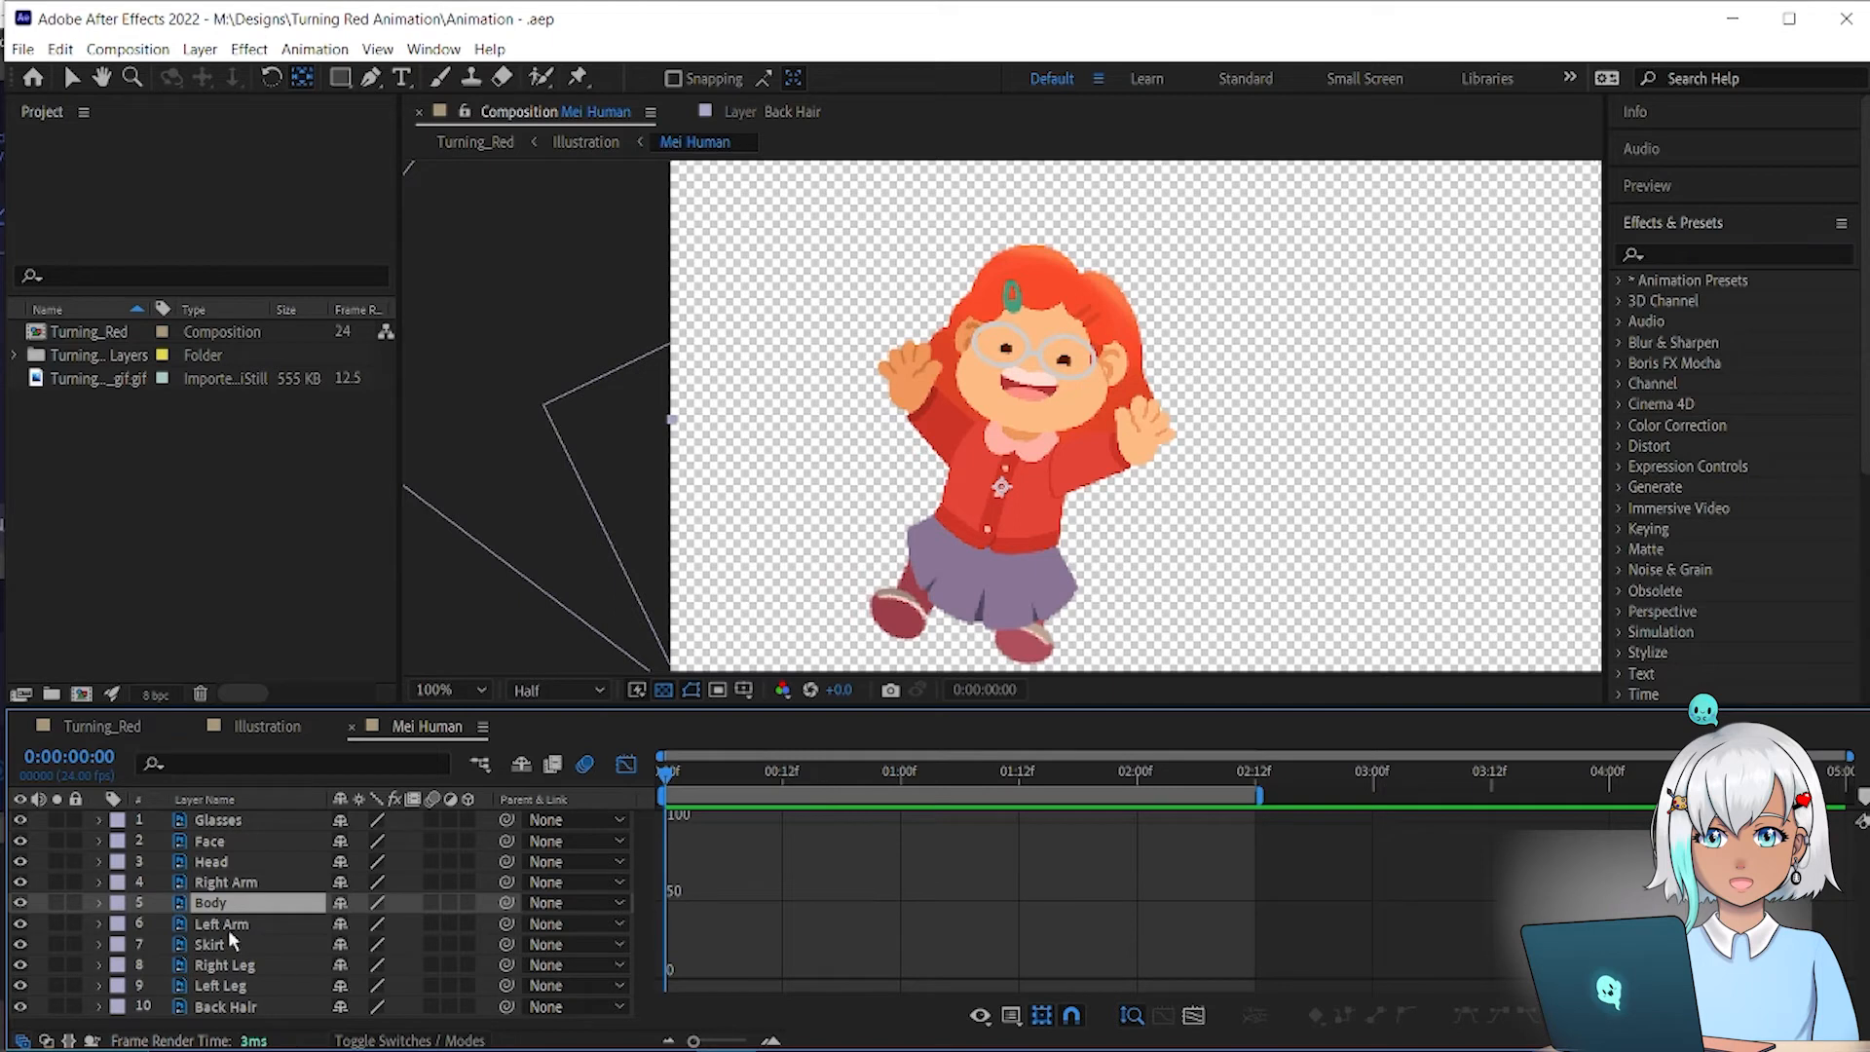
click(281, 923)
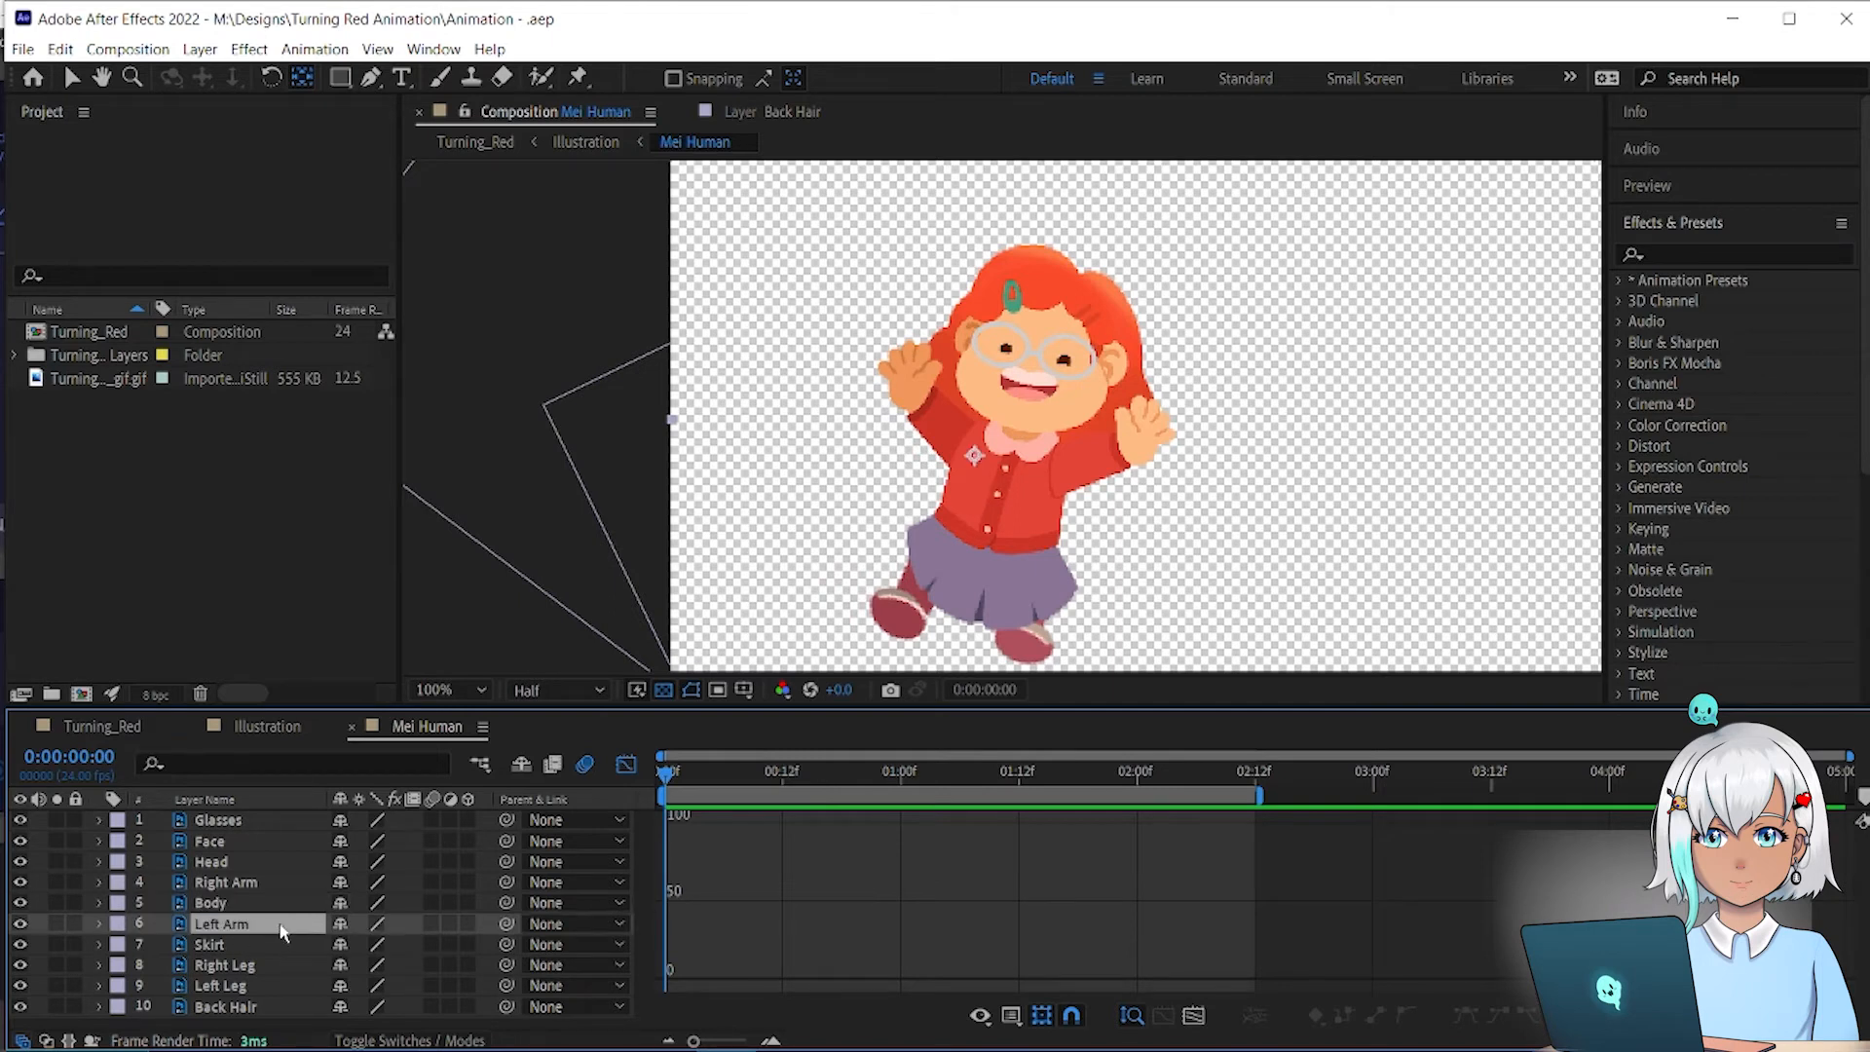
key(r)
click(1019, 772)
click(160, 945)
click(665, 772)
drag(362, 945, 336, 945)
drag(1077, 864, 645, 804)
key(F9)
Step: Keyframe the Left Arm's Position at 0:00:01:12, set 327, 572 at the first frame, and apply Easy Ease with a preview
click(1019, 772)
key(p)
click(161, 945)
click(665, 773)
drag(348, 945, 380, 945)
drag(1078, 893, 645, 814)
key(F9)
key(space)
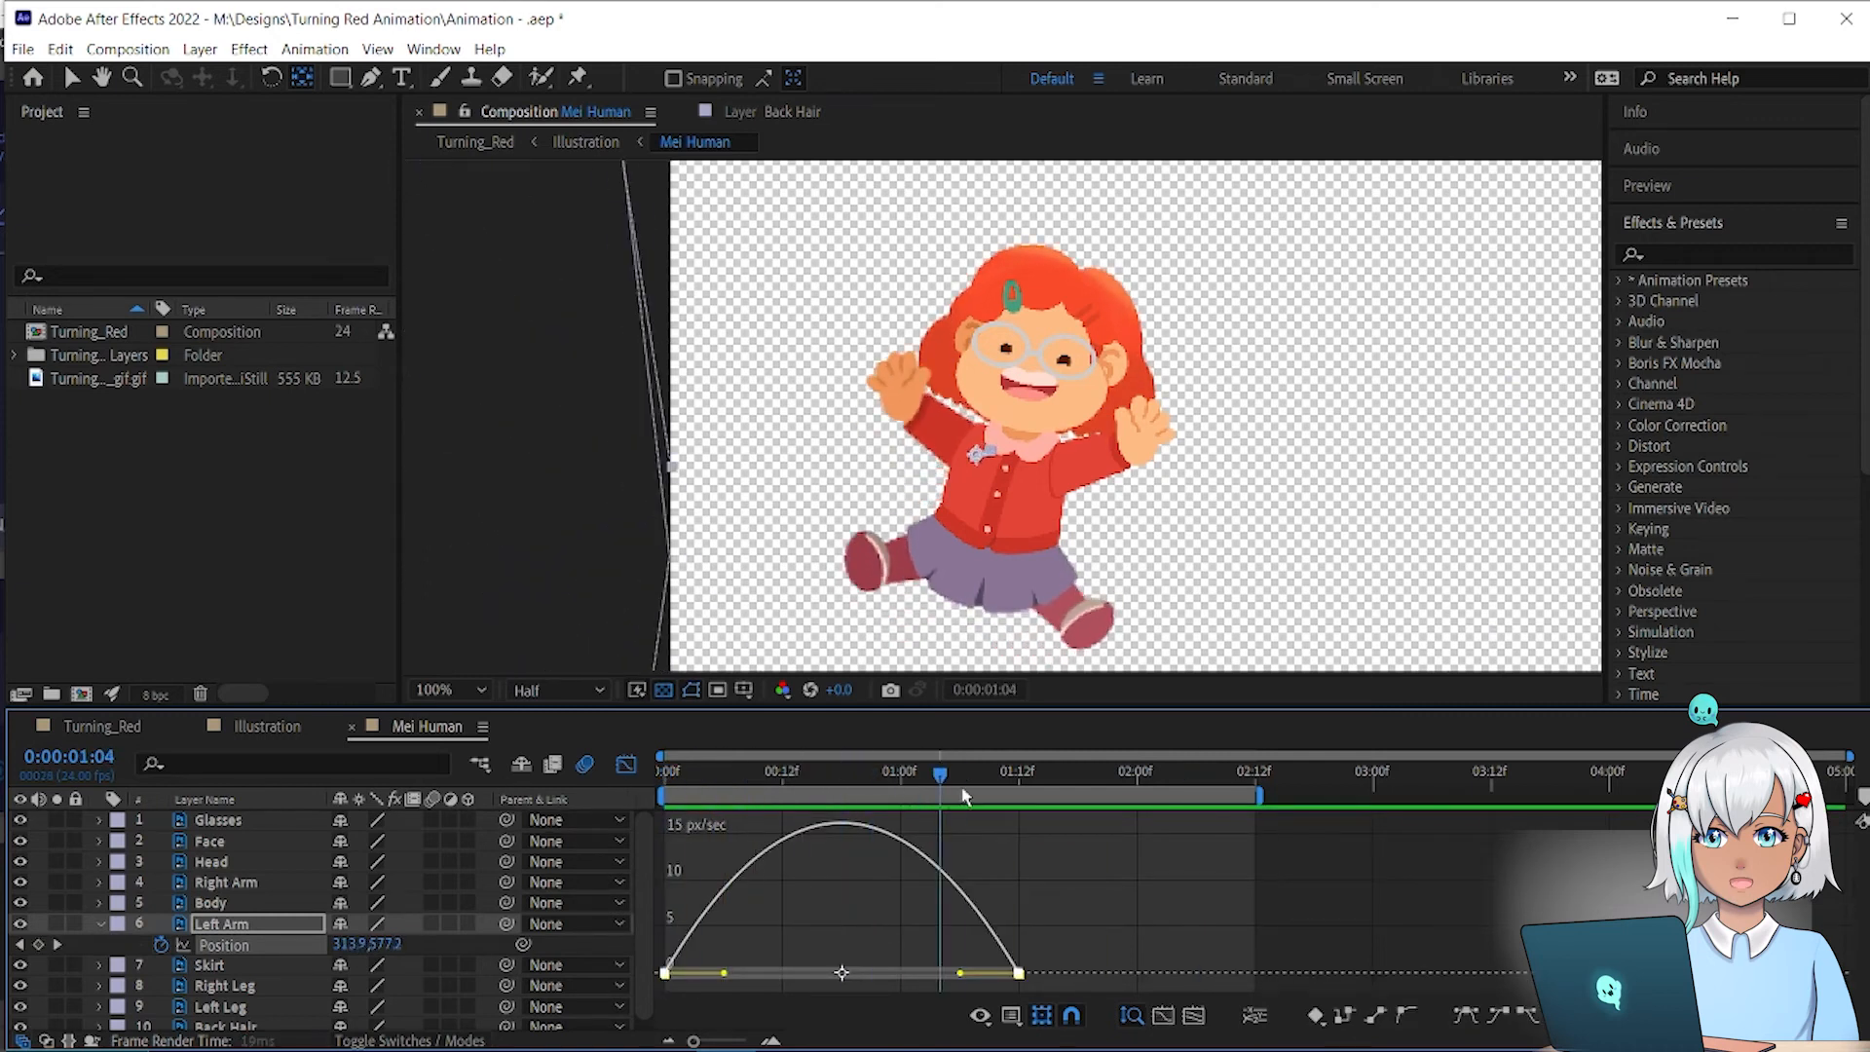
key(space)
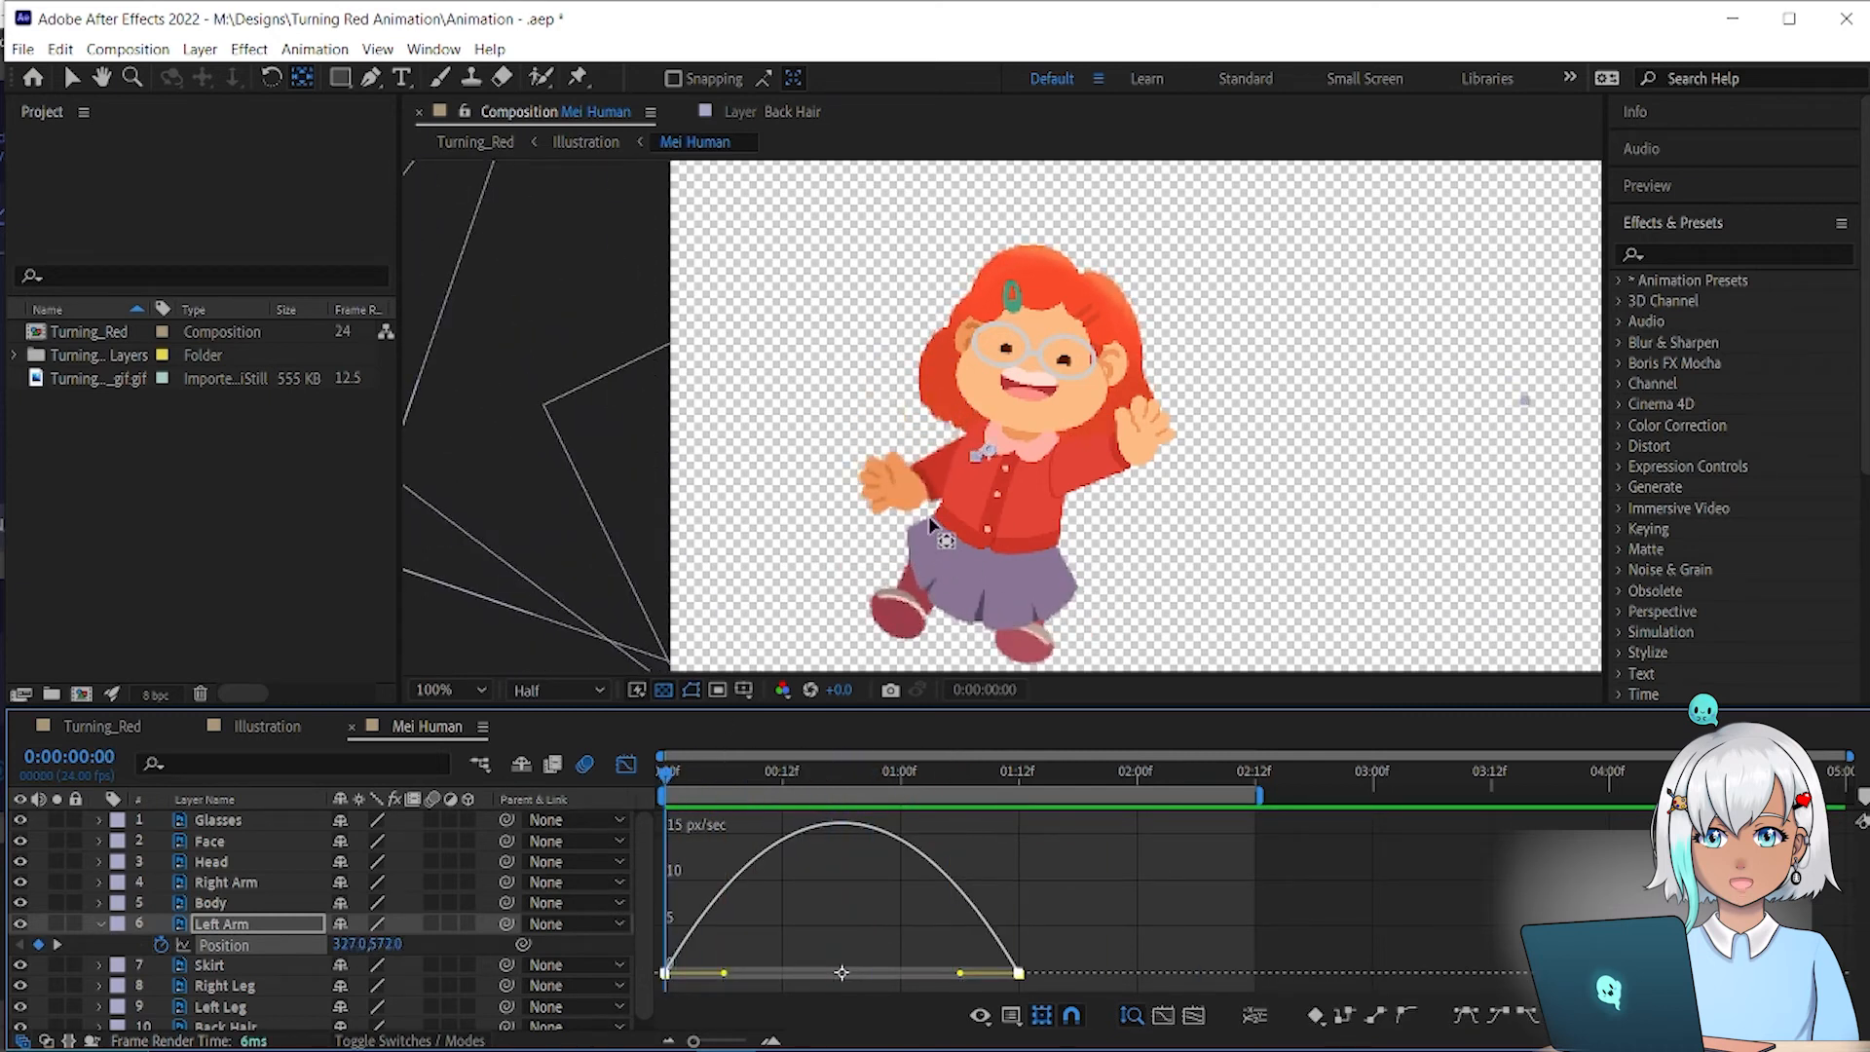
click(1197, 570)
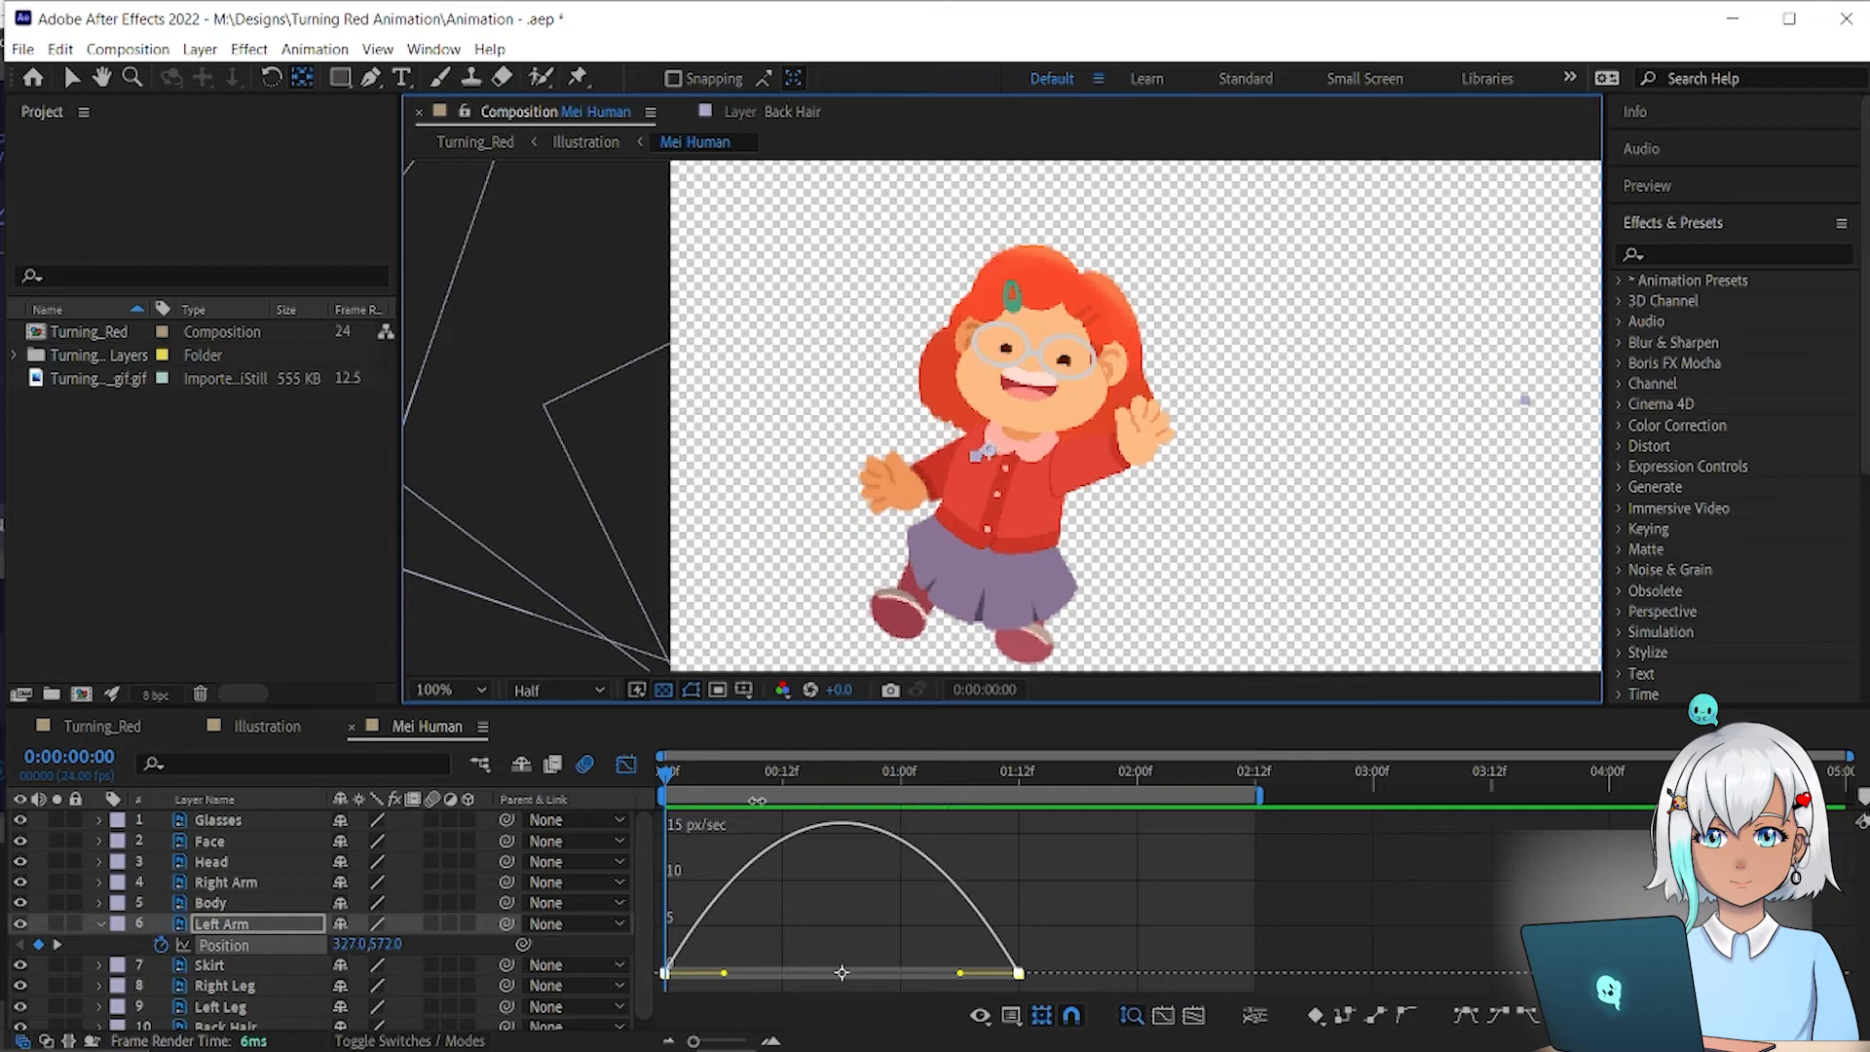
drag(679, 773, 774, 774)
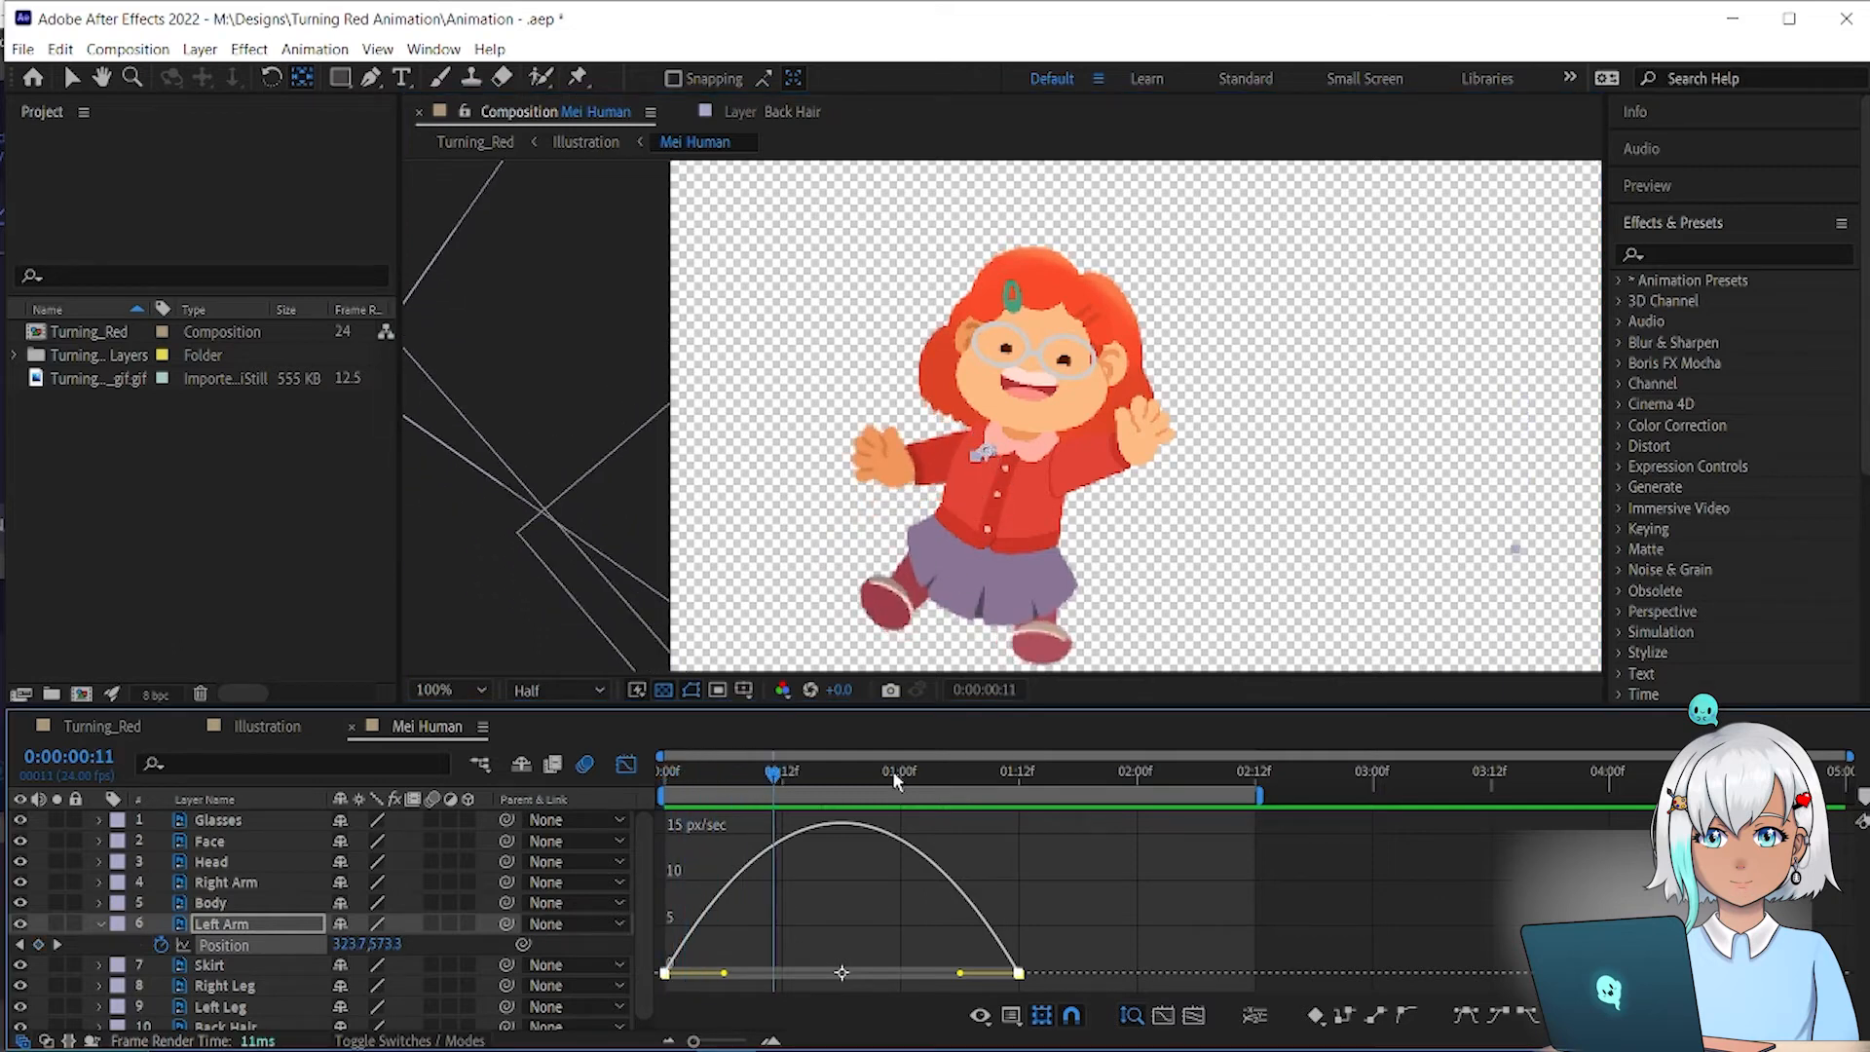
drag(388, 945, 282, 945)
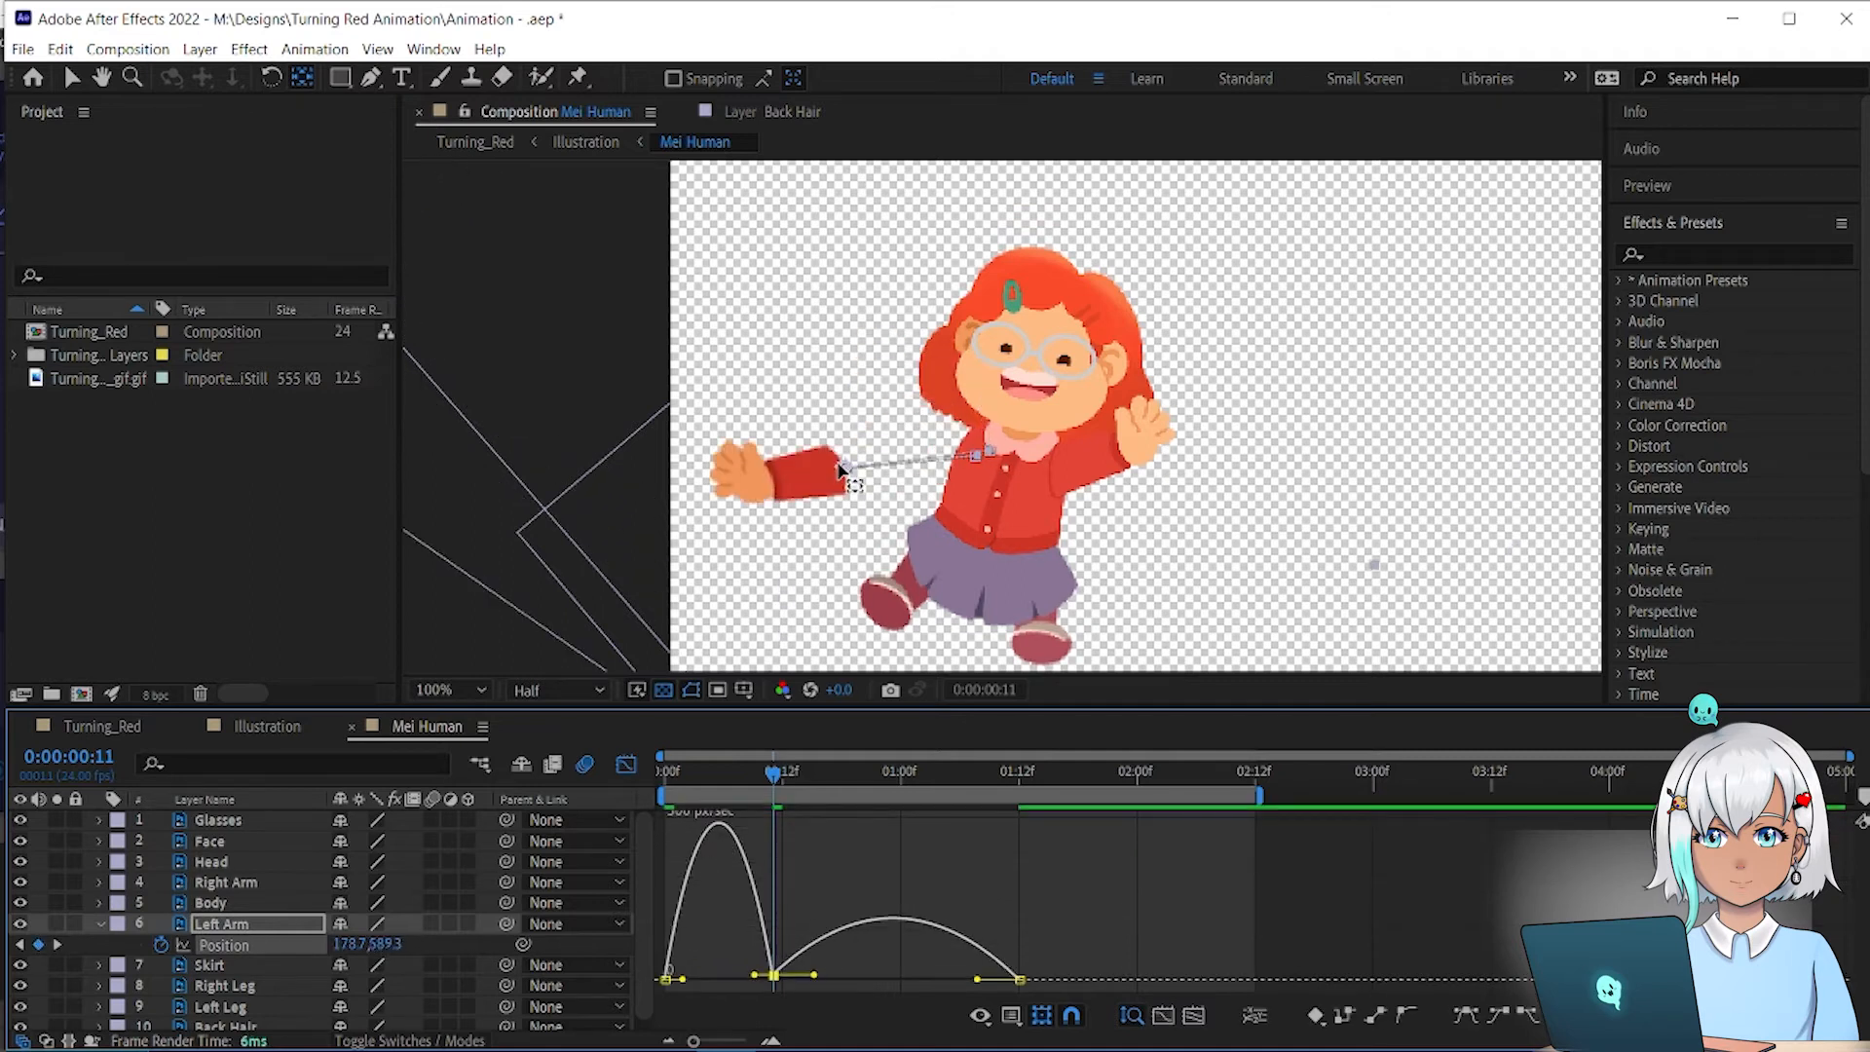
key(ctrl+z)
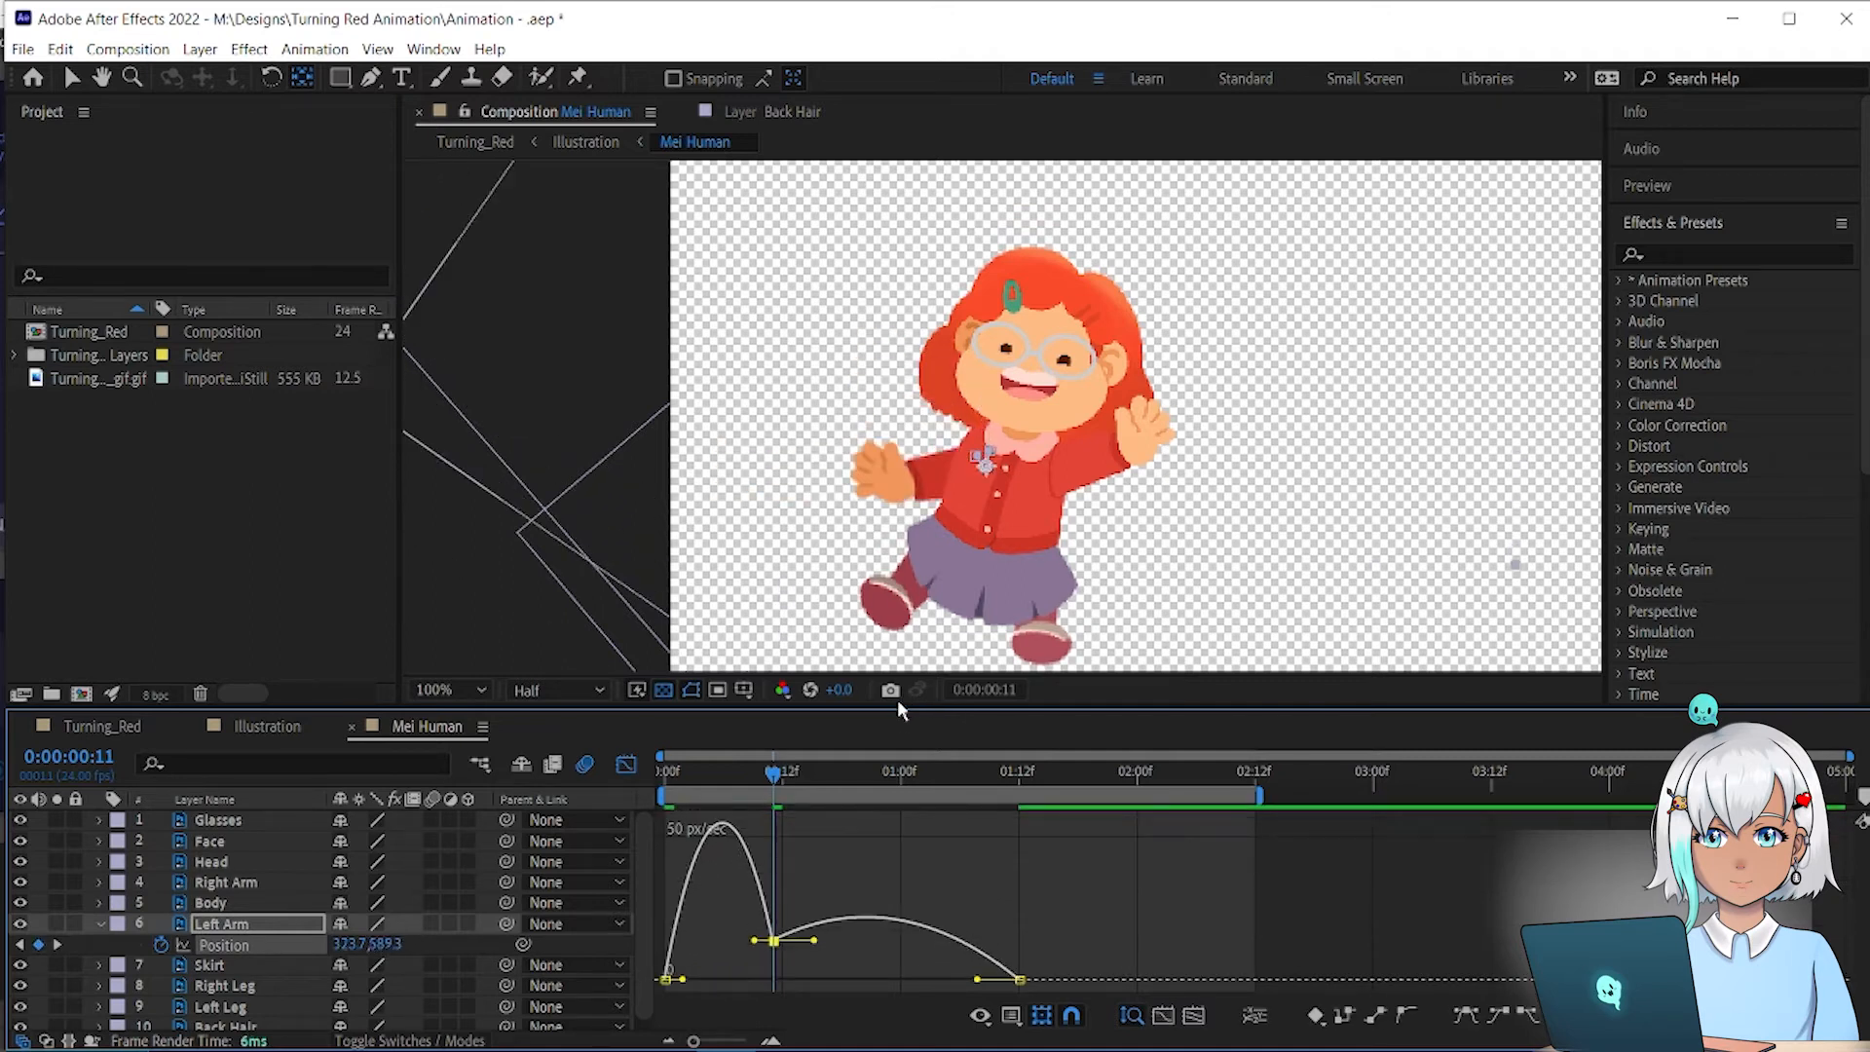
key(ctrl+z)
drag(744, 777, 558, 838)
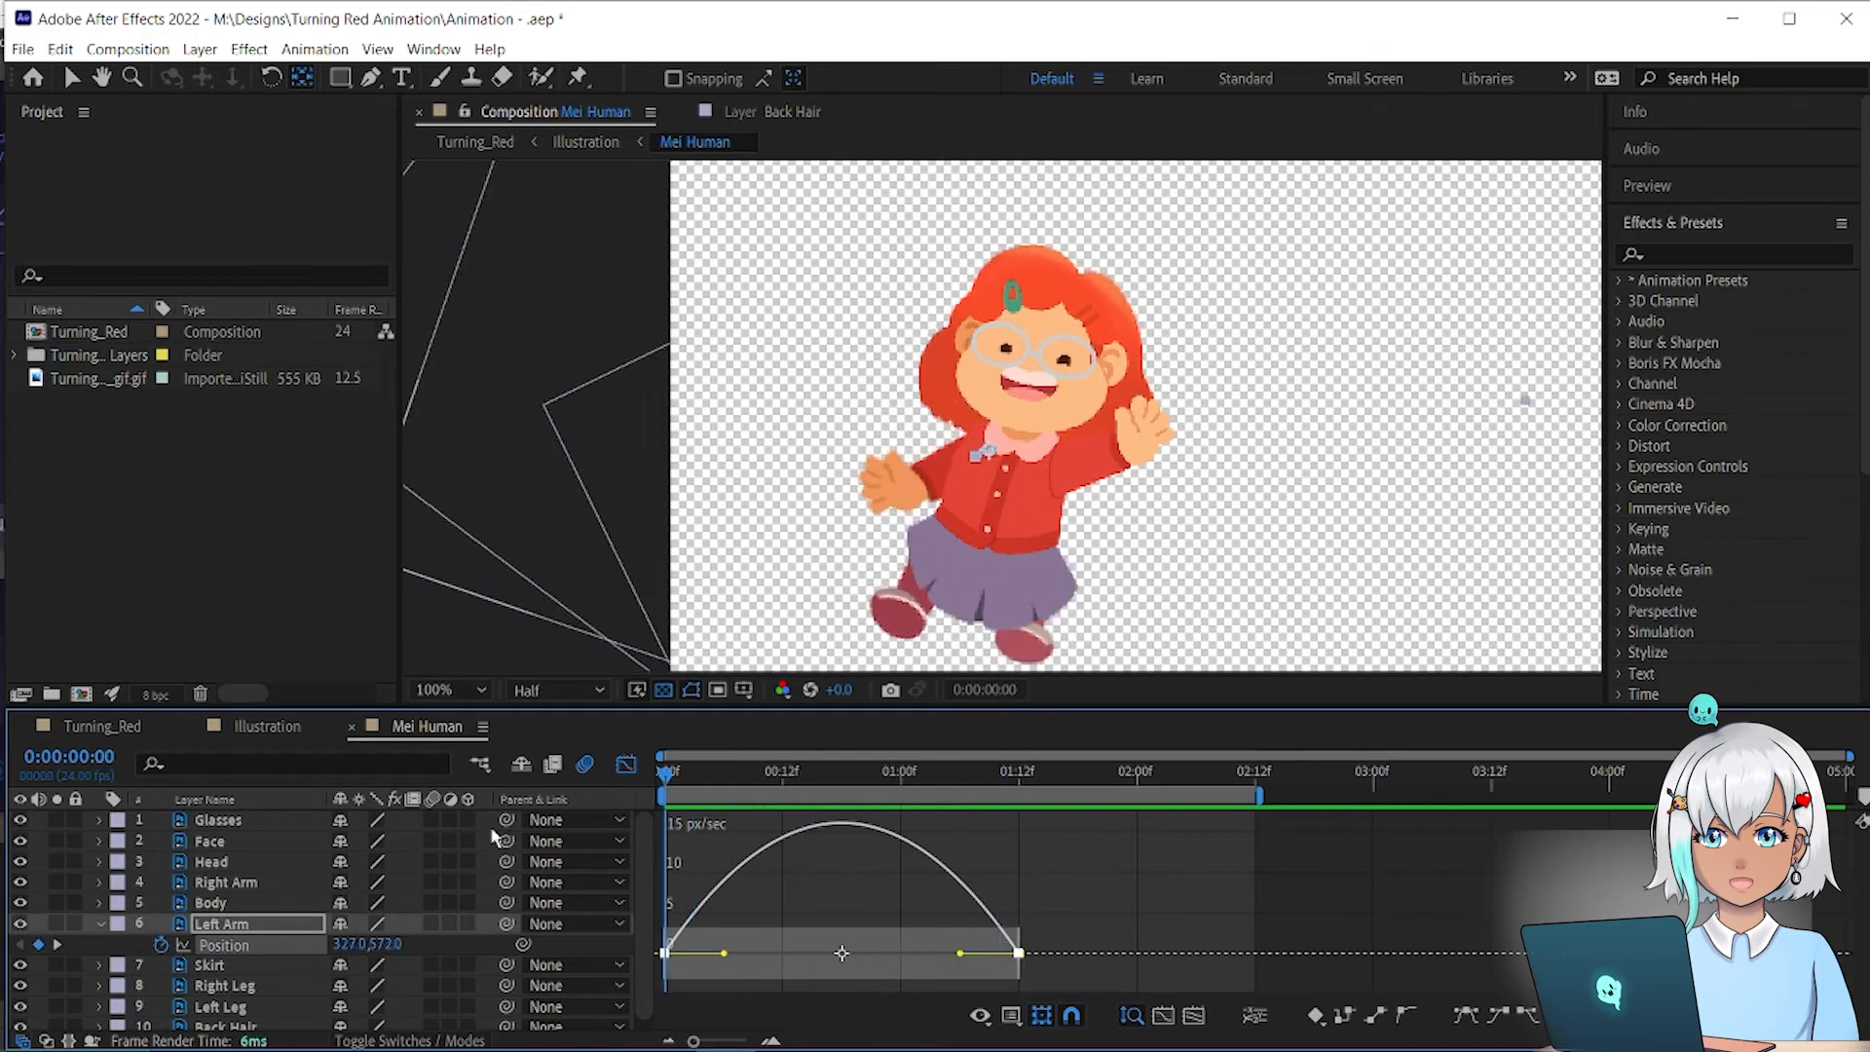
mouse_move(672, 772)
mouse_down()
mouse_move(918, 772)
mouse_move(594, 801)
mouse_move(1018, 772)
mouse_move(666, 772)
mouse_up()
Step: Keyframe the Right Arm's Rotation between a lowered arm at the first frame and the raised pose at 0:00:01:12, with Easy Ease
click(263, 925)
click(226, 883)
key(r)
click(162, 903)
drag(362, 903, 410, 903)
key(ctrl+z)
click(1466, 1015)
drag(666, 772, 1019, 772)
Step: Keyframe the Right Arm's Position at 0:00:01:12, set 389, 589 at the first frame, and apply Easy Ease with a preview
key(p)
click(162, 903)
drag(1020, 772, 665, 771)
drag(394, 906, 390, 909)
drag(665, 771, 1049, 771)
click(1466, 1015)
key(space)
key(space)
Step: Examine both arms and their shoulder joints up close at several frames of the rising motion
scroll(1084, 526, up, 2)
scroll(1069, 493, down, 1)
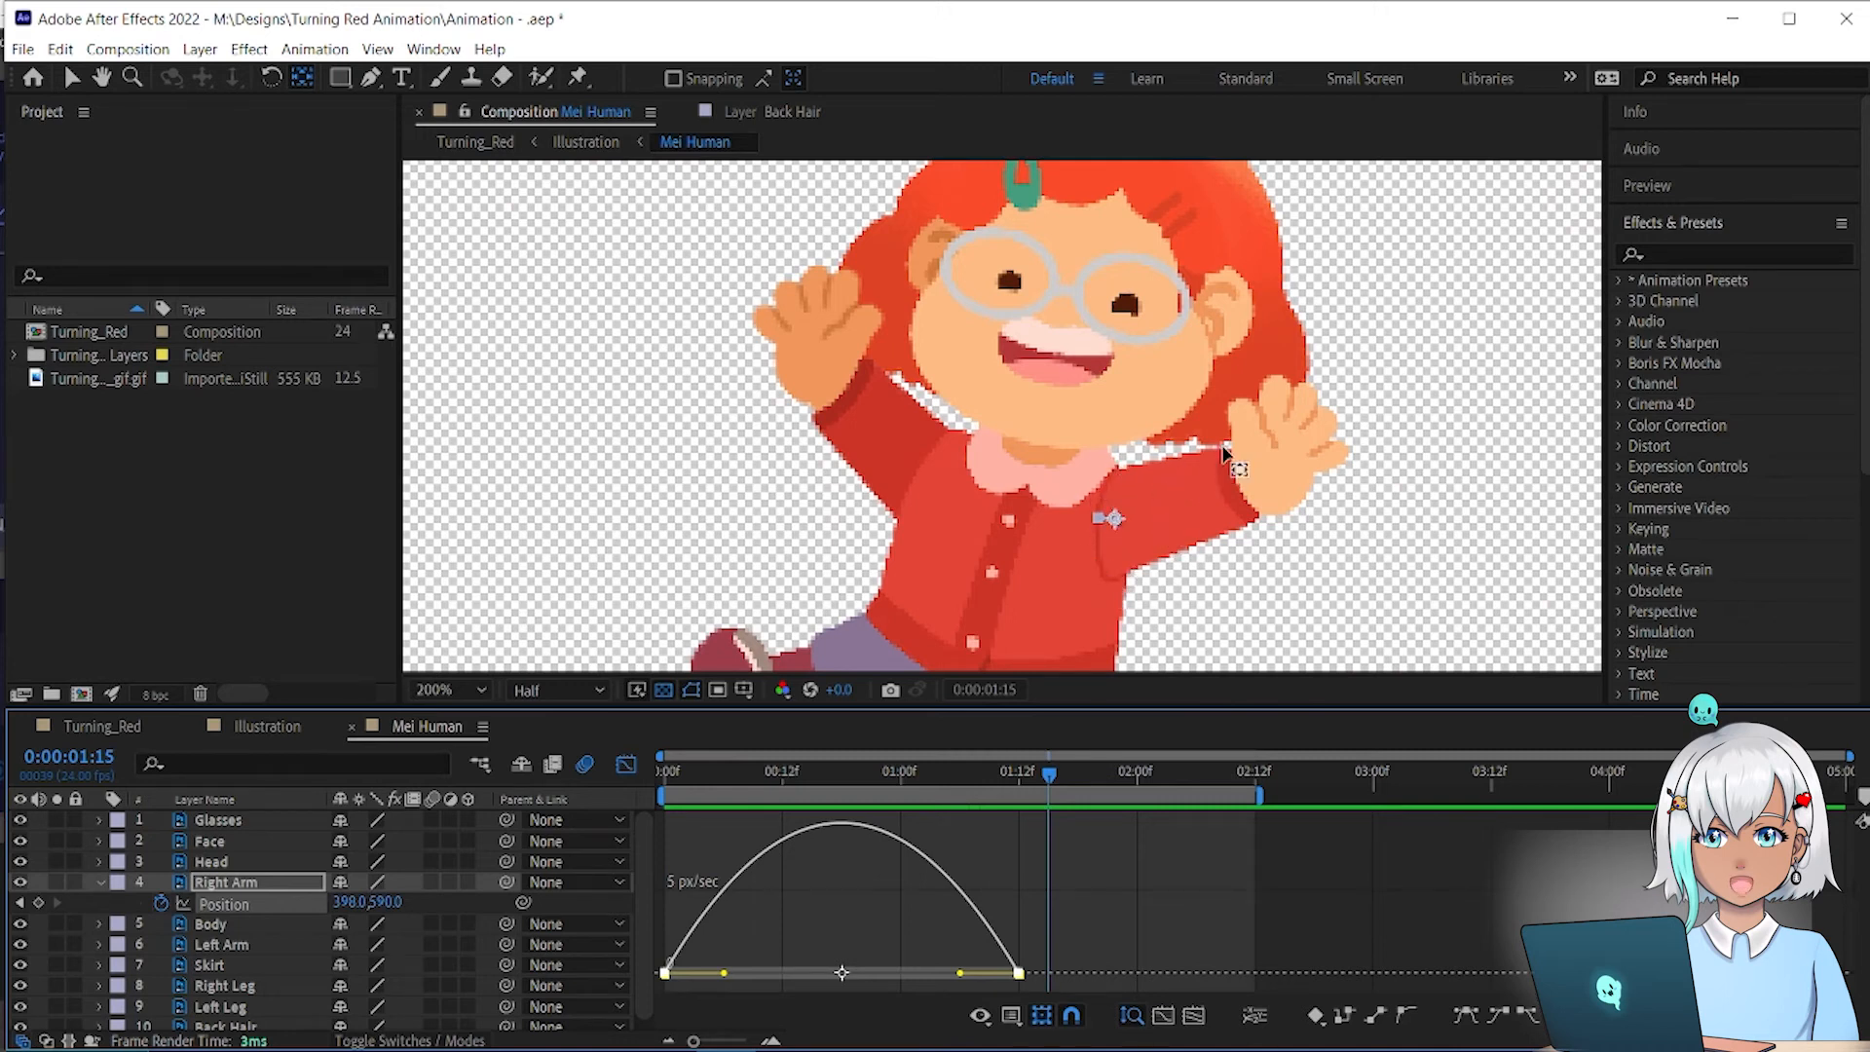
drag(1054, 777, 652, 775)
key(Page_Down)
key(Page_Down)
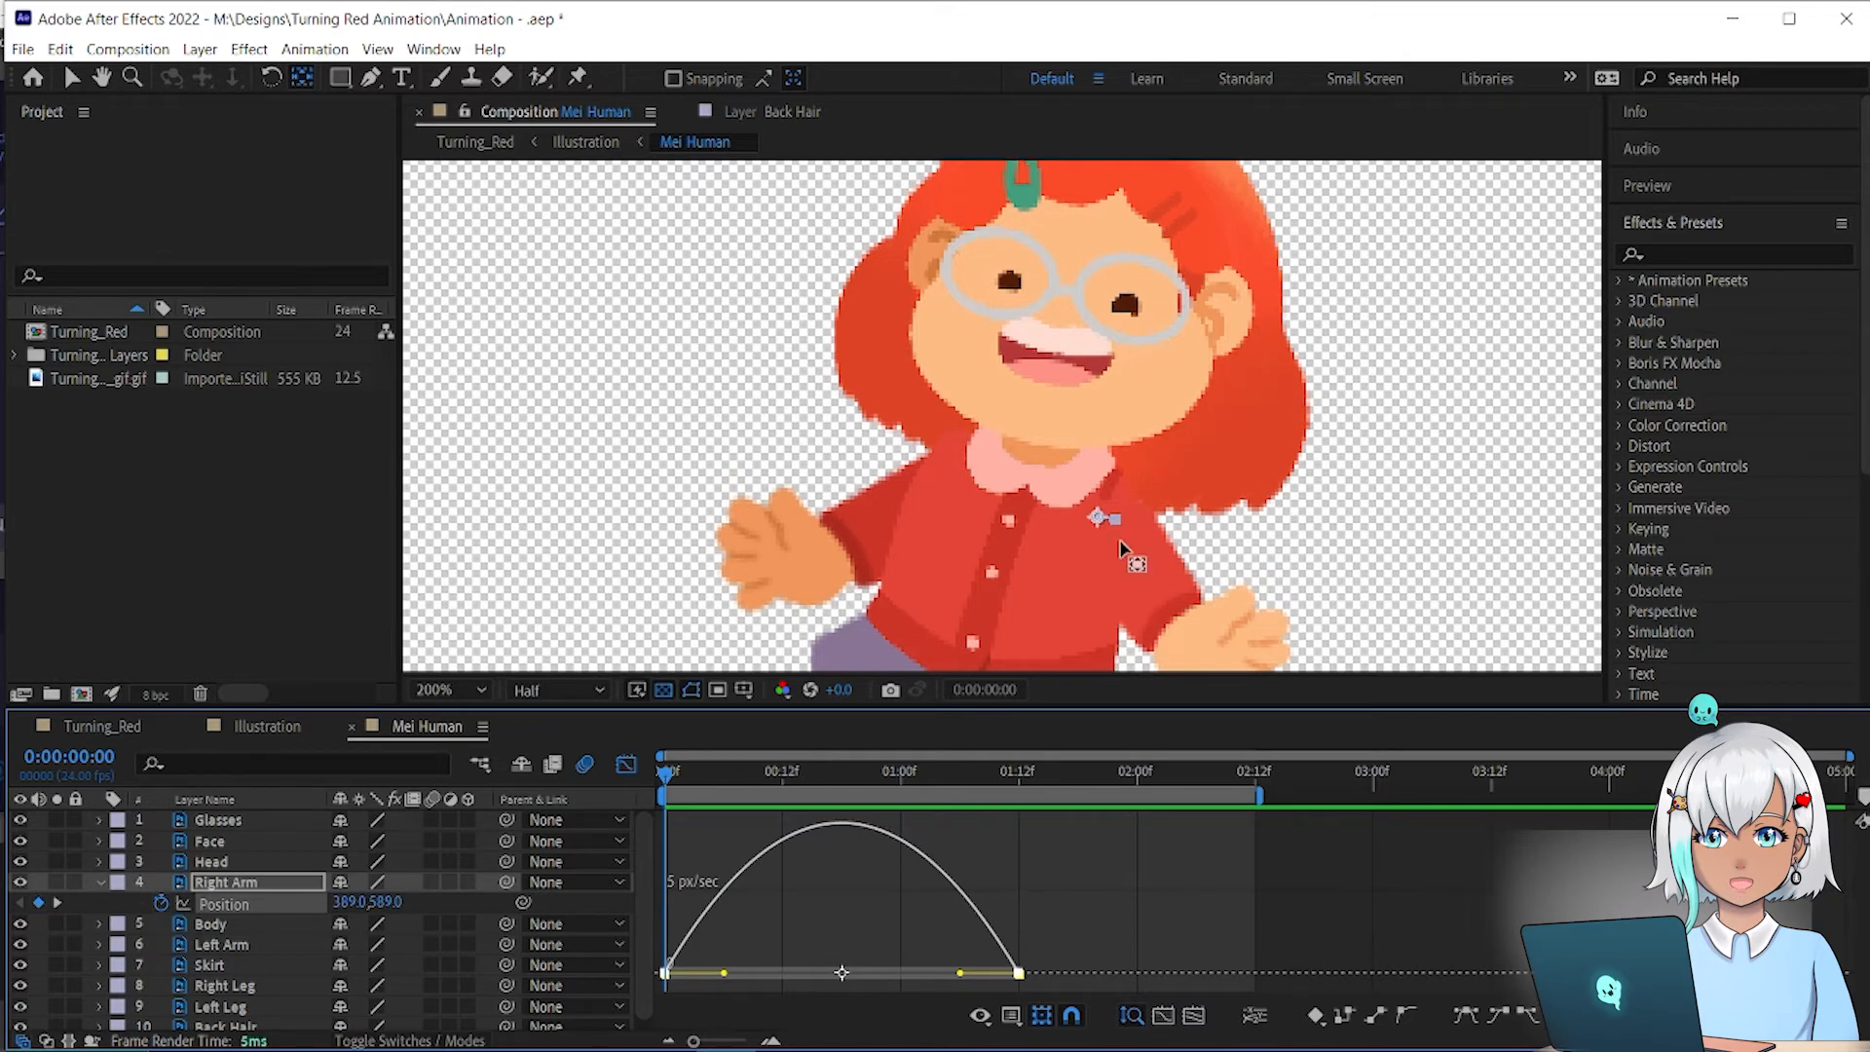
key(shift+Page_Down)
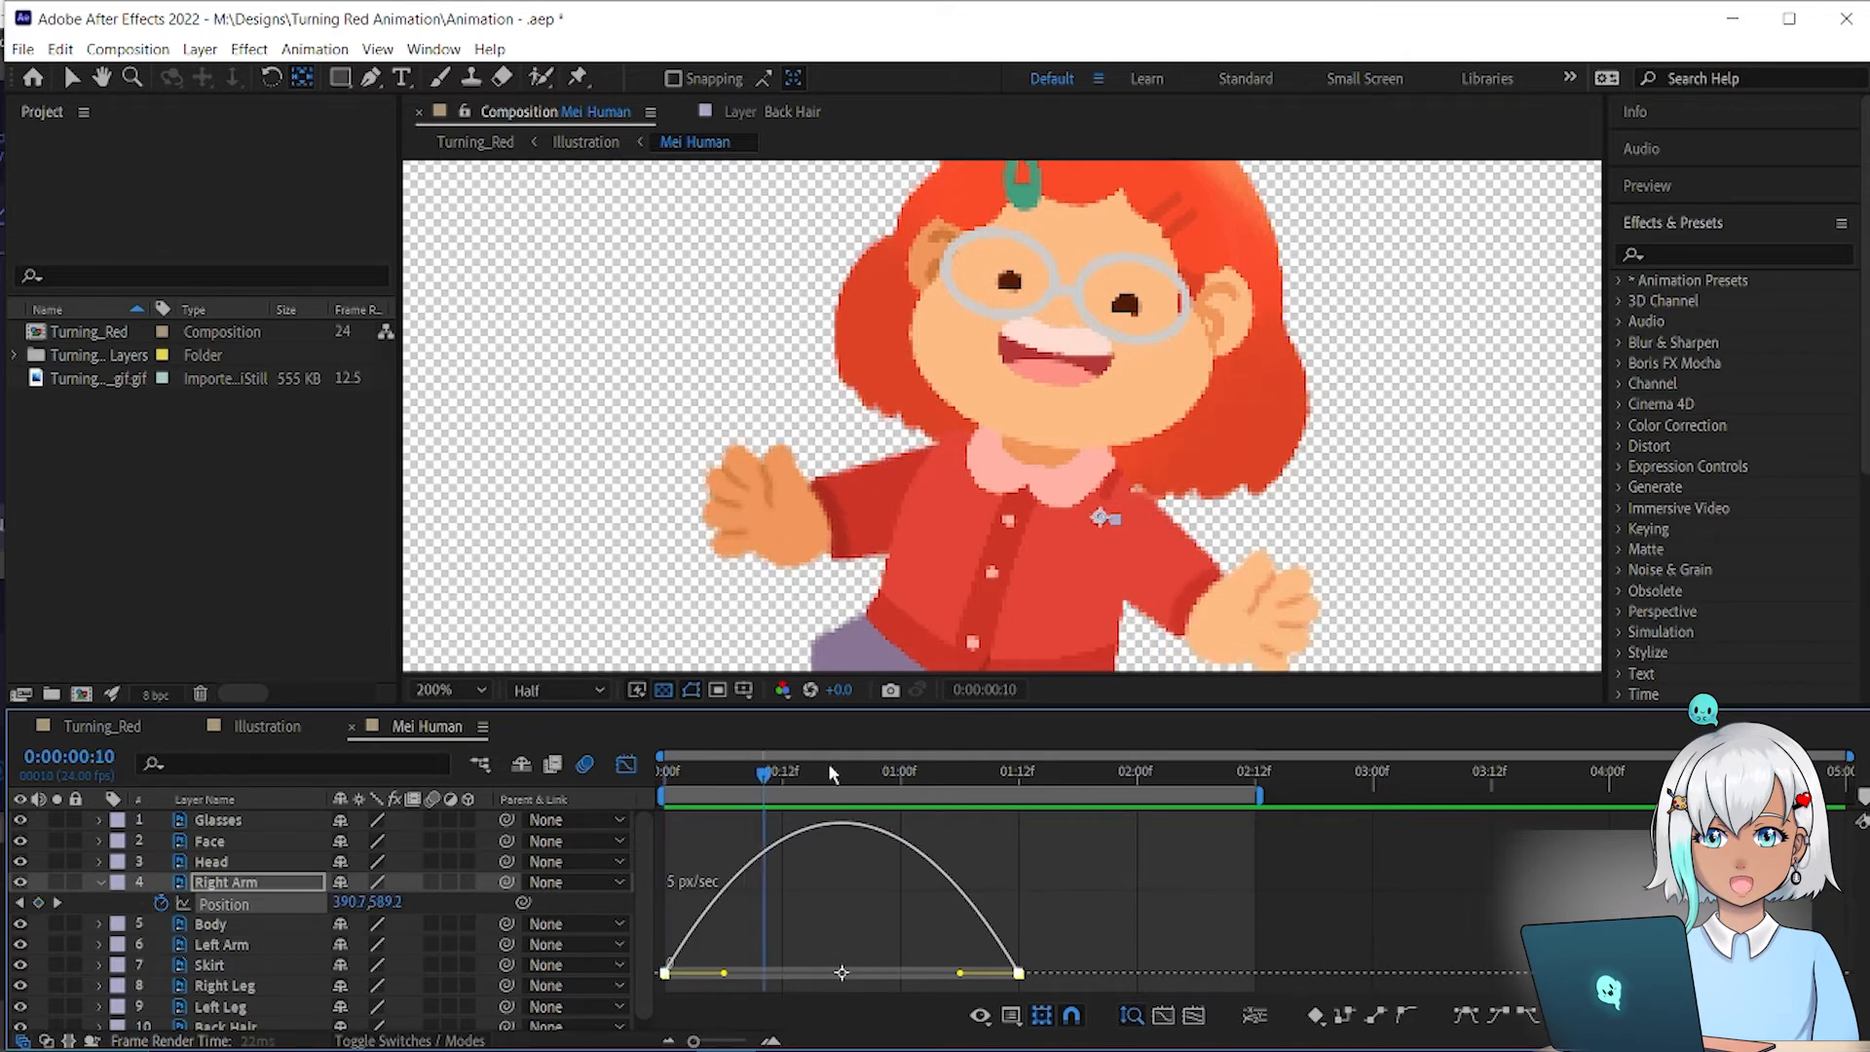
drag(831, 773, 921, 769)
key(comma)
key(comma)
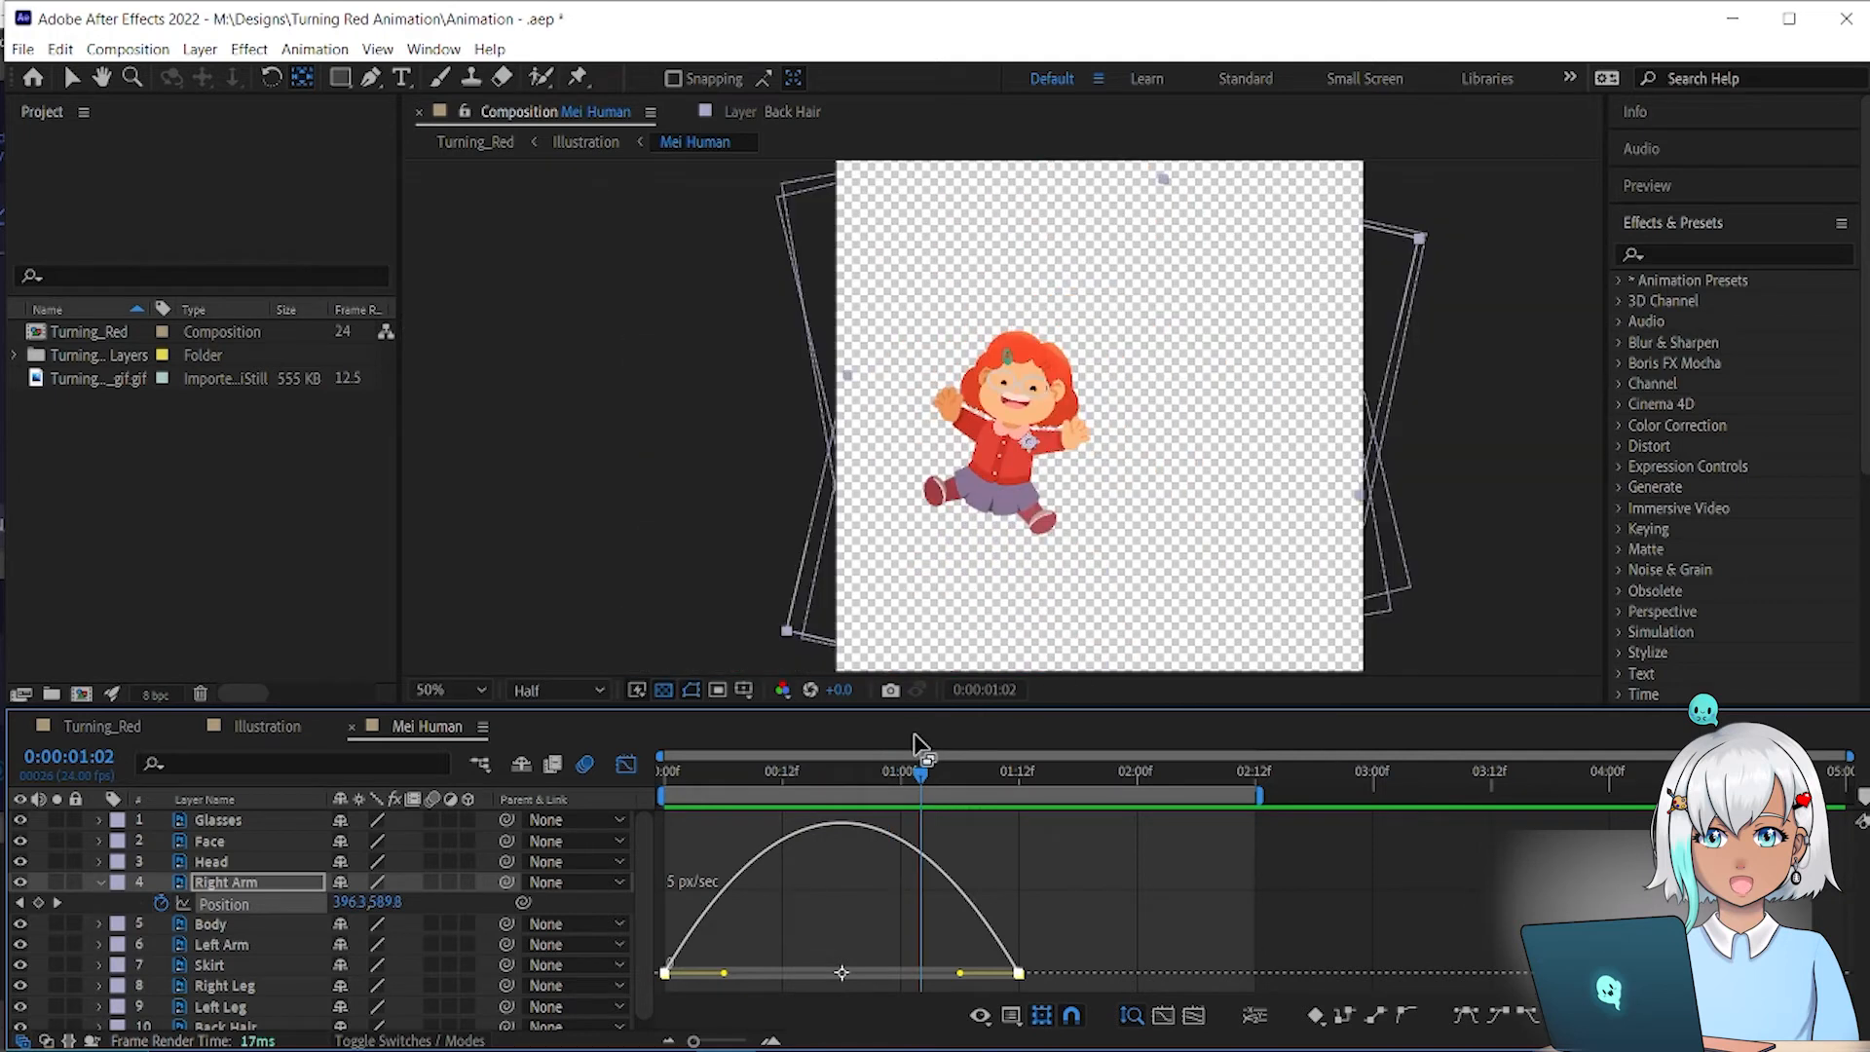
key(comma)
key(period)
drag(671, 775, 631, 775)
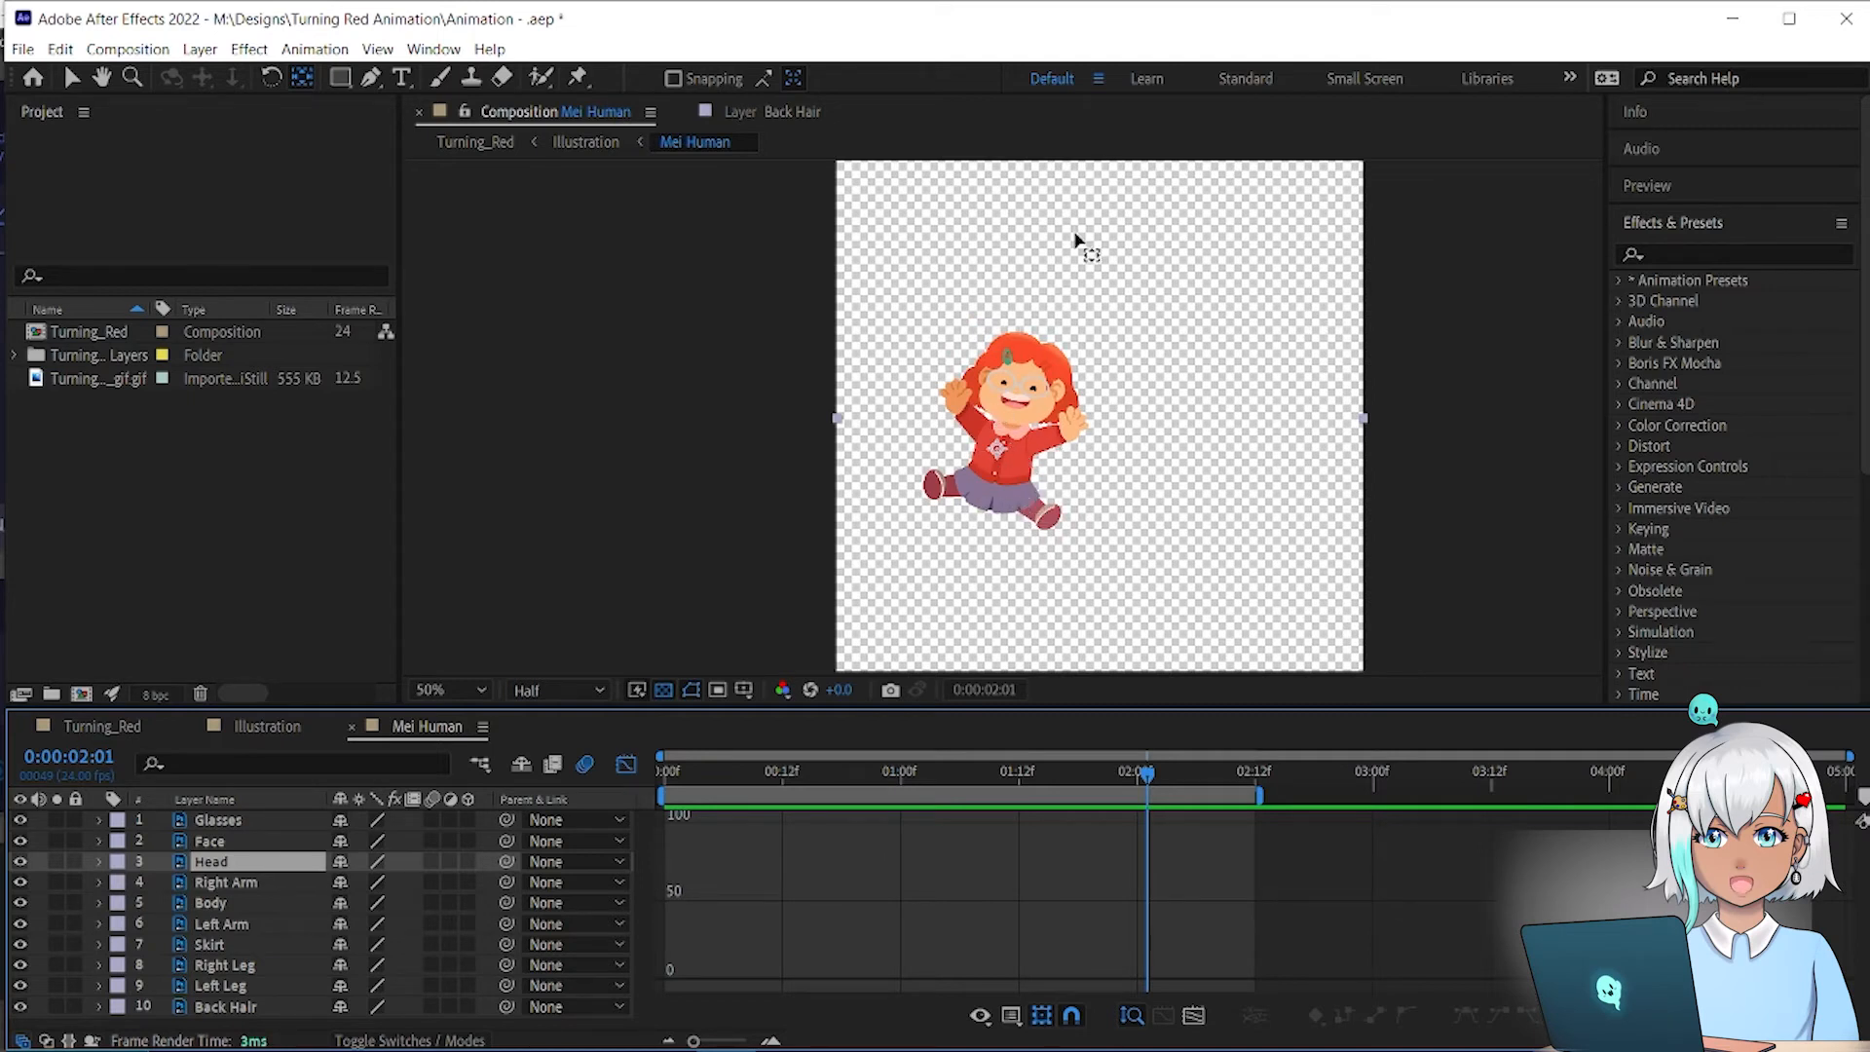
Step: Keyframe the Head's Position at 0:00:01:12 and lower it to 330, 610 at the first frame
key(p)
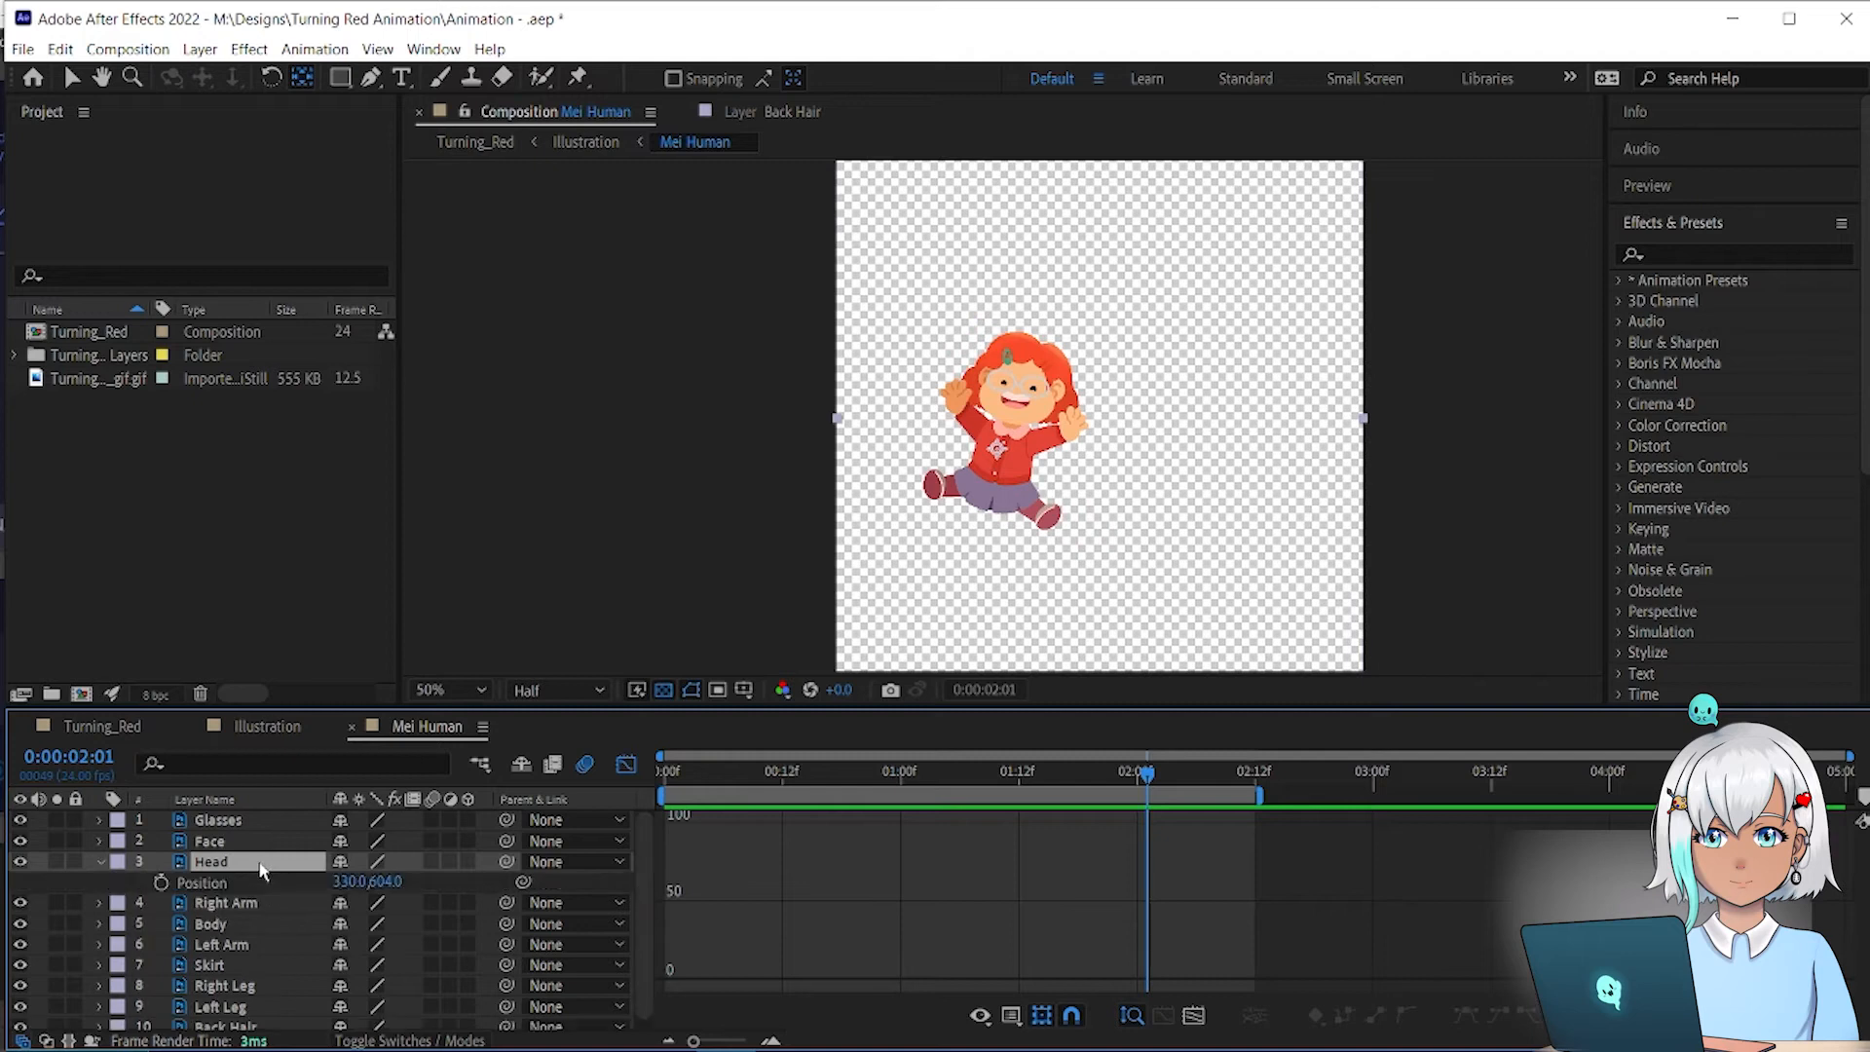
click(385, 881)
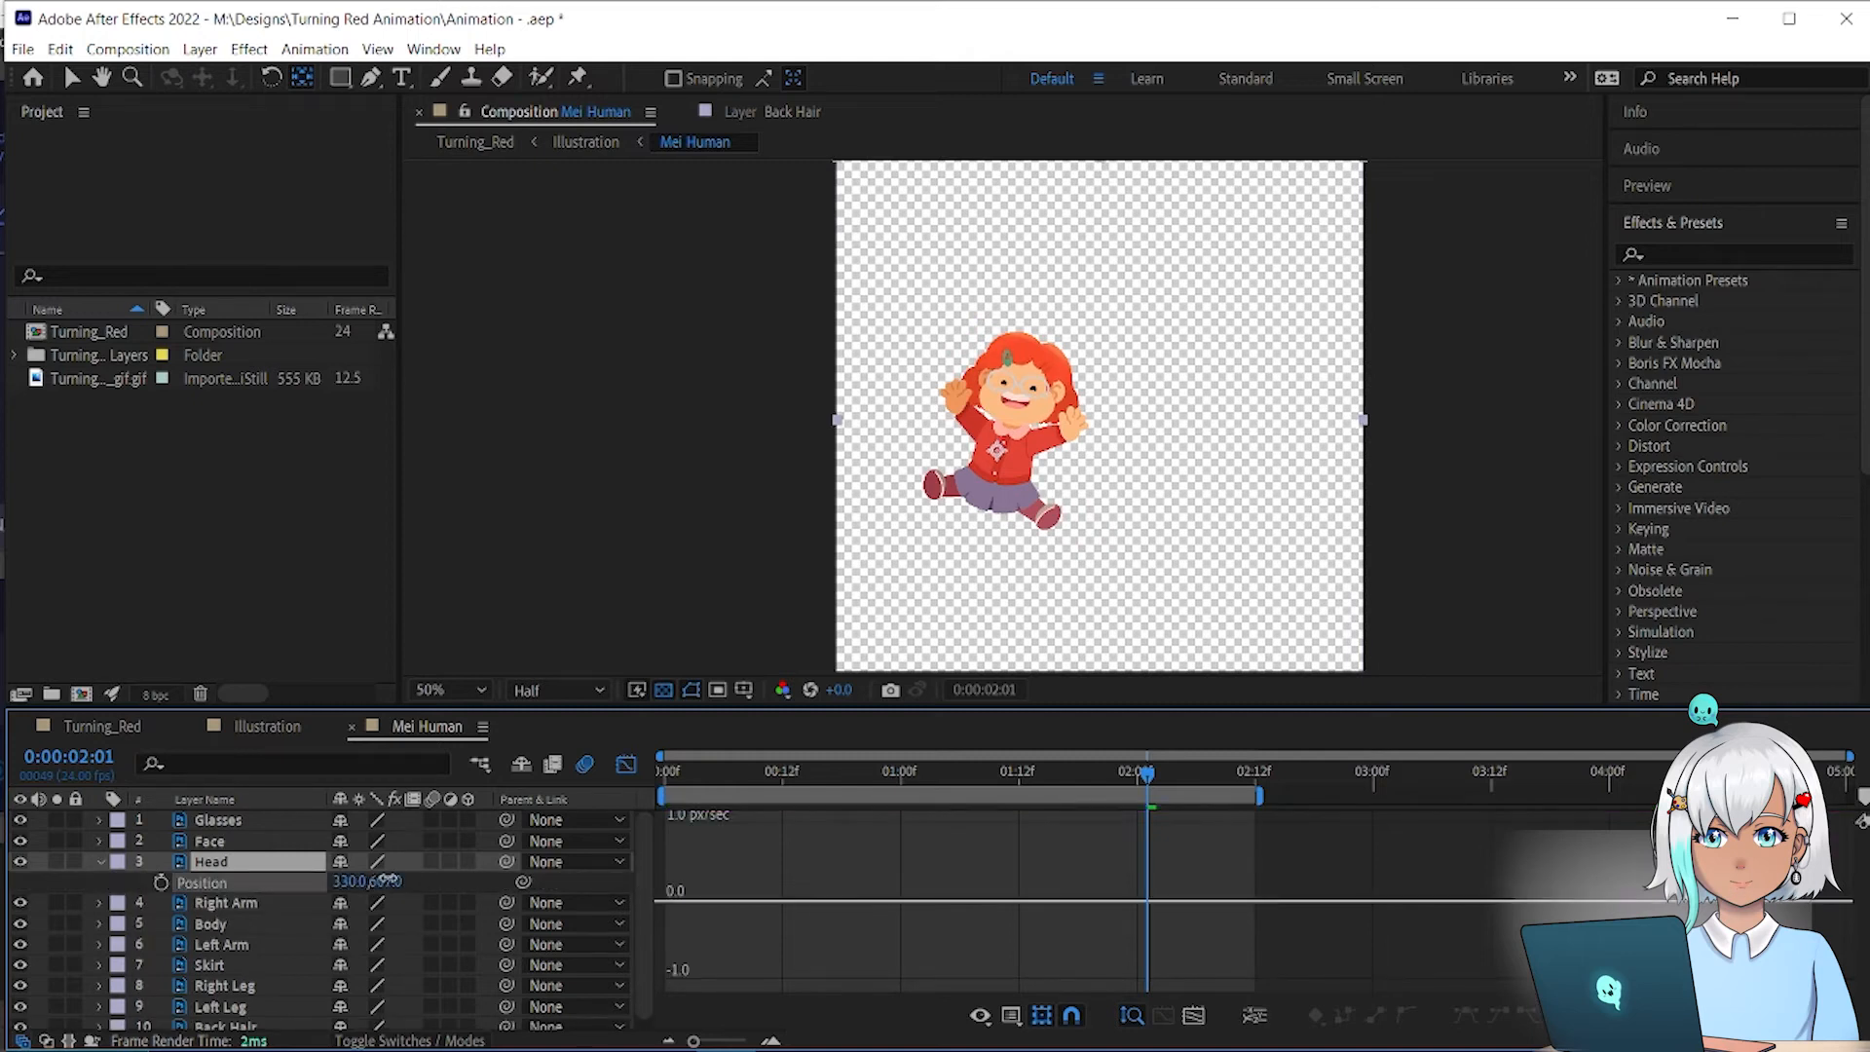
key(ctrl+z)
drag(1147, 773, 664, 779)
click(160, 883)
key(ctrl+z)
drag(1018, 772, 665, 773)
click(161, 883)
drag(385, 882, 391, 882)
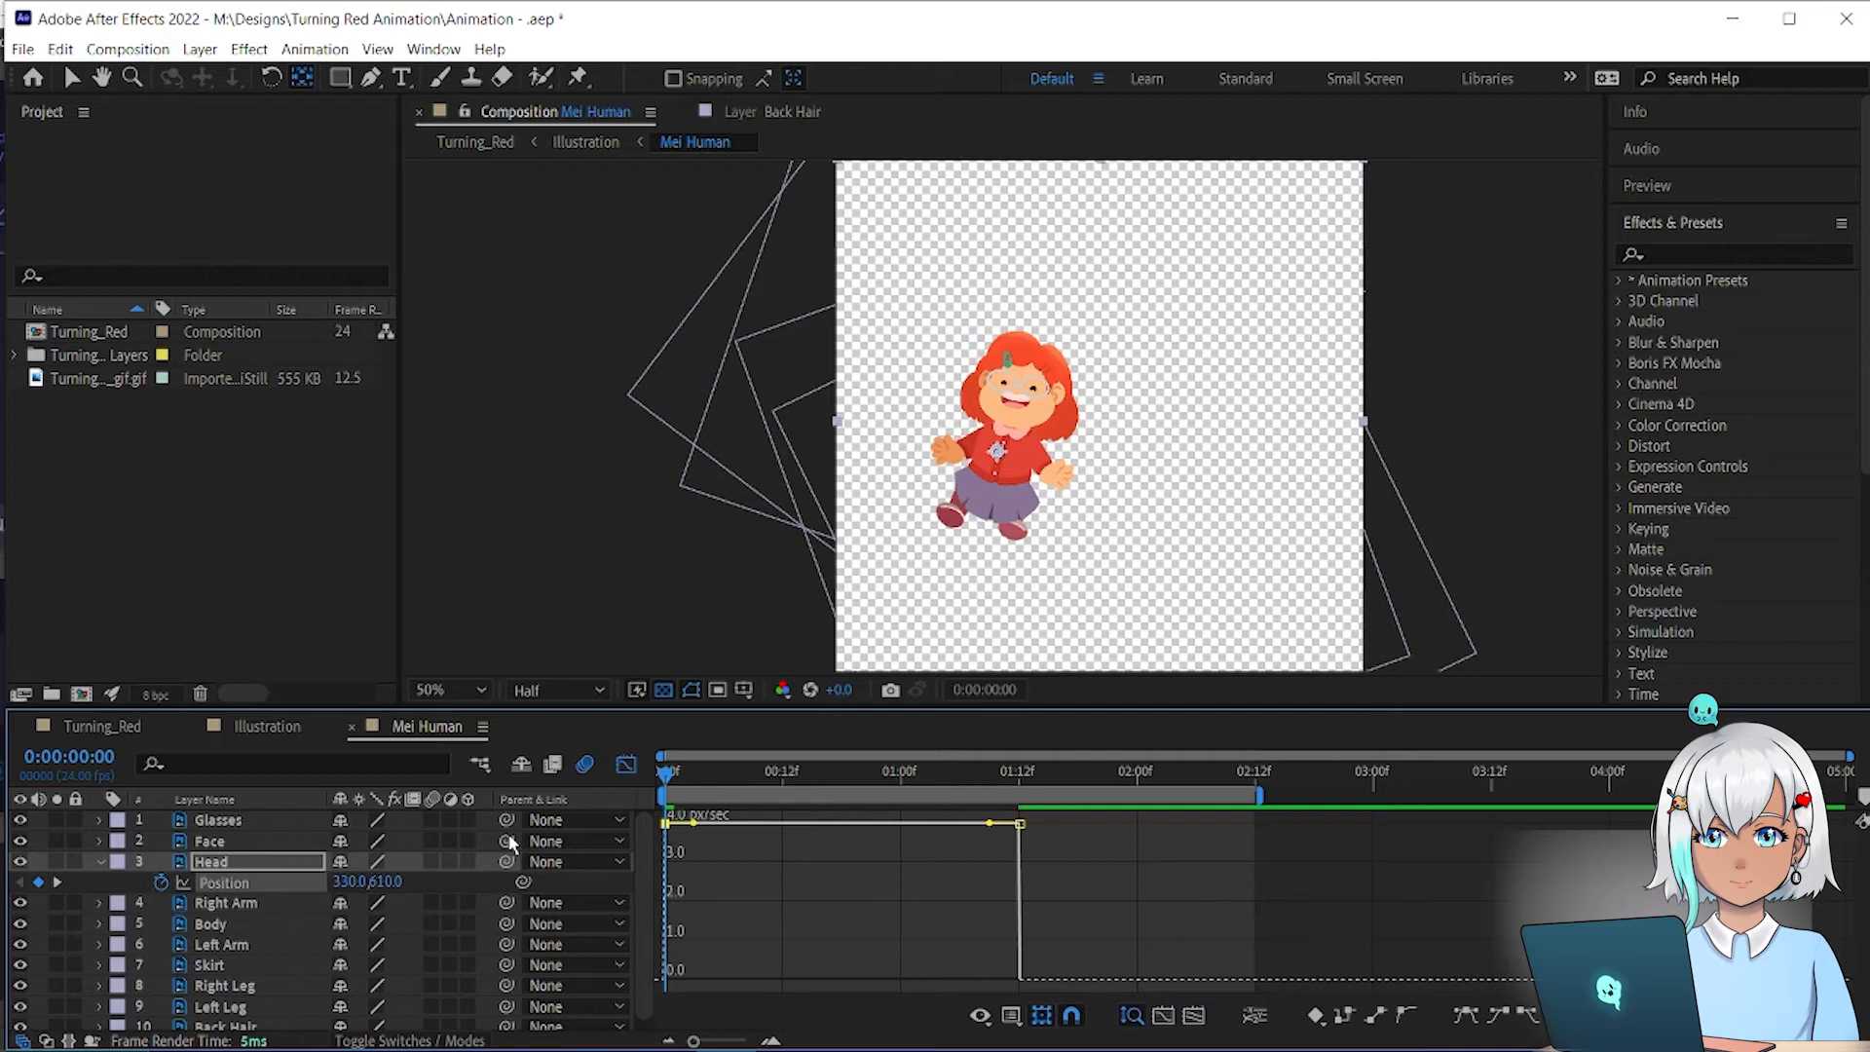
Step: Parent the Glasses, Face and Back Hair layers to the Head layer
click(284, 865)
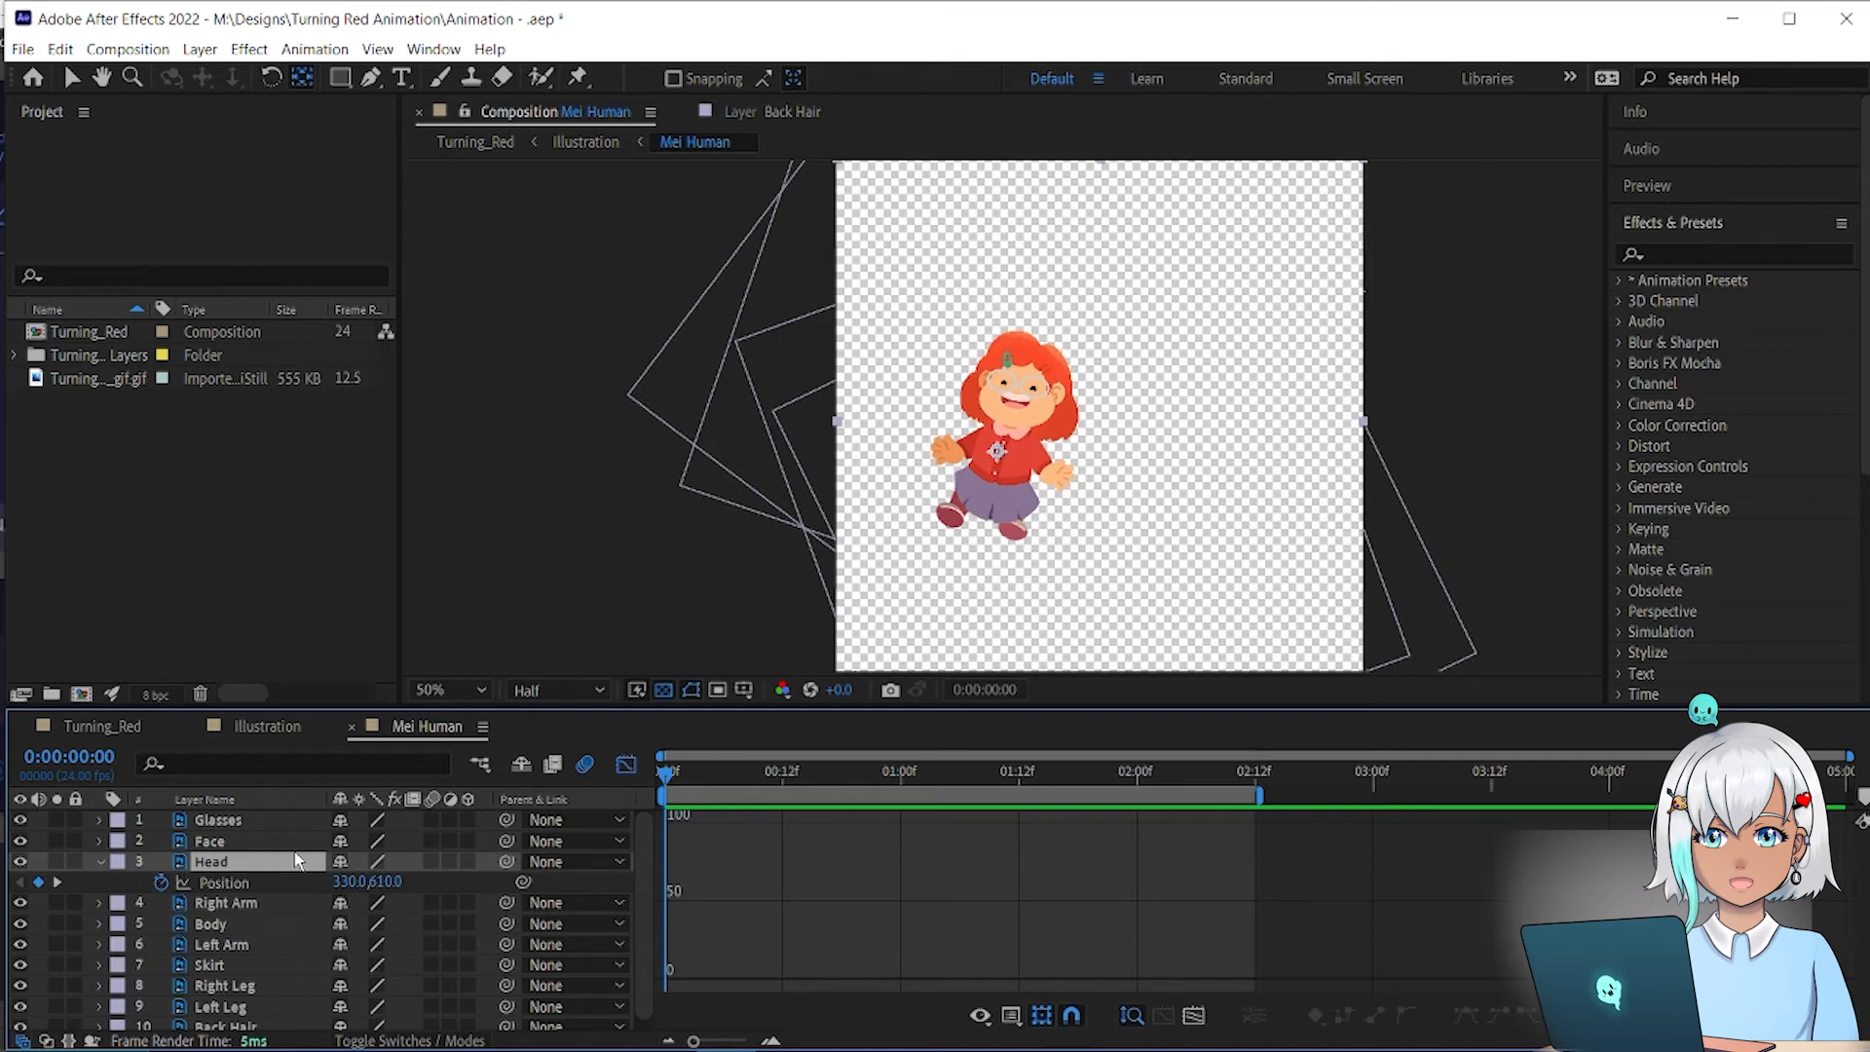
click(250, 846)
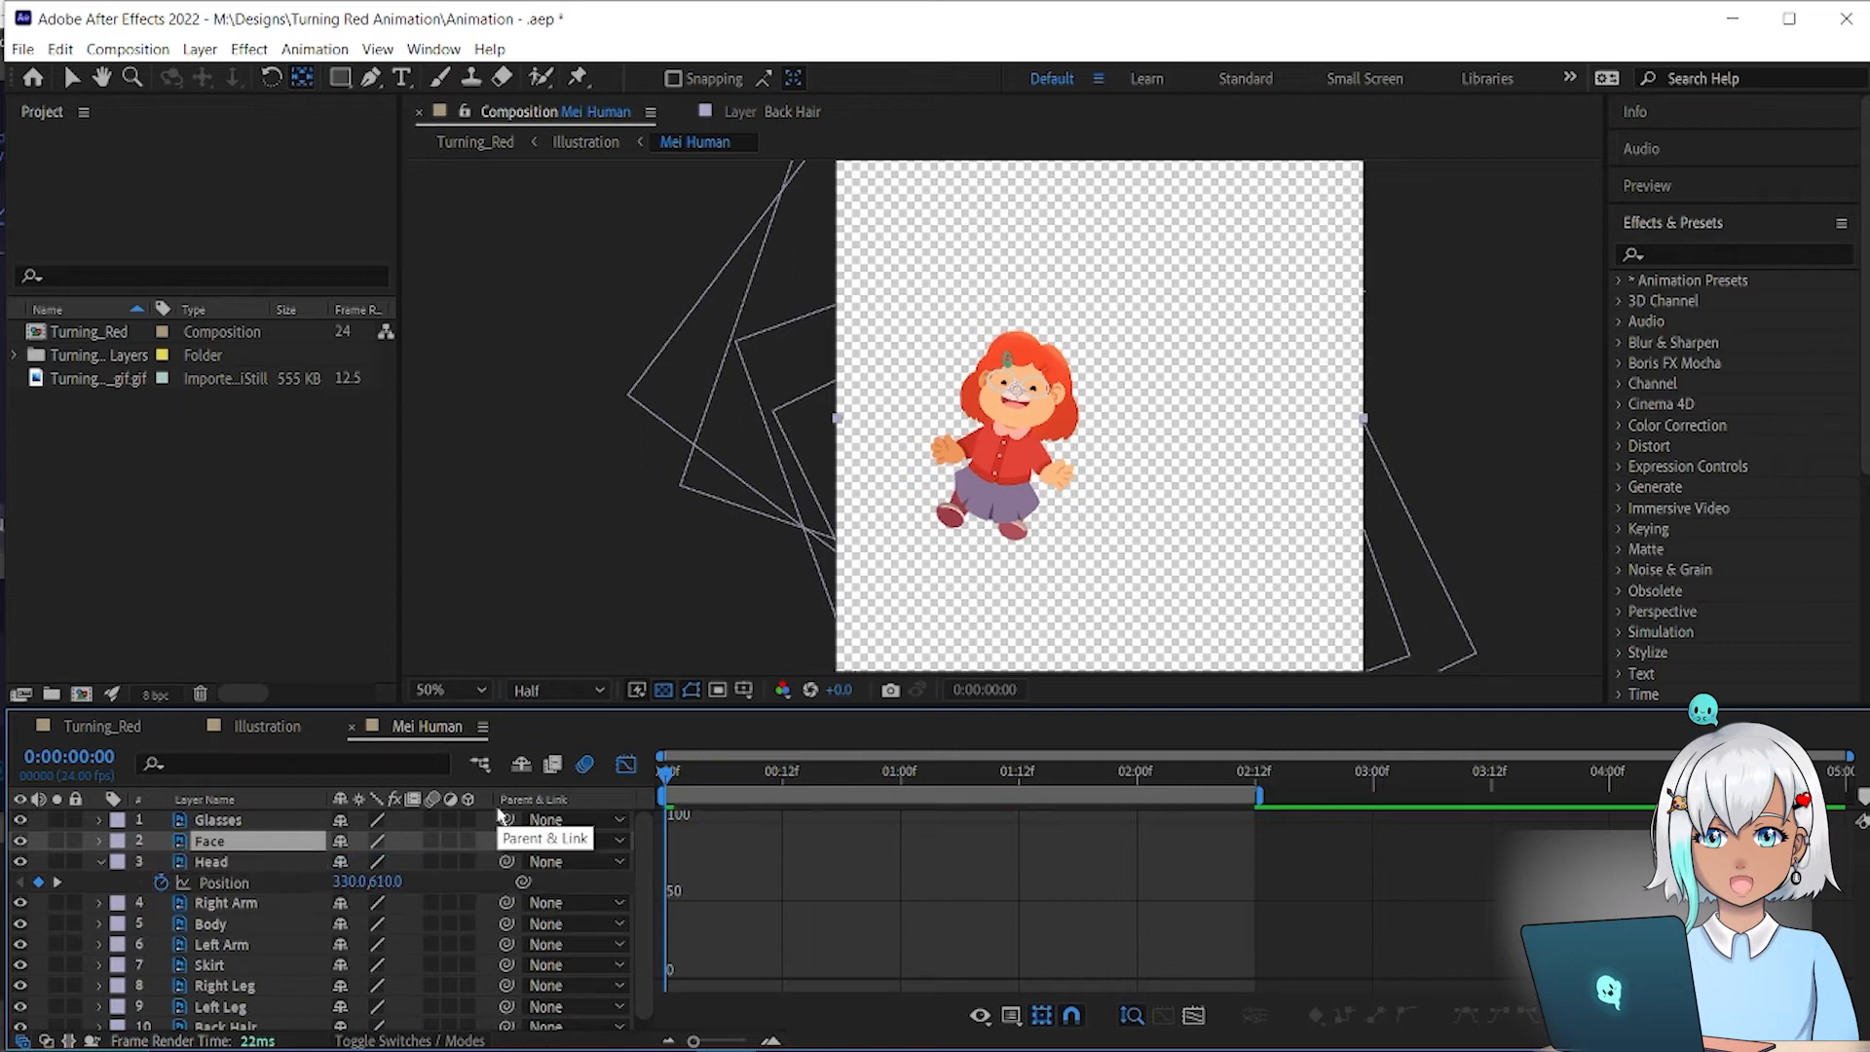
drag(506, 819, 255, 863)
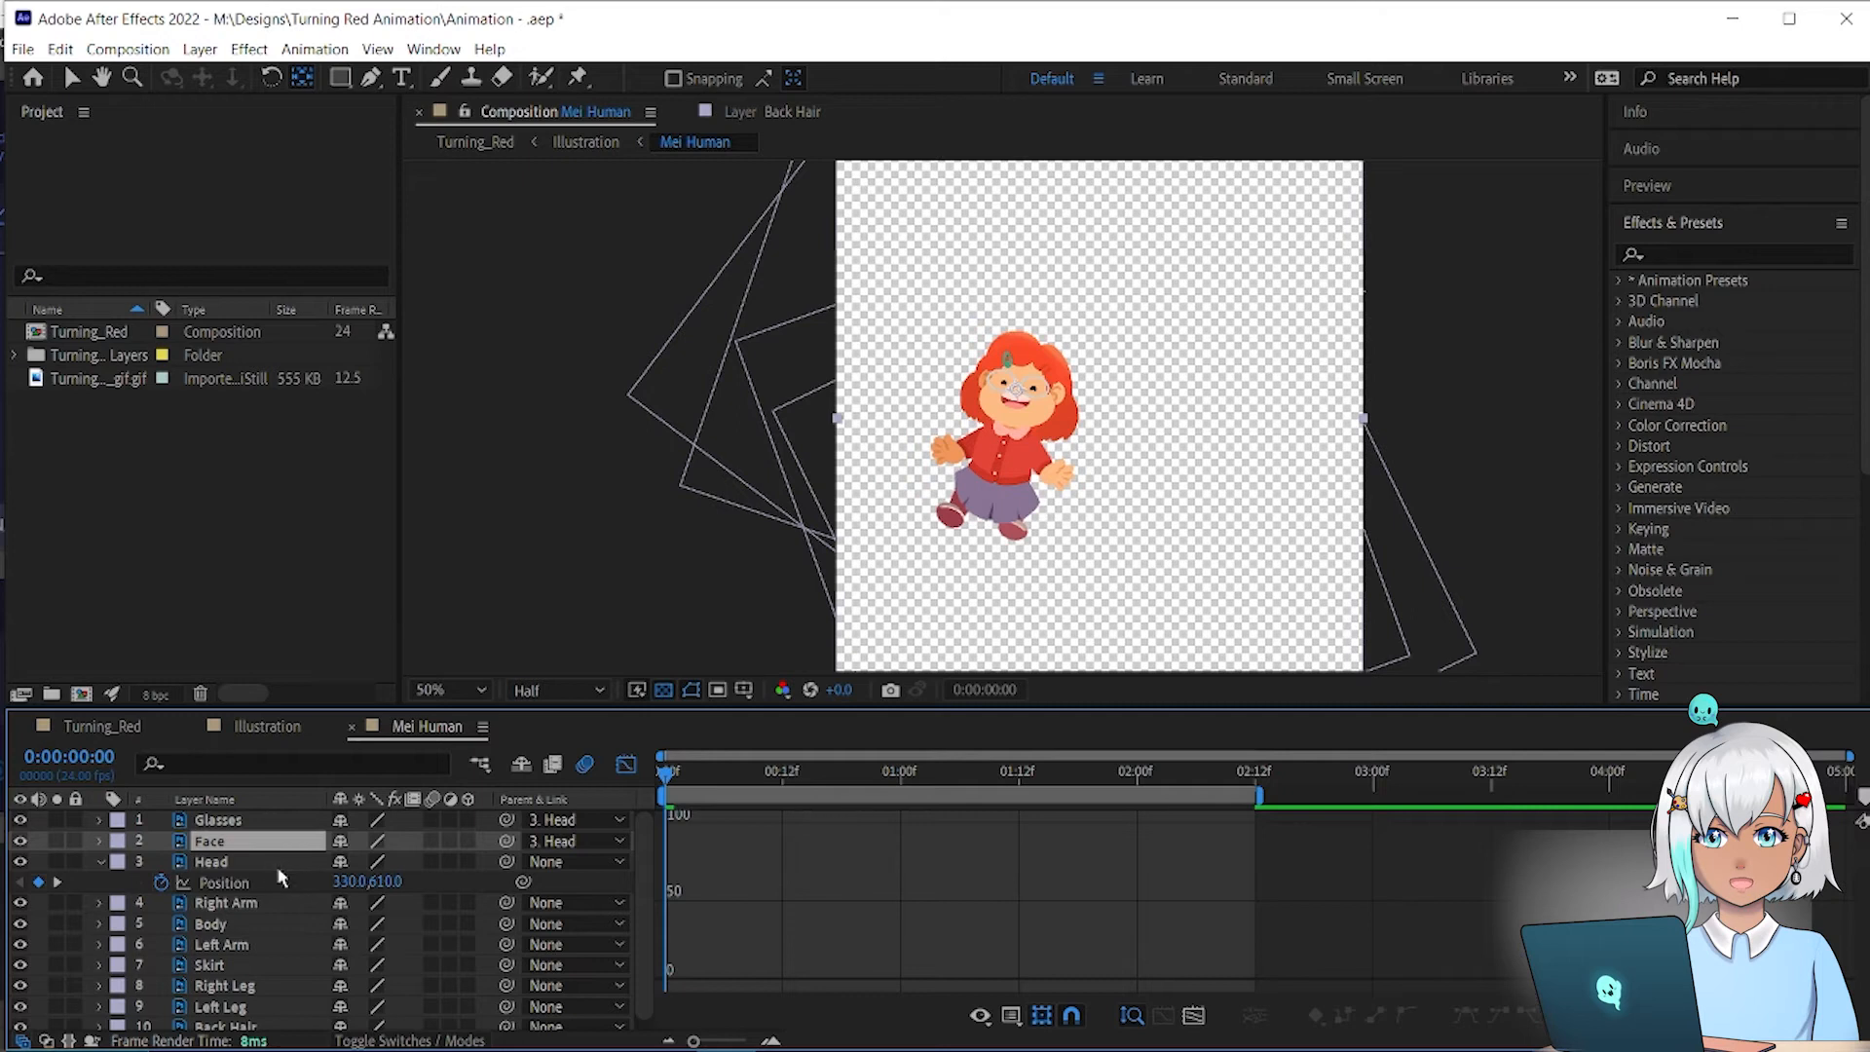
scroll(280, 900, down, 1)
drag(506, 1018, 224, 854)
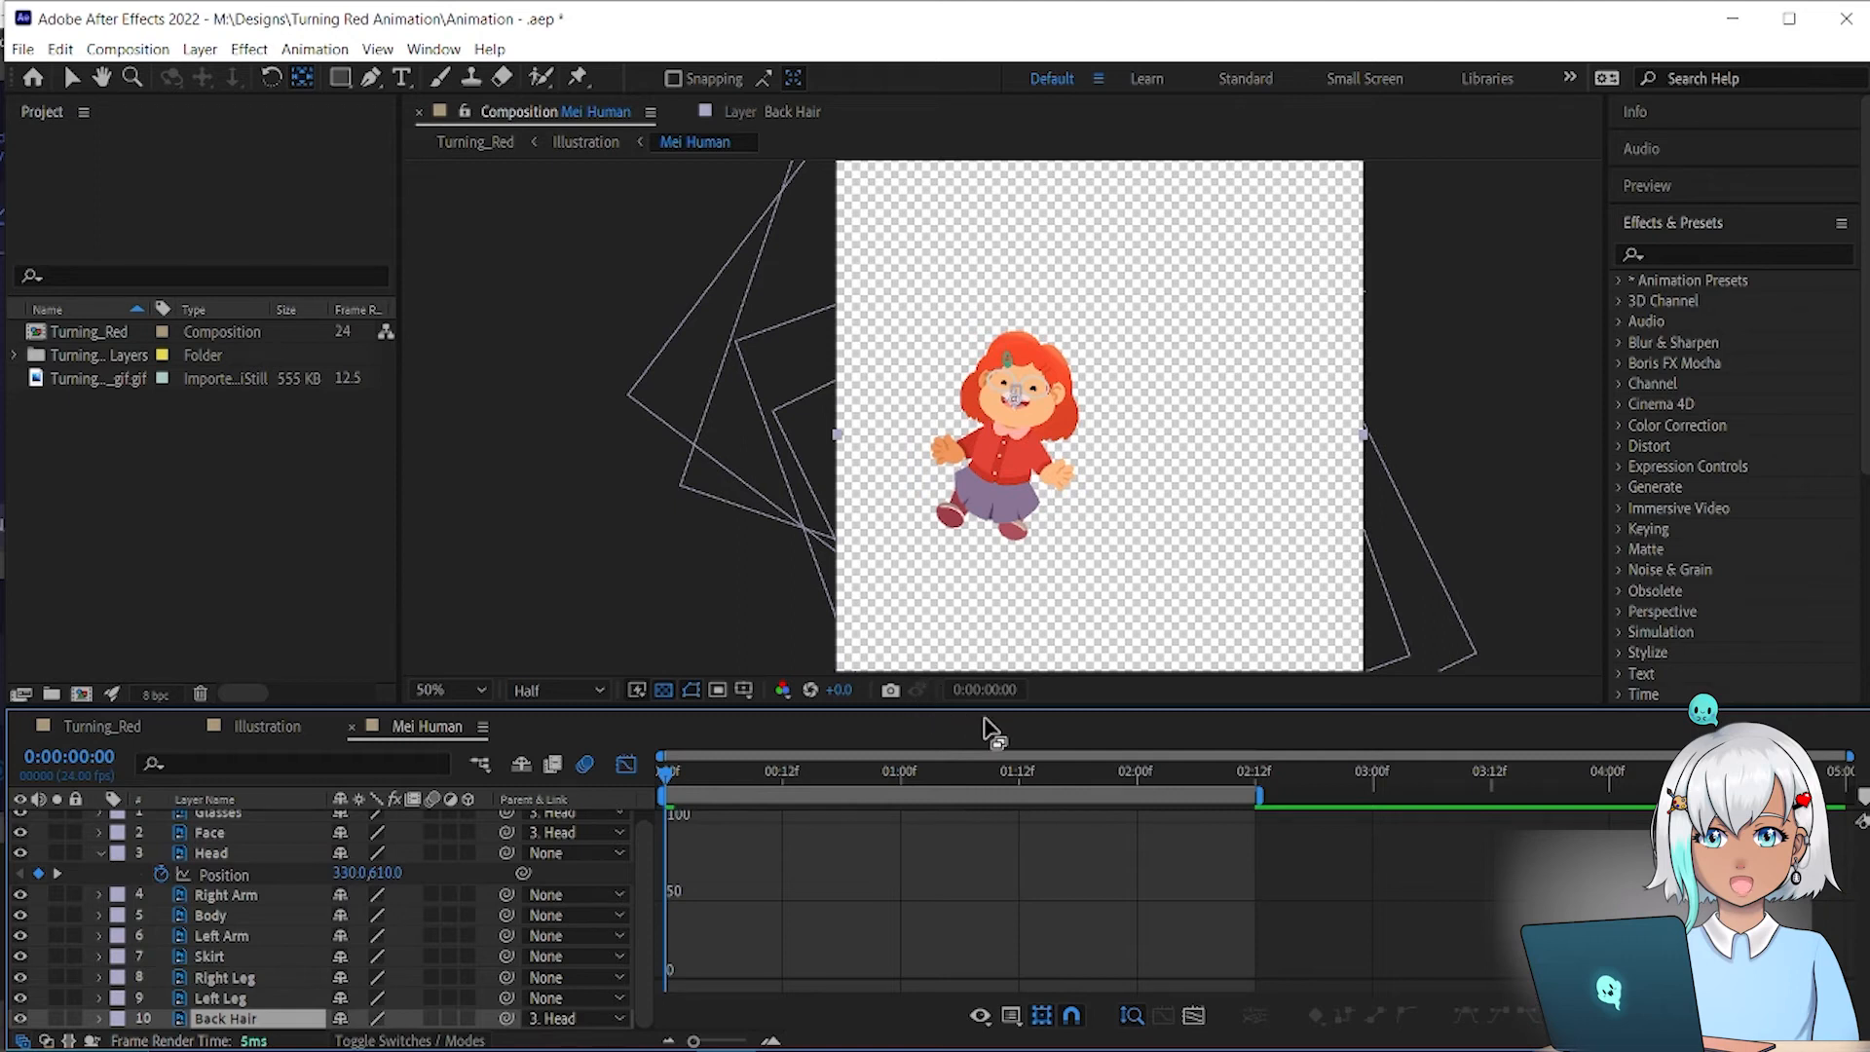
Step: Apply Easy Ease to the Head's Position keyframes and preview the head moving with its parented layers
click(224, 875)
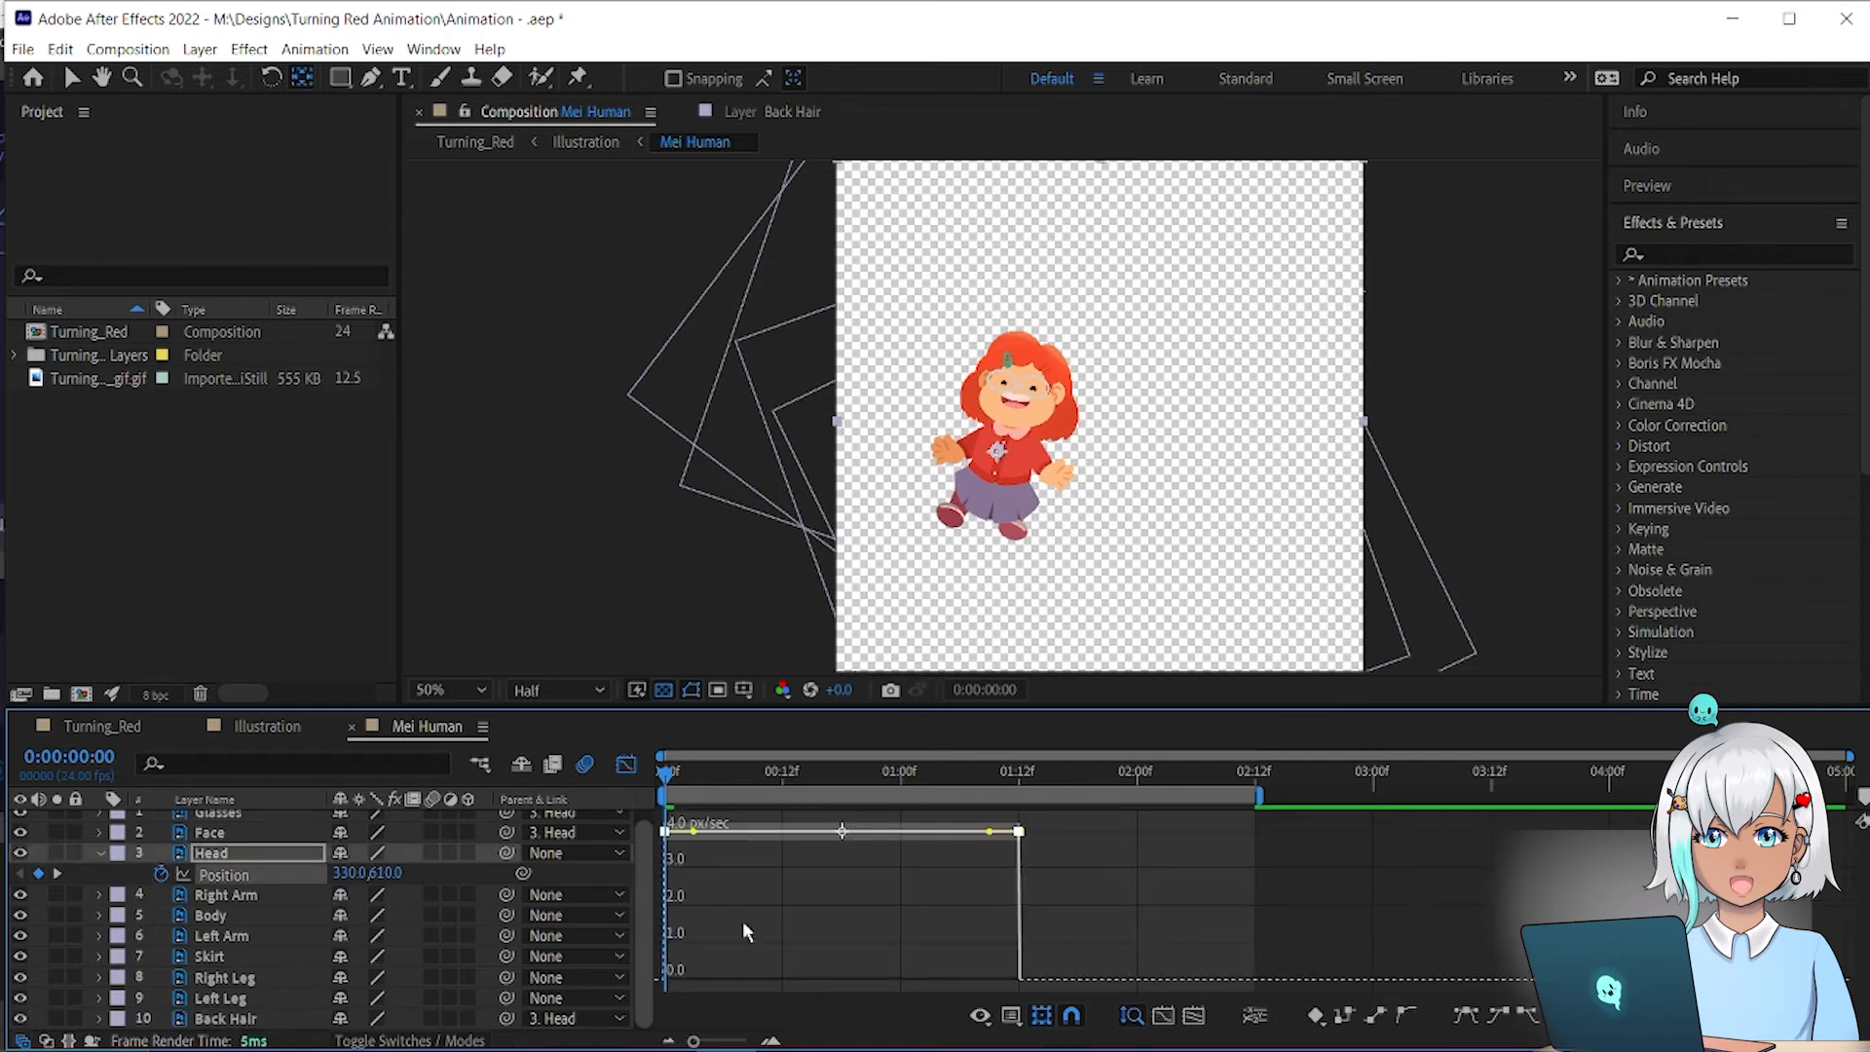
click(1465, 1017)
key(space)
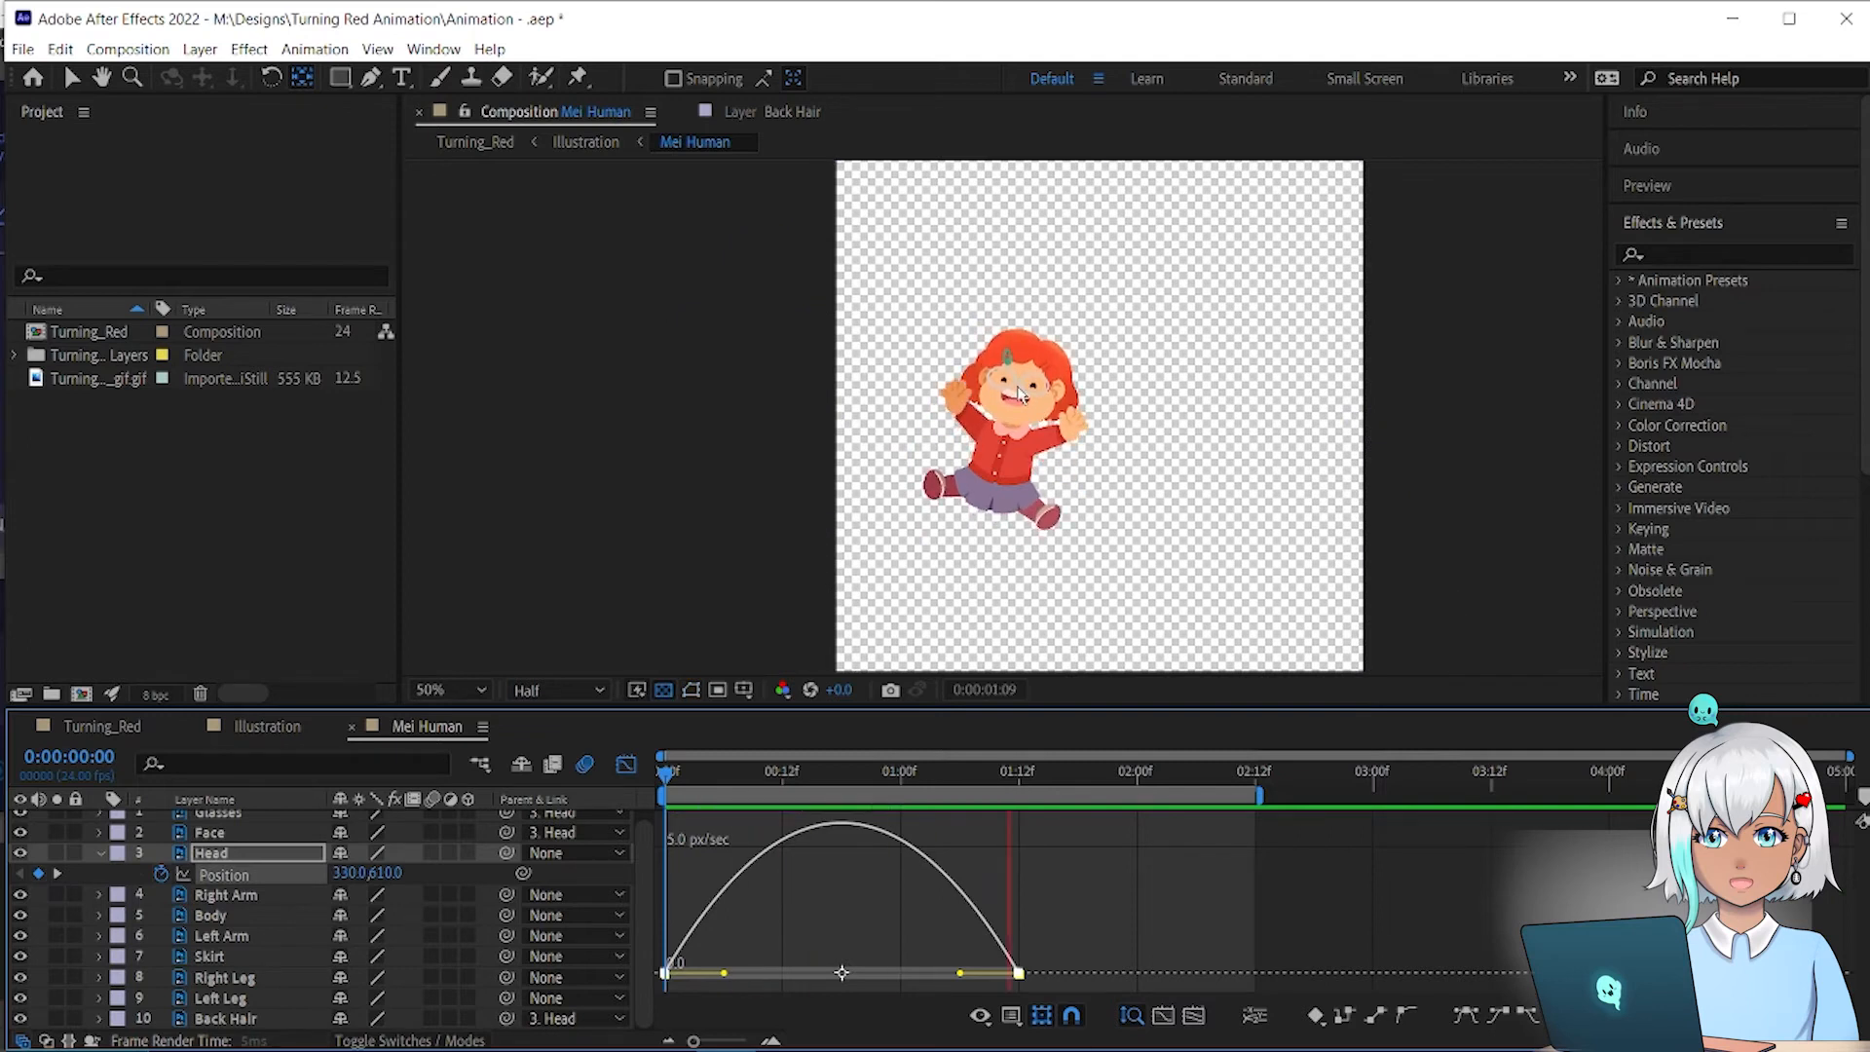
scroll(1033, 402, up, 7)
scroll(1033, 401, down, 4)
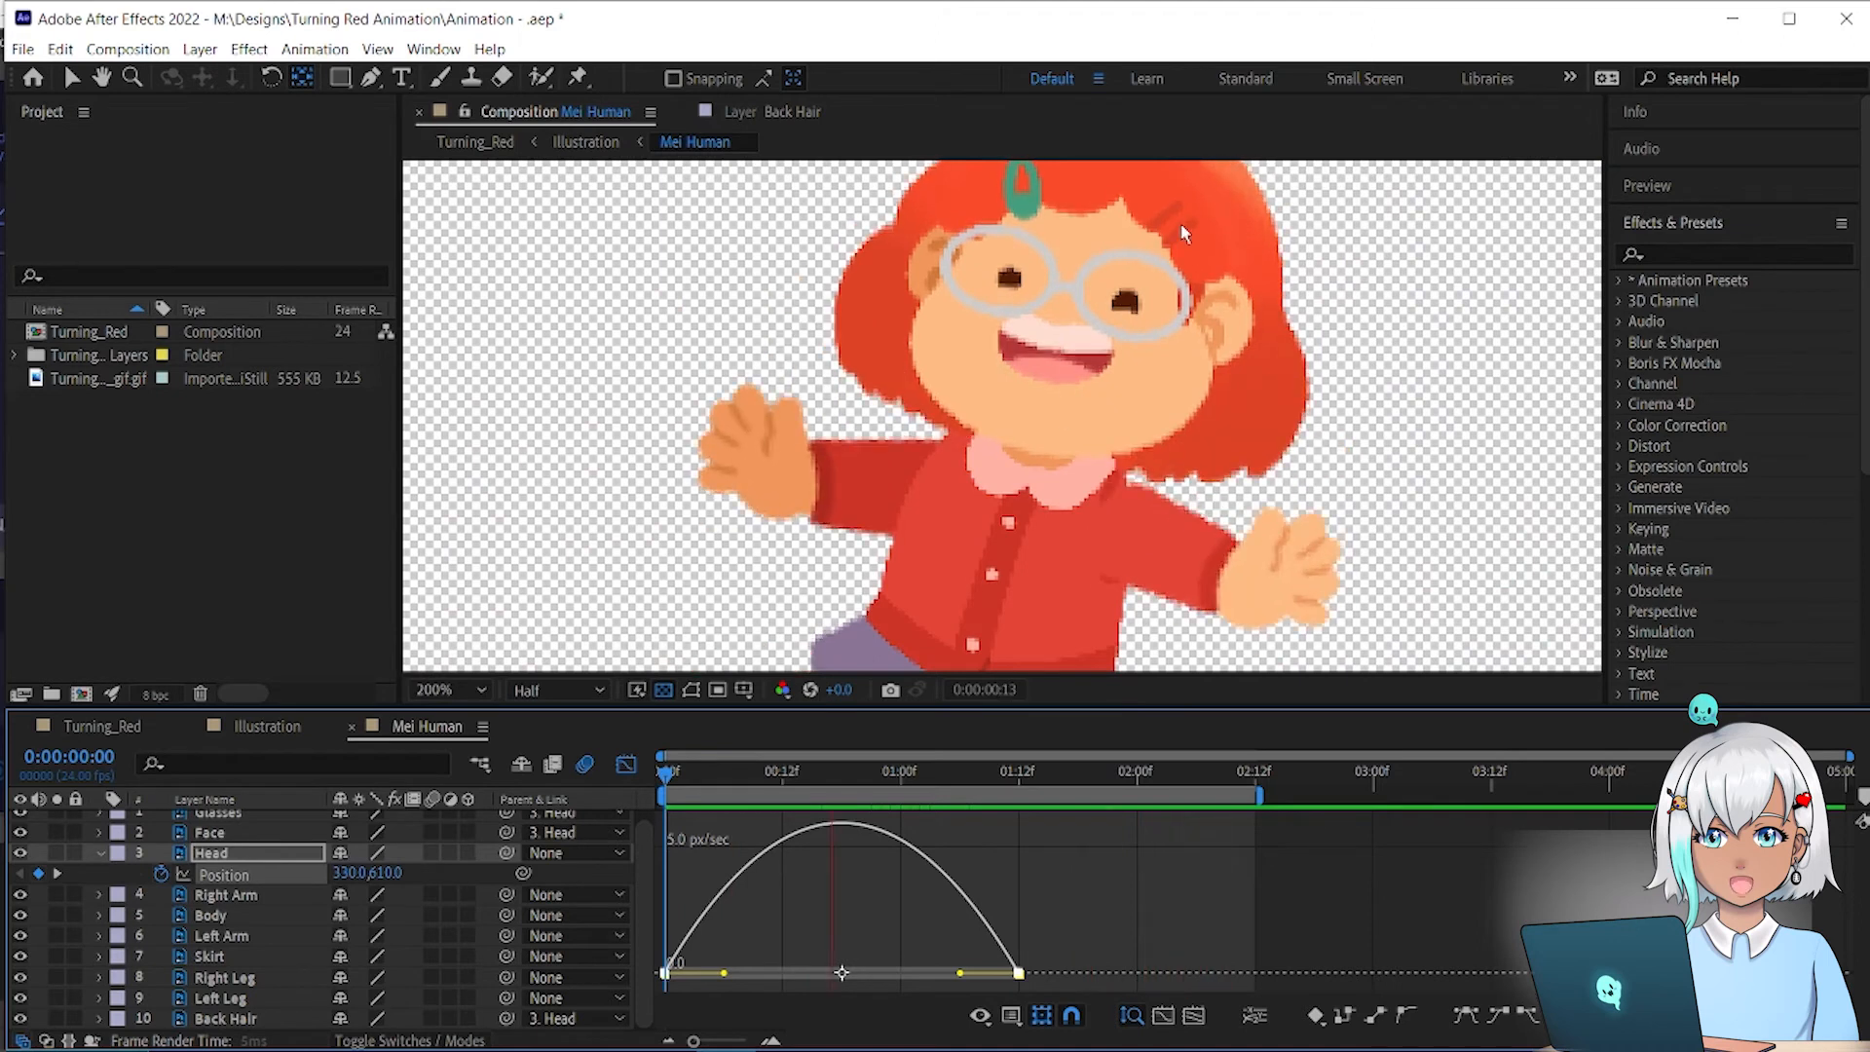
scroll(1173, 406, up, 1)
scroll(1173, 406, down, 3)
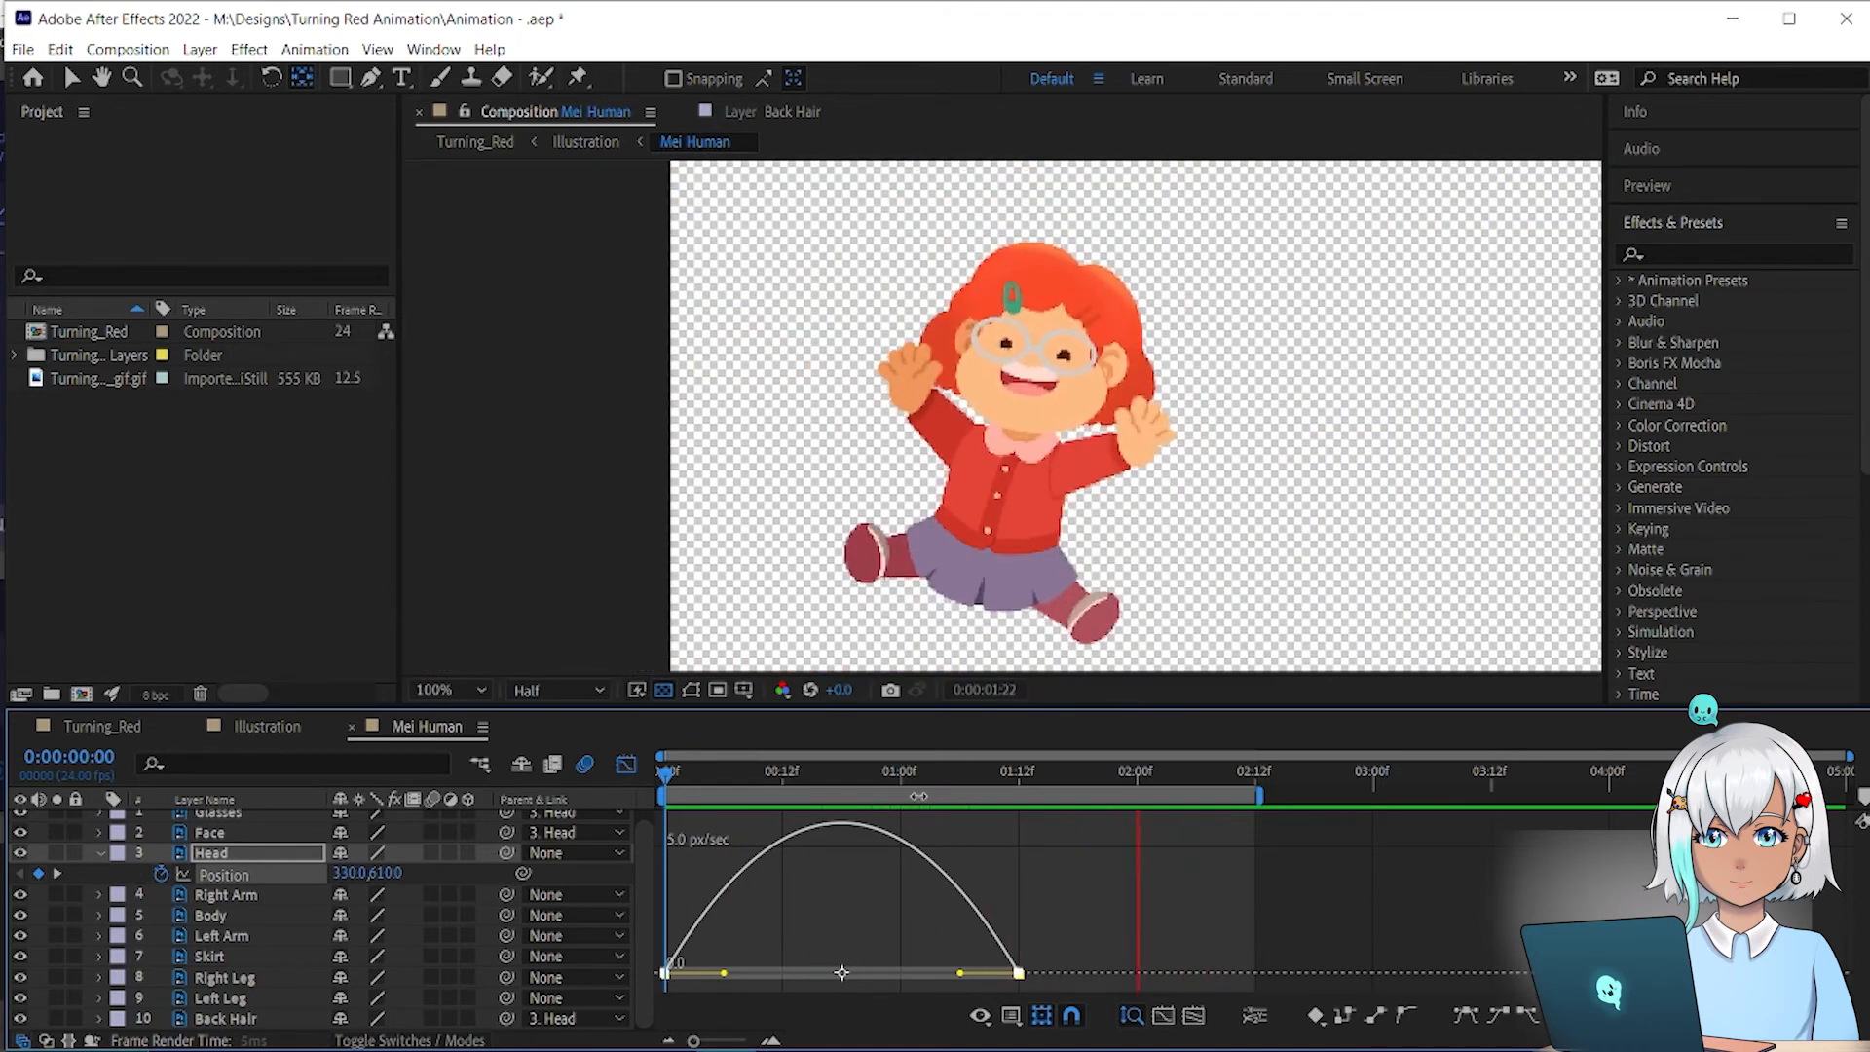
Step: Keyframe the Glasses' Position at 0:00:01:12 and shift the layer slightly down at the first frame
click(216, 863)
key(p)
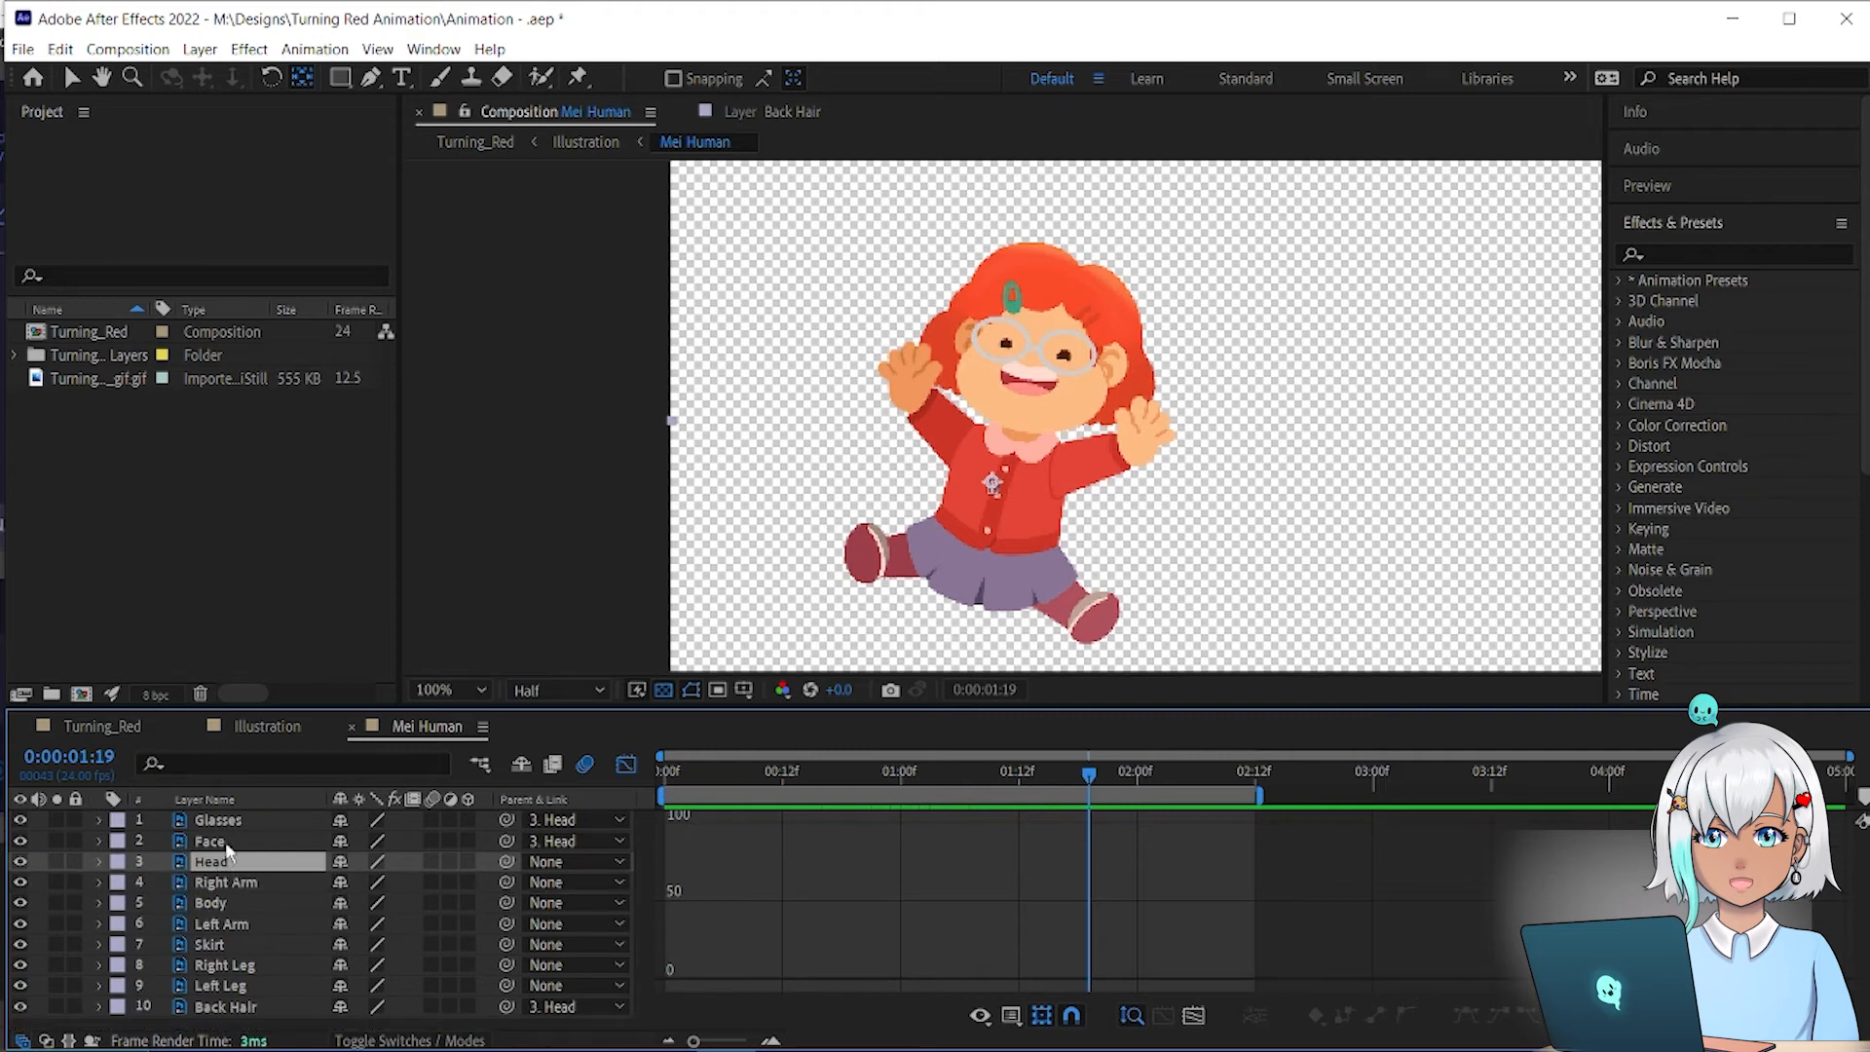
click(256, 825)
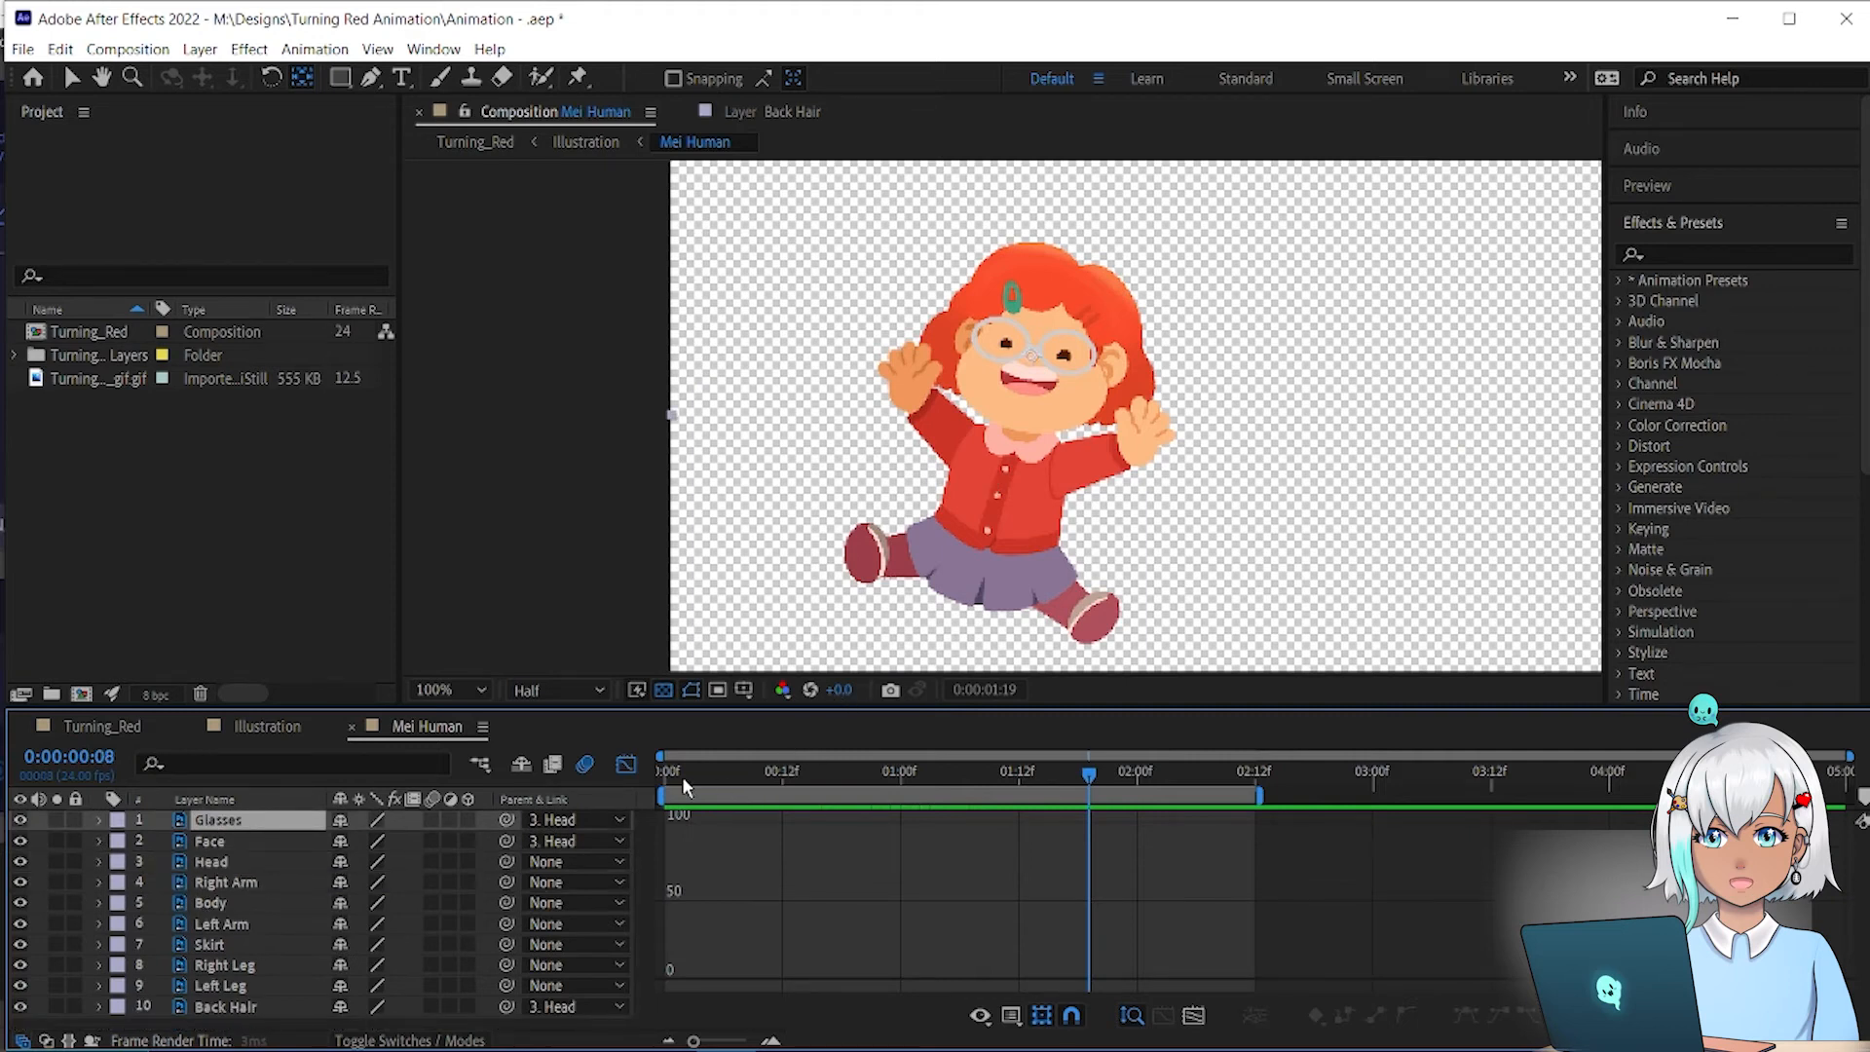
drag(686, 785, 666, 774)
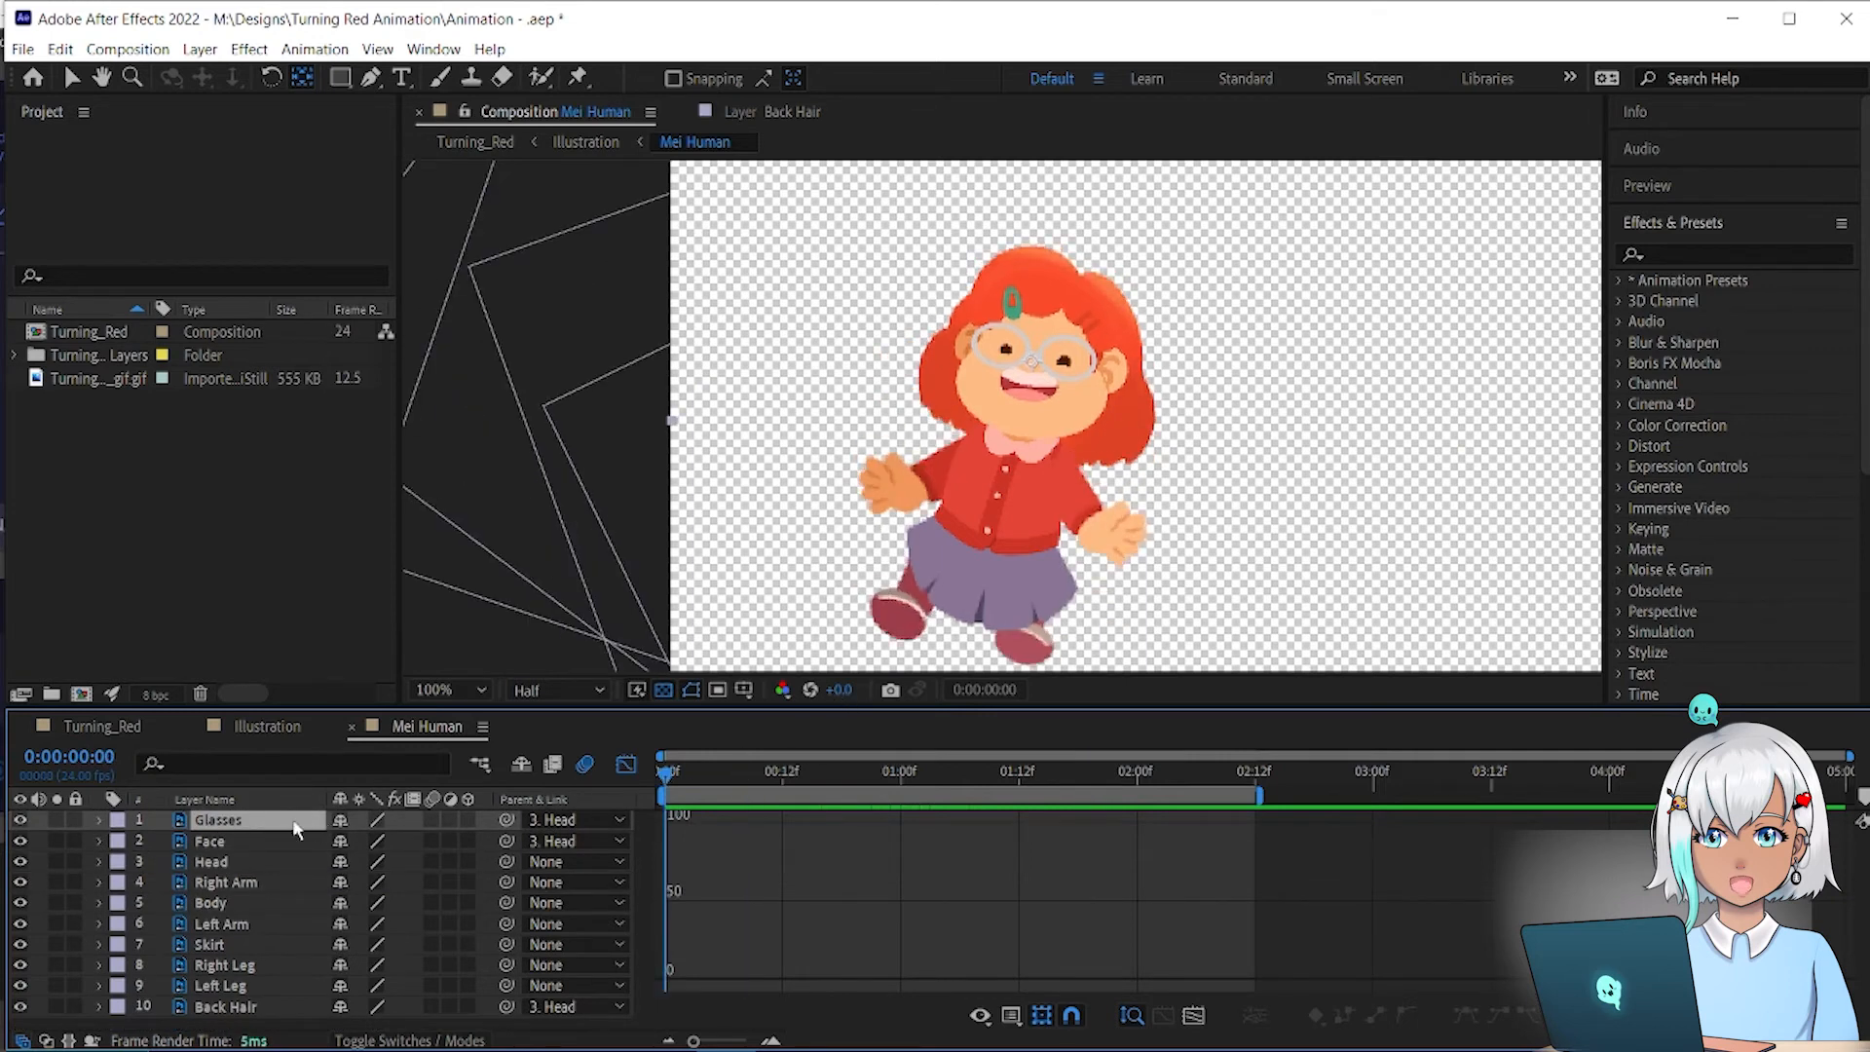
key(p)
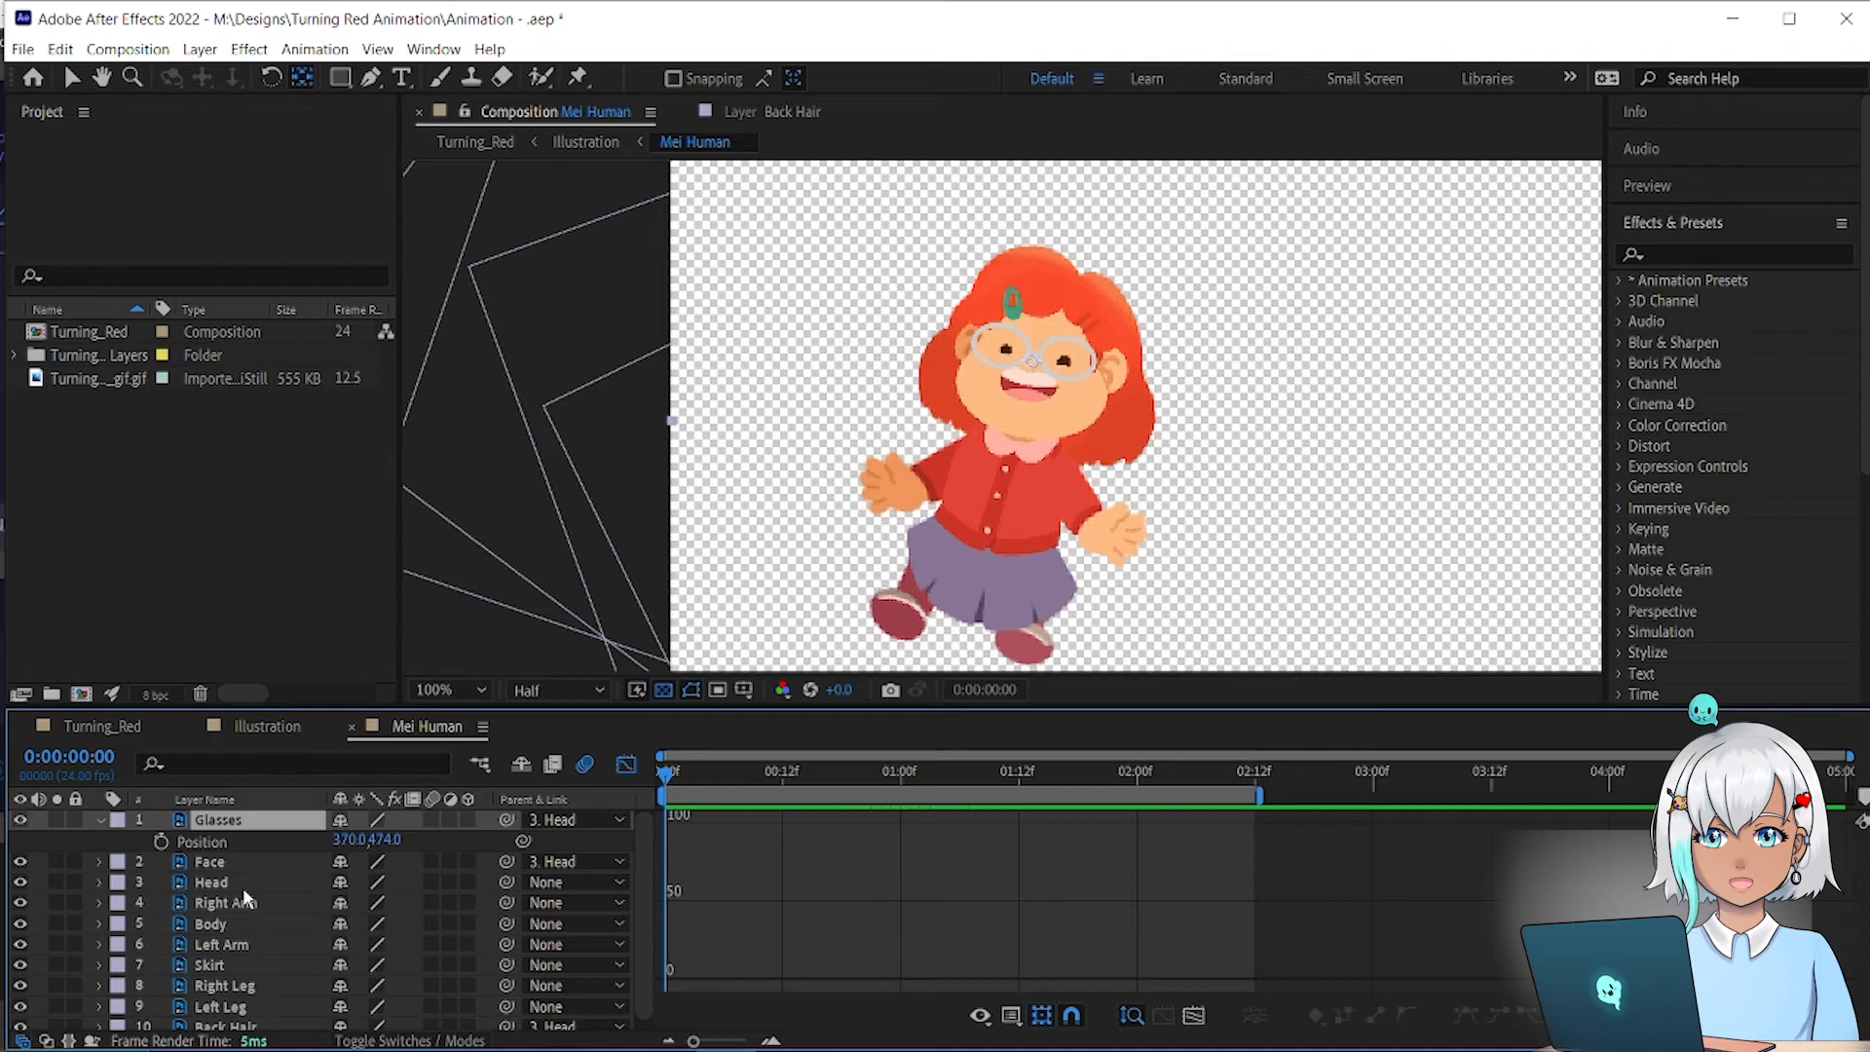
click(1019, 785)
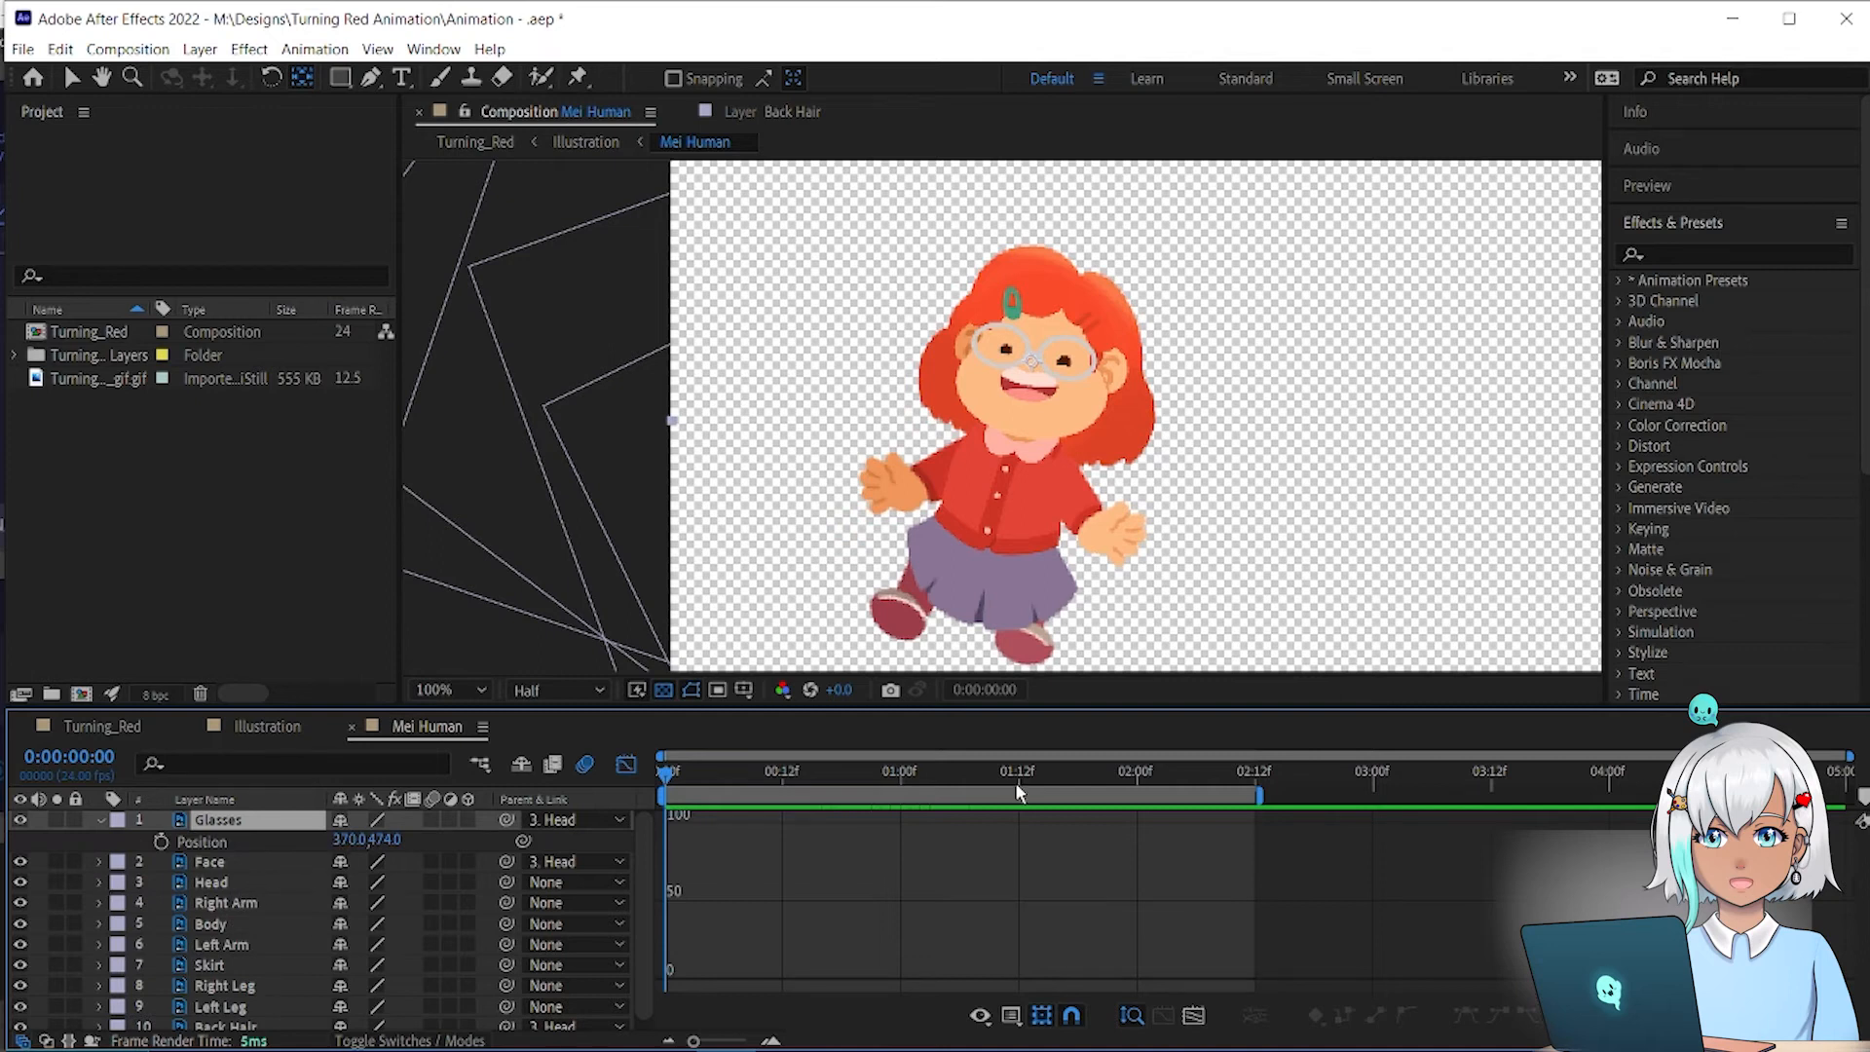
click(161, 842)
key(Home)
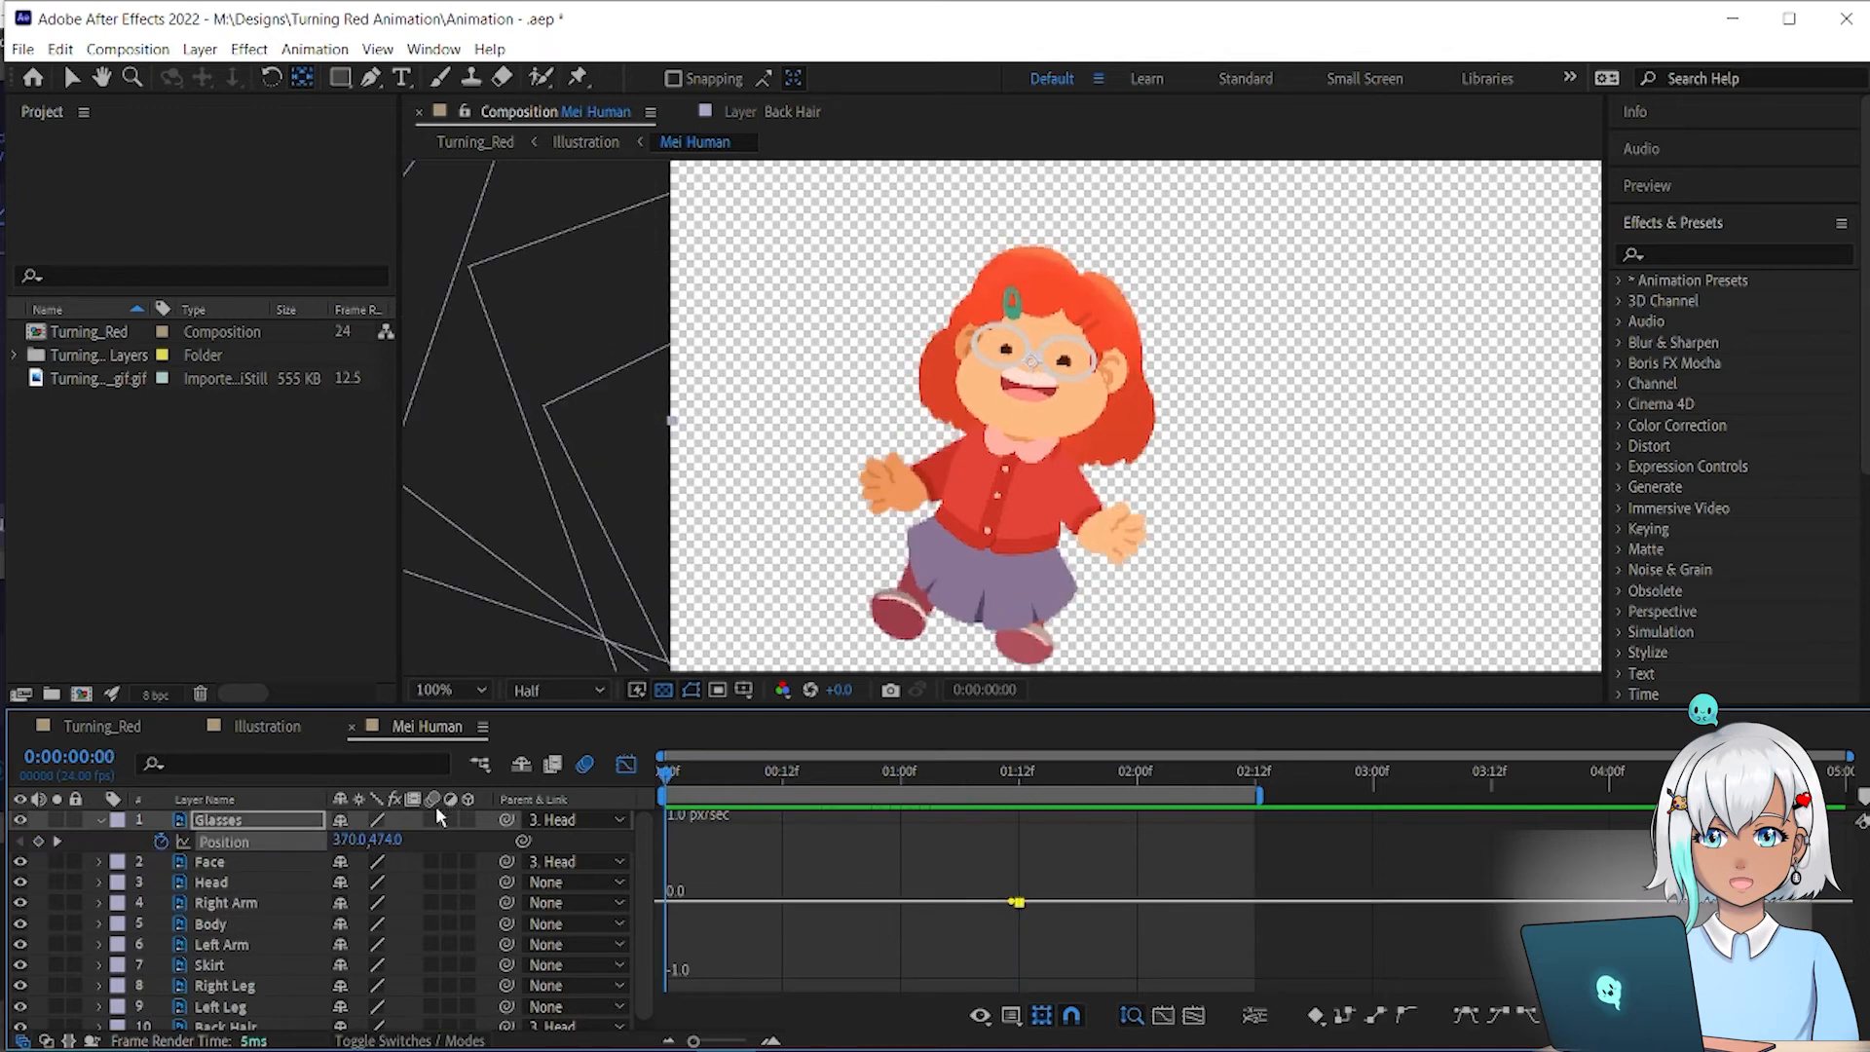
drag(398, 840, 405, 840)
Step: Apply Easy Ease to the Glasses' Position keyframes and close the Mei Human composition to return to Illustration
drag(666, 773, 1021, 763)
drag(1153, 883, 598, 940)
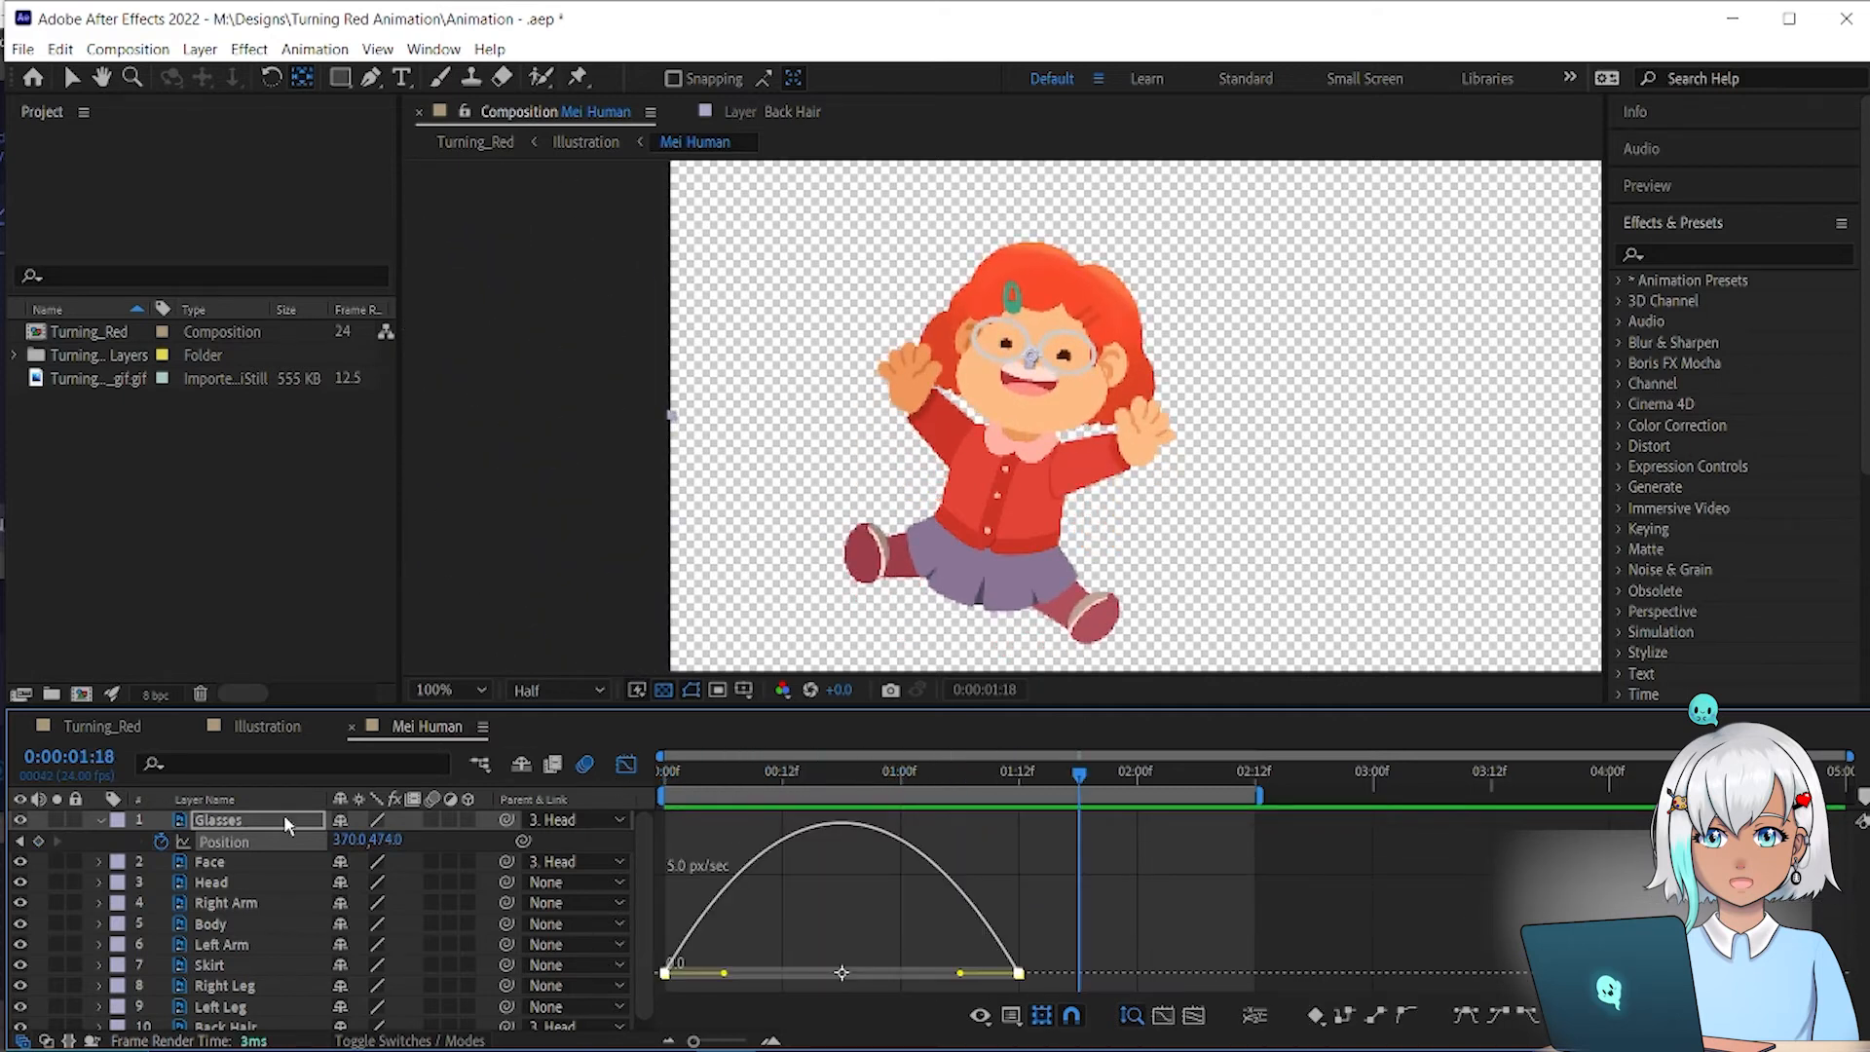
click(352, 728)
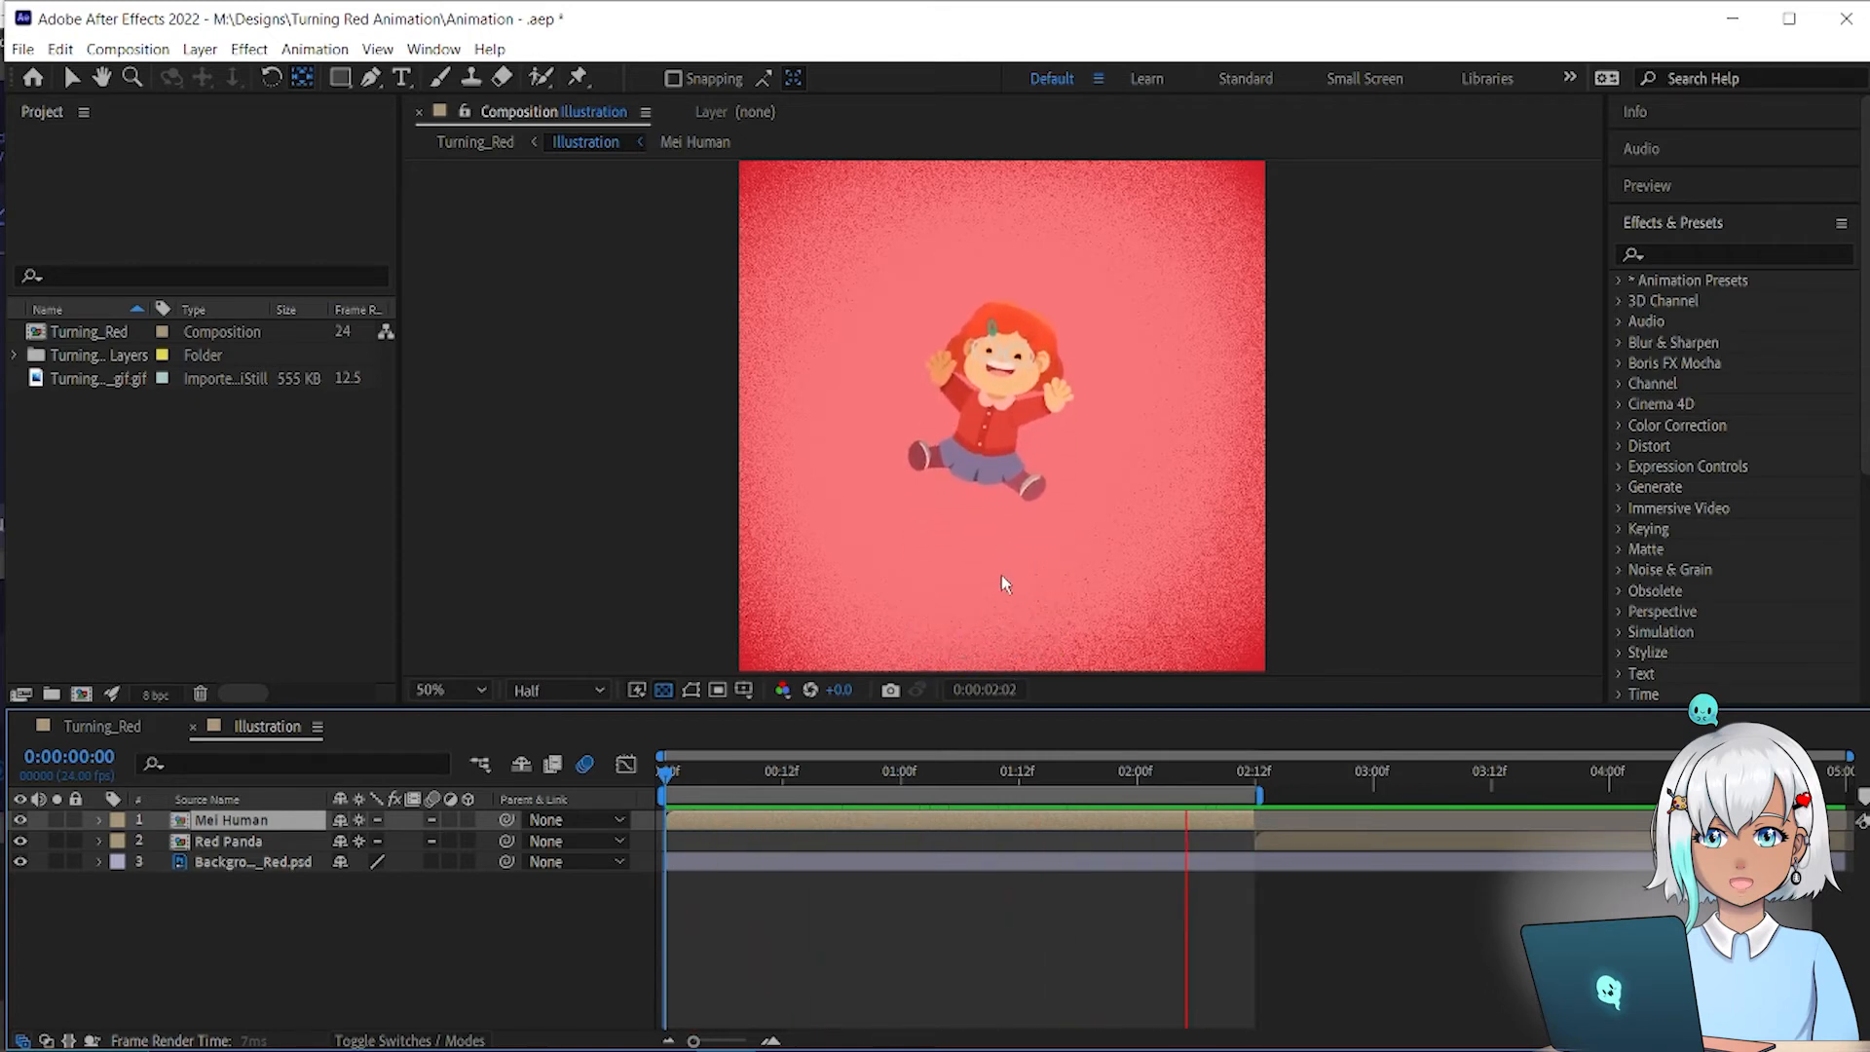
Step: Reveal the keyframes of all layers in the Mei Human composition and move their first-frame keyframes to 0:00:00:12
double_click(284, 814)
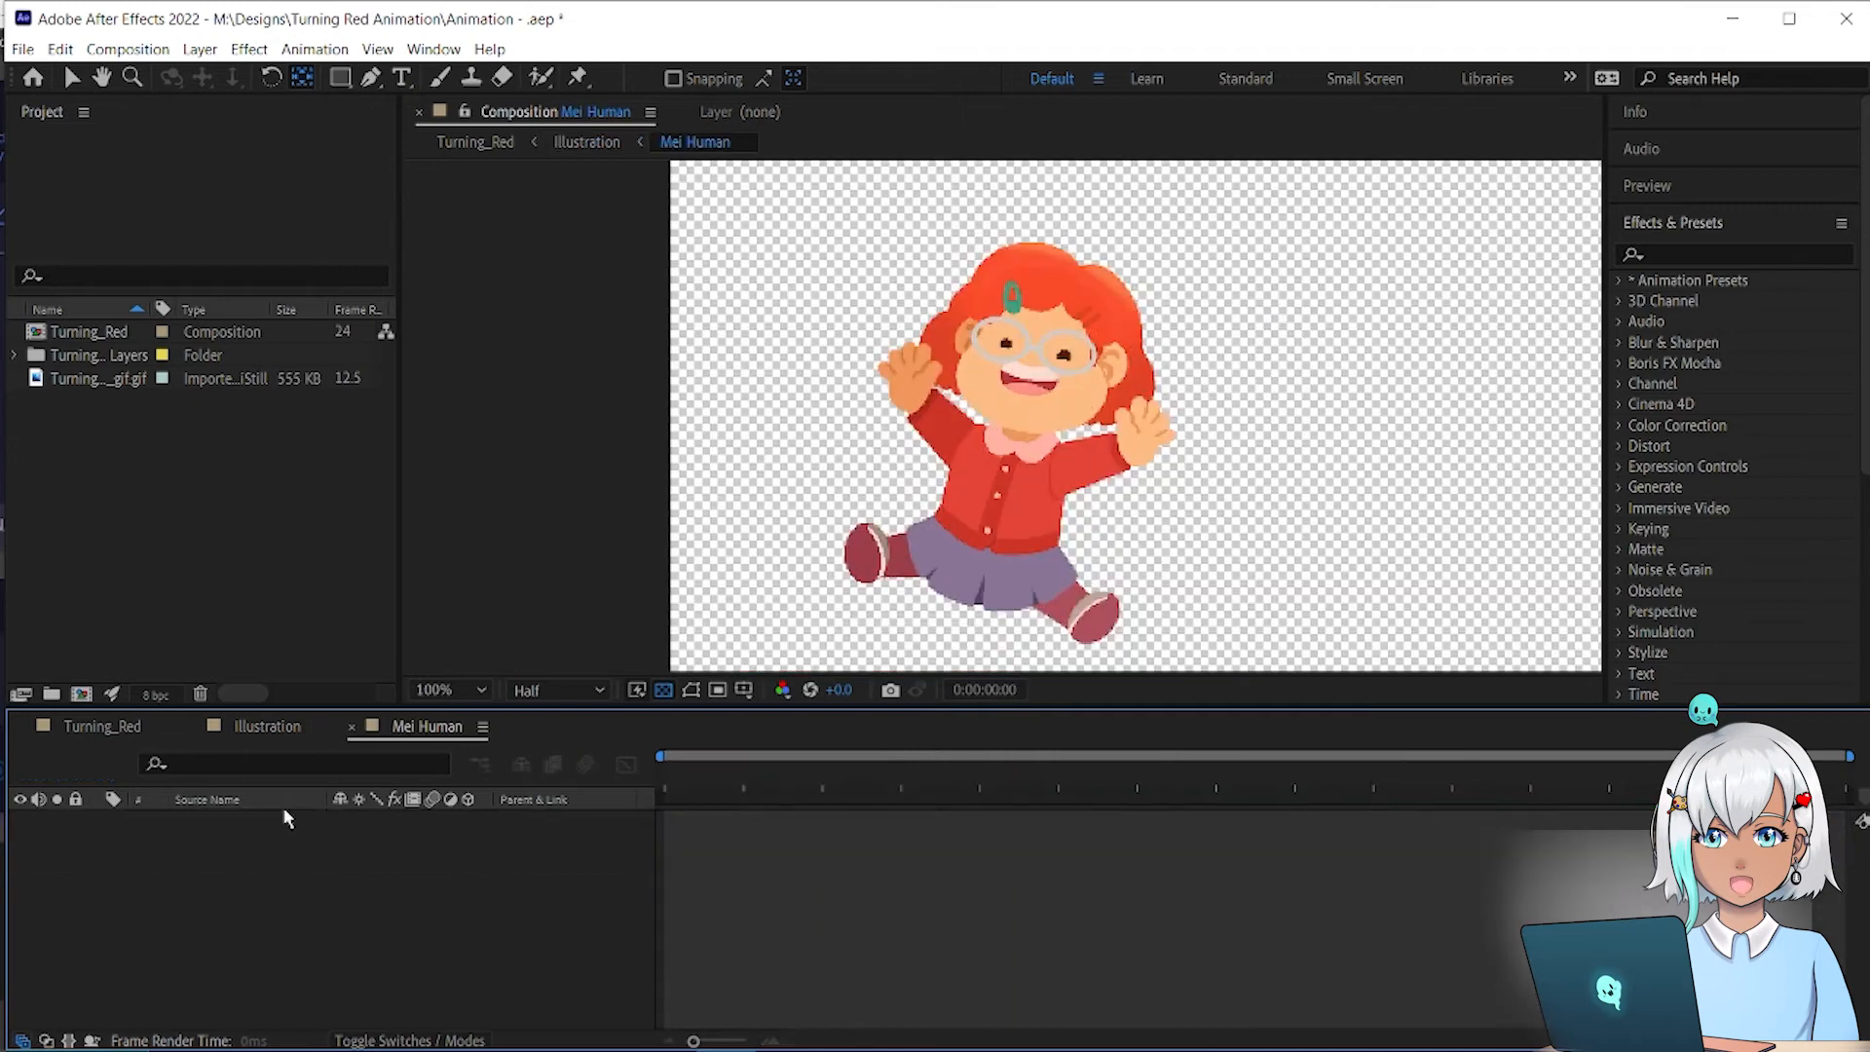
key(shift+F3)
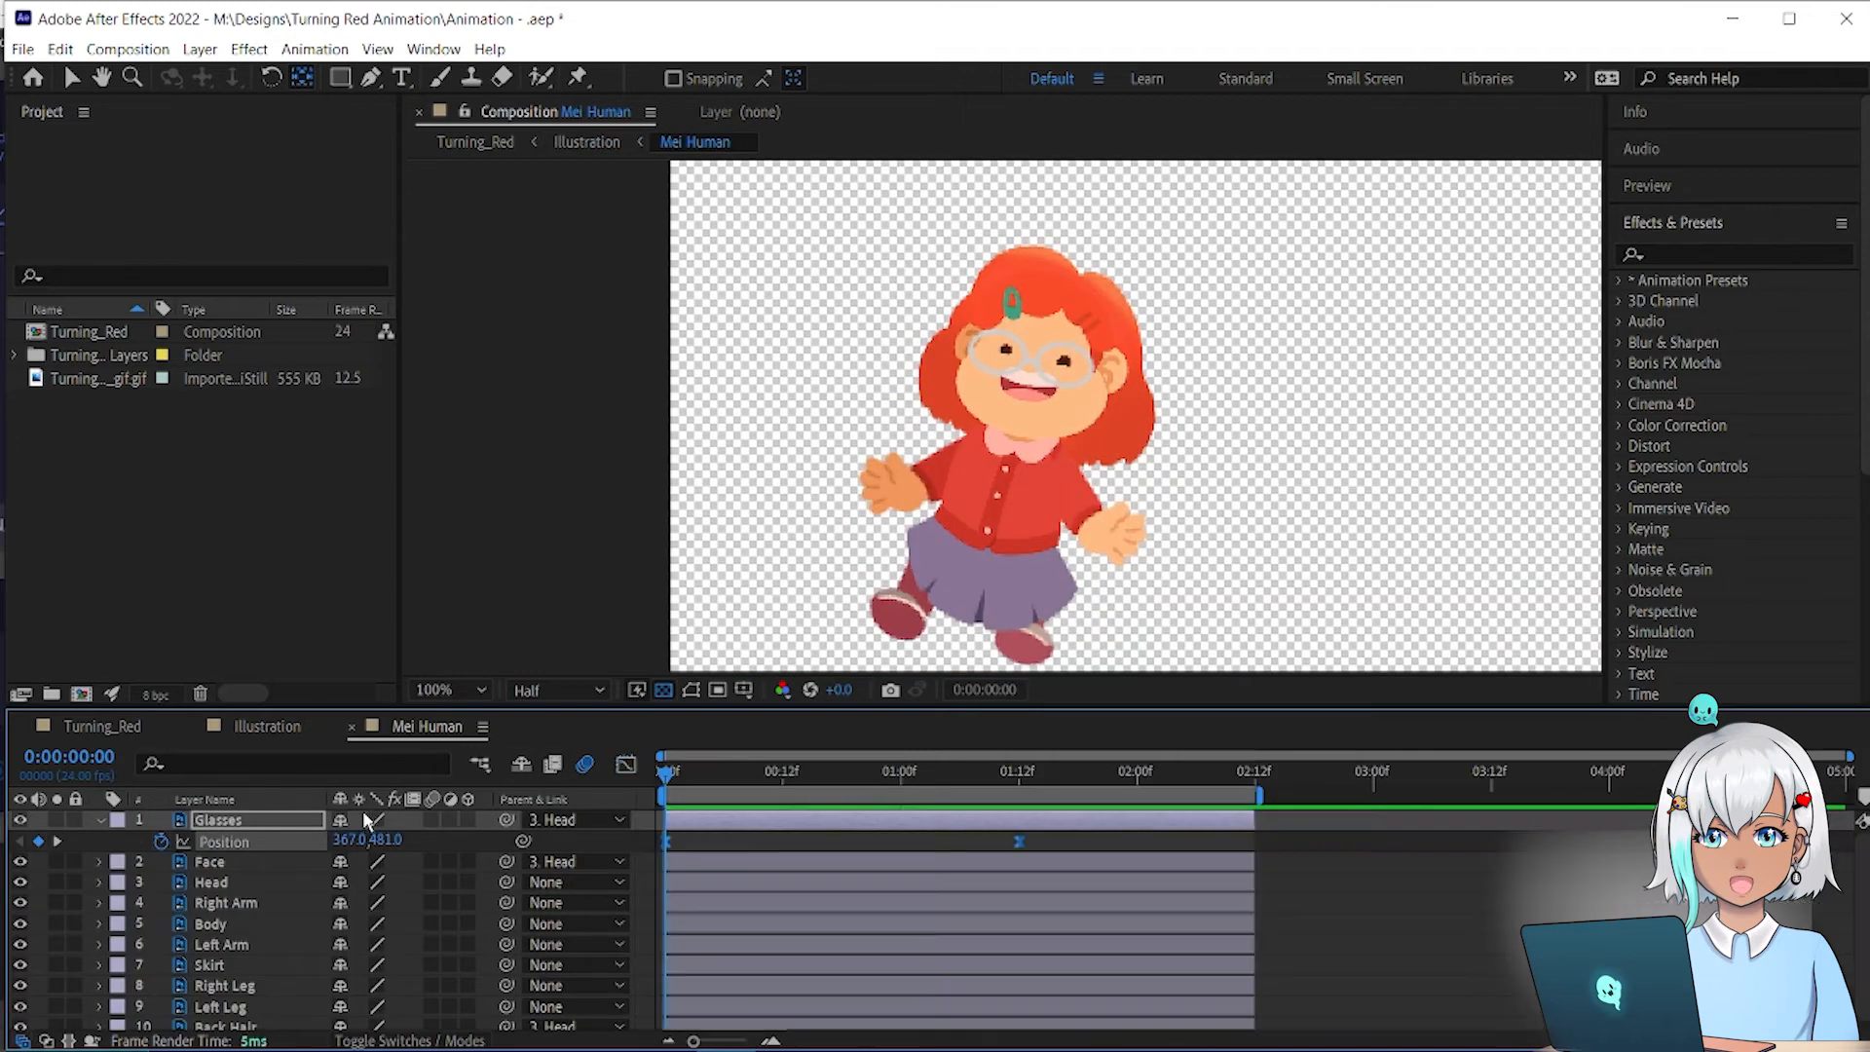
shift+click(249, 1019)
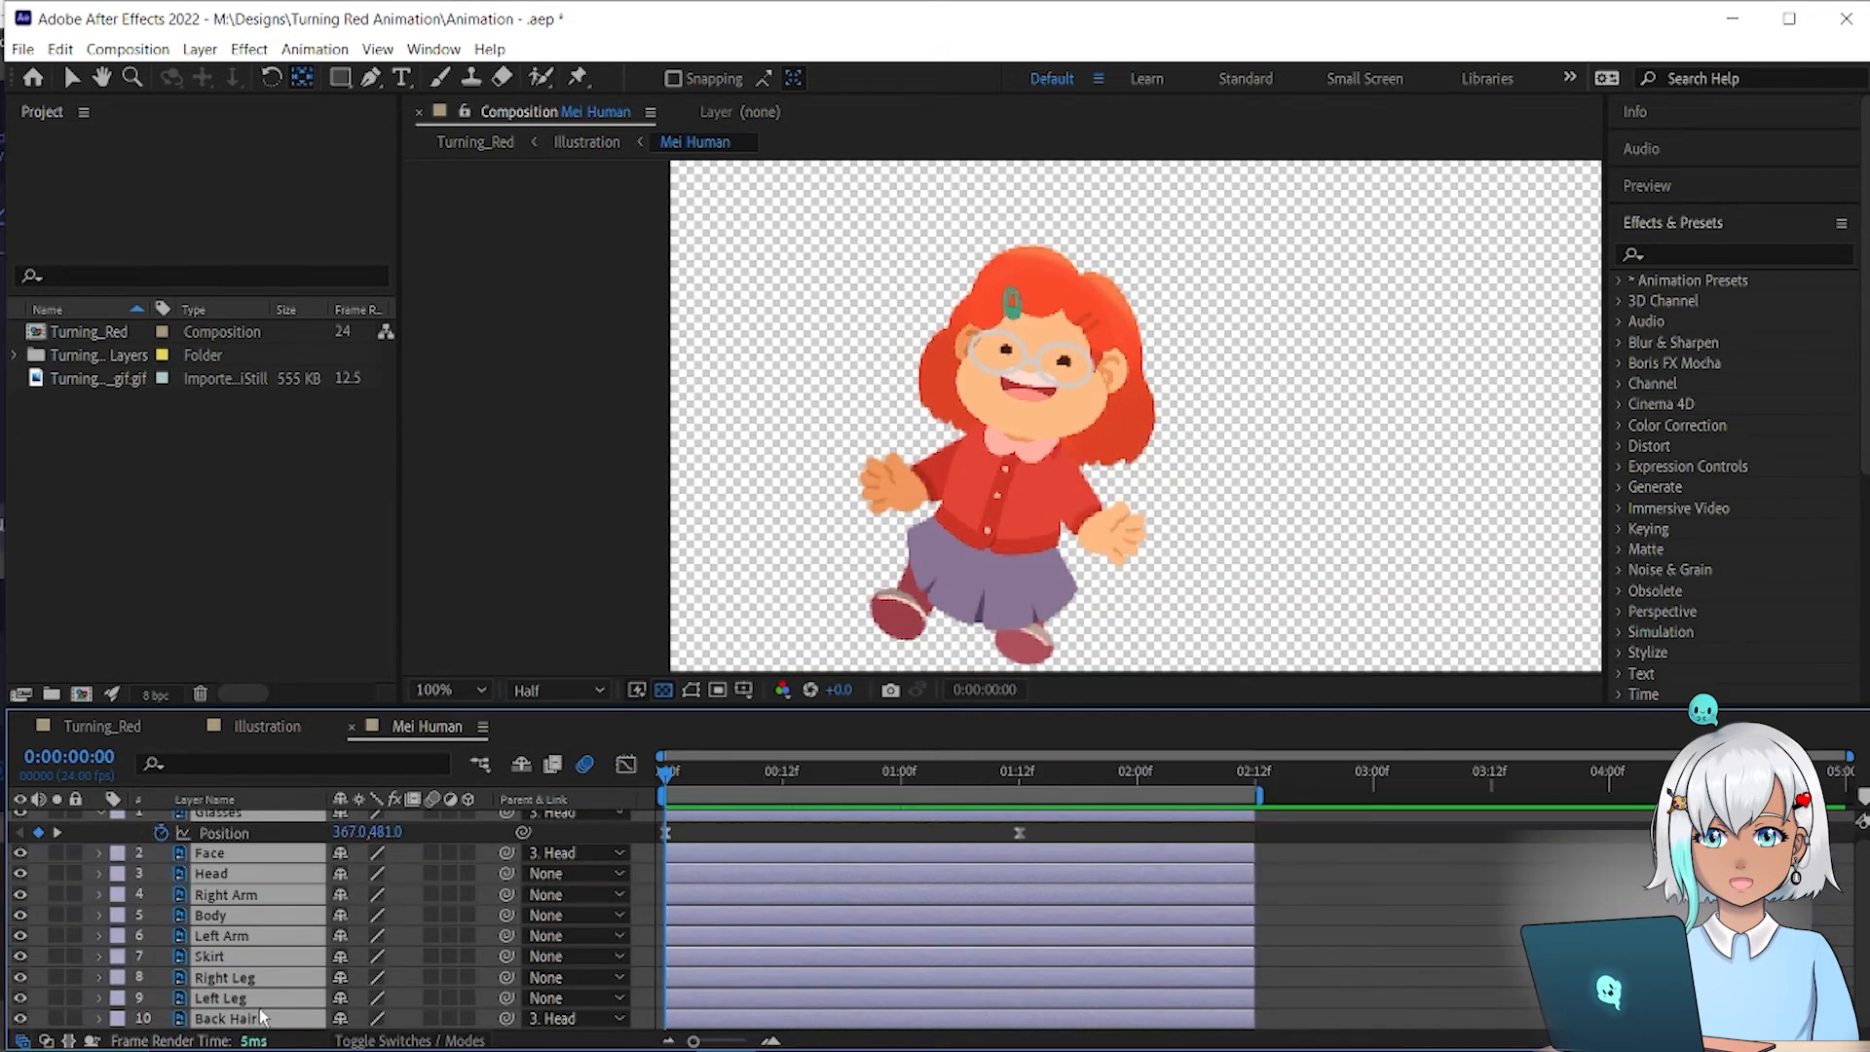
key(u)
key(u)
scroll(392, 953, down, 5)
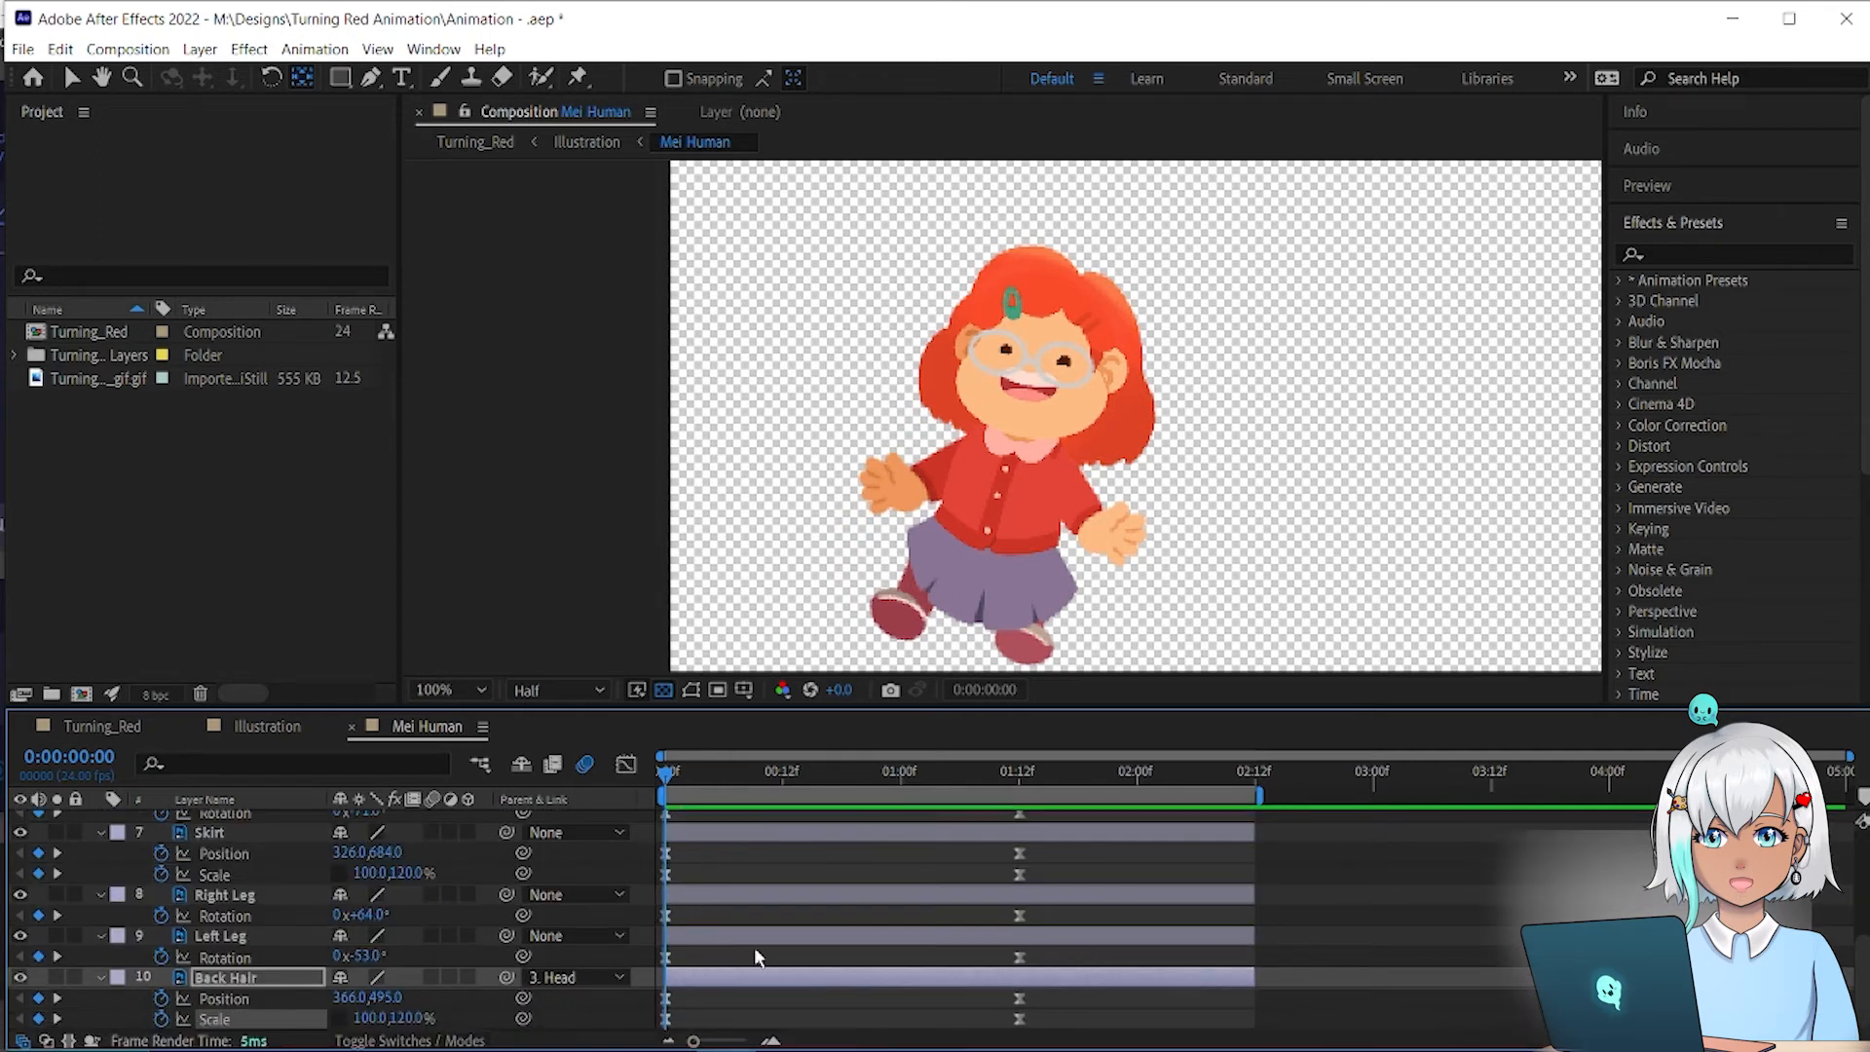
drag(697, 1023, 650, 789)
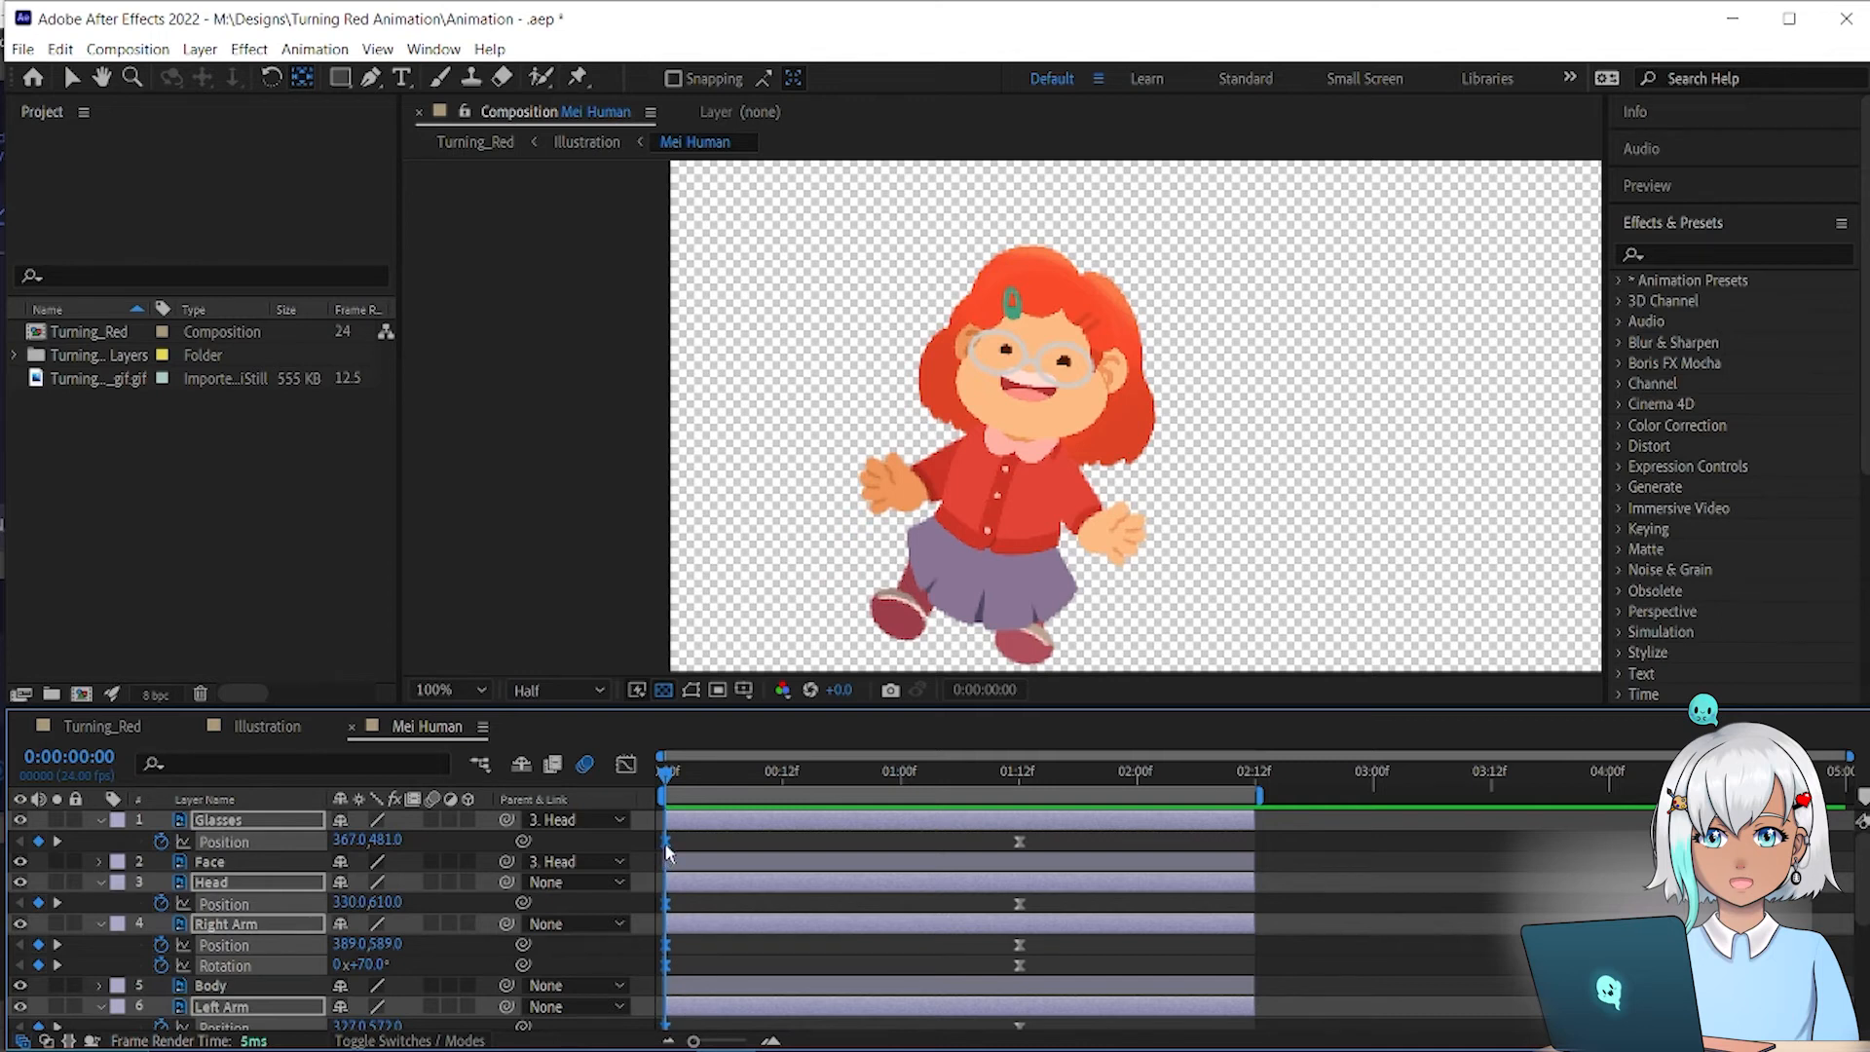
drag(672, 843, 784, 850)
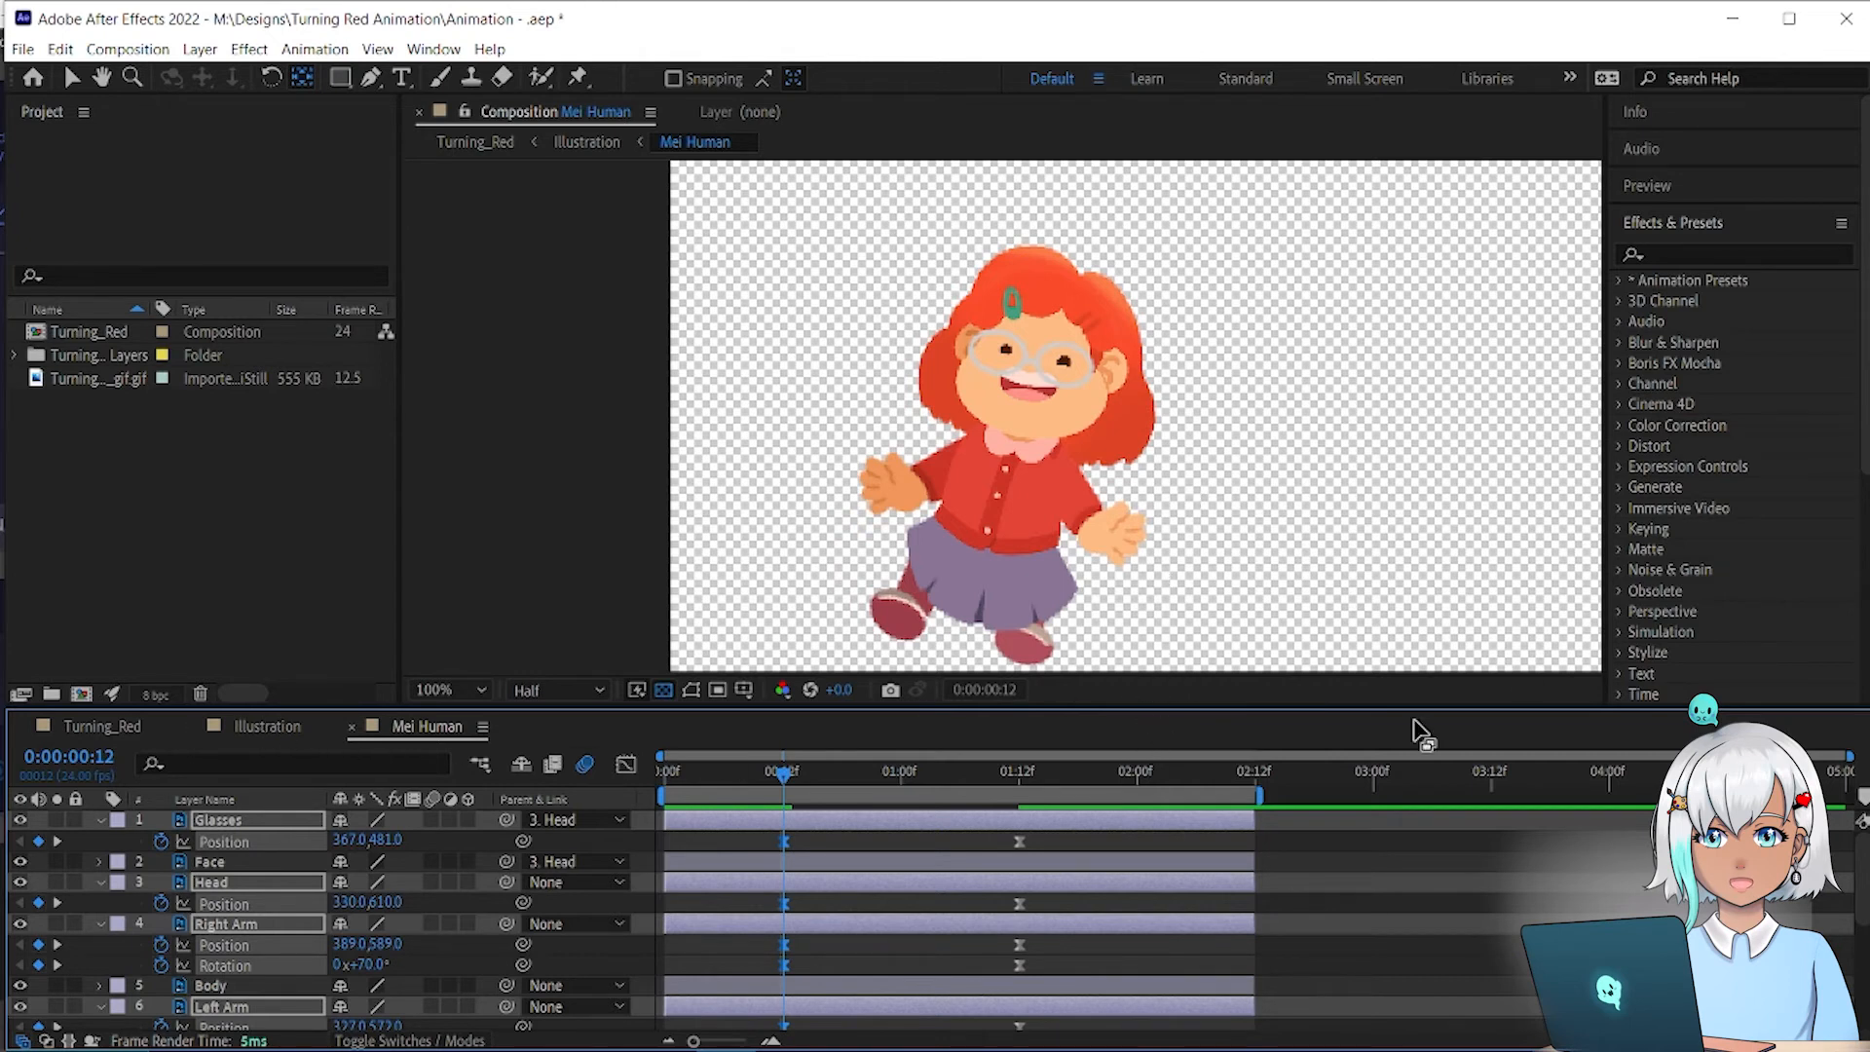
Step: Preview Mei Human's retimed motion in the Illustration composition
click(265, 727)
key(space)
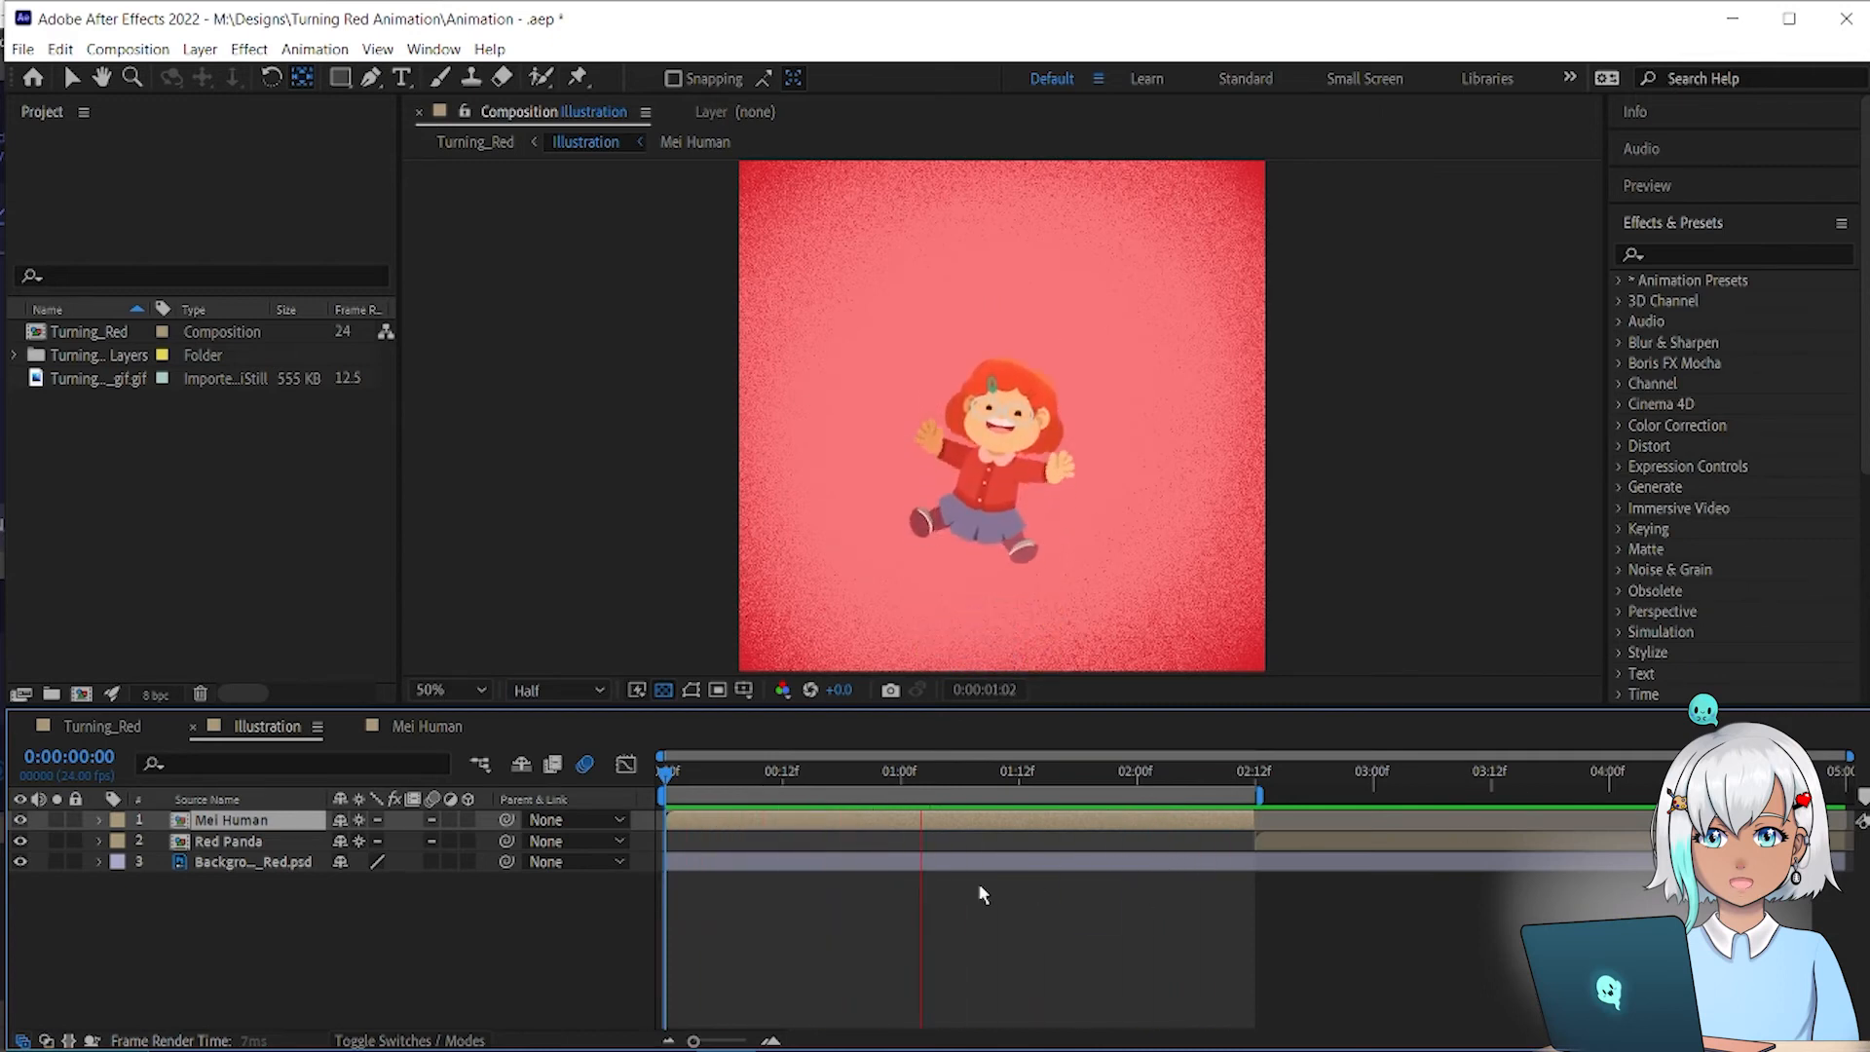
key(space)
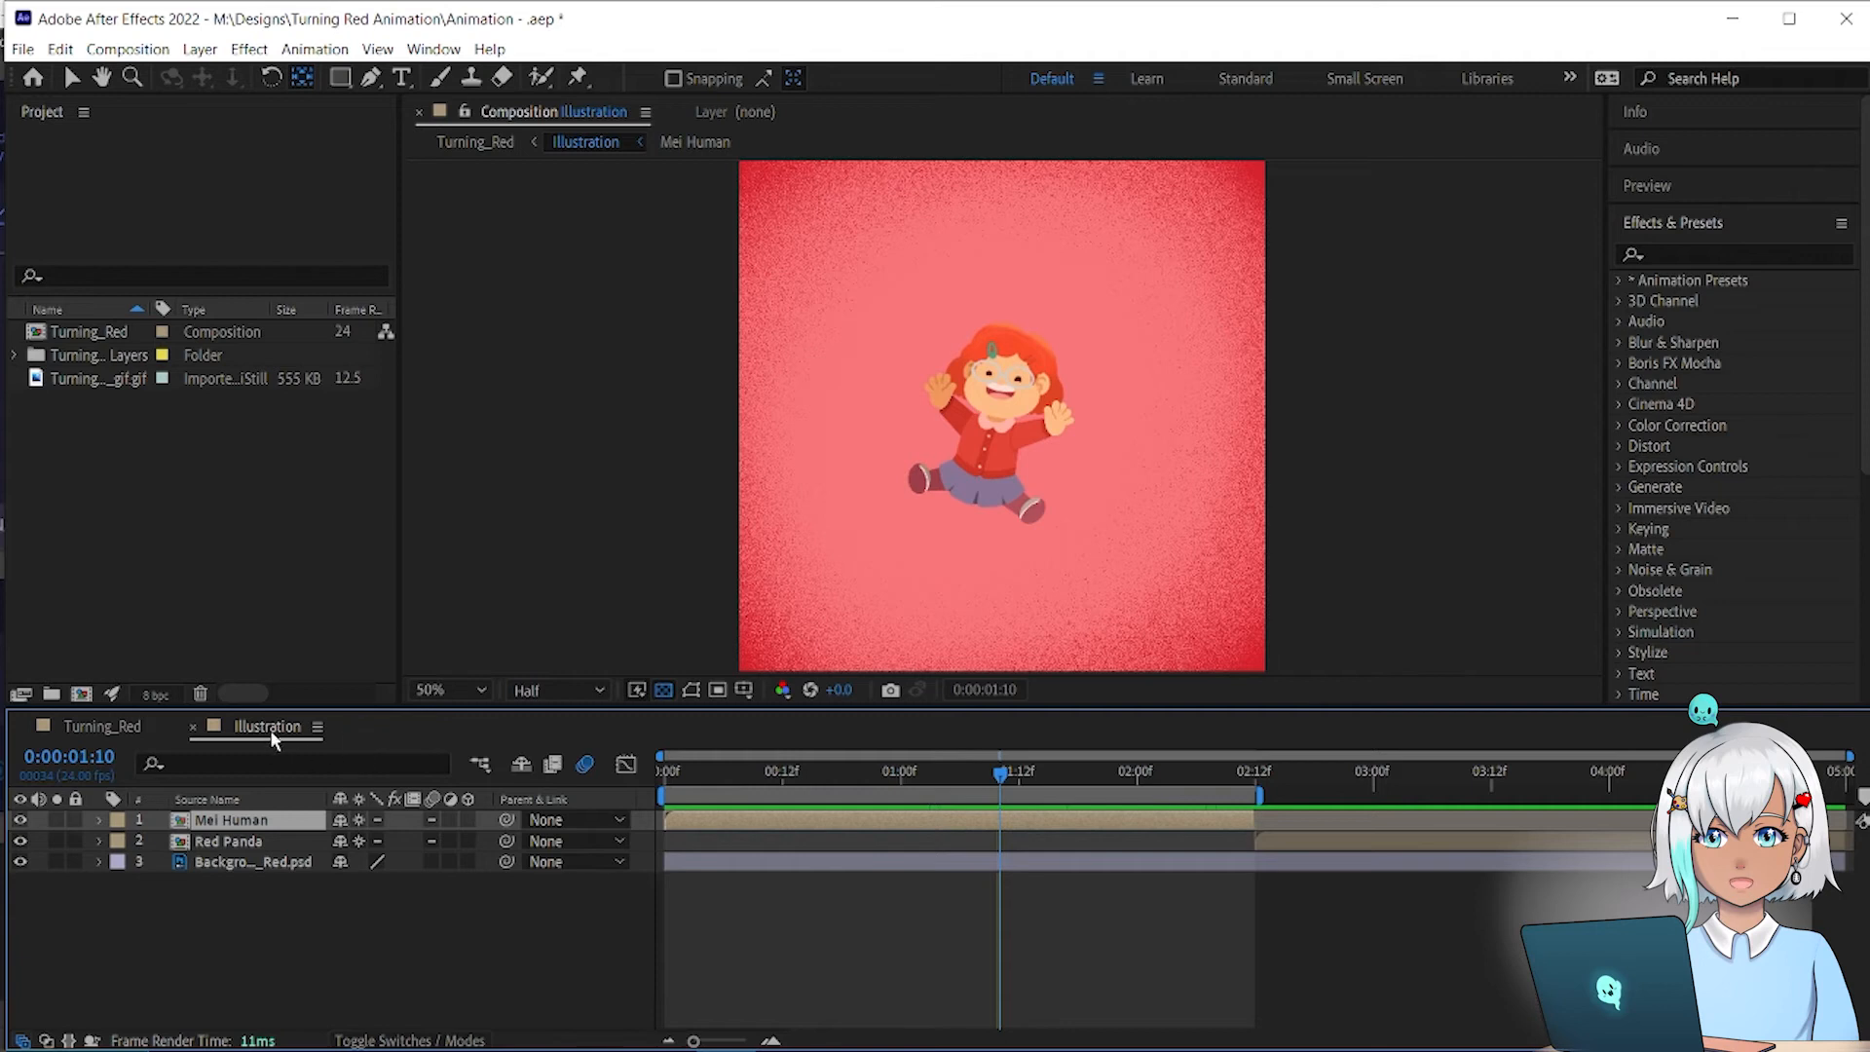
Step: Open the Red Panda composition and move the Tail layer's anchor point to the base of the tail
double_click(255, 840)
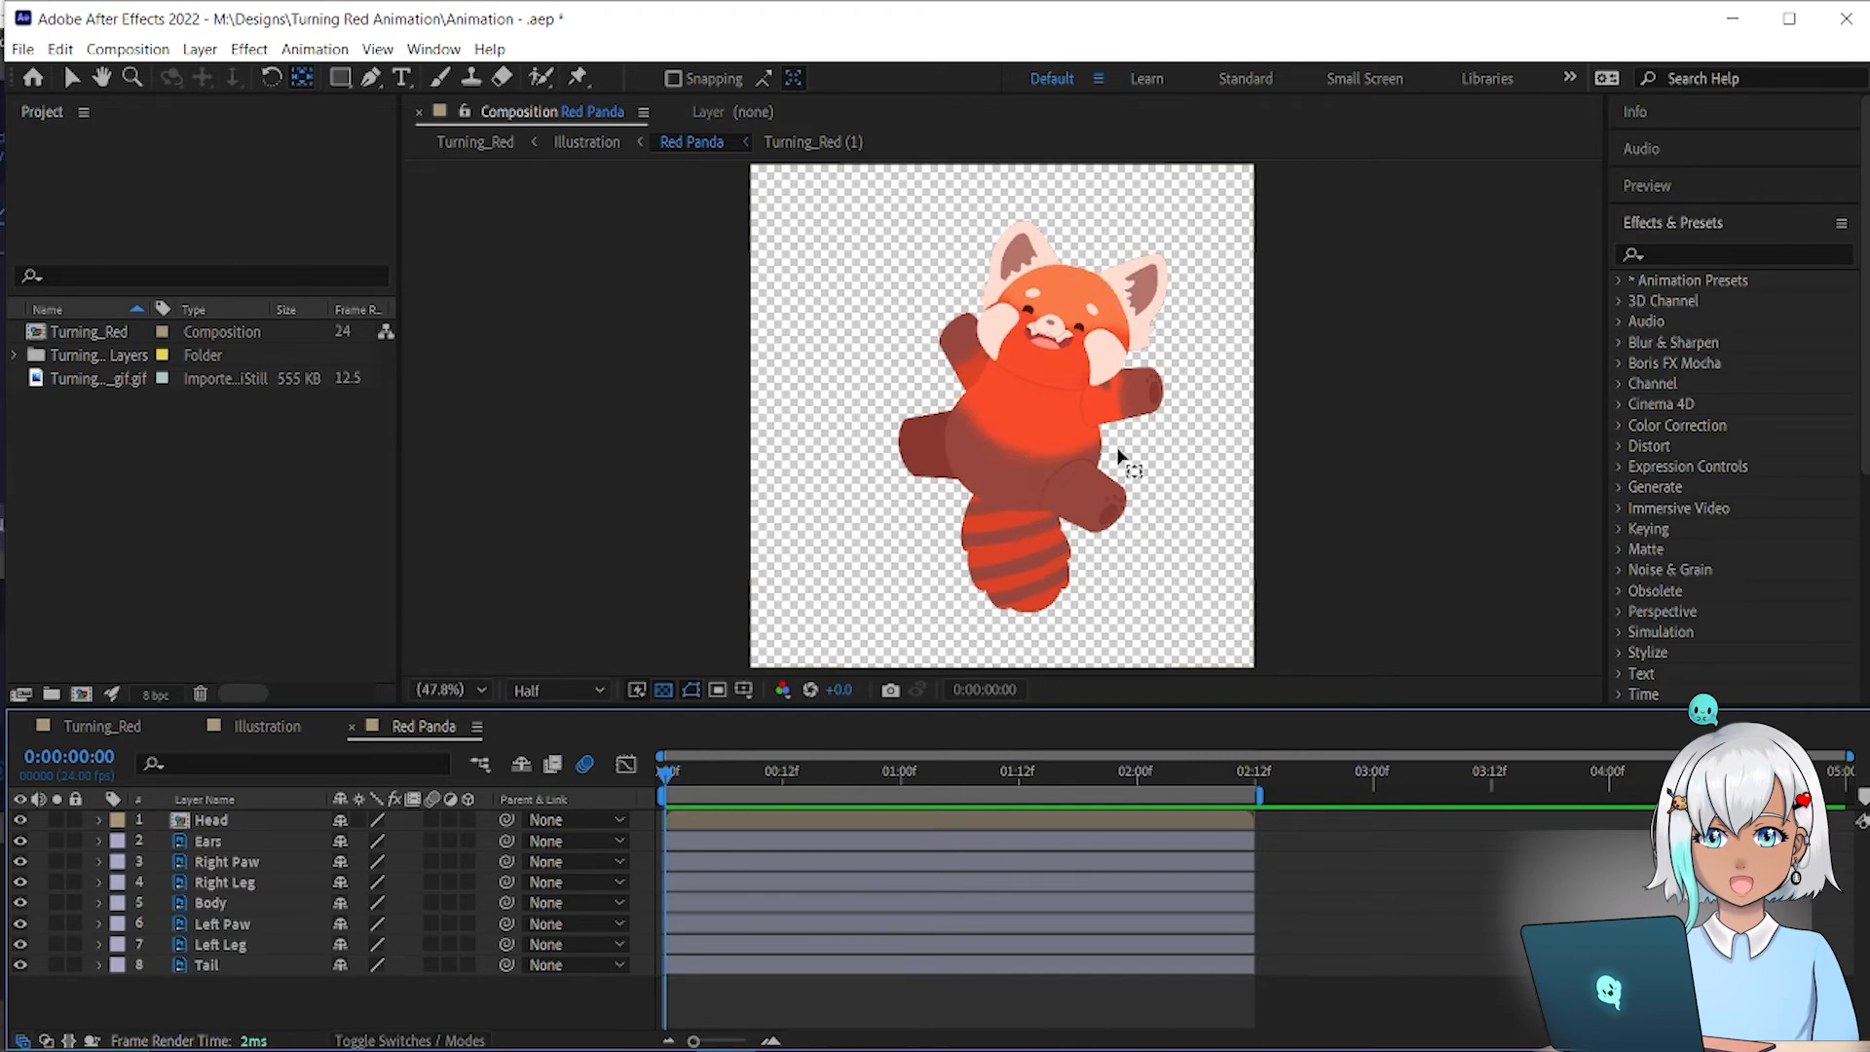
click(302, 962)
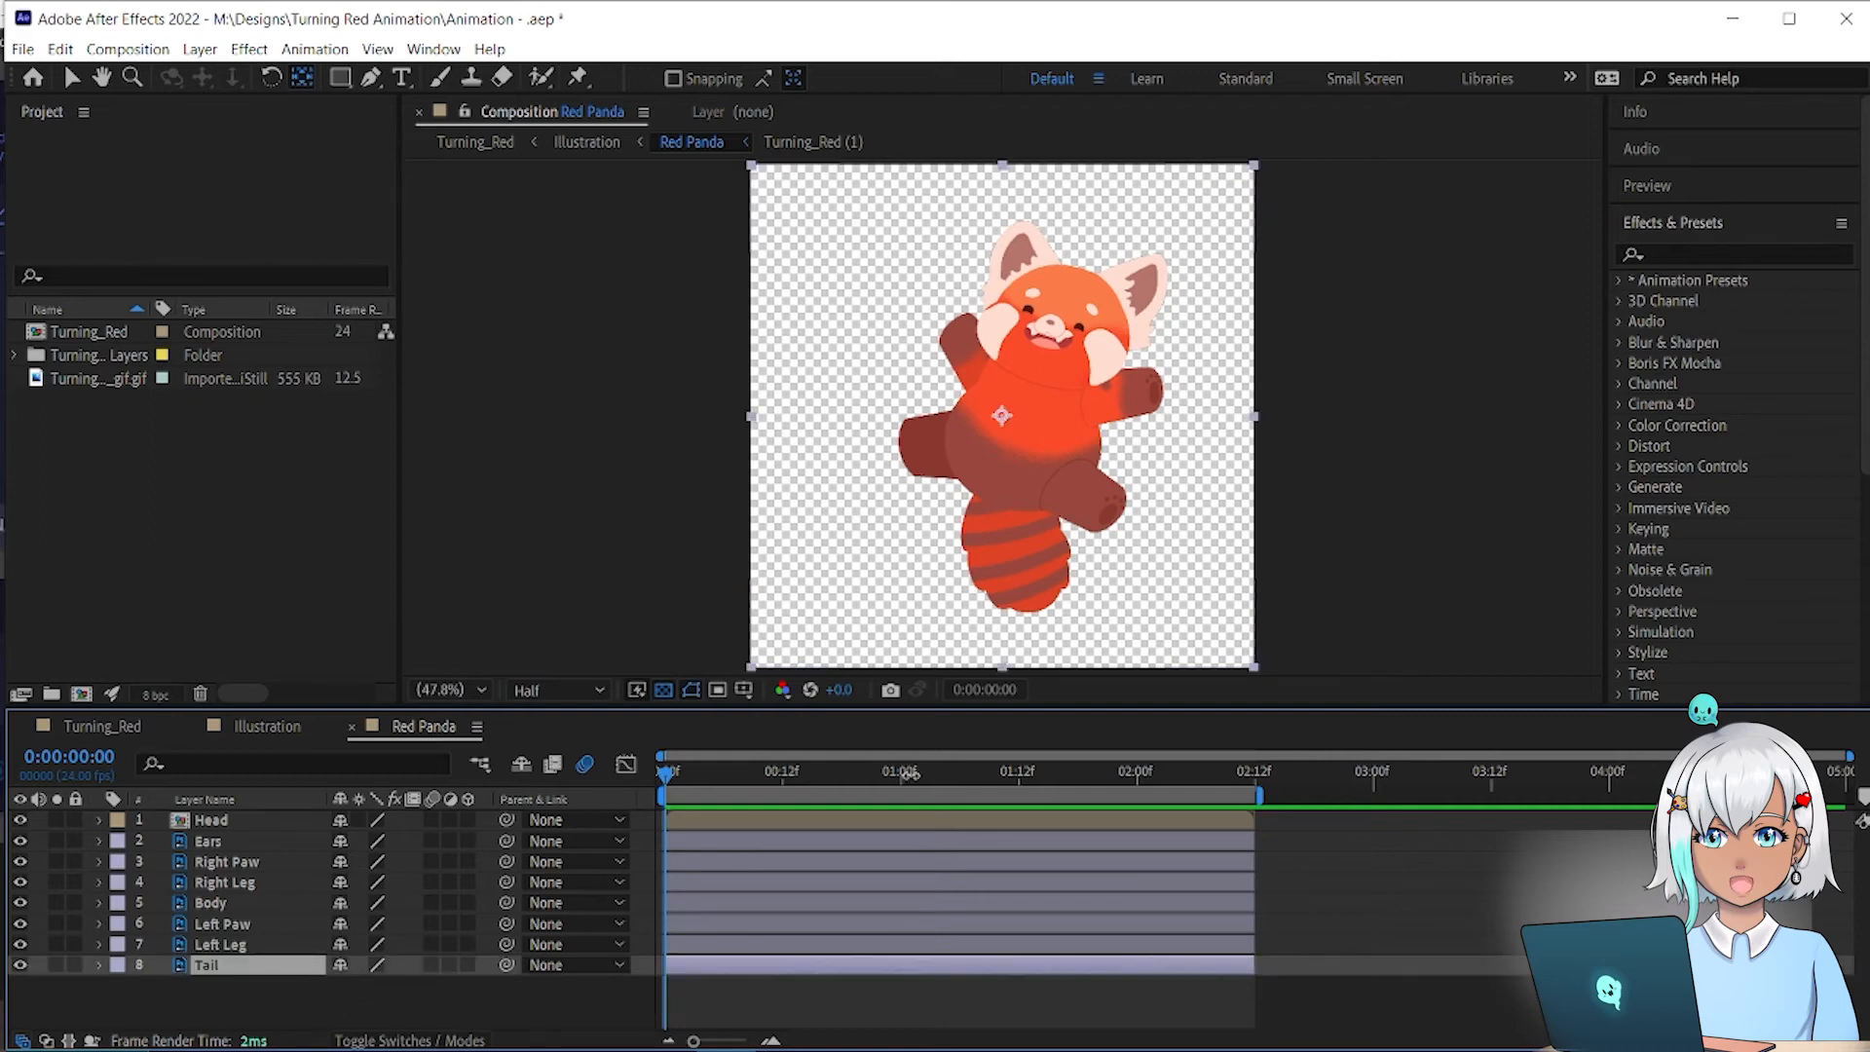
drag(1006, 419, 1013, 496)
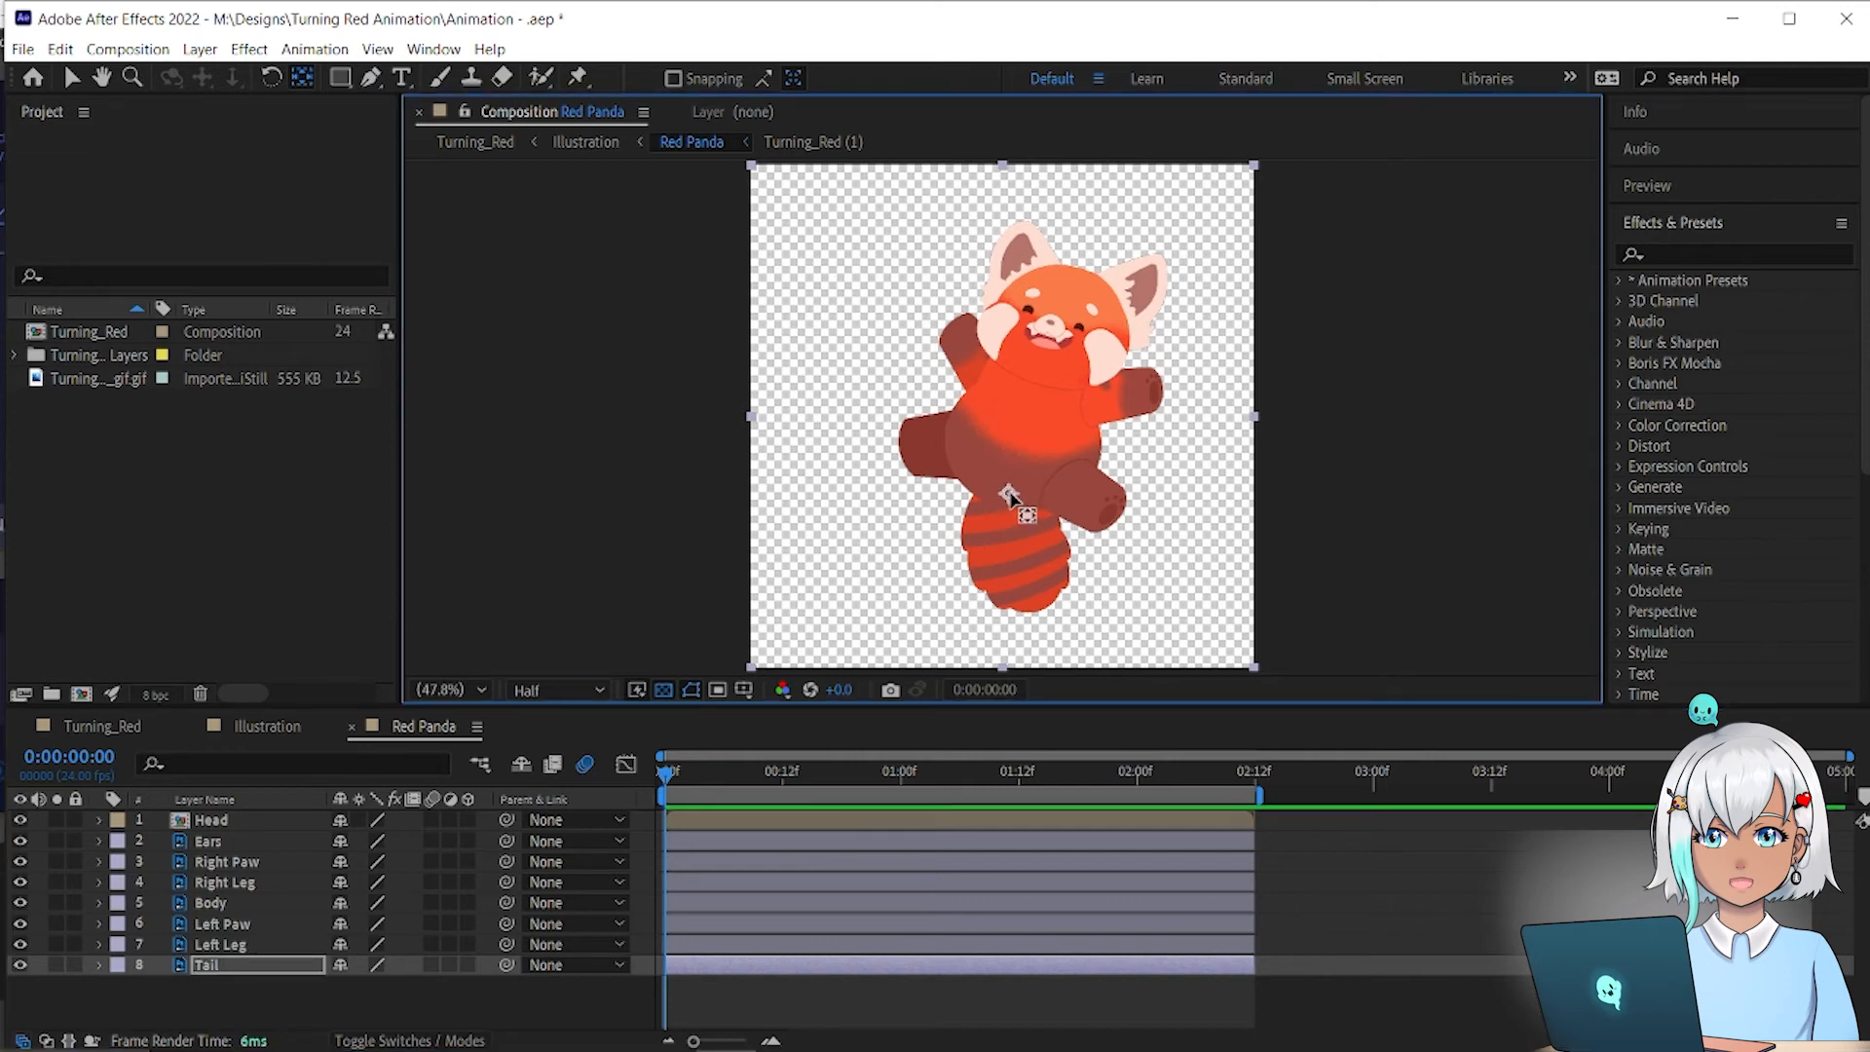
Step: Check the anchor points of the Red Panda's other layers, adjusting Left Paw's pivot, and inspect the nested Head composition
click(268, 946)
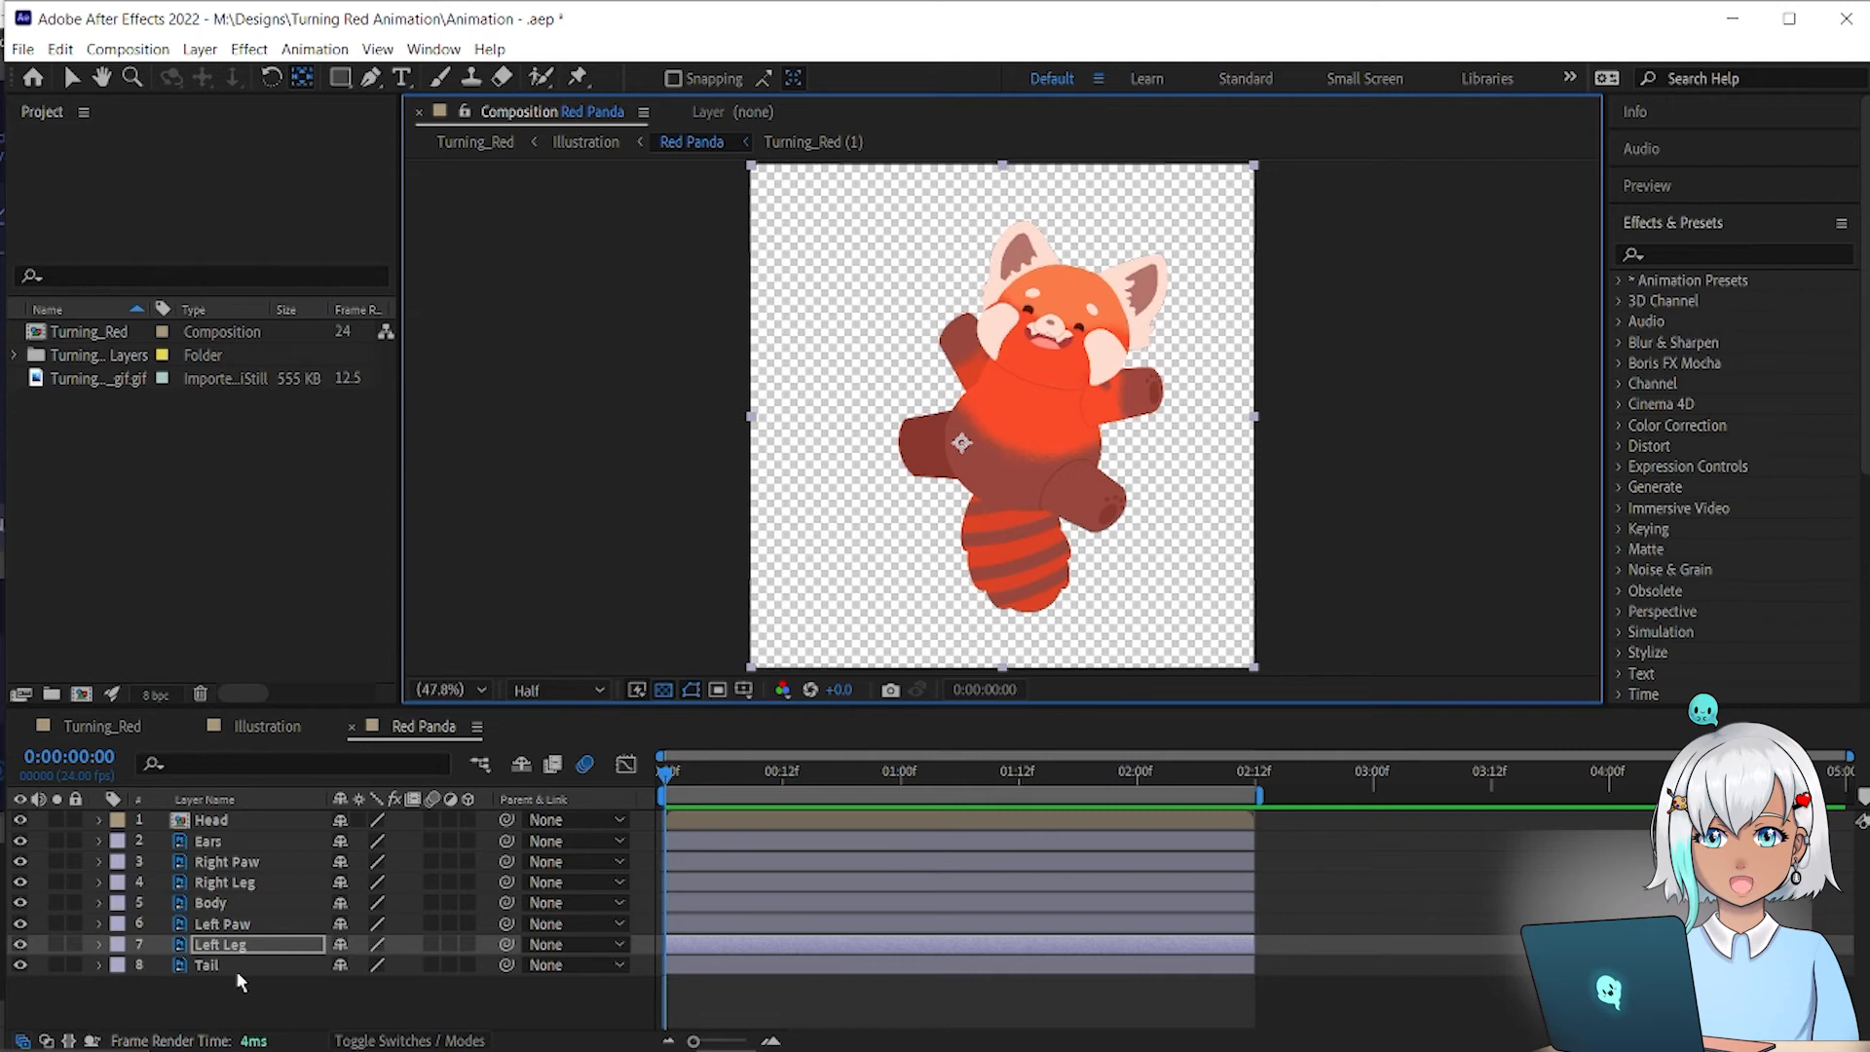
click(266, 924)
drag(993, 429, 1085, 405)
click(228, 904)
click(234, 884)
click(238, 864)
click(241, 842)
click(234, 821)
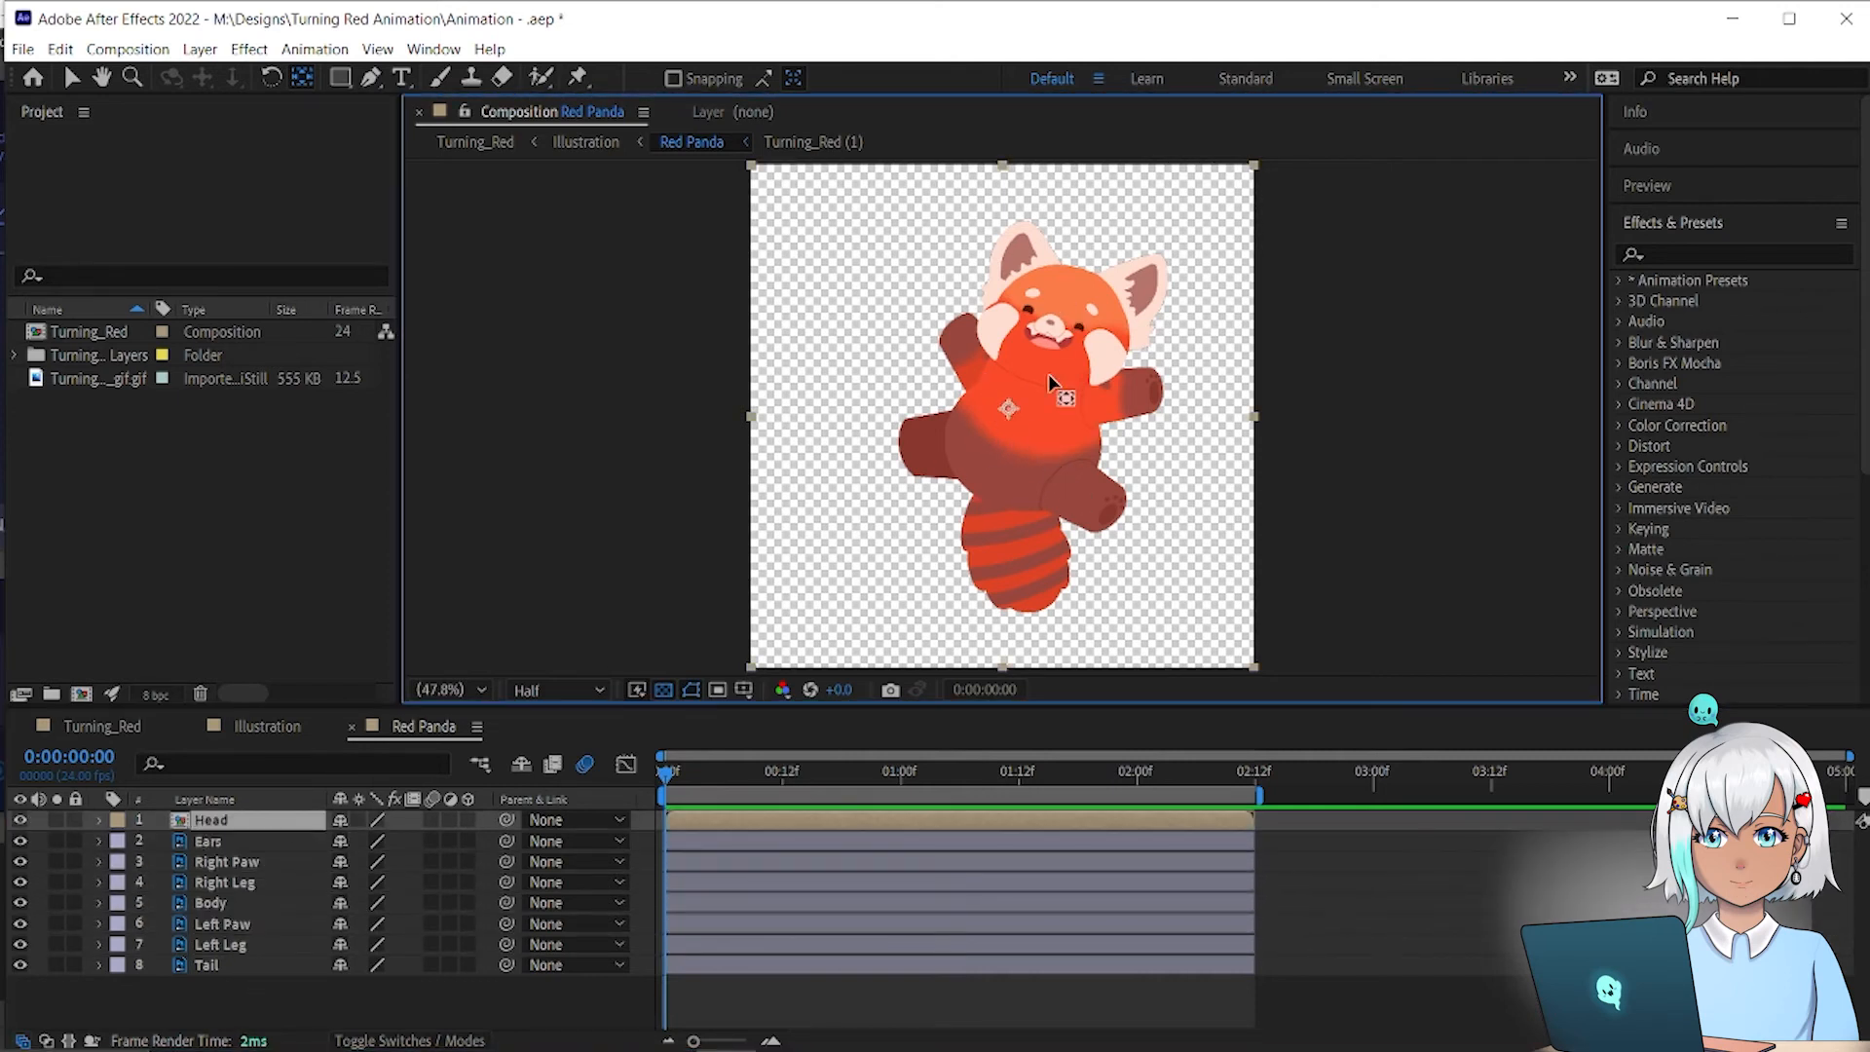
double_click(230, 822)
click(510, 727)
Step: Keyframe the Tail's Rotation at 0:00:00:12, checking the timing against the Illustration composition
click(214, 964)
key(r)
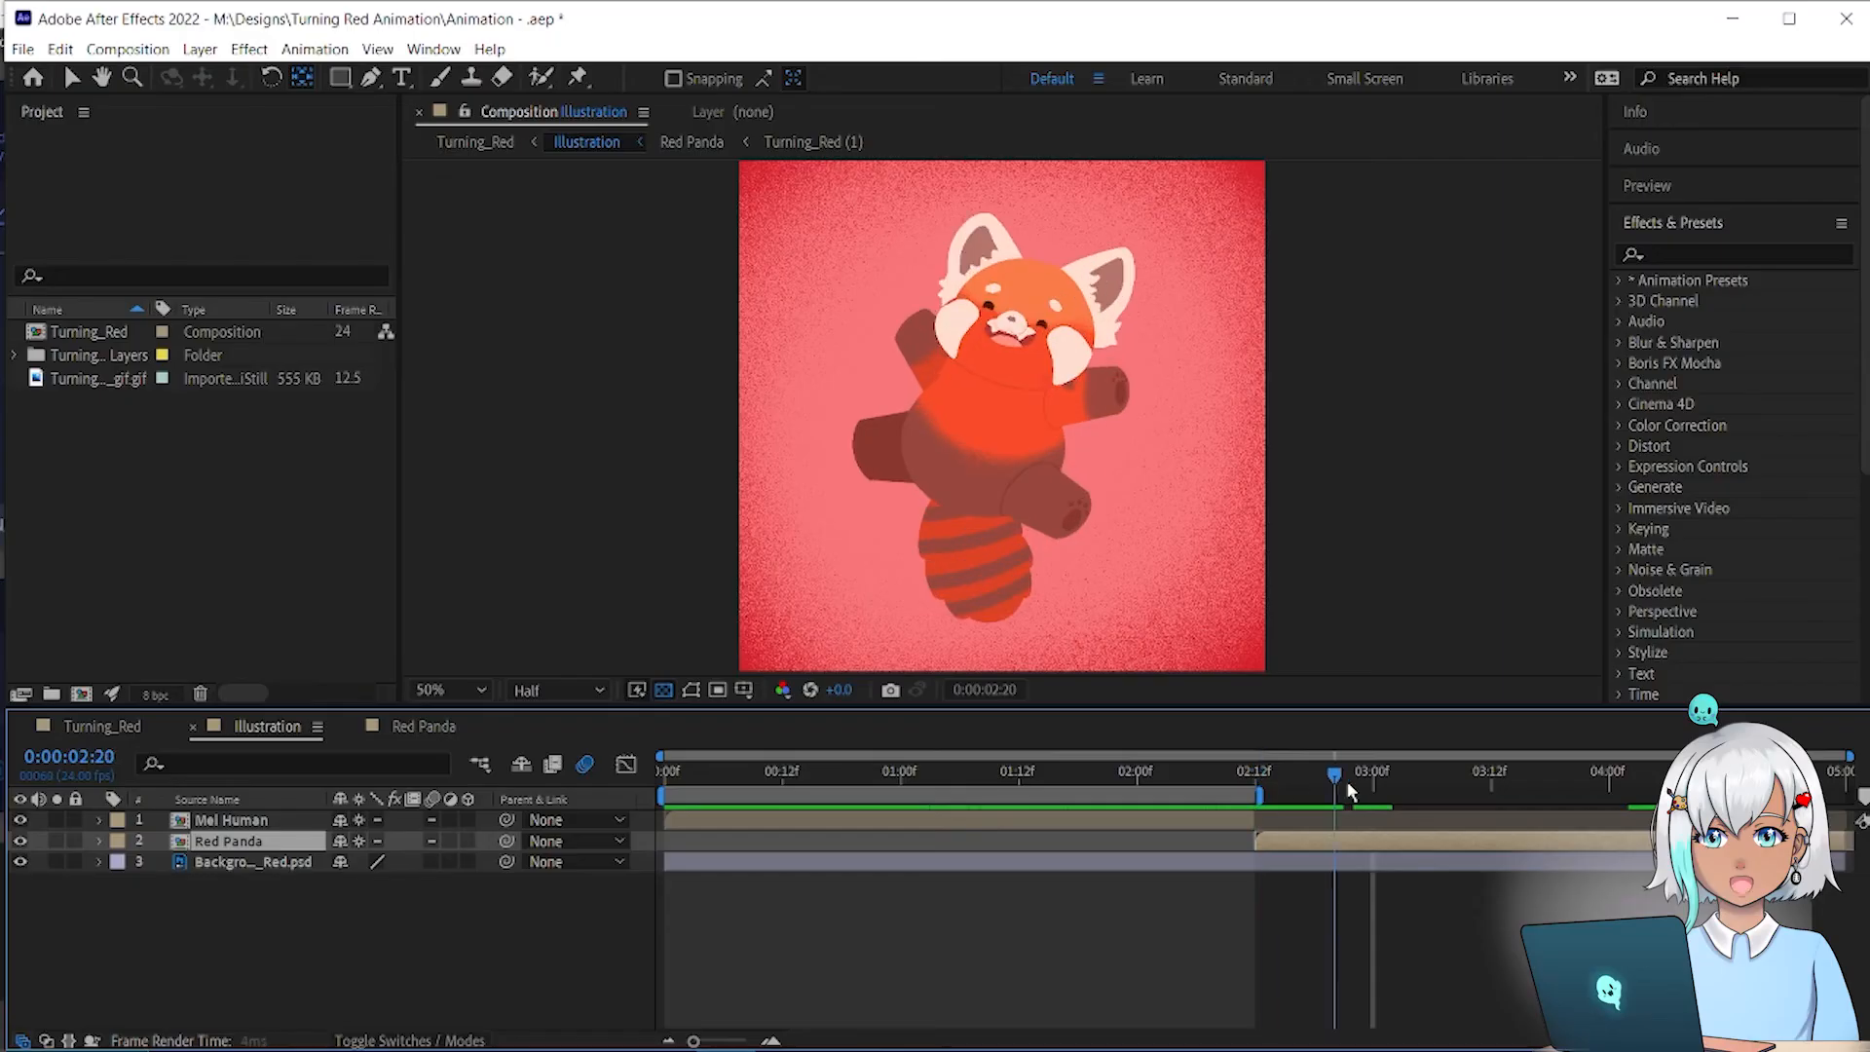
mouse_move(1346, 780)
mouse_down()
mouse_move(1377, 779)
mouse_move(1267, 779)
mouse_move(1379, 779)
mouse_move(1282, 777)
mouse_move(1377, 796)
mouse_move(1413, 788)
mouse_move(1315, 794)
mouse_move(1432, 775)
mouse_move(1376, 779)
mouse_up()
click(472, 728)
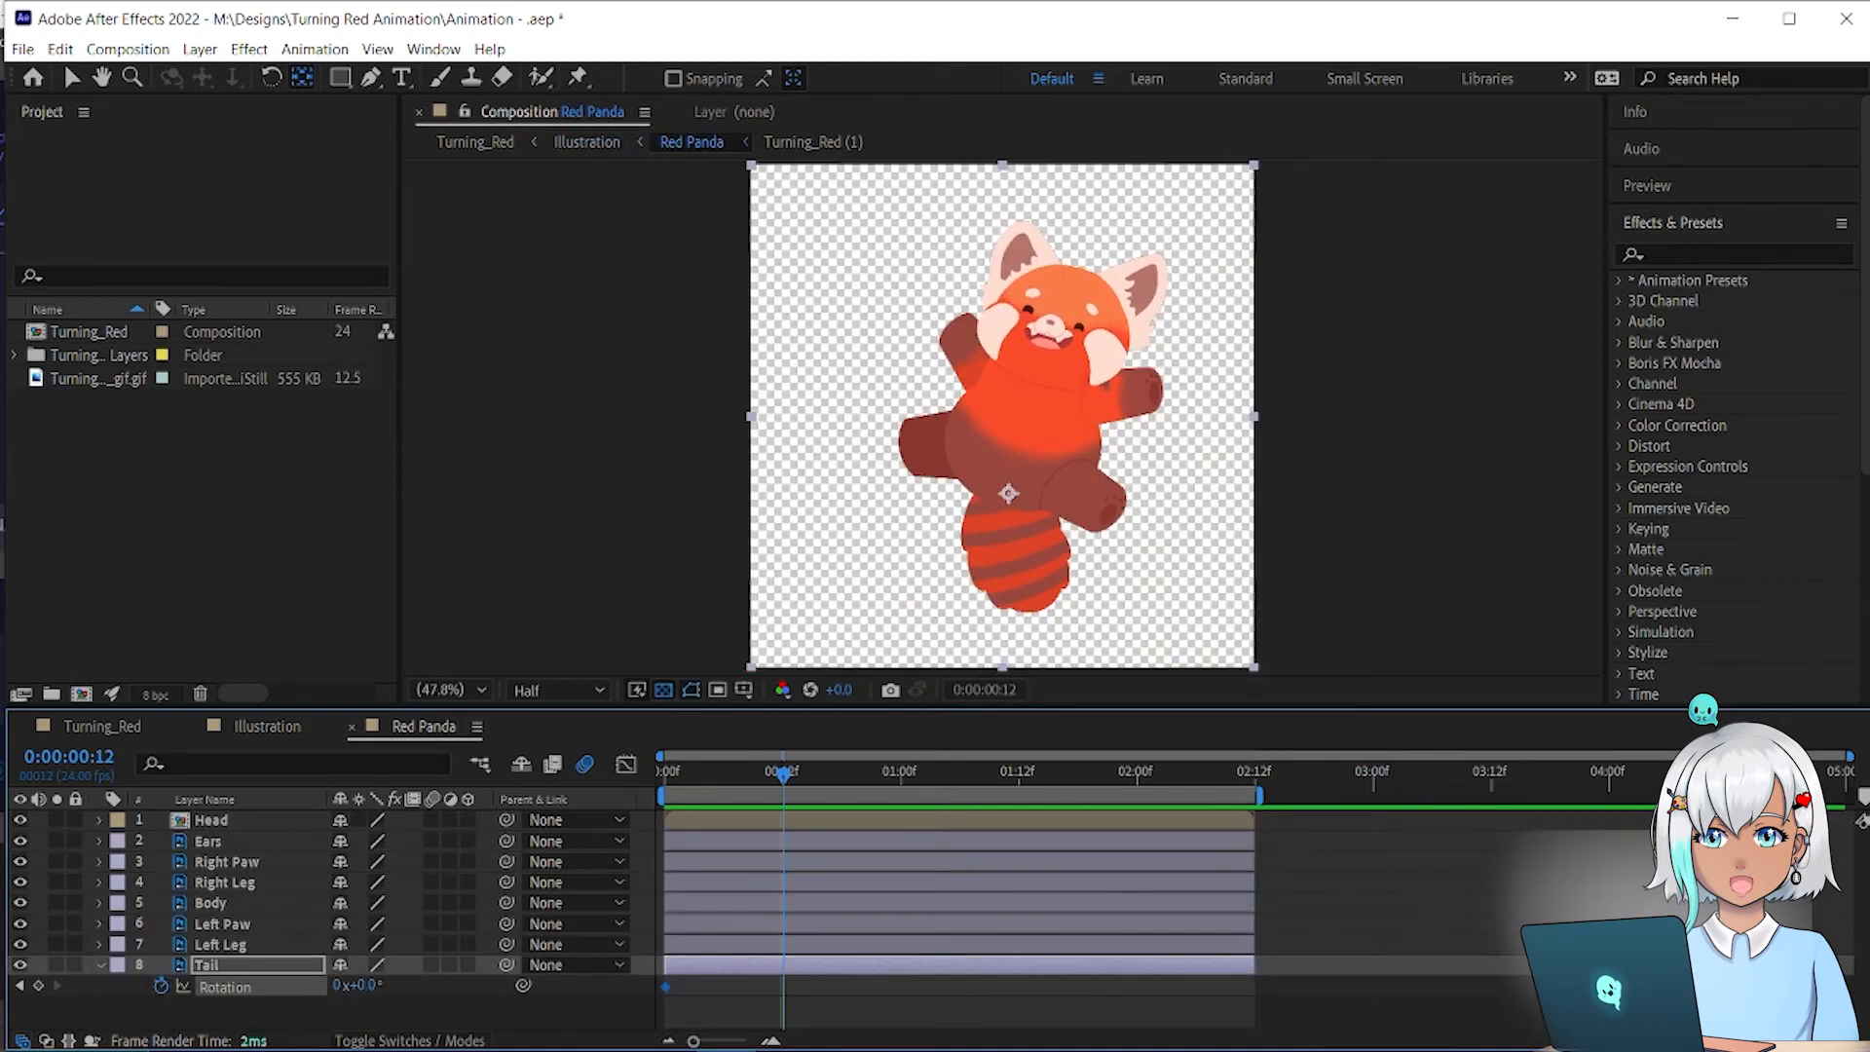
drag(668, 990, 784, 988)
Step: Rotate the Tail counterclockwise at the layer's last visible frame and apply Easy Ease to its Rotation keyframes
drag(1212, 786, 1257, 778)
key(ctrl+z)
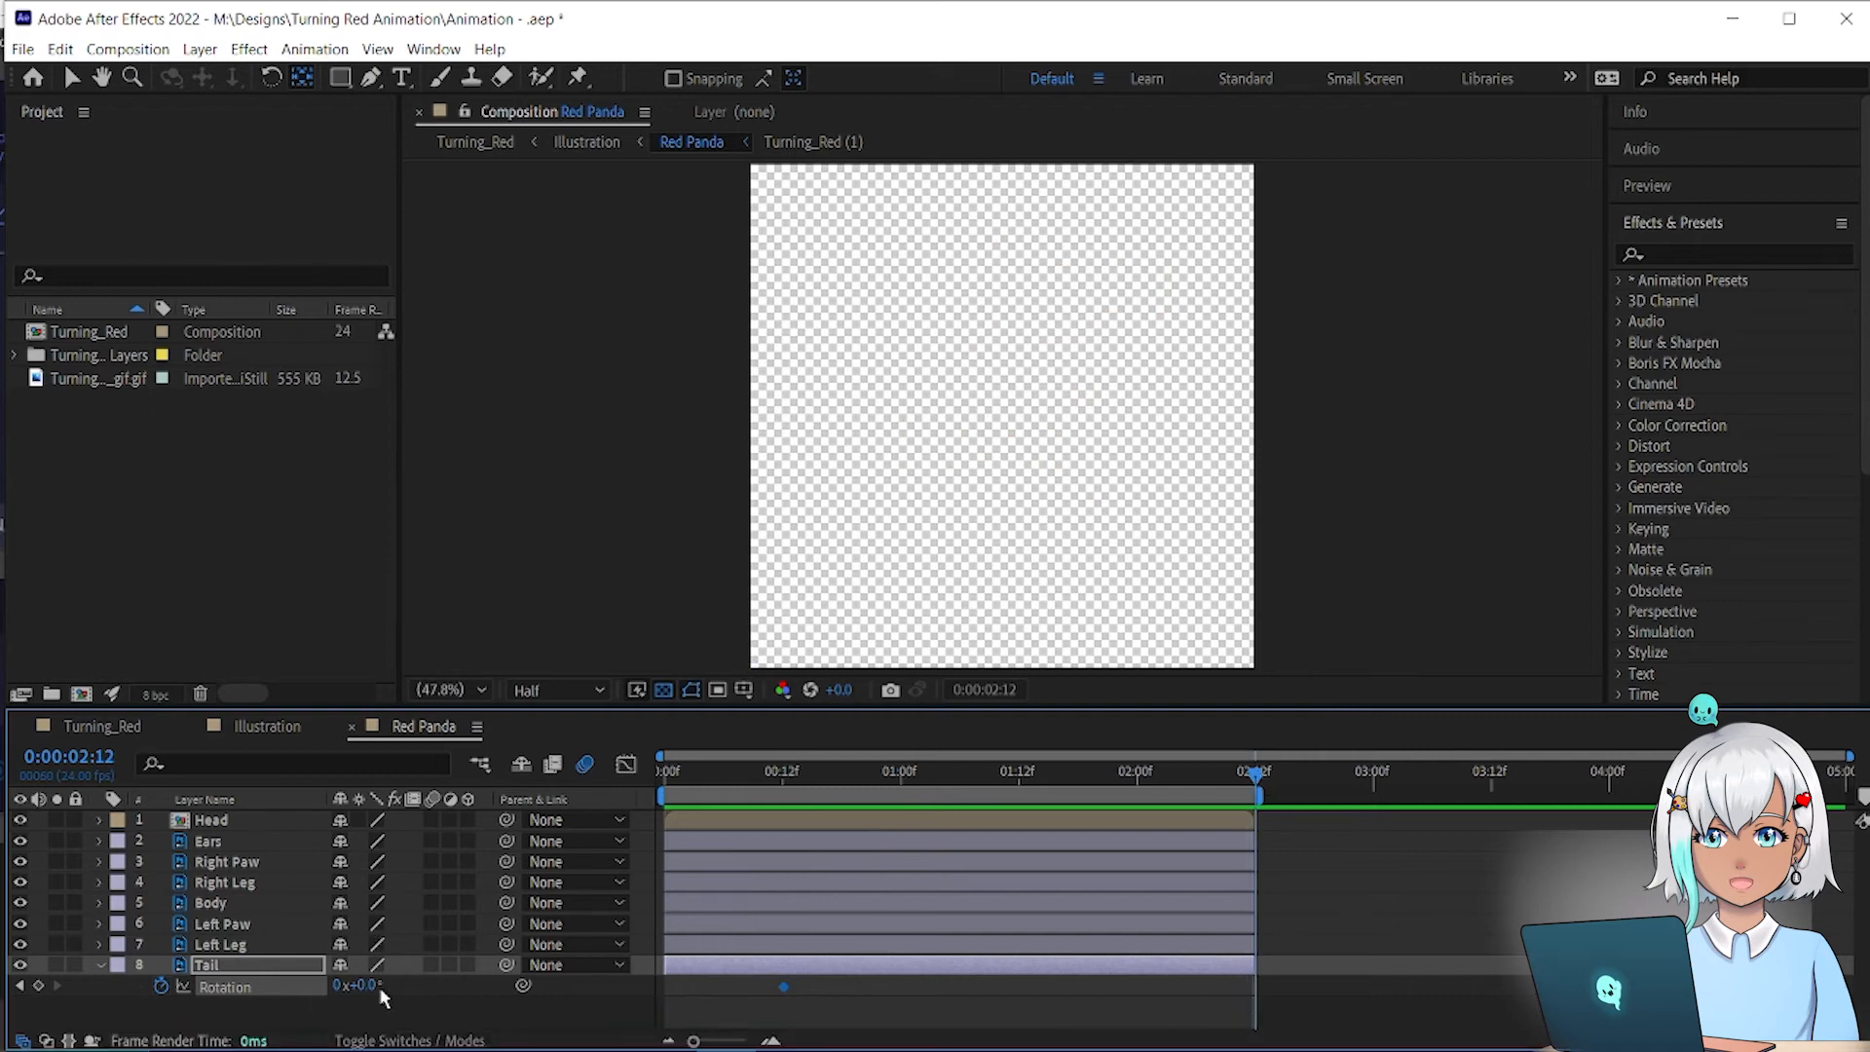
key(Page_Up)
drag(373, 991, 305, 1003)
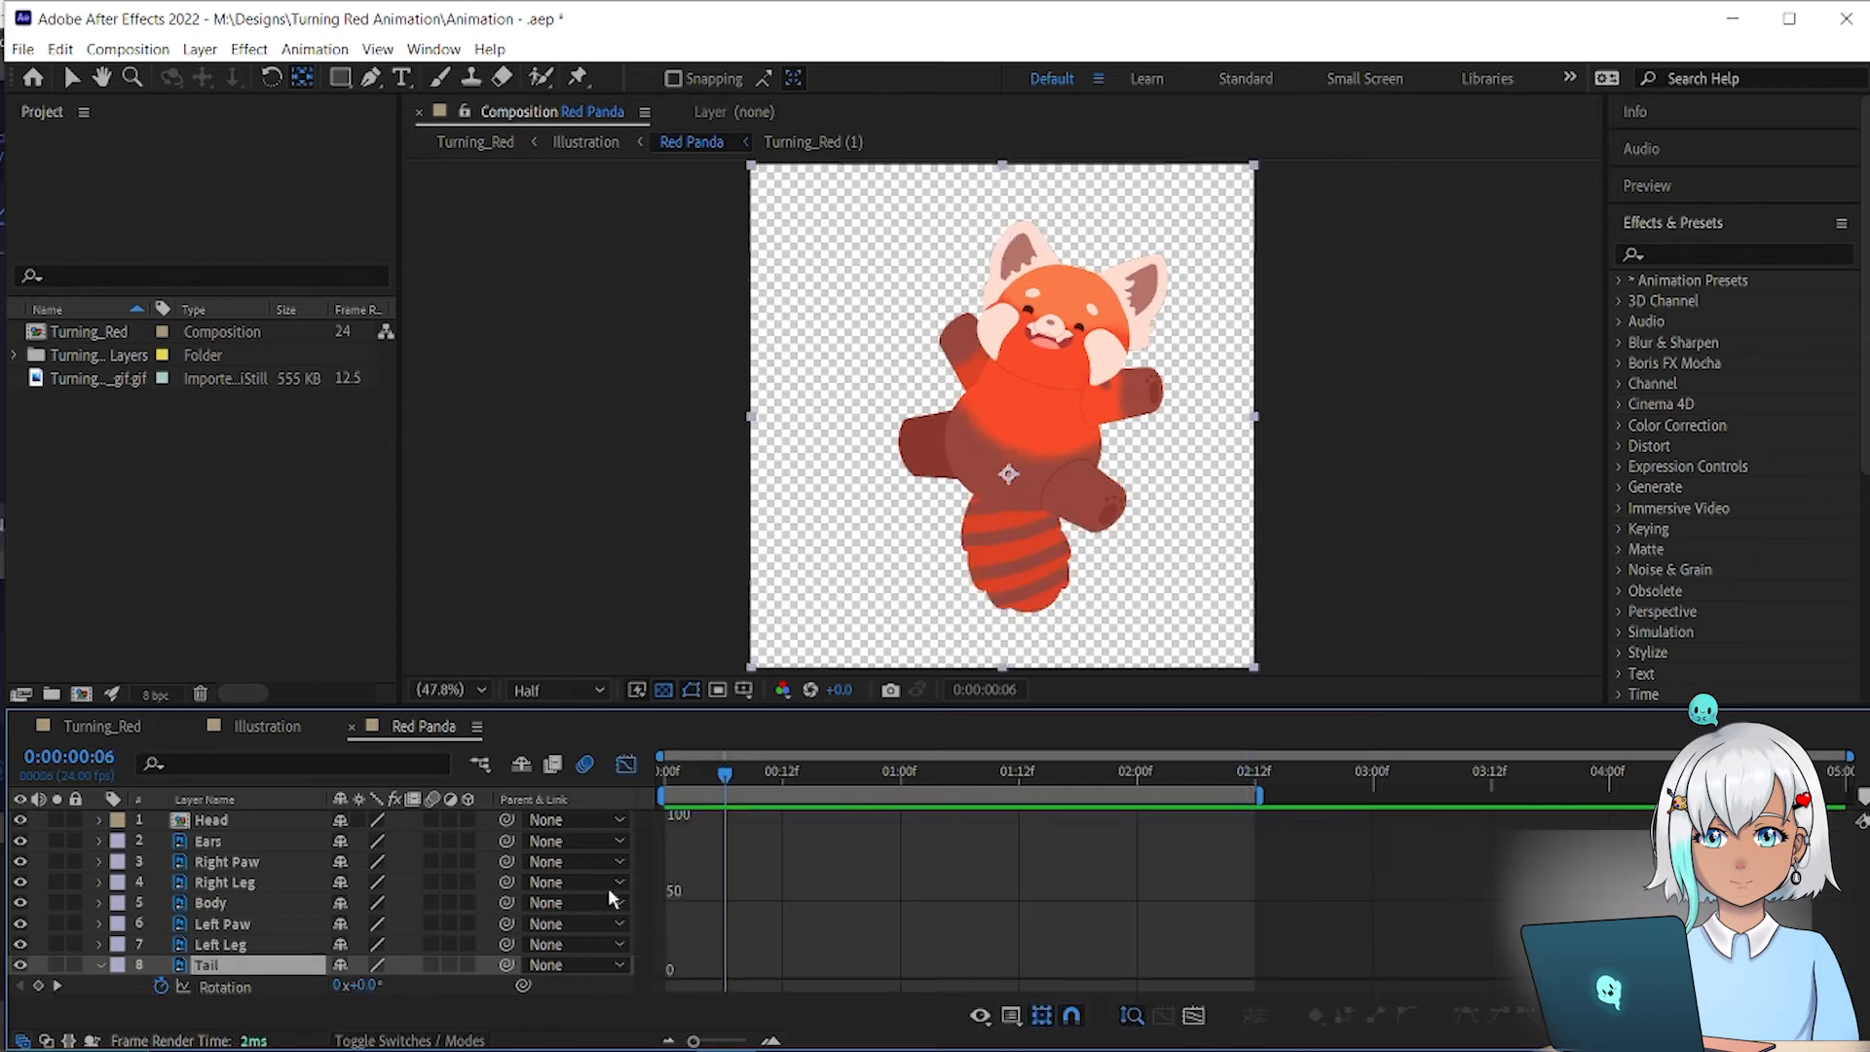
click(271, 987)
click(1202, 979)
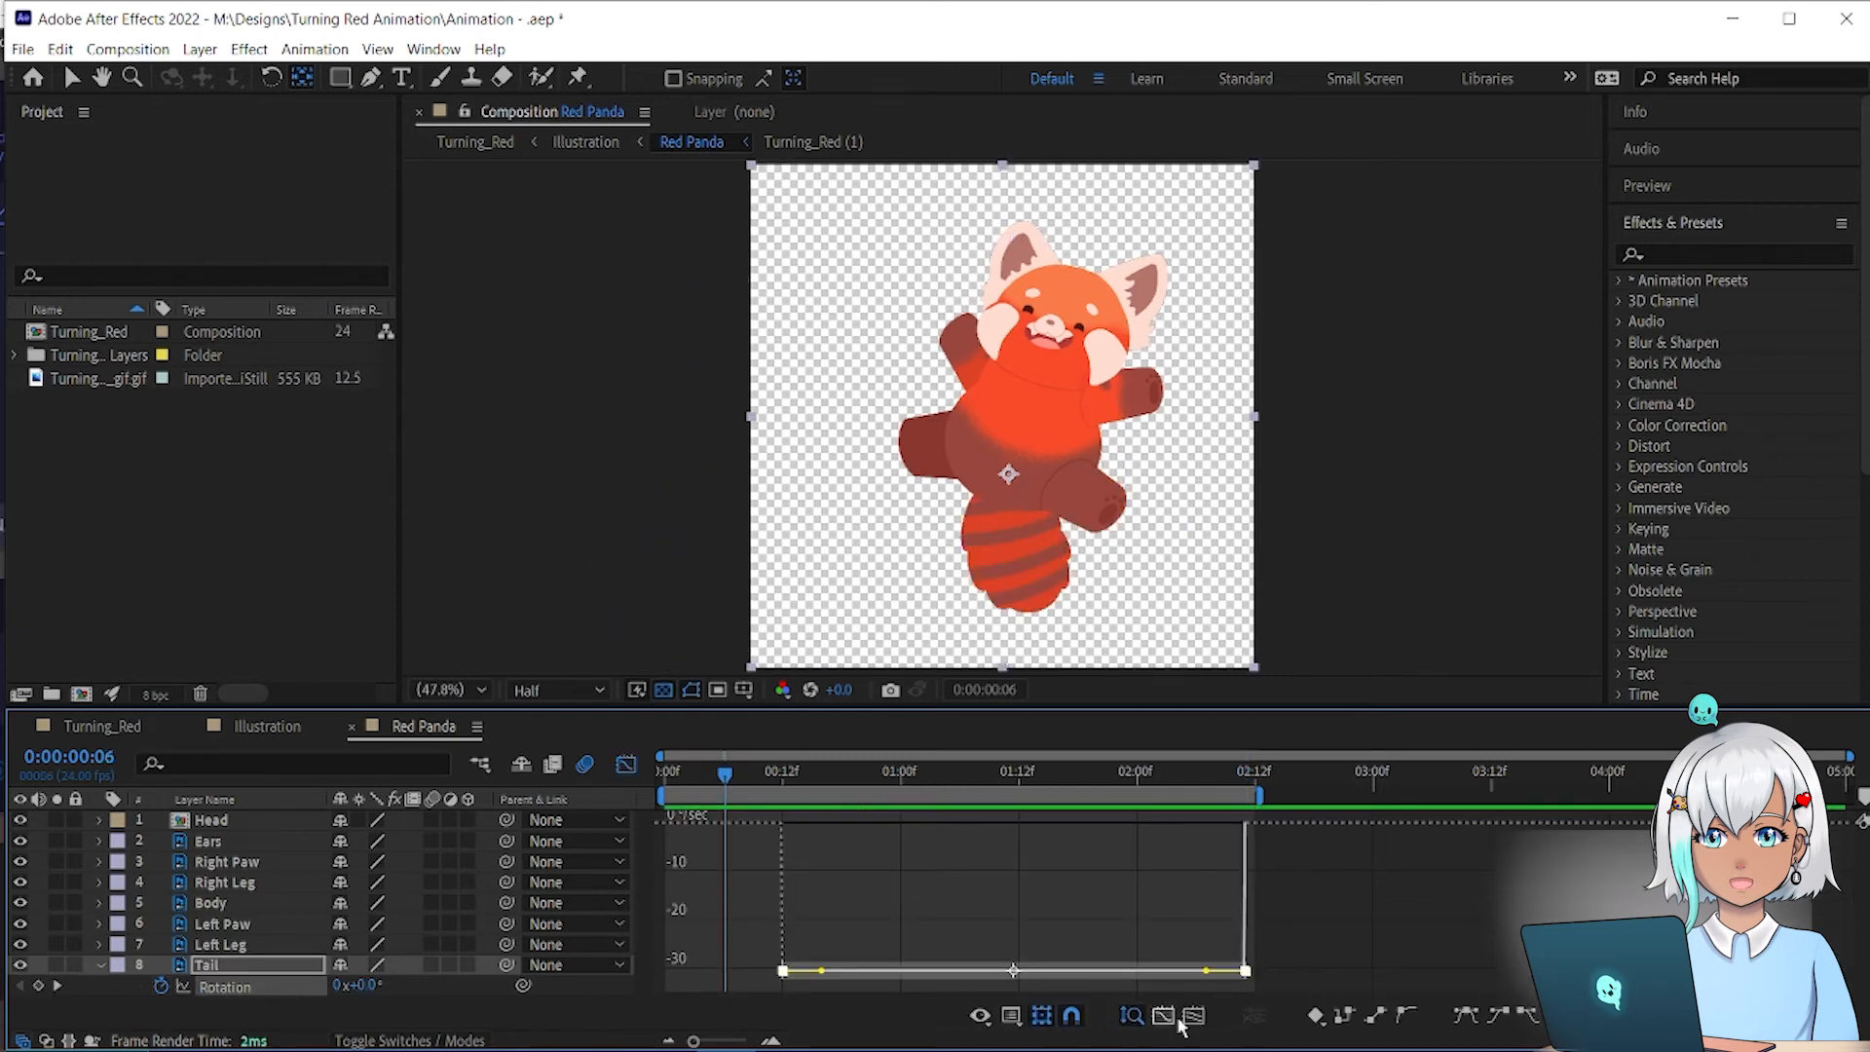
click(1464, 1018)
Step: Keyframe the Left Leg's Rotation at 0:00:00:12 and rotate the leg at the end of the layer
click(243, 947)
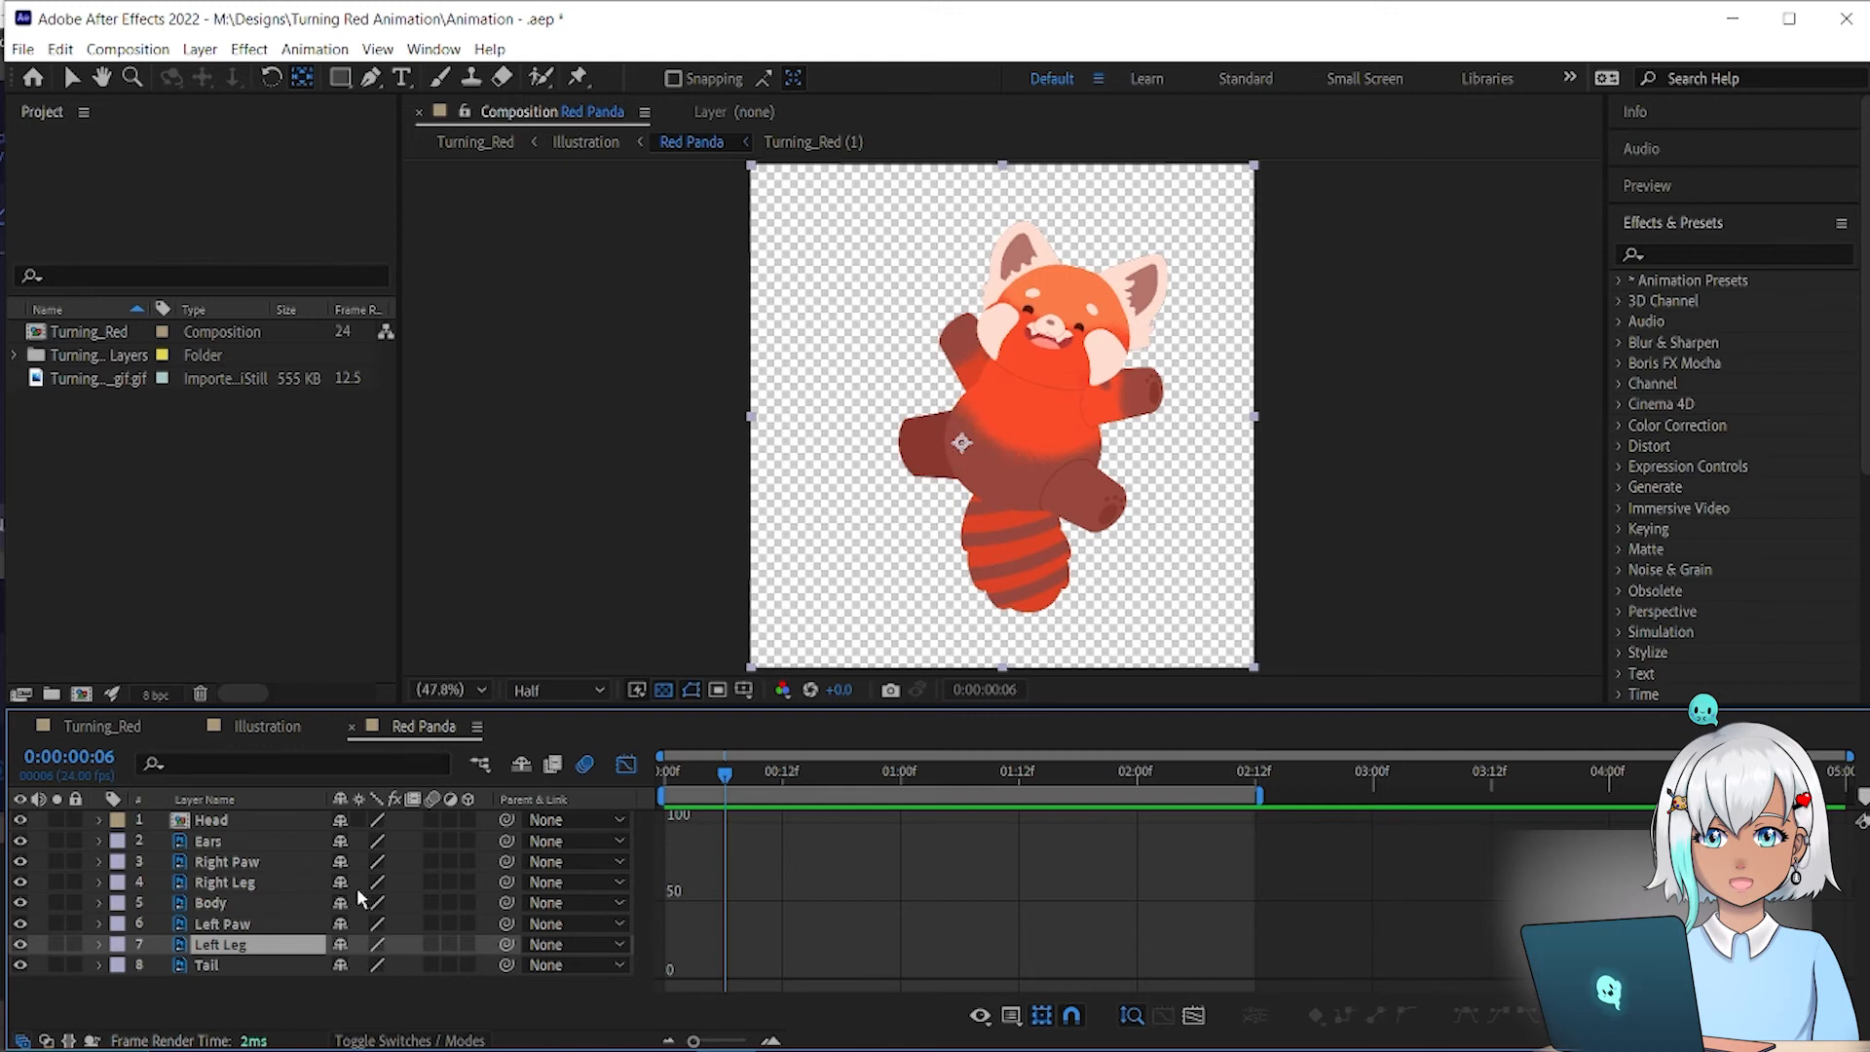
click(784, 773)
key(alt+shift+r)
click(1256, 773)
drag(368, 964, 392, 959)
Step: Keyframe the Left Leg's Position at 0:00:00:12 and scrub through the leg's motion
click(228, 965)
click(783, 772)
key(alt+shift+p)
click(1250, 776)
drag(1296, 873, 680, 857)
click(703, 777)
Step: Rotate the Left Paw at the end of its layer
click(222, 923)
key(r)
click(1247, 777)
drag(362, 944, 345, 883)
key(r)
Step: Keyframe the Right Leg's Position at 0:00:00:12 and apply Easy Ease to its keyframes
click(234, 883)
key(r)
click(265, 946)
key(r)
key(r)
click(234, 883)
key(p)
click(783, 773)
key(alt+shift+p)
click(1248, 777)
key(F9)
Step: Animate the Right Paw's Rotation from 0:00:00:12 to the layer's end with Easy Ease and scrub through the motion
click(784, 773)
click(262, 859)
key(r)
click(160, 882)
click(1247, 776)
drag(727, 884, 1295, 977)
key(F9)
drag(1248, 776, 841, 776)
Step: Keyframe the Ears' Scale at 0:00:00:12, unlink its proportions and slightly increase the vertical scale at the layer's end
click(234, 841)
click(786, 772)
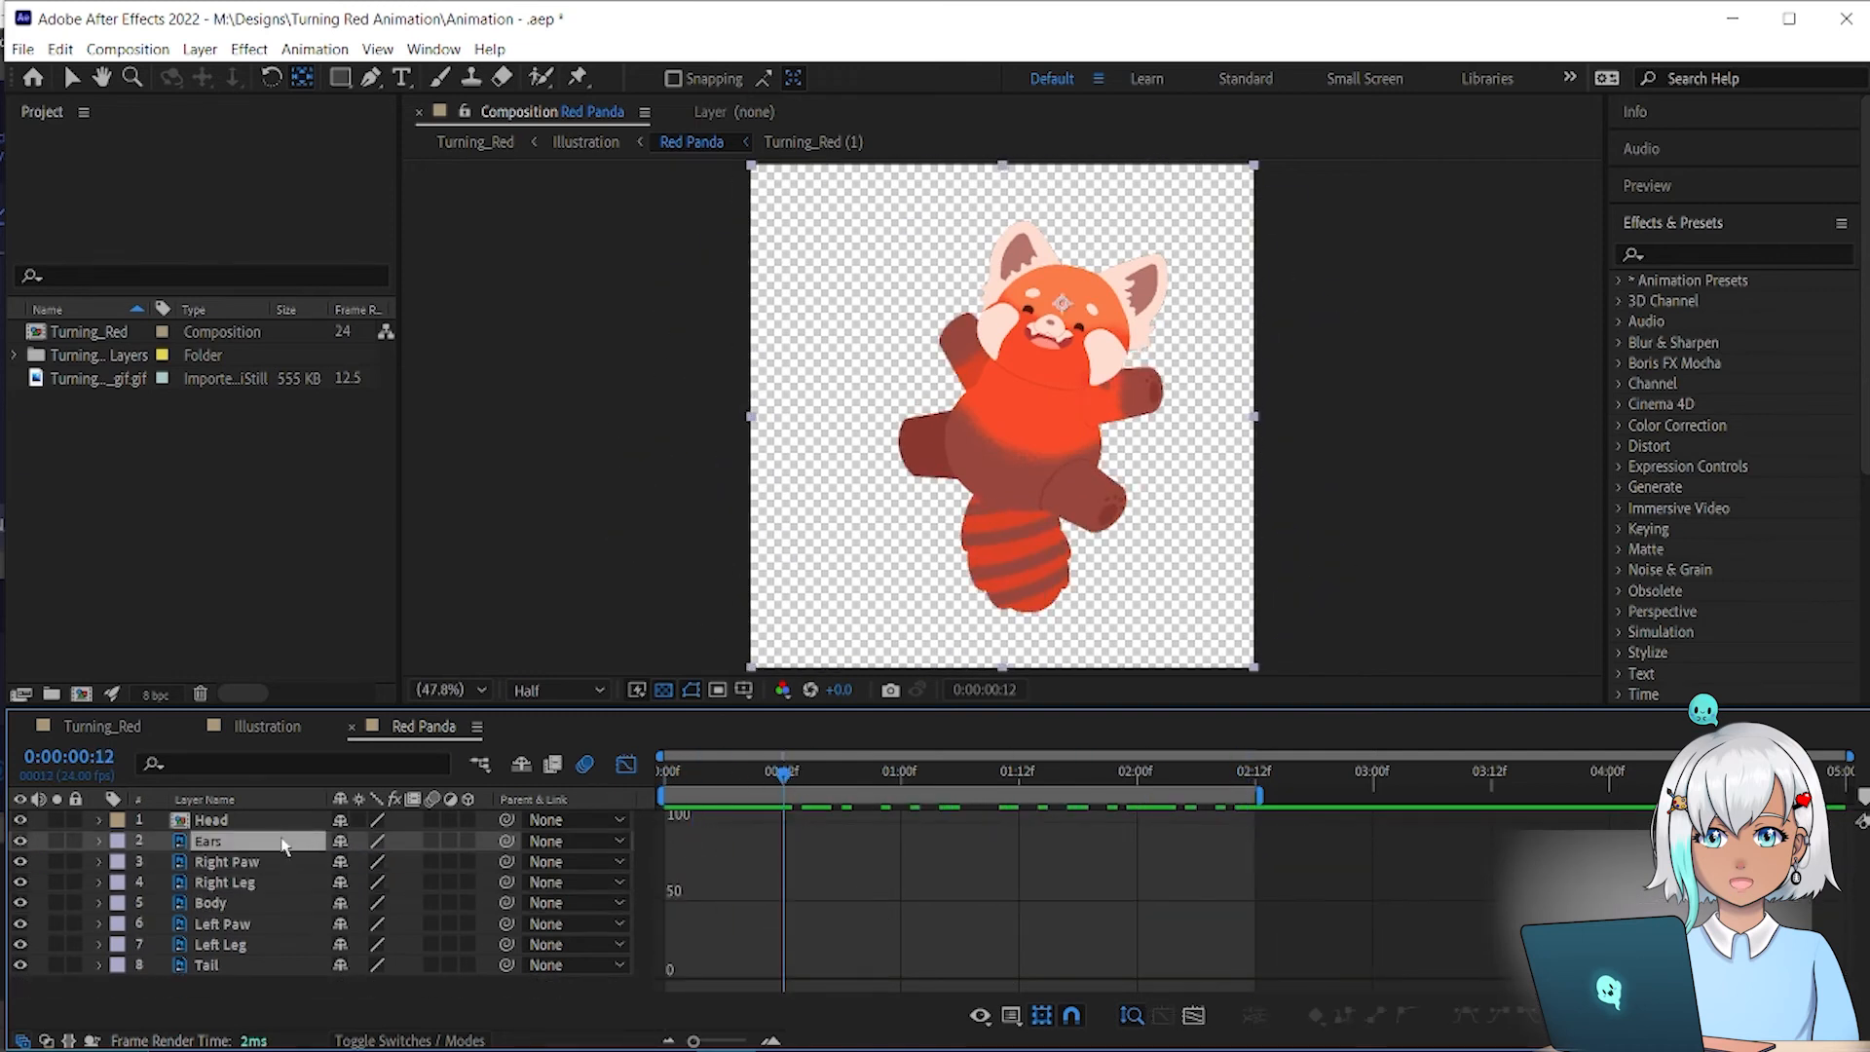
key(s)
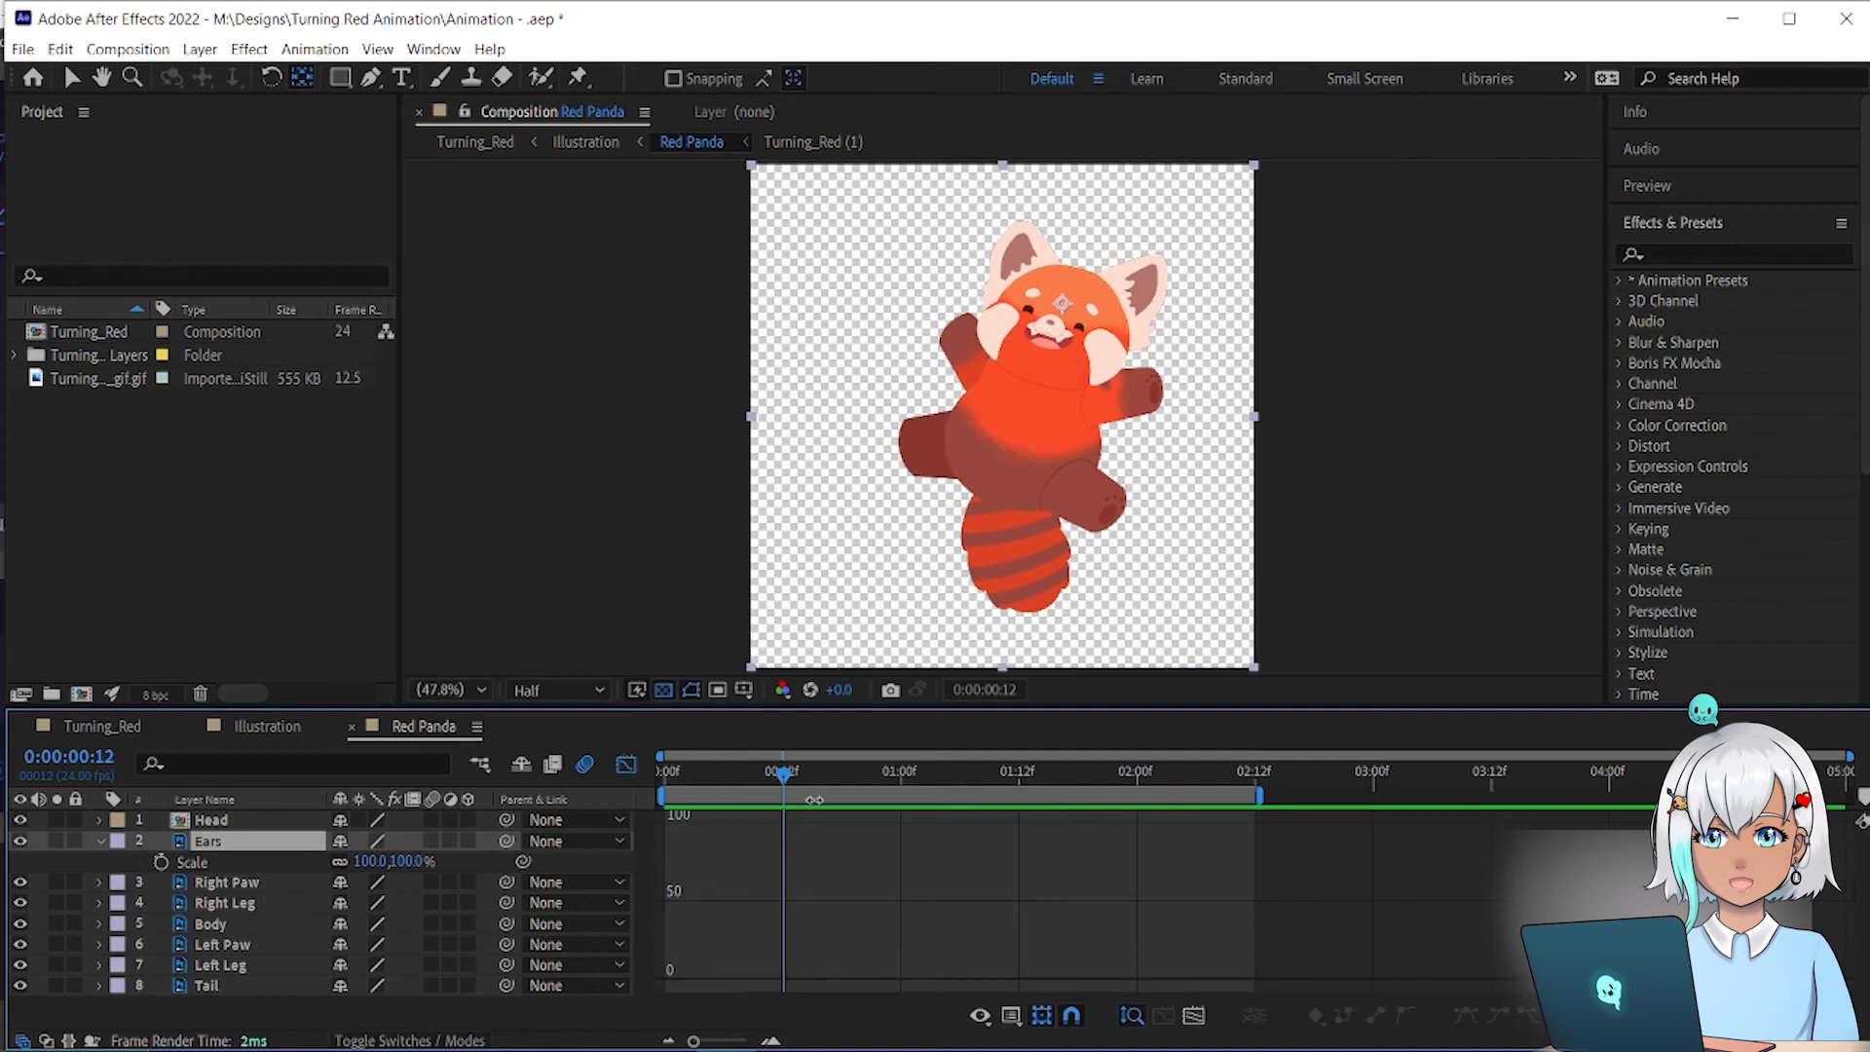
click(161, 862)
click(340, 862)
drag(784, 773, 1246, 773)
drag(409, 862, 417, 862)
Step: Apply Easy Ease to the Ears' Scale keyframes and enable Position keyframing on the layer
click(214, 862)
key(F9)
drag(1246, 773, 532, 780)
key(p)
click(161, 862)
key(u)
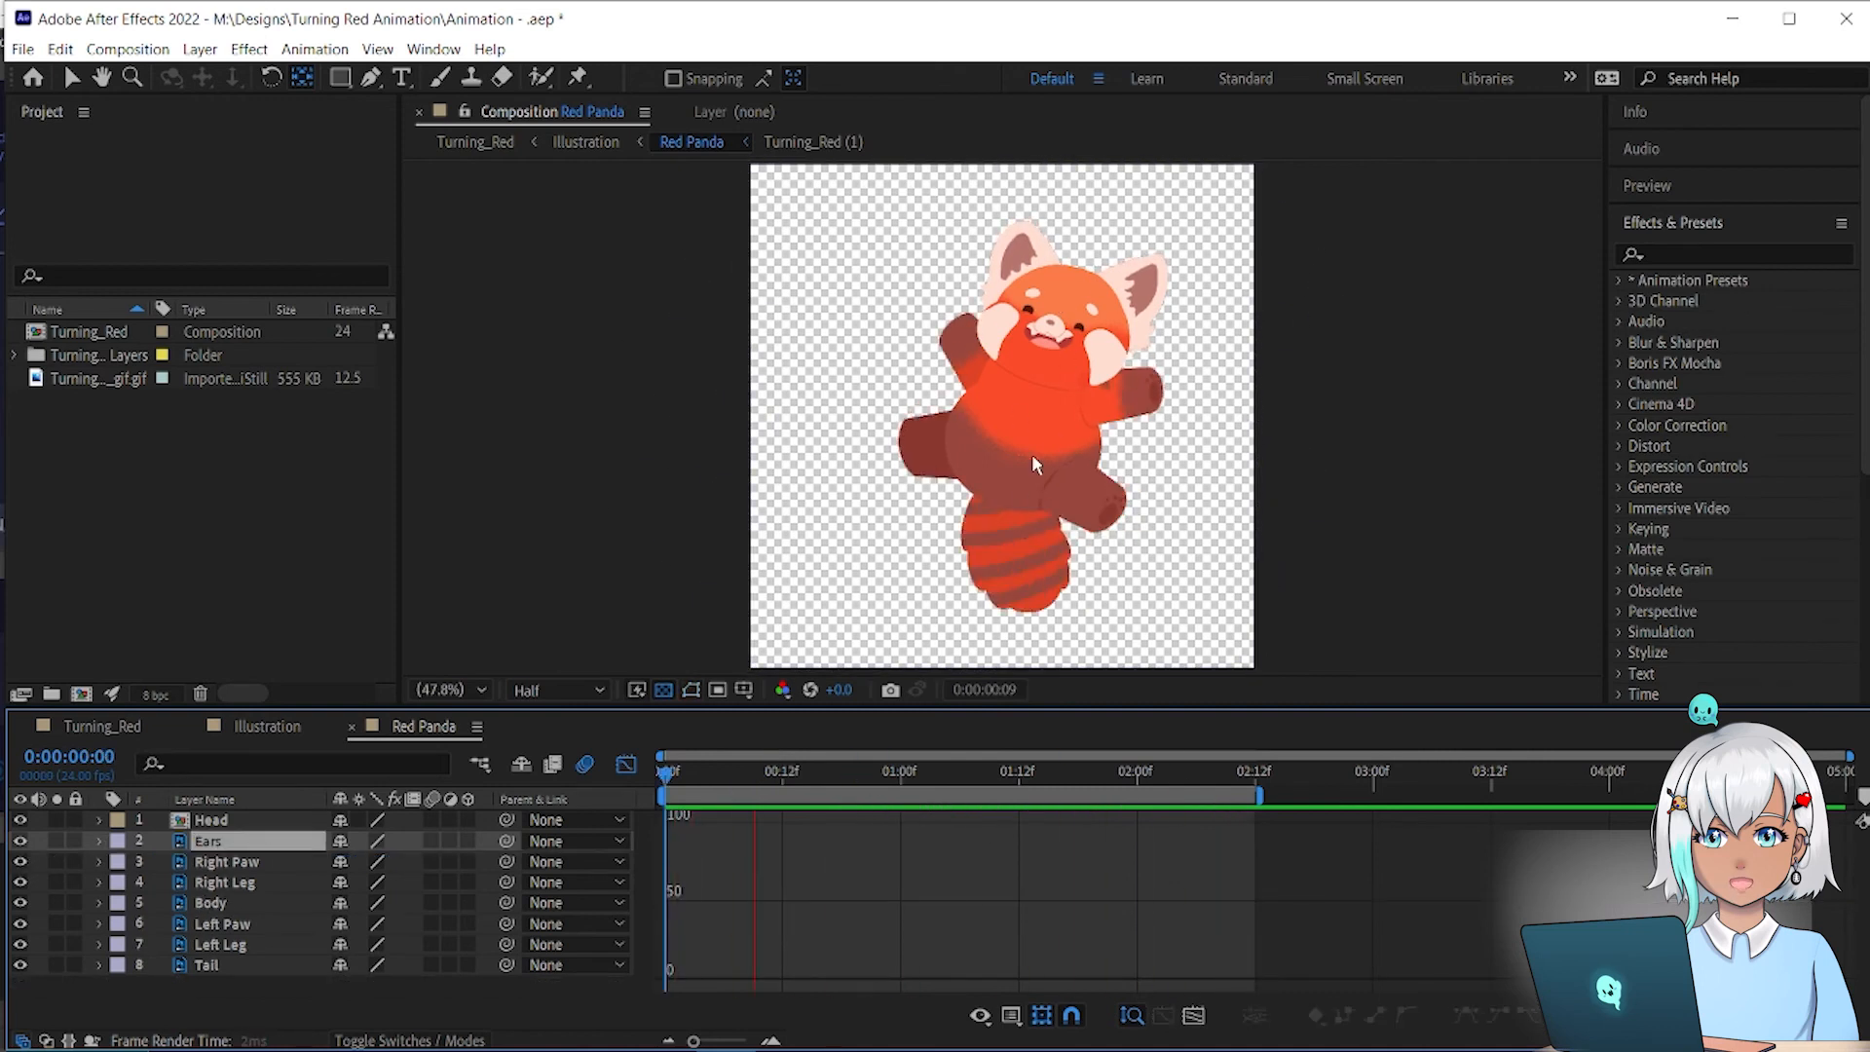
Step: Inspect the nested Head composition and keyframe the Head's Position at 0:00:00:12 in the Red Panda composition
click(267, 822)
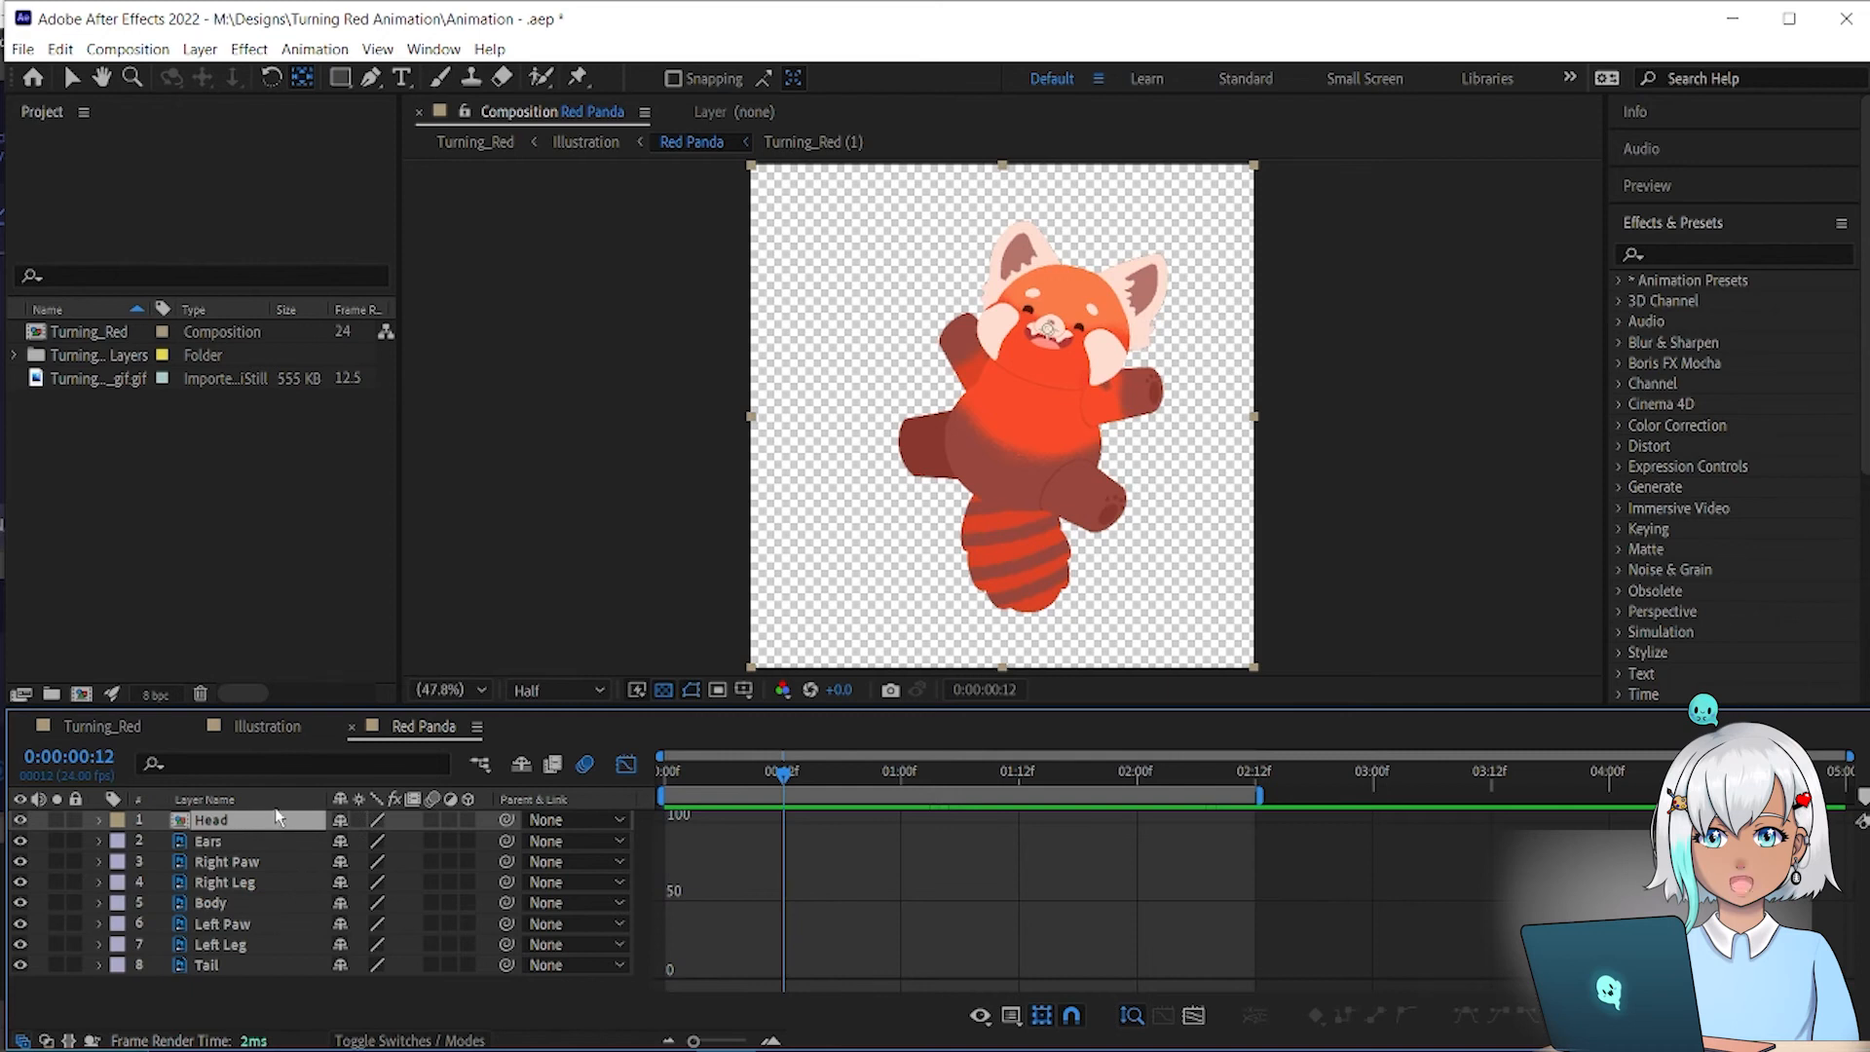
key(p)
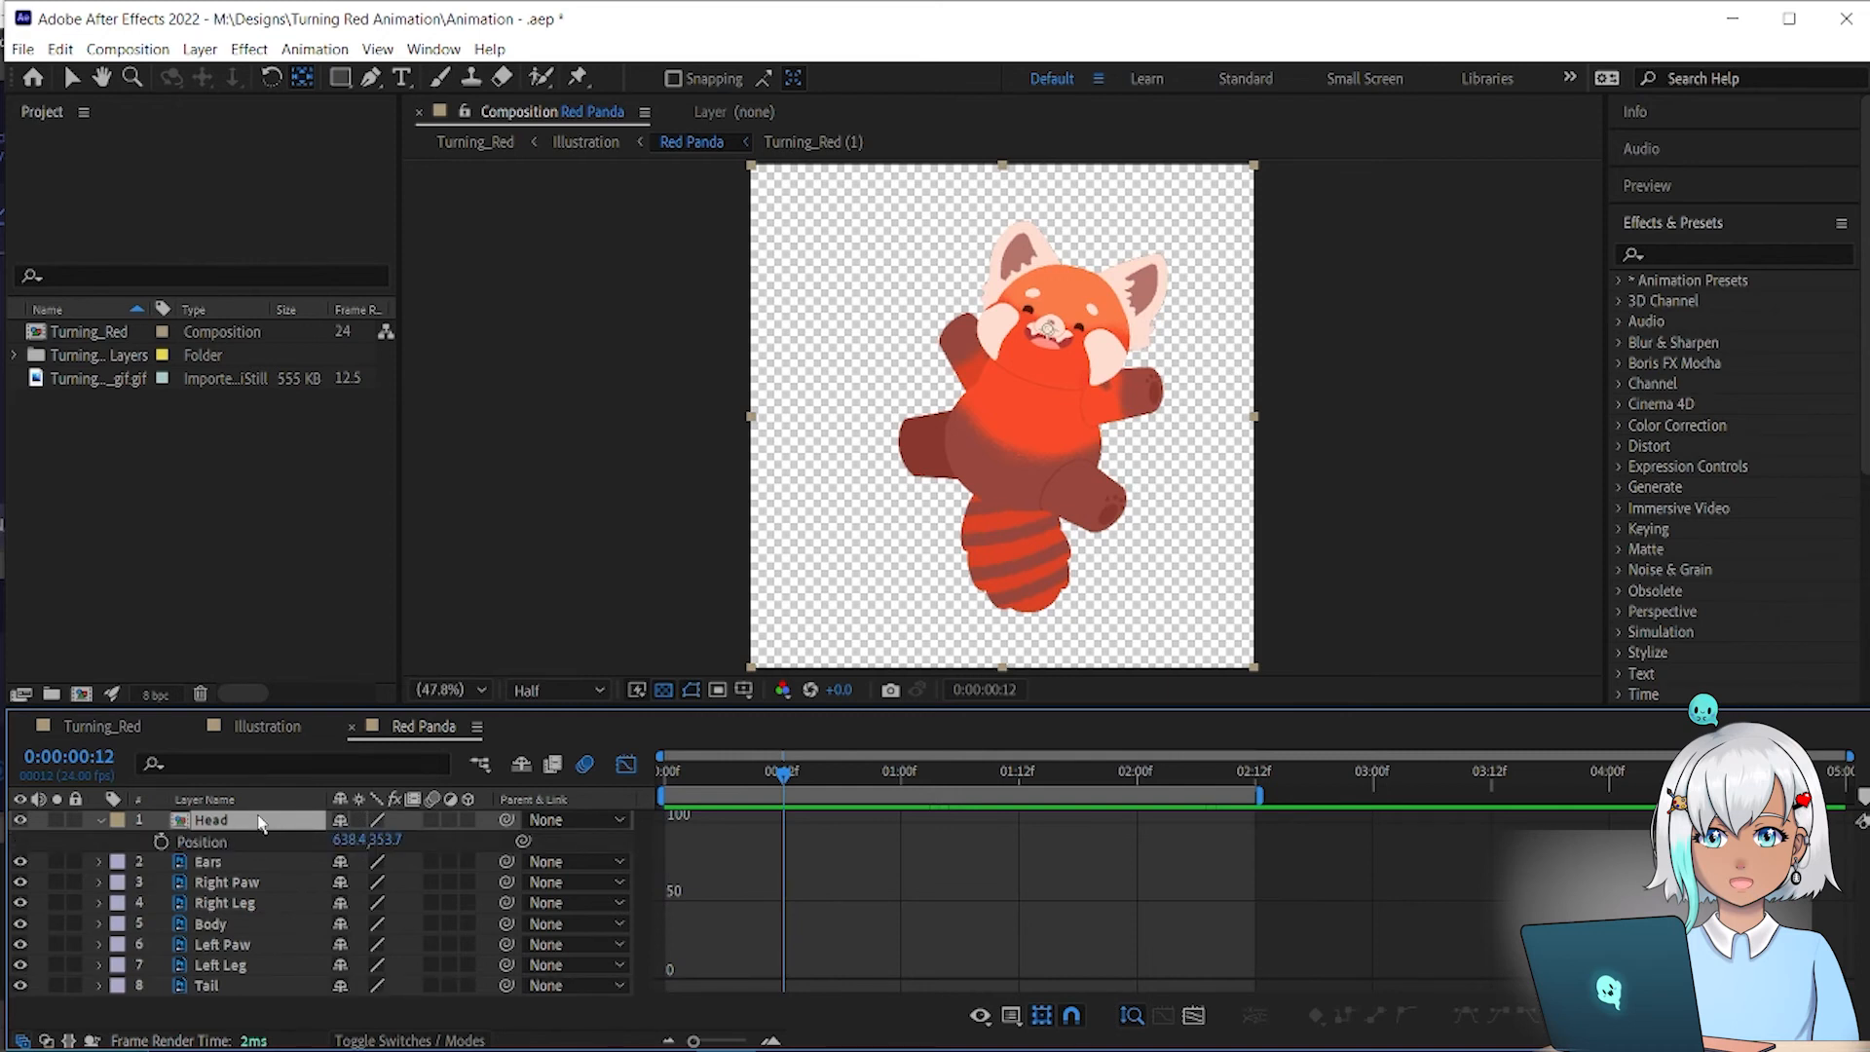
double_click(261, 821)
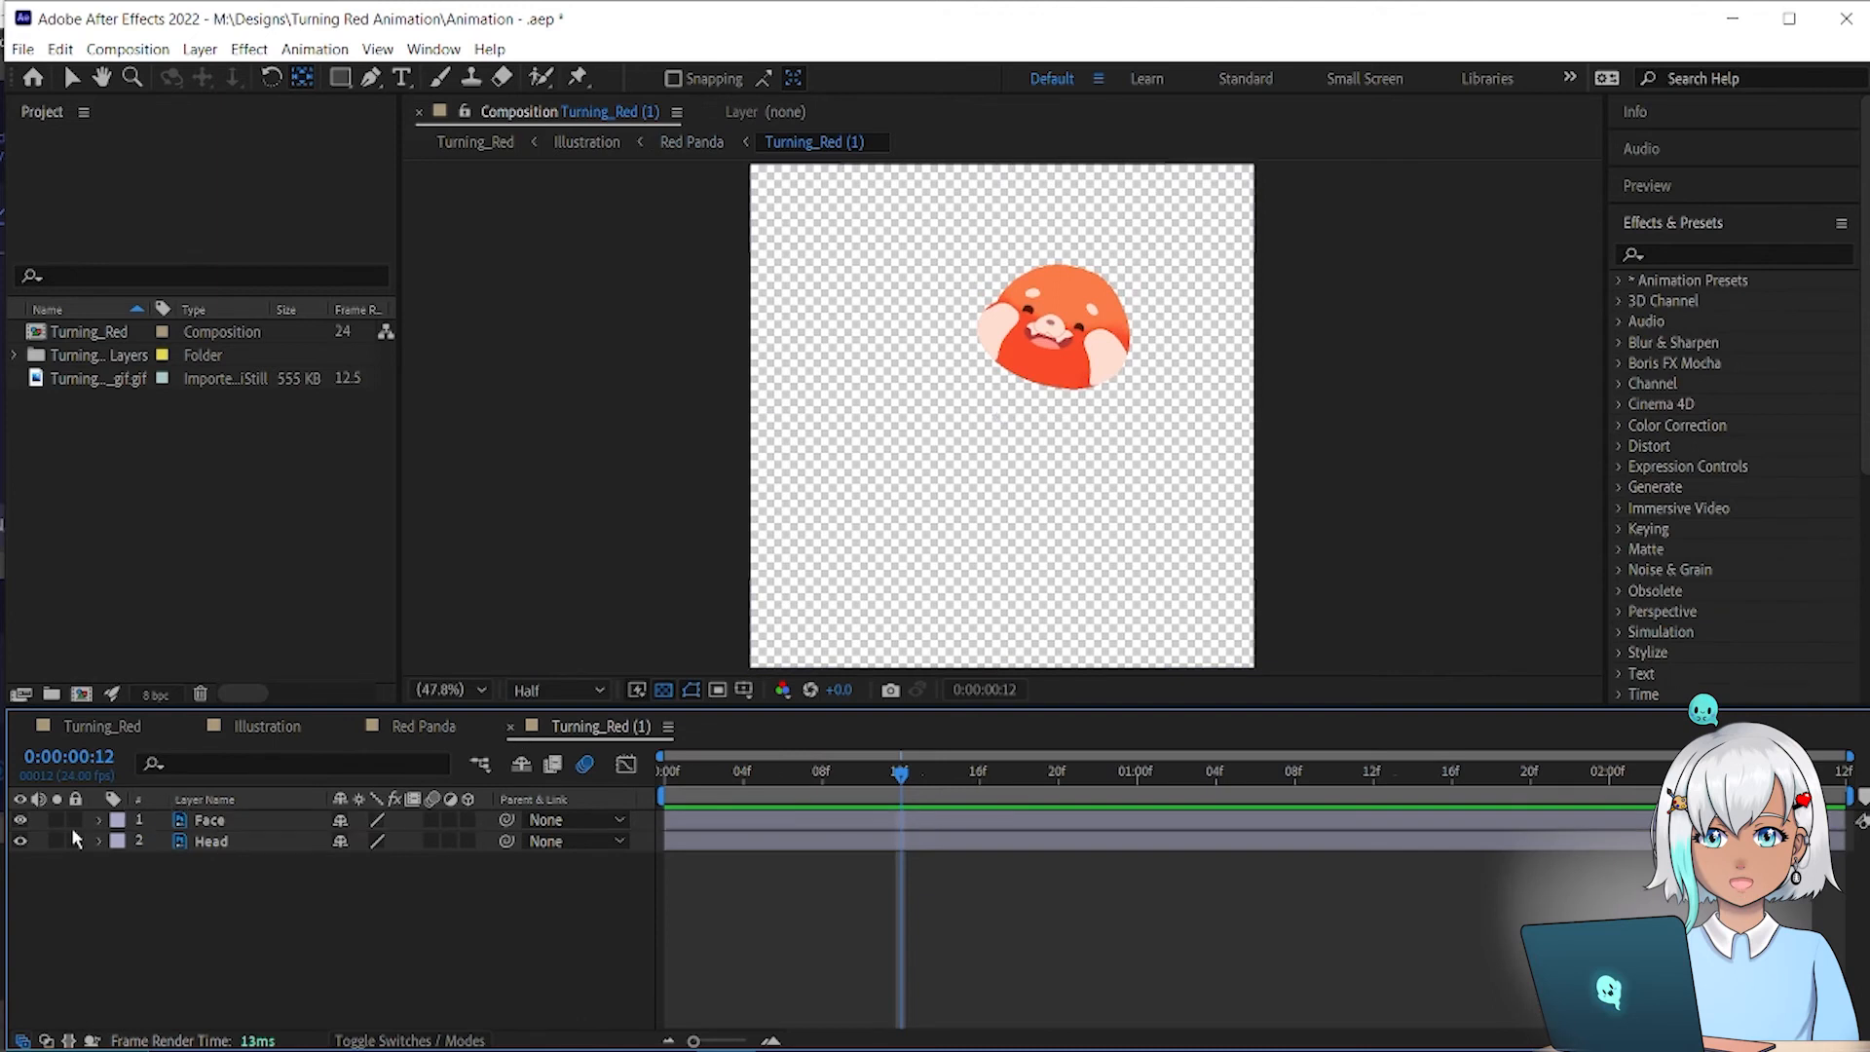
click(511, 727)
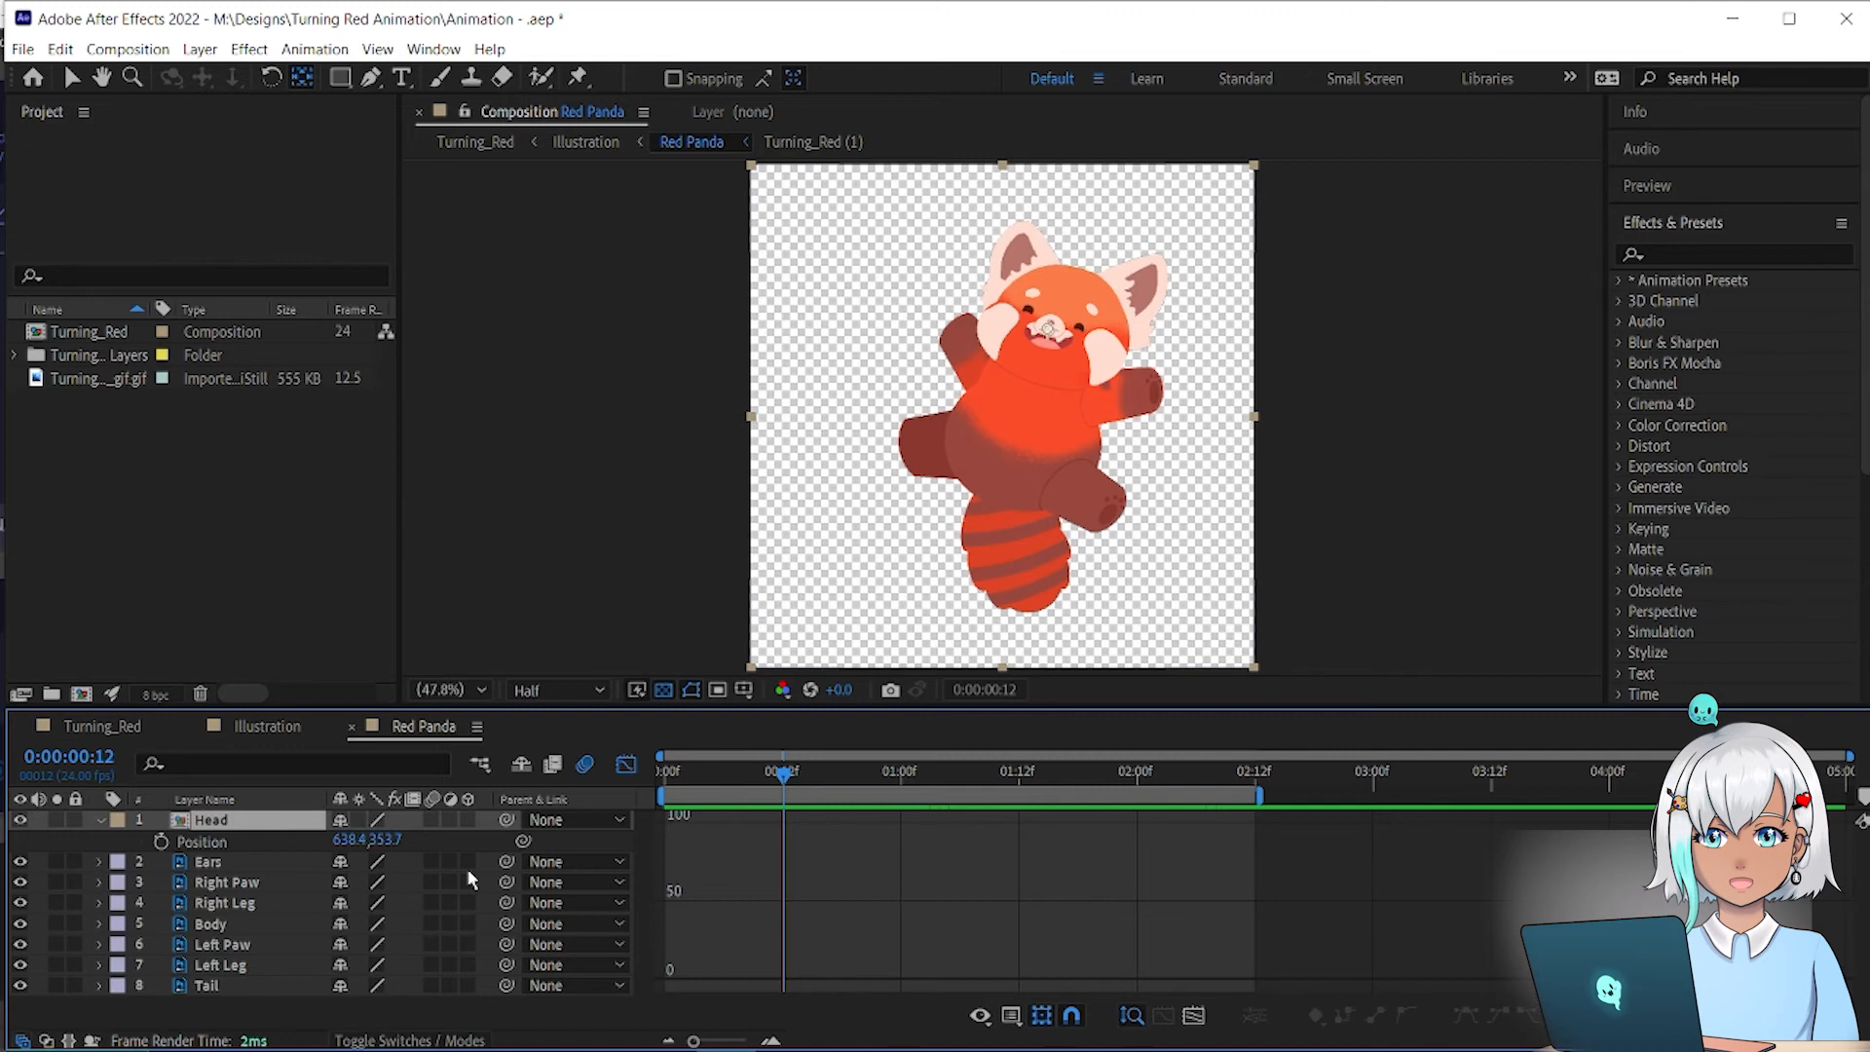
key(alt+shift+p)
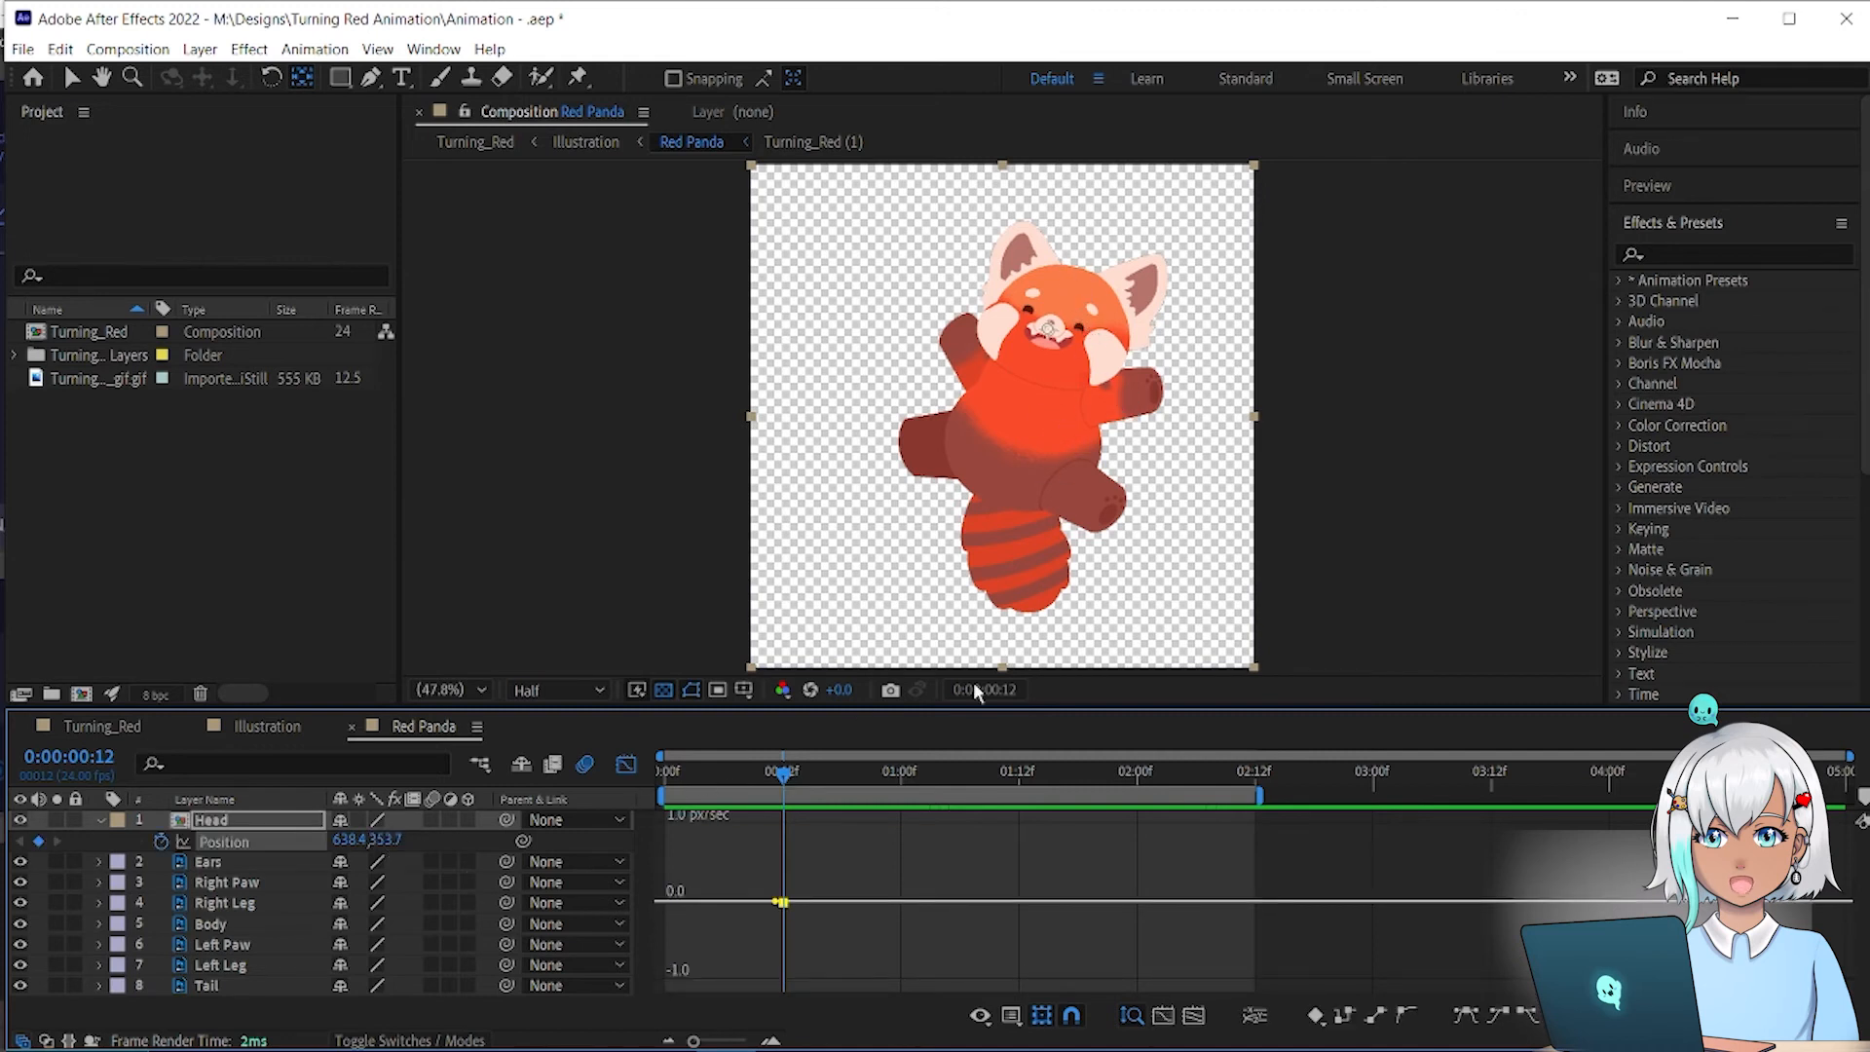
Step: Shift the Head vertically at the layer's end with Easy Ease, and parent the Ears layer to the Head
drag(1169, 772, 1252, 776)
drag(387, 840, 353, 840)
key(F9)
drag(1246, 774, 443, 844)
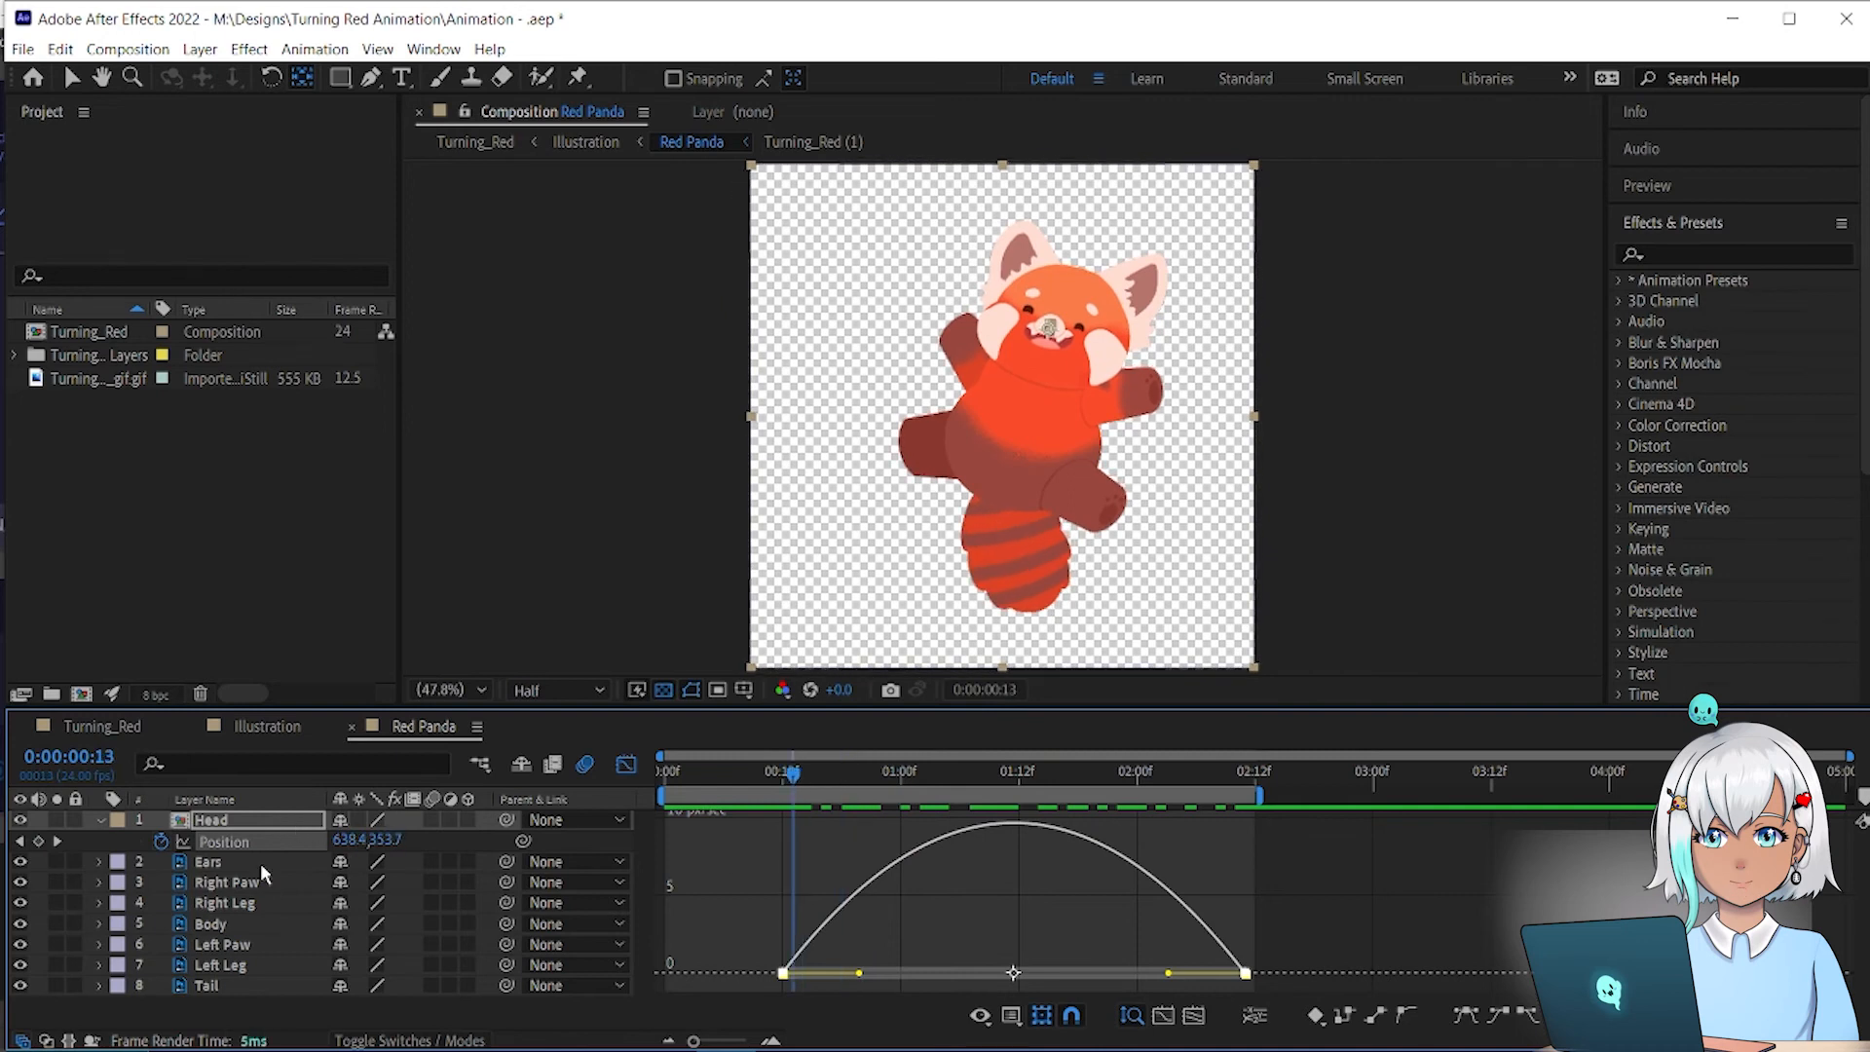
drag(505, 862, 219, 828)
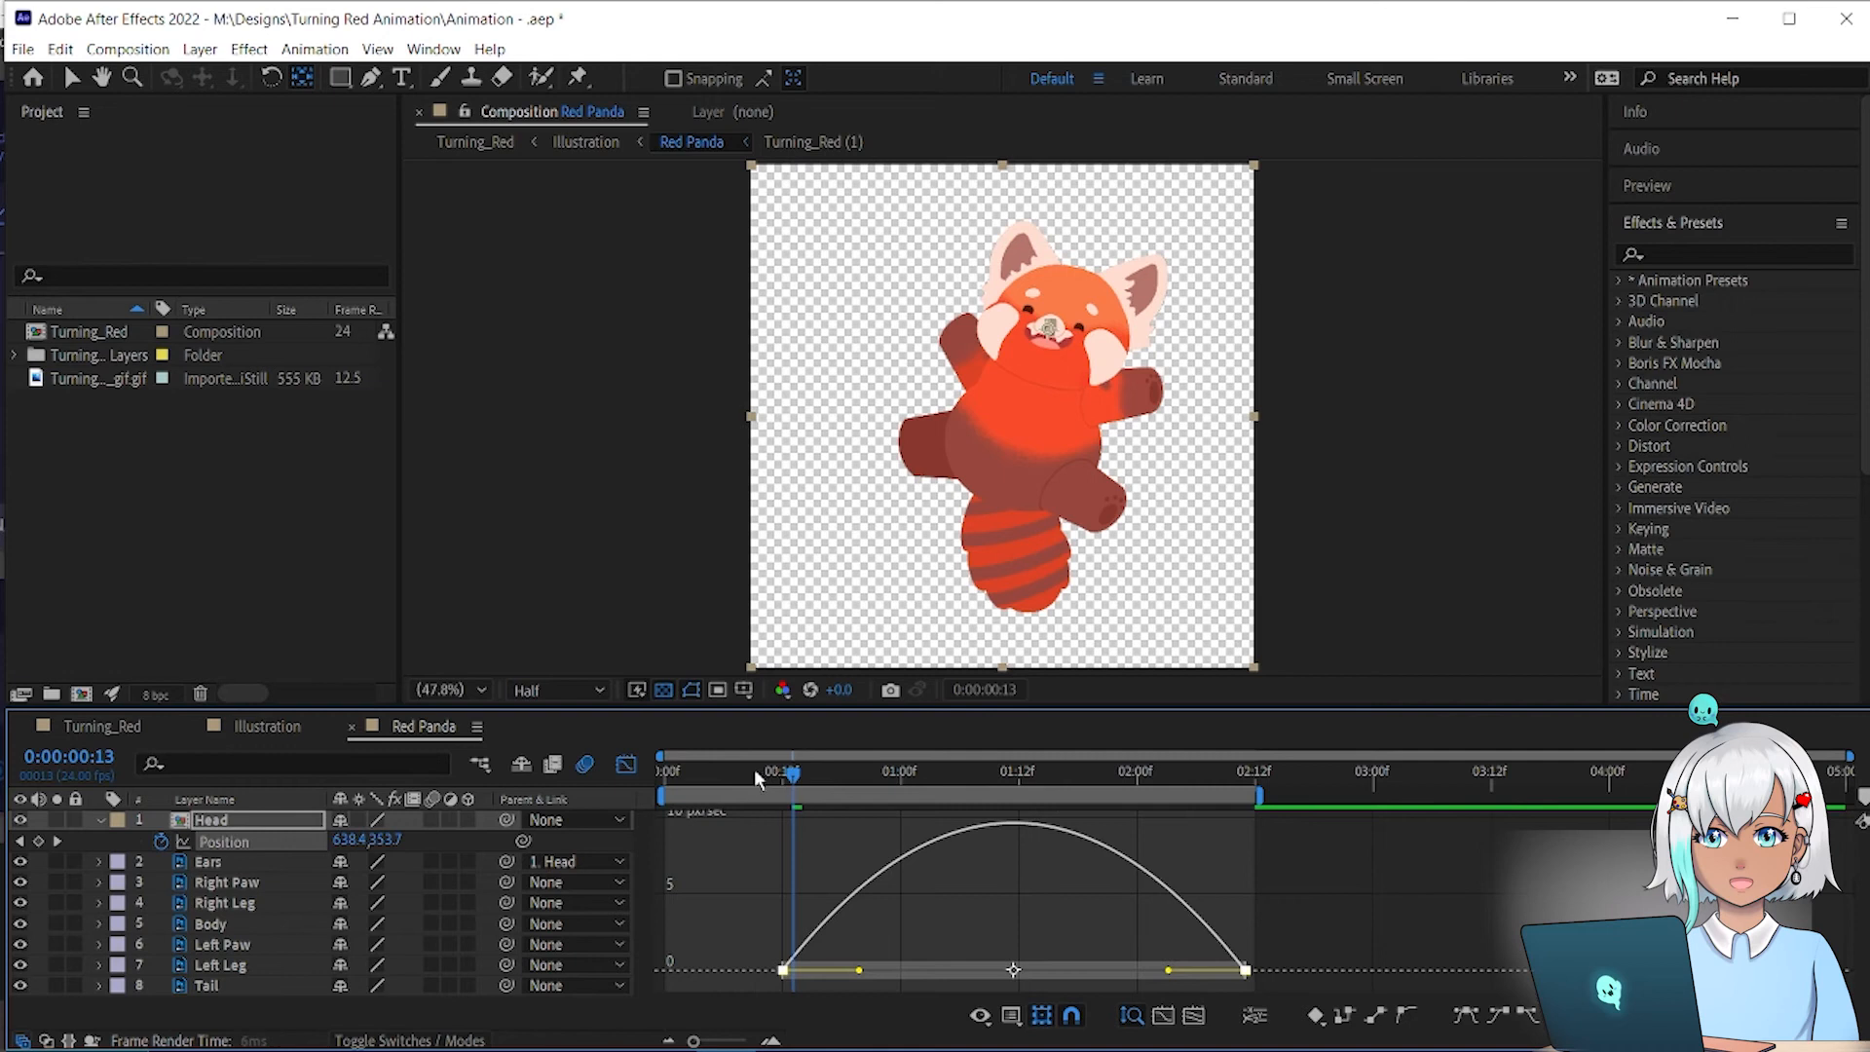
drag(760, 778, 748, 778)
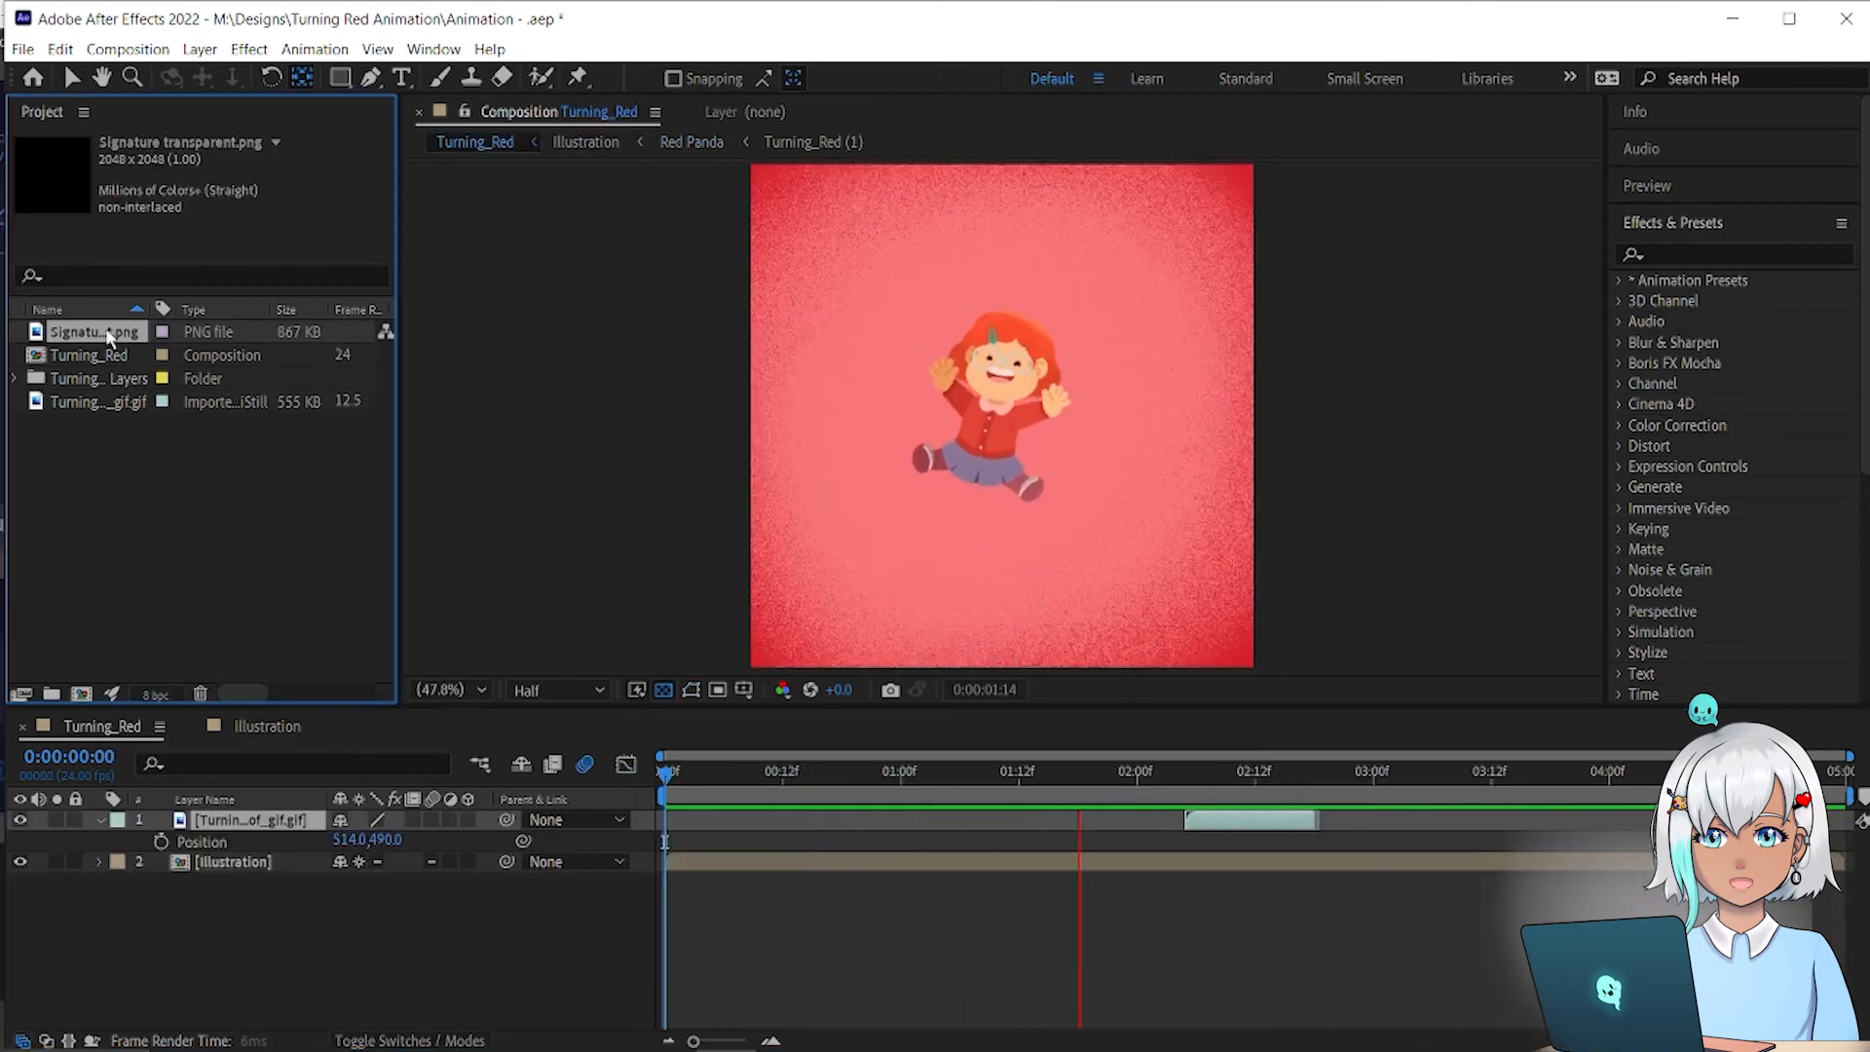
Step: Add Signature transparent.png below the GIF layer in Turning_Red, place it small in the canvas's lower-right corner and set its Opacity to 41%
mouse_move(109, 337)
mouse_down()
mouse_move(172, 910)
mouse_move(225, 866)
mouse_up()
click(20, 819)
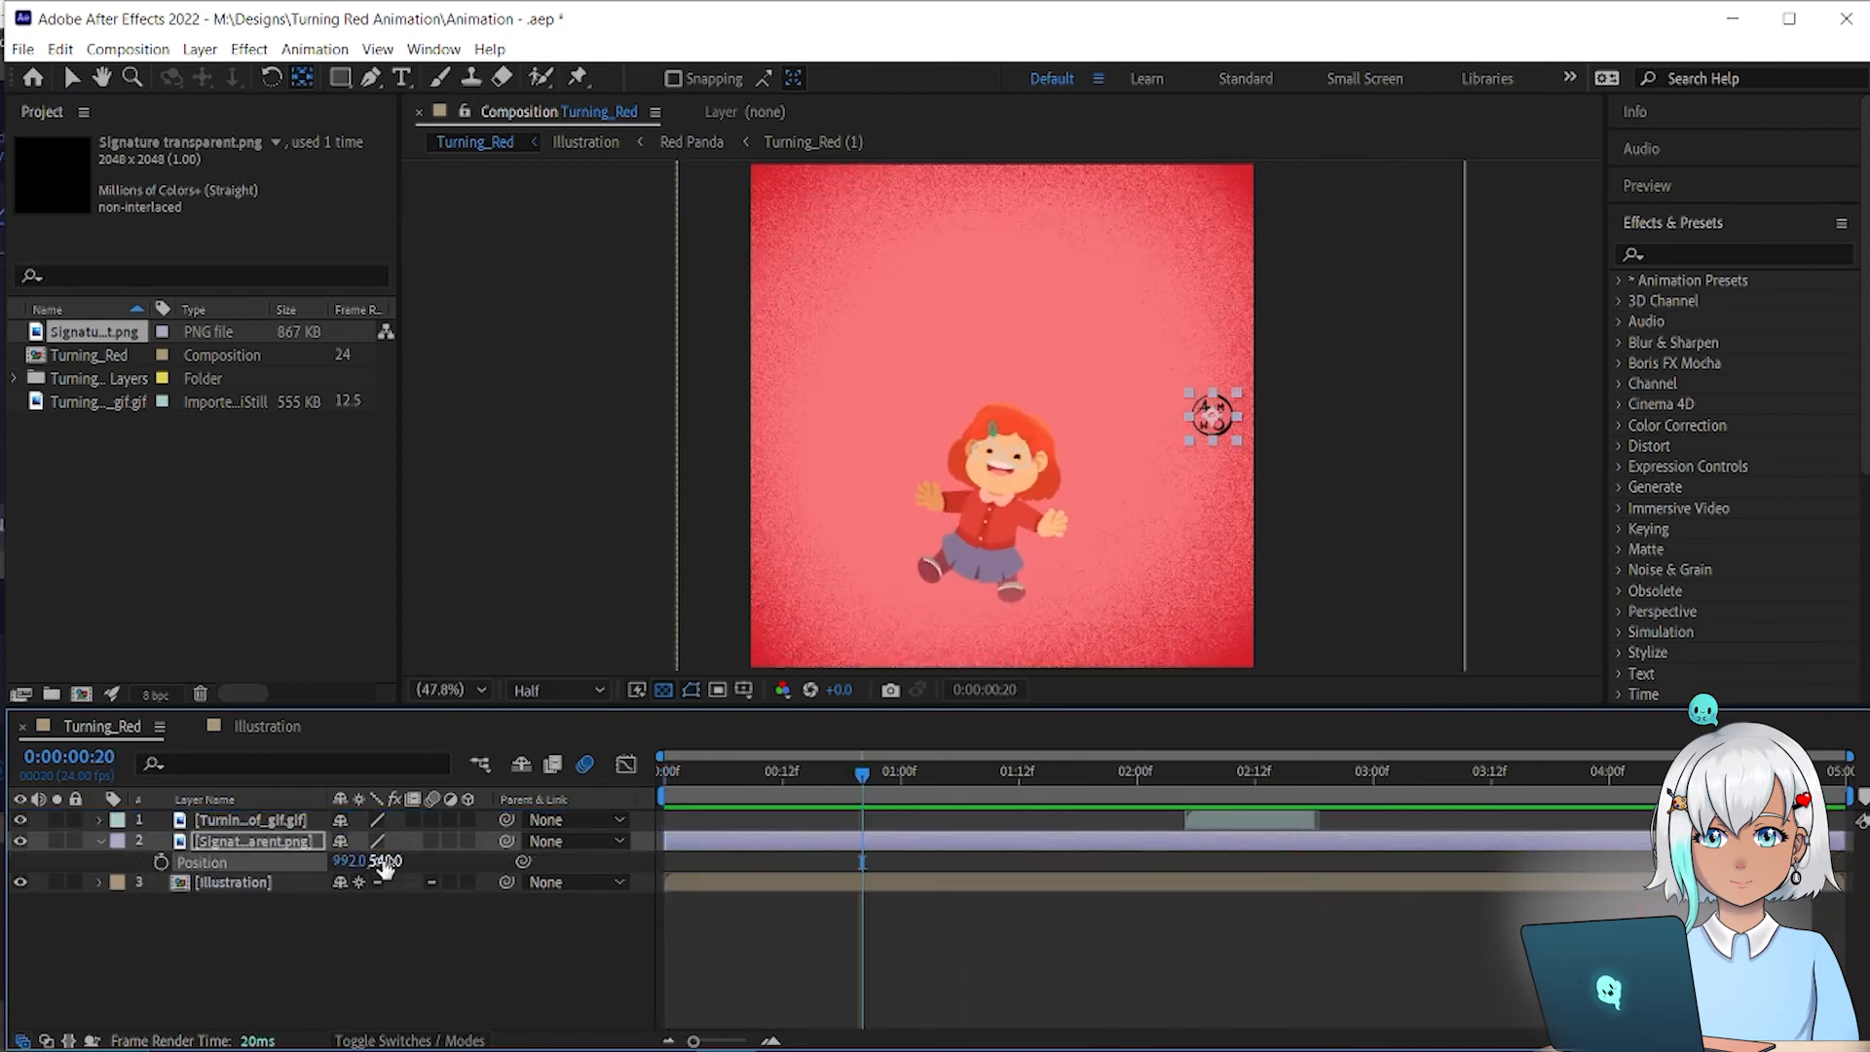
click(224, 843)
key(t)
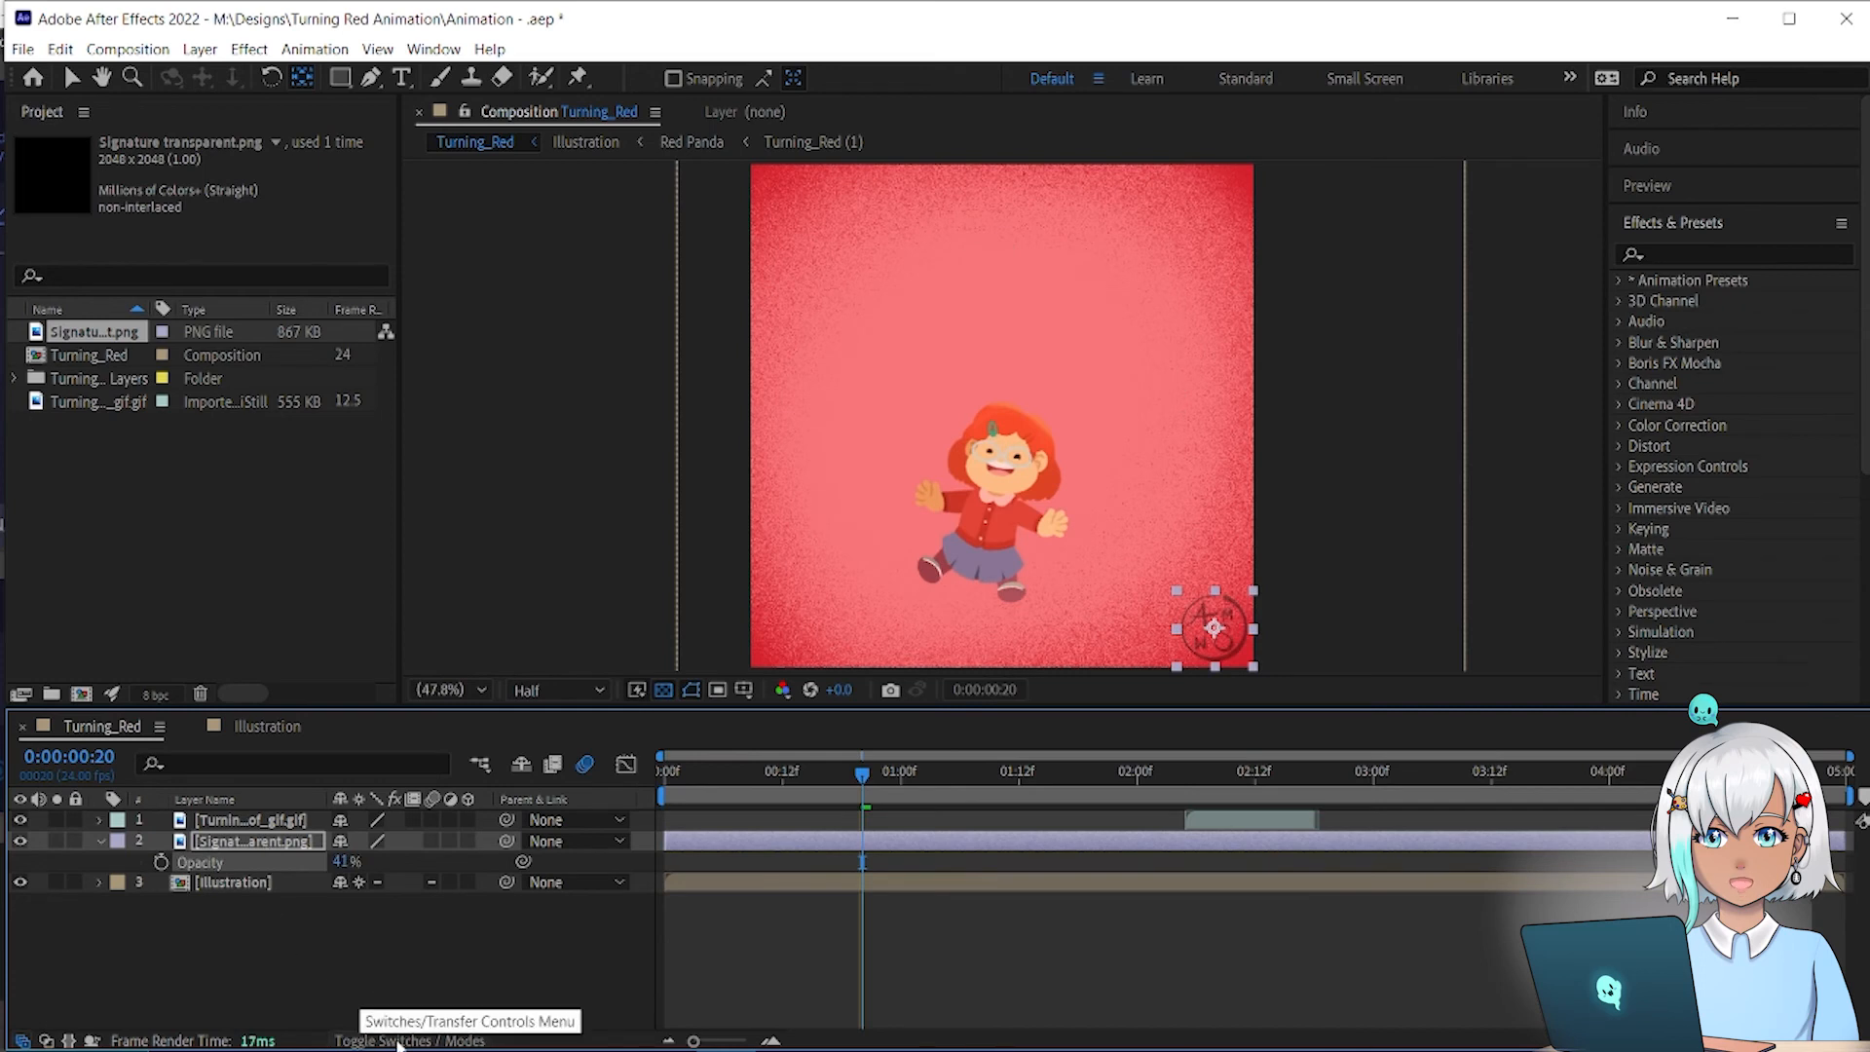
Step: Set the signature layer's blending mode to Multiply and preview the complete Turning_Red animation
click(400, 1041)
click(385, 841)
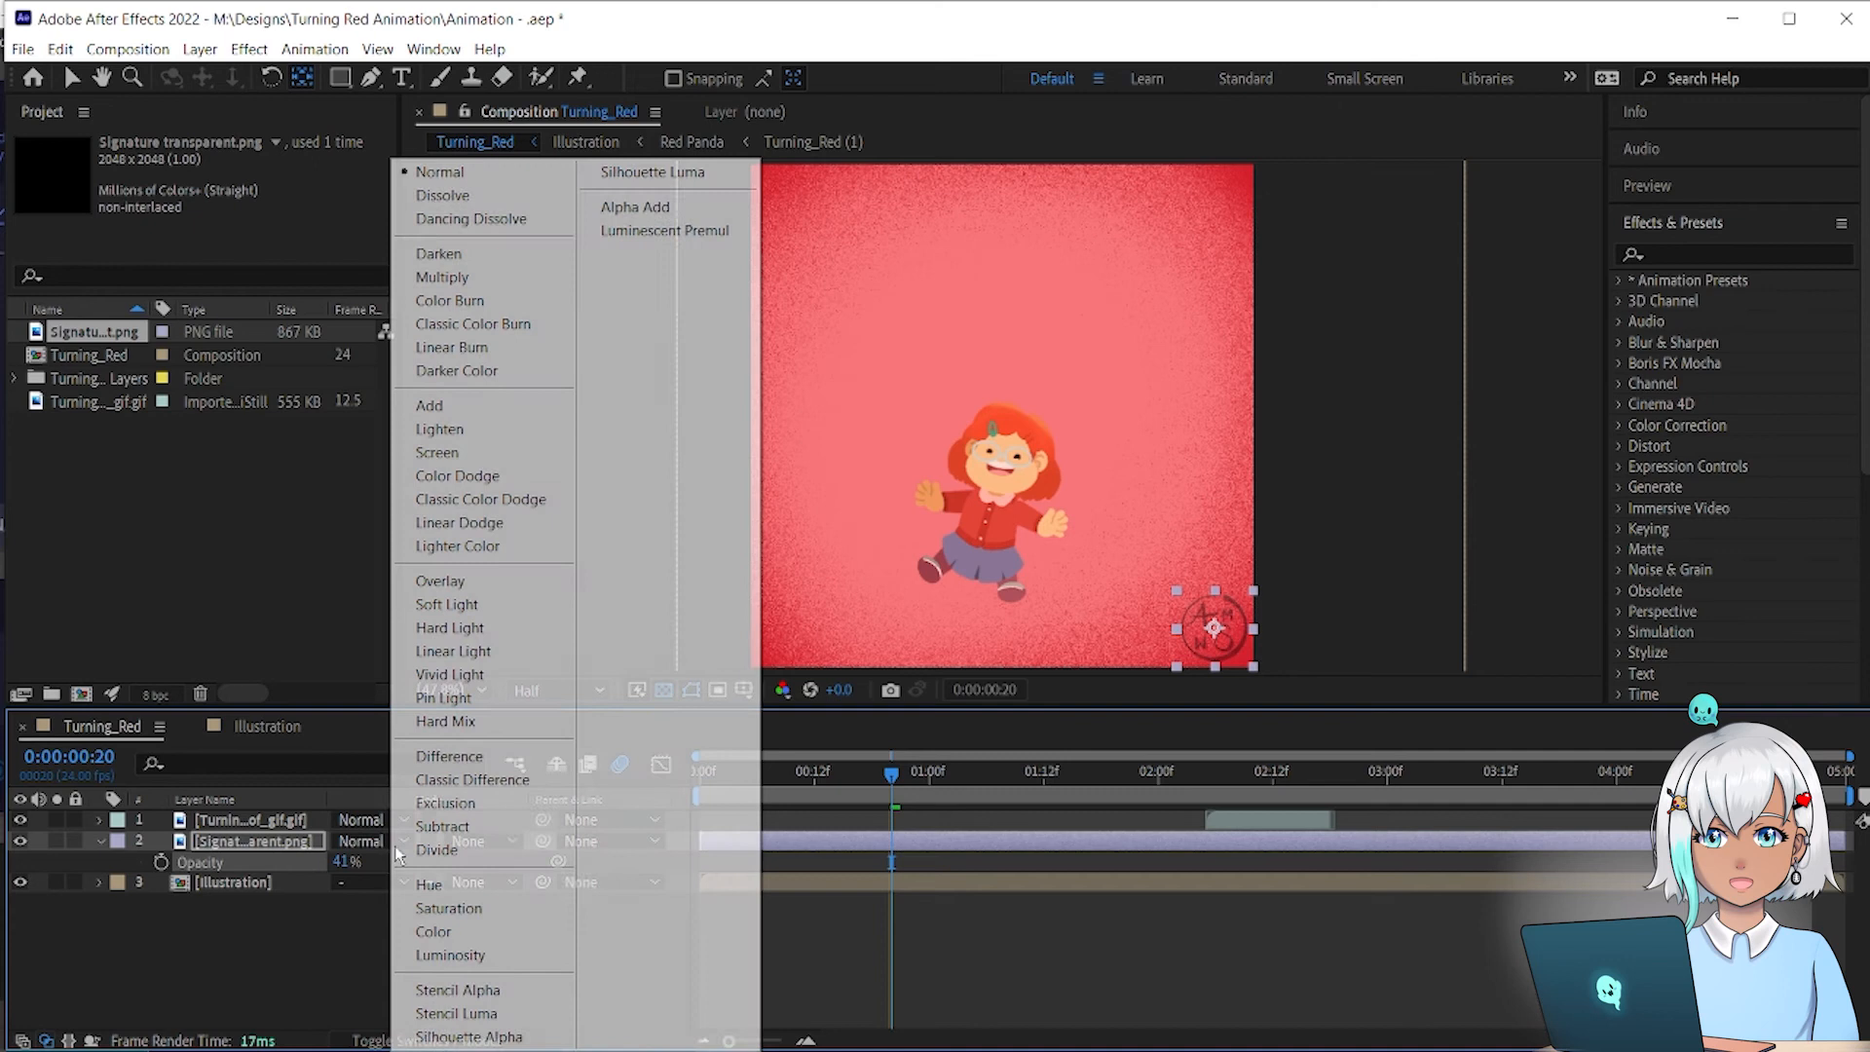
click(472, 278)
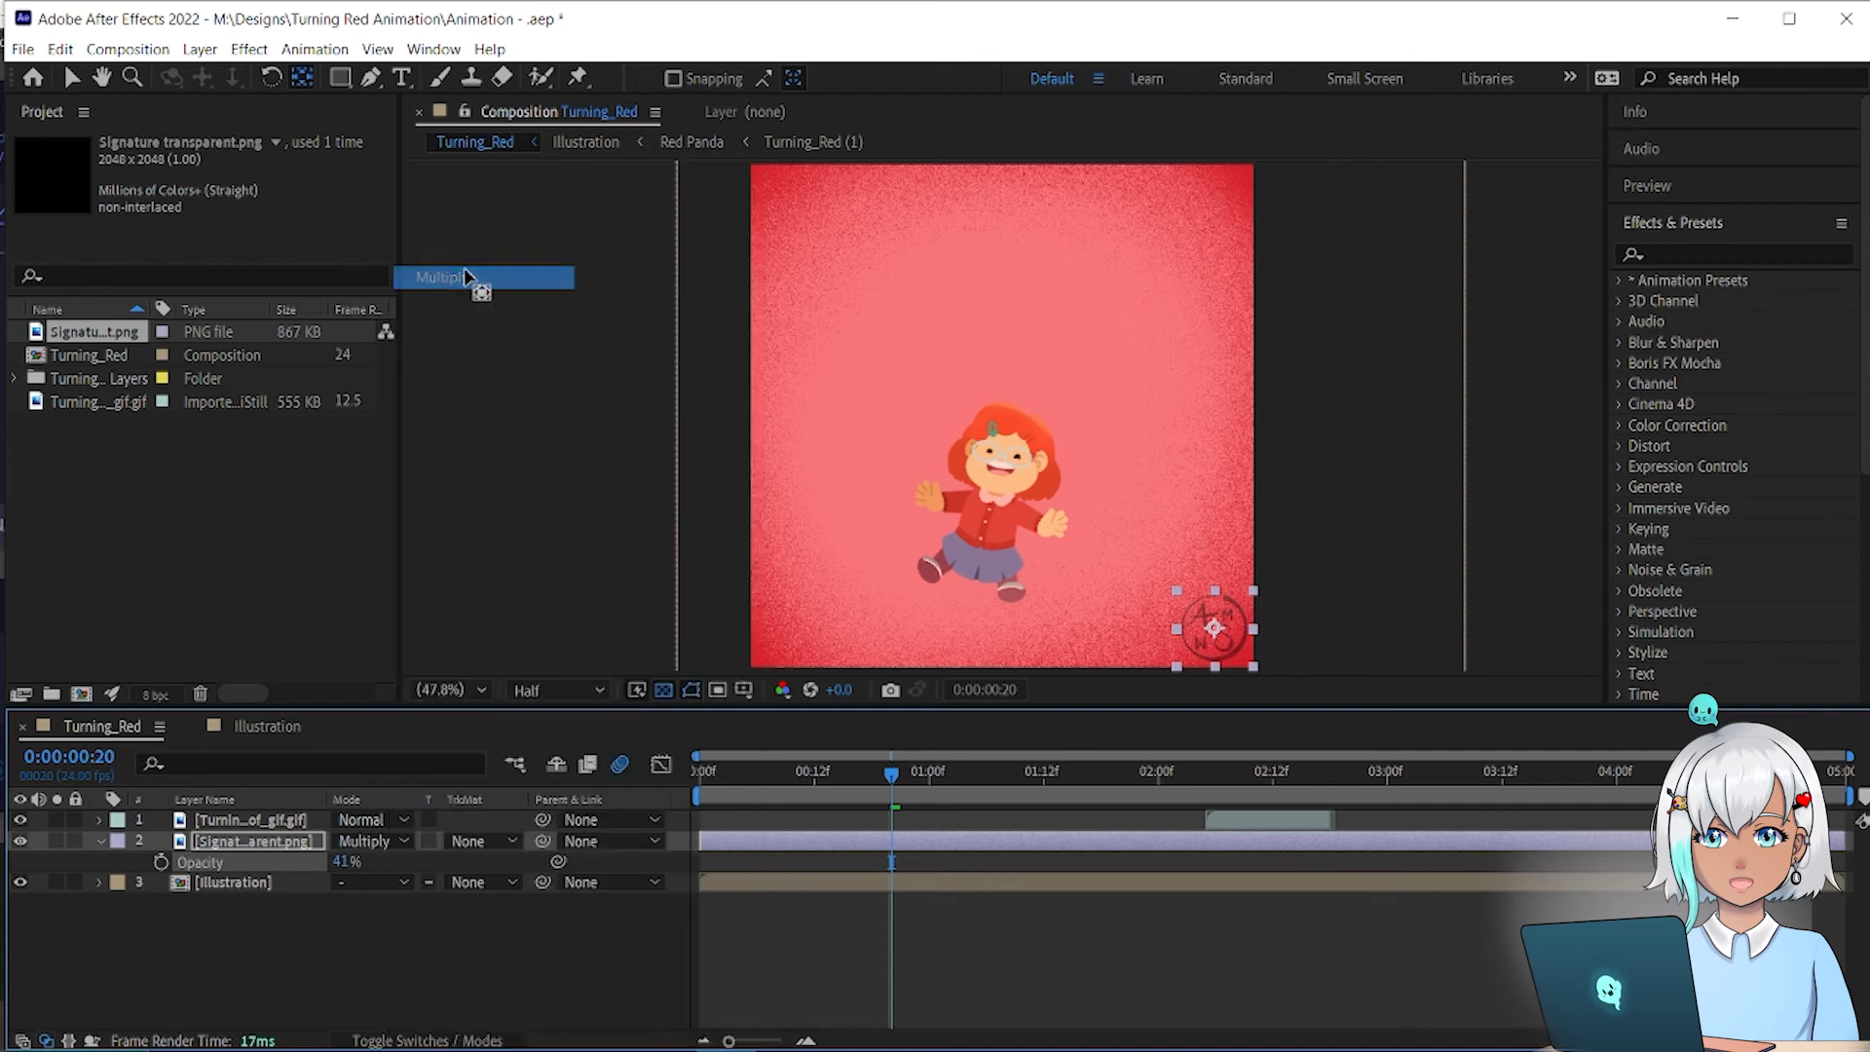
click(441, 1031)
key(space)
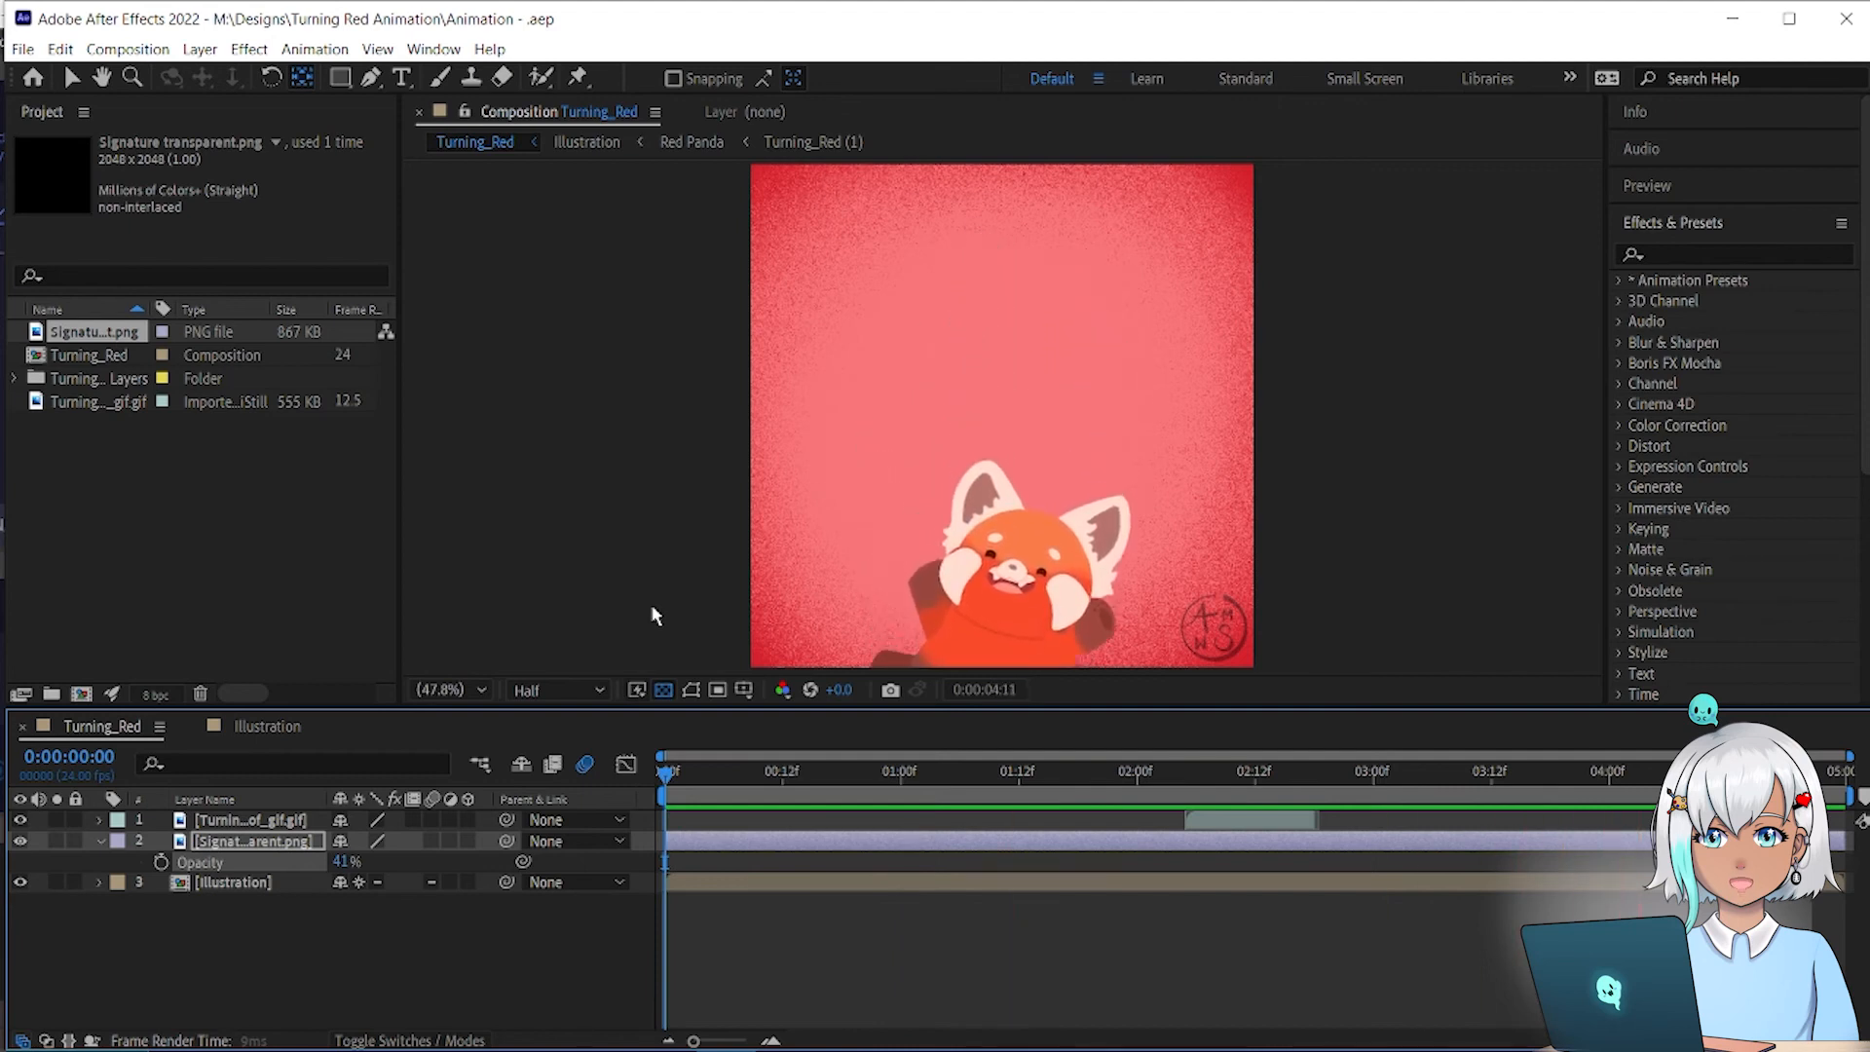
Step: Send the Turning_Red composition to Adobe Media Encoder, setting its source range to Entire Composition and its format to H.264
key(alt+f)
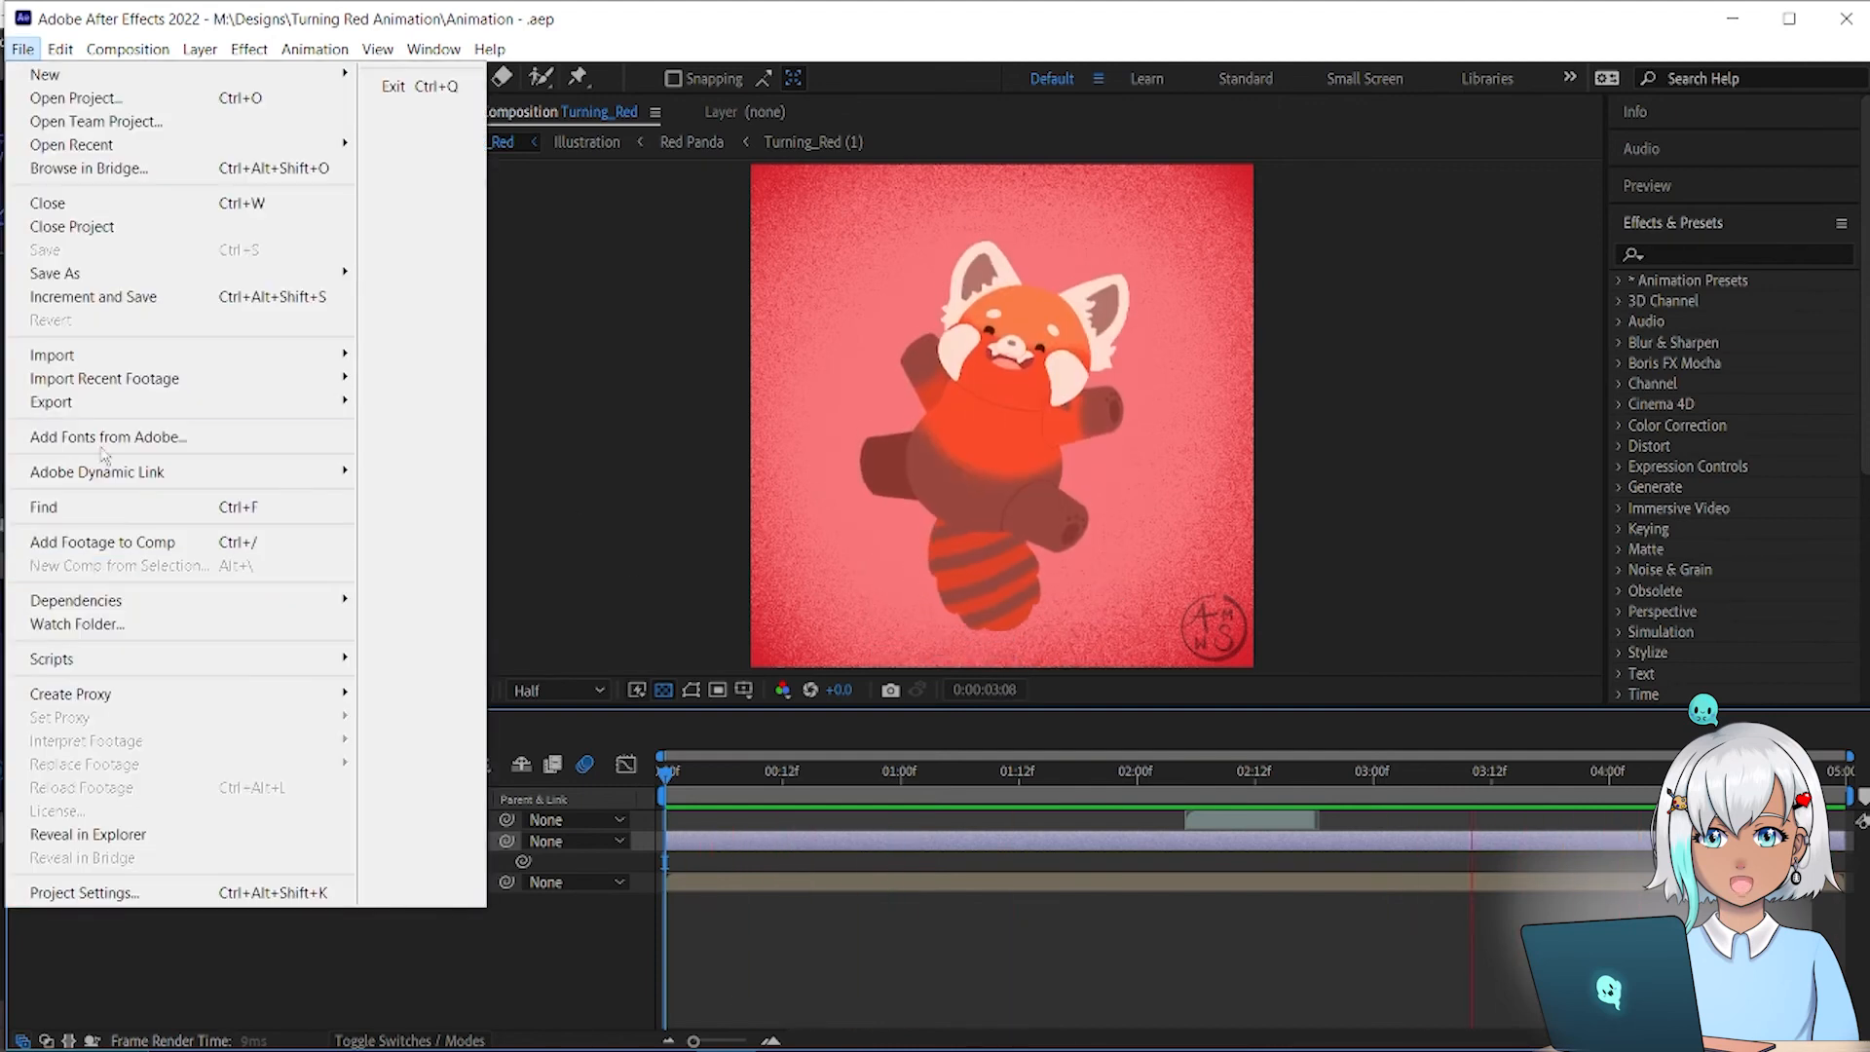
mouse_move(292, 402)
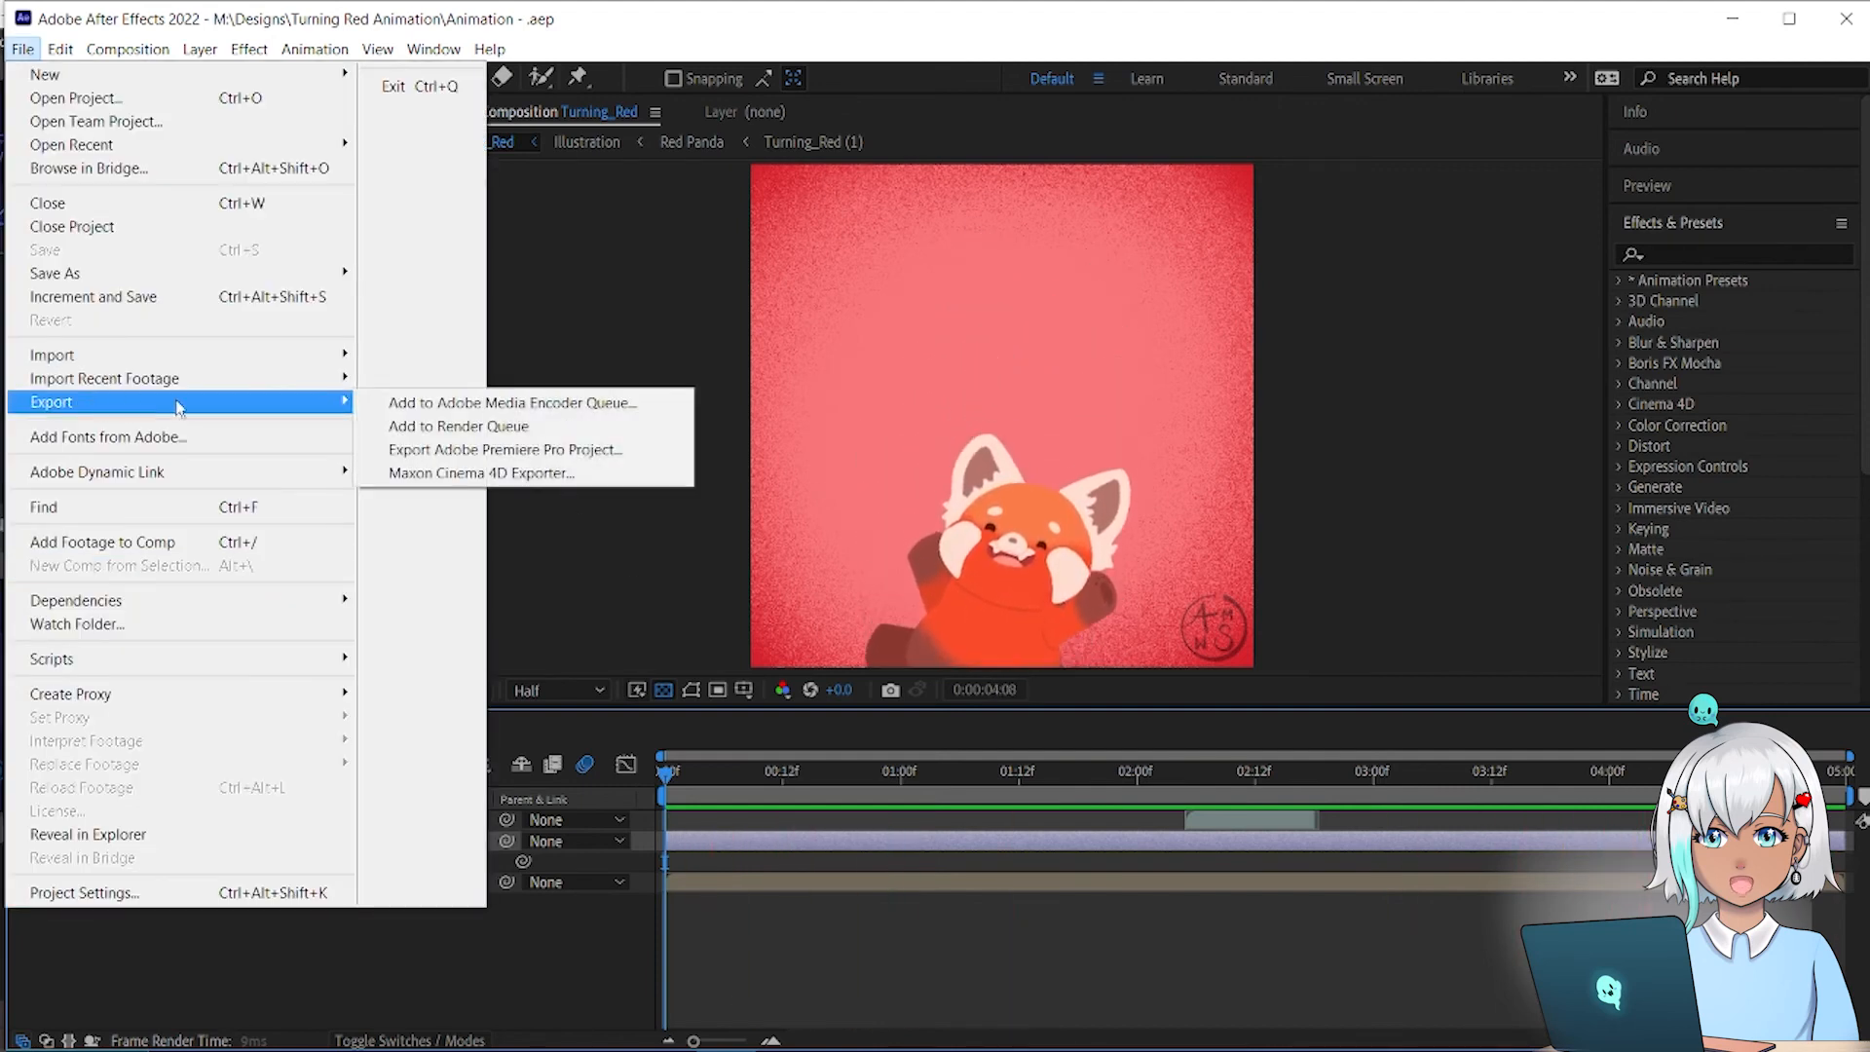
click(538, 404)
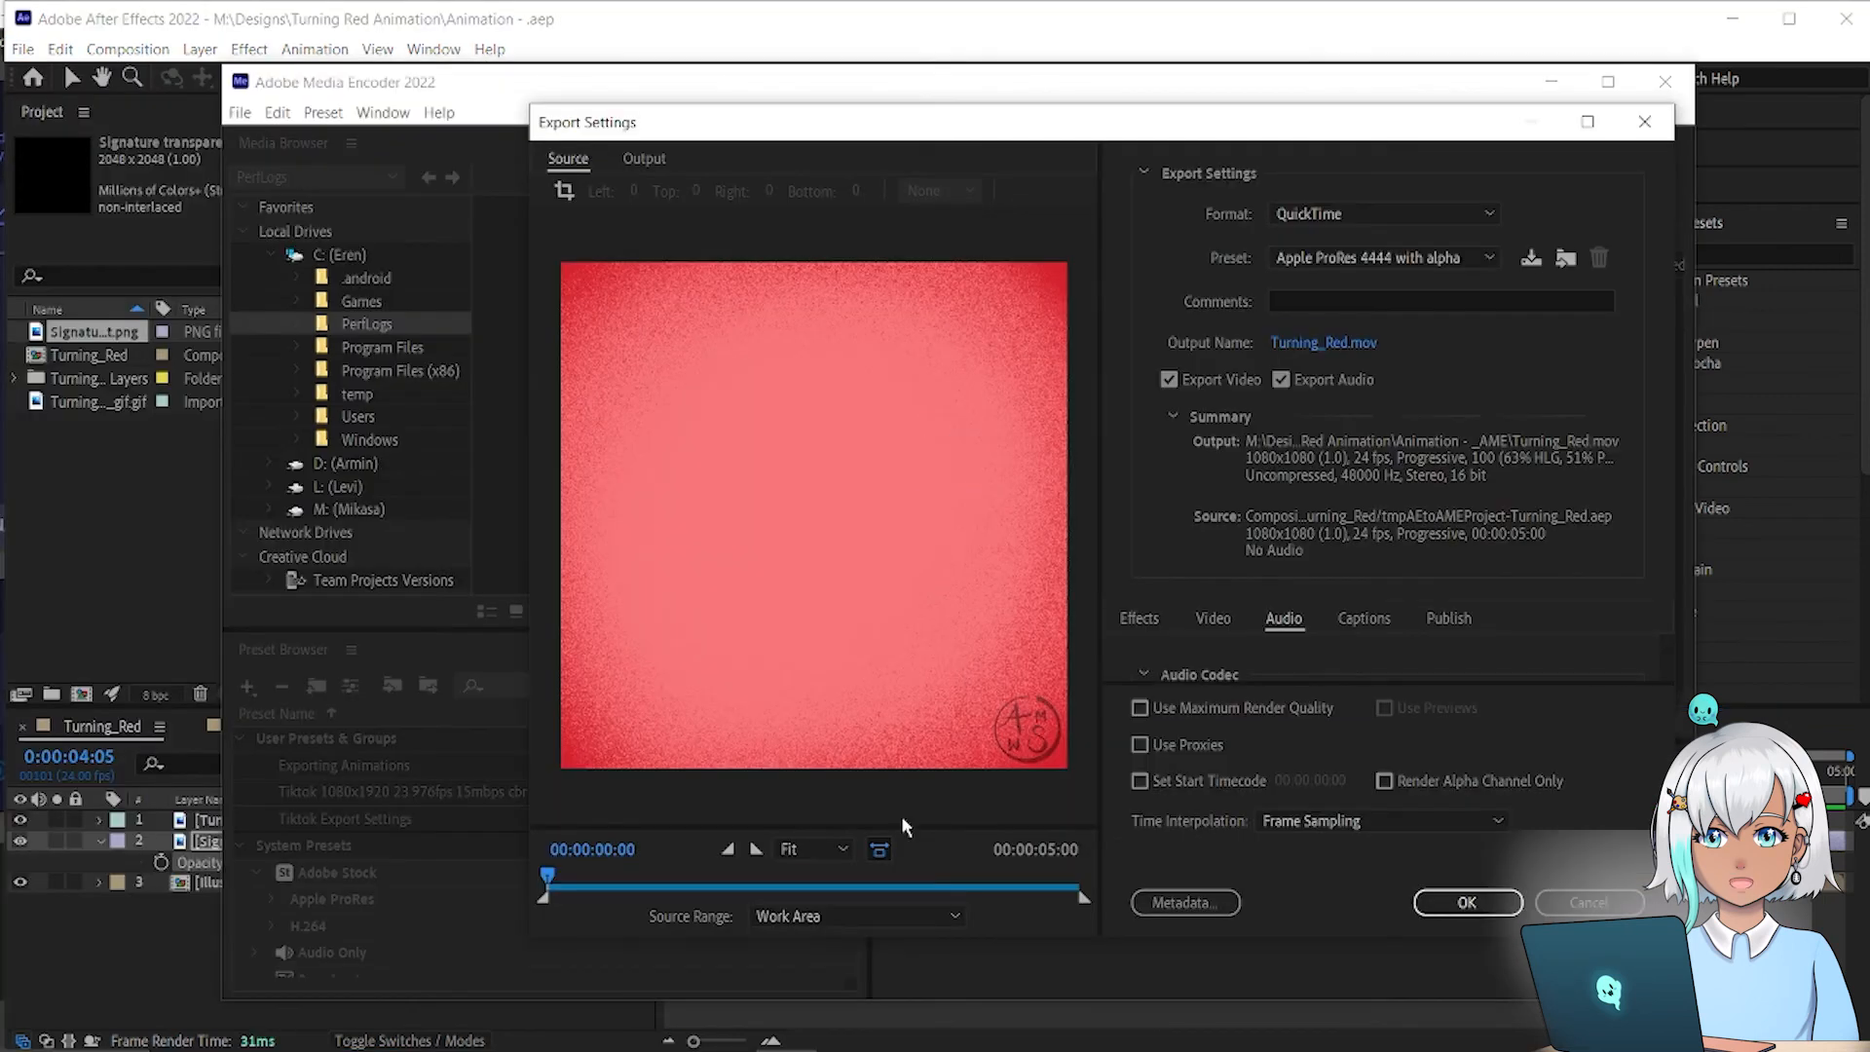
click(845, 918)
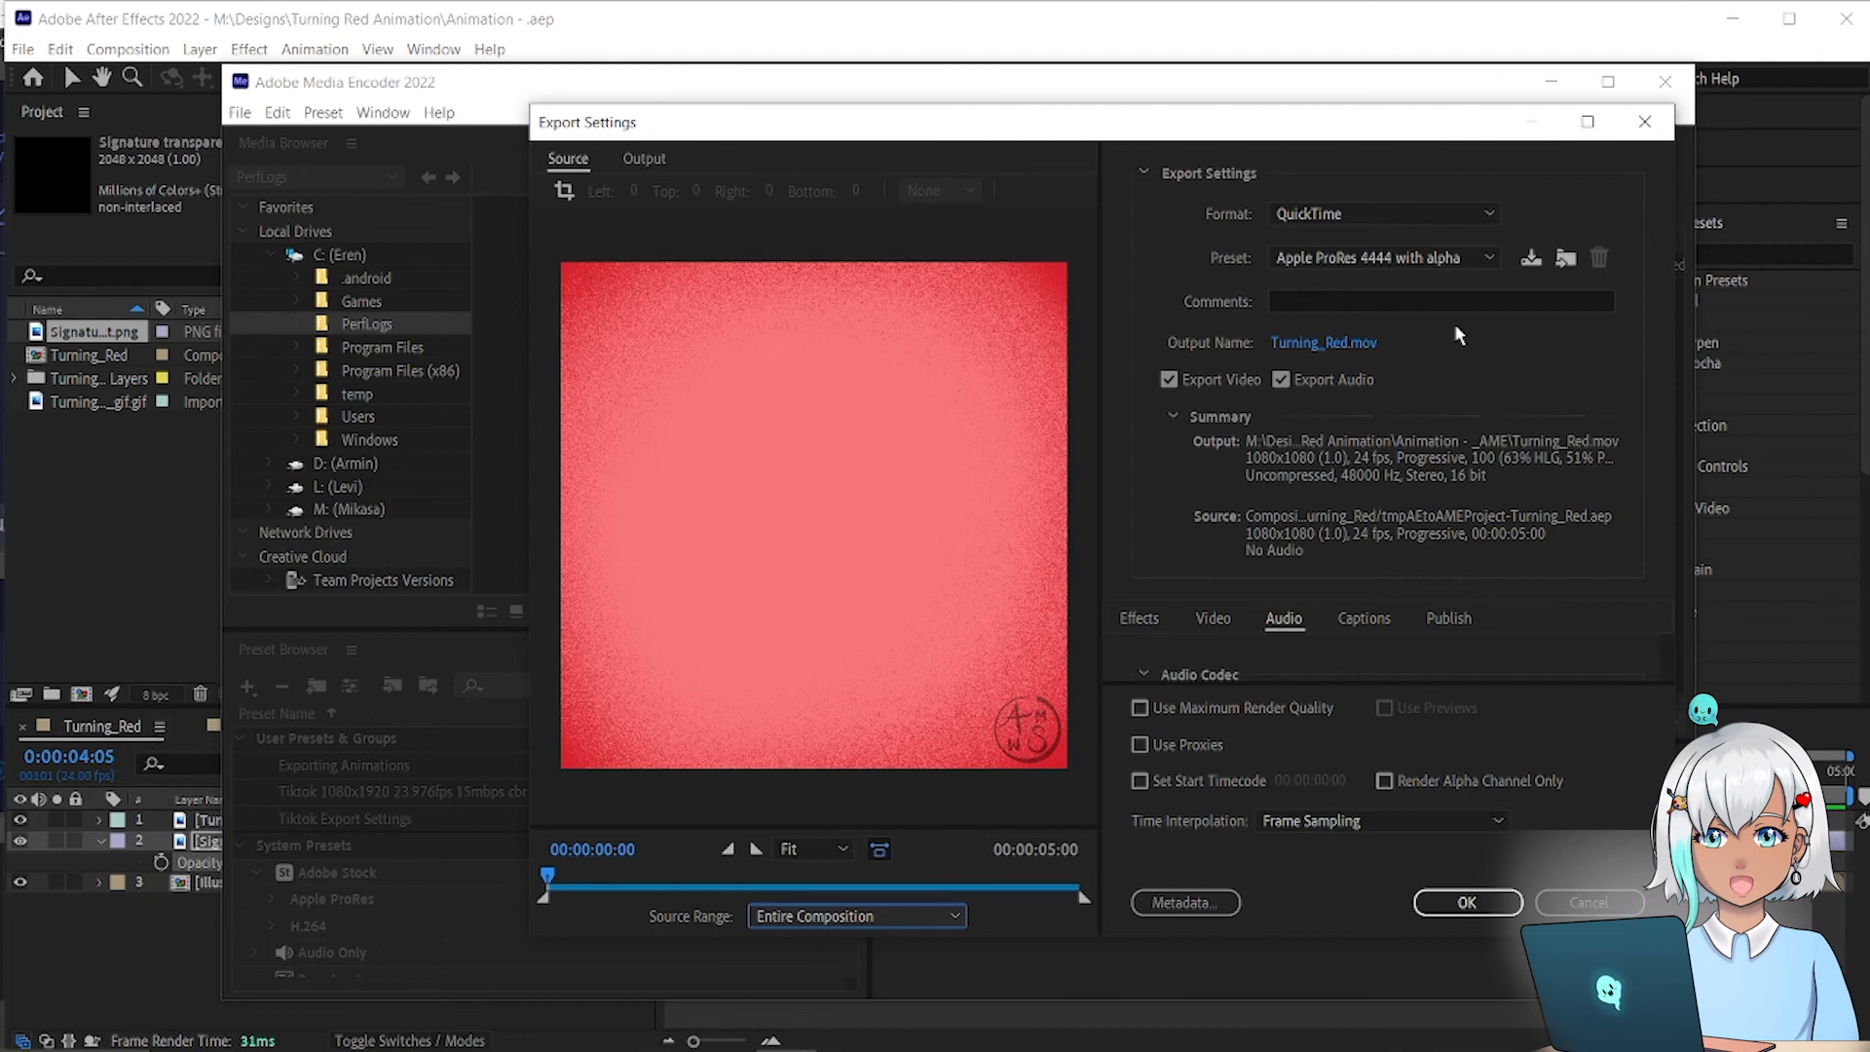
click(1376, 214)
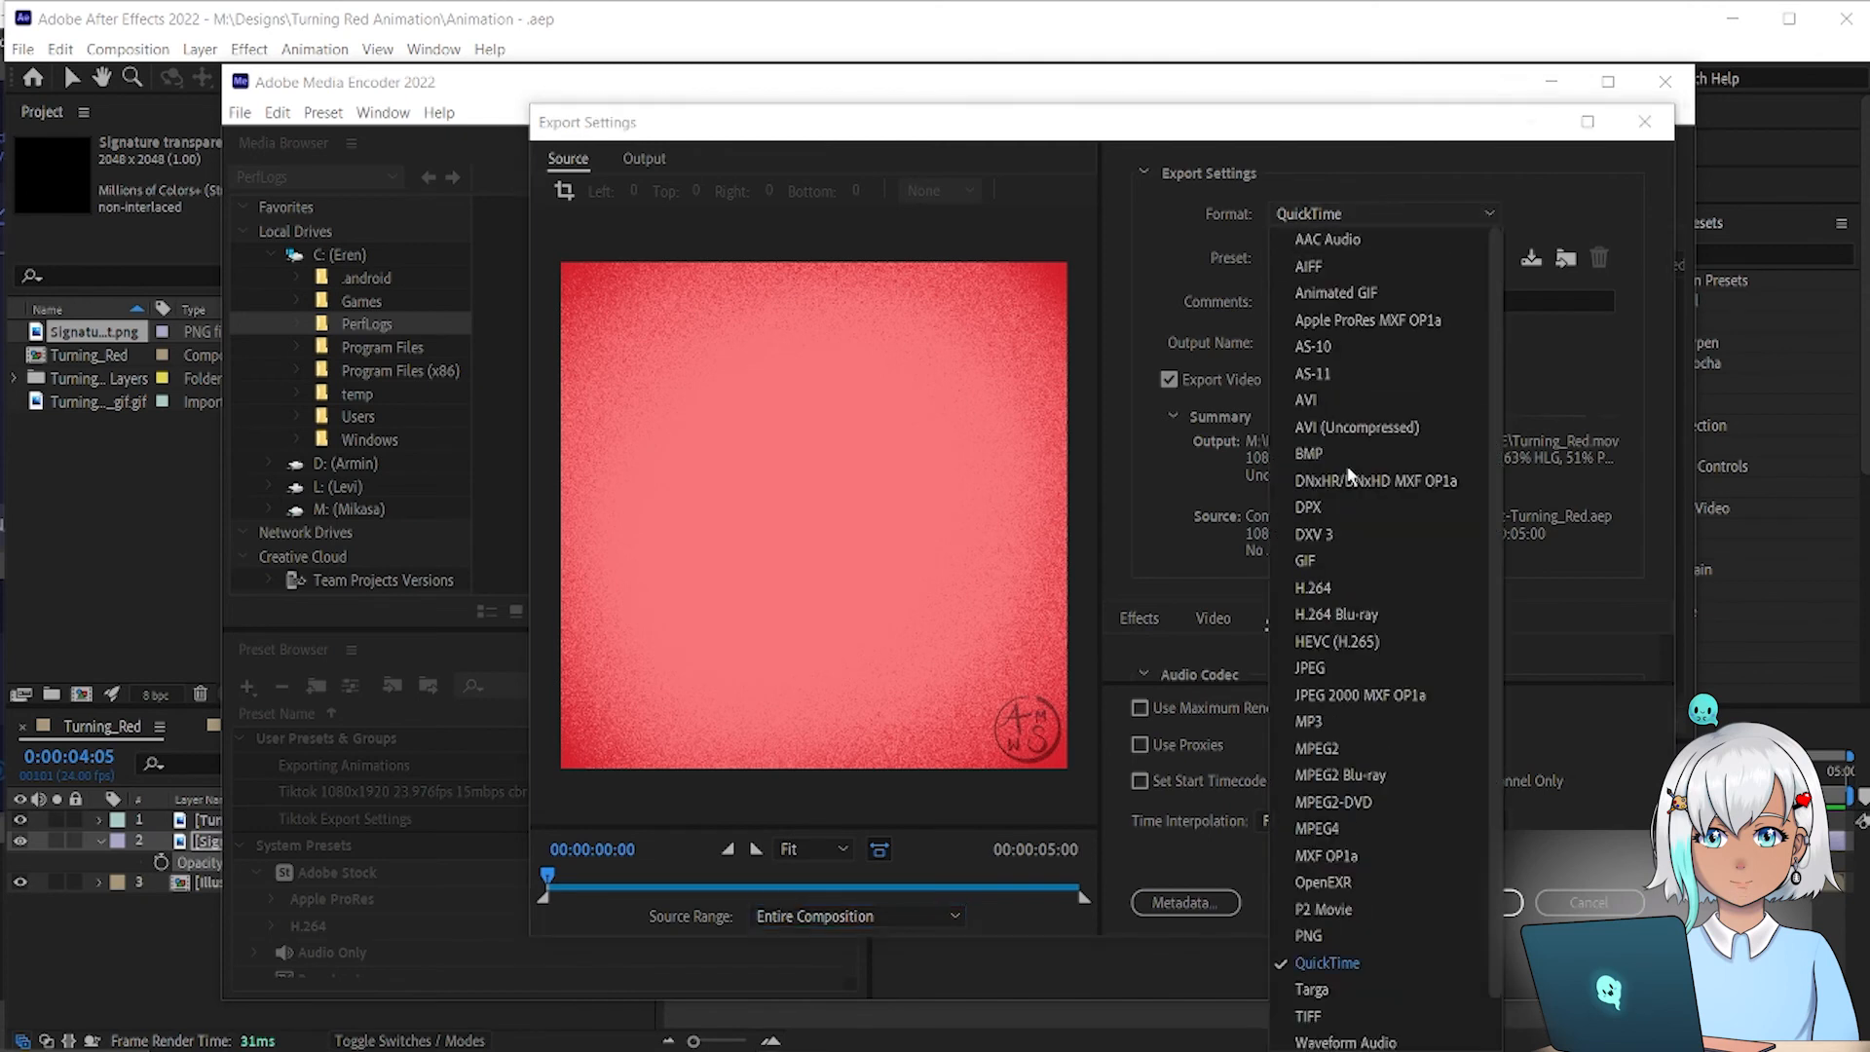
click(1347, 586)
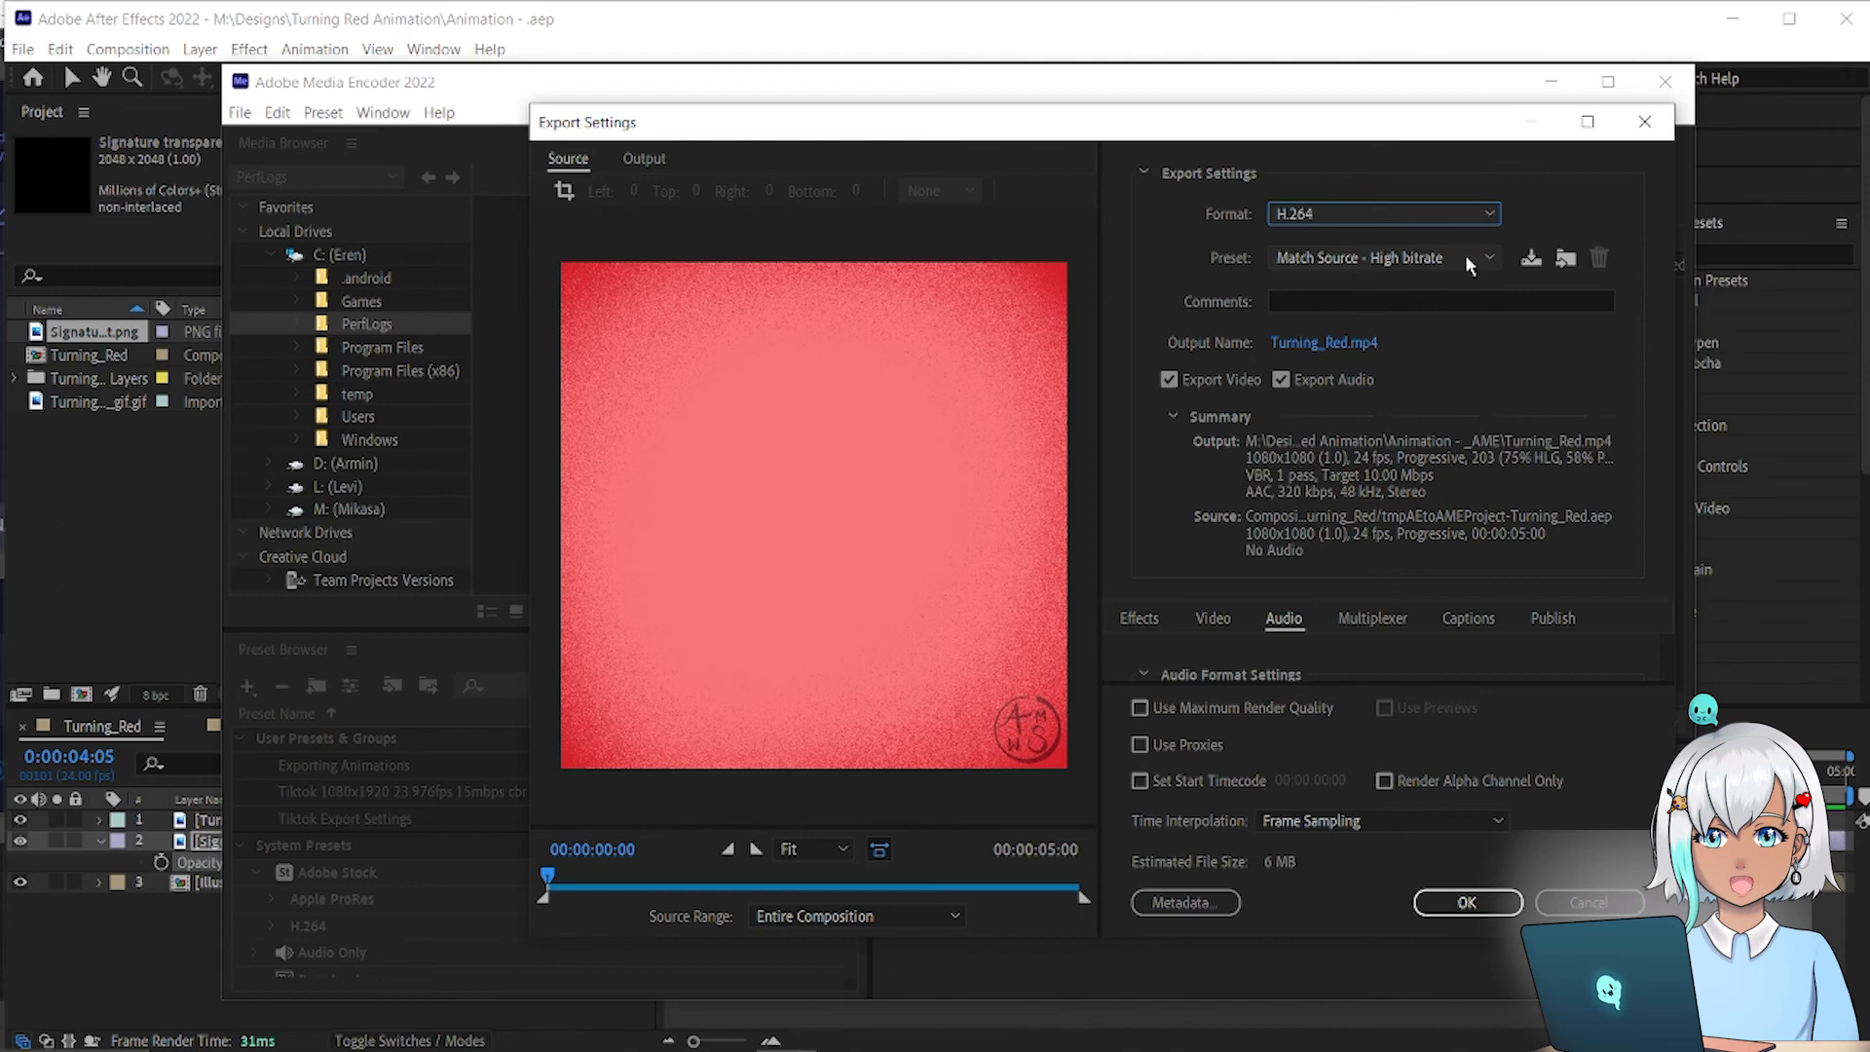
Step: Enable Use Maximum Render Quality, exclude audio from the export, keep Entire Composition as the source range and accept the export settings
click(1140, 708)
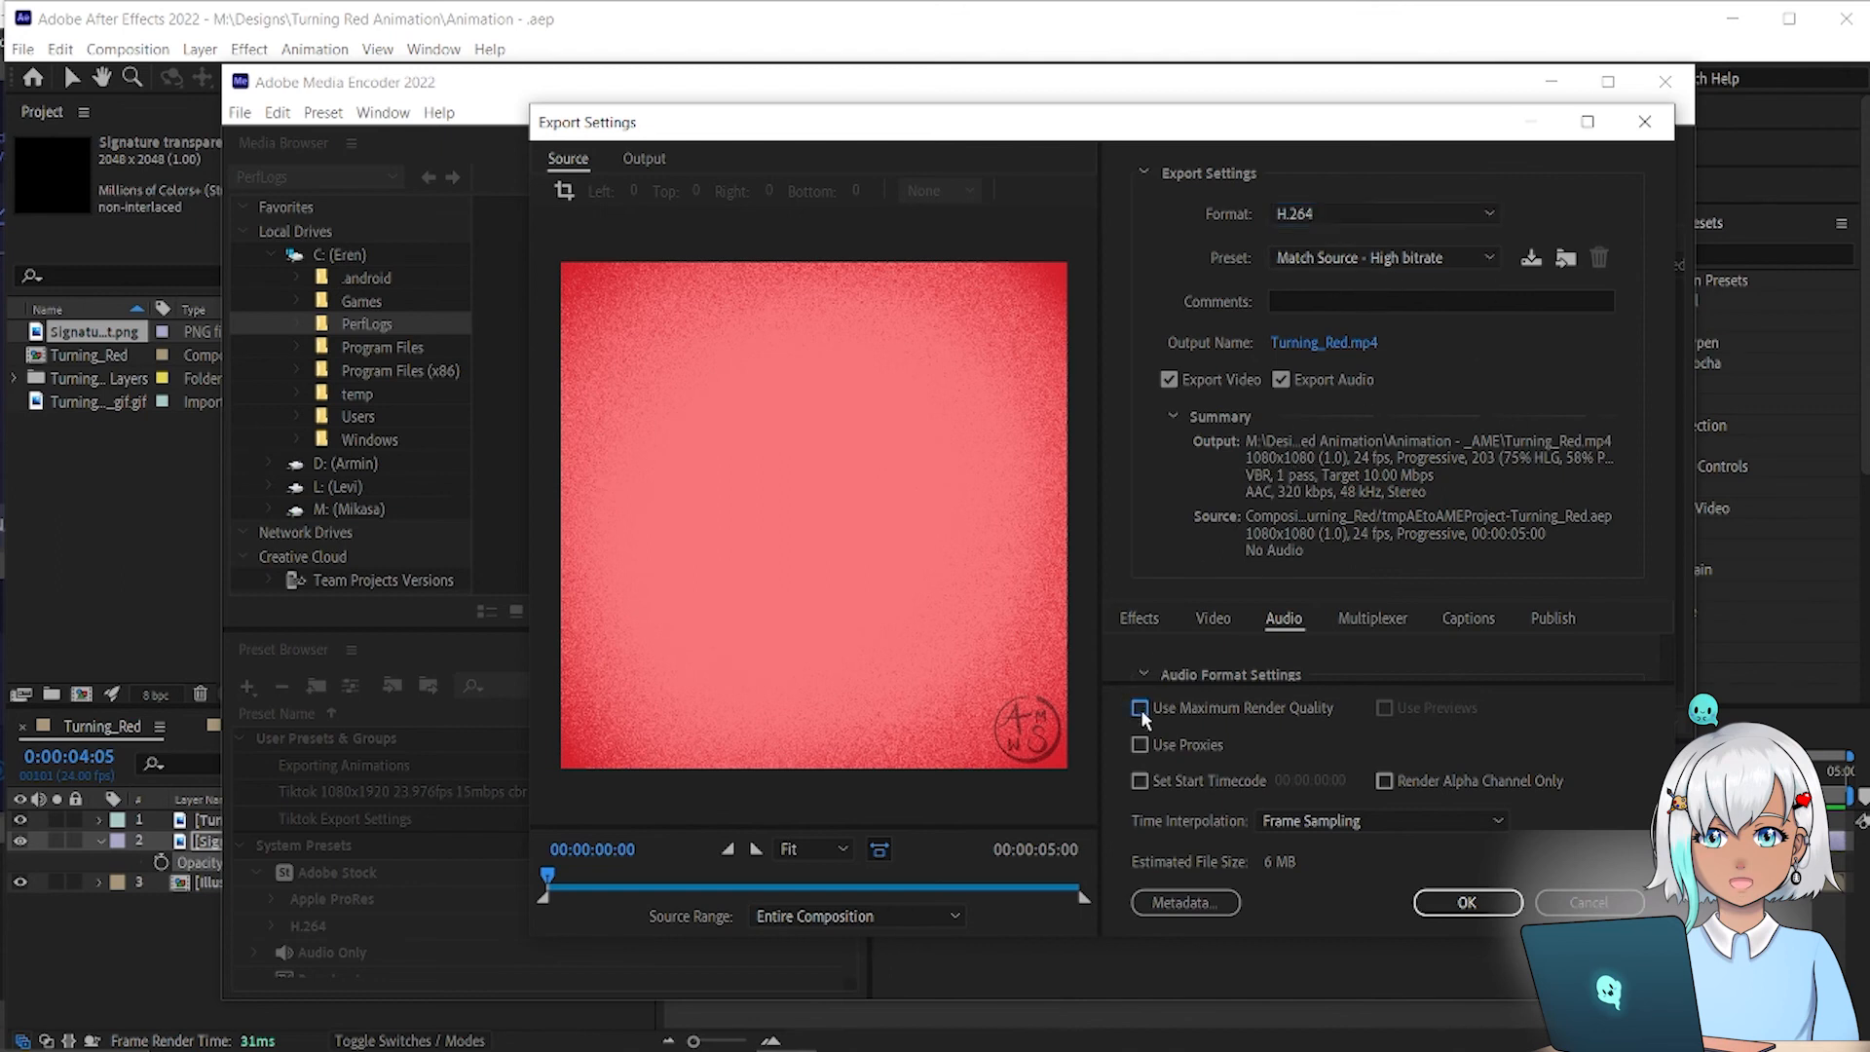
click(1281, 380)
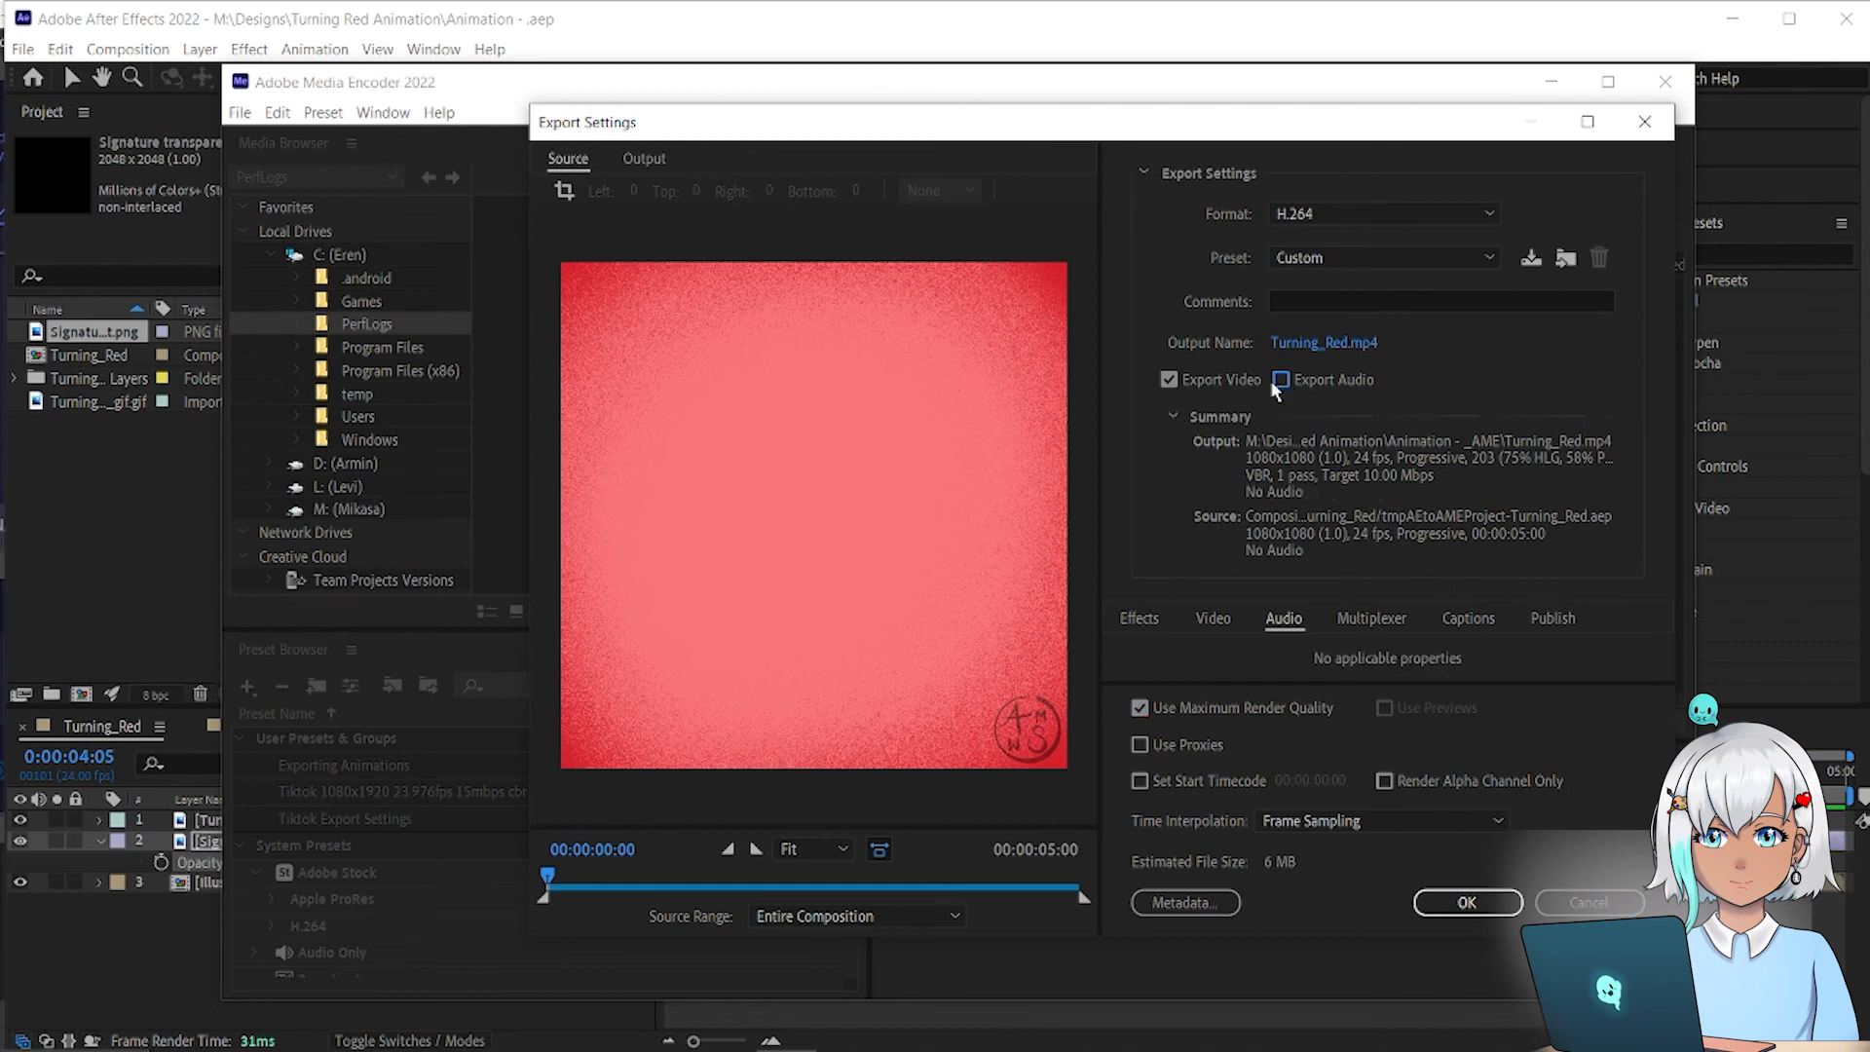
click(933, 918)
click(856, 945)
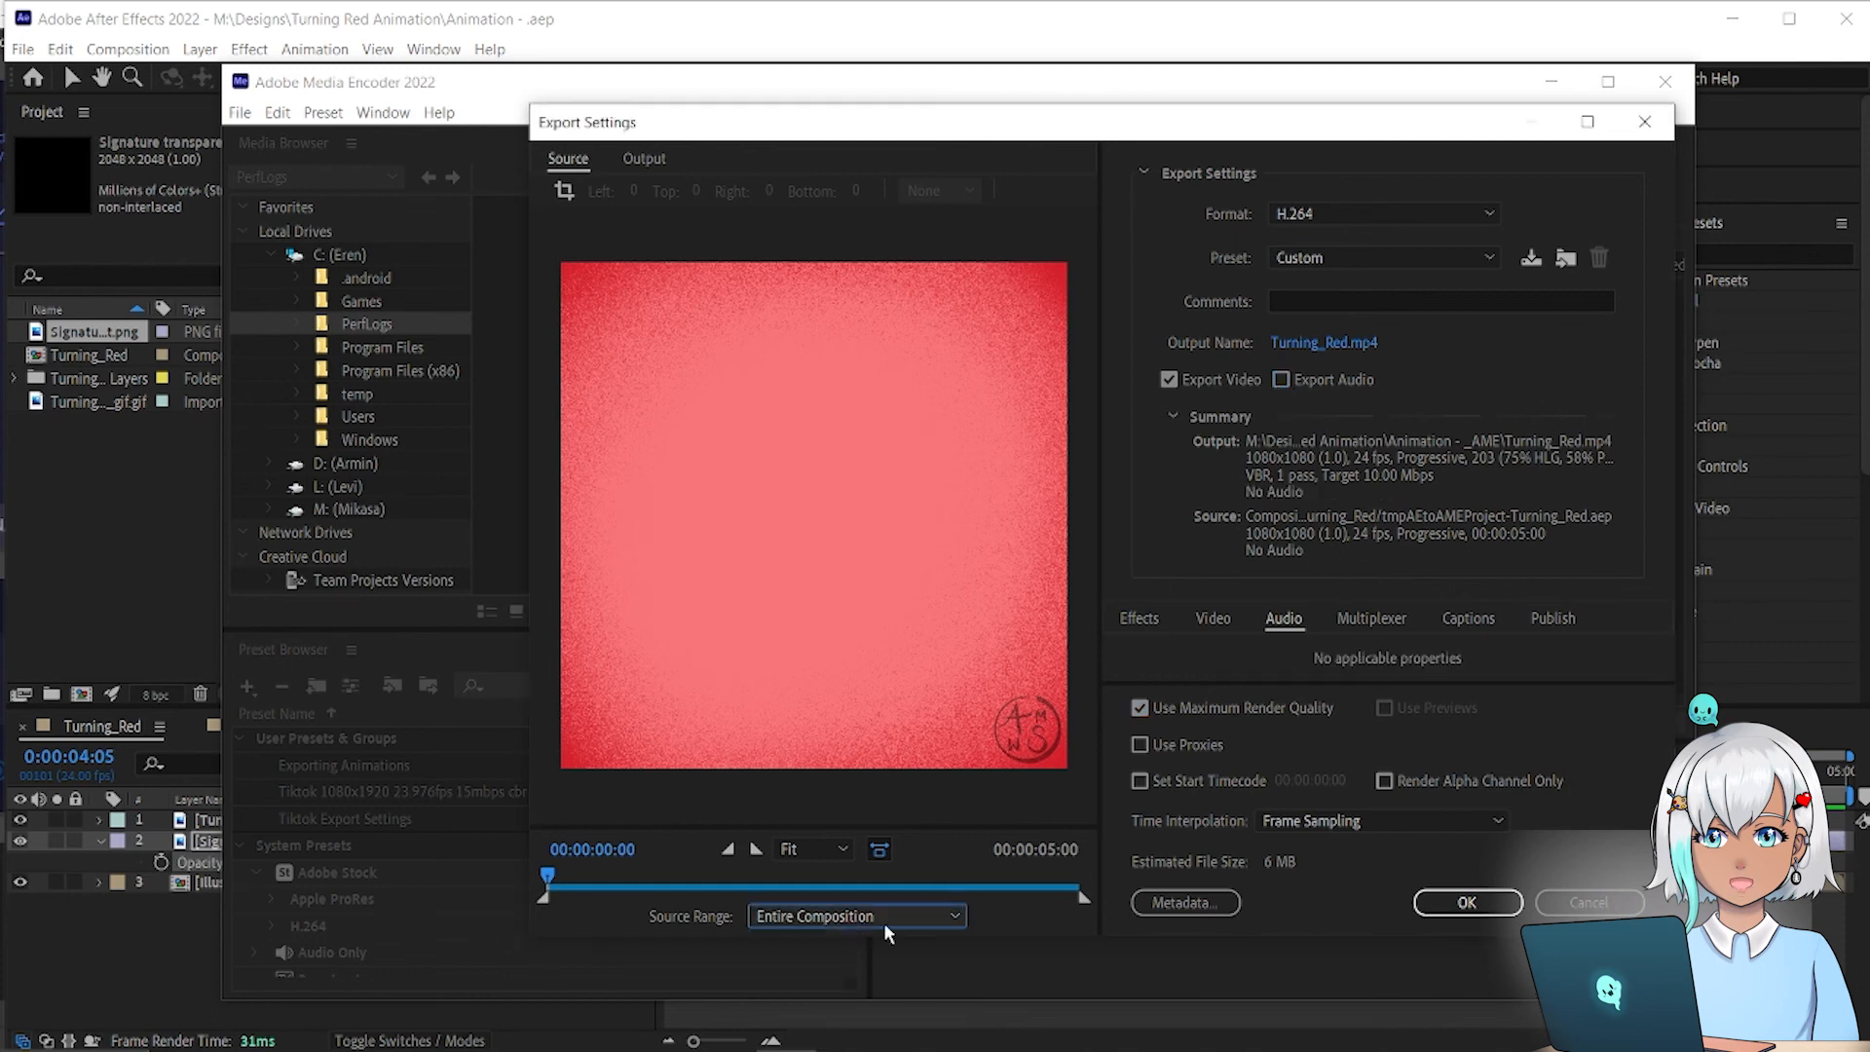
click(1456, 900)
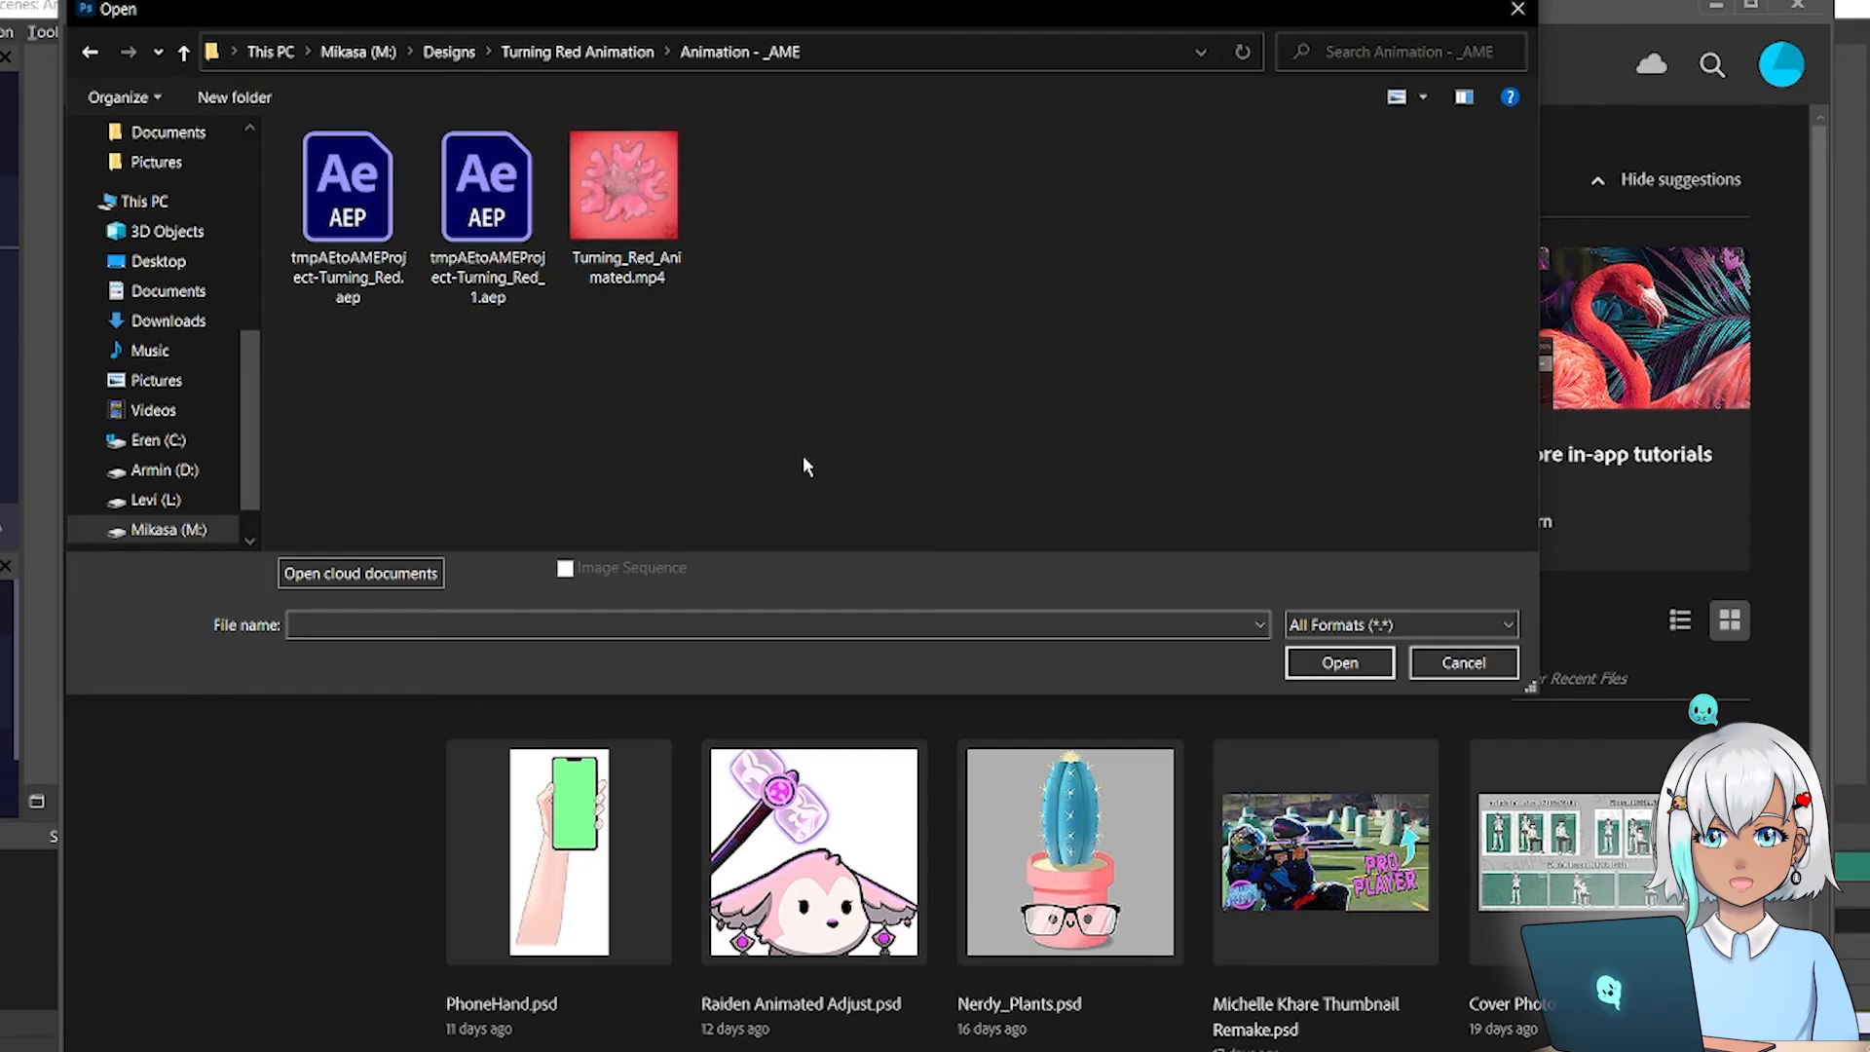
Step: In Photoshop, open Turning_Red_Animated.mp4, move the playhead to 0:00:02:21 and collapse the Character settings
click(629, 185)
click(1340, 663)
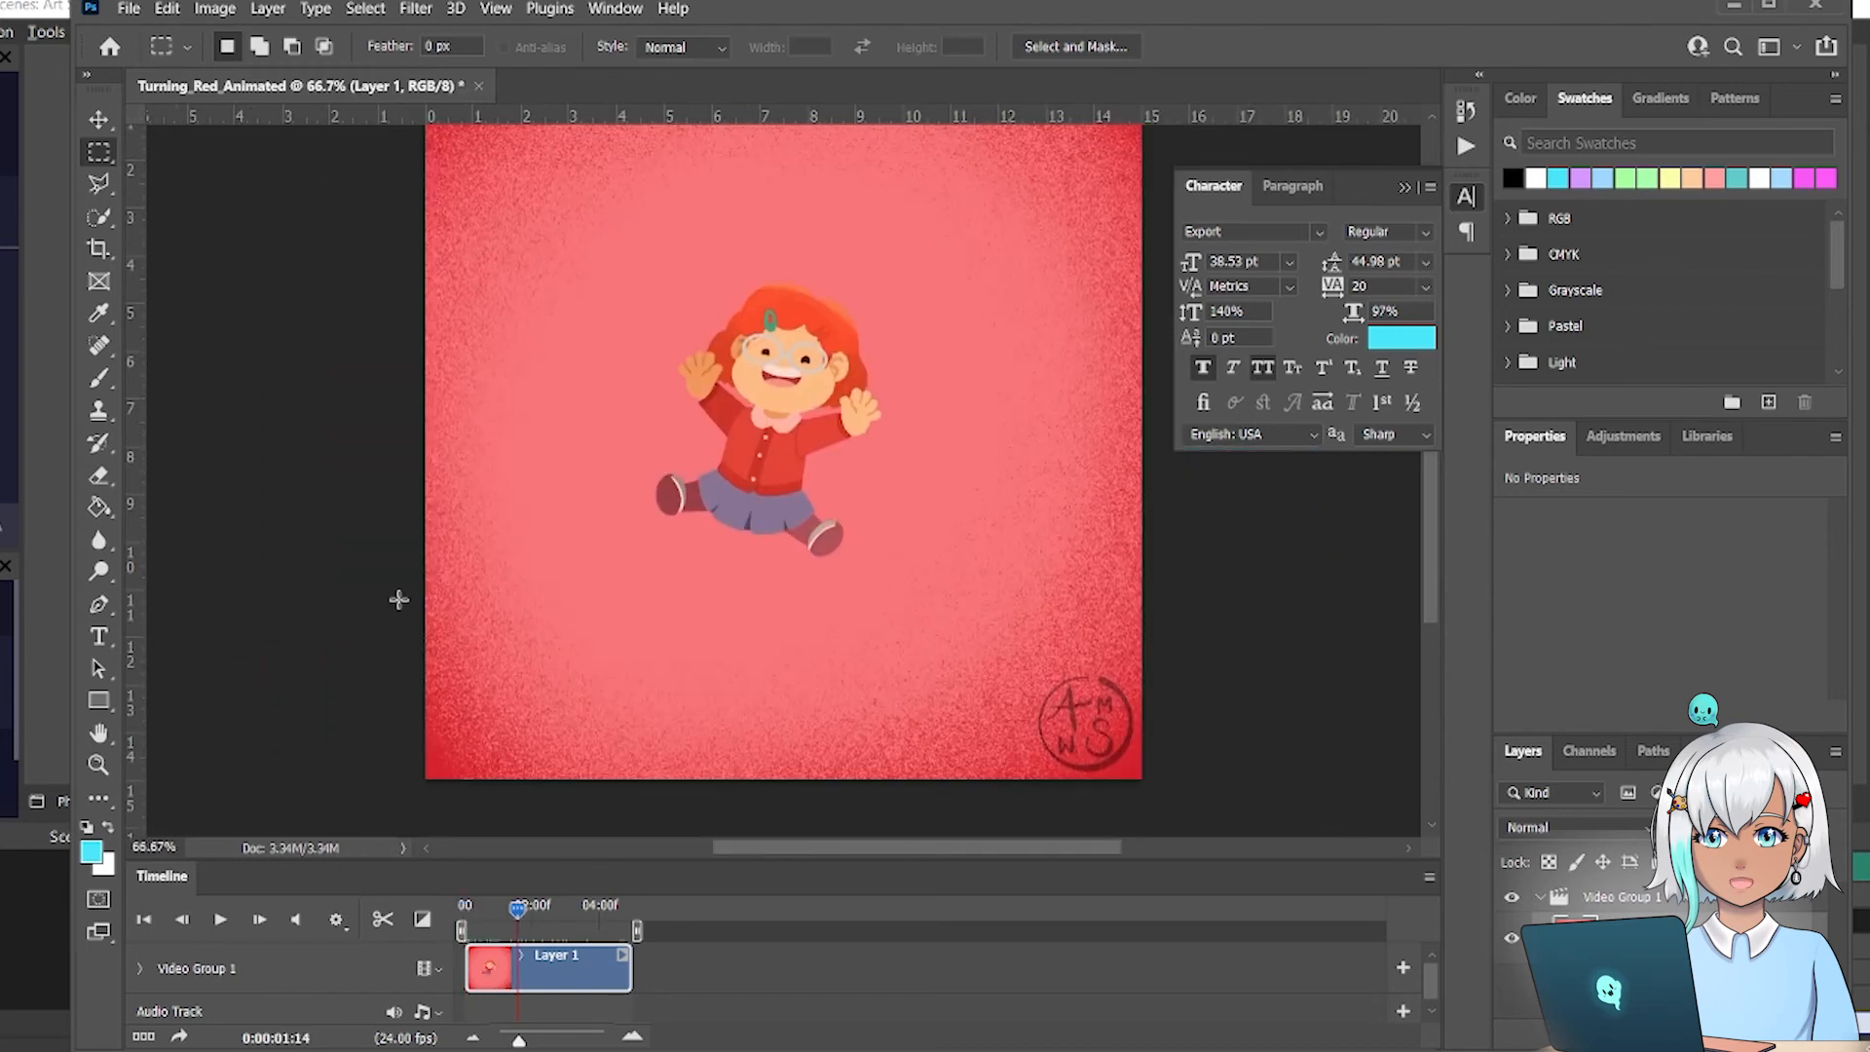
scroll(397, 601, up, 2)
drag(520, 912, 562, 916)
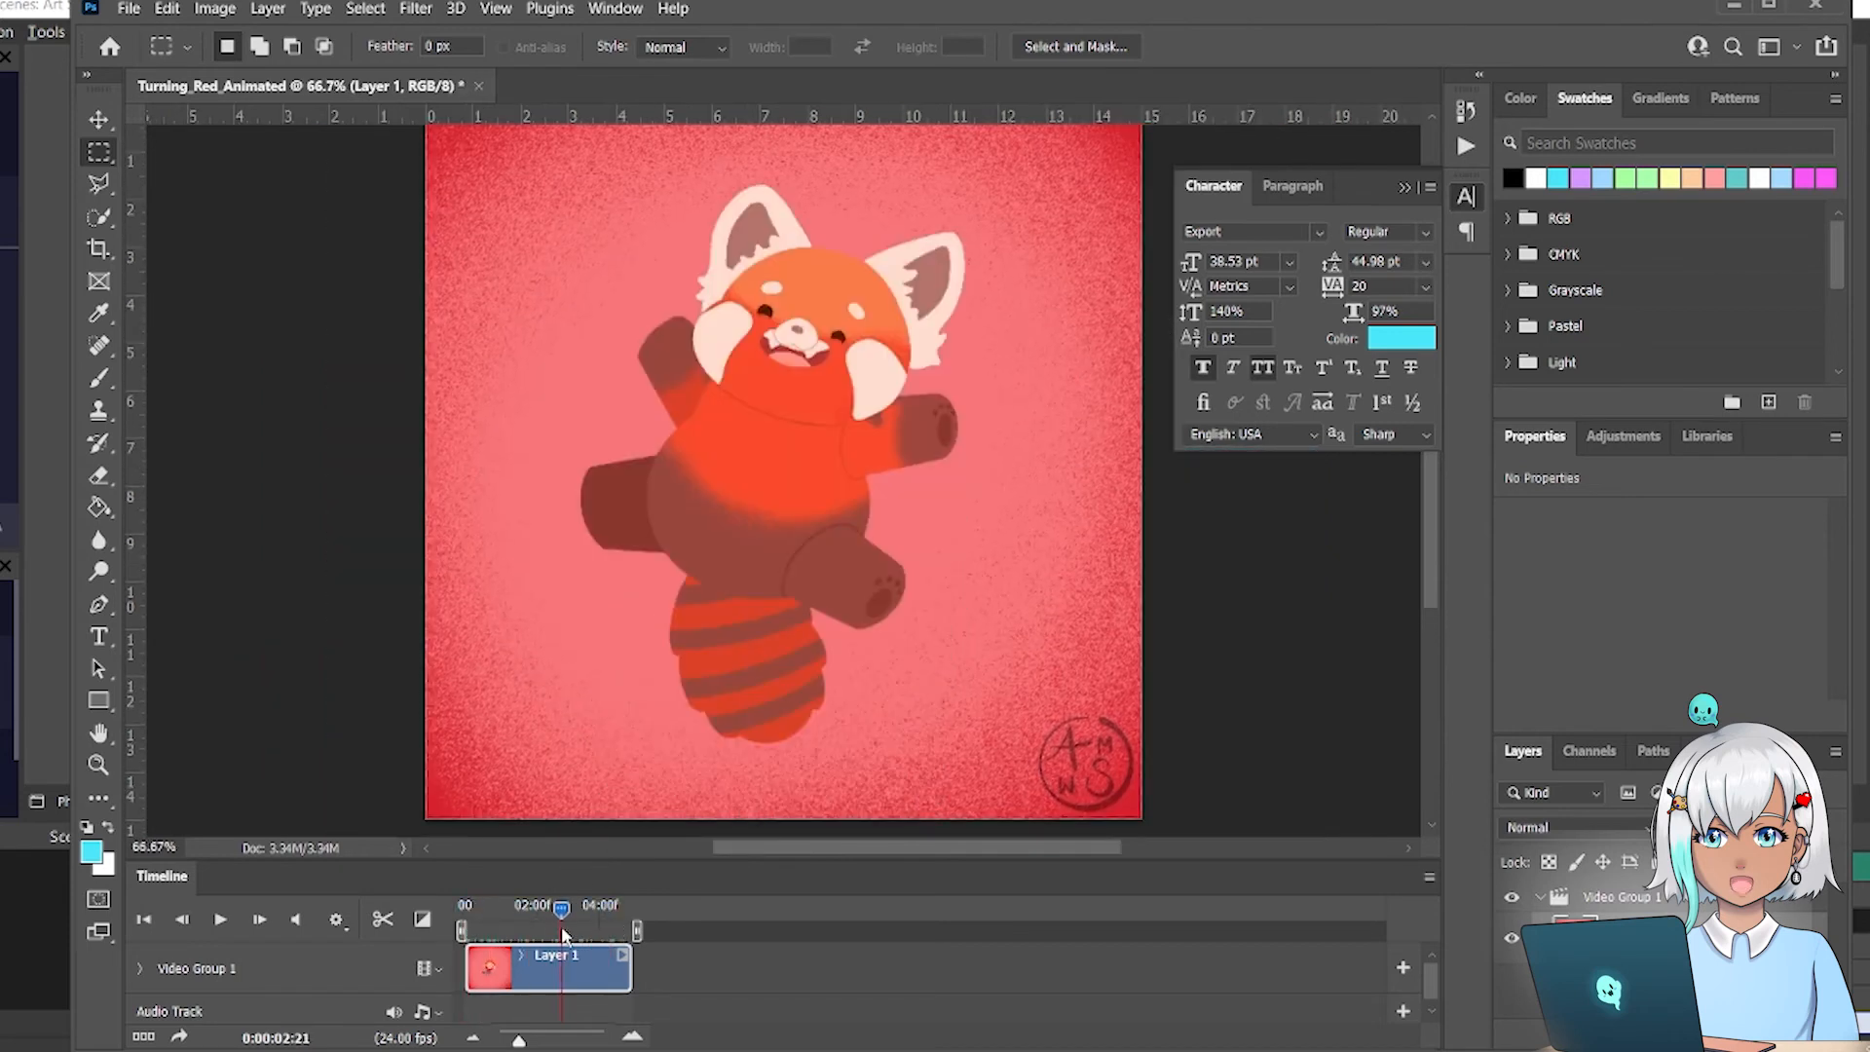
click(1406, 190)
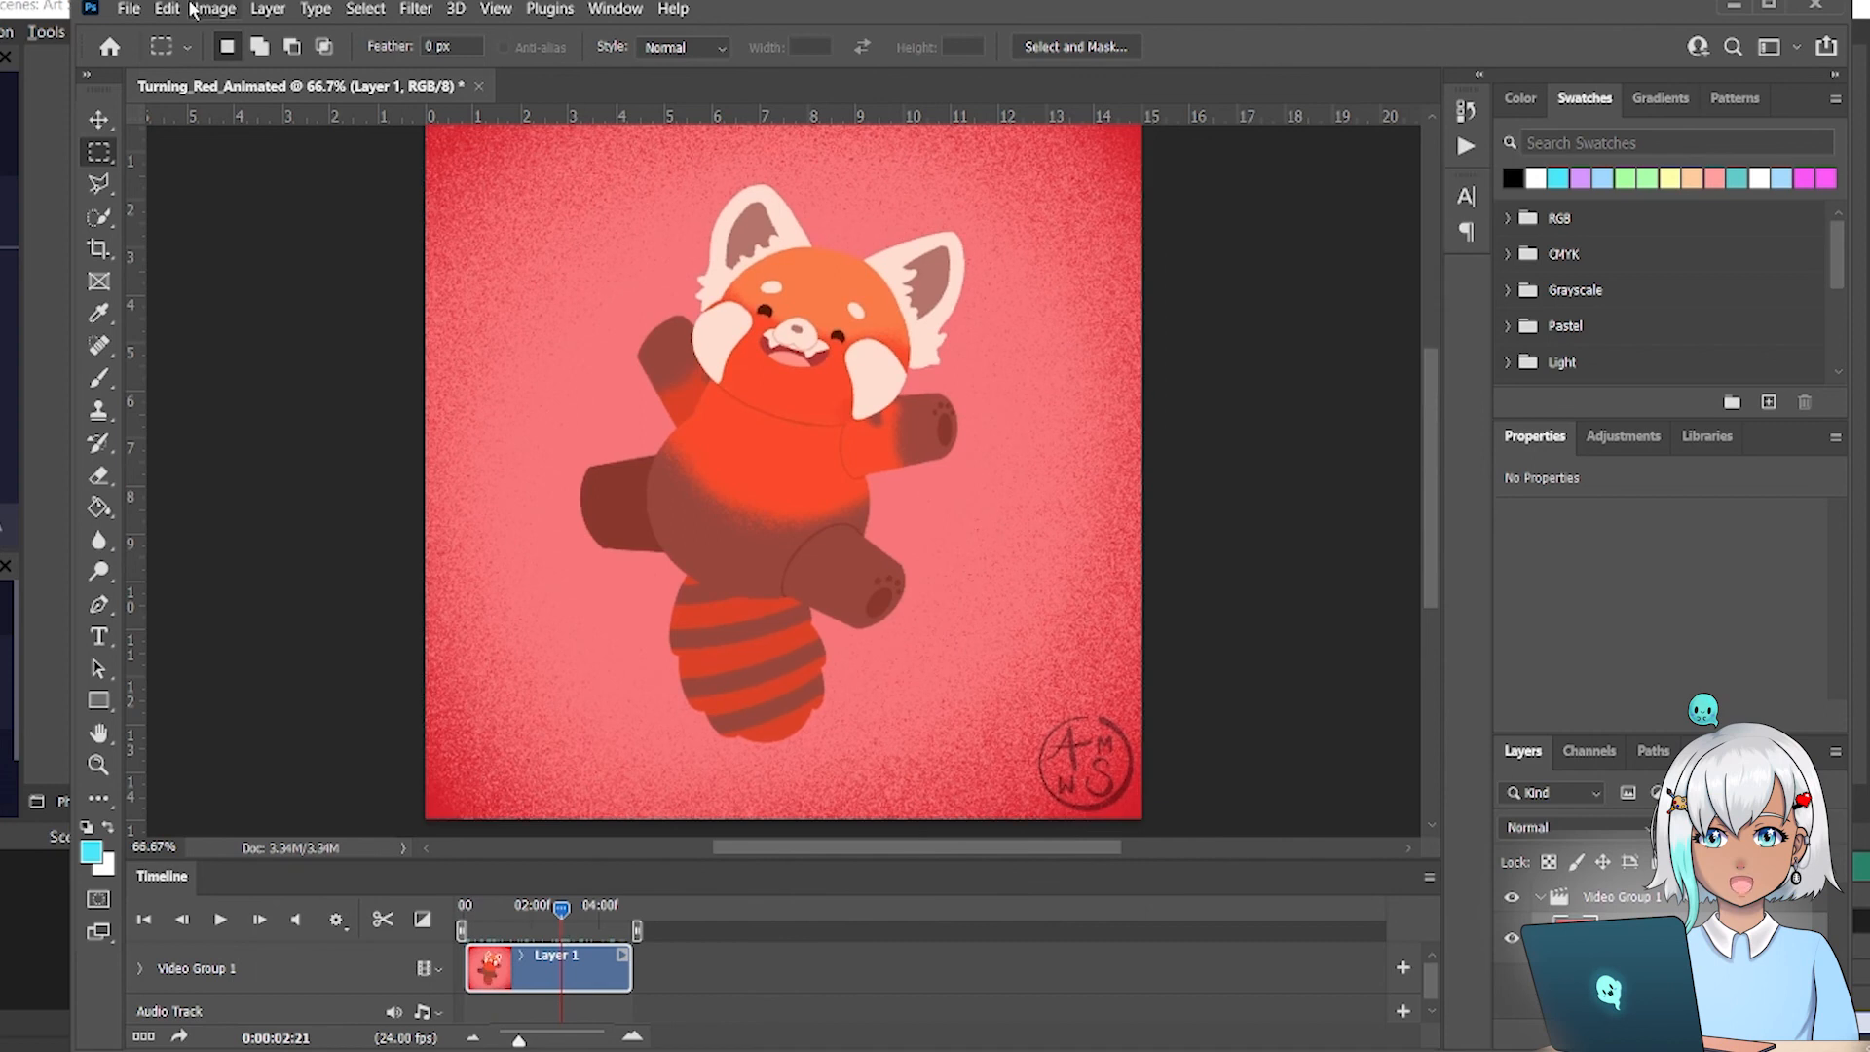
Step: Start a Save for Web (Legacy) export of the animation as a GIF with 128 colors
click(128, 8)
mouse_move(210, 375)
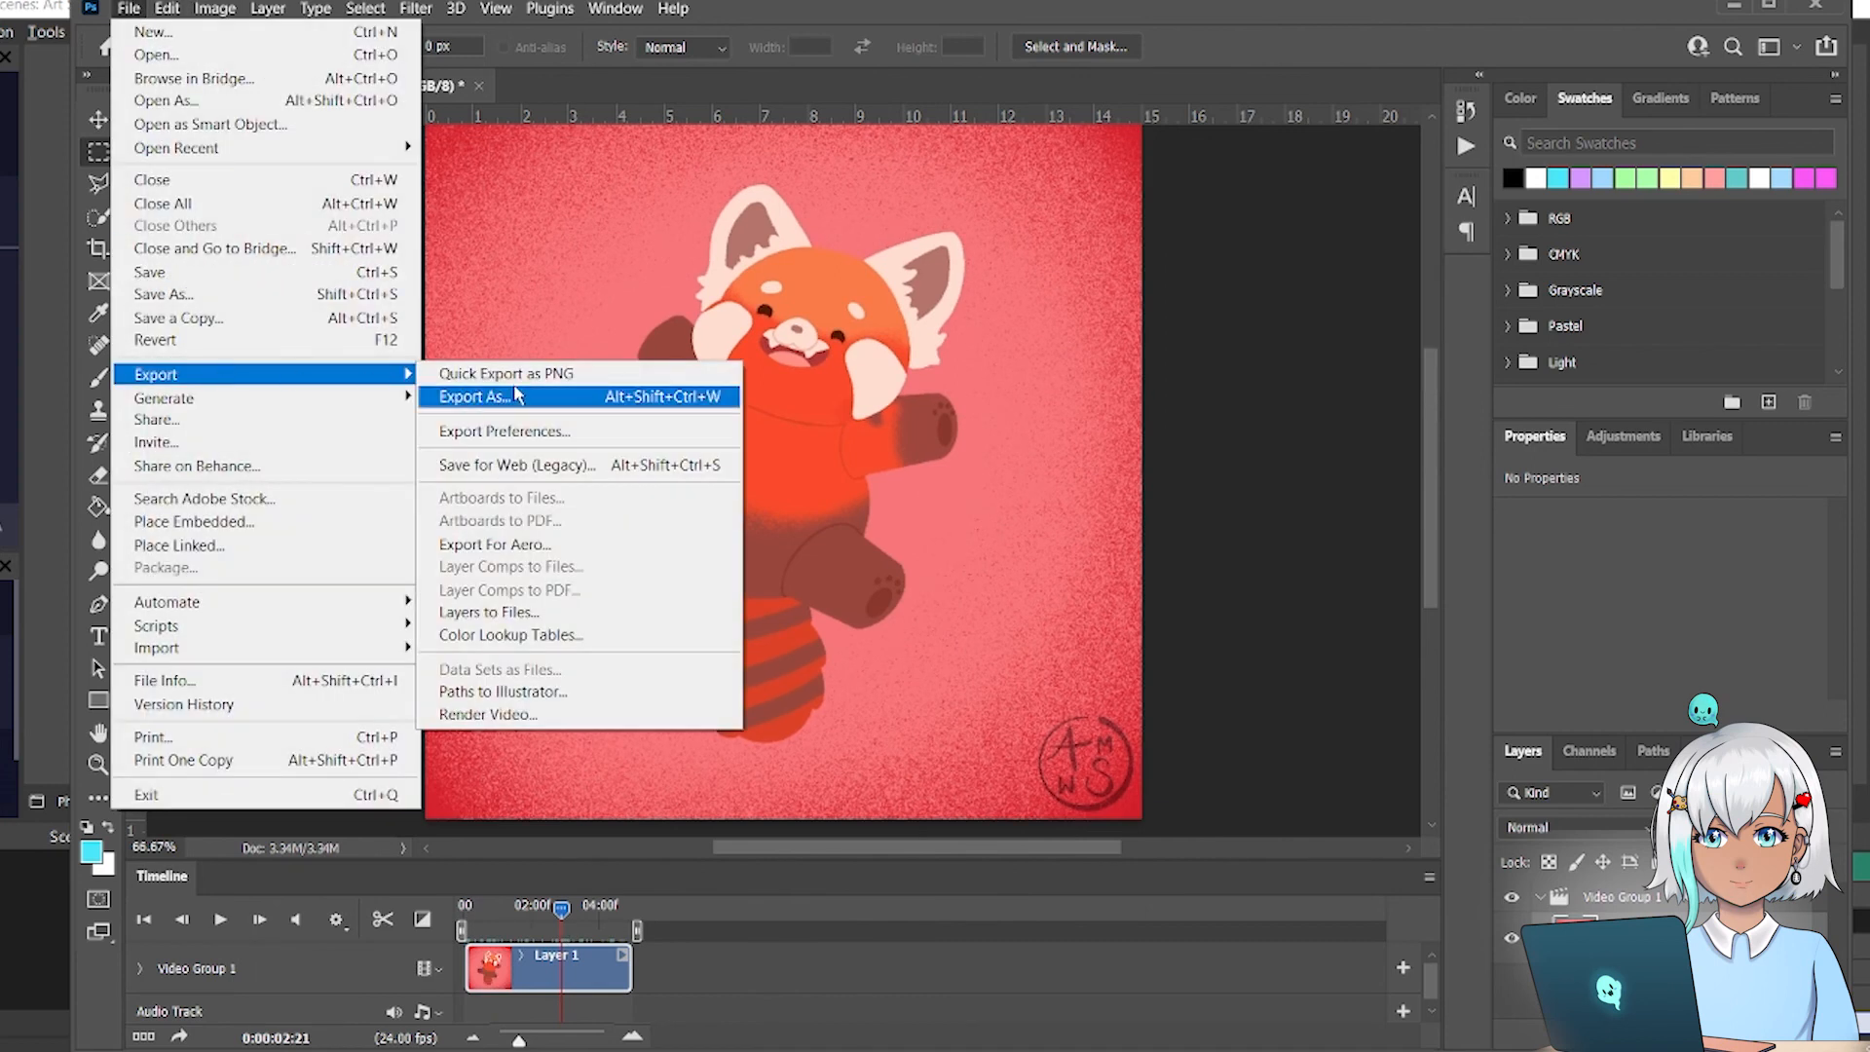
click(554, 467)
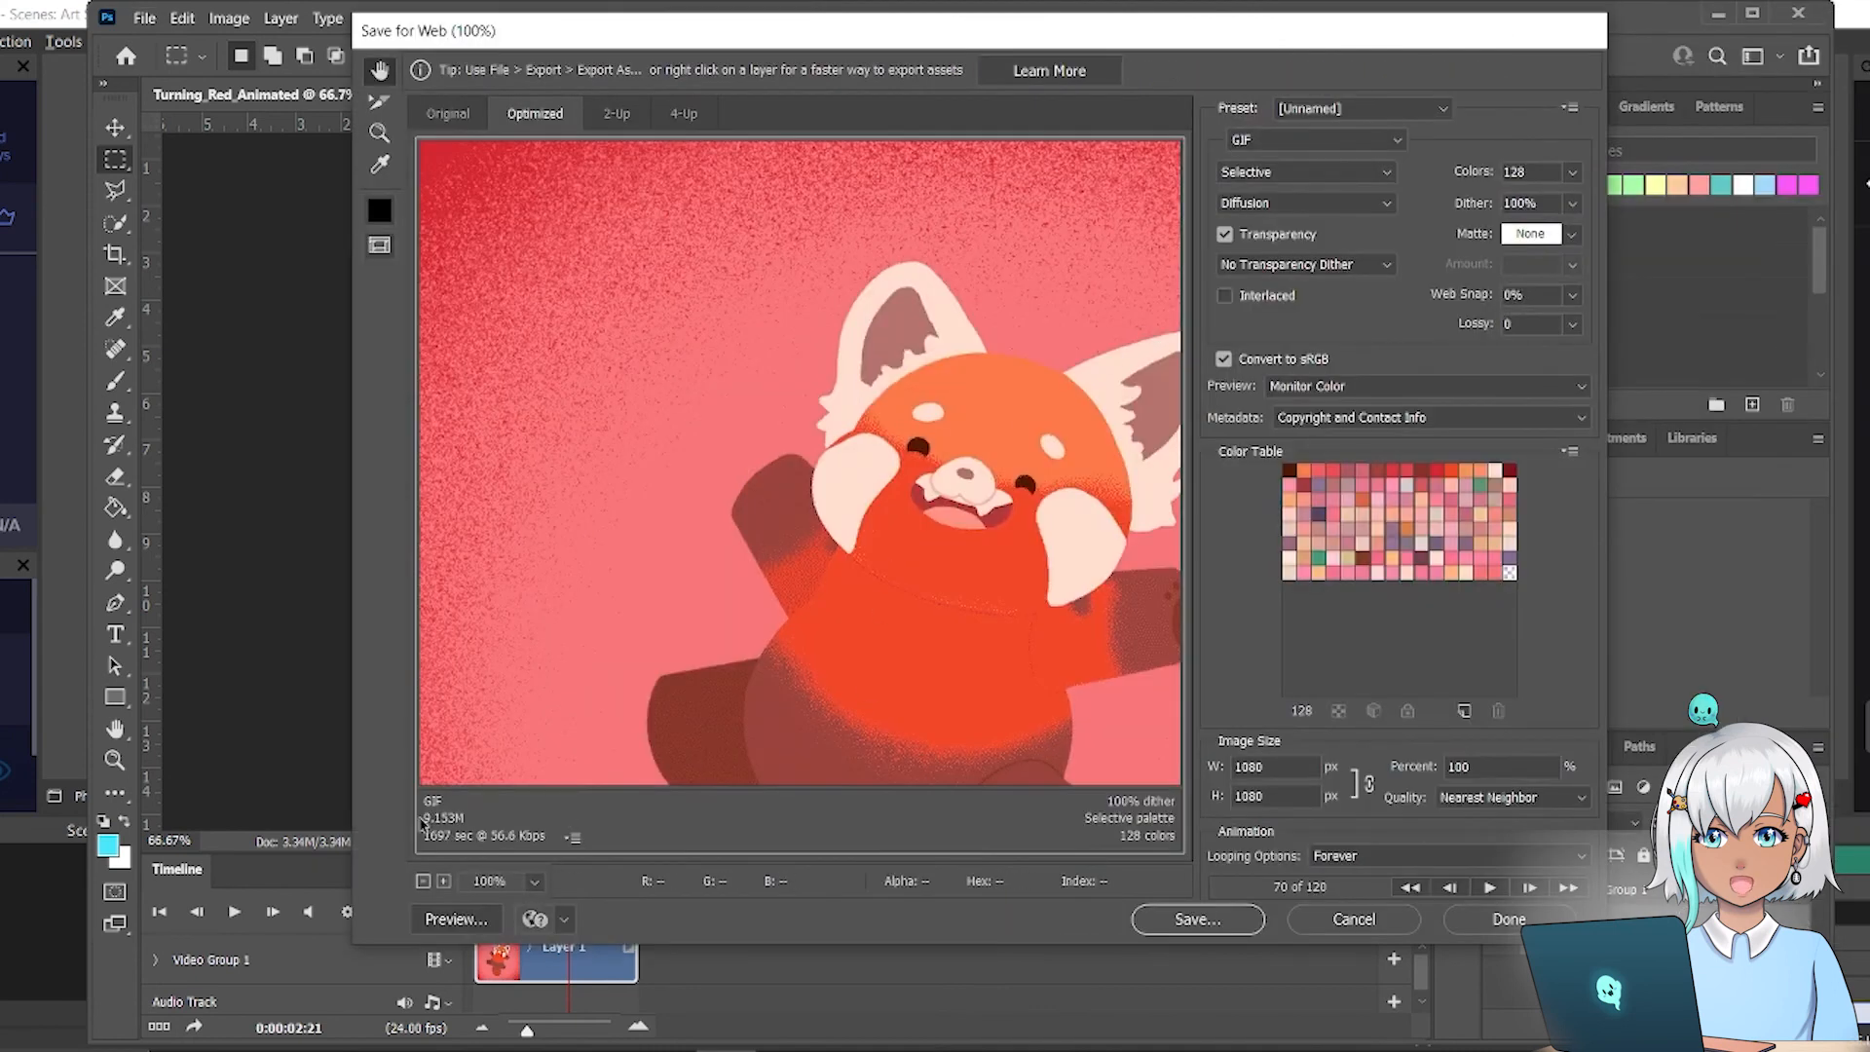
click(1572, 173)
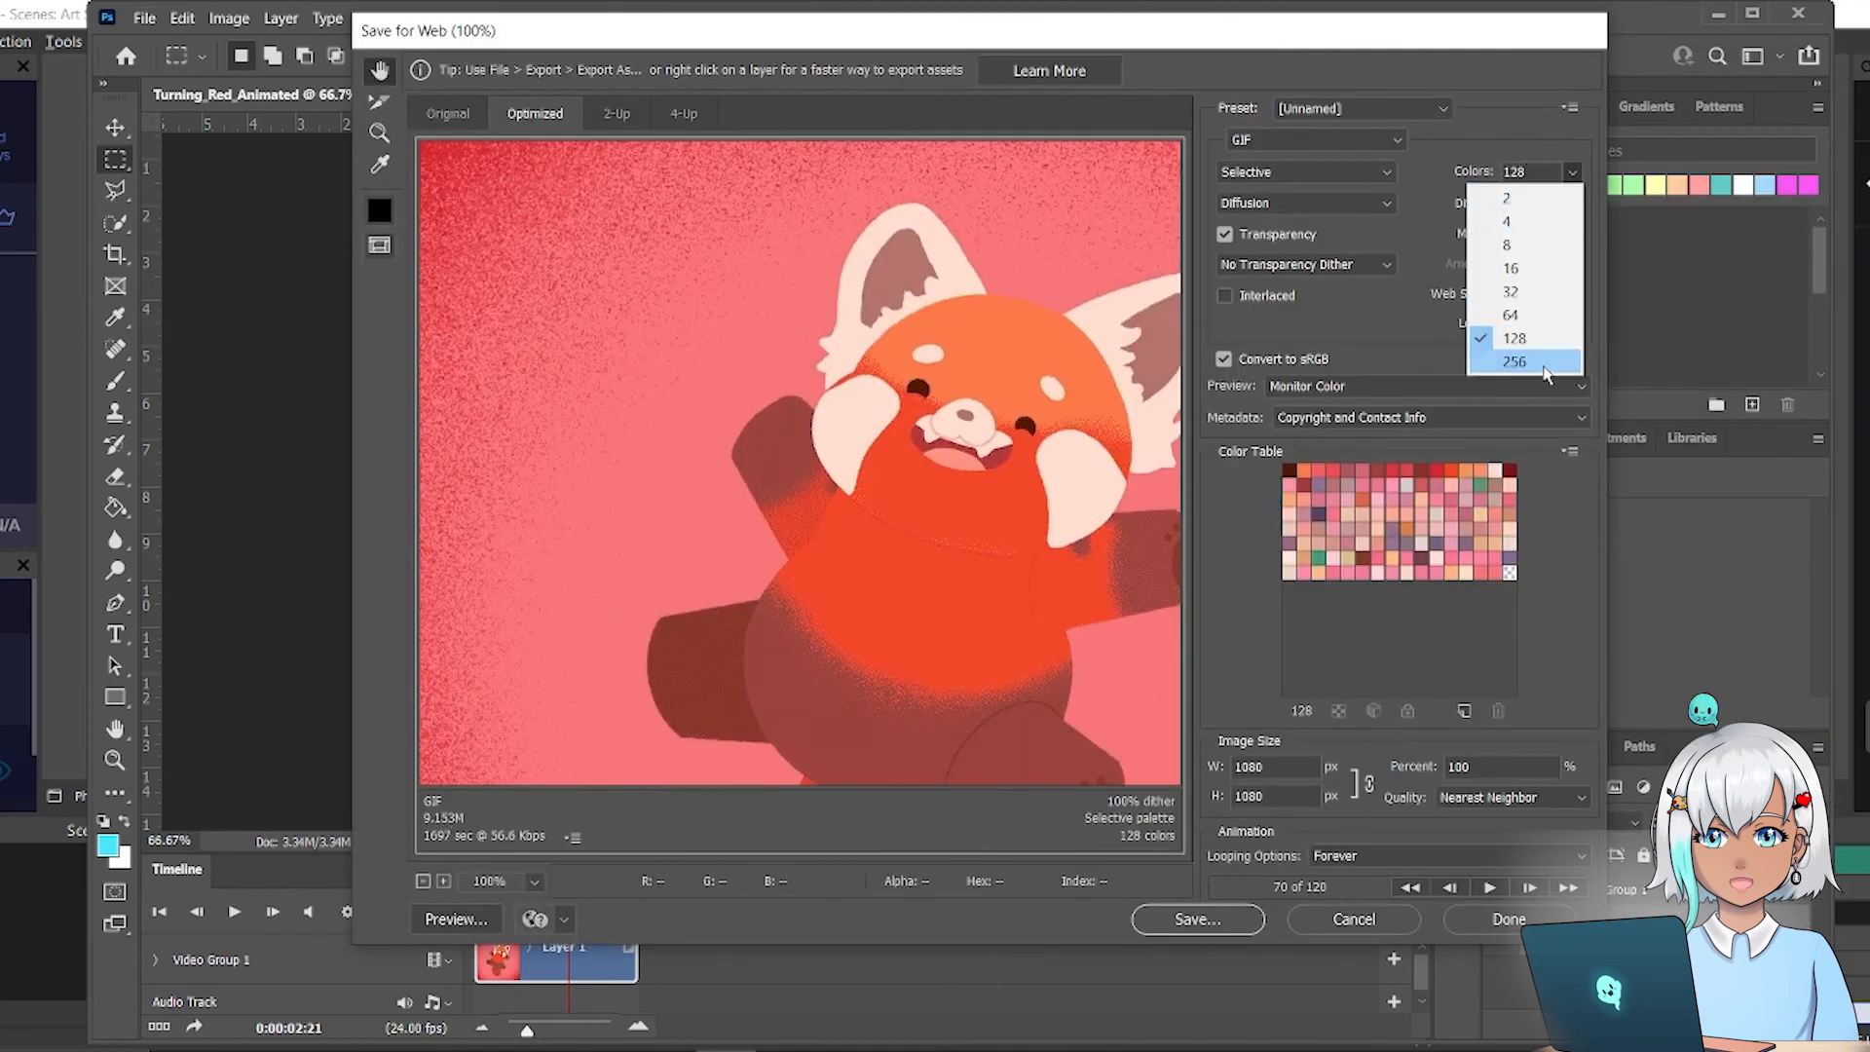
click(1515, 341)
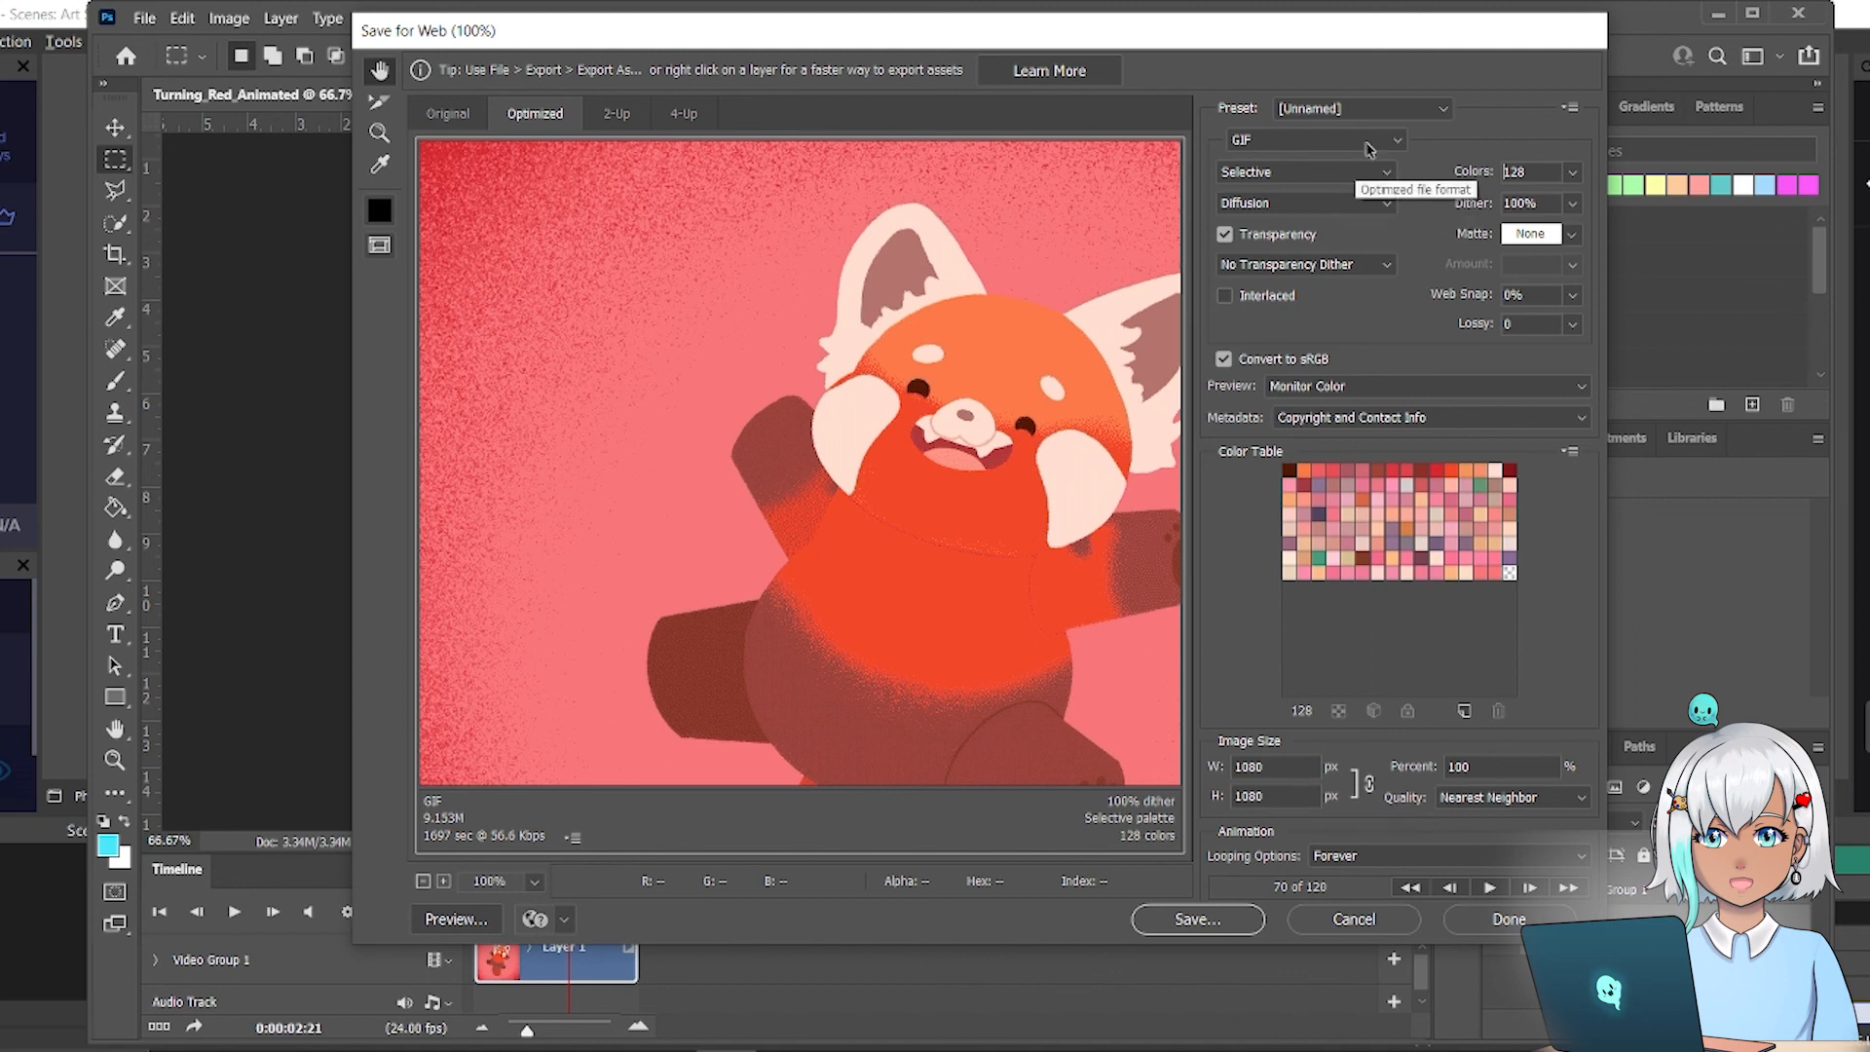
Step: Set the GIF export's image width to 800 px with proportions linked
drag(1302, 46, 1313, 70)
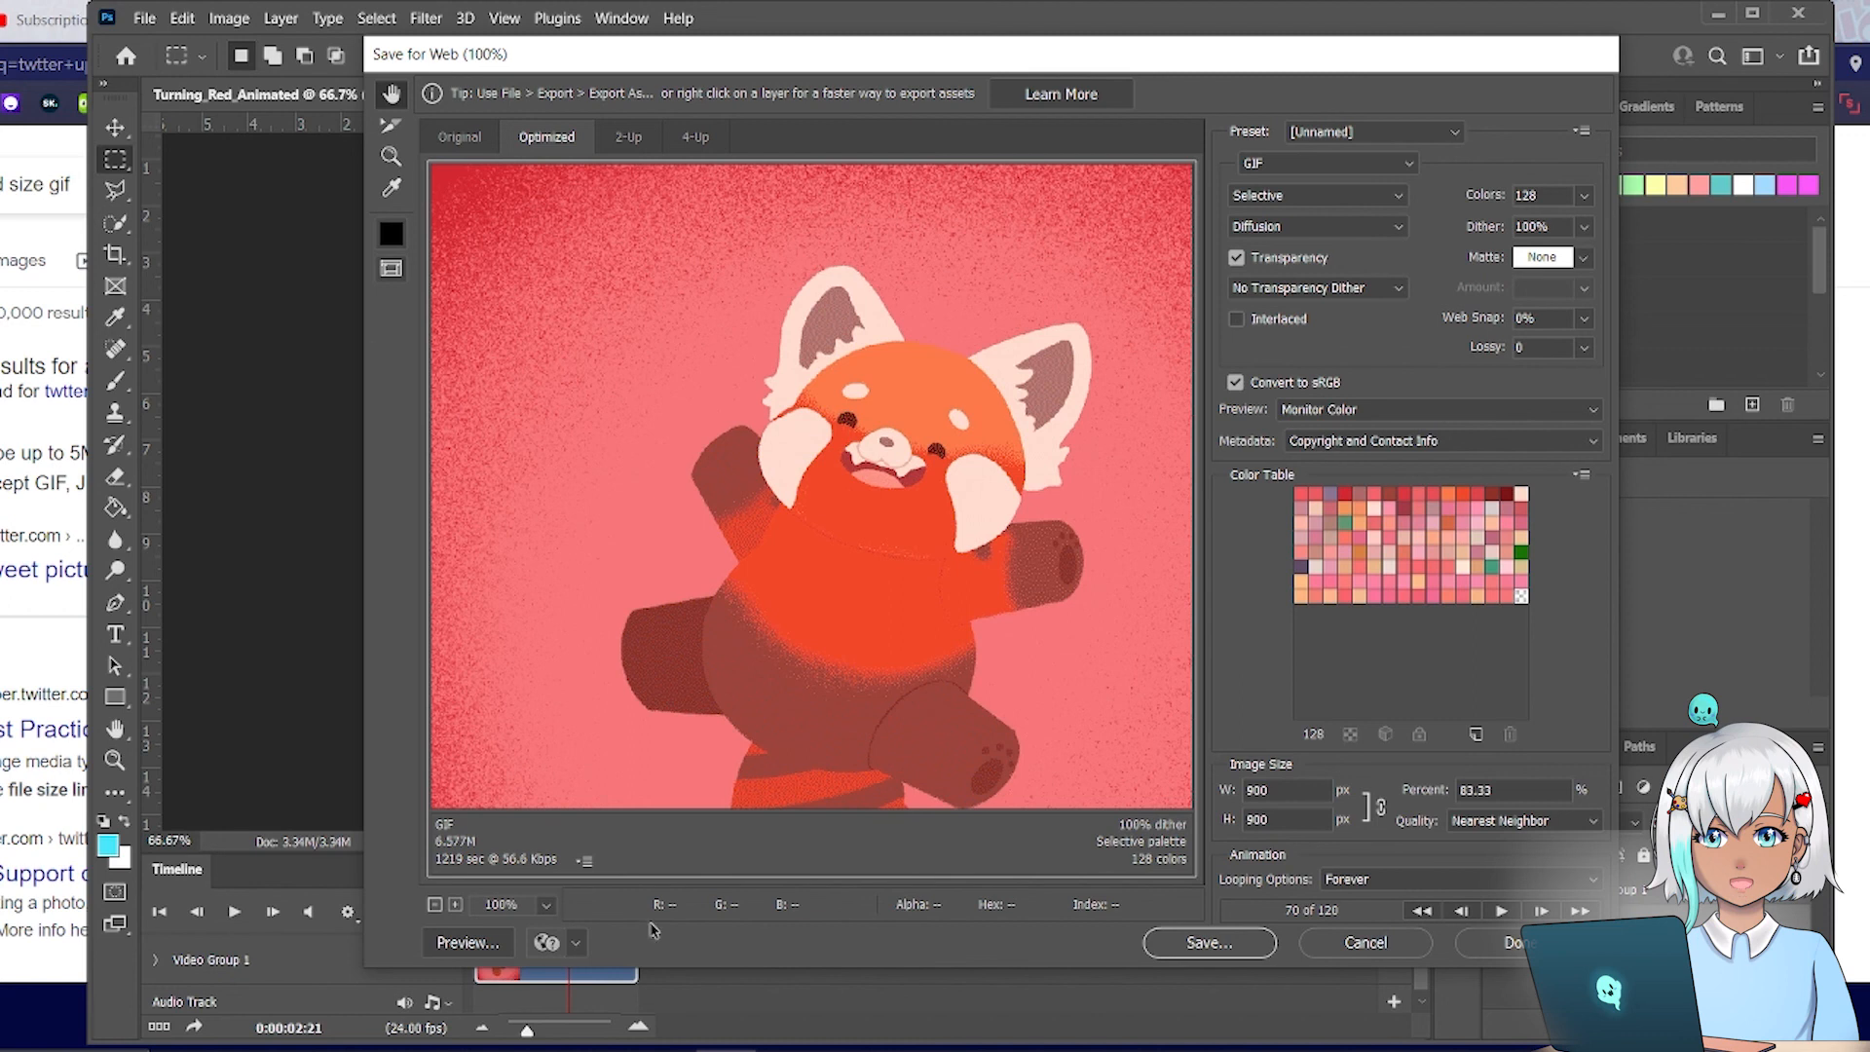
drag(1319, 788, 1207, 786)
text(800)
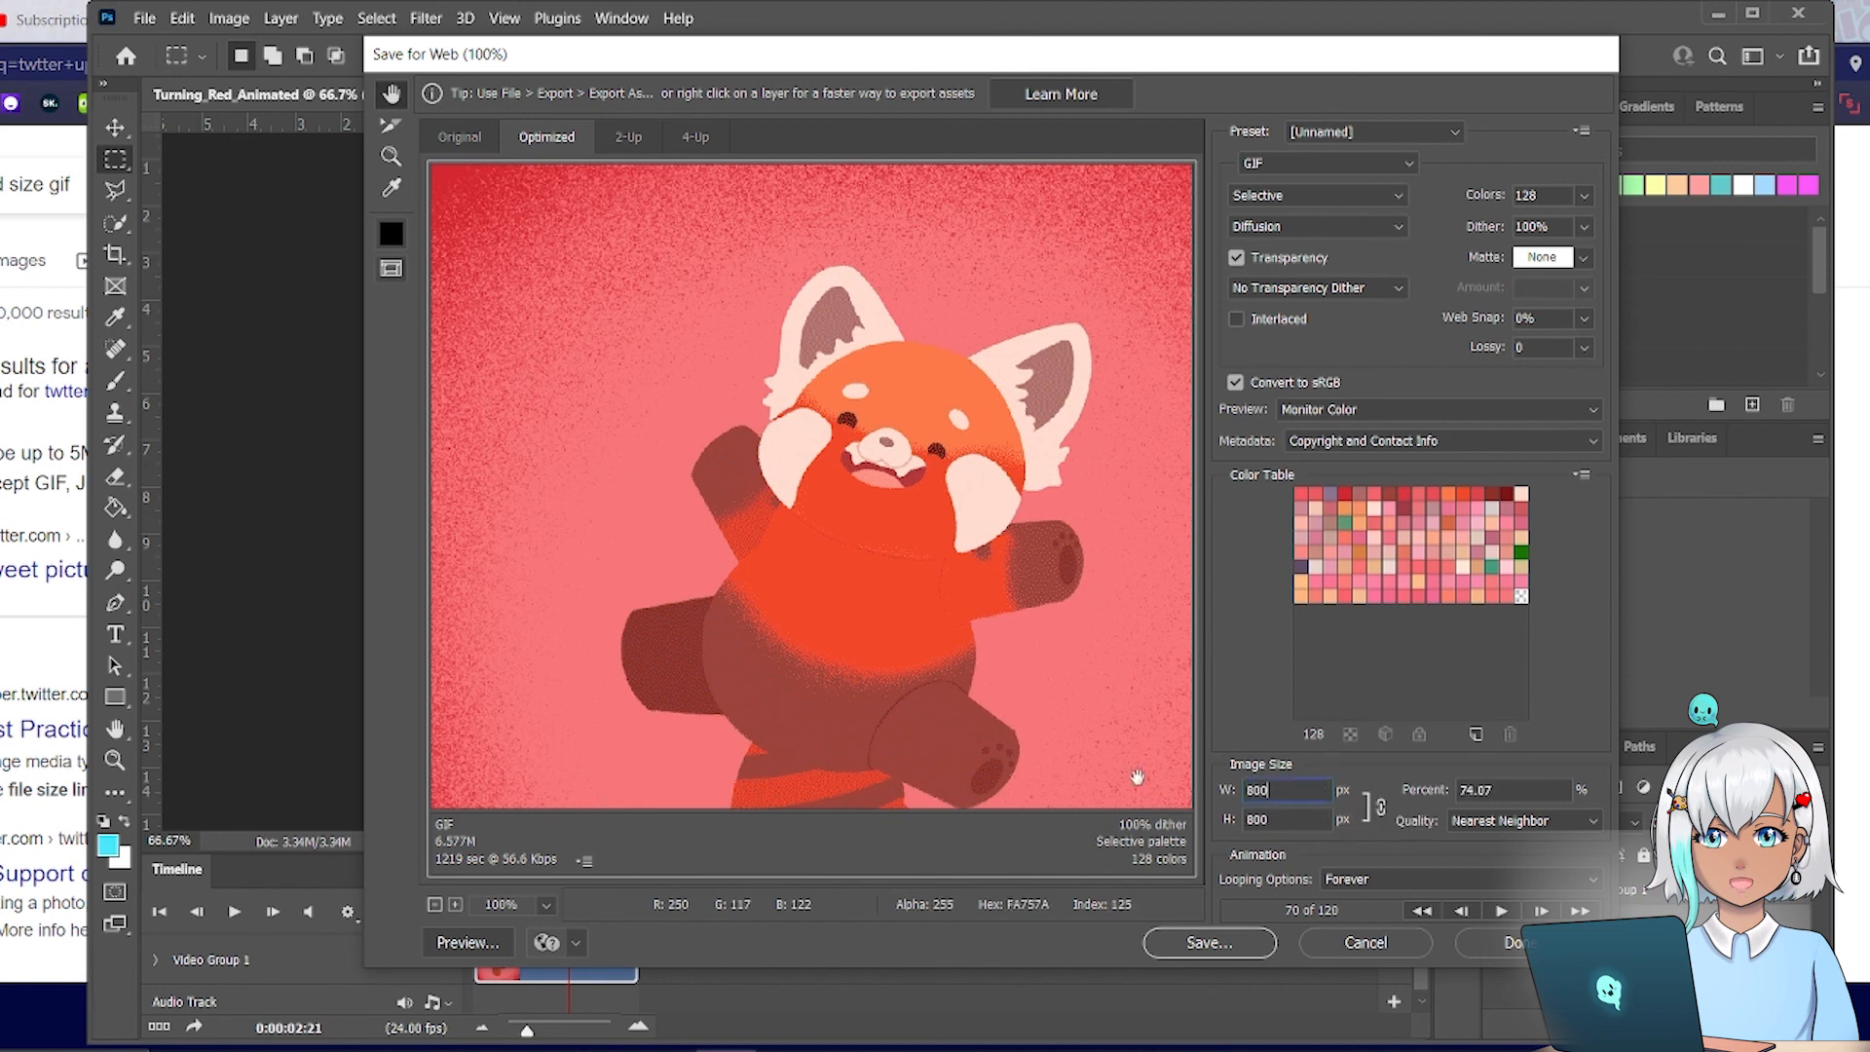